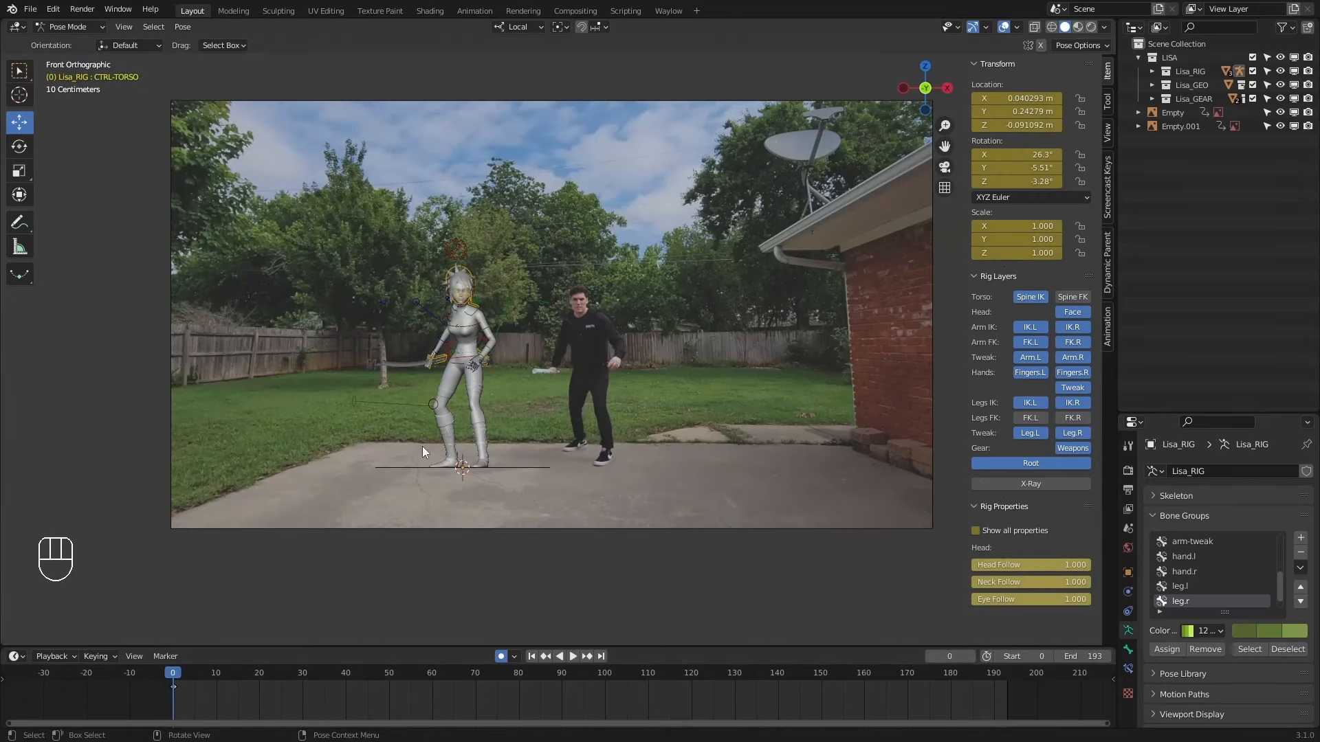
# Review the start of the sword swing in the side reference footage, between frames 0 and 22, in the left orthographic view.
pyautogui.press('KP_3')
pyautogui.press('ctrl+KP_3')
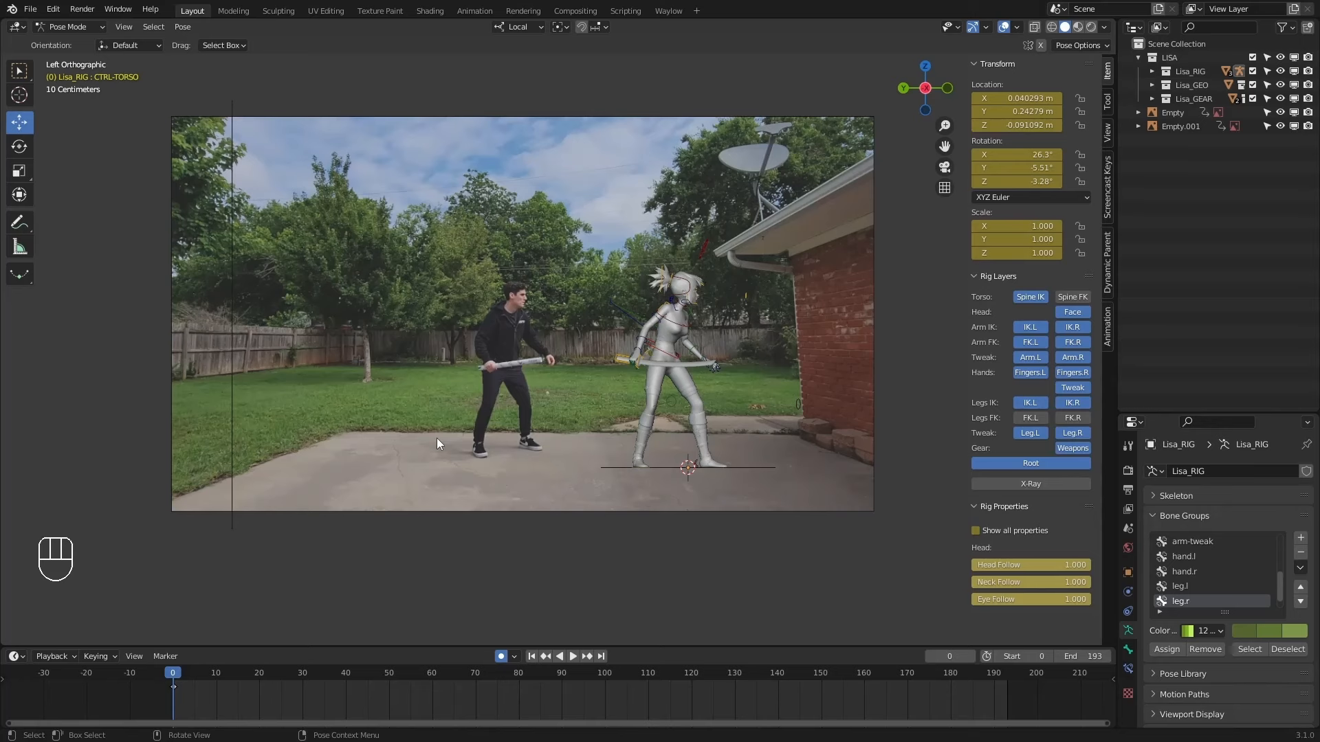
pyautogui.scroll(1, 725, 377)
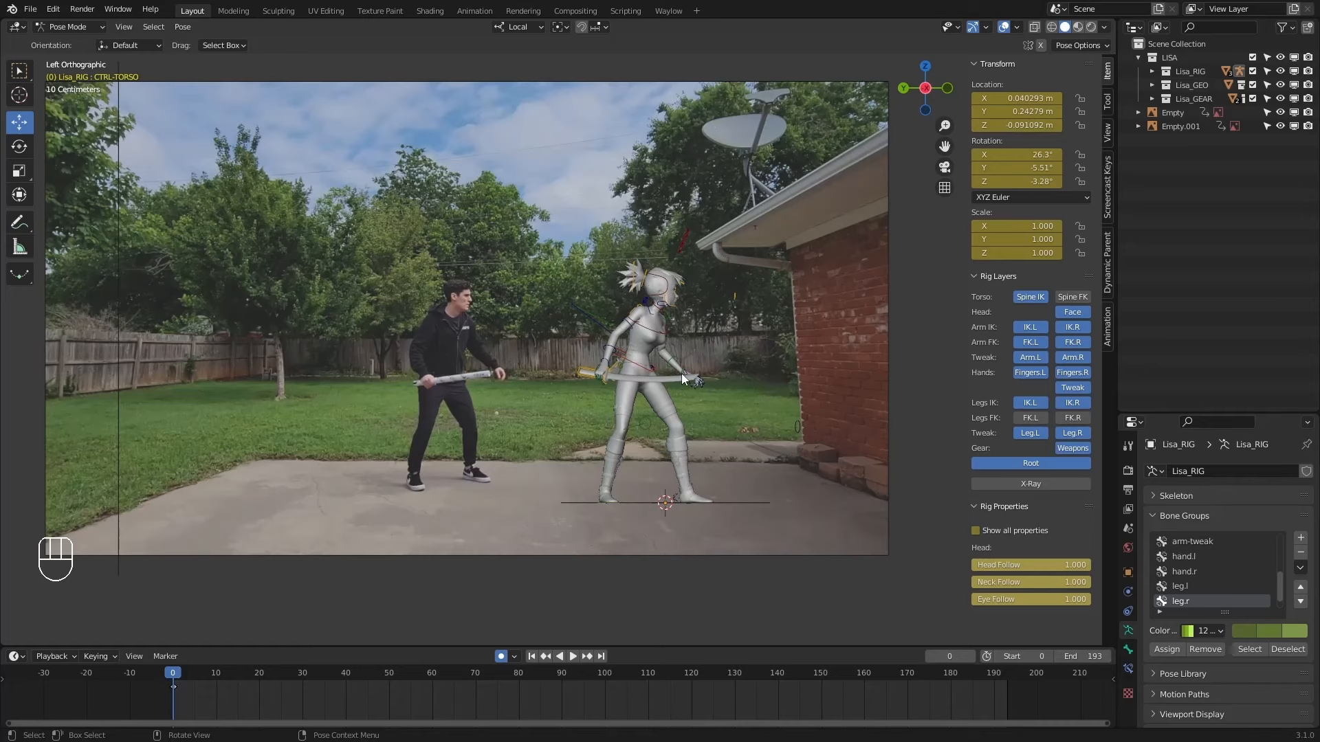
pyautogui.scroll(1, 640, 340)
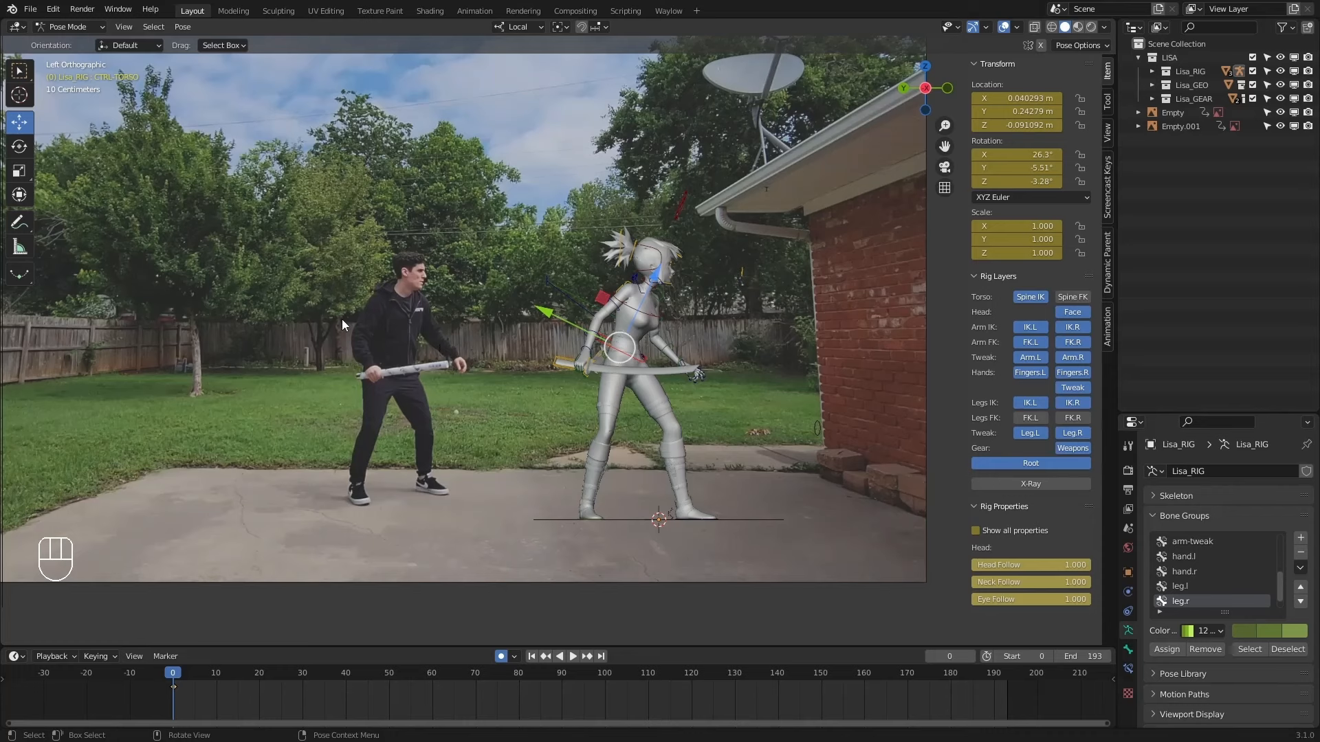
pyautogui.press('space')
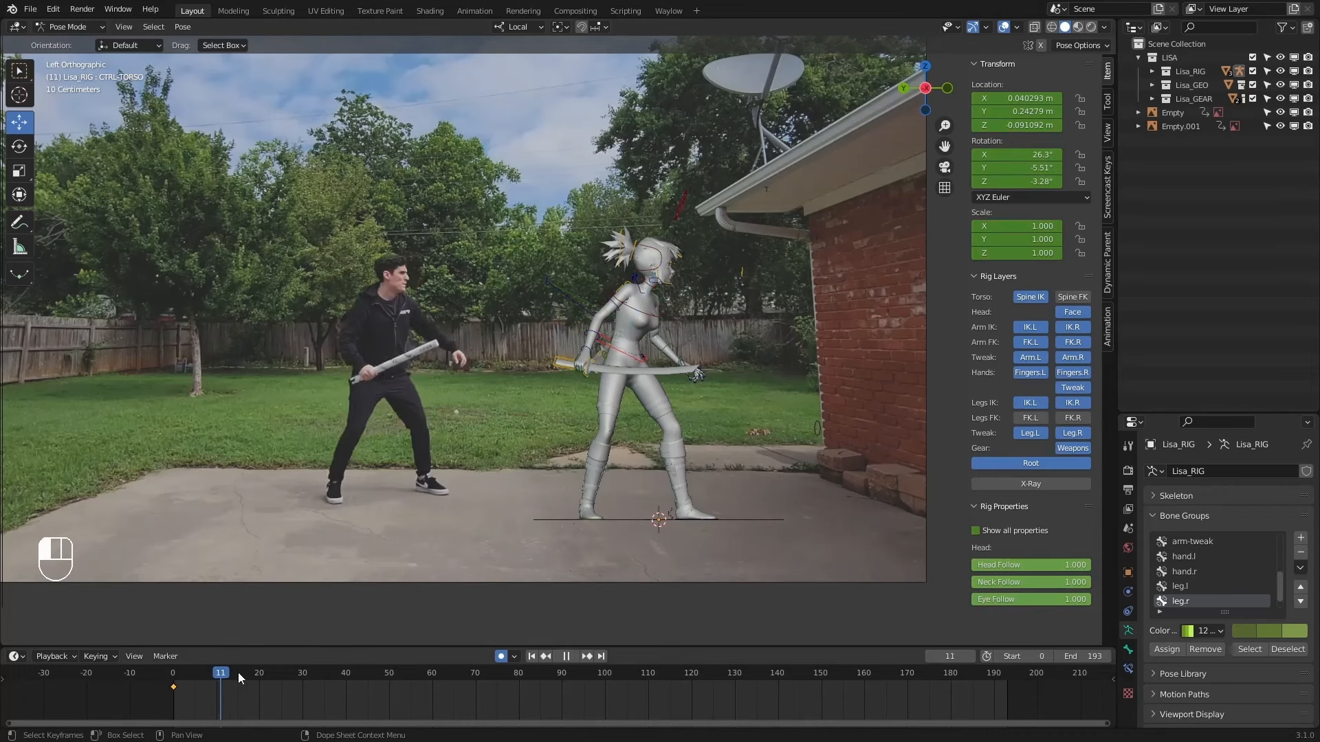
pyautogui.click(180, 676)
pyautogui.moveTo(180, 675); pyautogui.dragTo(268, 674)
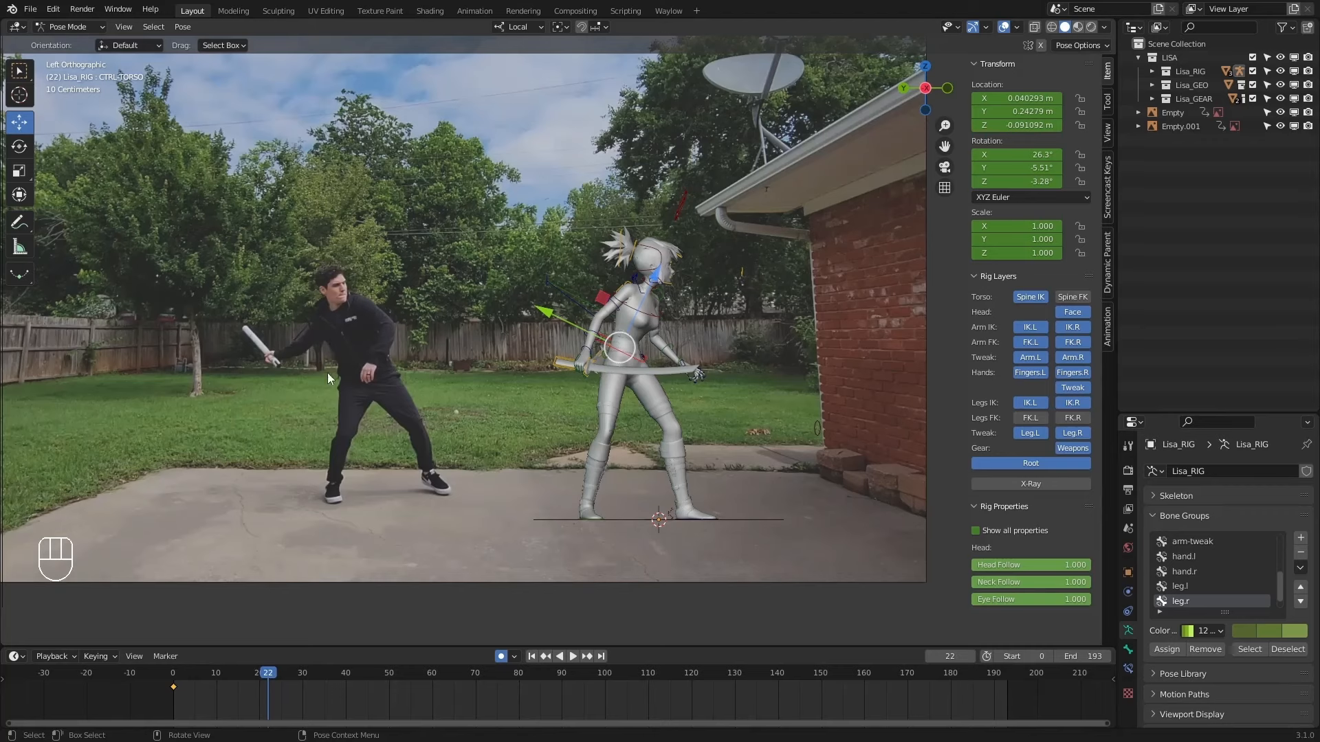
pyautogui.moveTo(280, 665); pyautogui.dragTo(161, 655)
pyautogui.scroll(6, 327, 401)
pyautogui.scroll(-2, 352, 629)
pyautogui.scroll(-3, 503, 450)
pyautogui.scroll(1, 555, 407)
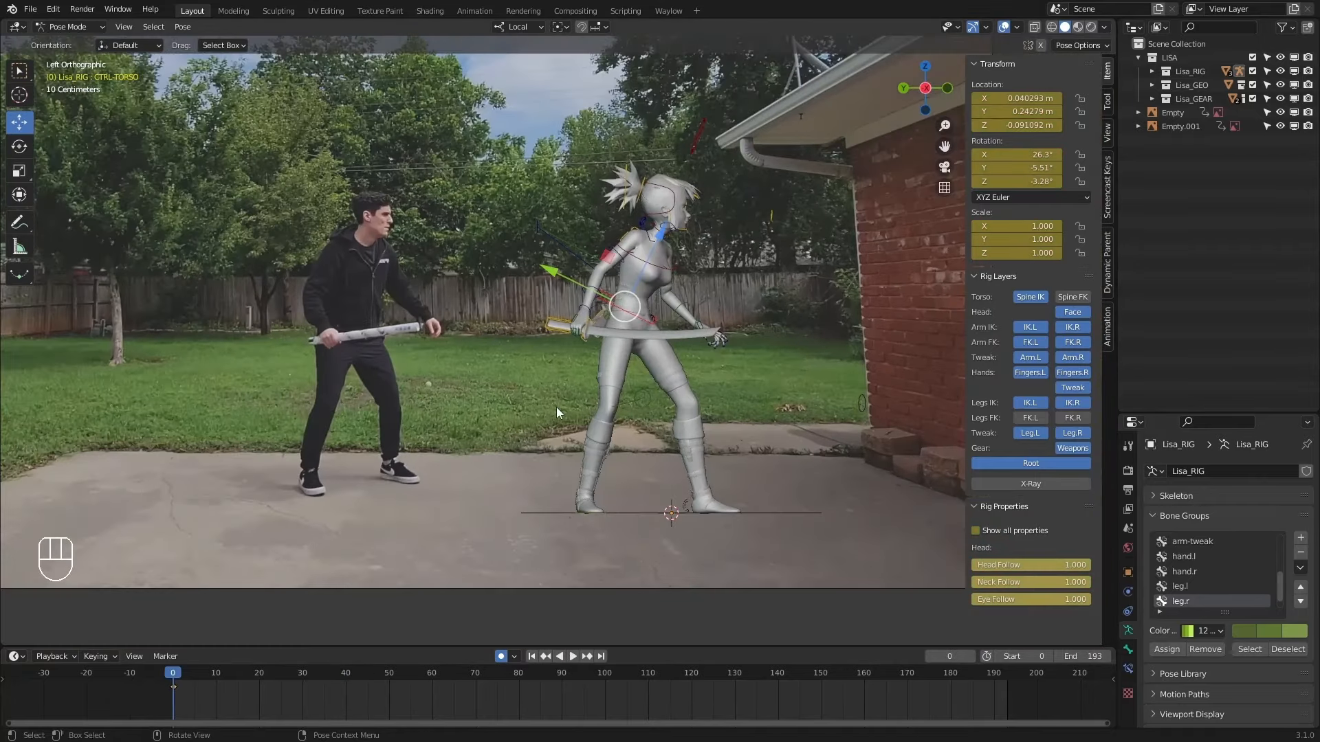
# Select all bones of the character rig in Pose Mode and insert a Location & Rotation keyframe at frame 0.
pyautogui.hotkey('ctrl', 'Tab')
pyautogui.press('a')
pyautogui.press('a')
pyautogui.click(787, 332)
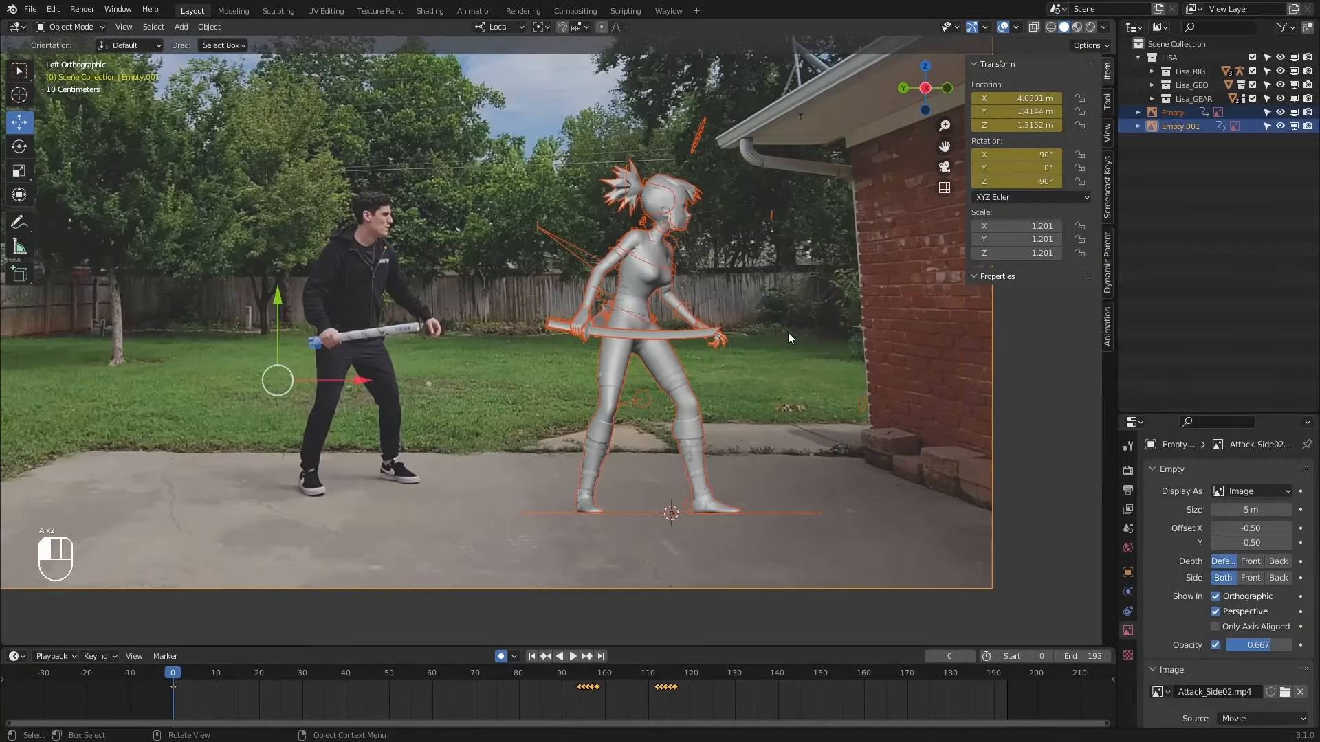
pyautogui.click(651, 323)
pyautogui.press('a')
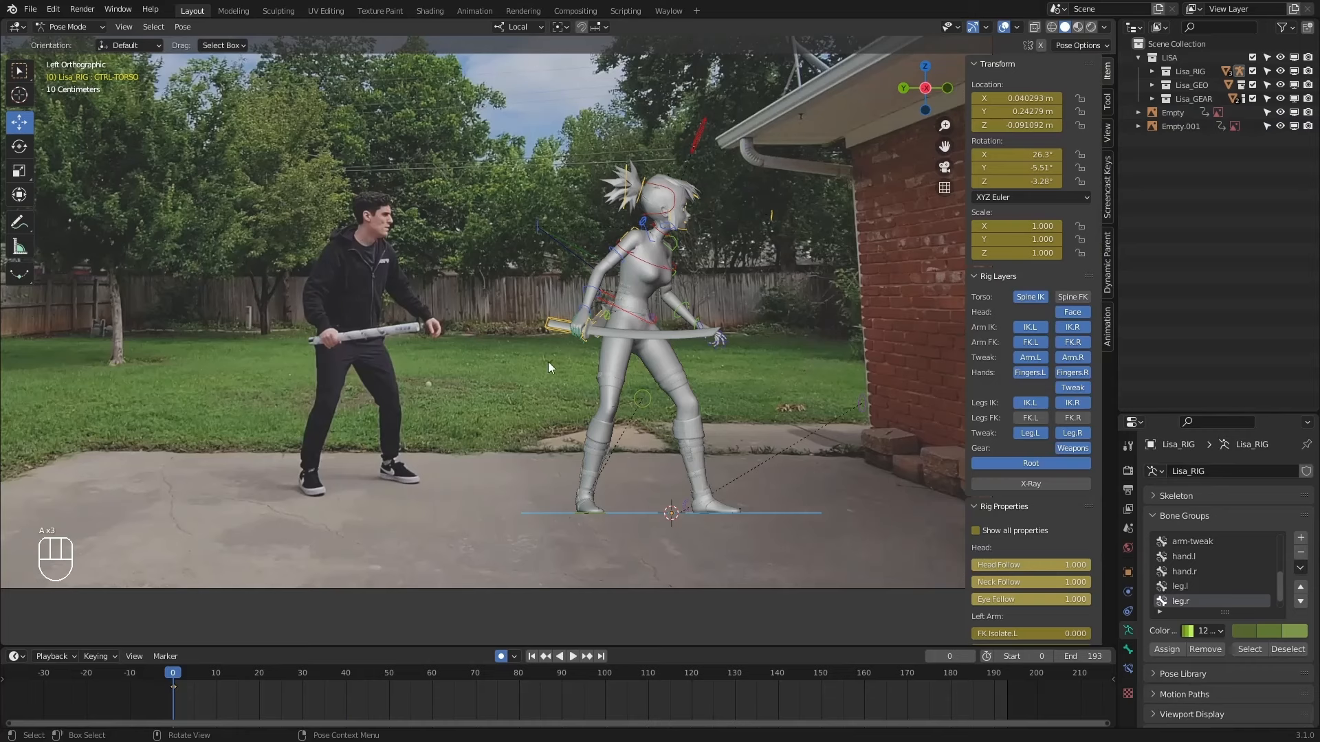
pyautogui.press('i')
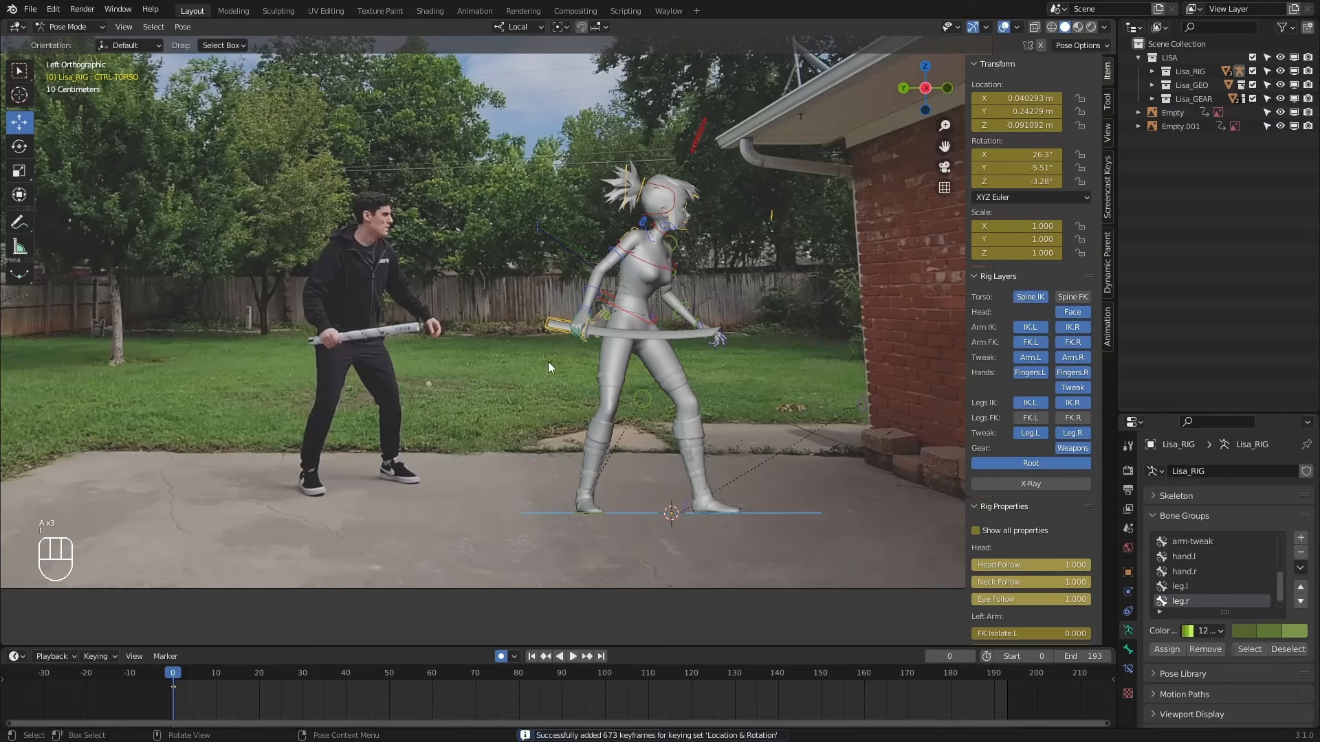
# Set the active keying set to Whole Character (Selected Bones Only) and key all rig bones at frame 0.
pyautogui.click(95, 656)
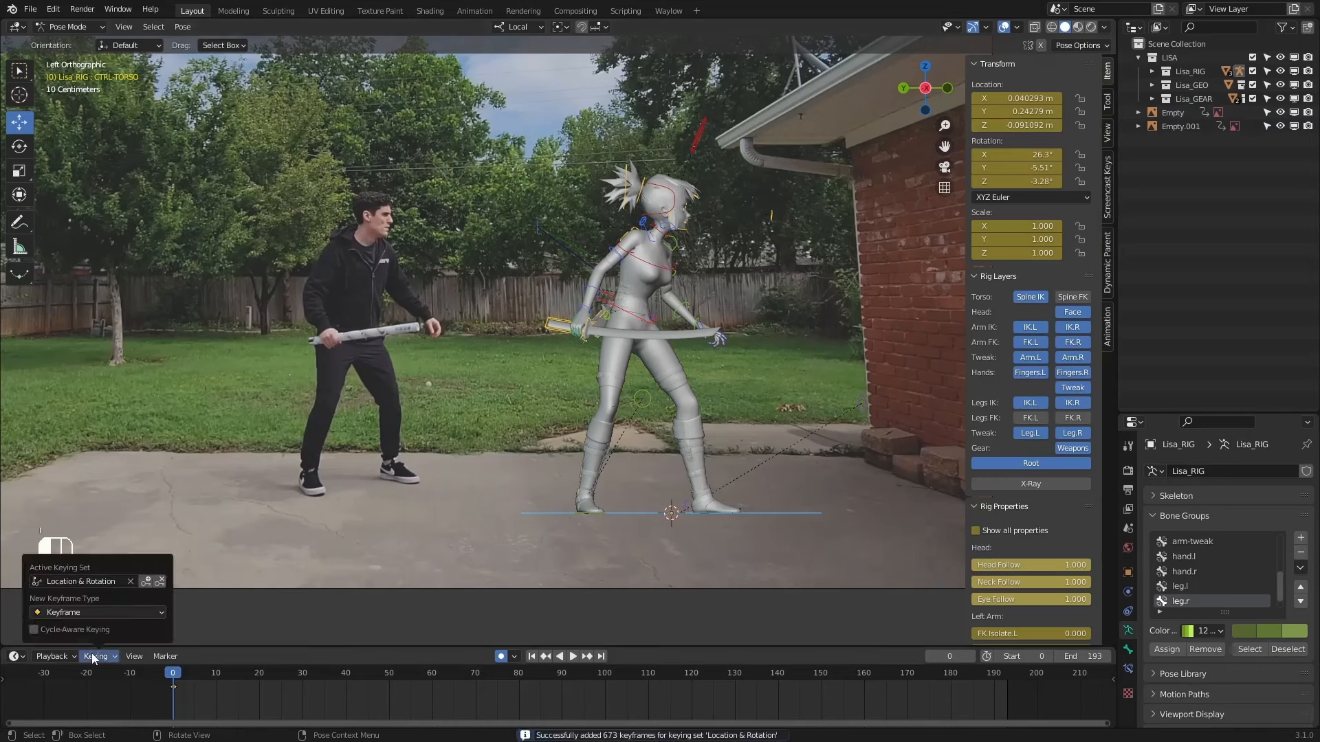
pyautogui.click(103, 582)
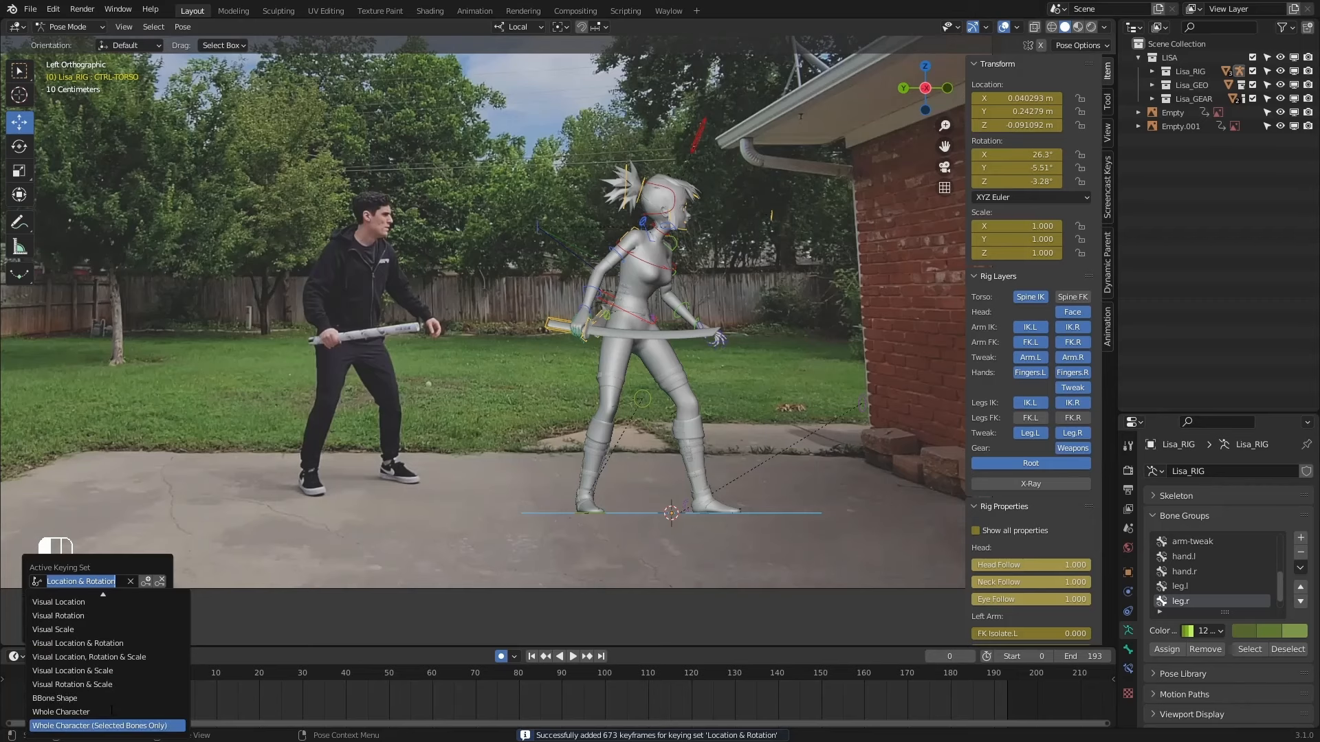
pyautogui.click(120, 725)
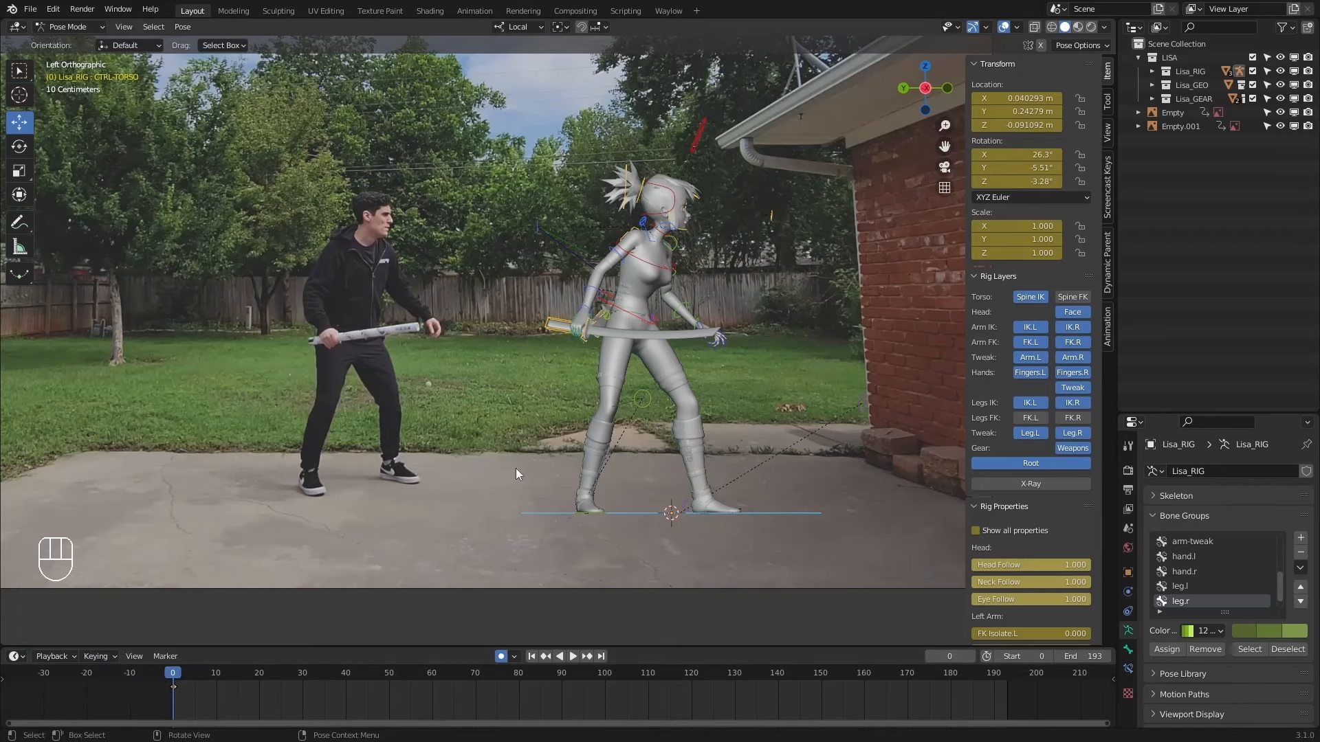
pyautogui.press('i')
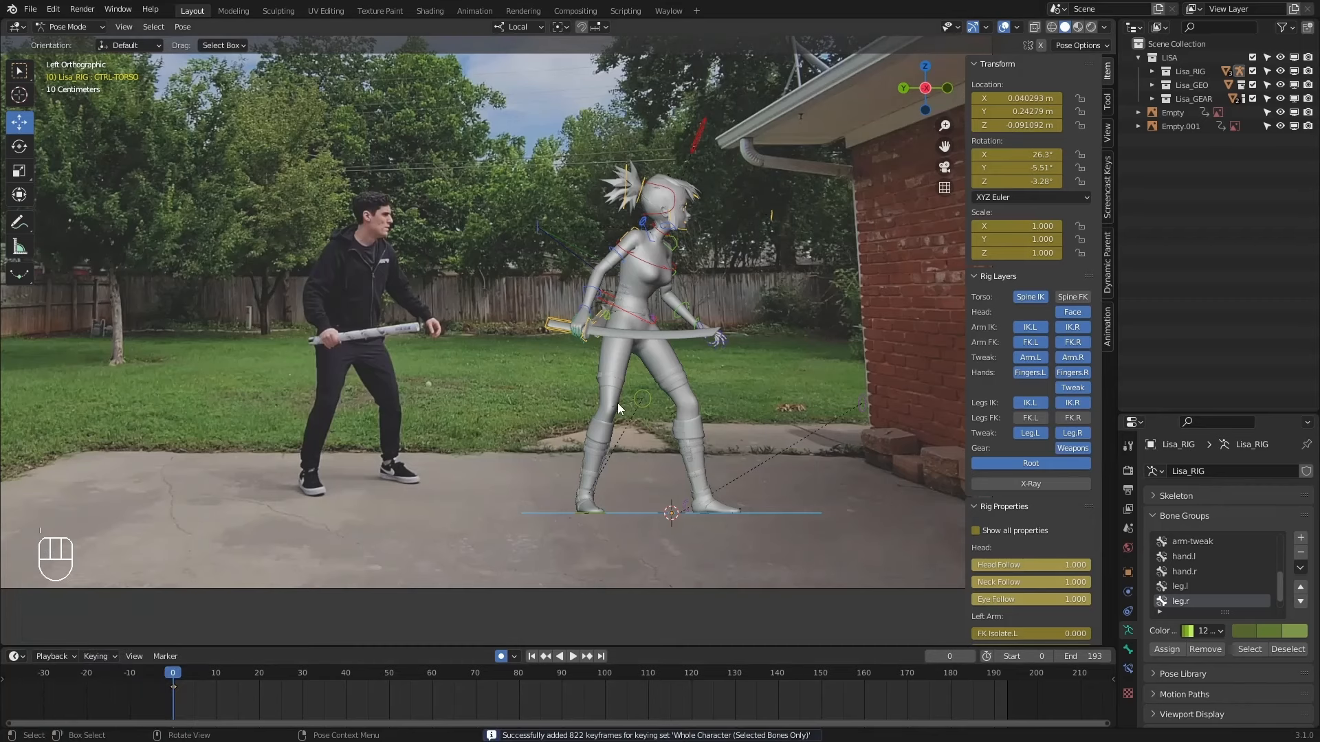
# Reselect all rig bones, key the pose again at frame 0, and key the same pose at frame 12.
pyautogui.scroll(1, 736, 339)
pyautogui.click(748, 331)
pyautogui.press('a')
pyautogui.press('a')
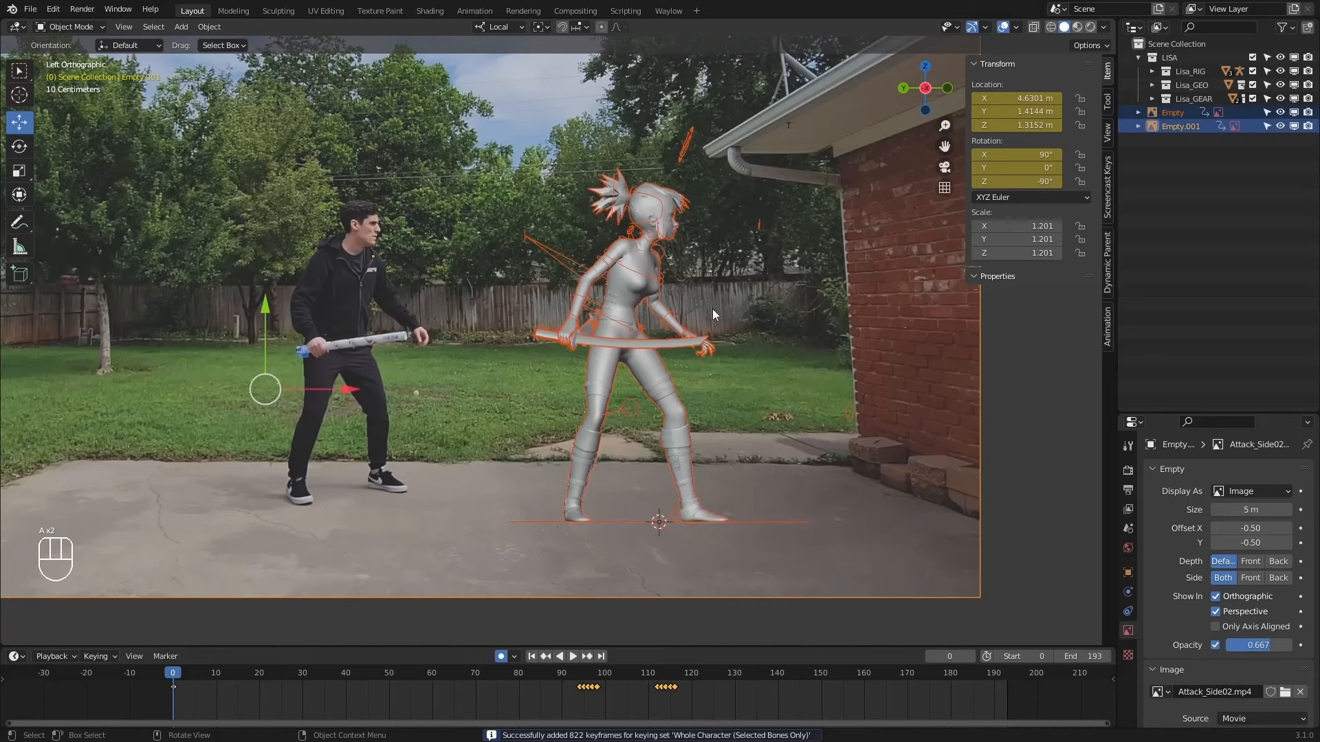
pyautogui.click(655, 292)
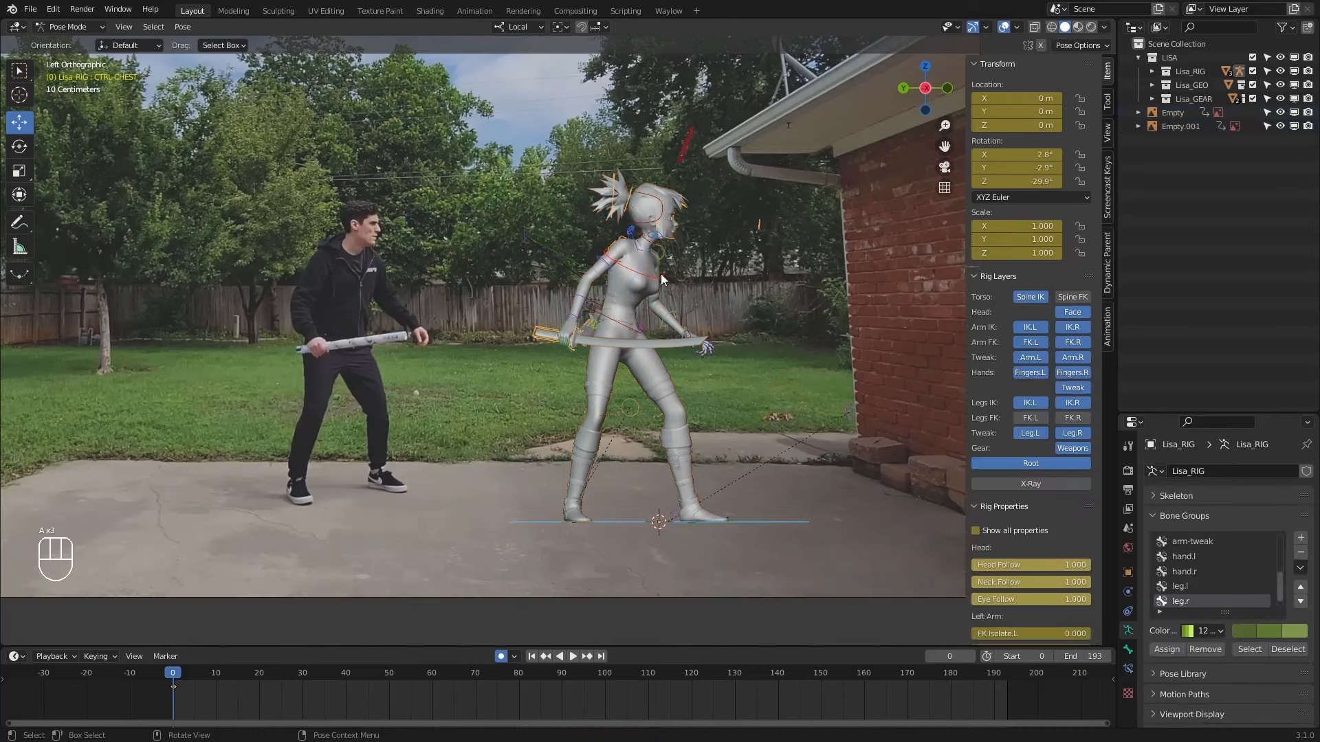
pyautogui.press('i')
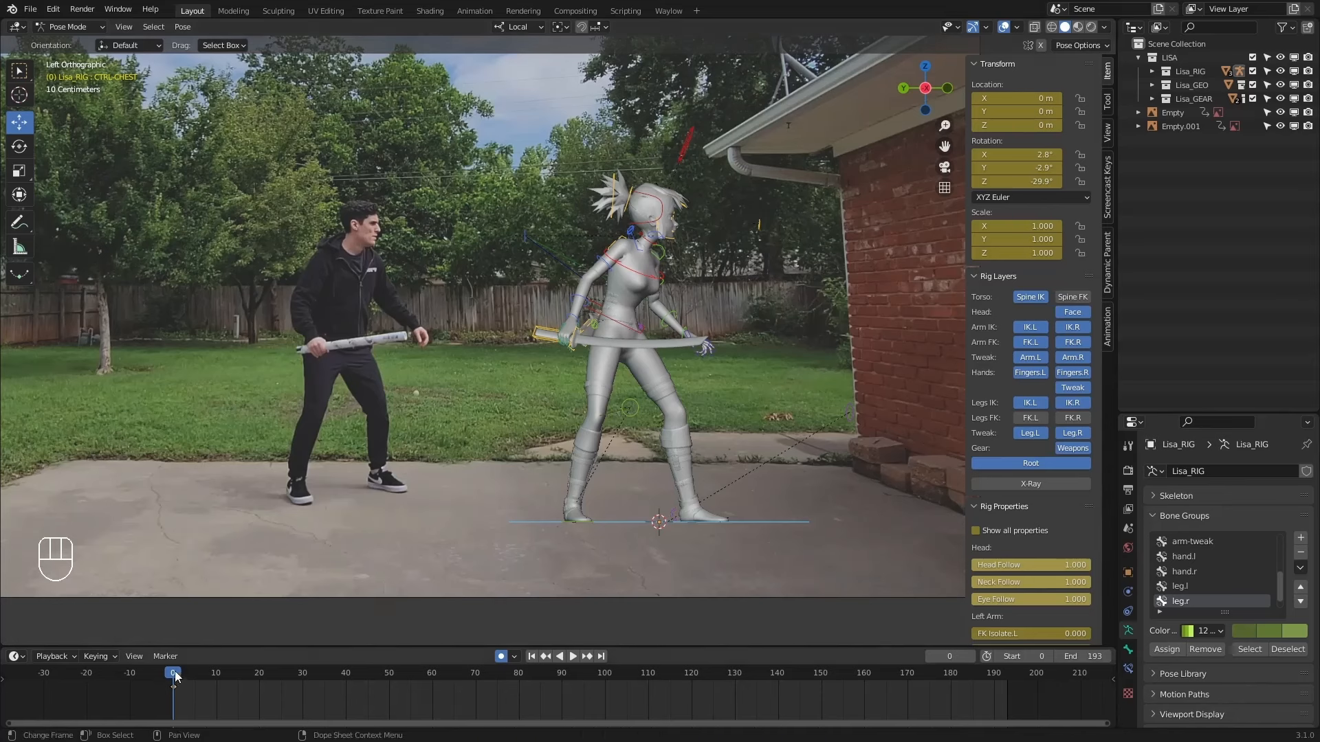
pyautogui.moveTo(194, 675); pyautogui.dragTo(225, 674)
pyautogui.press('i')
# Using Global orientation, move the torso control back and down at frame 12, to about Y 0.263 m and Z -0.101 m.
pyautogui.click(641, 328)
pyautogui.click(526, 27)
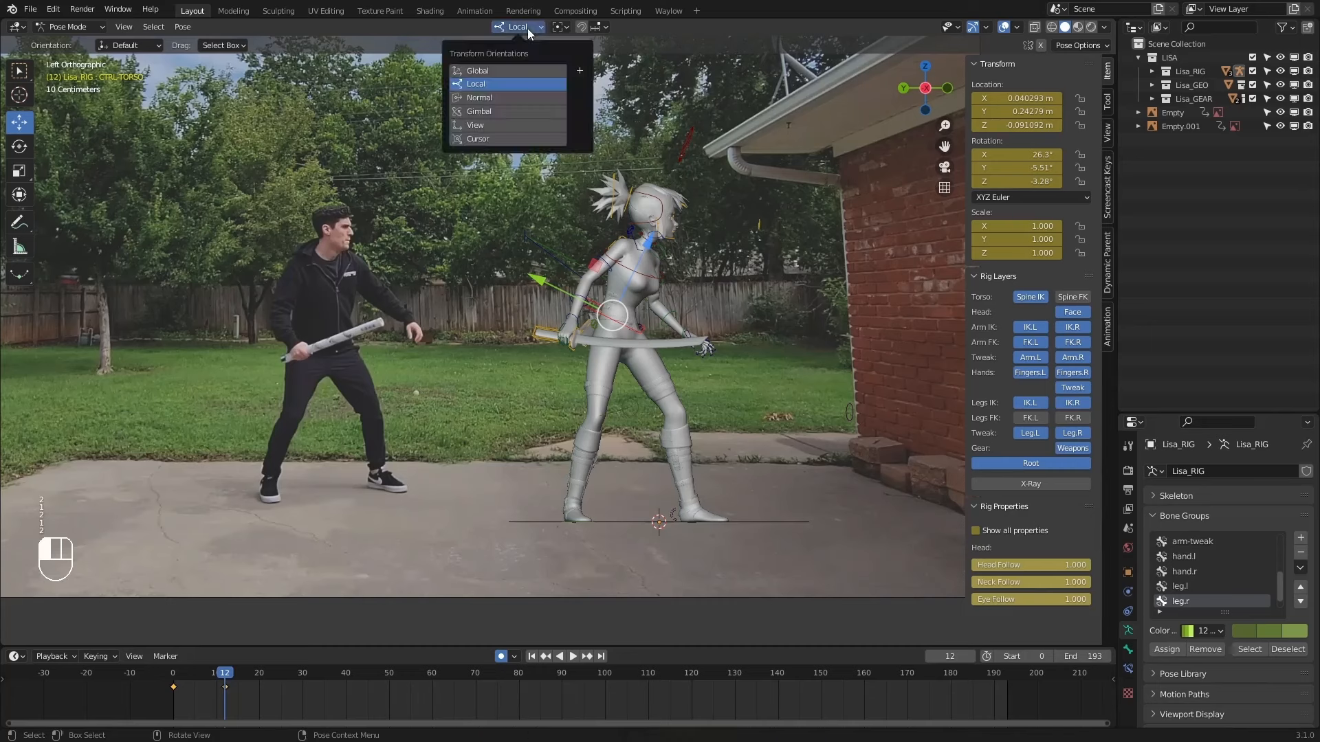
pyautogui.click(514, 72)
pyautogui.moveTo(532, 315); pyautogui.dragTo(527, 315)
pyautogui.press('1')
pyautogui.press('2')
pyautogui.press('1')
pyautogui.press('2')
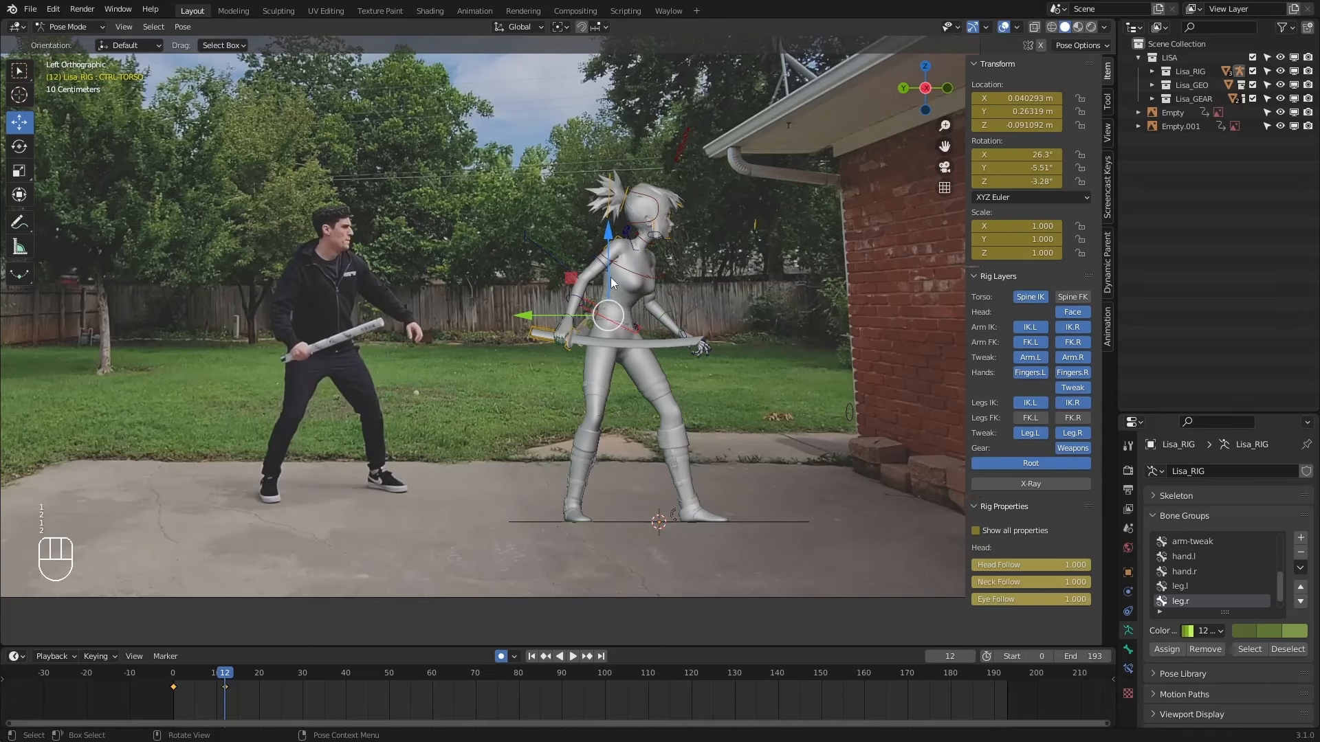
pyautogui.moveTo(608, 273); pyautogui.dragTo(612, 278)
pyautogui.press('1')
pyautogui.press('2')
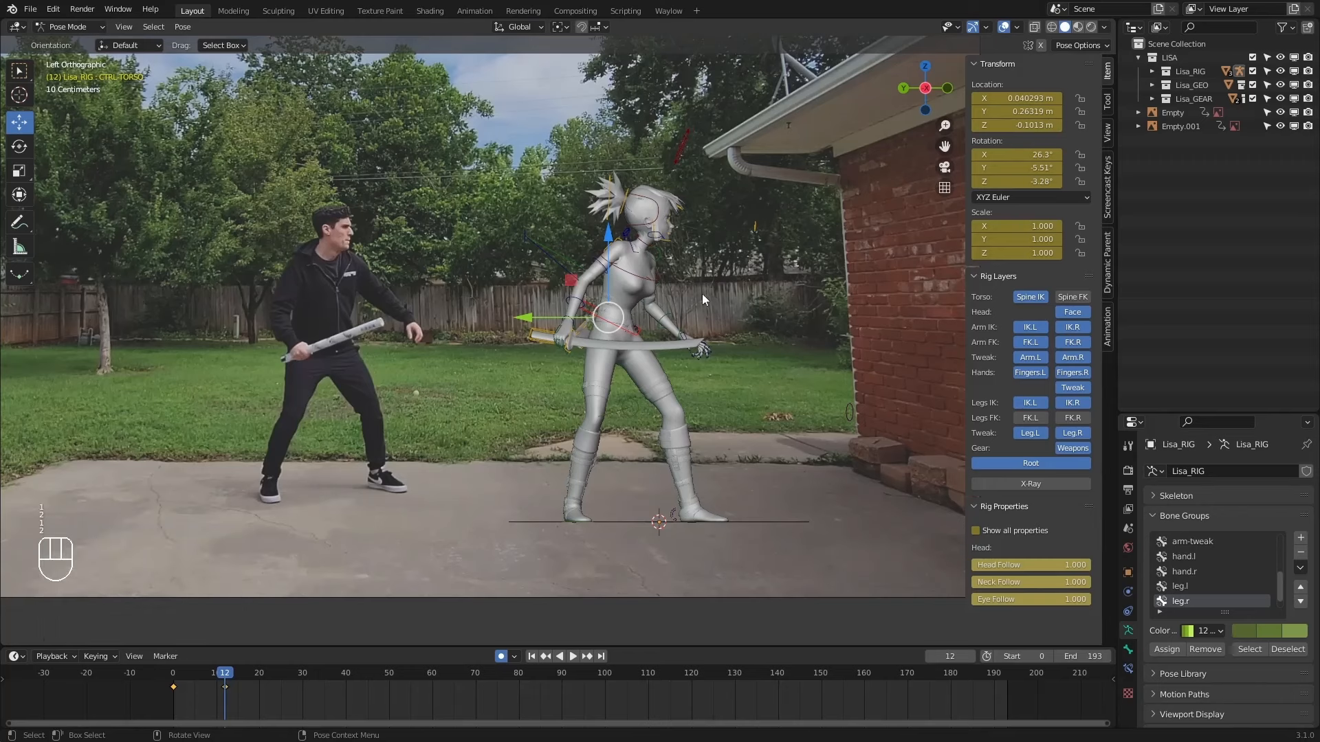
# Try overlaying the side reference video on the character by moving it about -1.46 m along Y and setting its depth to Front.
pyautogui.click(810, 301)
pyautogui.press('w')
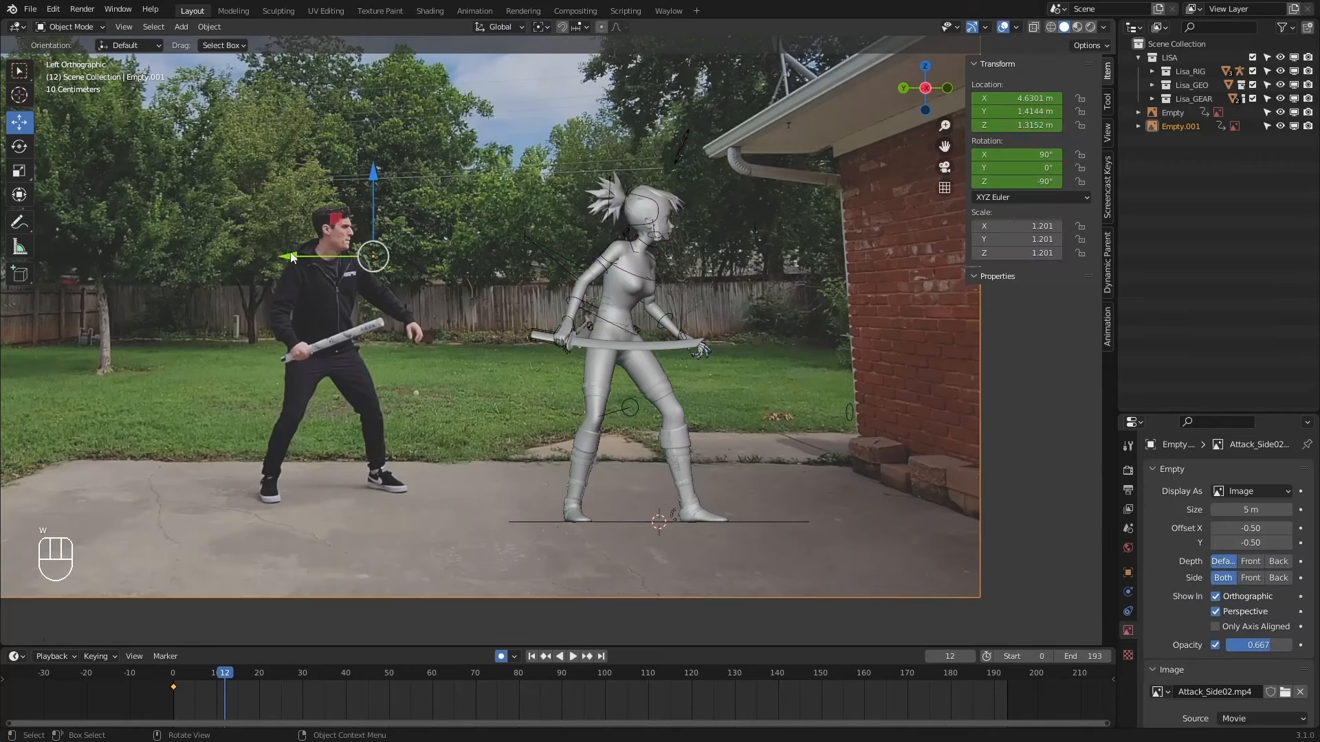
pyautogui.moveTo(294, 256); pyautogui.dragTo(592, 263)
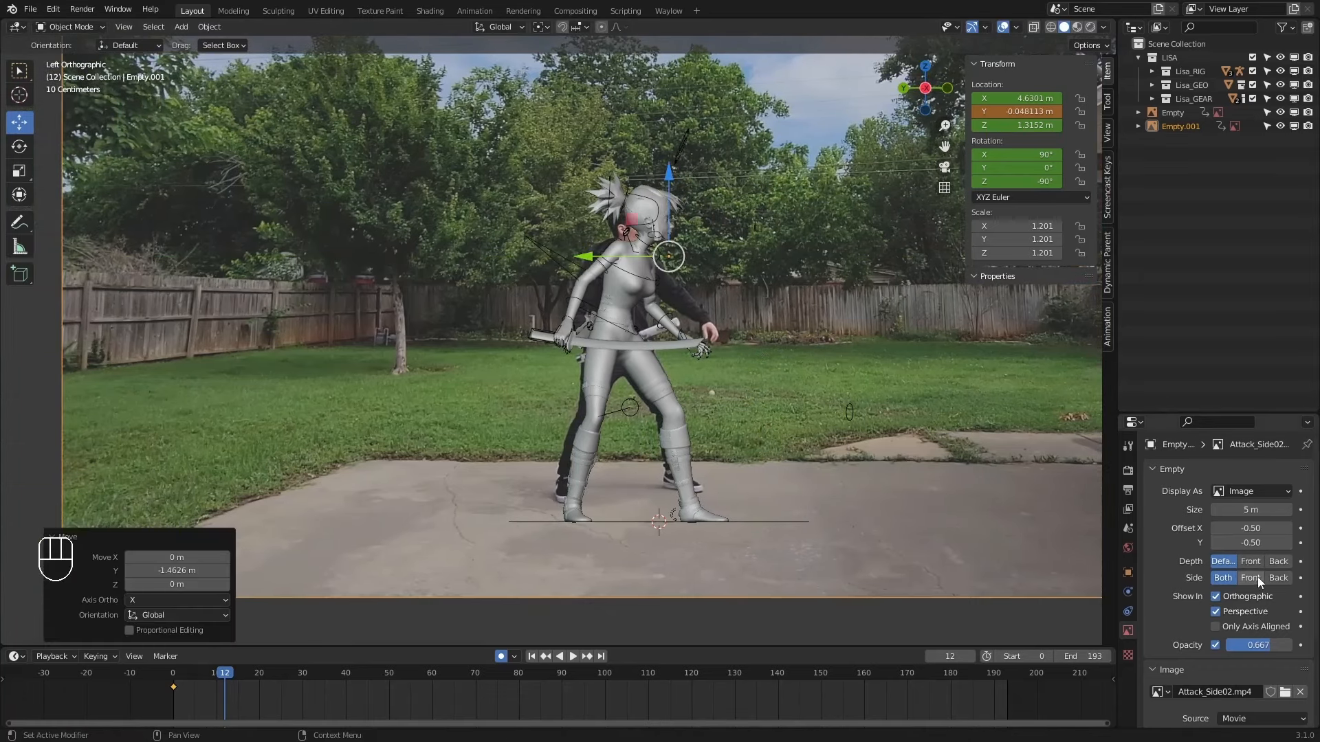
pyautogui.moveTo(1120, 526); pyautogui.dragTo(1077, 527)
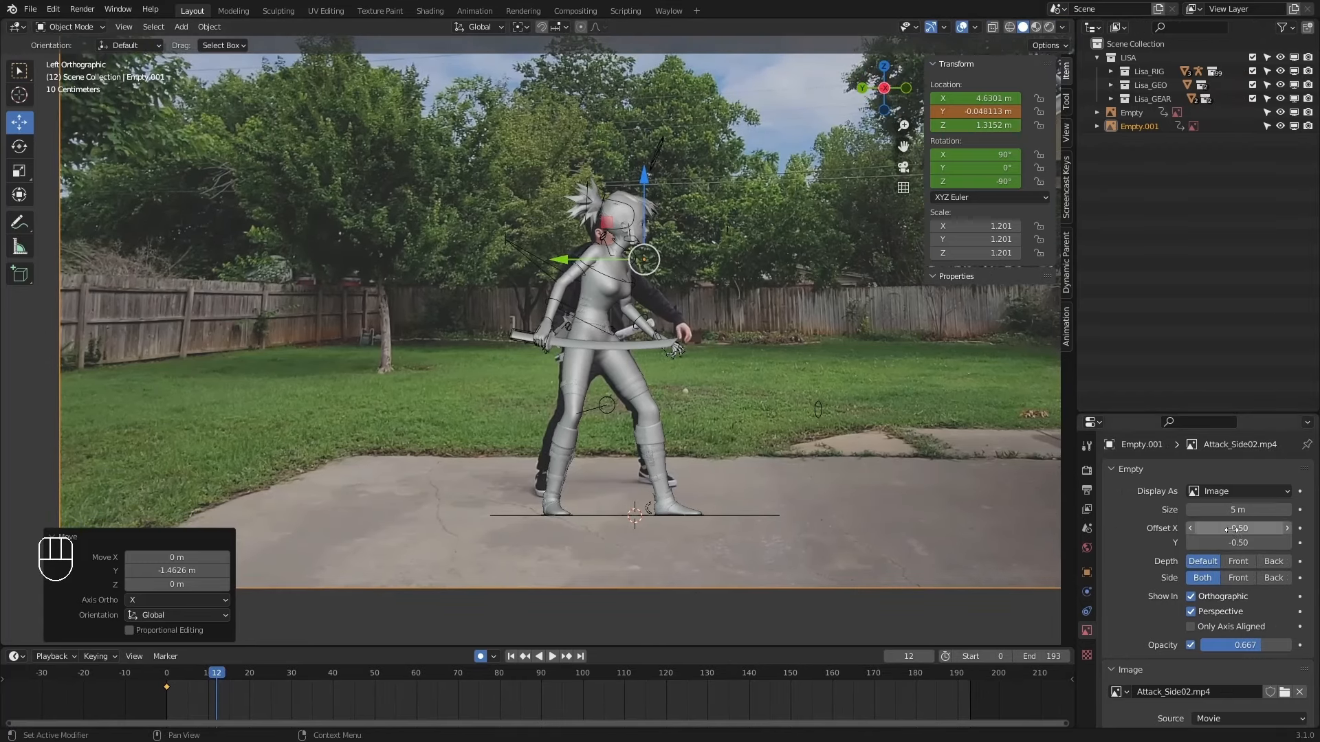
pyautogui.click(1238, 561)
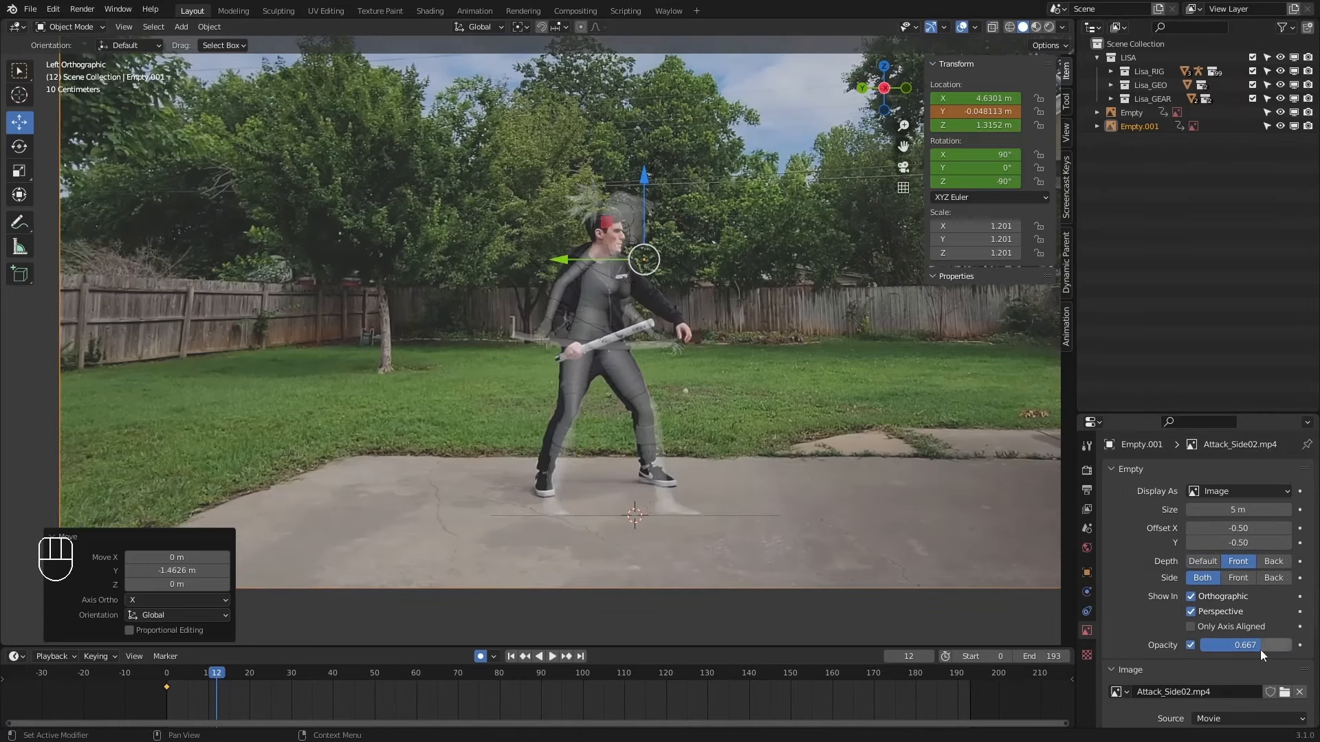
# Try shifting the side reference video onto the character at frame 0 and adjusting a rig control near the hips.
pyautogui.hotkey('shift', 'Left')
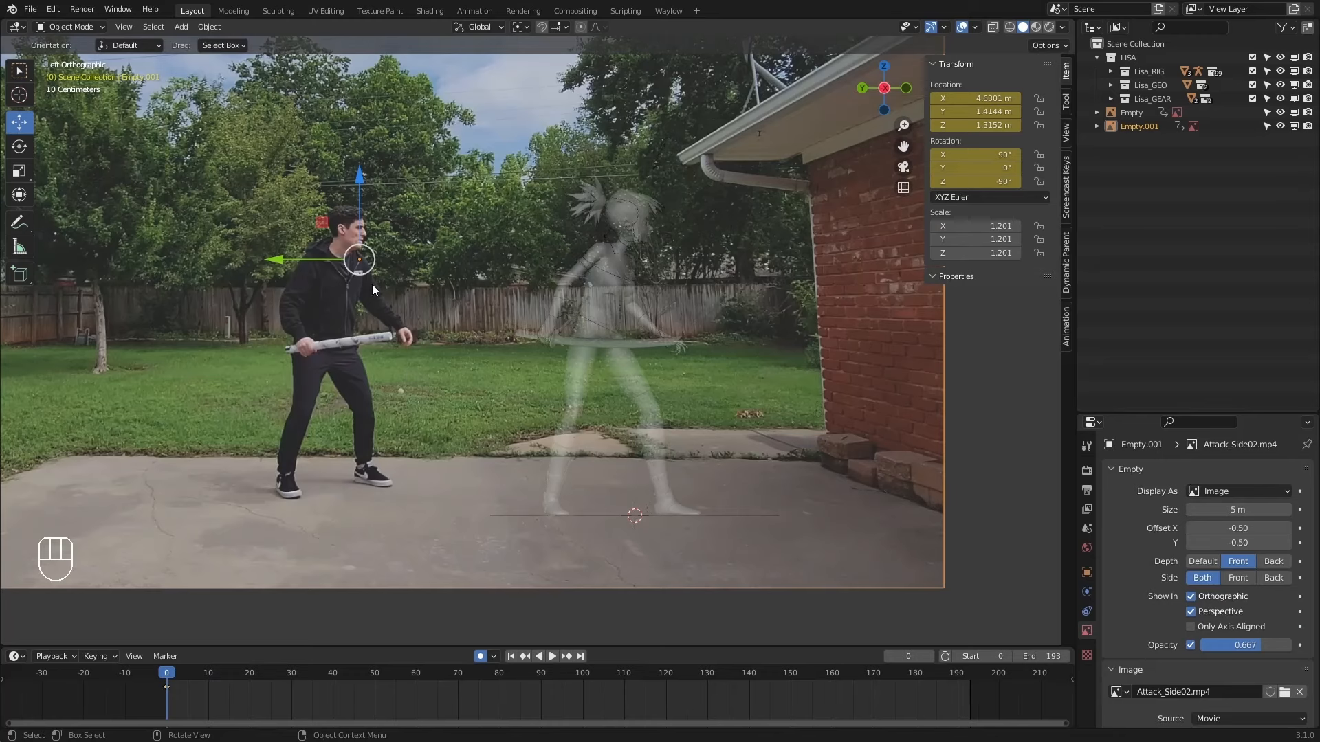
pyautogui.moveTo(301, 258); pyautogui.dragTo(583, 273)
pyautogui.click(596, 325)
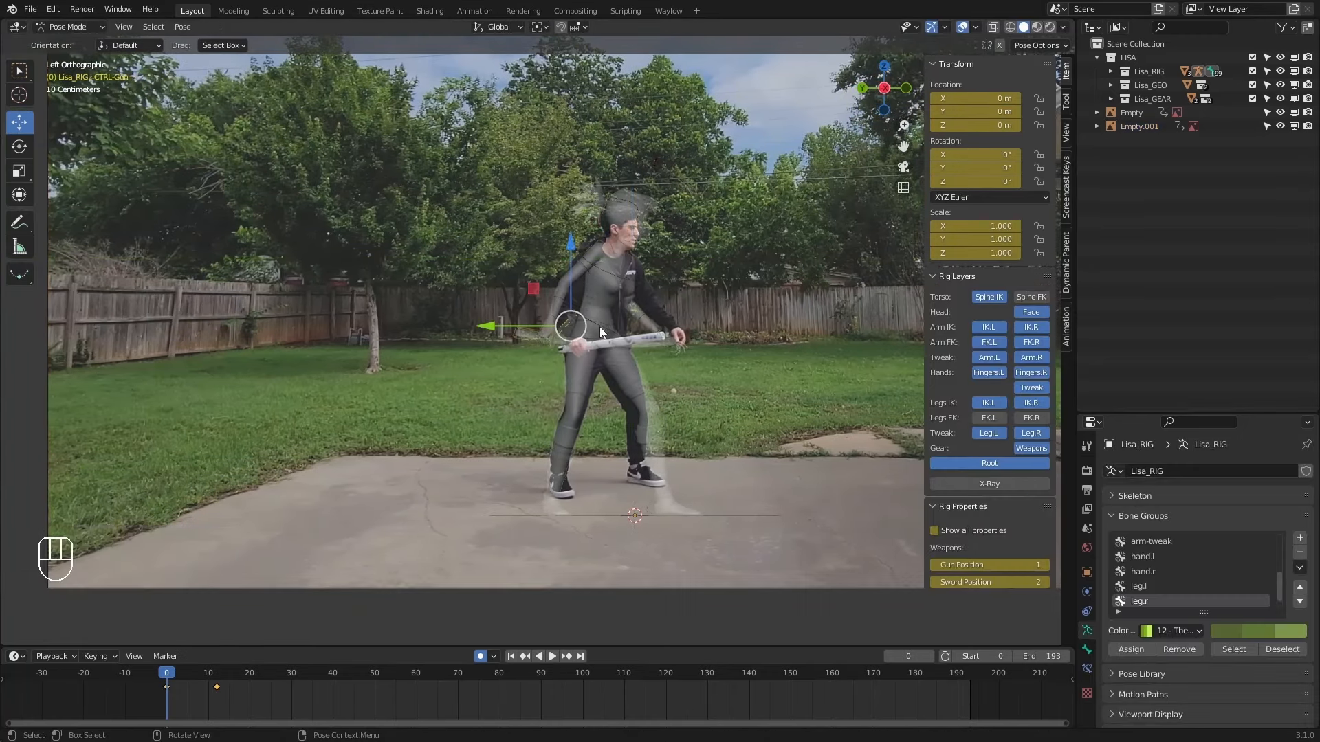
pyautogui.click(596, 325)
pyautogui.press('g')
pyautogui.click(598, 319)
# Undo the attempted overlay of the side reference video, including its shifted position and Front depth setting.
pyautogui.scroll(-3, 782, 464)
pyautogui.hotkey('ctrl', 'z')
pyautogui.hotkey('ctrl', 'z')
pyautogui.hotkey('ctrl', 'z')
pyautogui.hotkey('ctrl', 'z')
pyautogui.hotkey('ctrl', 'z')
pyautogui.hotkey('ctrl', 'z')
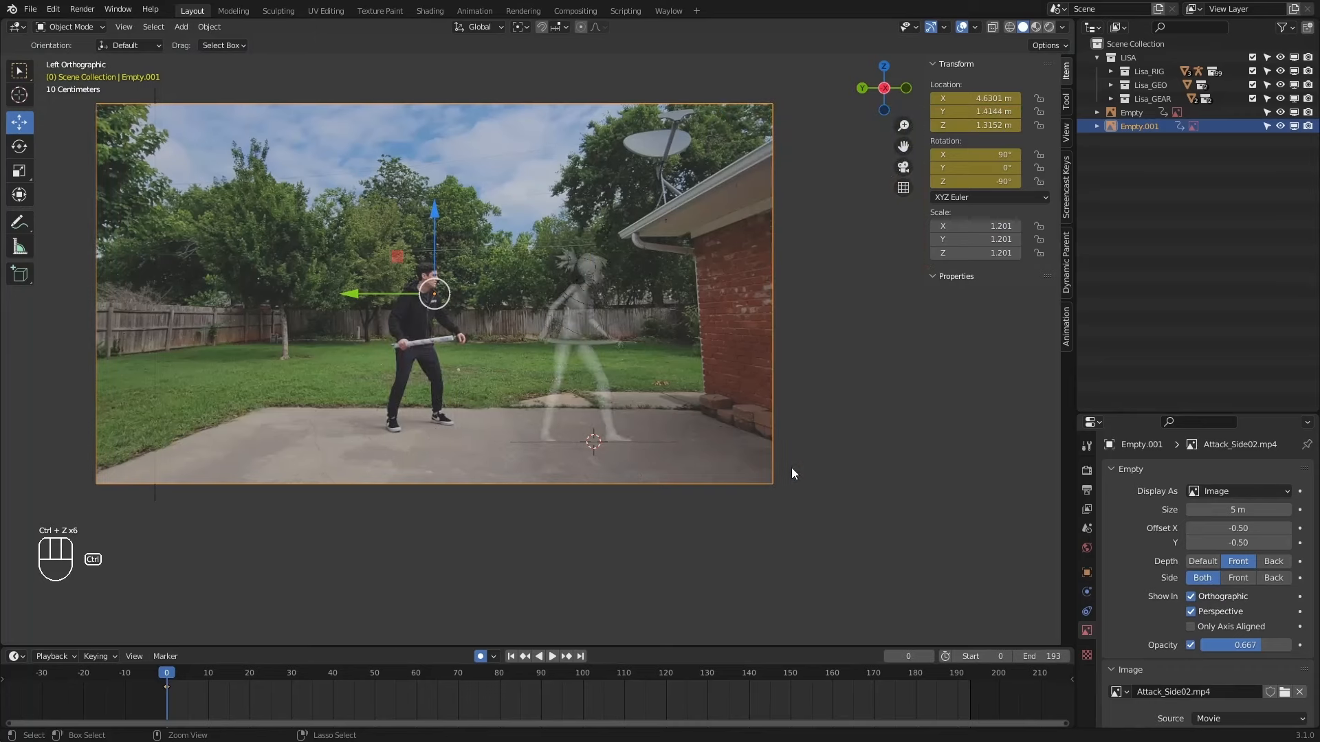
pyautogui.hotkey('ctrl', 'z')
pyautogui.hotkey('ctrl', 'z')
pyautogui.hotkey('ctrl', 'z')
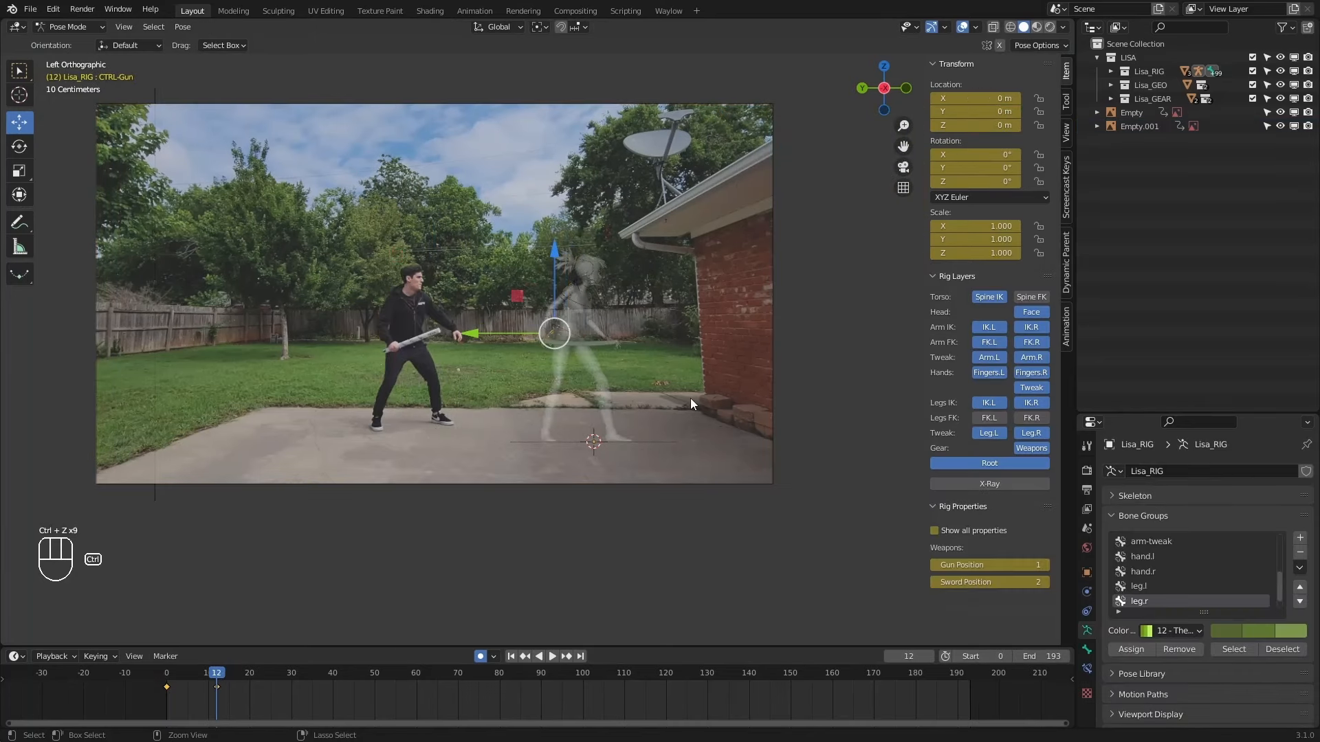
pyautogui.hotkey('ctrl', 'z')
pyautogui.hotkey('ctrl', 'z')
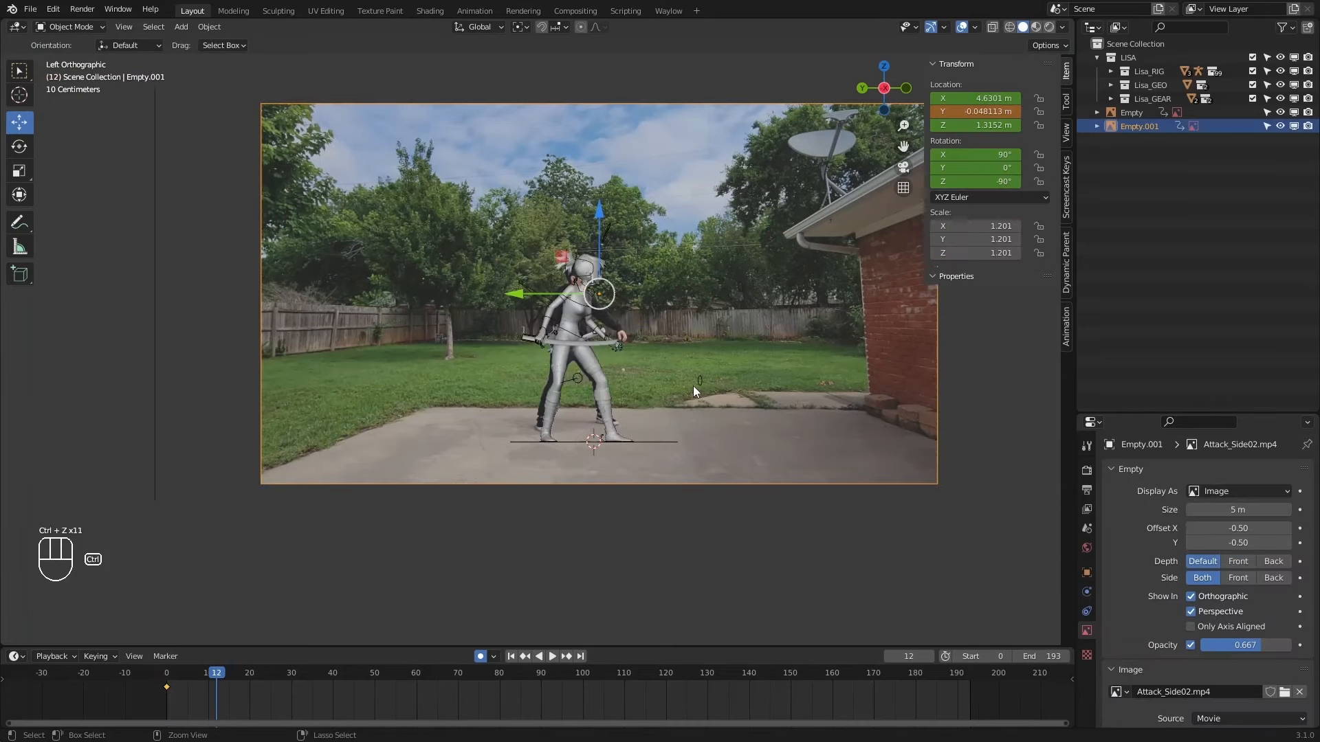
pyautogui.hotkey('ctrl', 'z')
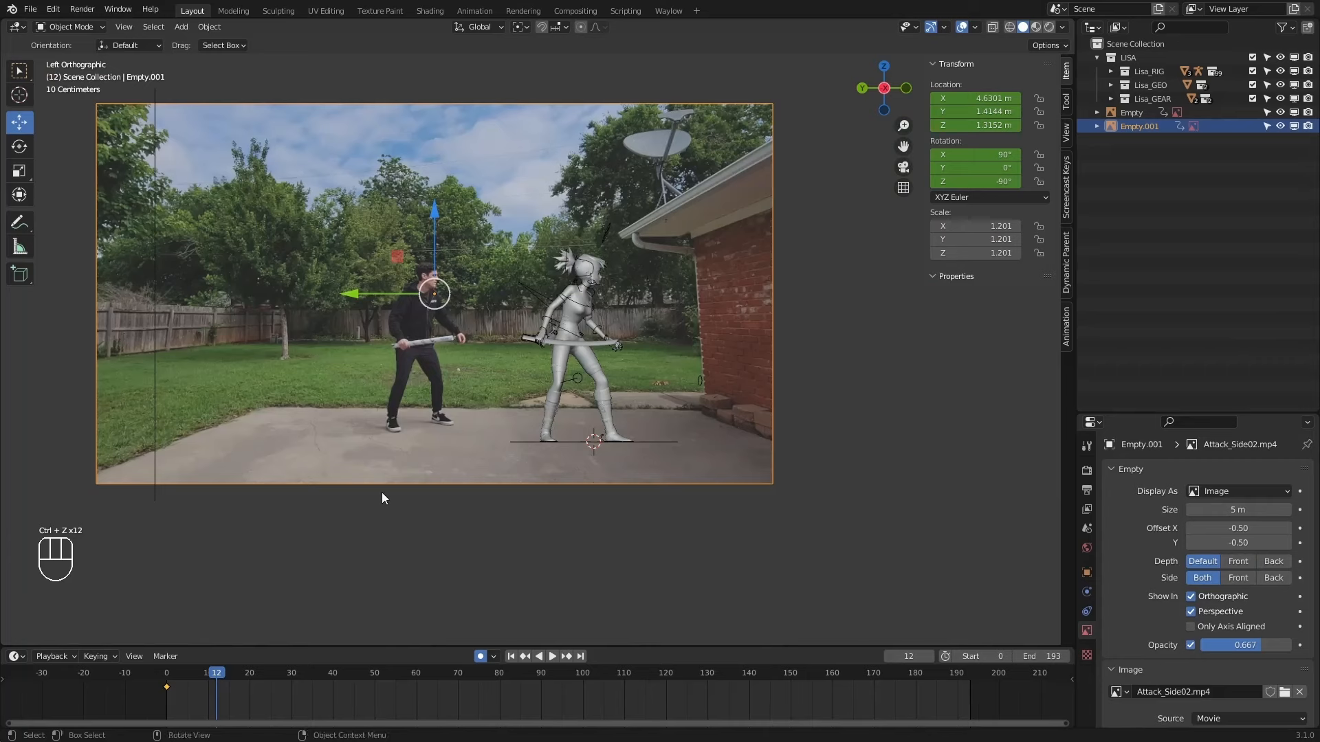
pyautogui.hotkey('ctrl', 'z')
# Select the torso control at frame 12 and compare the poses at the first two keyframes.
pyautogui.click(436, 423)
pyautogui.scroll(2, 436, 423)
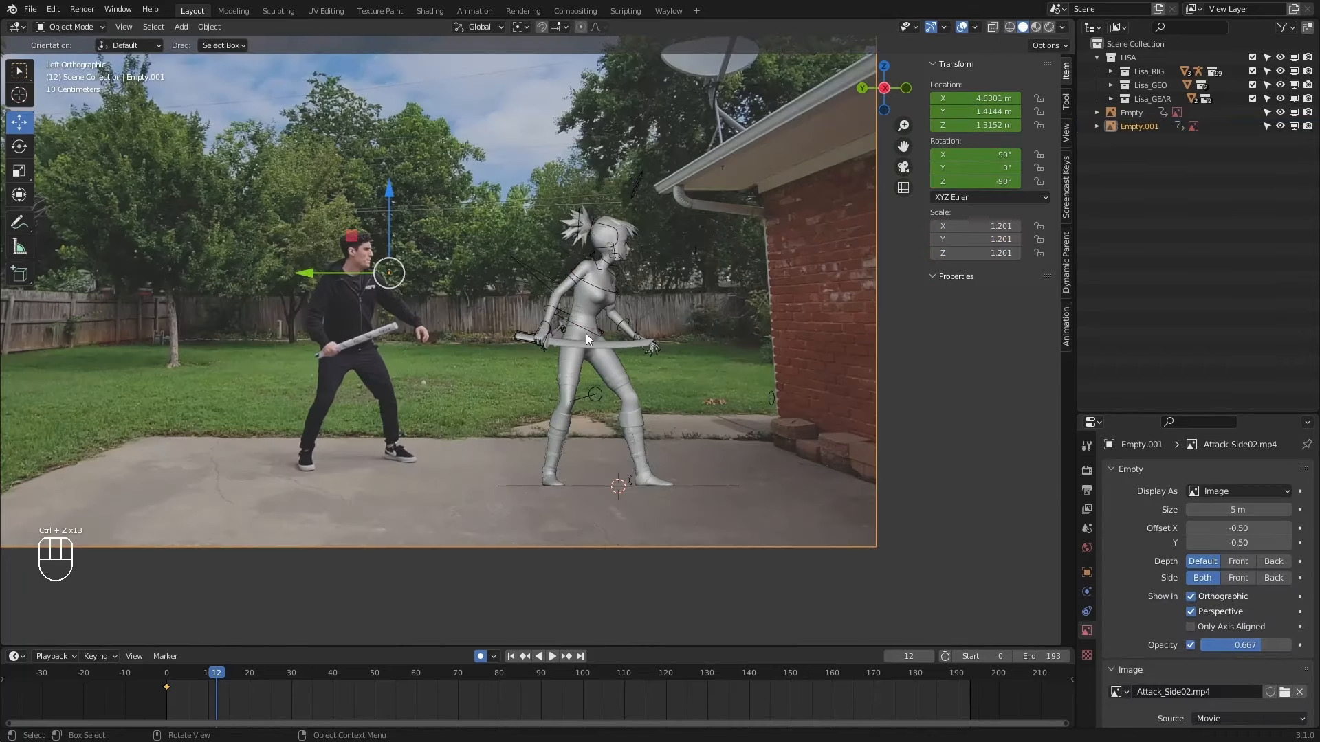
pyautogui.click(588, 329)
pyautogui.moveTo(221, 674)
pyautogui.mouseDown()
pyautogui.moveTo(165, 669)
pyautogui.moveTo(217, 667)
pyautogui.mouseUp()
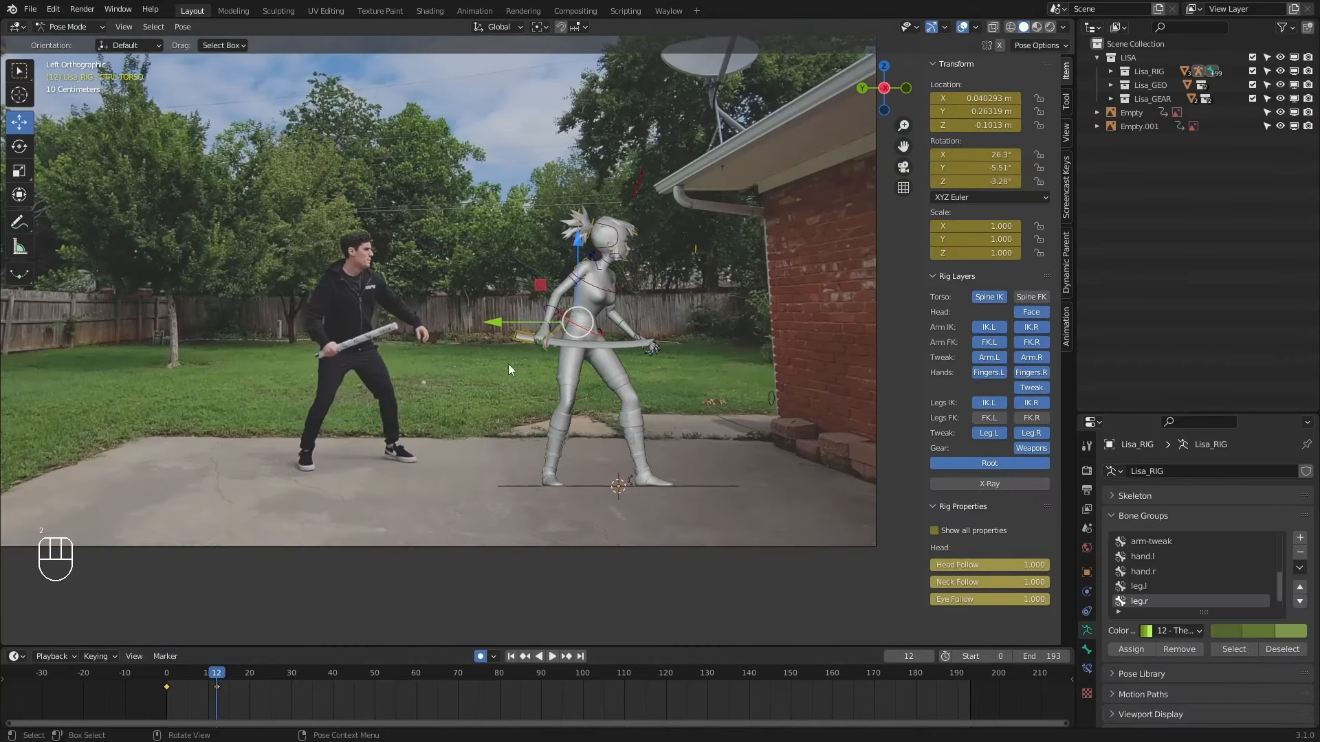
pyautogui.scroll(1, 536, 338)
pyautogui.click(587, 324)
pyautogui.press('2')
pyautogui.press('1')
pyautogui.press('2')
# Rotate the right shoulder and sword-hand controls at frame 12 to follow the reference pose.
pyautogui.click(597, 239)
pyautogui.press('e')
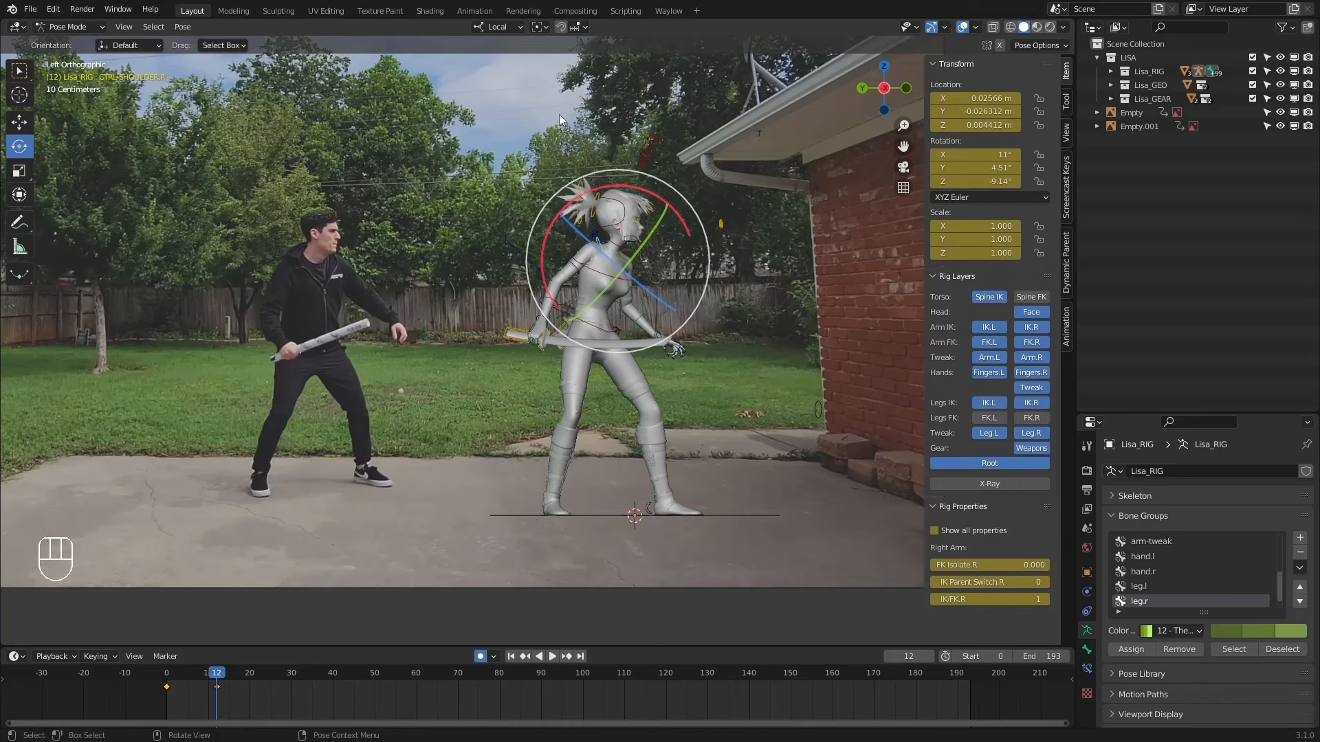
pyautogui.moveTo(596, 193); pyautogui.dragTo(667, 304)
pyautogui.click(568, 335)
# Try rotating the chest control at frame 12 and undo the rotation.
pyautogui.click(632, 279)
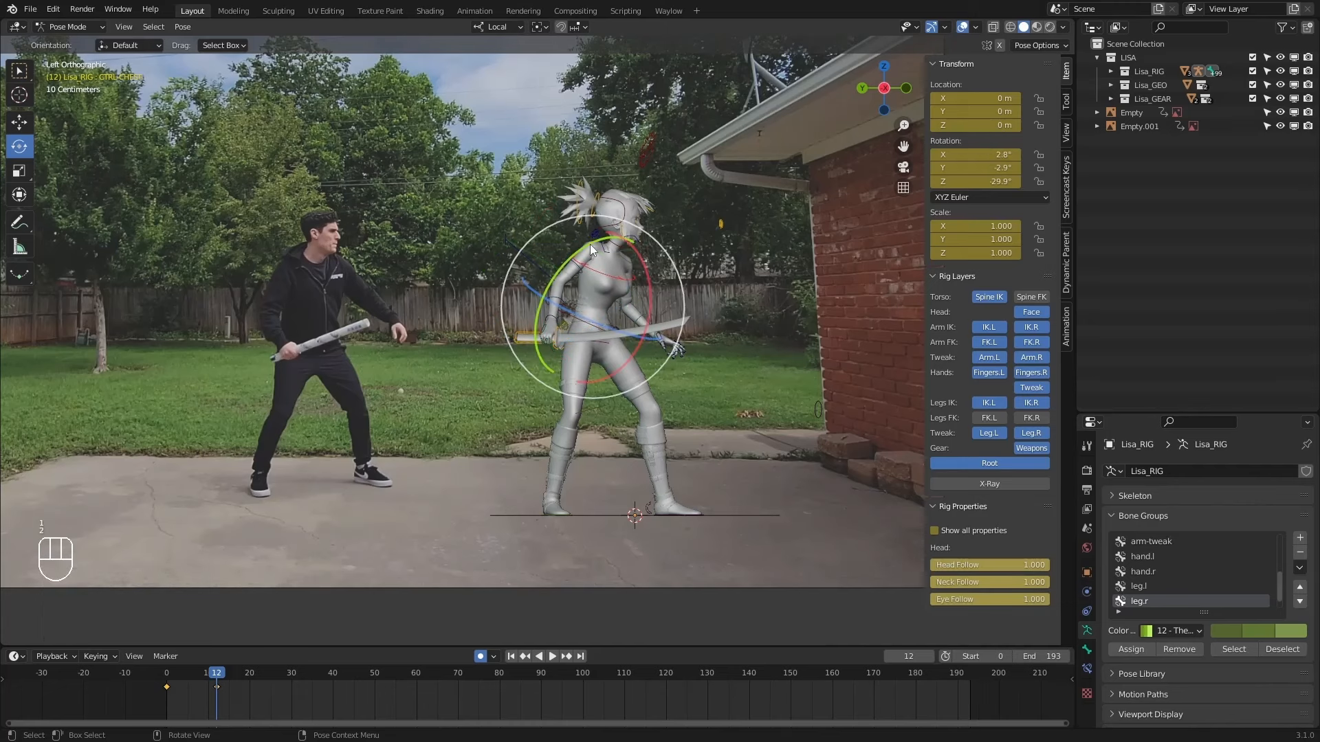
pyautogui.moveTo(590, 245); pyautogui.dragTo(643, 292)
pyautogui.hotkey('ctrl', 'z')
pyautogui.hotkey('ctrl', 'z')
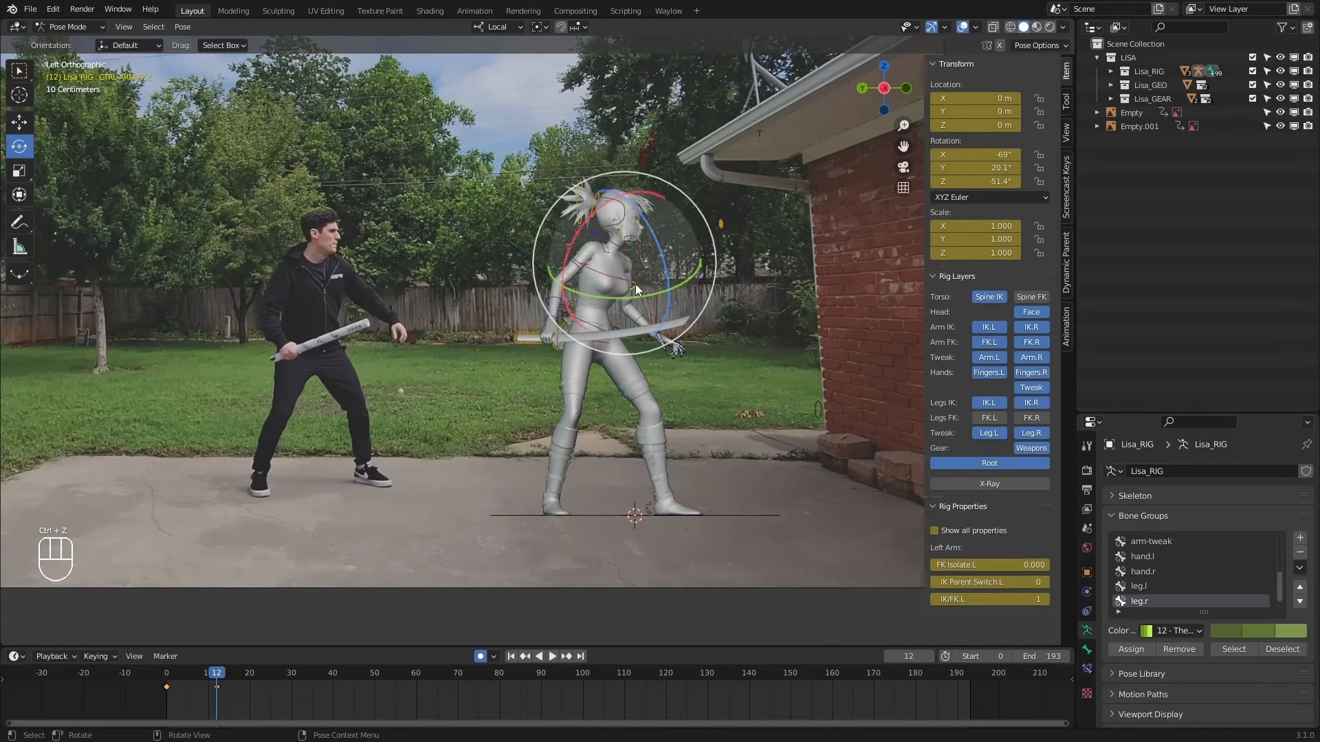
# Rotate the left upper arm control at frame 12 to follow the reference pose.
pyautogui.moveTo(589, 216); pyautogui.dragTo(674, 291)
pyautogui.press('Up')
pyautogui.click(639, 311)
# Move the torso control backward along the global Y axis at frame 12 to follow the reference pose.
pyautogui.click(585, 319)
pyautogui.press('w')
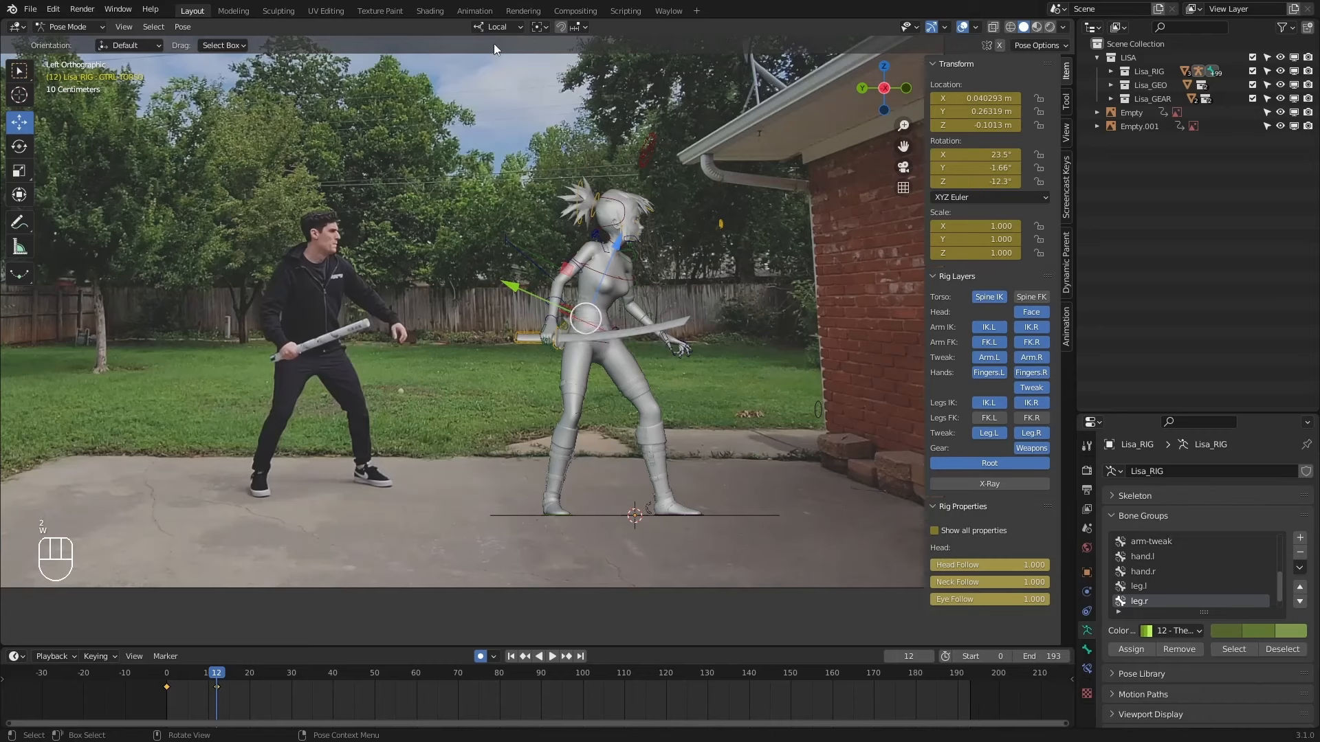
pyautogui.click(496, 26)
pyautogui.click(480, 66)
pyautogui.moveTo(542, 316); pyautogui.dragTo(526, 317)
pyautogui.press('Down')
pyautogui.press('Up')
# Move the right foot IK control backward along the global Y axis at frame 12 to Y 0.52006 m.
pyautogui.moveTo(526, 317); pyautogui.dragTo(526, 337, button='middle')
pyautogui.click(545, 605)
pyautogui.click(542, 595)
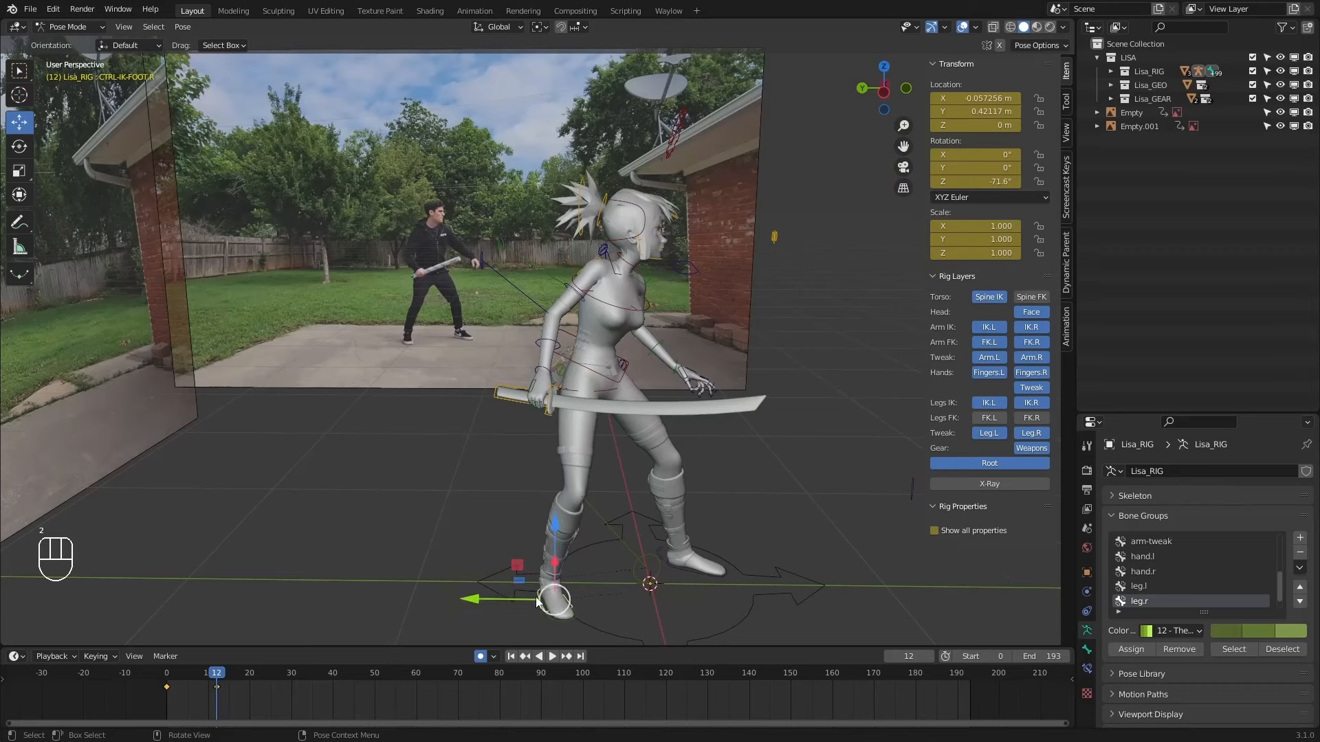
pyautogui.press('ctrl+KP_3')
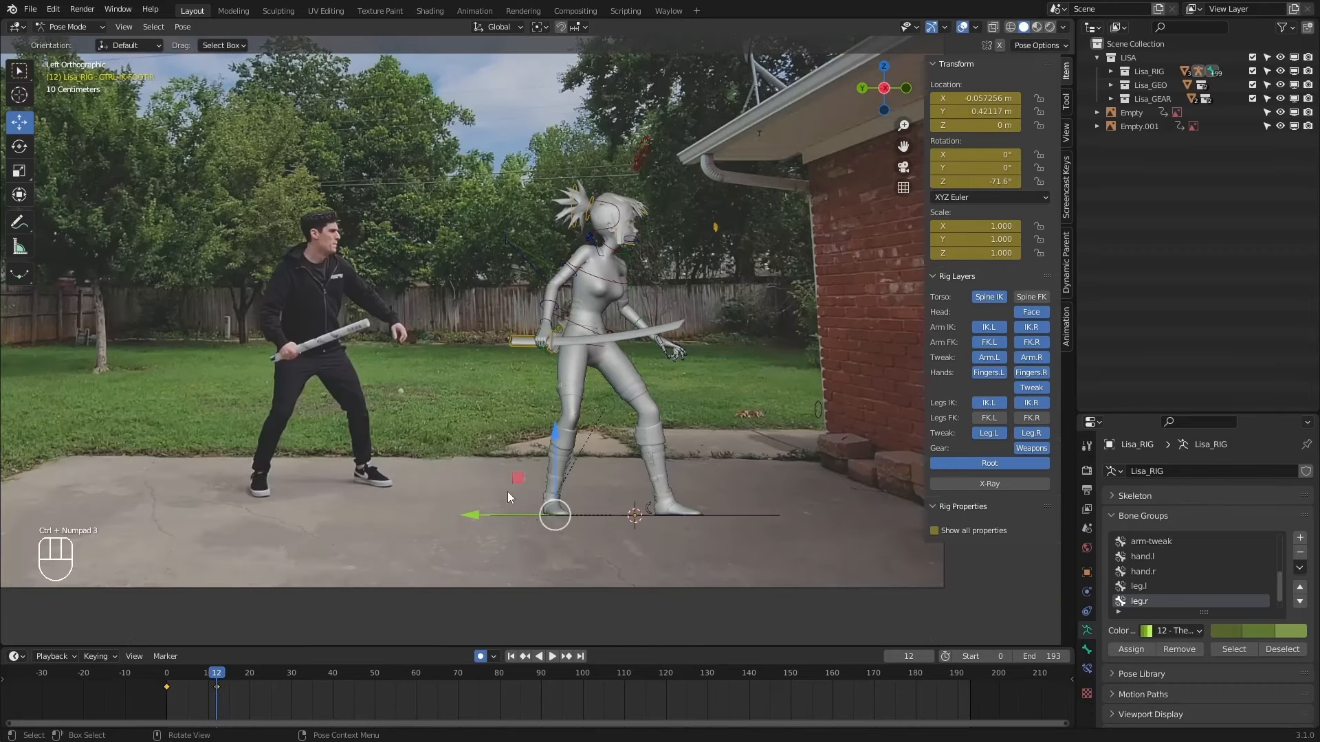
pyautogui.moveTo(494, 514); pyautogui.dragTo(480, 506)
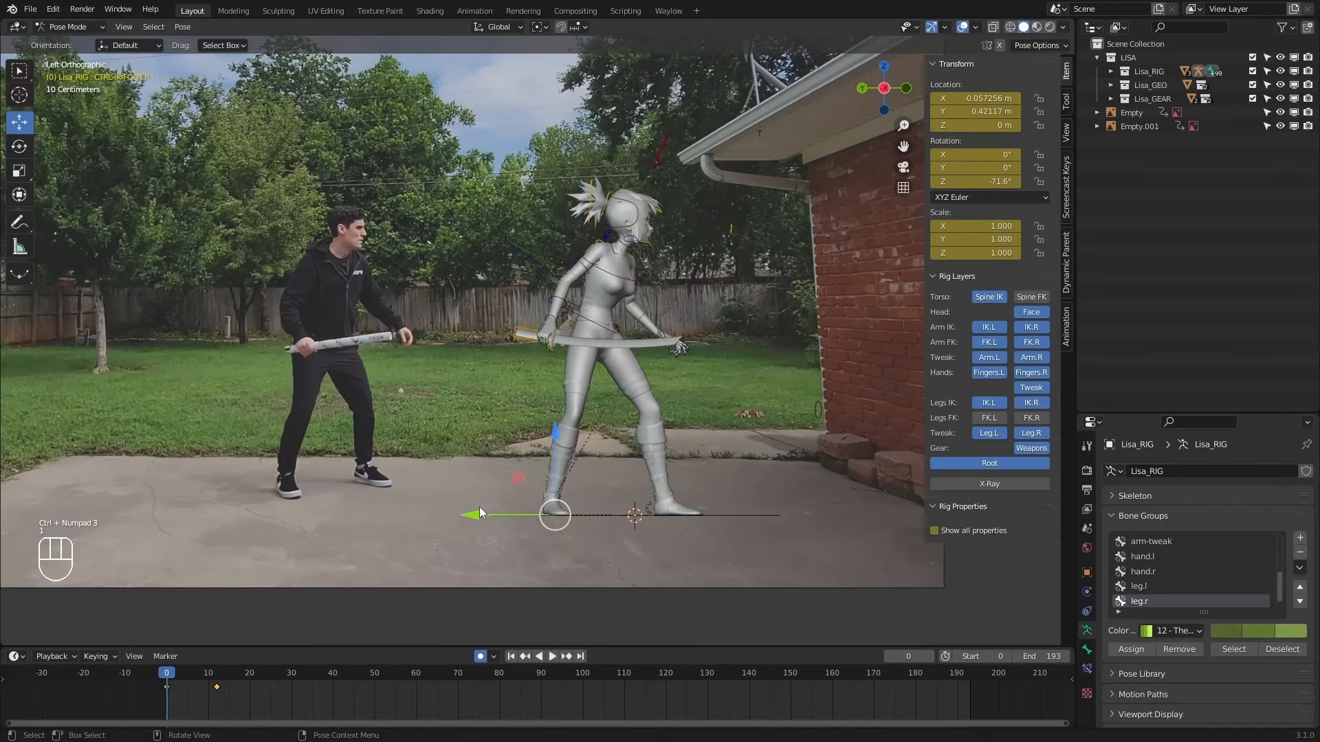
pyautogui.press('Down')
pyautogui.press('Up')
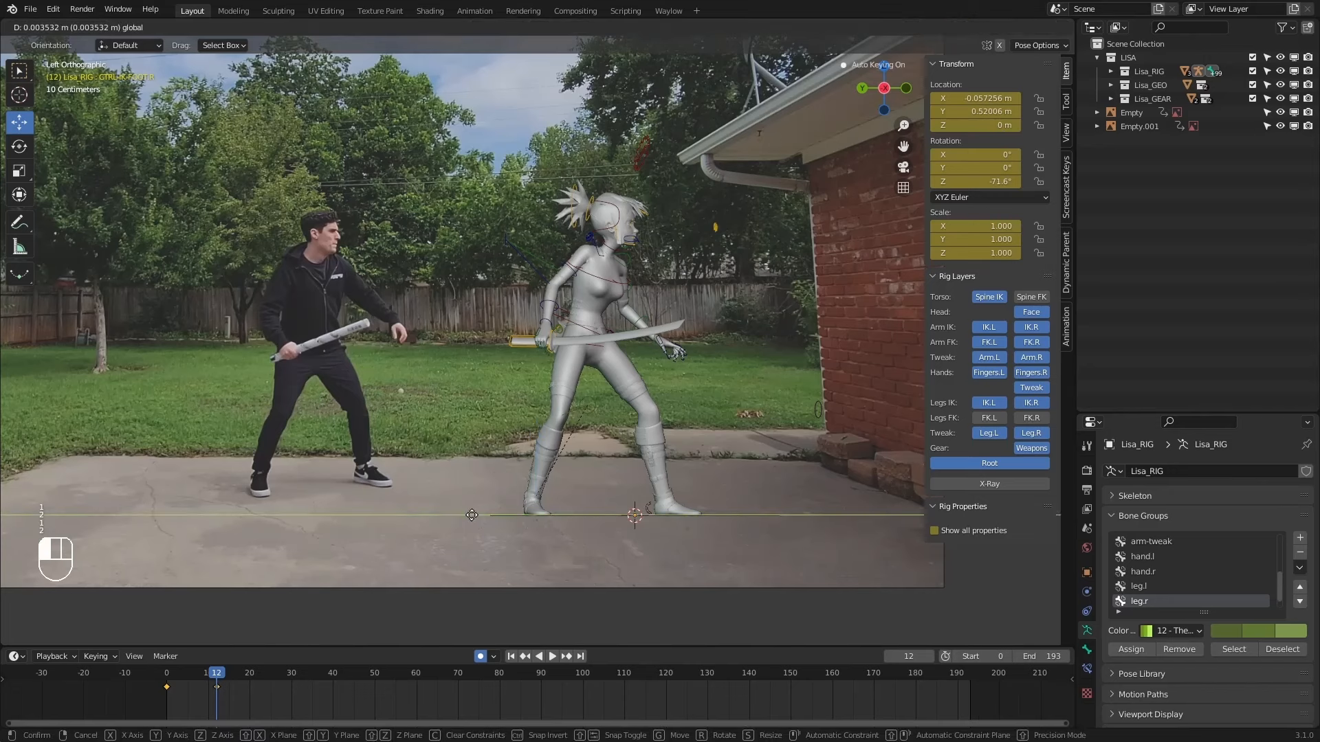
pyautogui.press('Down')
pyautogui.press('Up')
# Rotate the right foot IK control at frame 12 to a Z rotation of -76.7° and compare it with frame 0.
pyautogui.press('e')
pyautogui.moveTo(568, 514); pyautogui.dragTo(543, 514)
pyautogui.hotkey('ctrl', 'z')
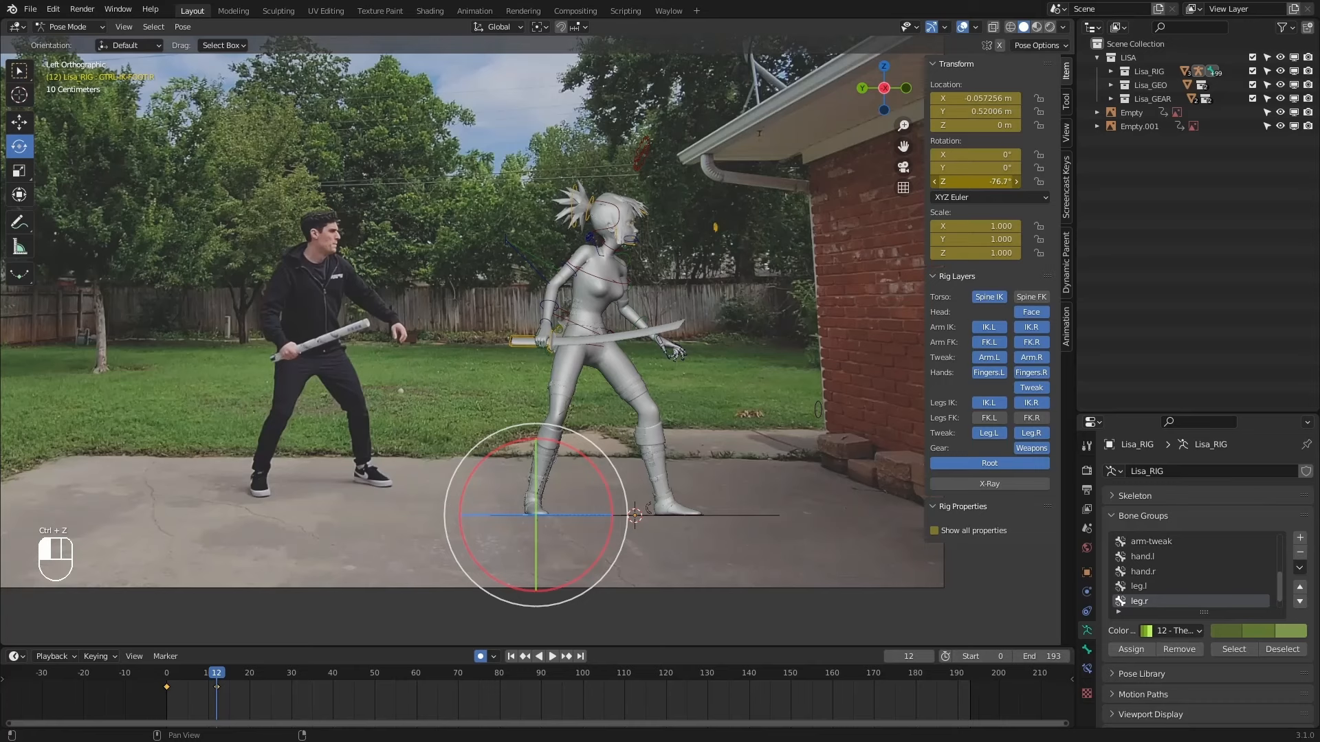
pyautogui.press('1')
pyautogui.press('2')
pyautogui.press('1')
pyautogui.press('2')
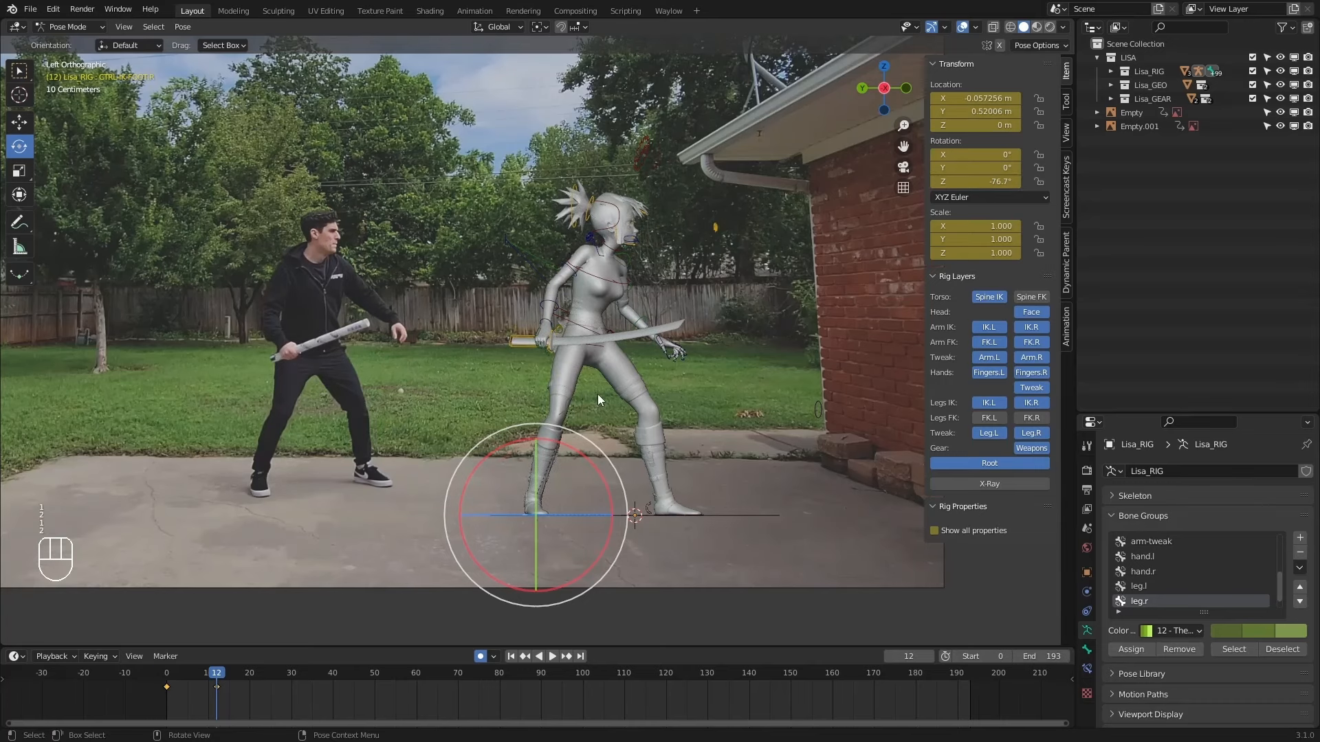
pyautogui.press('1')
pyautogui.press('2')
pyautogui.press('1')
pyautogui.press('2')
# Rotate the chest control -2.62° about its local Y axis at frame 12 and compare it with frame 0.
pyautogui.click(596, 271)
pyautogui.click(498, 26)
pyautogui.click(475, 68)
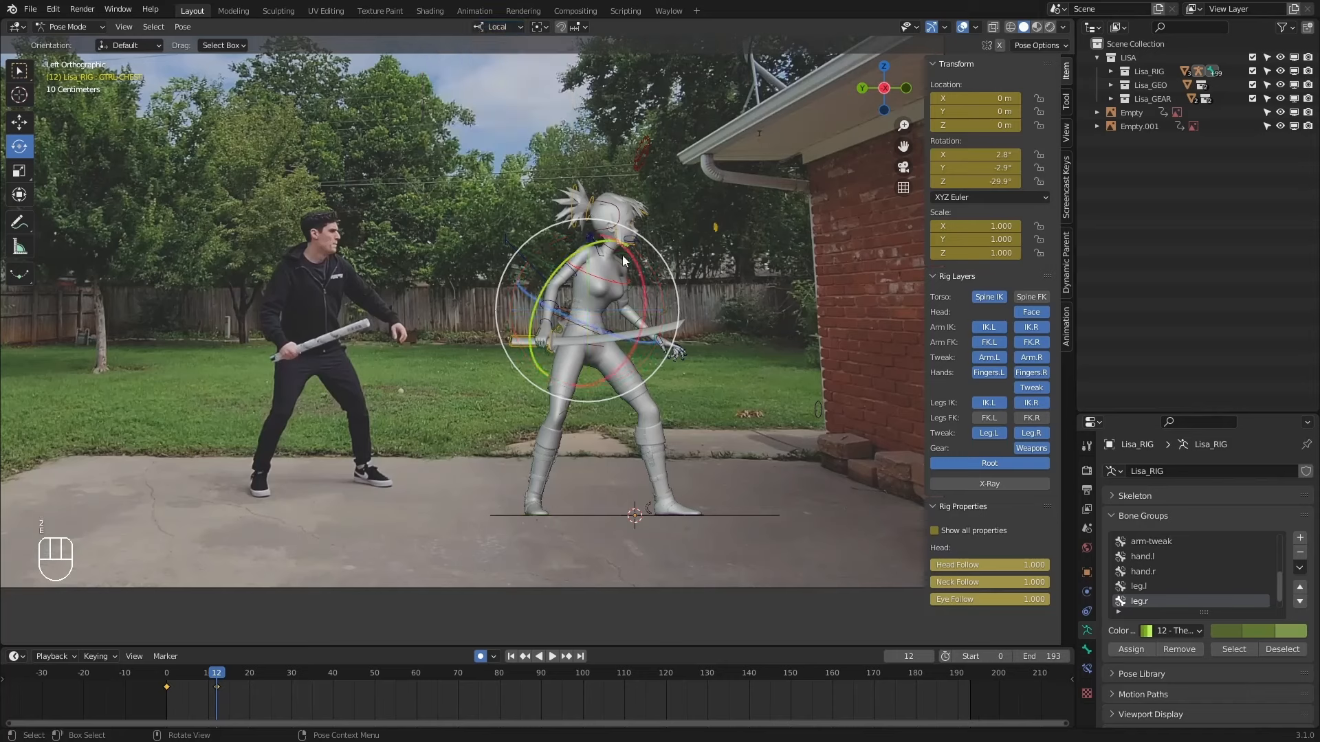
pyautogui.moveTo(637, 262); pyautogui.dragTo(634, 260)
pyautogui.press('1')
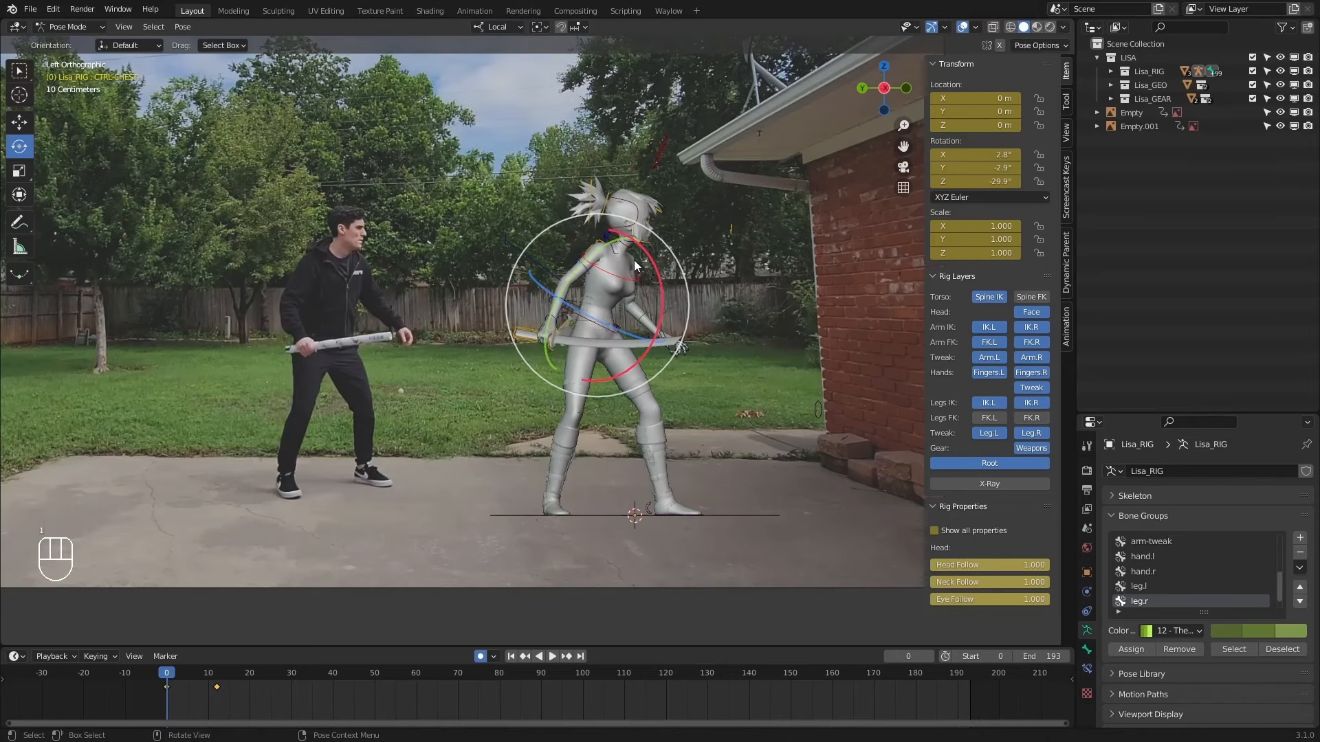
pyautogui.press('2')
pyautogui.press('1')
pyautogui.press('2')
pyautogui.press('1')
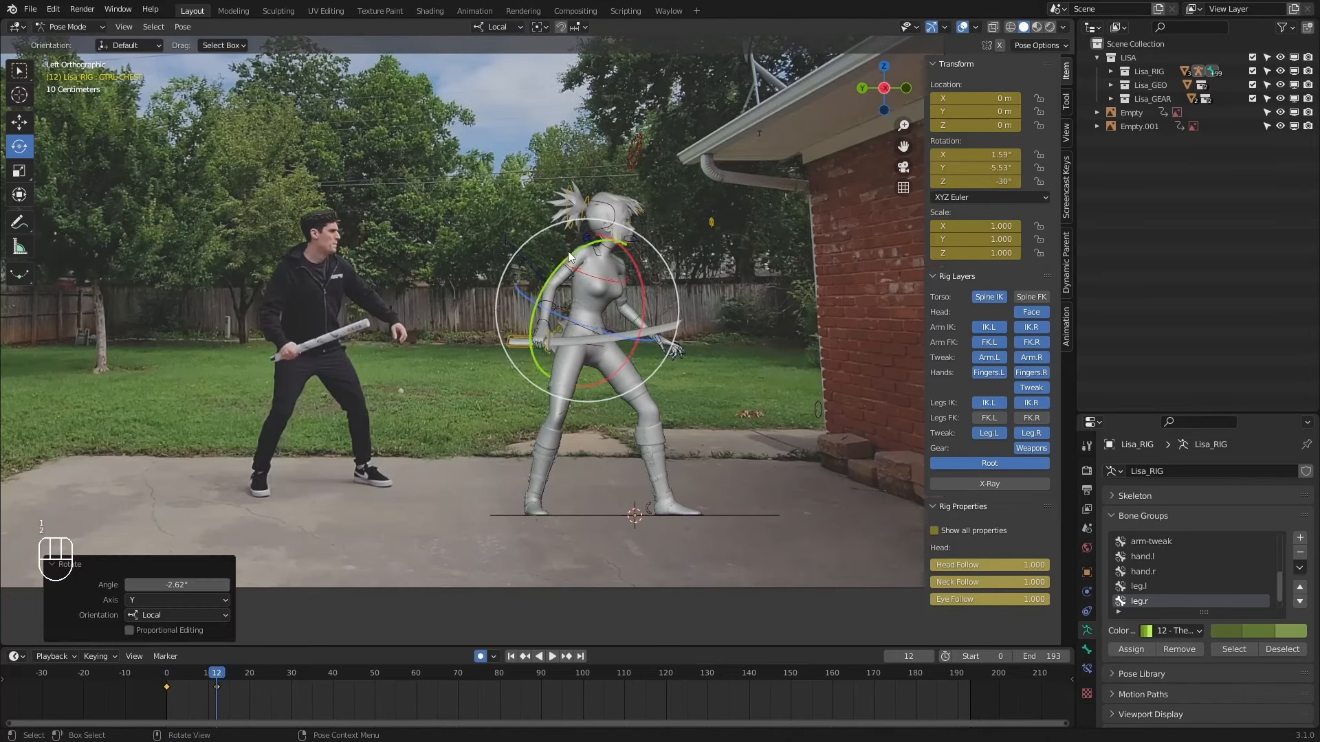
pyautogui.press('2')
# Compare the poses at frames 0 and 12 with the reference footage from the front view.
pyautogui.press('KP_1')
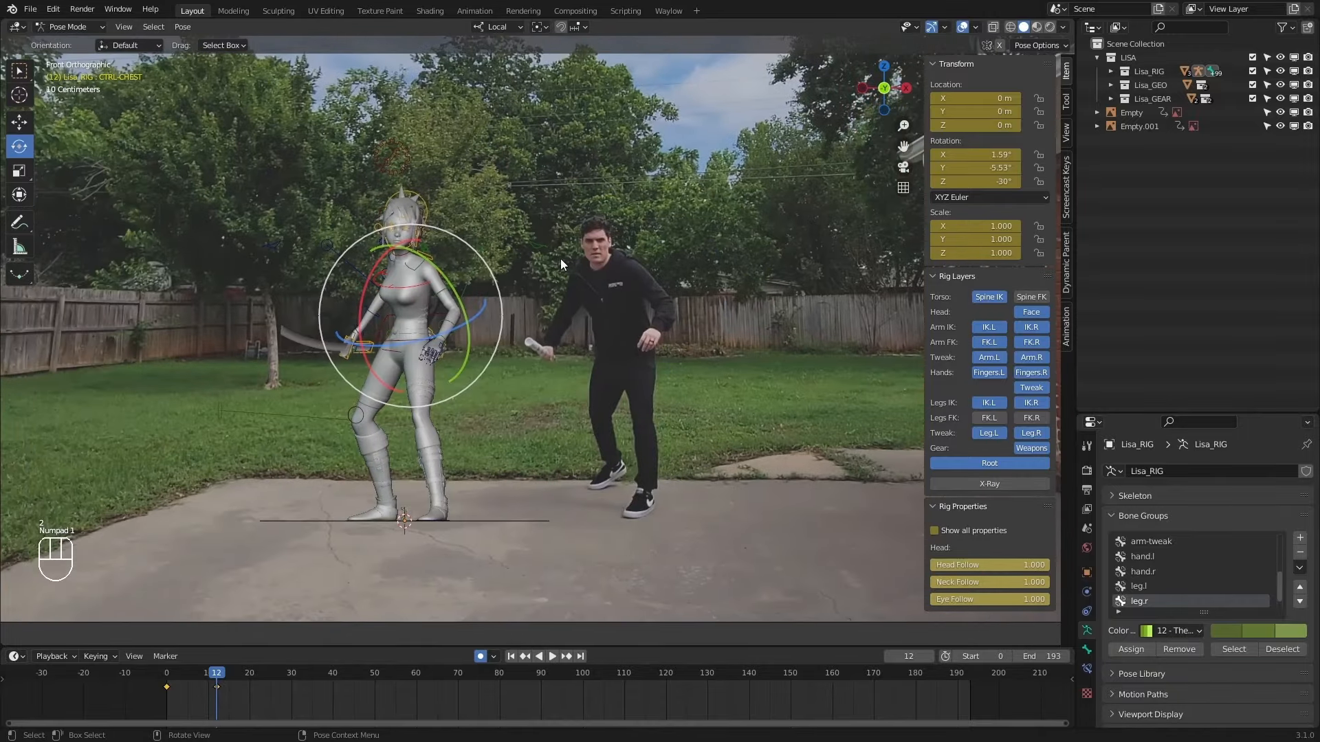
pyautogui.press('1')
pyautogui.press('2')
pyautogui.press('1')
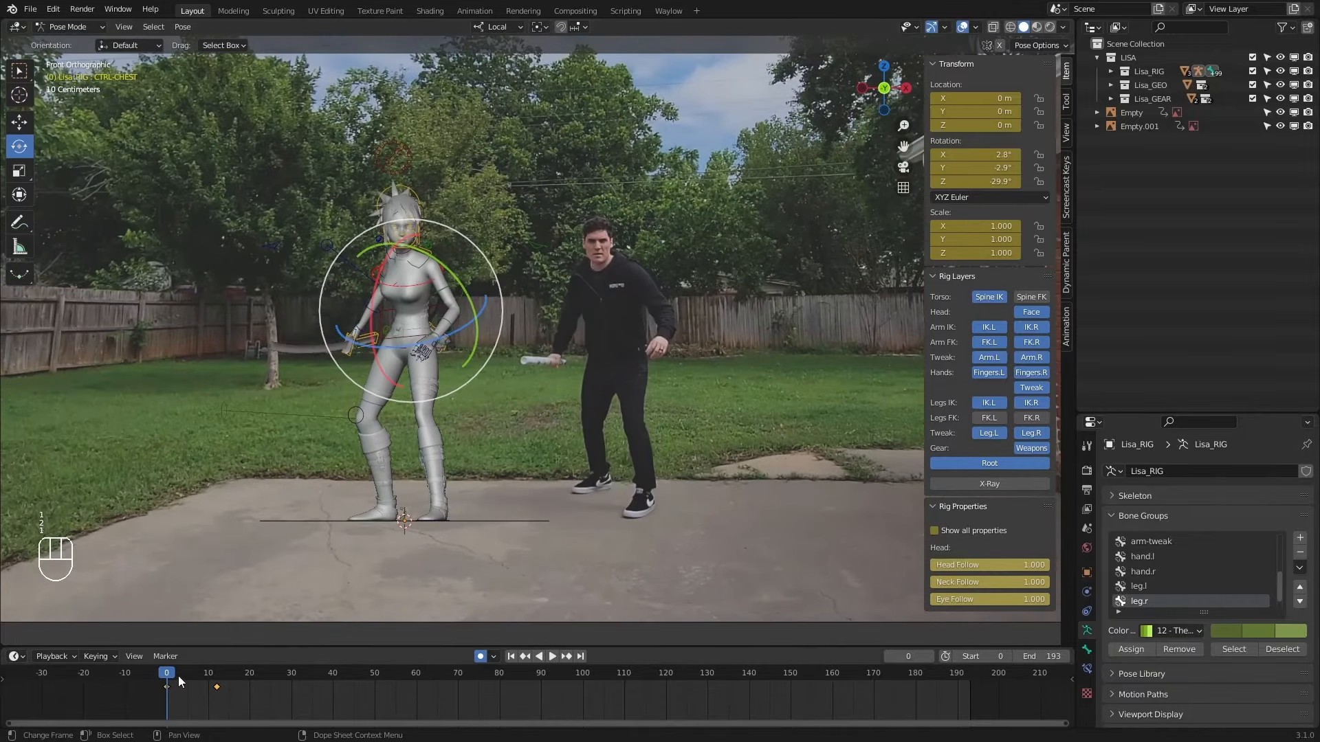
pyautogui.press('2')
pyautogui.press('1')
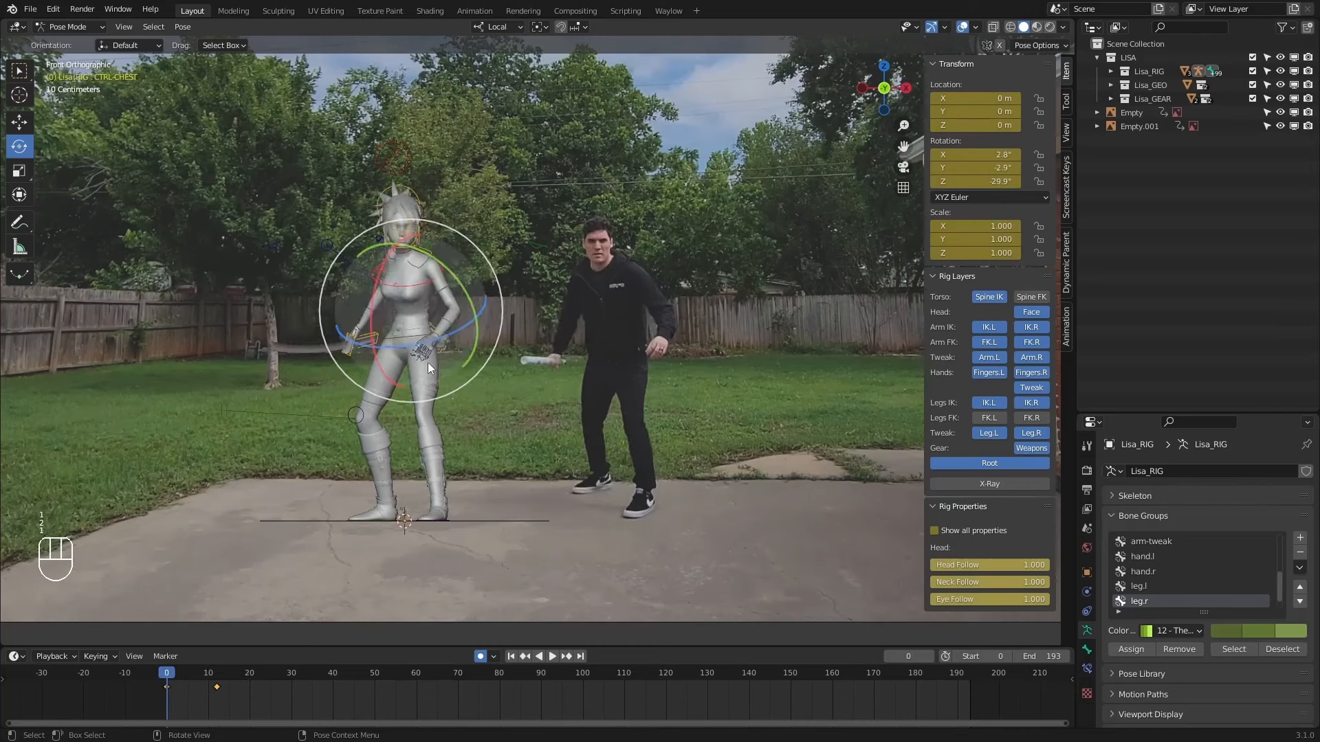
pyautogui.press('2')
# Shift the torso control sideways along its local X axis at frame 12 to X 0.06136 m.
pyautogui.click(403, 341)
pyautogui.press('1')
pyautogui.press('2')
pyautogui.press('w')
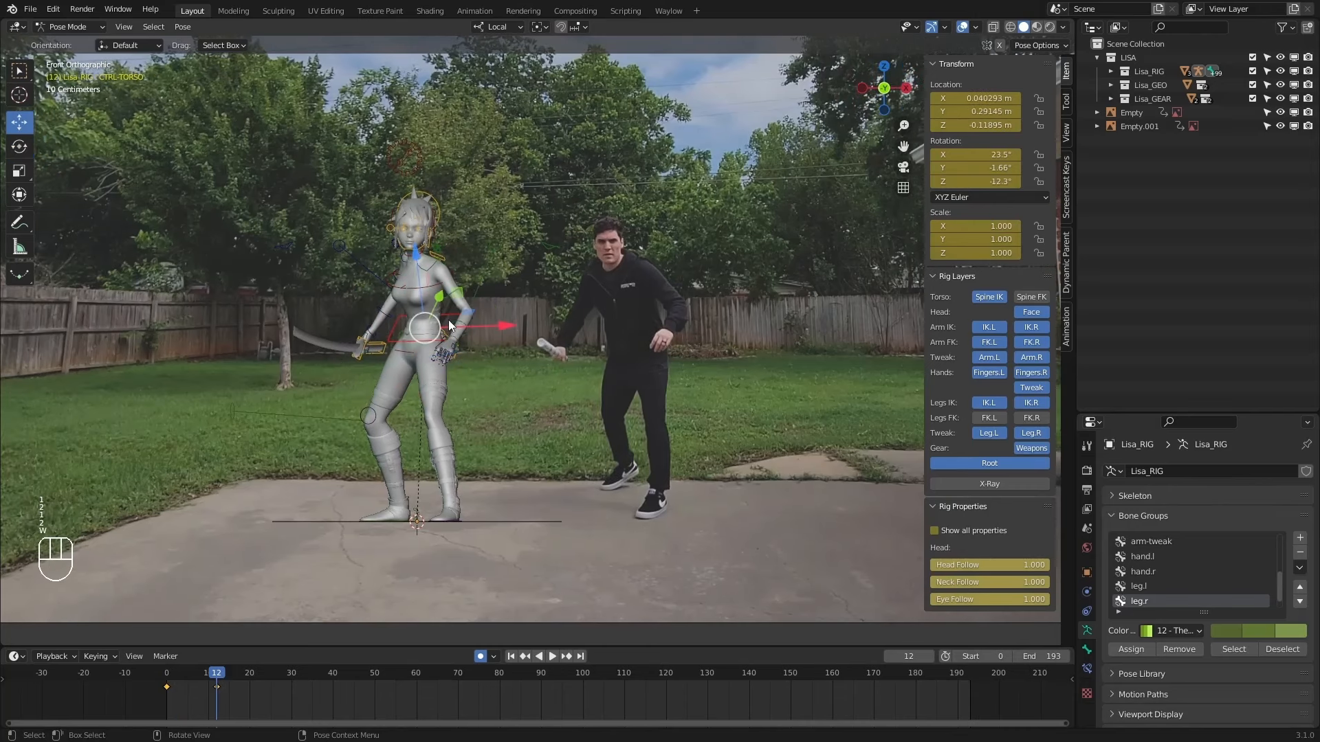
pyautogui.press('1')
pyautogui.press('2')
pyautogui.press('1')
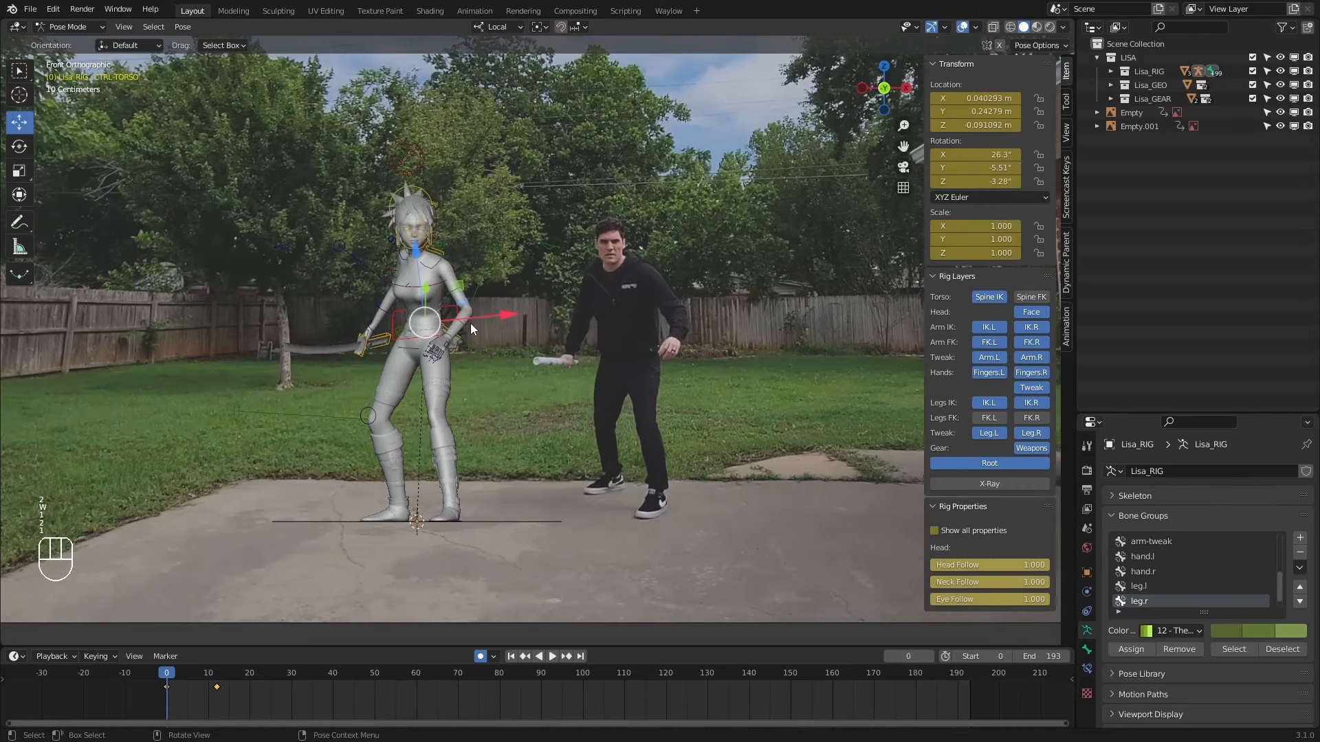
pyautogui.press('2')
pyautogui.moveTo(472, 324); pyautogui.dragTo(481, 335)
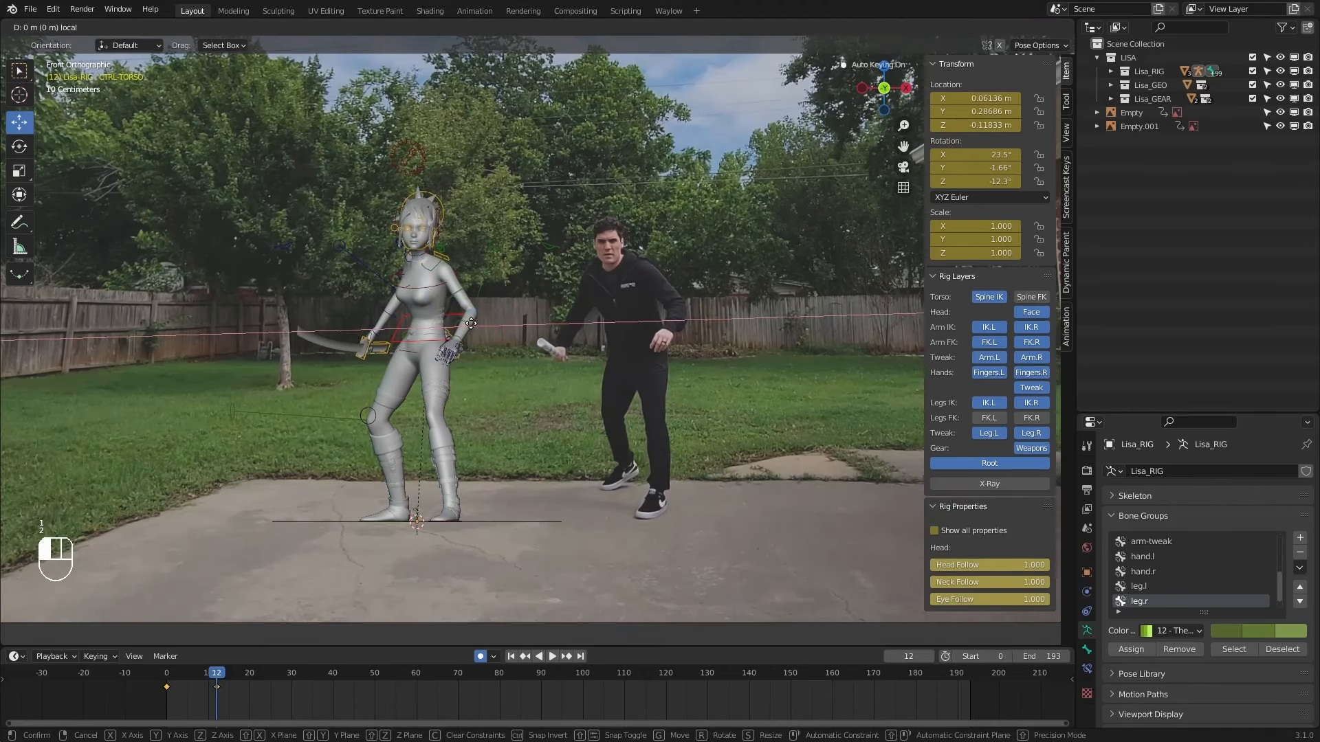
pyautogui.press('1')
pyautogui.press('2')
pyautogui.press('1')
pyautogui.press('2')
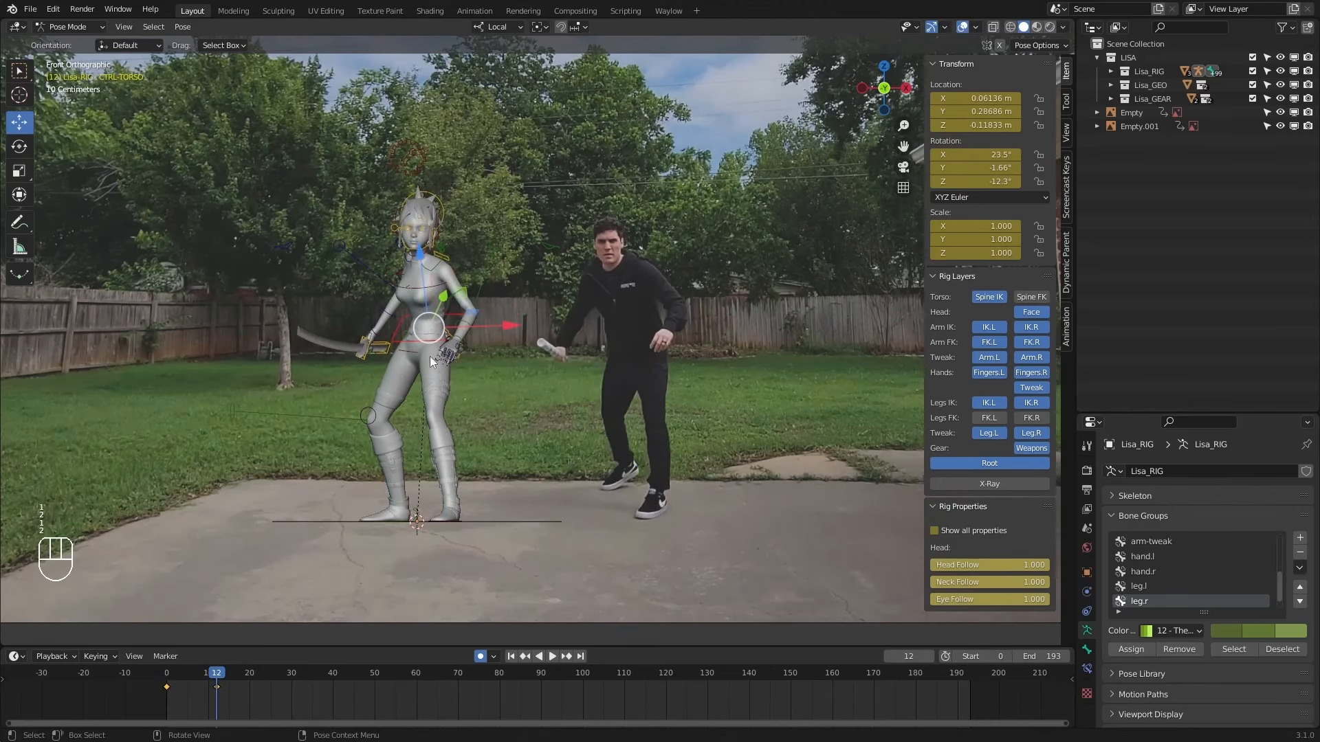
# Try rotating the torso control about its local Z axis at frame 12 and restore solid viewport shading.
pyautogui.press('e')
pyautogui.press('1')
pyautogui.press('2')
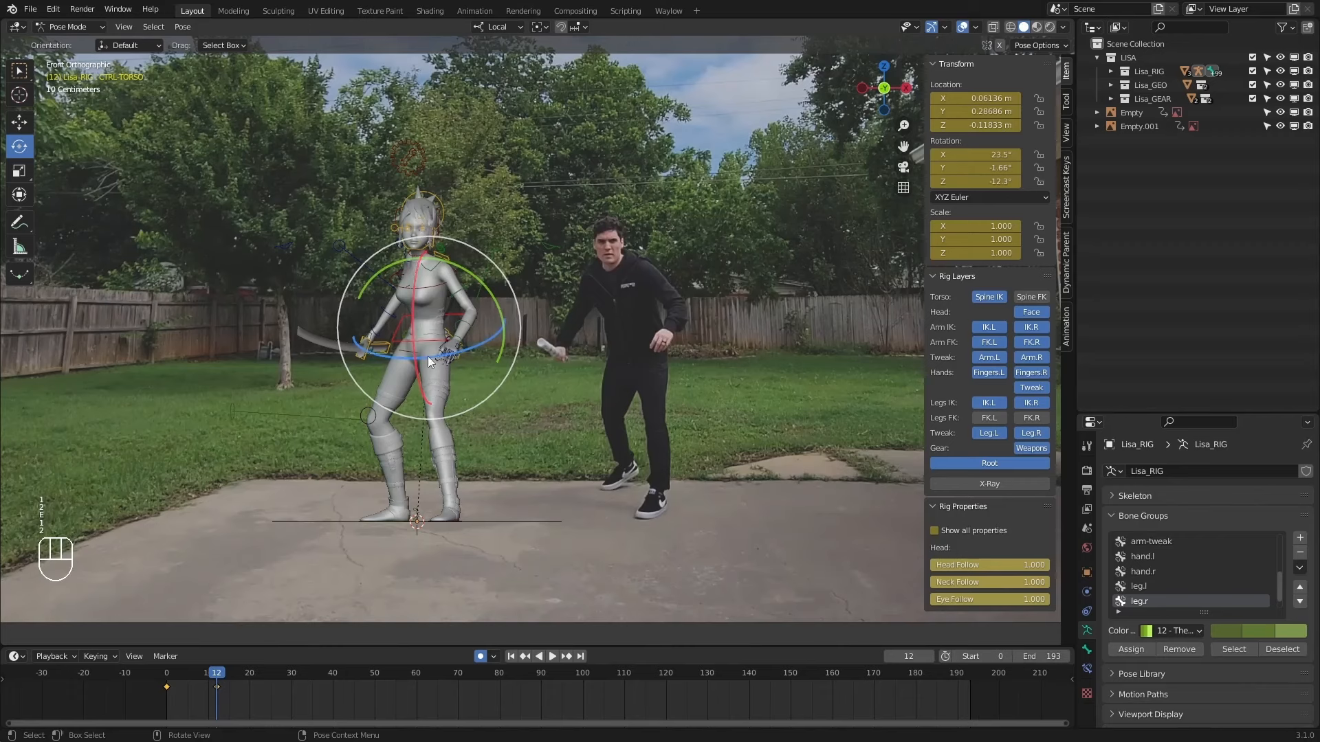
pyautogui.click(430, 357)
pyautogui.press('z')
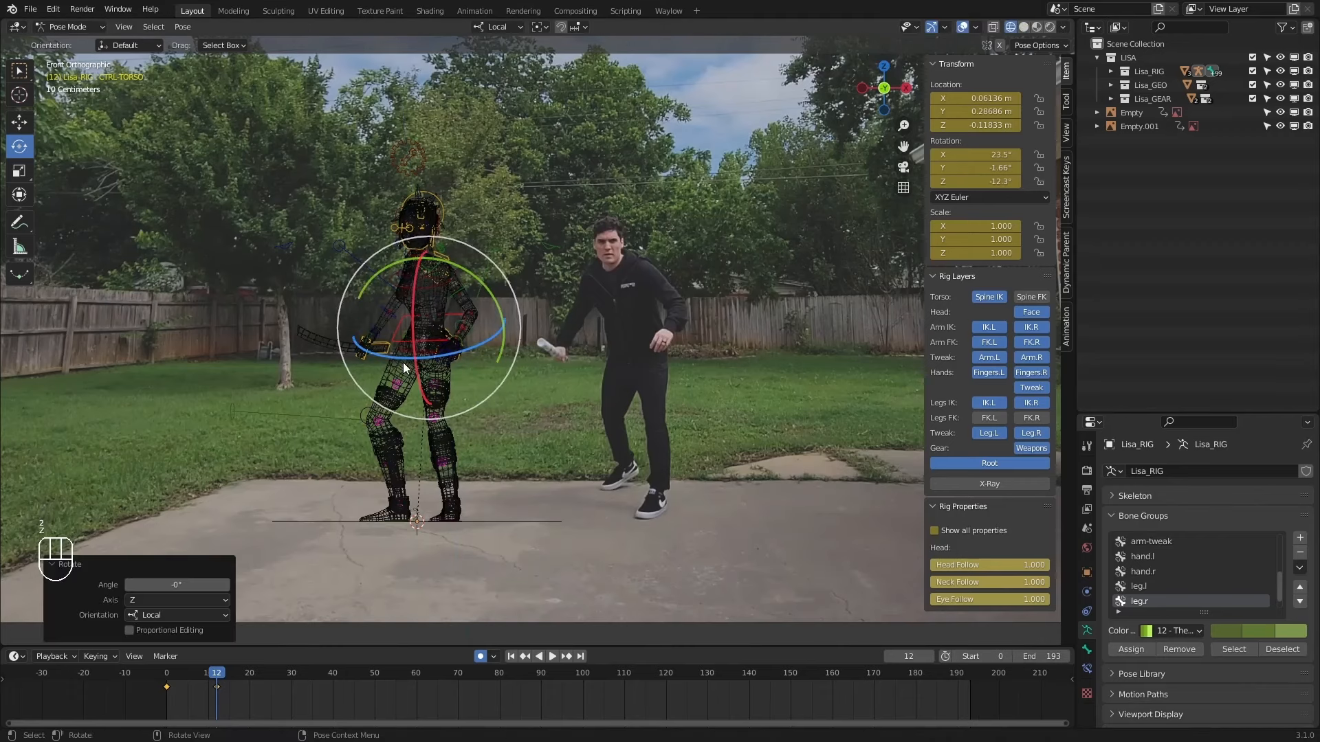
pyautogui.hotkey('ctrl', 'z')
pyautogui.hotkey('ctrl', 'z')
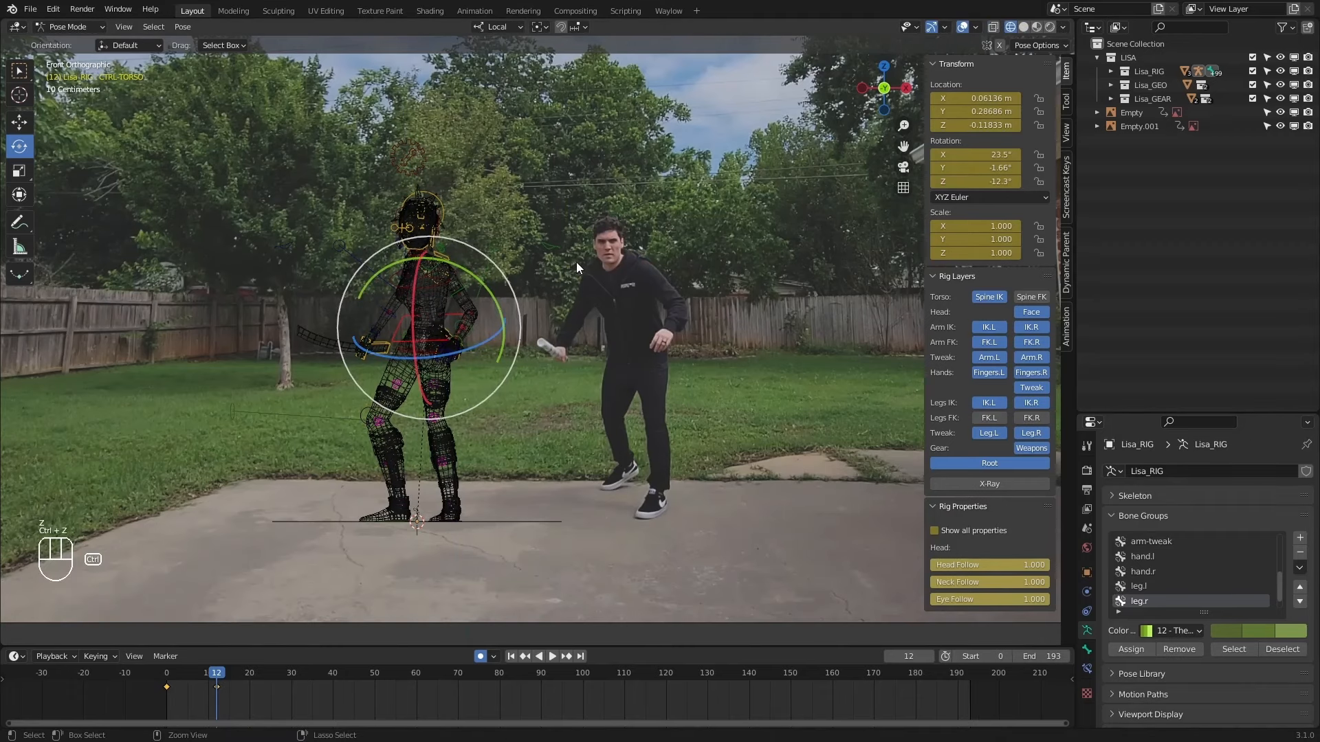
pyautogui.press('w')
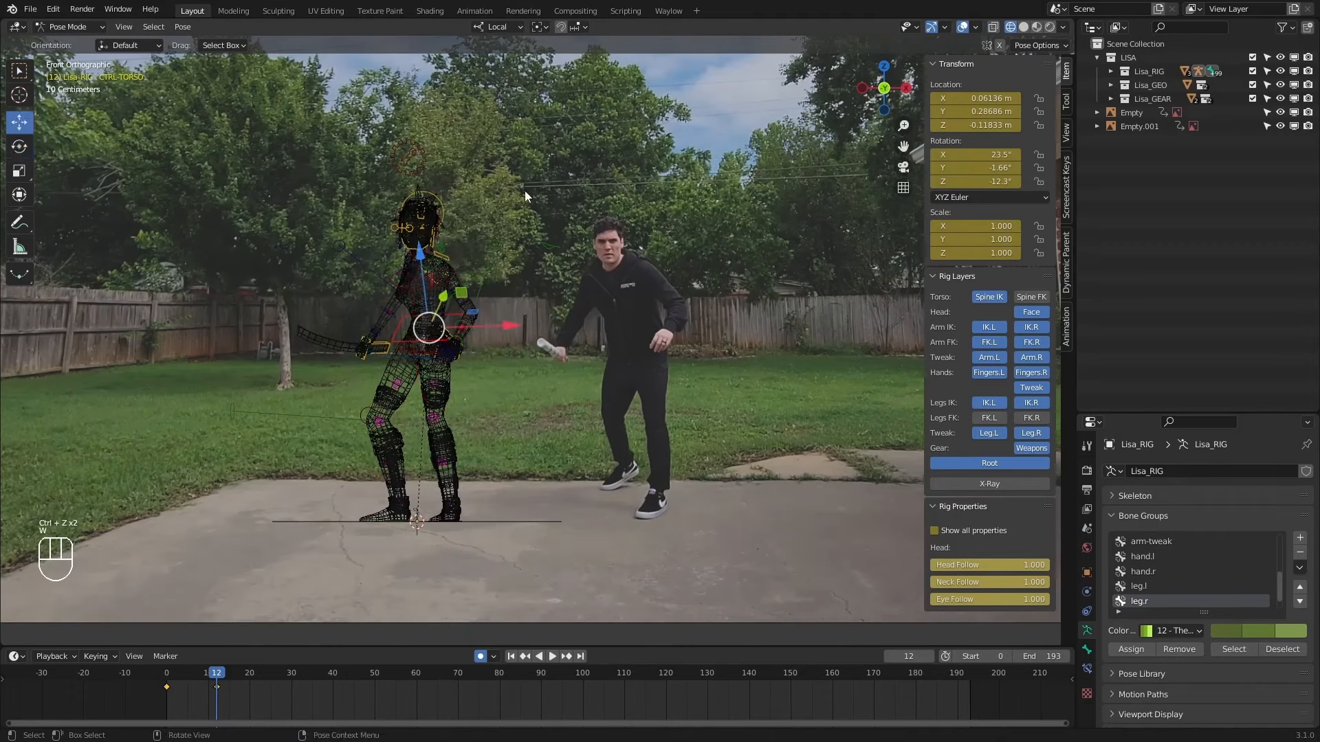
pyautogui.click(1024, 26)
pyautogui.keyDown('shift'); pyautogui.moveTo(525, 260); pyautogui.dragTo(537, 260, button='middle'); pyautogui.keyUp('shift')
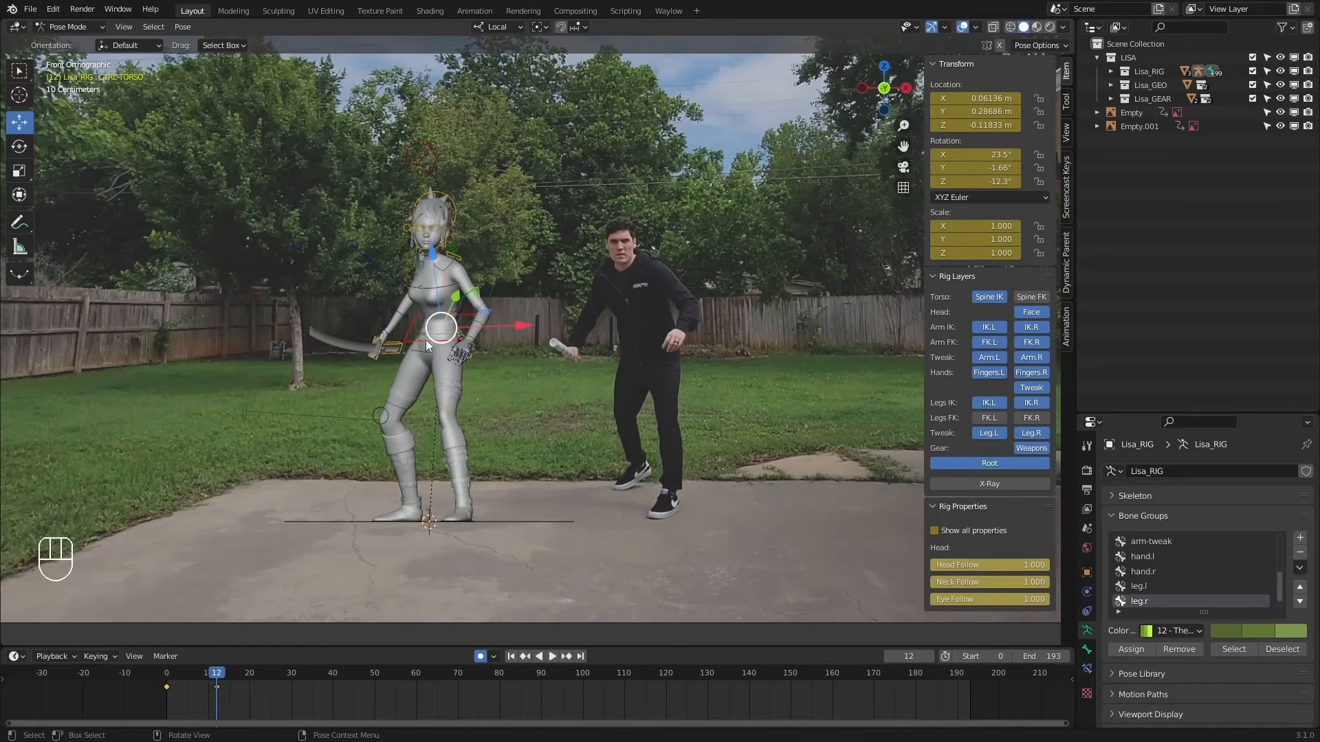
# Set the torso control's Z rotation to -10.3° at frame 12.
pyautogui.press('Down')
pyautogui.press('Up')
pyautogui.press('e')
pyautogui.press('1')
pyautogui.press('2')
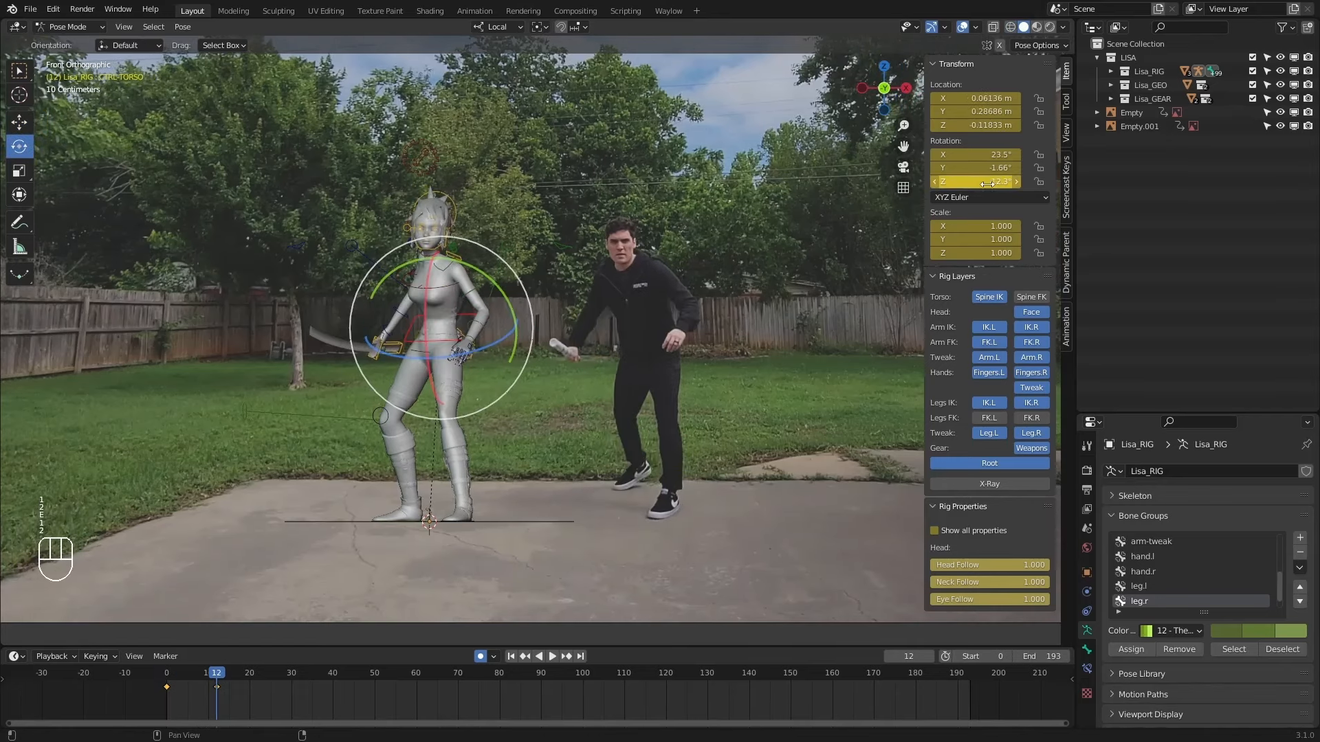
pyautogui.moveTo(985, 182); pyautogui.dragTo(968, 182)
pyautogui.press('1')
pyautogui.press('2')
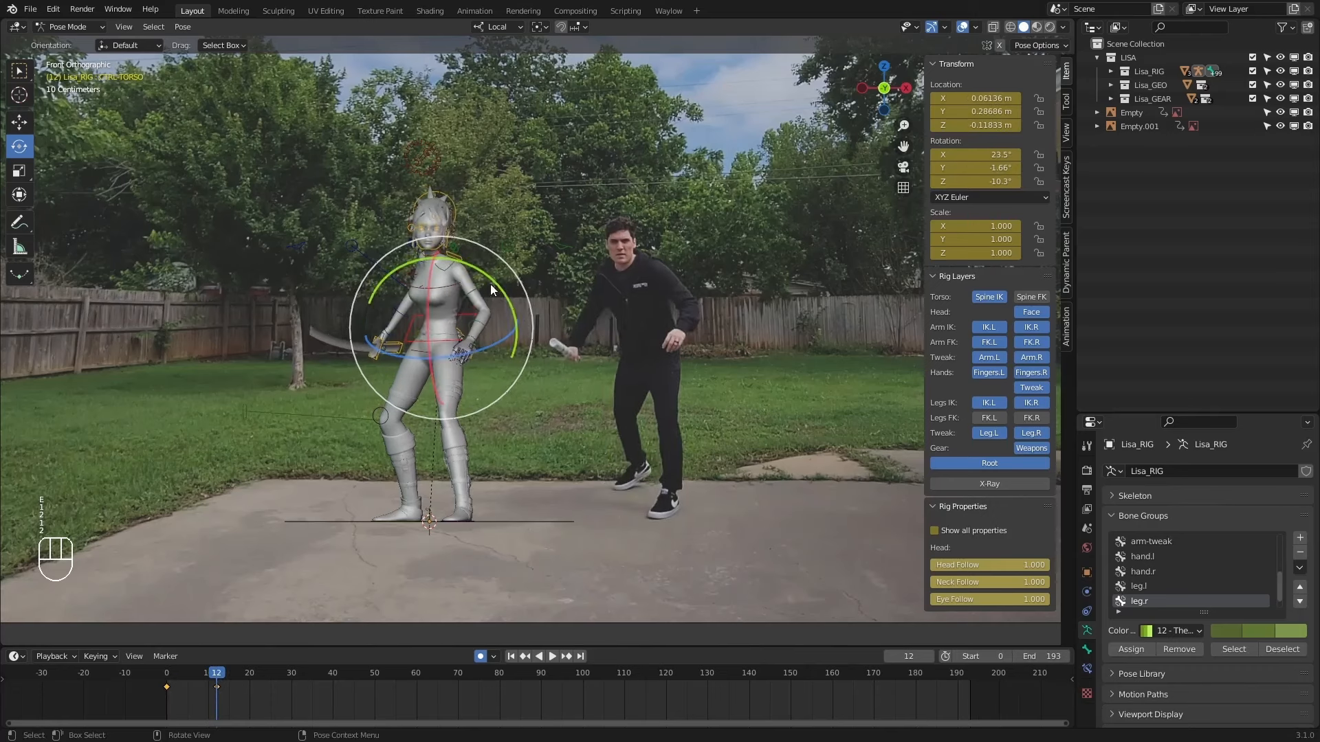
# Set the chest control's Z rotation to -29.3° at frame 12 and compare the two key poses.
pyautogui.click(474, 281)
pyautogui.press('1')
pyautogui.press('2')
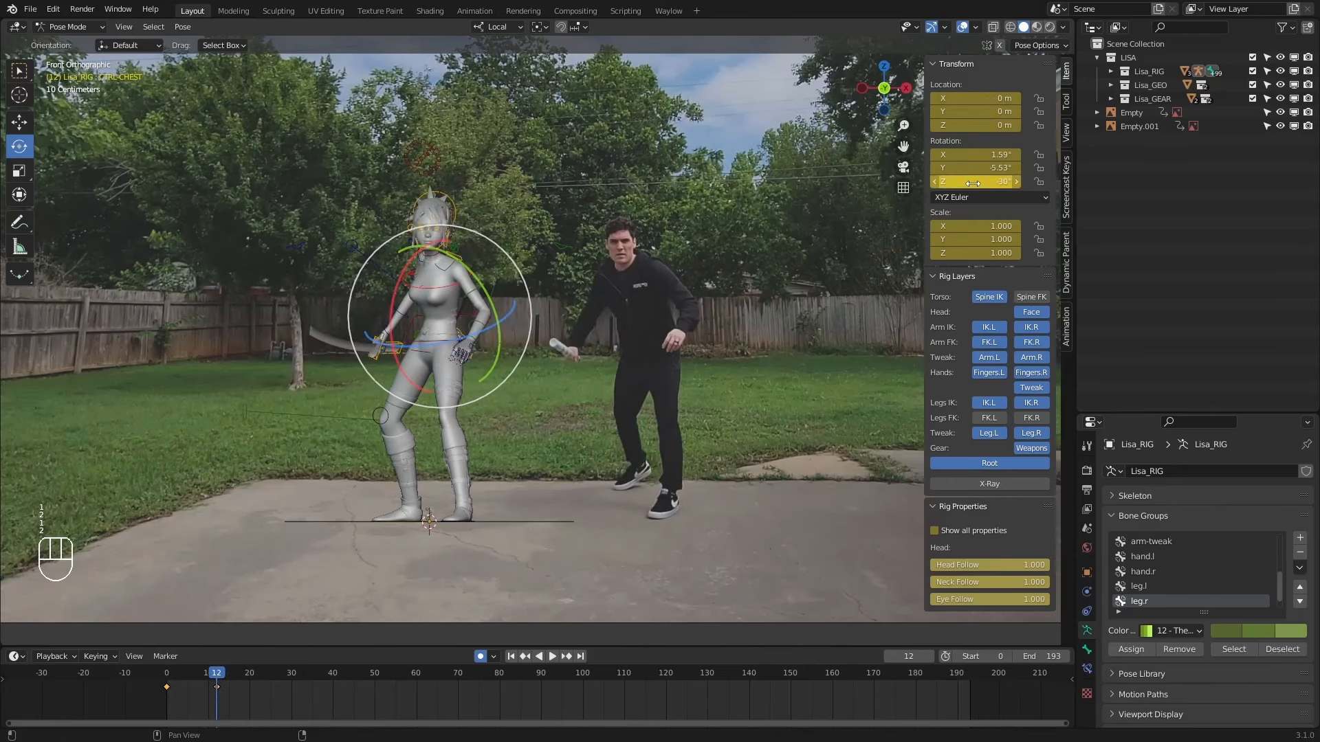
pyautogui.moveTo(973, 182); pyautogui.dragTo(962, 183)
pyautogui.press('1')
pyautogui.press('2')
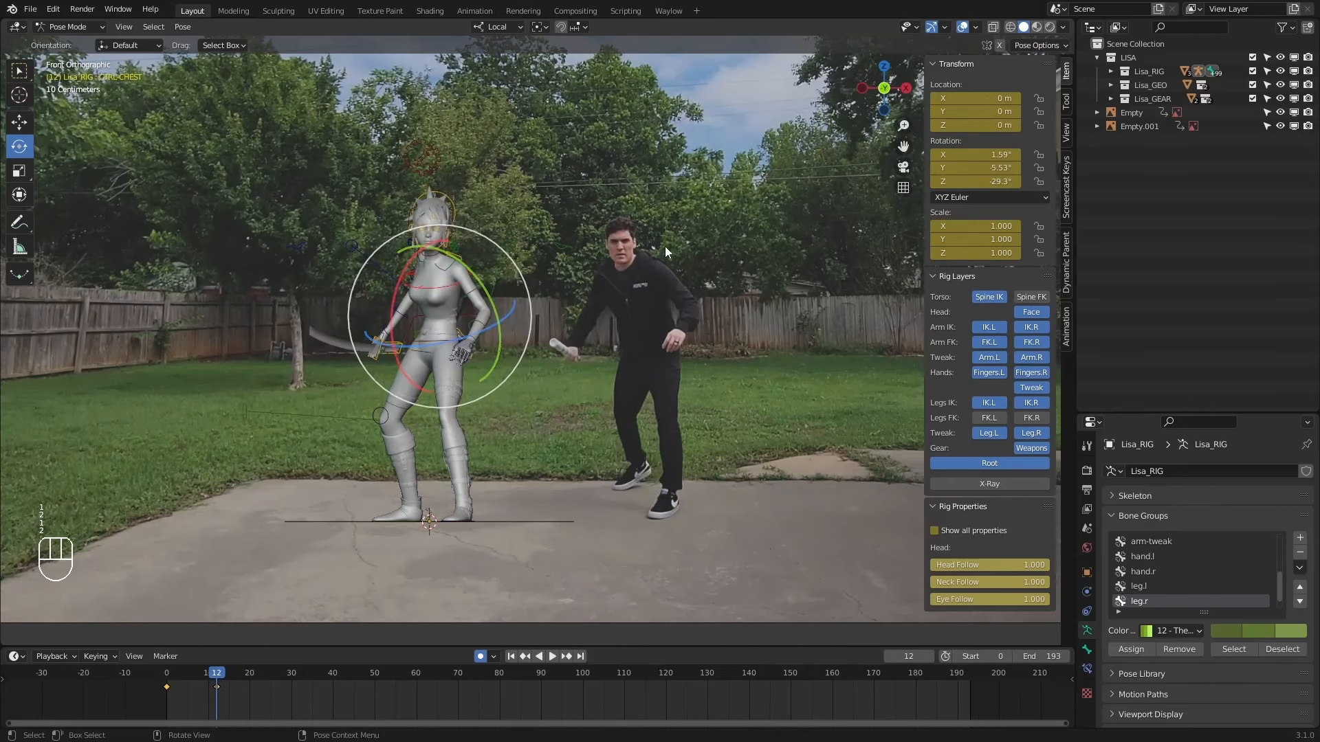
pyautogui.press('1')
pyautogui.press('2')
# Adjust the left upper arm and left shoulder rotations at frame 12 to match the front-view reference.
pyautogui.click(471, 295)
pyautogui.press('1')
pyautogui.press('2')
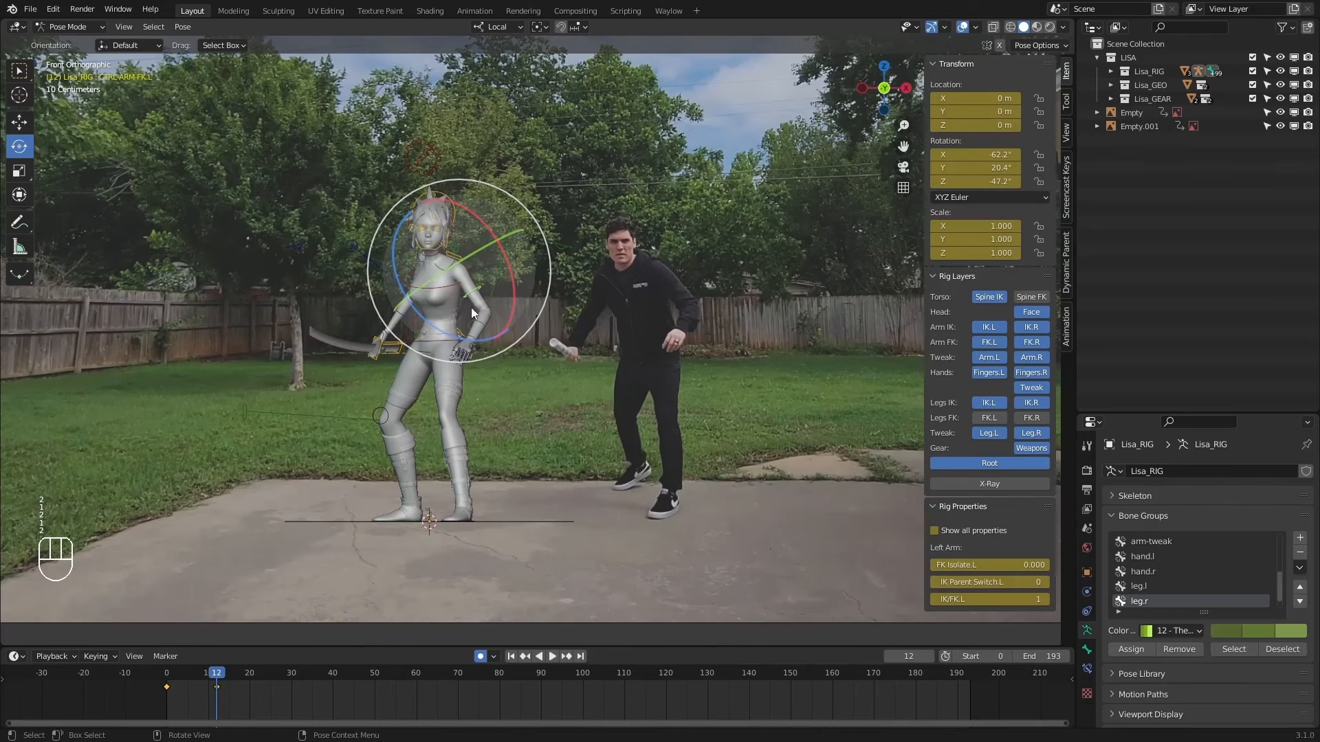
pyautogui.moveTo(440, 326); pyautogui.dragTo(442, 323)
pyautogui.press('1')
pyautogui.press('2')
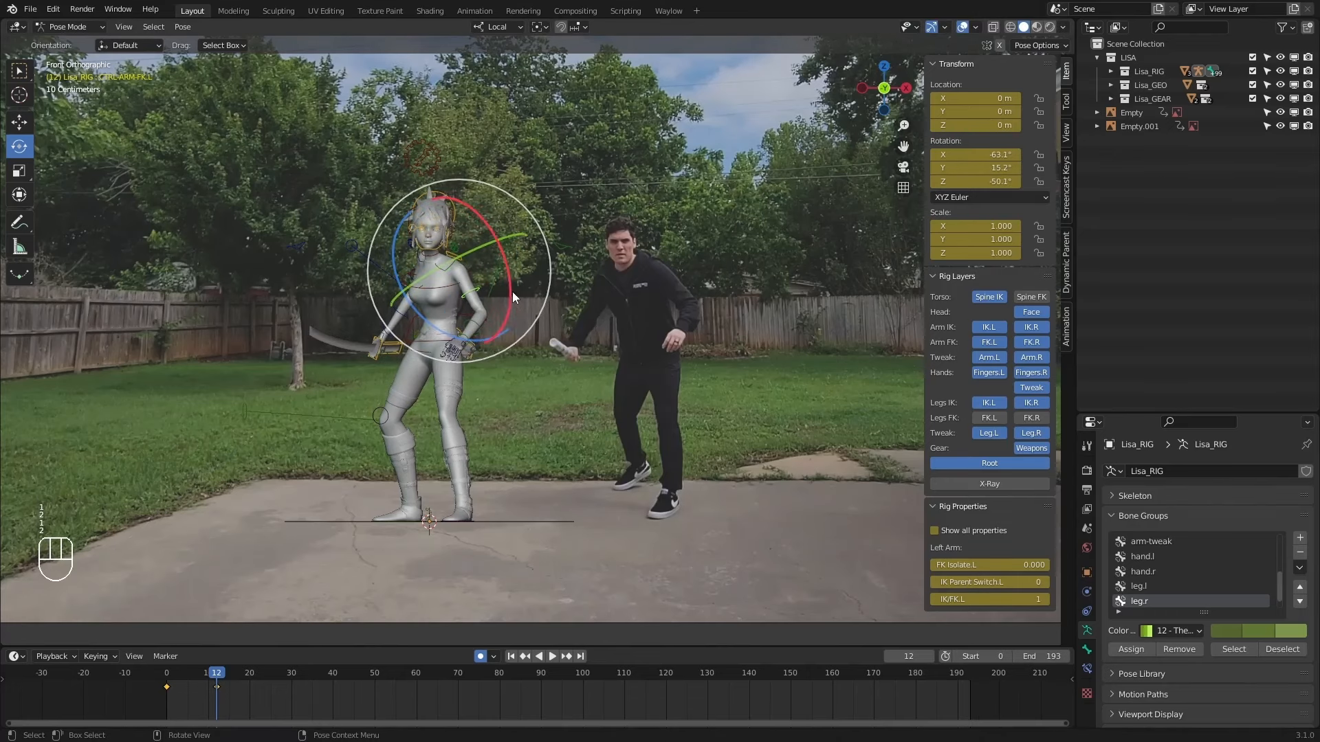
pyautogui.moveTo(512, 301); pyautogui.dragTo(491, 239)
pyautogui.press('1')
pyautogui.press('2')
pyautogui.click(499, 262)
pyautogui.press('1')
pyautogui.press('2')
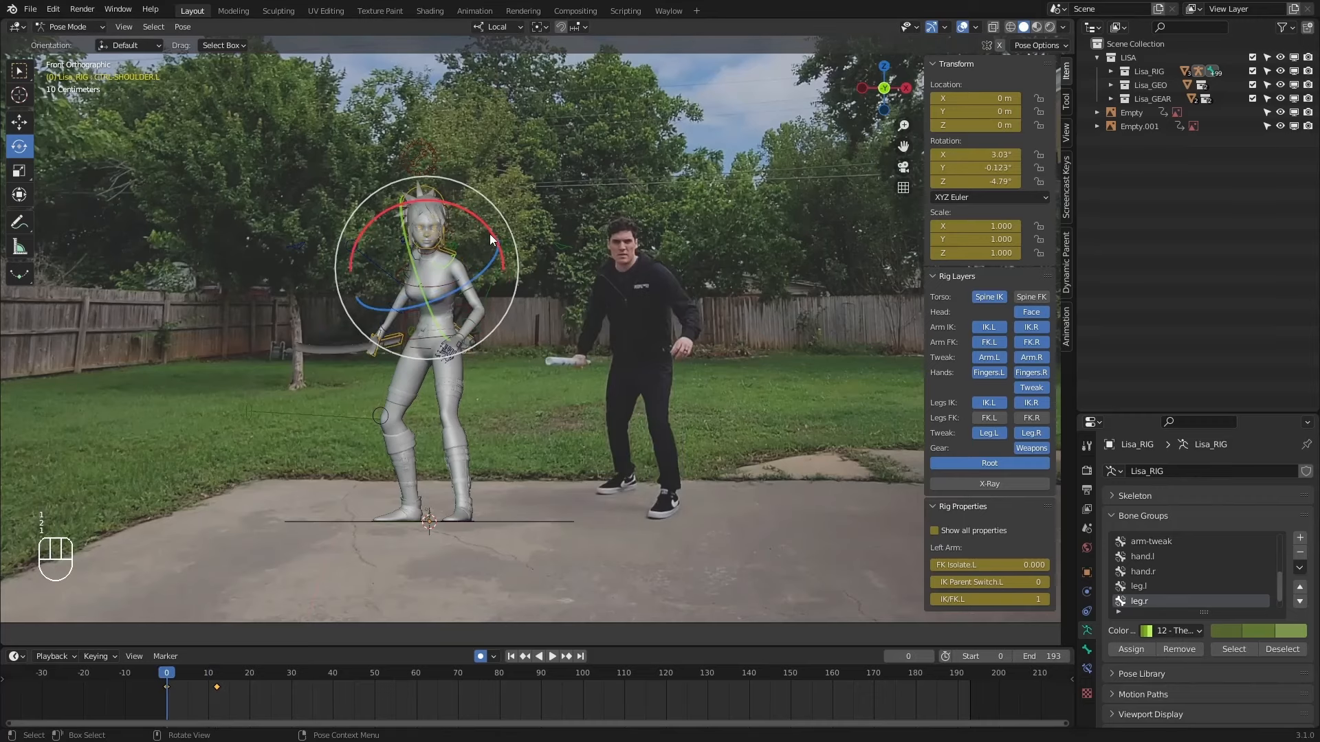
# Rotate the right upper arm control about its local Z axis at frame 12 and check the pose from different angles.
pyautogui.moveTo(409, 286); pyautogui.dragTo(578, 308, button='middle')
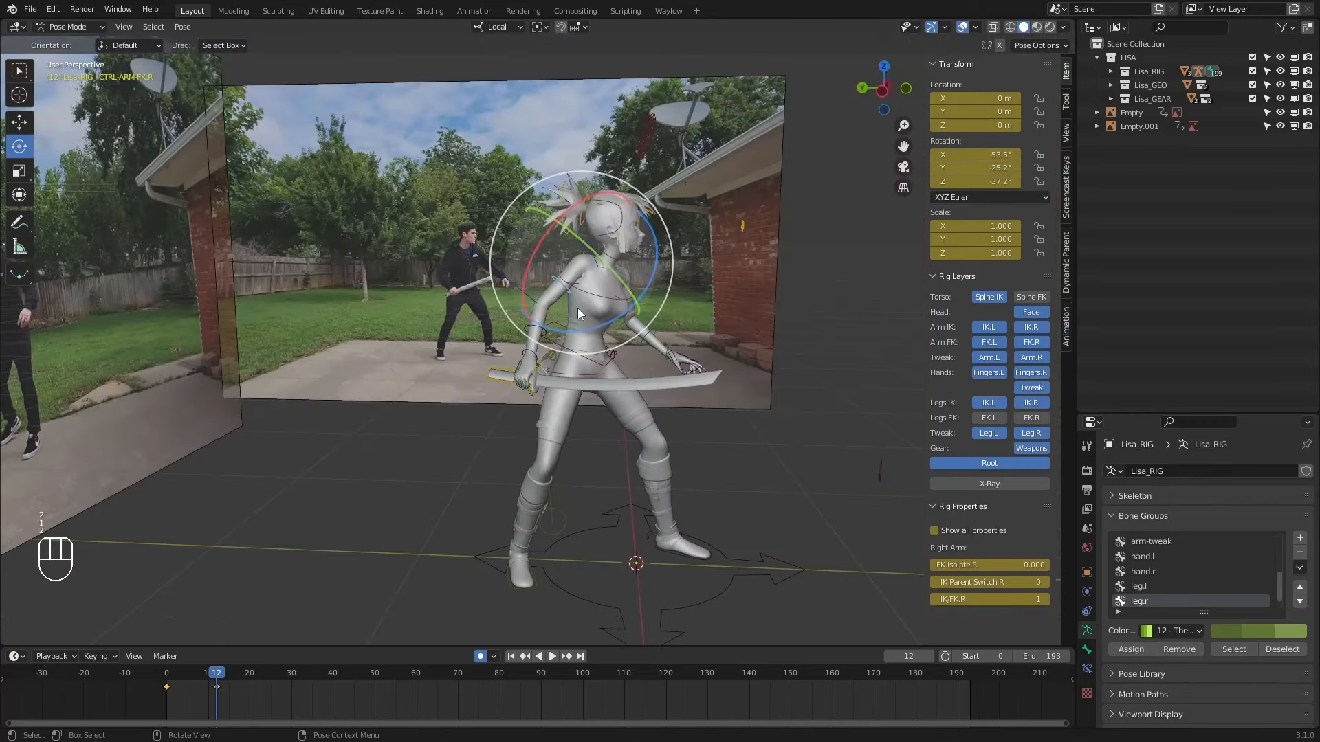
pyautogui.click(601, 323)
pyautogui.moveTo(601, 323); pyautogui.dragTo(608, 328)
pyautogui.press('1')
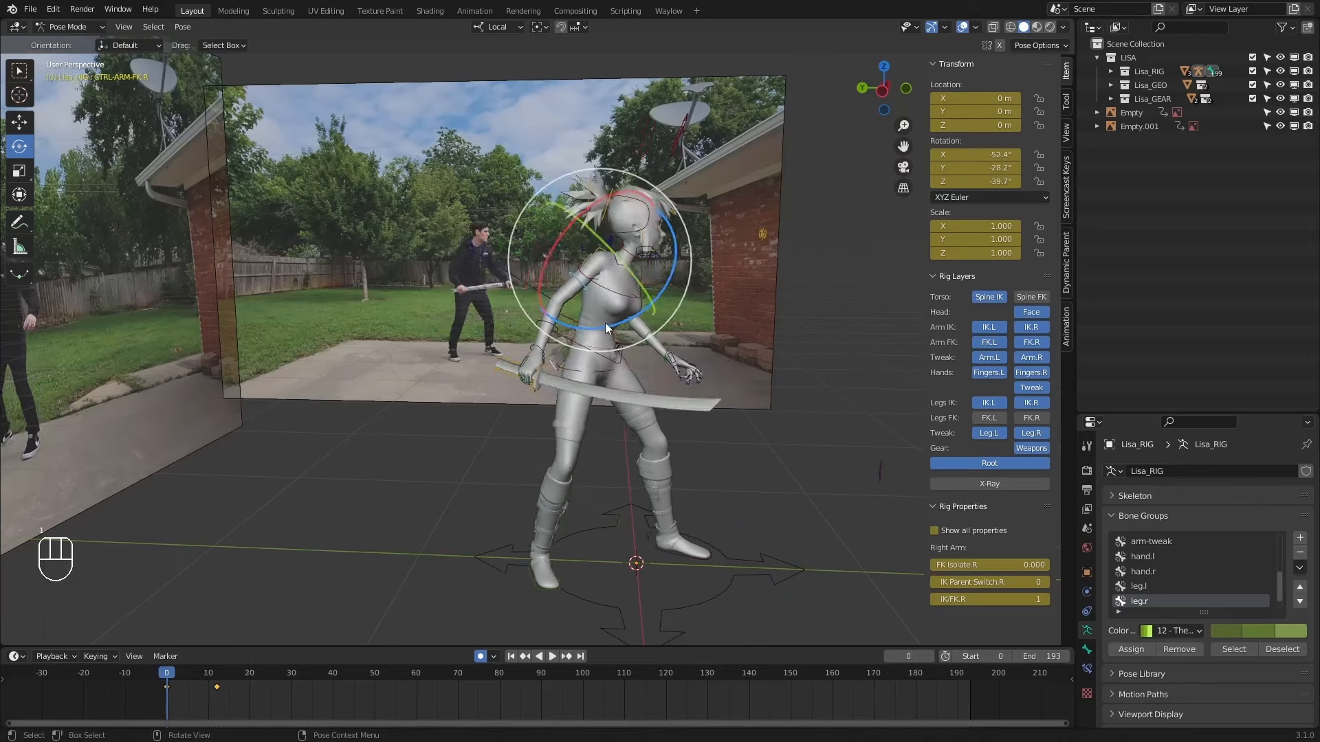
pyautogui.press('2')
pyautogui.moveTo(608, 328); pyautogui.dragTo(516, 311, button='middle')
pyautogui.press('1')
pyautogui.press('2')
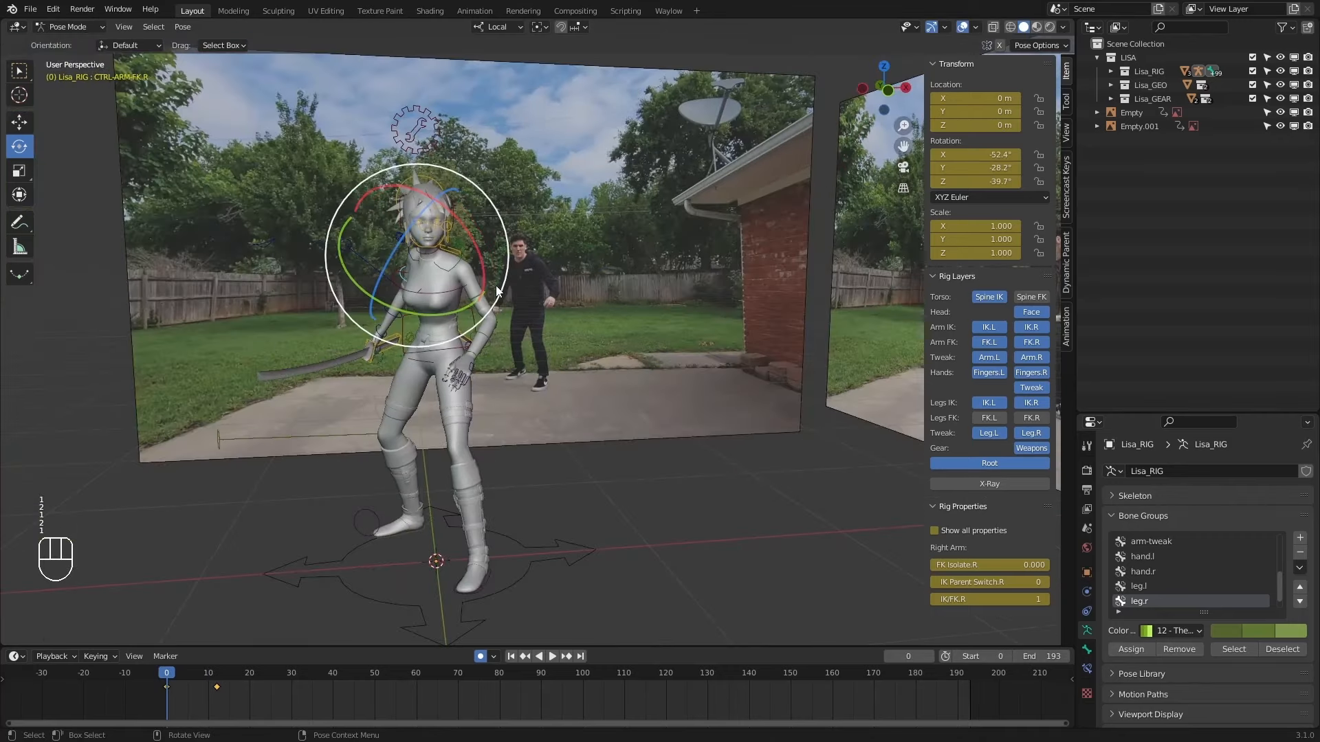
# Rotate the right upper arm control about its local X axis at frame 12 from the front view and scrub through the motion.
pyautogui.press('KP_3')
pyautogui.press('KP_1')
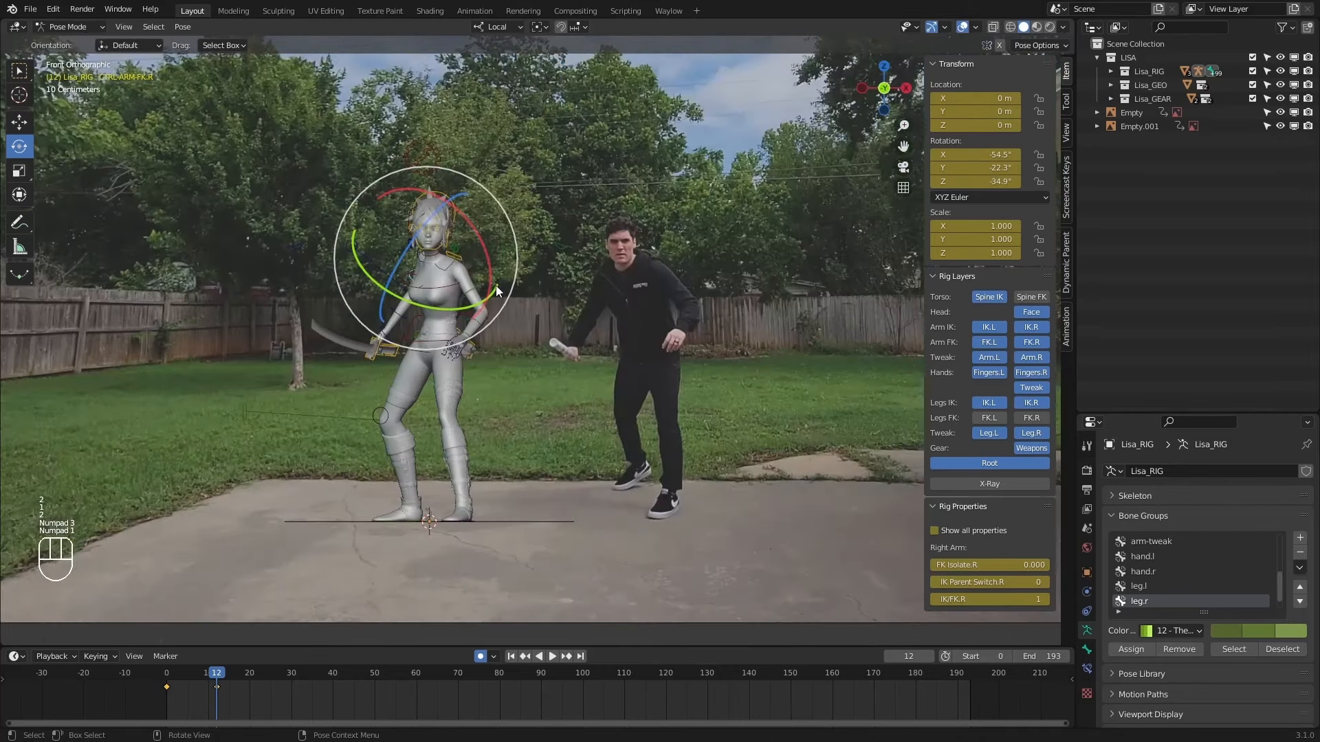
pyautogui.moveTo(469, 225); pyautogui.dragTo(474, 220)
pyautogui.press('1')
pyautogui.press('2')
pyautogui.press('1')
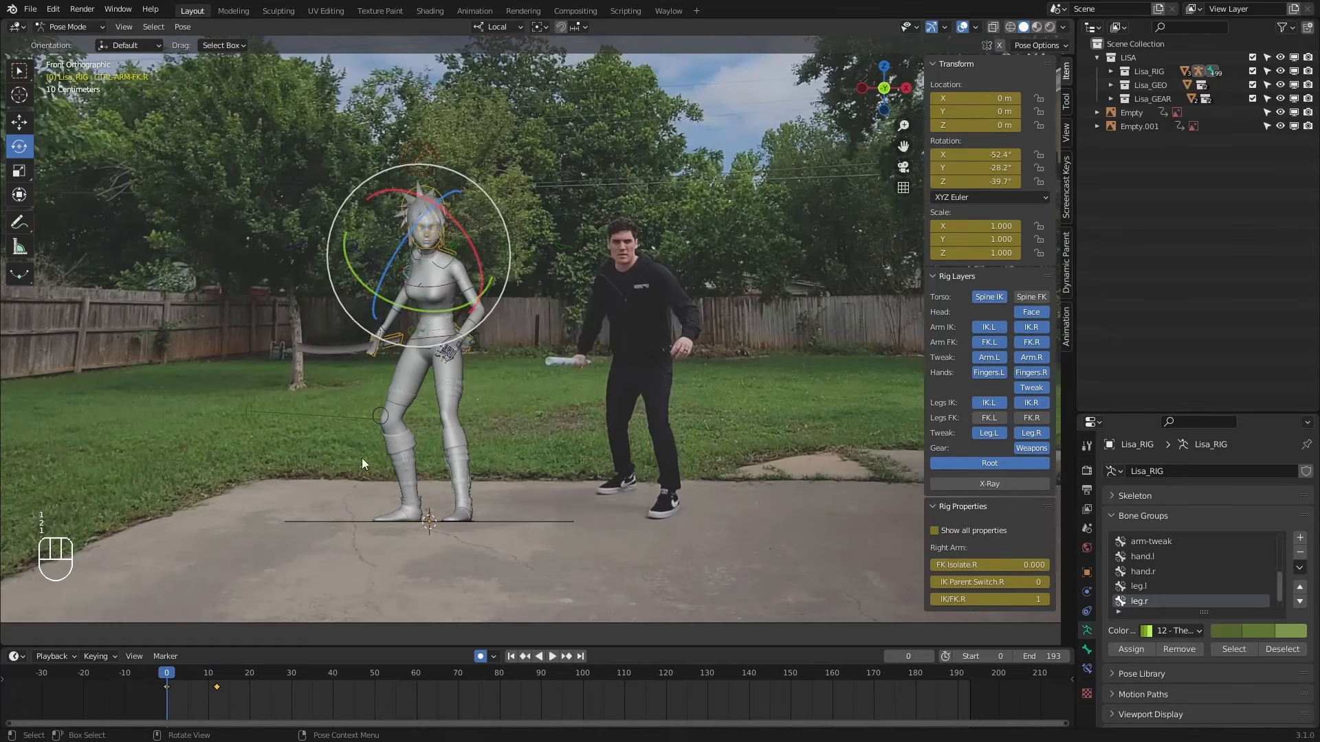
pyautogui.press('2')
pyautogui.press('1')
pyautogui.moveTo(184, 674); pyautogui.dragTo(195, 673)
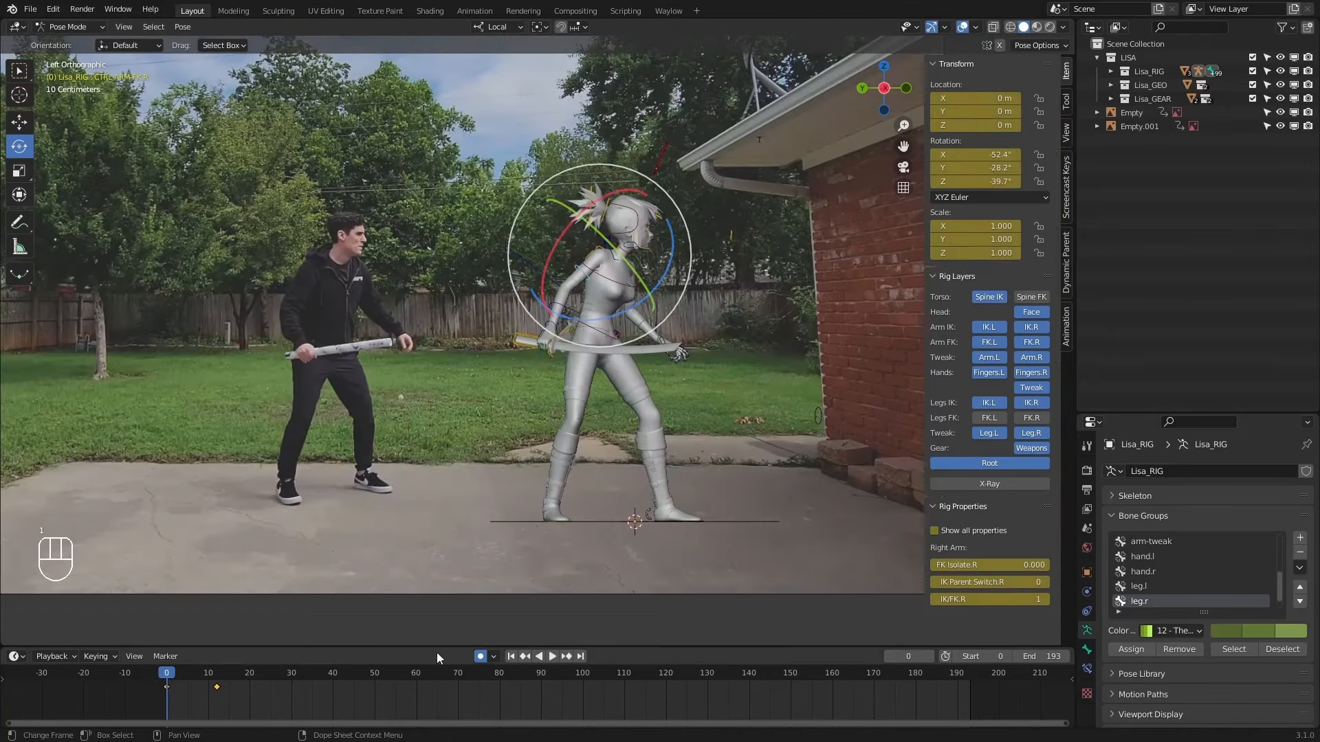
# Play the animation from the start and scrub to frame 12 to check the motion between the first two poses.
pyautogui.click(551, 657)
pyautogui.click(551, 657)
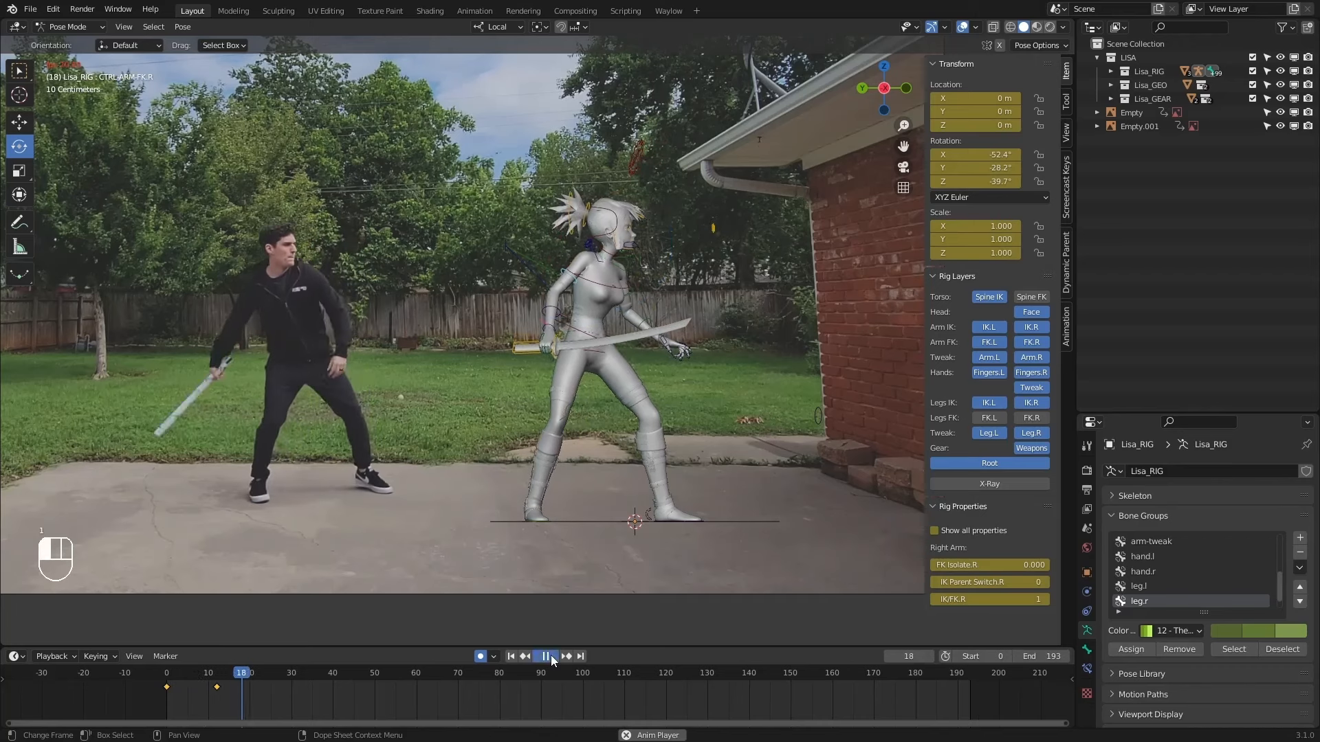
pyautogui.click(146, 670)
pyautogui.click(554, 656)
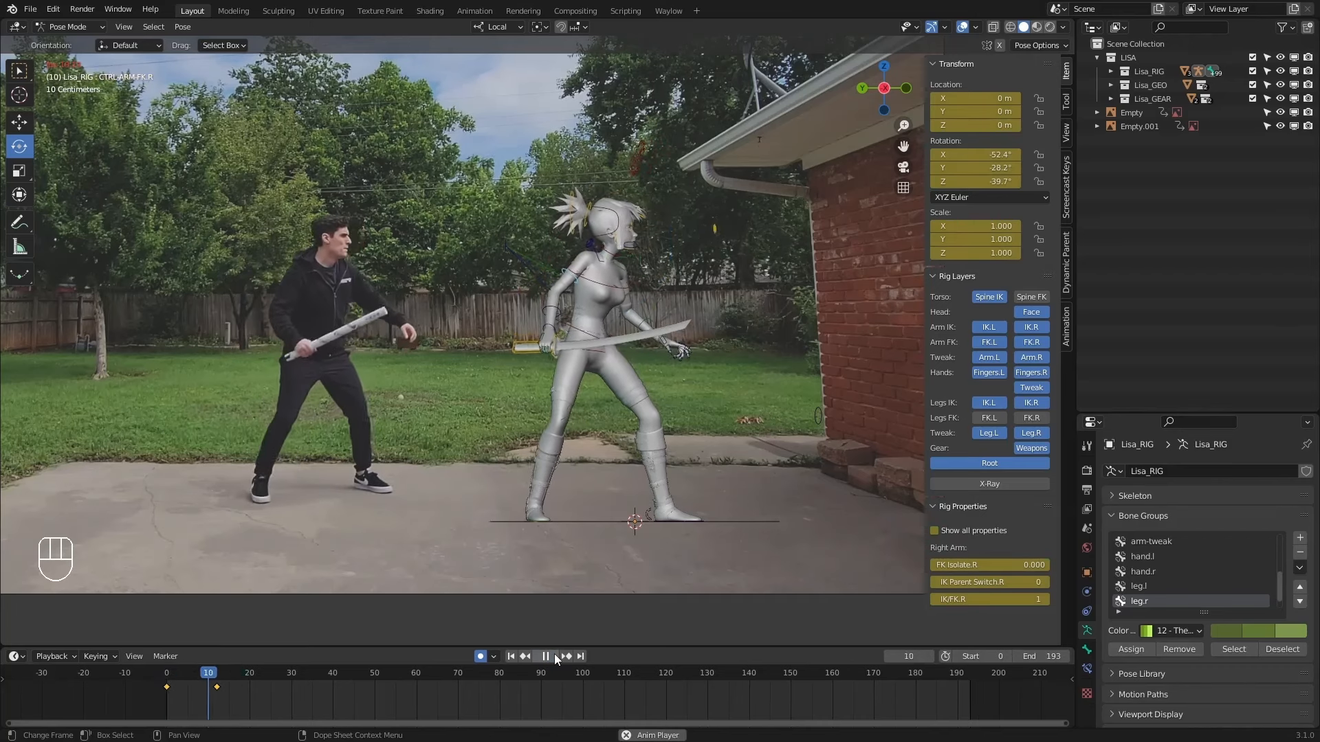
pyautogui.click(554, 654)
pyautogui.moveTo(170, 675); pyautogui.dragTo(217, 674)
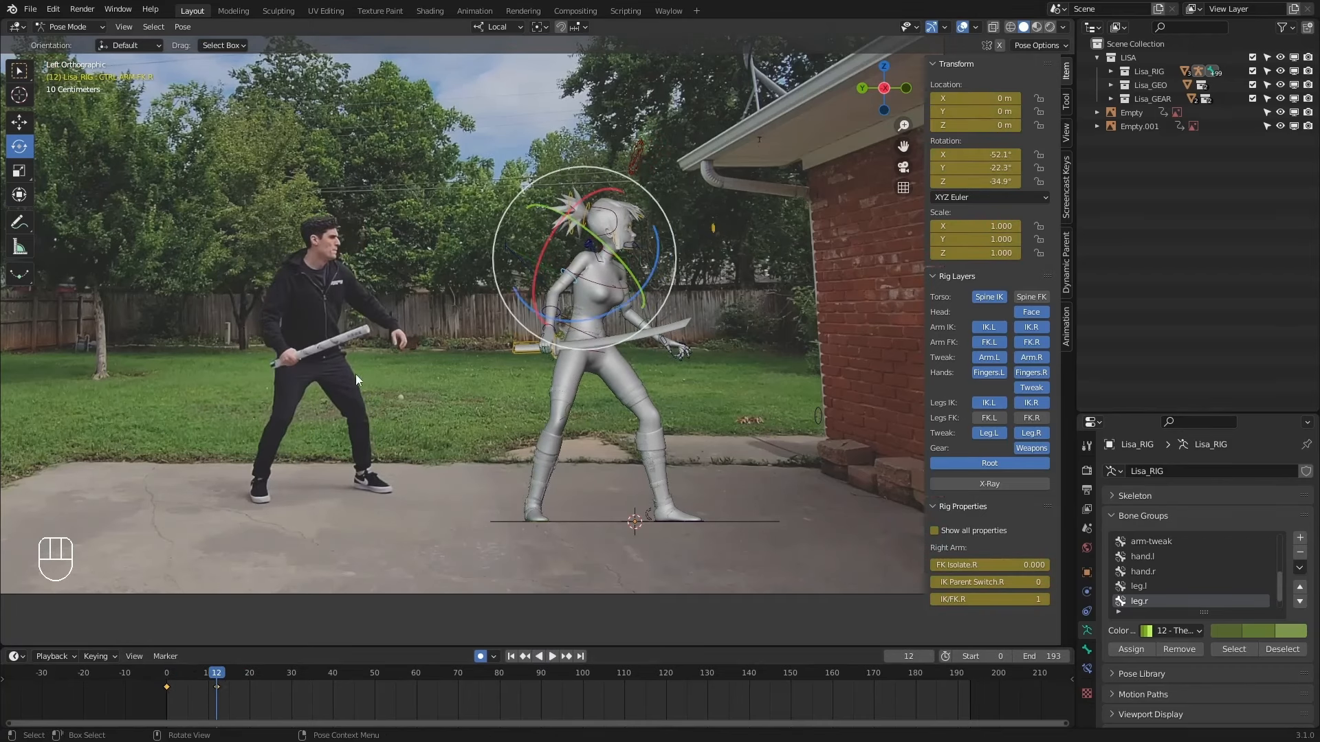
# Select all rig controls and insert a keyframe for the whole character at frame 12.
pyautogui.press('a')
pyautogui.press('a')
pyautogui.click(617, 284)
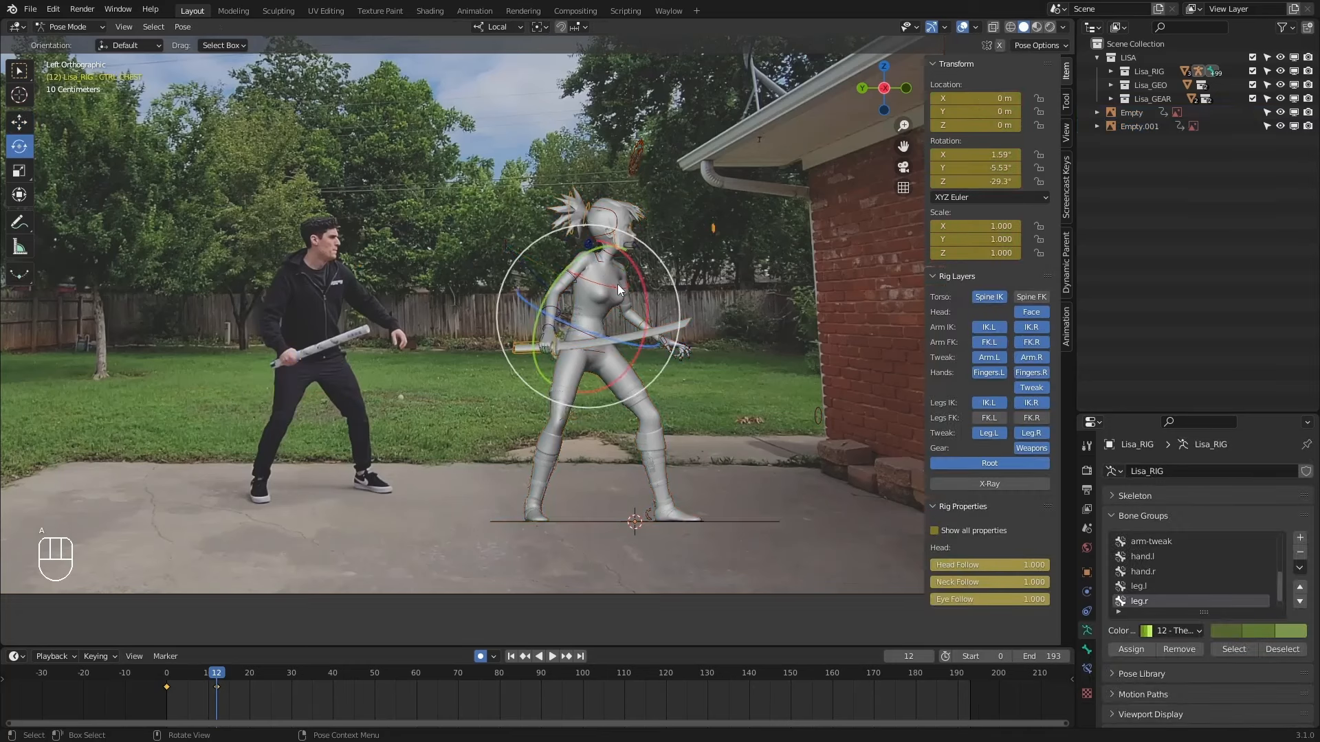
pyautogui.press('i')
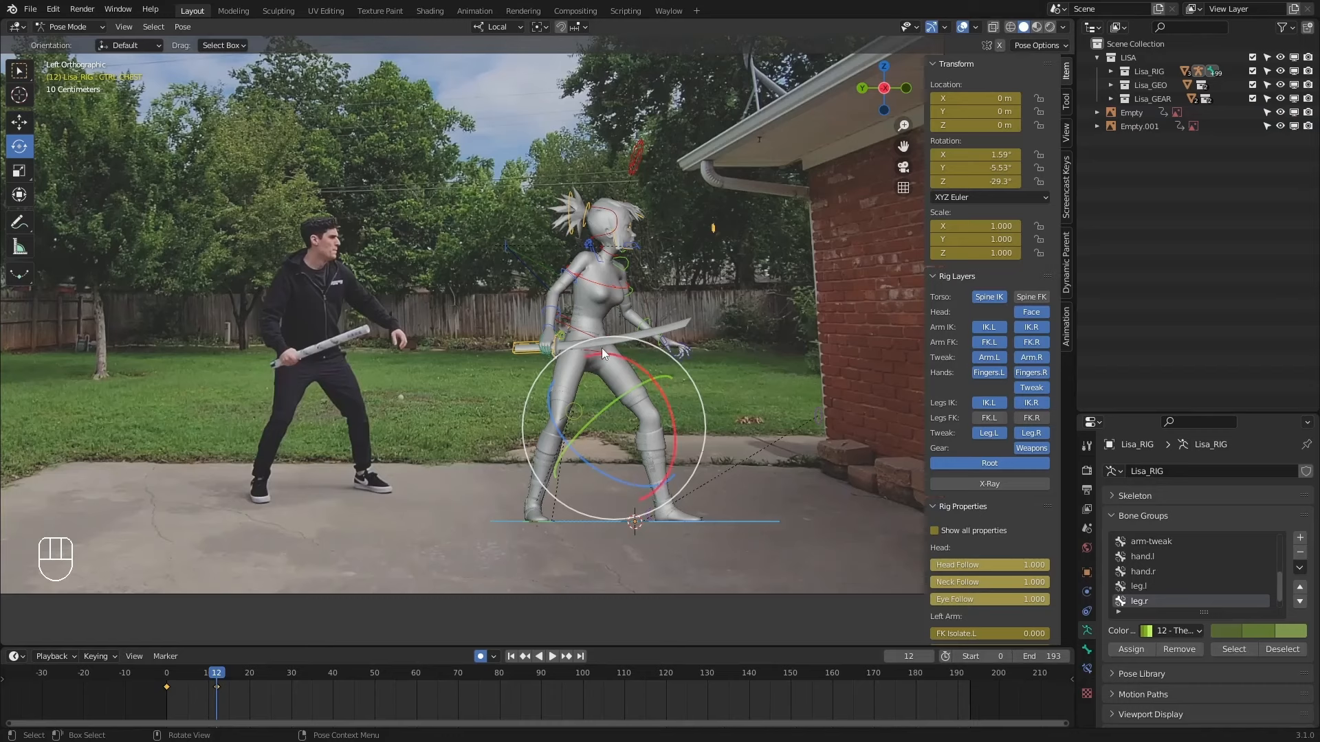
# Scrub the reference to the next key pose and insert a whole-character keyframe at frame 20.
pyautogui.moveTo(218, 676); pyautogui.dragTo(258, 674)
pyautogui.click(217, 672)
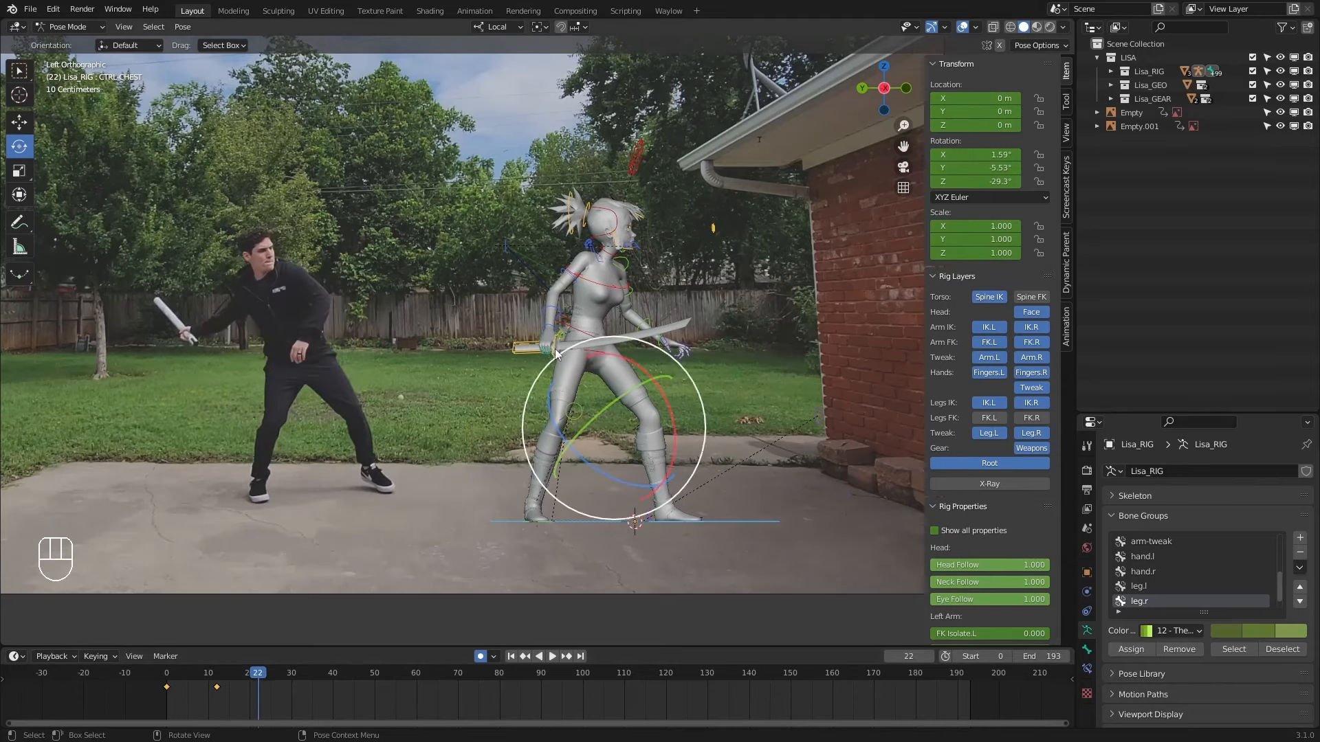
pyautogui.click(572, 326)
pyautogui.press('g')
pyautogui.rightClick(599, 332)
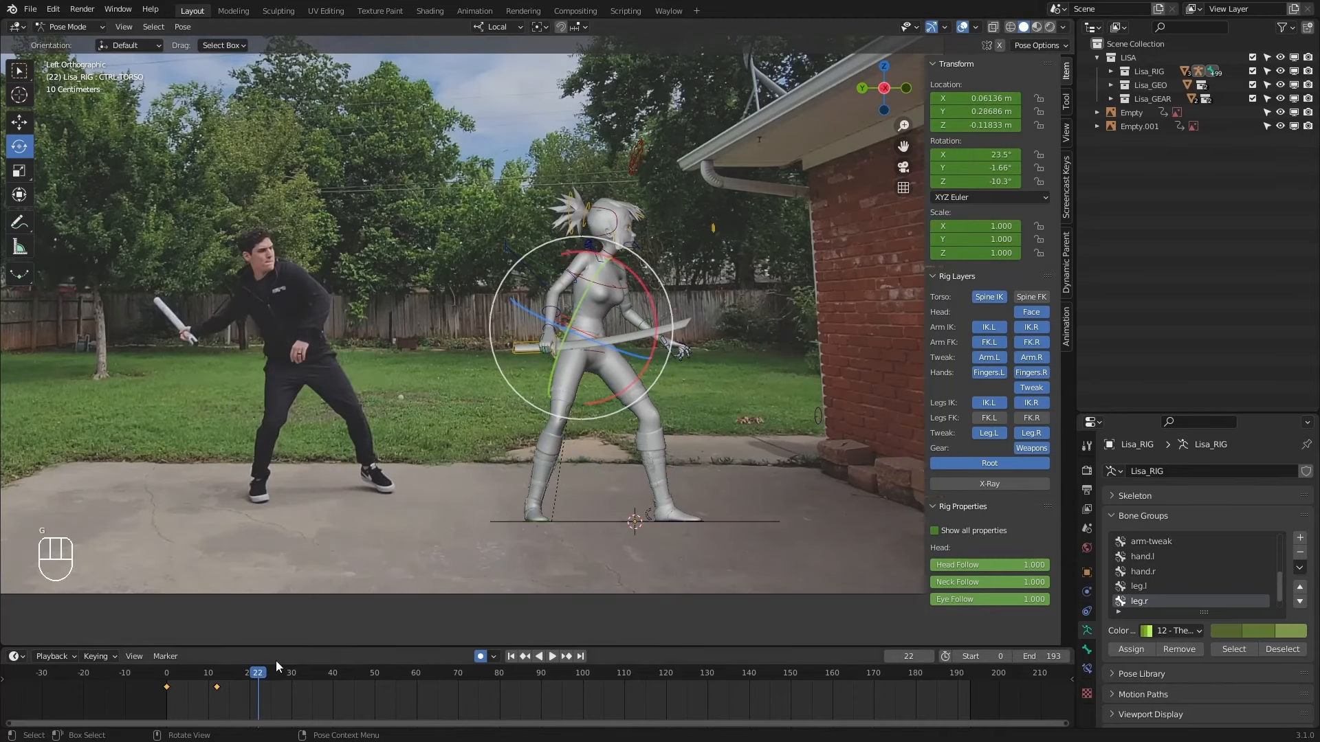
pyautogui.moveTo(201, 676); pyautogui.dragTo(236, 670)
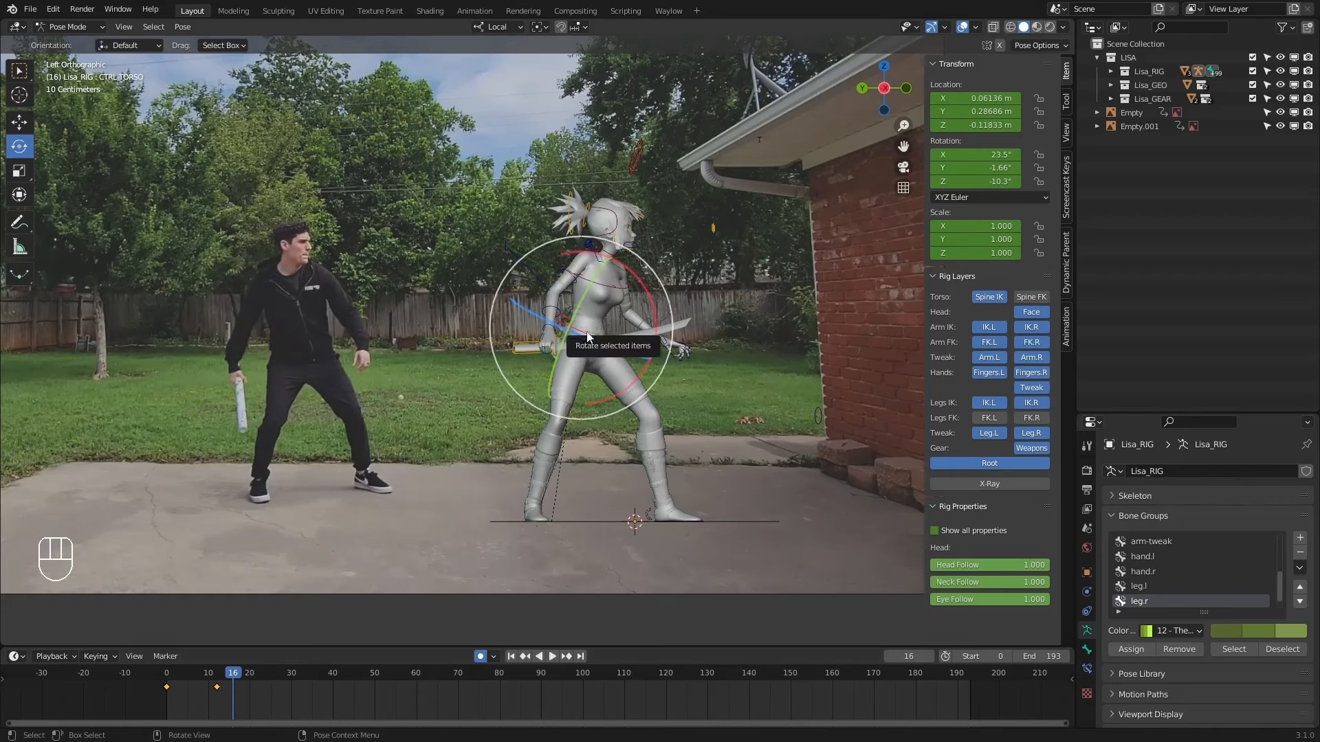
pyautogui.click(525, 352)
pyautogui.moveTo(237, 674)
pyautogui.mouseDown()
pyautogui.moveTo(267, 679)
pyautogui.moveTo(213, 684)
pyautogui.moveTo(249, 684)
pyautogui.mouseUp()
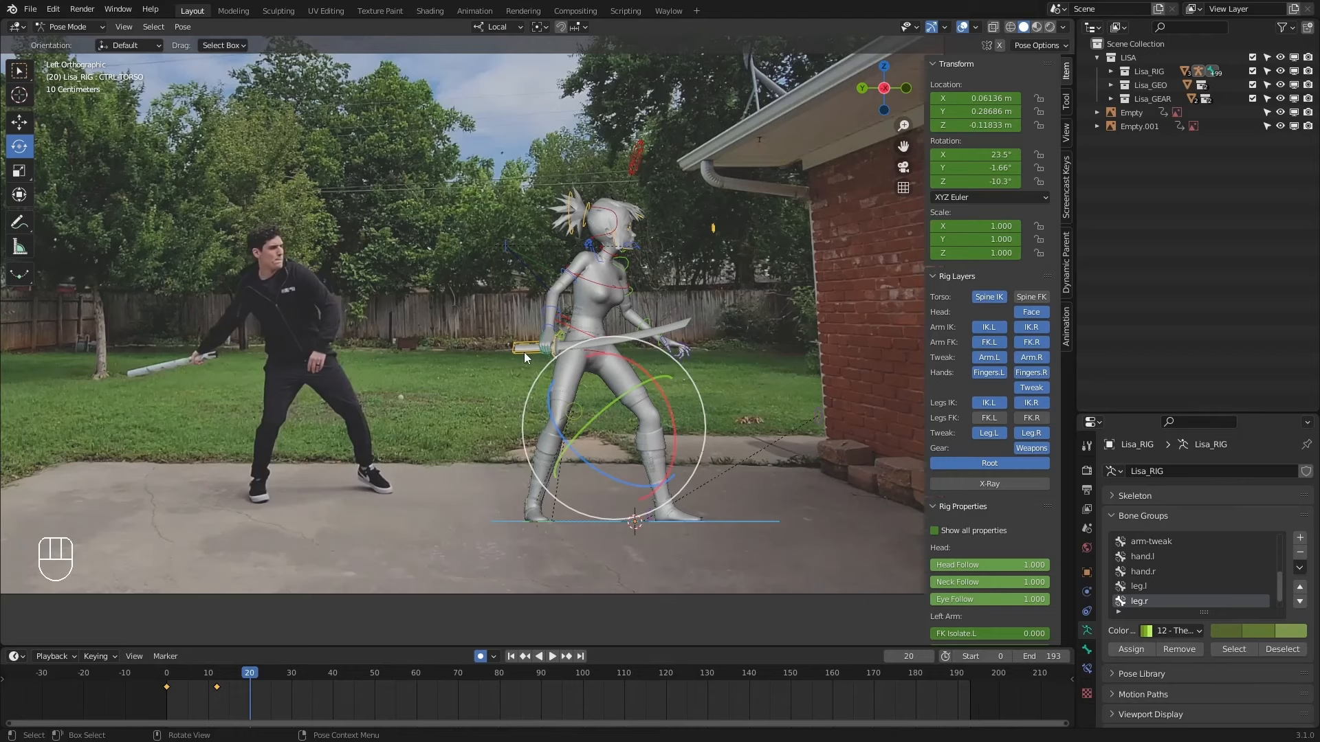
pyautogui.press('i')
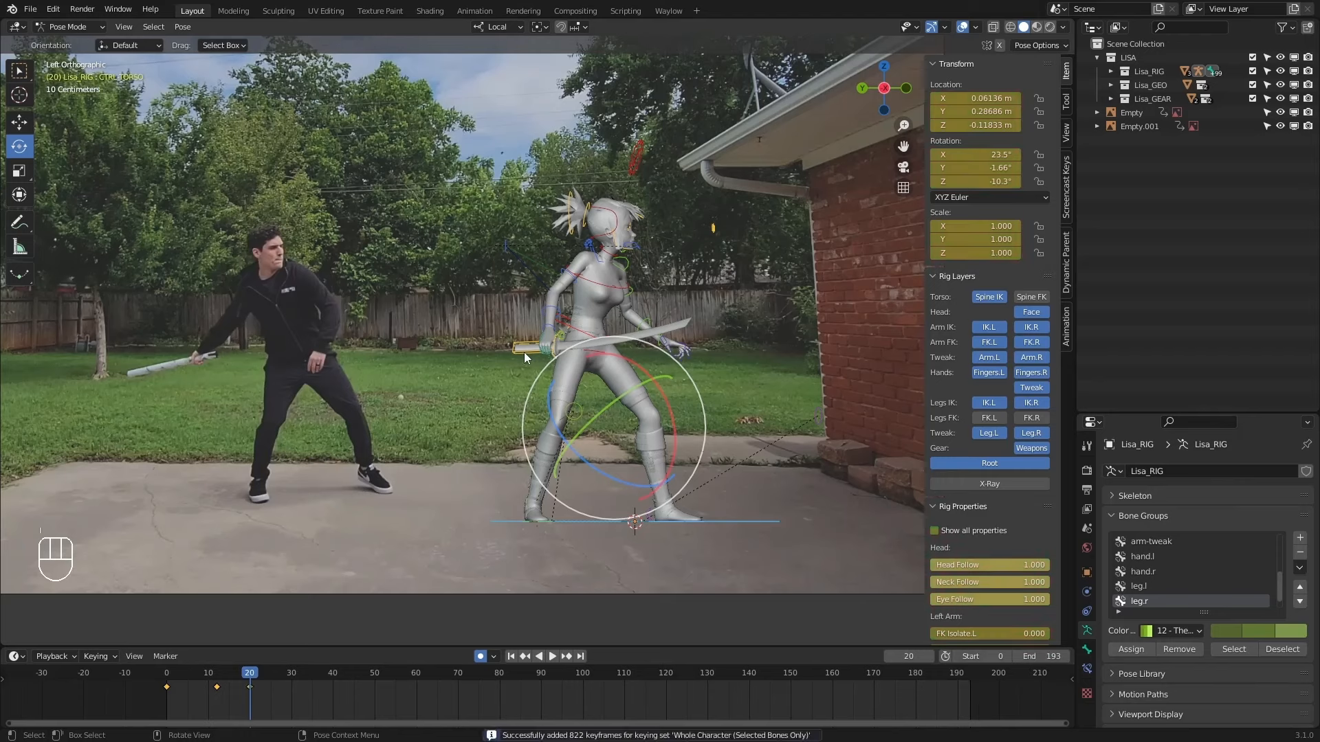
# Switch to global orientation and lower the torso control about 0.018 m at frame 20, checking it against the earlier poses.
pyautogui.click(578, 327)
pyautogui.press('w')
pyautogui.click(497, 27)
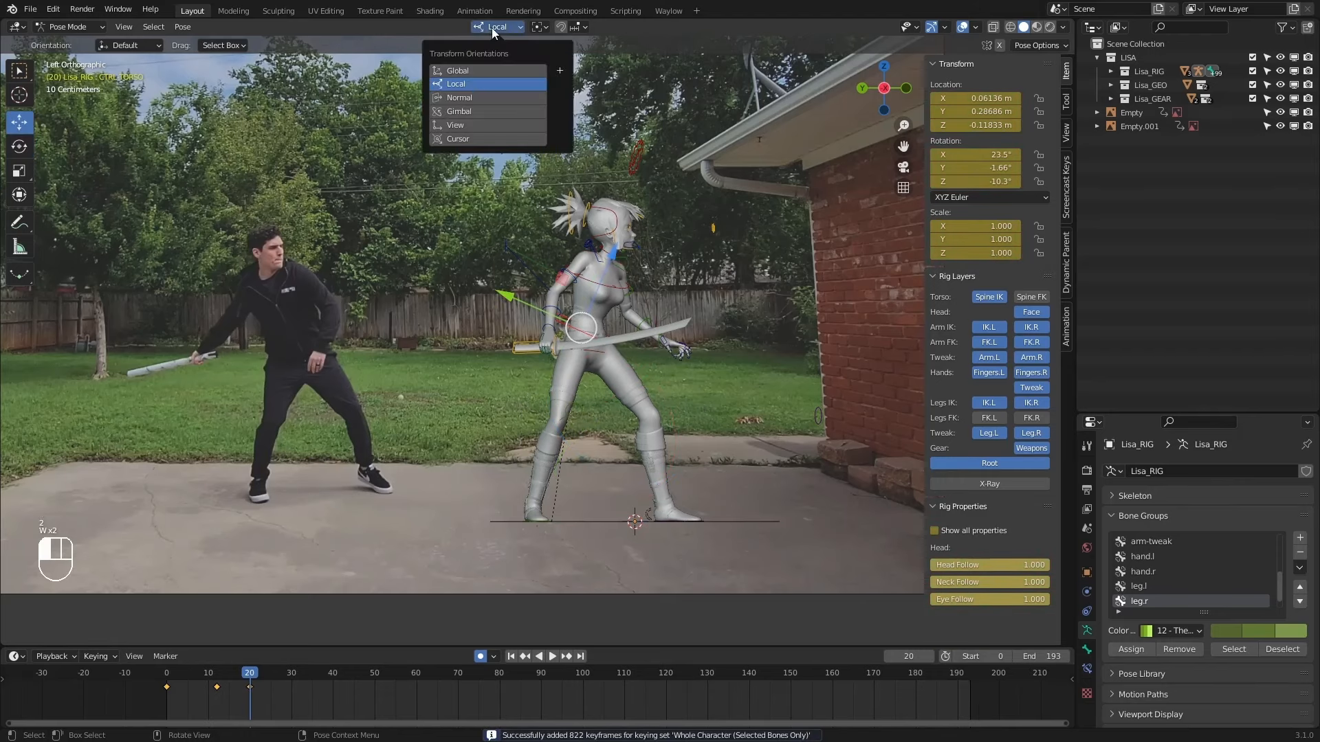
pyautogui.click(471, 70)
pyautogui.press('1')
pyautogui.press('1')
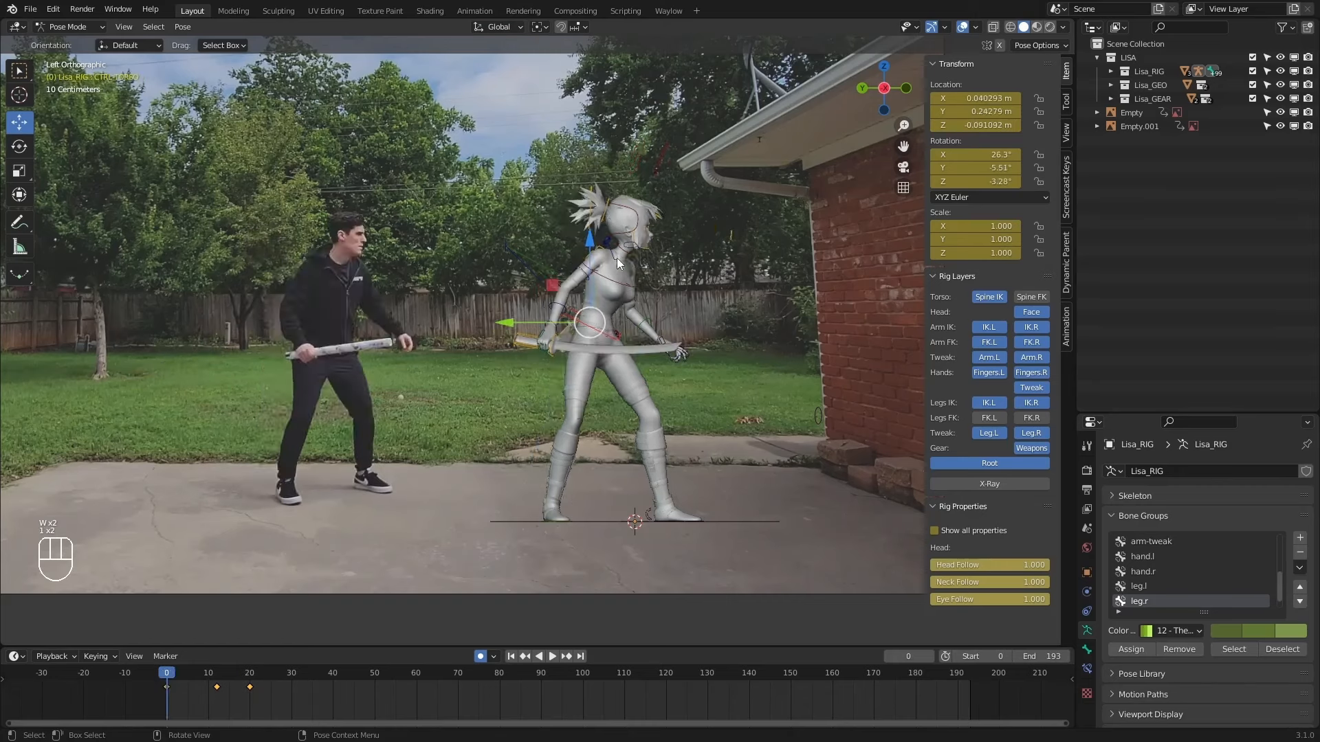
pyautogui.press('2')
pyautogui.press('2')
pyautogui.moveTo(581, 297); pyautogui.dragTo(581, 303)
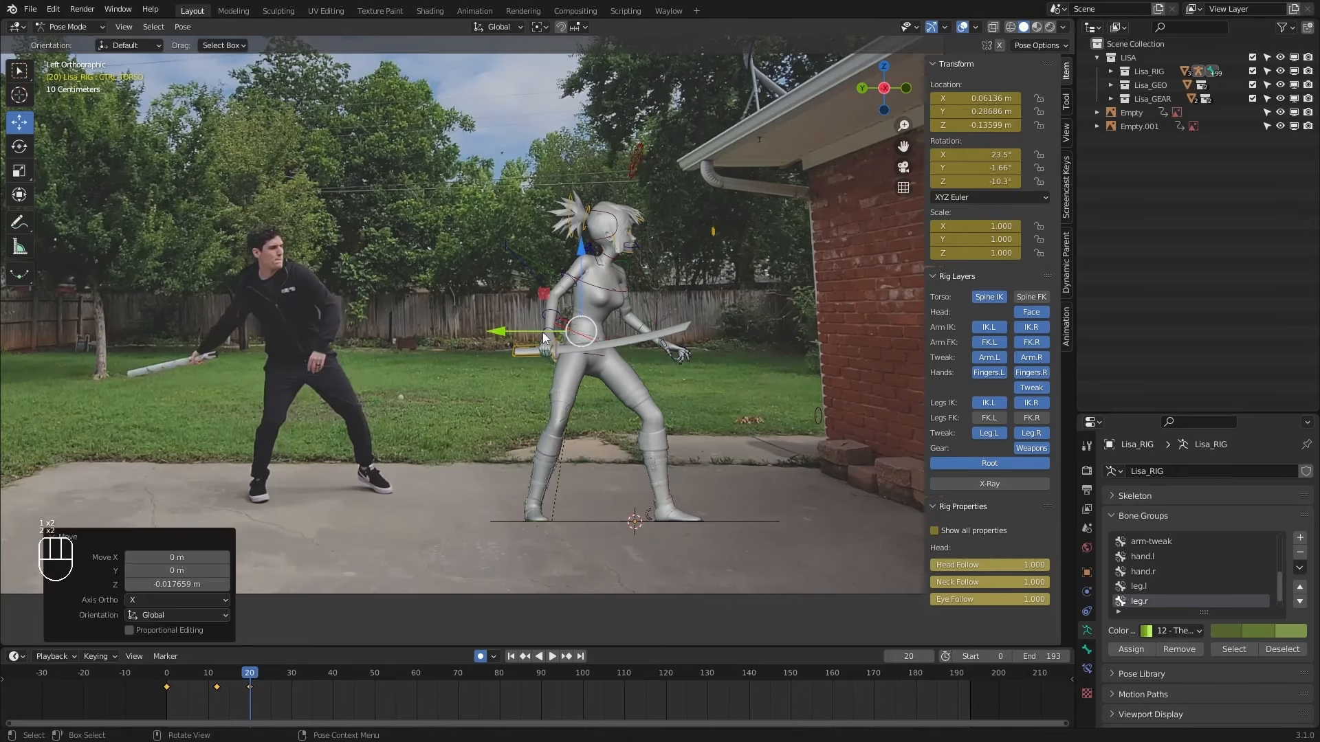
# Rotate the torso control in local orientation at frame 20 to X 20.8° and Z -21°, and flip through the key poses.
pyautogui.press('e')
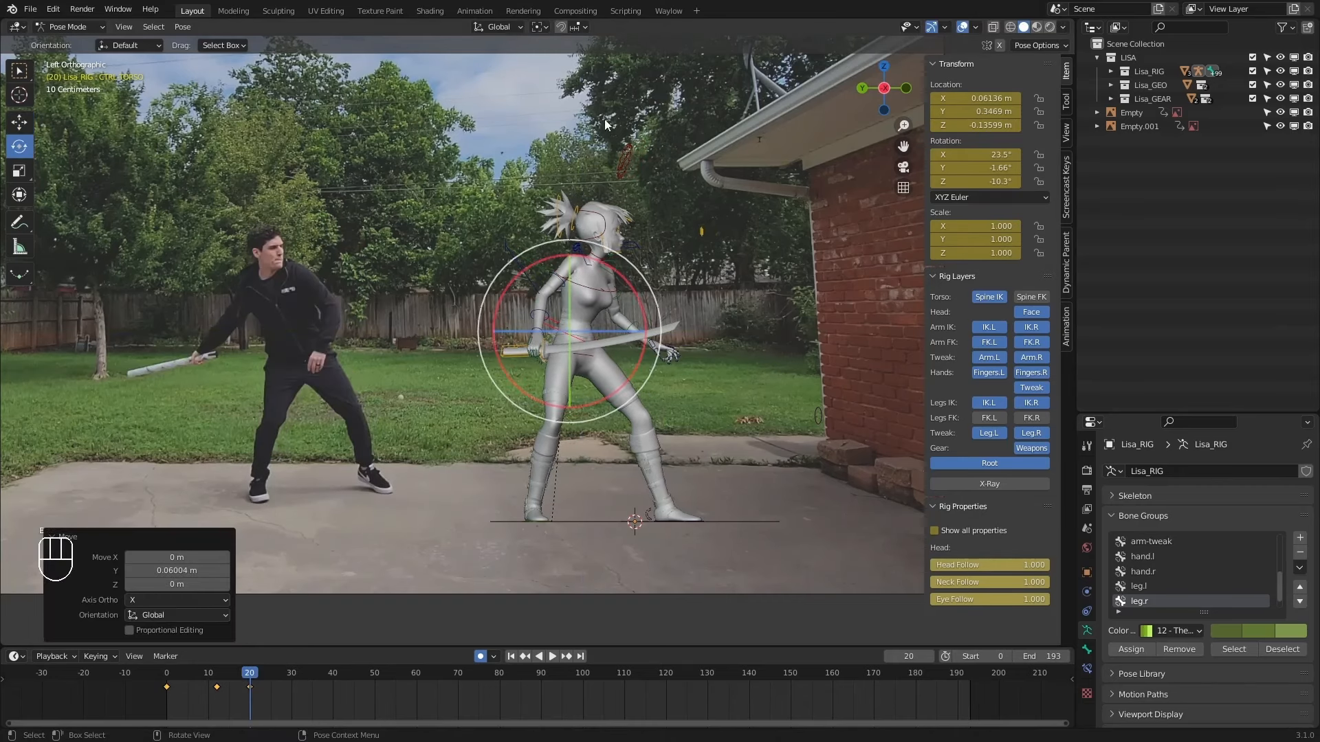
pyautogui.click(497, 27)
pyautogui.click(482, 84)
pyautogui.moveTo(589, 276); pyautogui.dragTo(596, 291)
pyautogui.moveTo(605, 295); pyautogui.dragTo(576, 256)
pyautogui.press('1')
pyautogui.press('1')
pyautogui.press('2')
pyautogui.press('2')
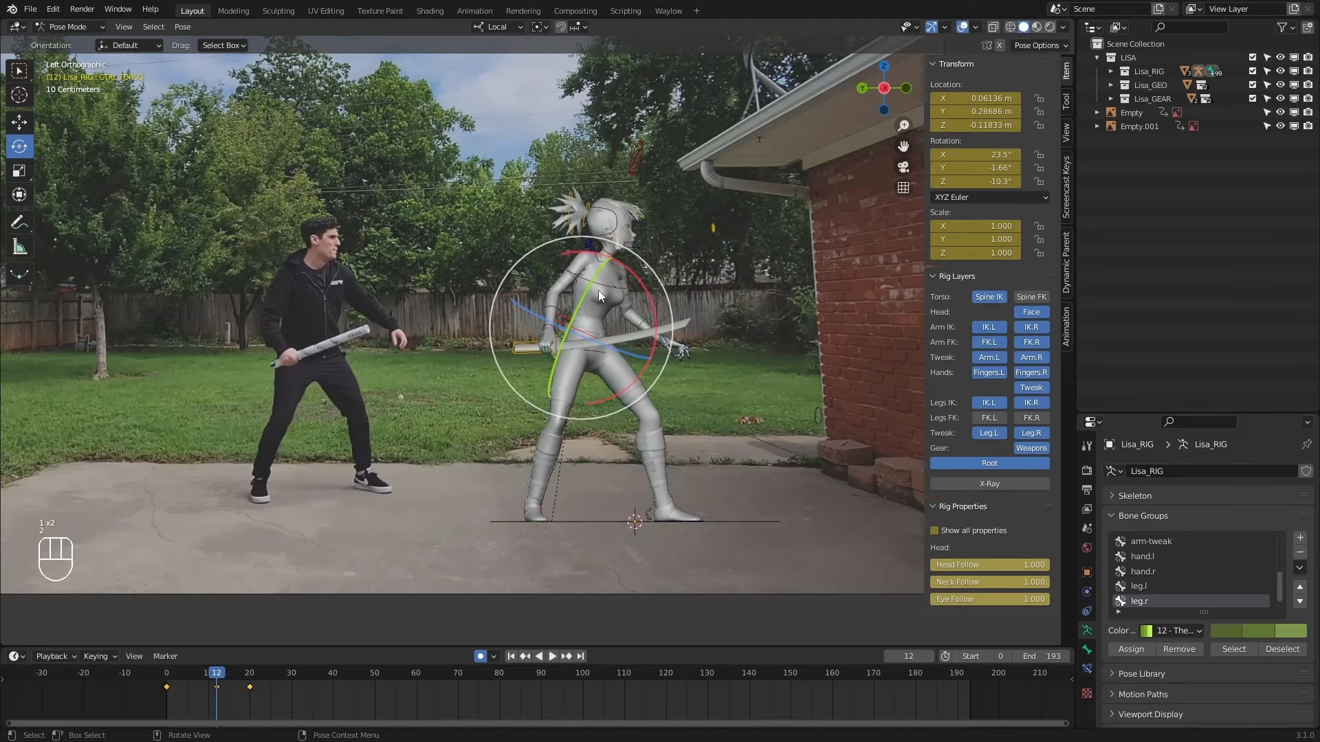
# Compare the torso pose with the earlier keys and refine its frame 20 rotation to X 19.7°, Y -9.82° and Z -22.1°.
pyautogui.press('1')
pyautogui.press('1')
pyautogui.moveTo(201, 677); pyautogui.dragTo(250, 671)
pyautogui.press('1')
pyautogui.press('2')
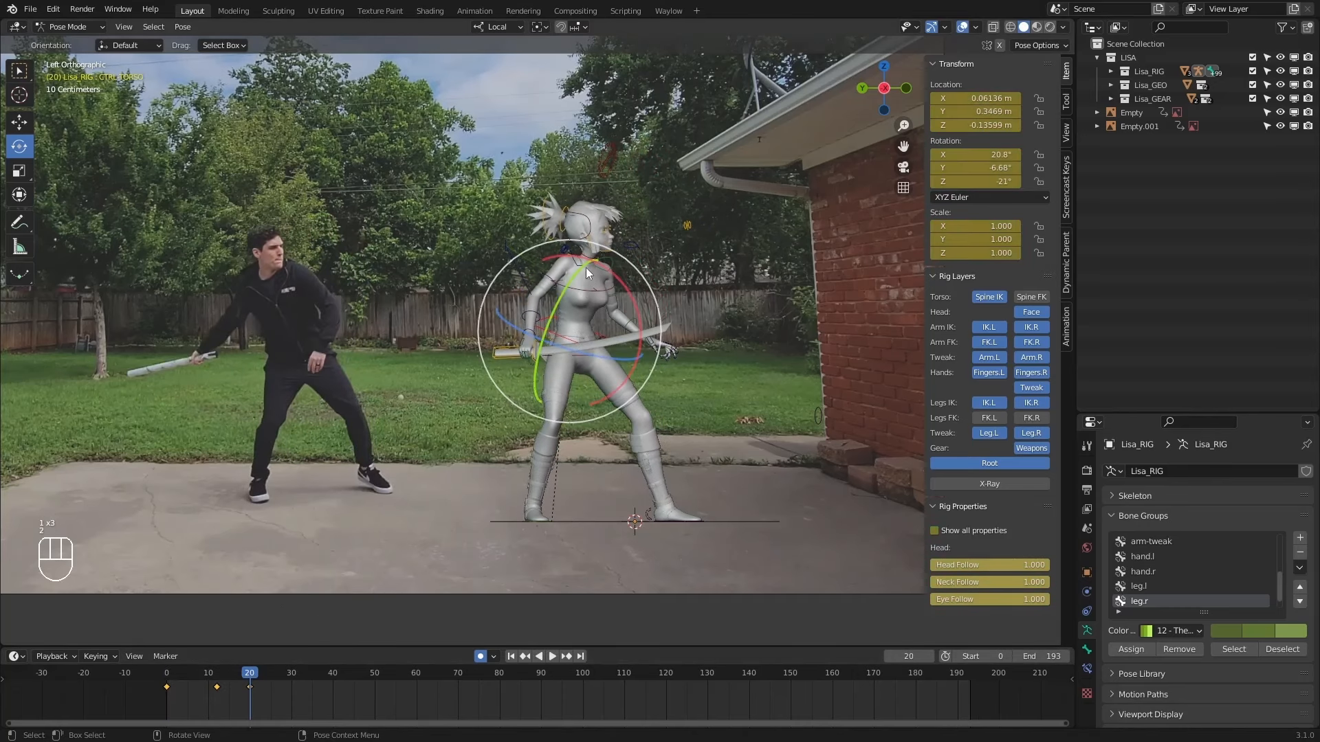
pyautogui.moveTo(586, 267); pyautogui.dragTo(600, 260)
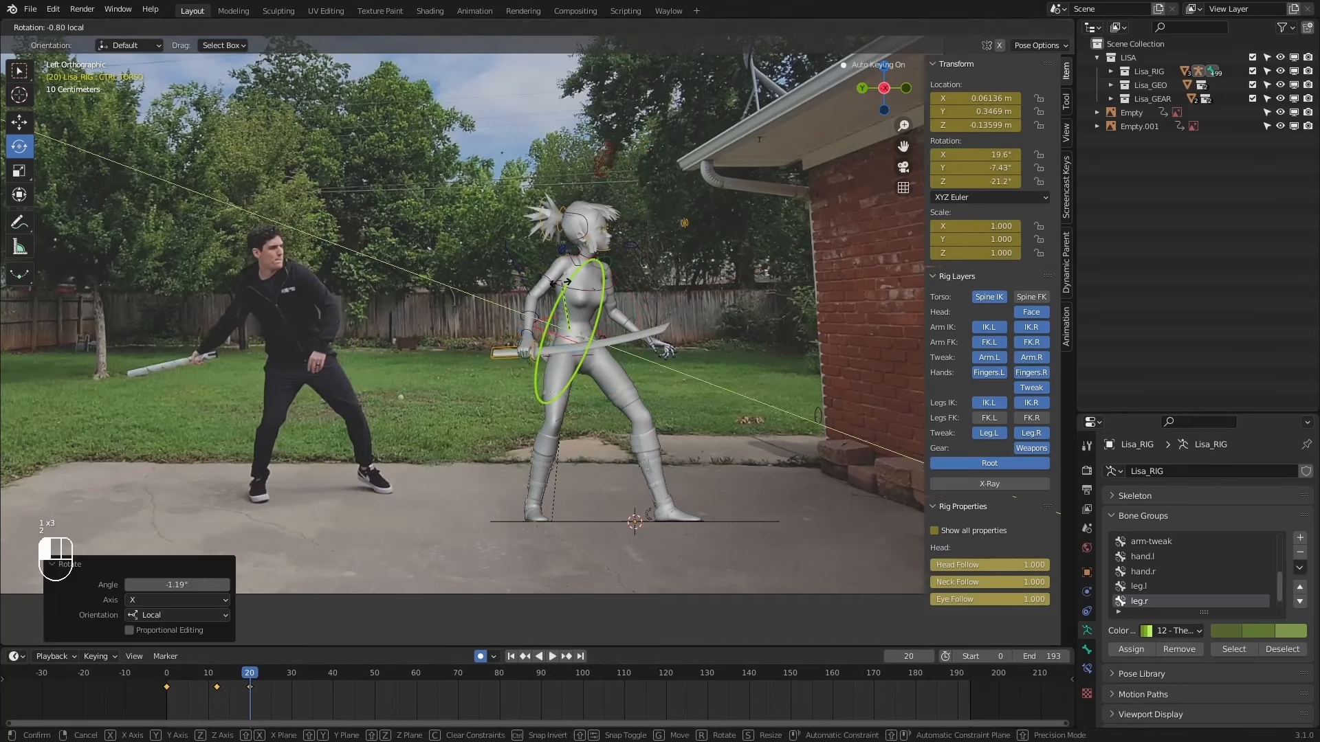
pyautogui.click(560, 267)
pyautogui.moveTo(560, 267); pyautogui.dragTo(597, 276)
# Rotate the right upper arm control at frame 20 to swing the sword arm behind the body.
pyautogui.click(539, 288)
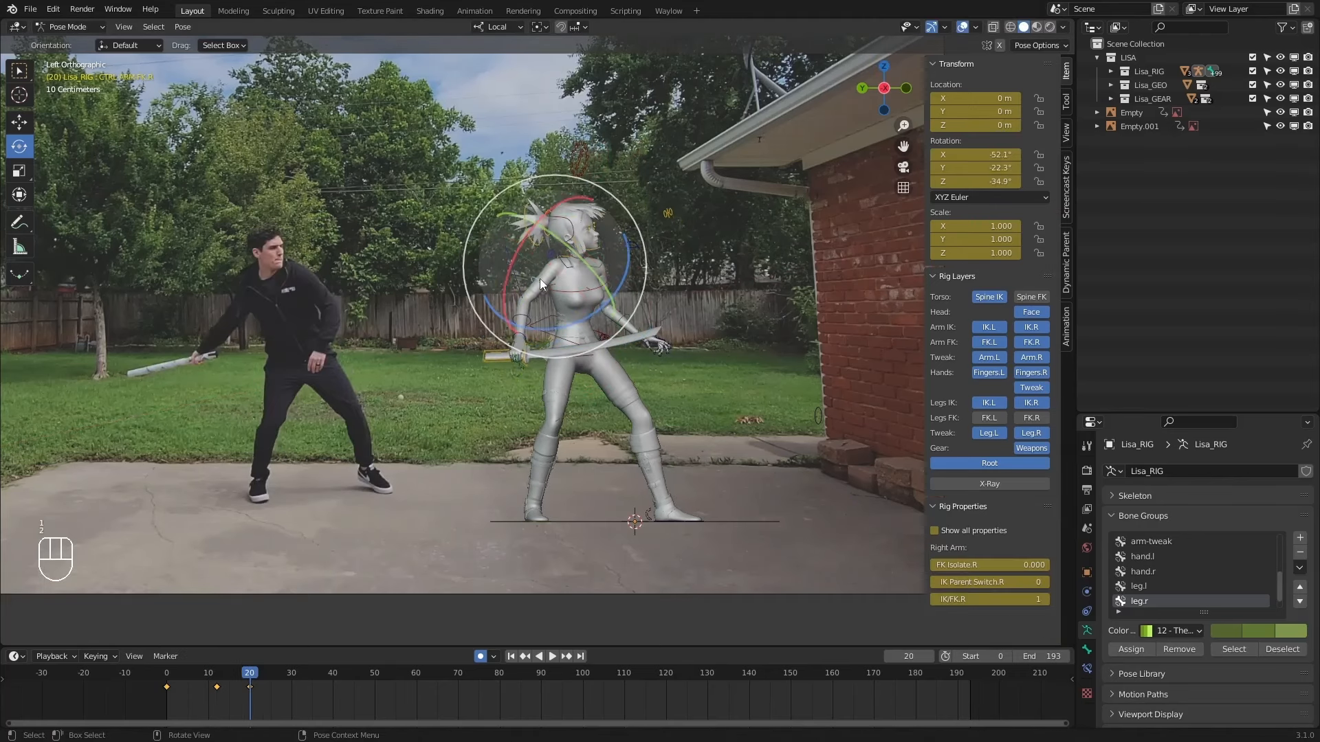
pyautogui.moveTo(519, 254); pyautogui.dragTo(596, 352)
pyautogui.click(568, 274)
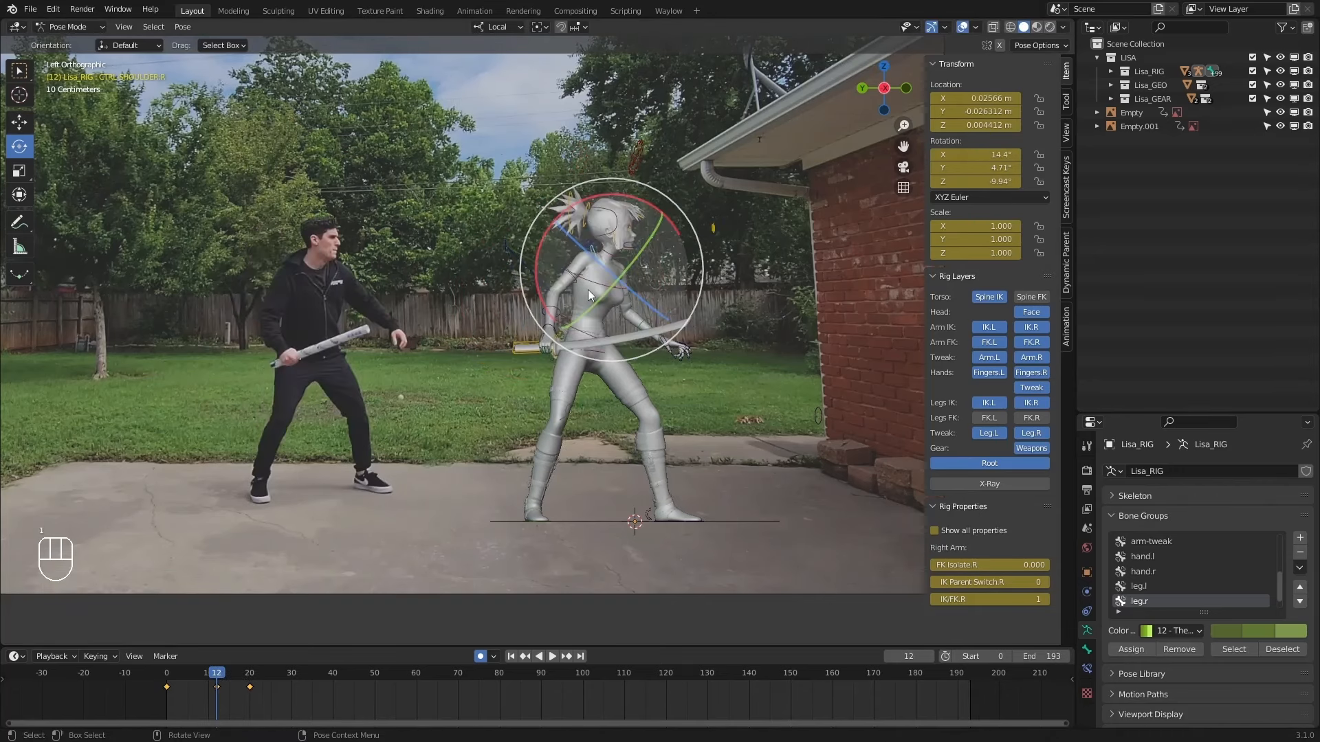
# Lower the torso control about 0.028 m along global Z at frame 20.
pyautogui.click(593, 341)
pyautogui.press('w')
pyautogui.press('1')
pyautogui.press('2')
pyautogui.click(588, 345)
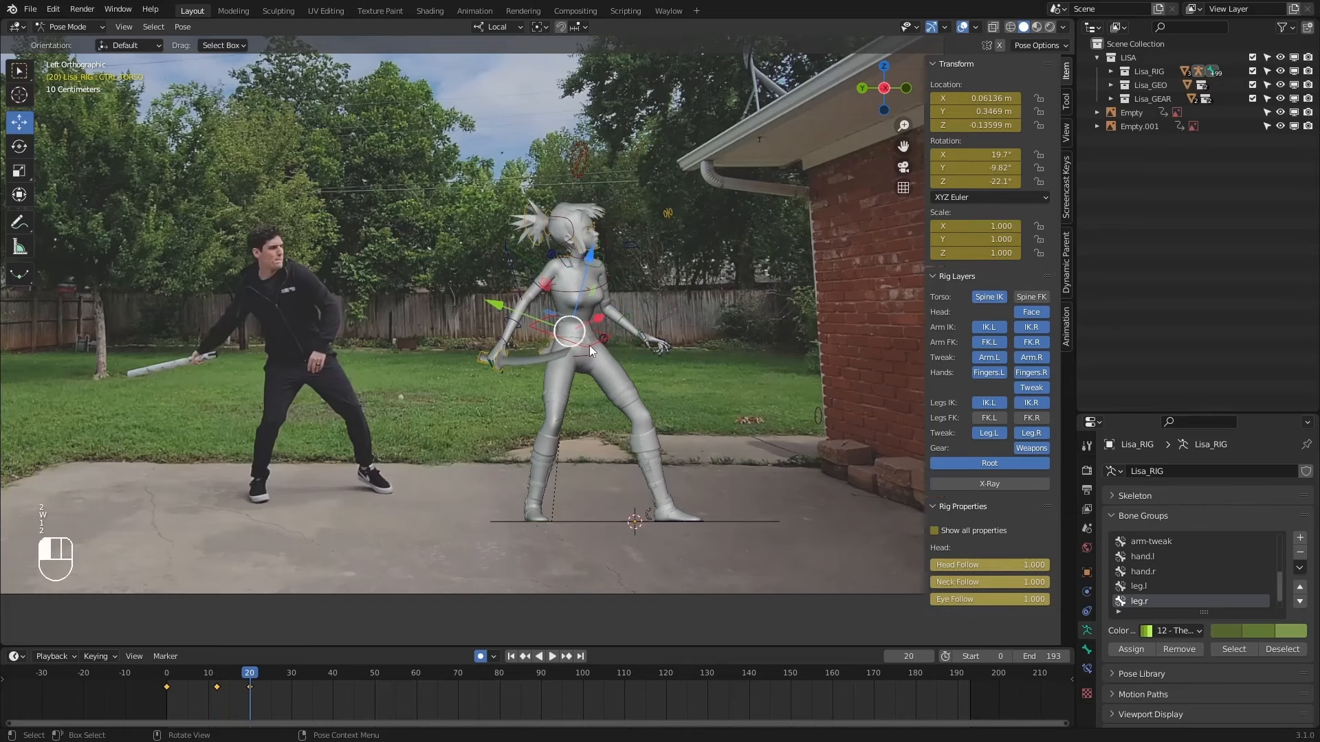
pyautogui.click(593, 345)
pyautogui.press('g')
pyautogui.press('z')
pyautogui.press('z')
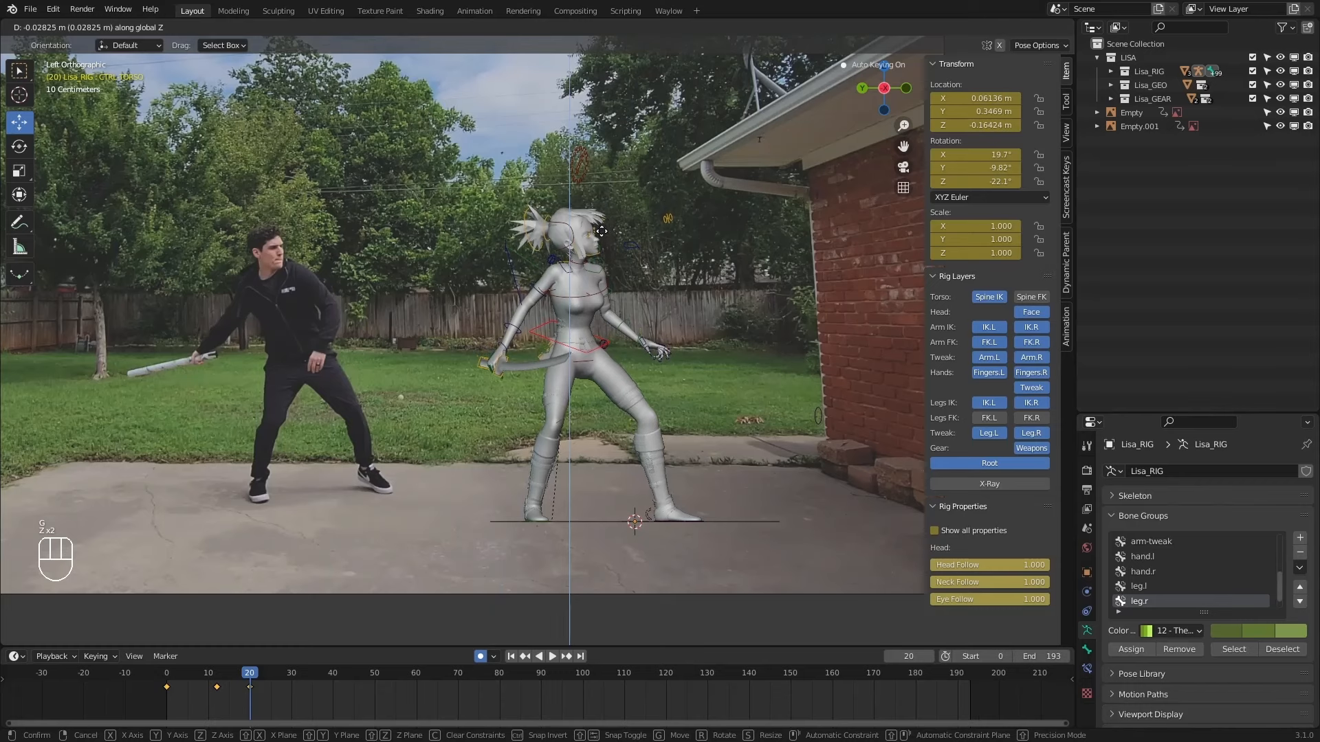
pyautogui.click(602, 232)
# Shift the torso control along global Y to about 0.368 m at frame 20 and compare the pose with frame 12.
pyautogui.click(506, 30)
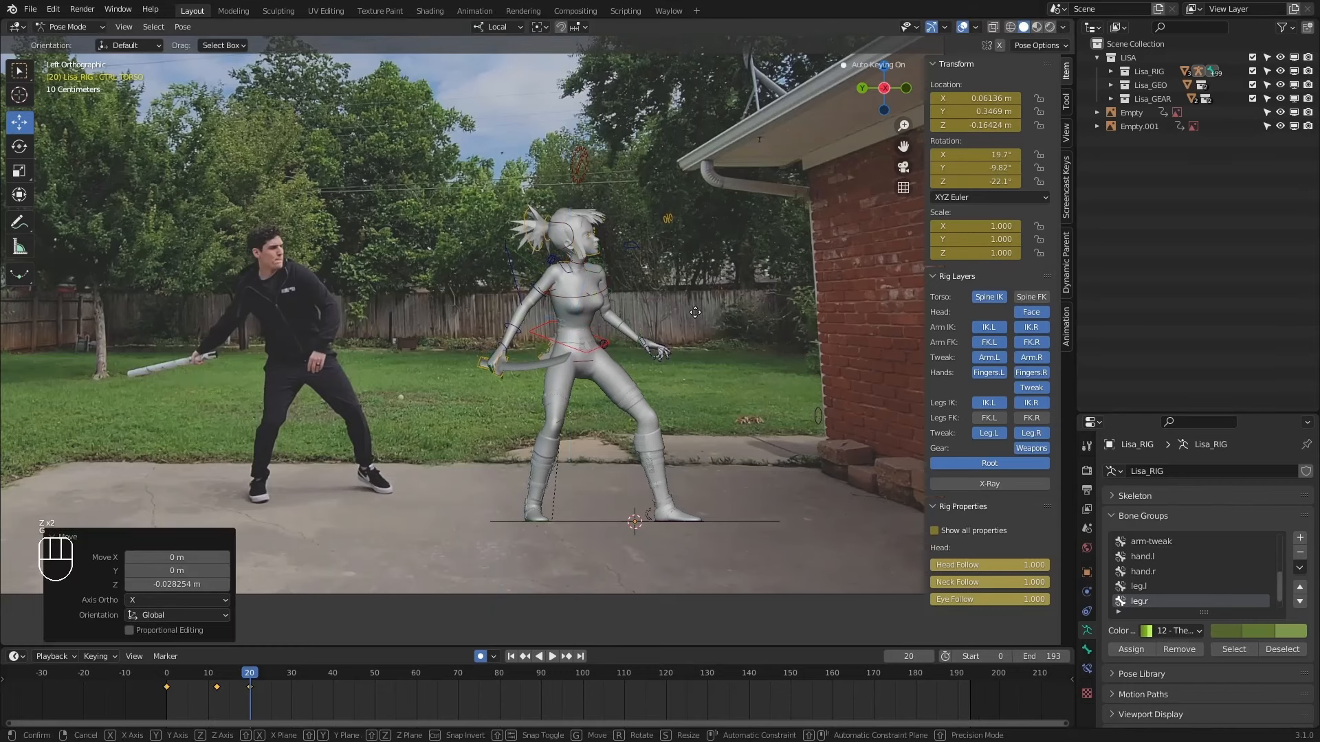
pyautogui.press('g')
pyautogui.press('y')
pyautogui.press('y')
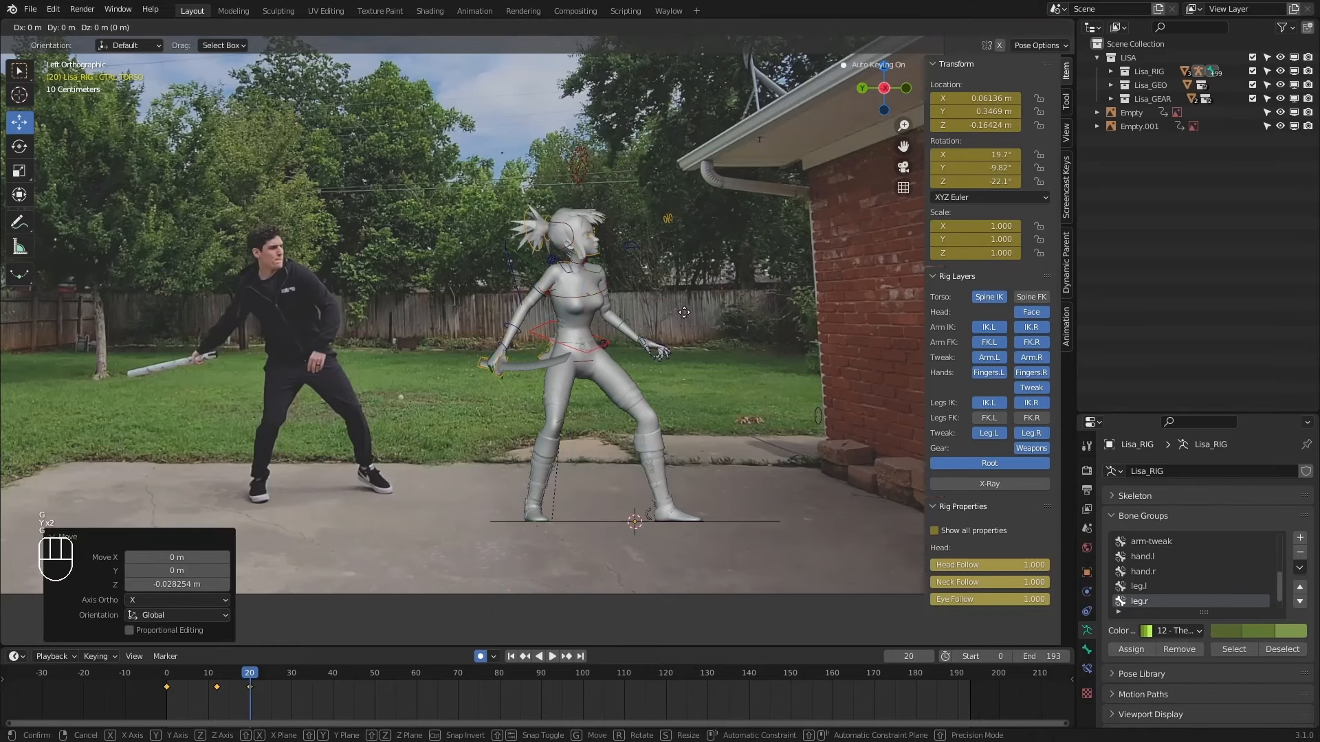
pyautogui.click(681, 317)
pyautogui.press('Down')
pyautogui.click(19, 147)
pyautogui.press('Up')
pyautogui.press('Down')
pyautogui.press('Up')
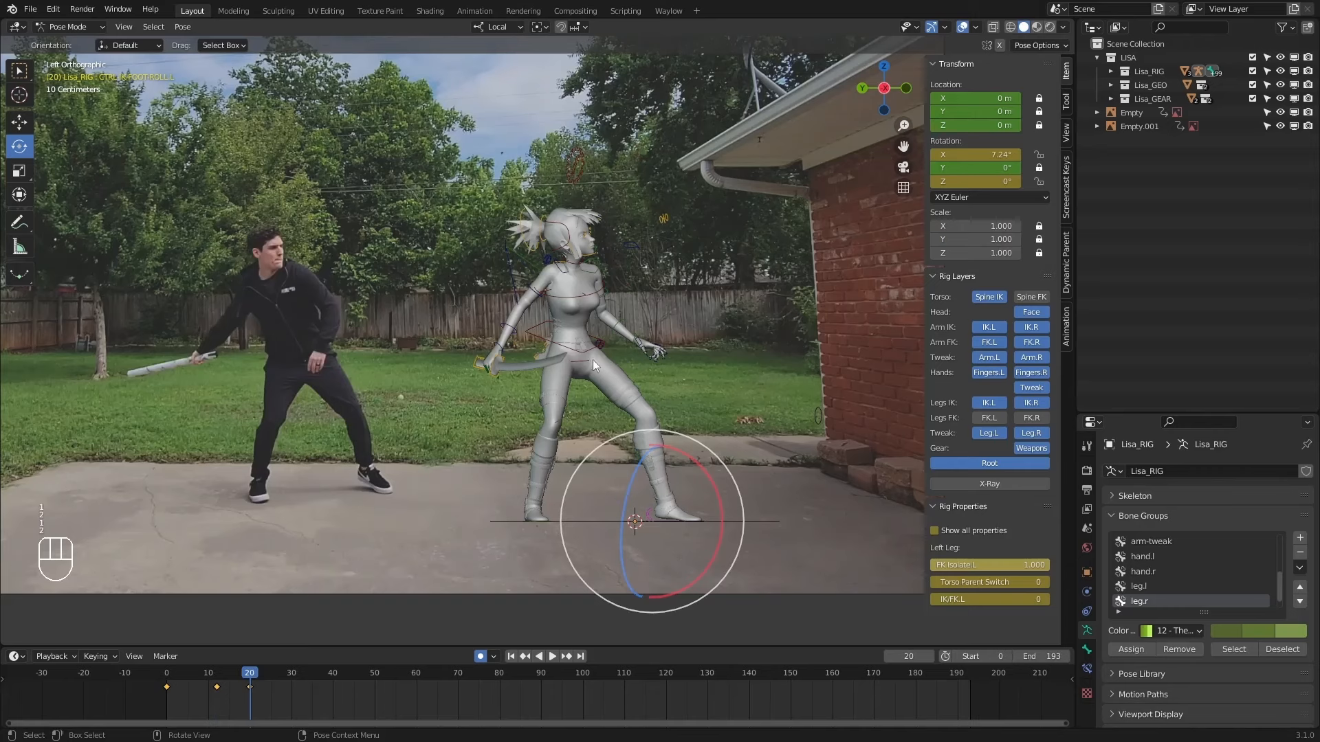
pyautogui.press('Down')
pyautogui.press('Up')
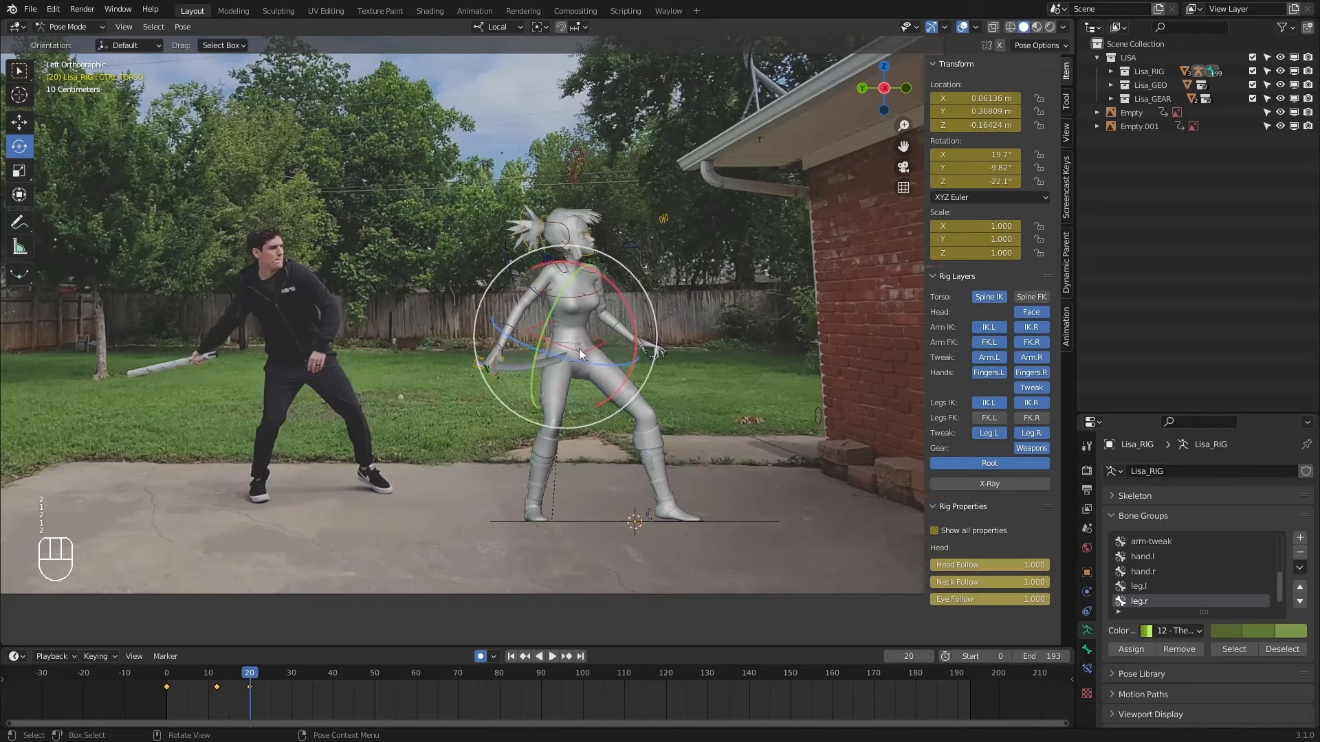
# Rotate the left upper arm control at frame 20 to lower the arm, working from the side and in perspective.
pyautogui.click(606, 287)
pyautogui.moveTo(605, 301); pyautogui.dragTo(622, 341)
pyautogui.moveTo(622, 341); pyautogui.dragTo(584, 314, button='middle')
pyautogui.moveTo(484, 342); pyautogui.dragTo(456, 331)
pyautogui.moveTo(475, 323); pyautogui.dragTo(433, 337, button='middle')
# Rotate the left shoulder control -17.6° about local Z at frame 20 and refine the left upper arm rotation from the side view.
pyautogui.click(436, 264)
pyautogui.moveTo(425, 288); pyautogui.dragTo(443, 276)
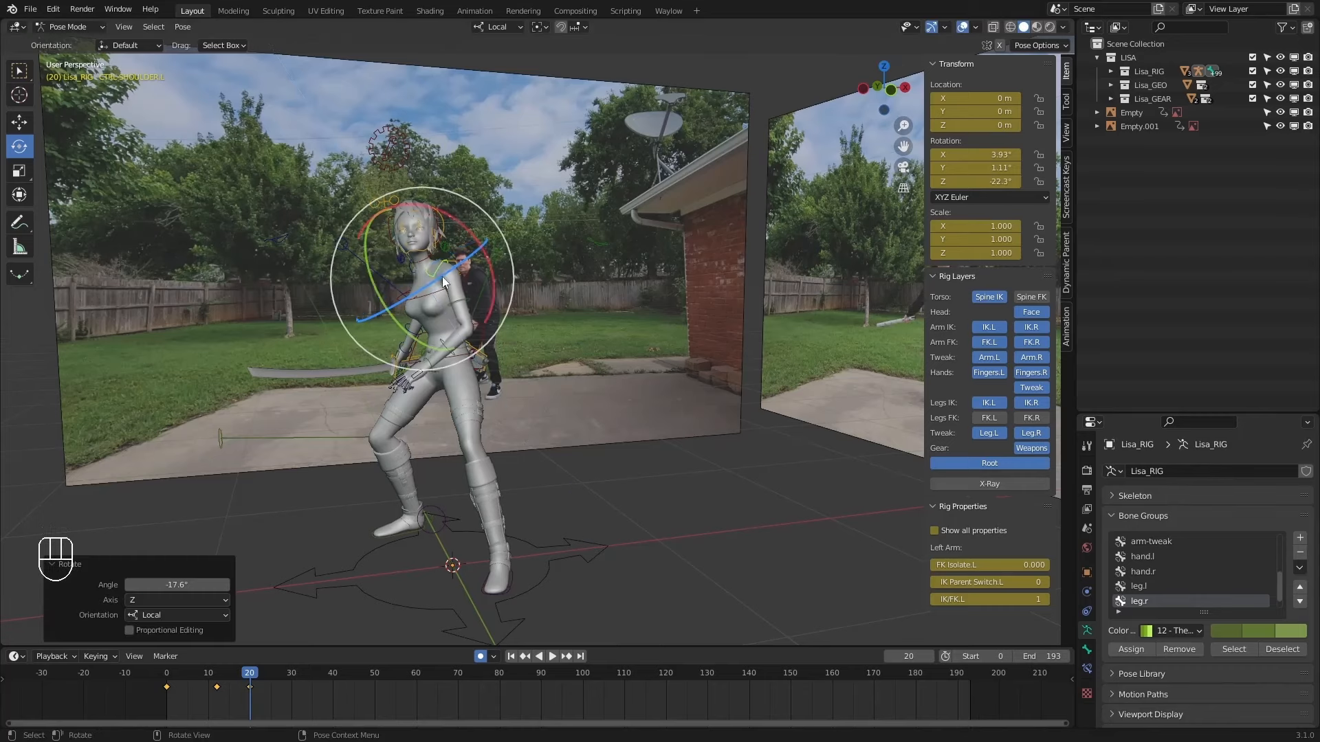
pyautogui.press('KP_1')
pyautogui.press('ctrl+KP_3')
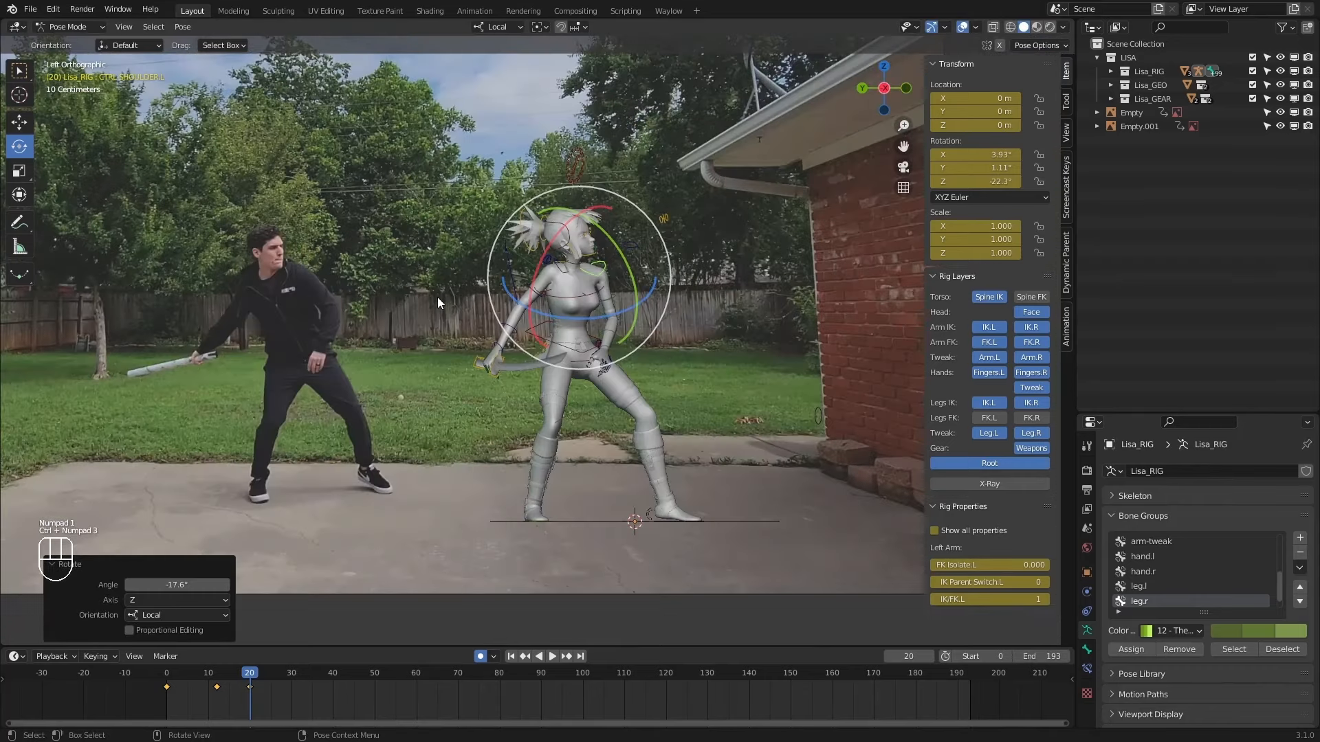
pyautogui.click(611, 302)
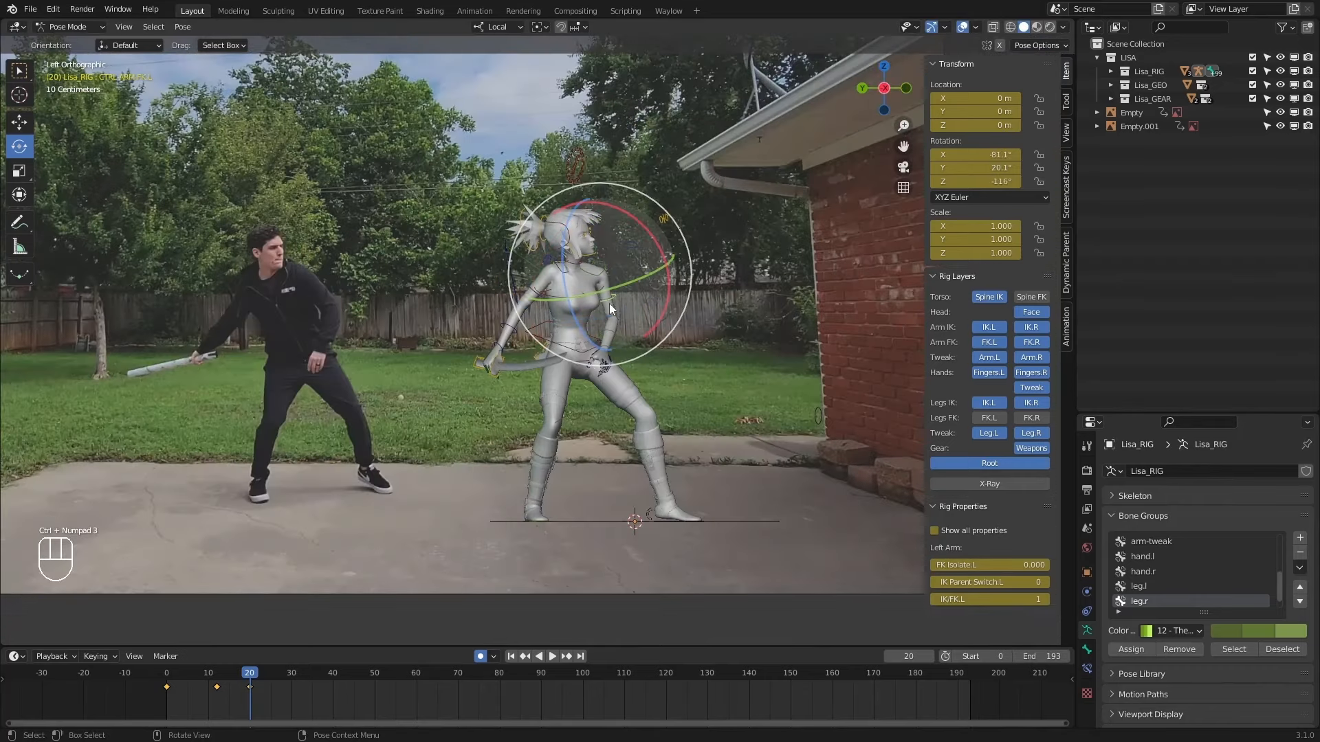
pyautogui.moveTo(609, 303); pyautogui.dragTo(567, 301)
# Compare frames 12 and 20 and adjust the chest control's rotation at frame 20.
pyautogui.press('Down')
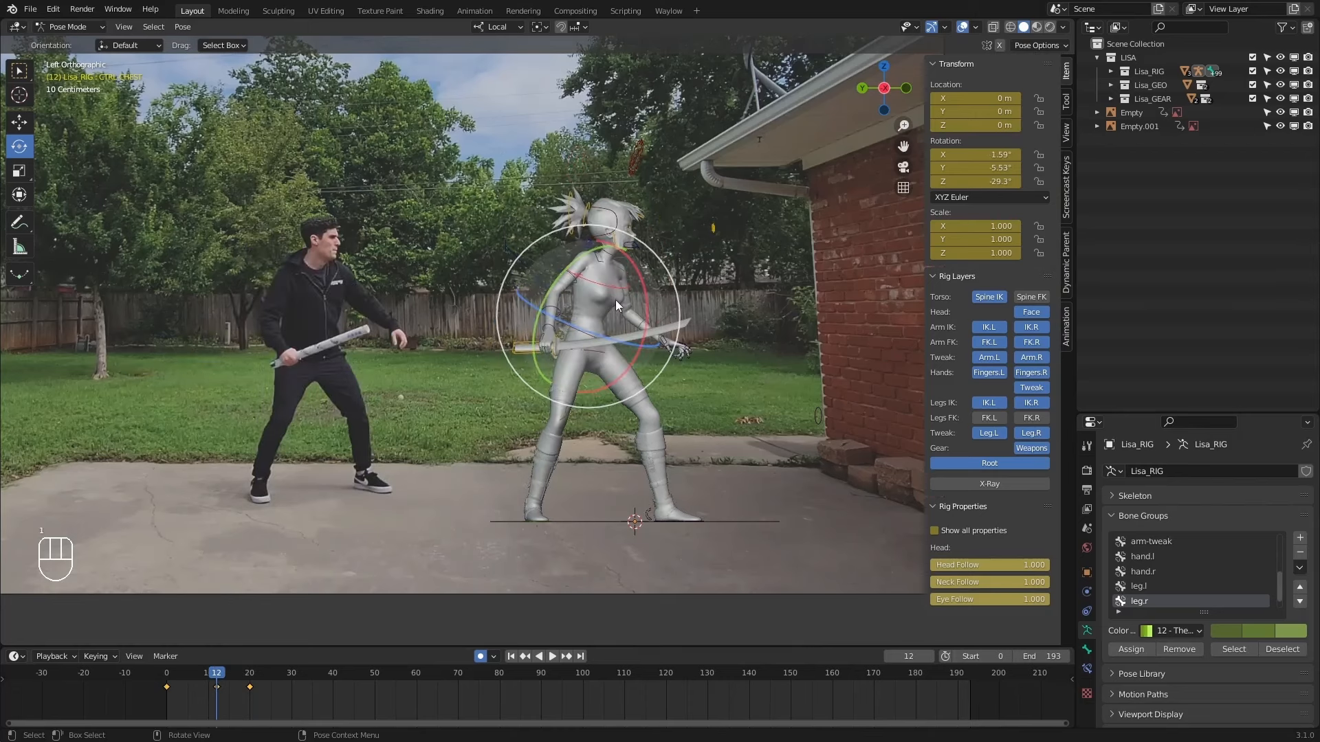
pyautogui.press('Up')
pyautogui.click(587, 355)
pyautogui.moveTo(587, 354); pyautogui.dragTo(542, 271)
pyautogui.press('1')
pyautogui.press('2')
# Rotate the hips control about its local Y axis at frame 20 and undo the extra rotation about local Z.
pyautogui.click(580, 363)
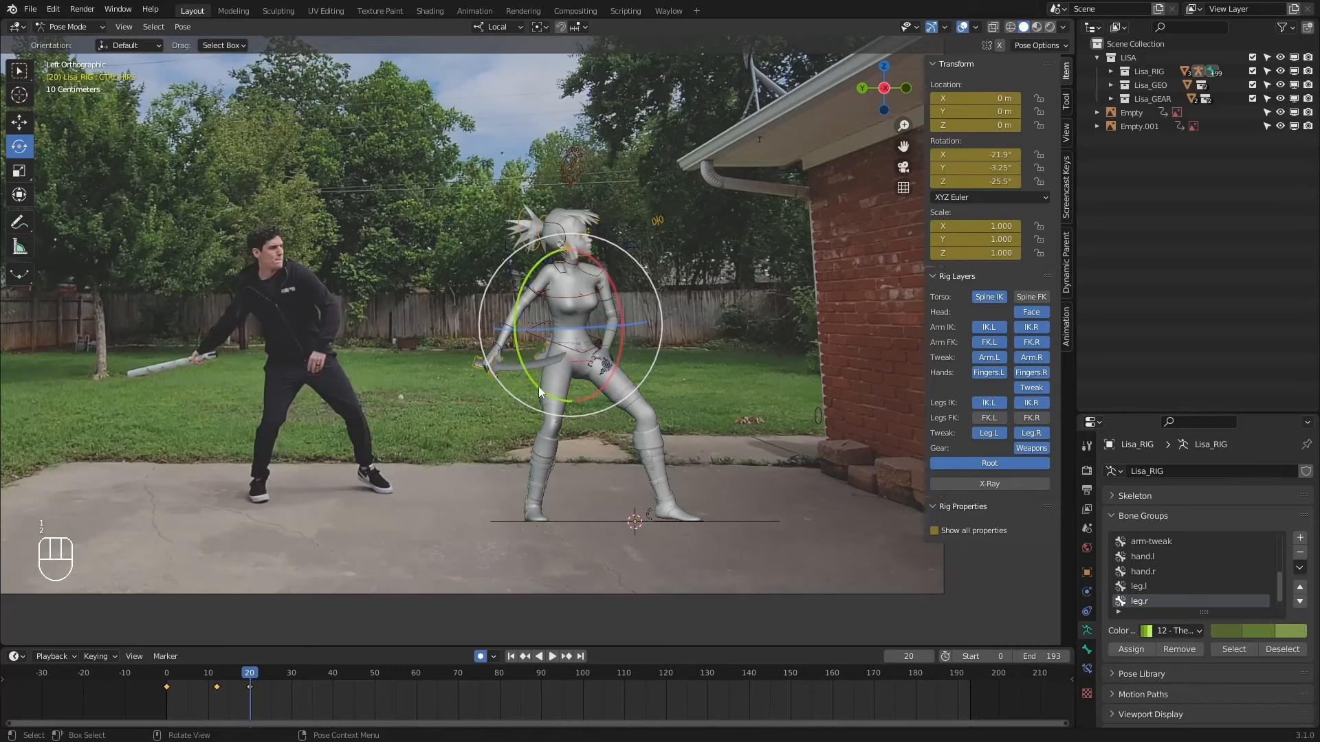
pyautogui.moveTo(538, 386); pyautogui.dragTo(532, 383)
pyautogui.moveTo(561, 326); pyautogui.dragTo(573, 328)
pyautogui.hotkey('ctrl', 'z')
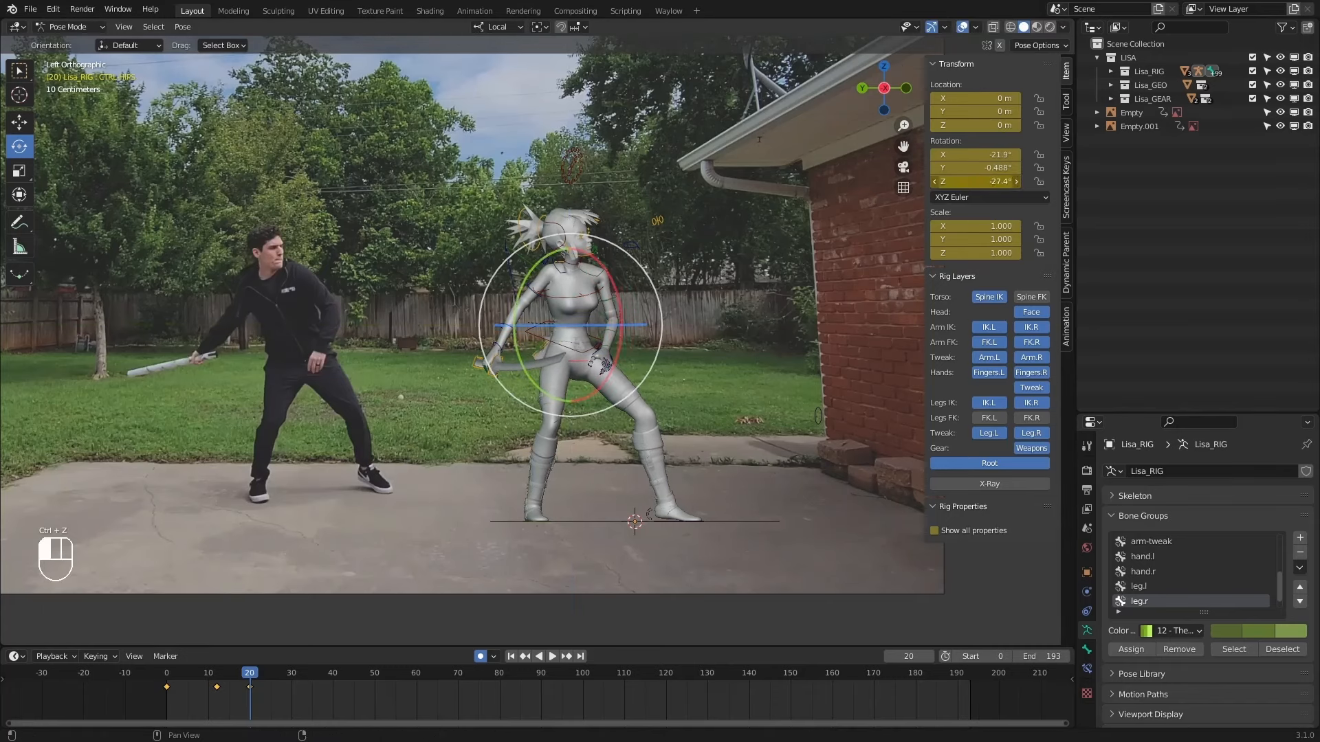
# Play and scrub the animation from frame 0 through frame 20 to review the three key poses against the reference.
pyautogui.press('1')
pyautogui.moveTo(172, 676); pyautogui.dragTo(245, 676)
pyautogui.hotkey('shift', 'Left')
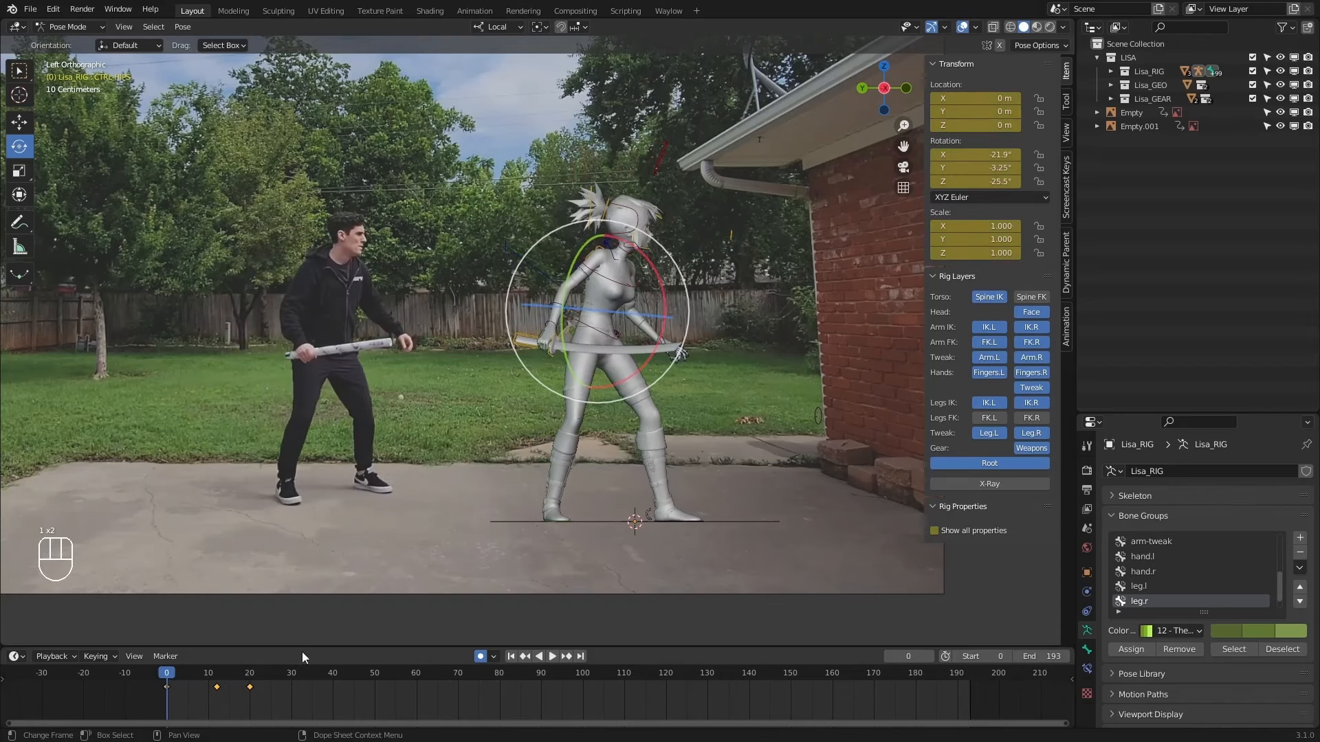
pyautogui.click(550, 657)
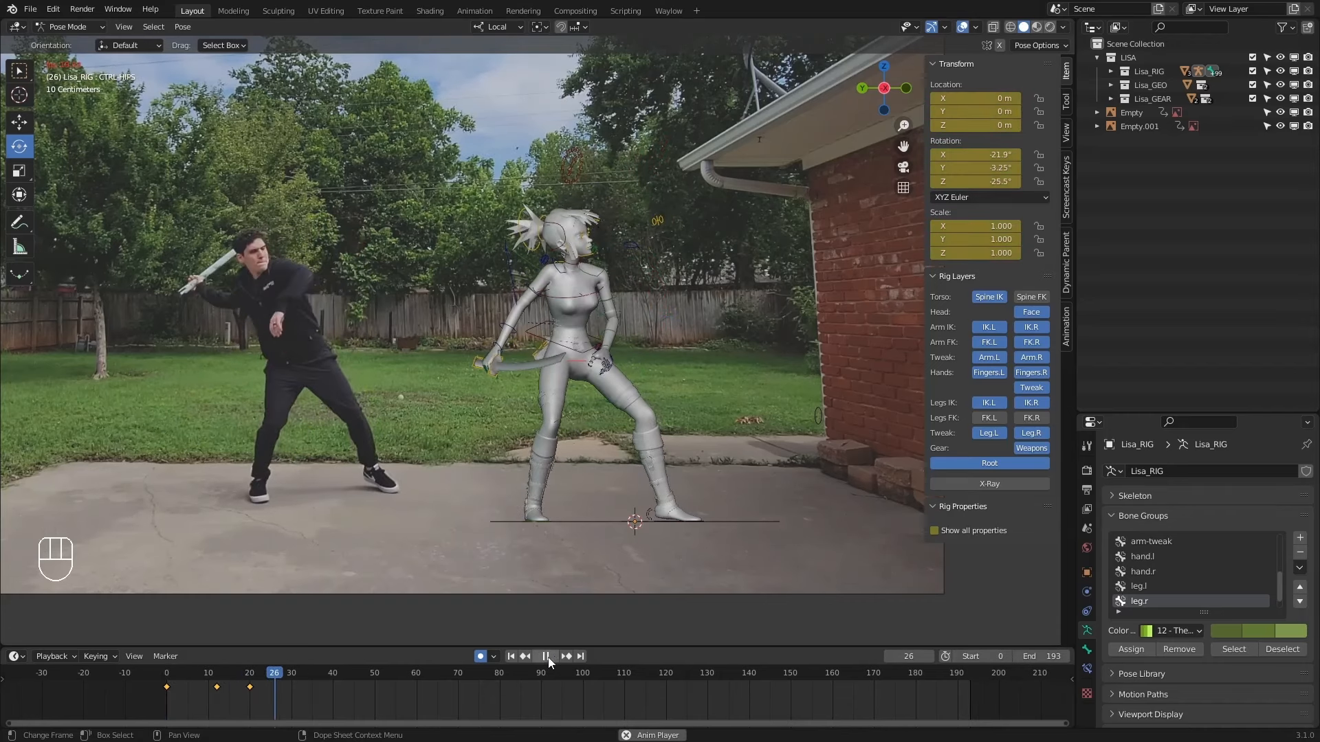
pyautogui.press('Escape')
pyautogui.click(550, 658)
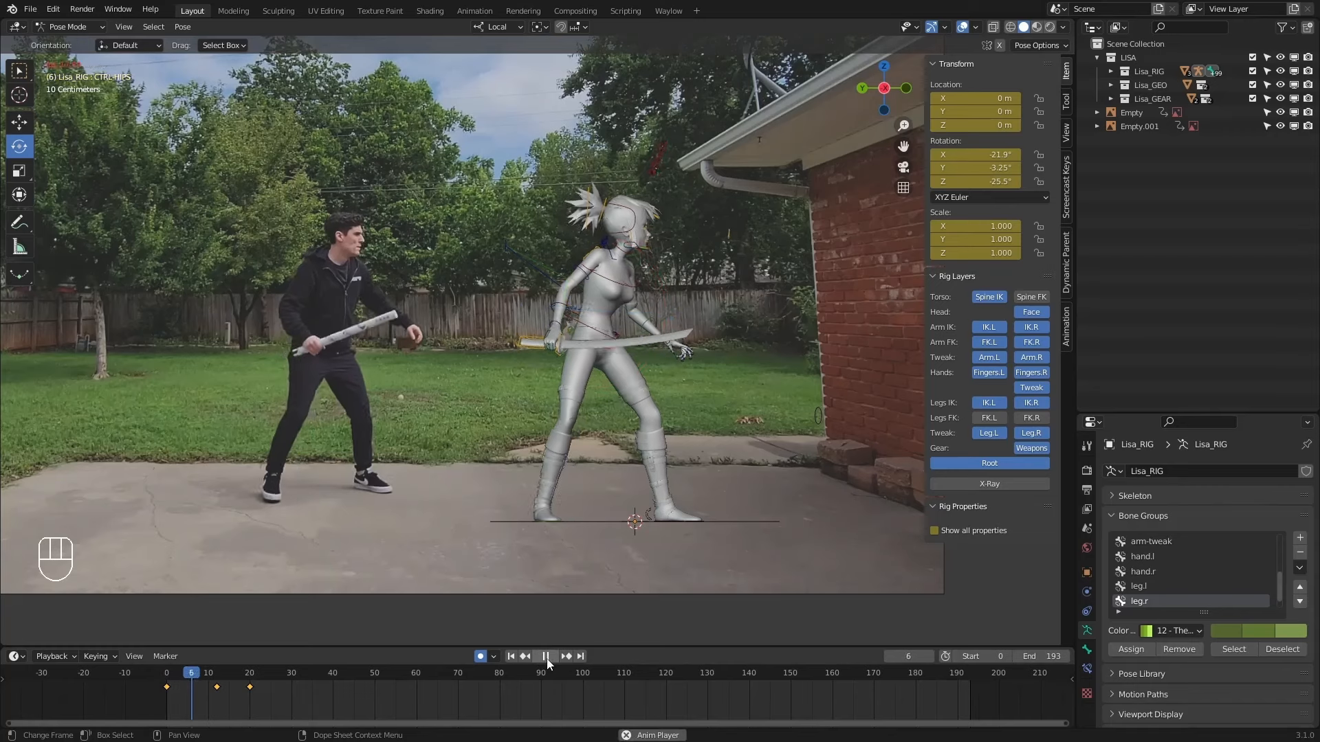
pyautogui.click(548, 659)
pyautogui.moveTo(224, 675); pyautogui.dragTo(214, 674)
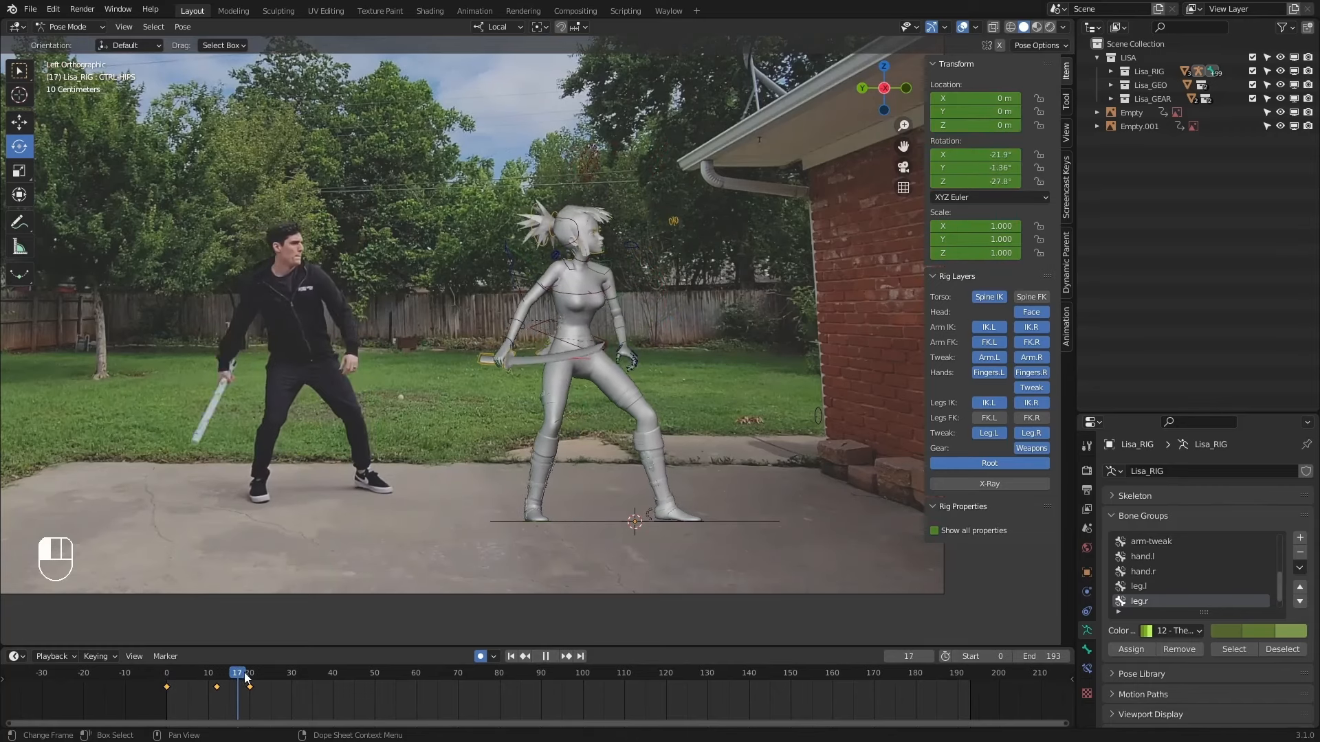
# Stop playback at frame 20 and rotate the right upper arm and forearm controls from the side view.
pyautogui.press('space')
pyautogui.click(530, 296)
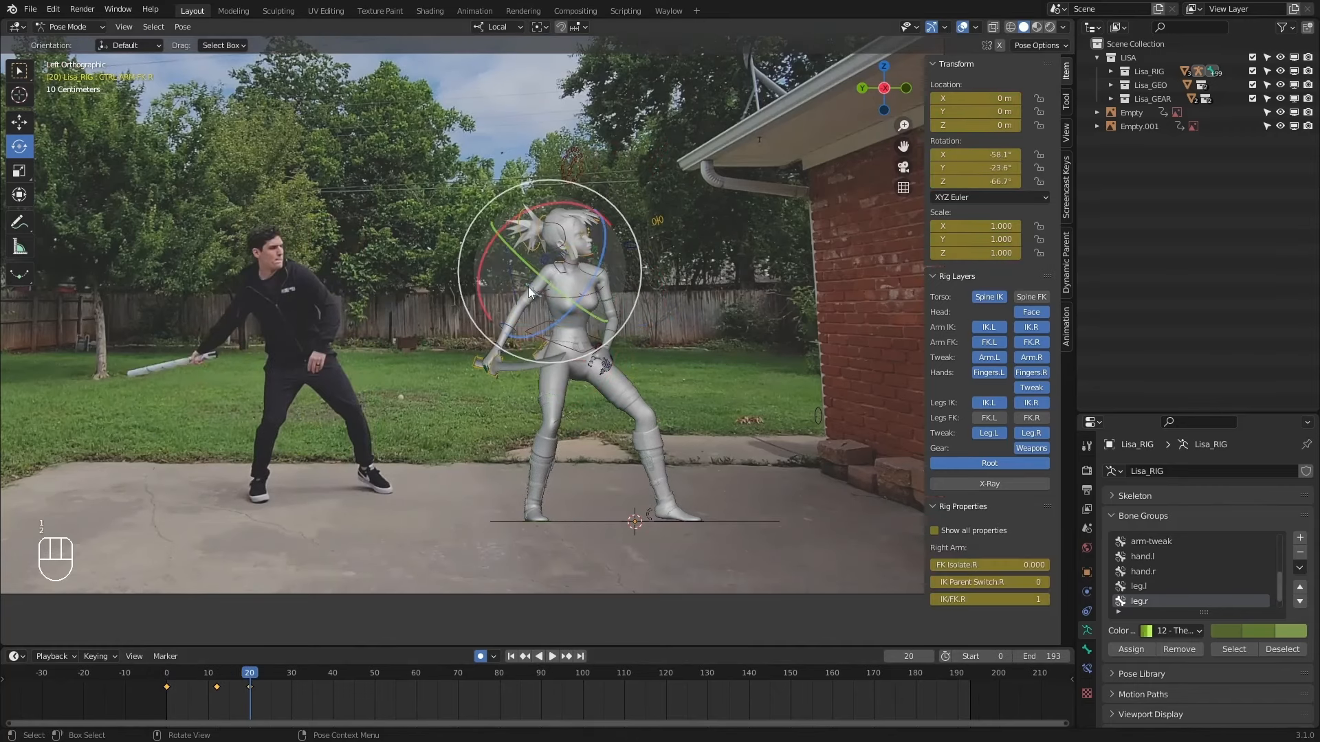
pyautogui.moveTo(558, 290)
pyautogui.mouseDown()
pyautogui.moveTo(550, 261)
pyautogui.moveTo(574, 288)
pyautogui.moveTo(543, 270)
pyautogui.mouseUp()
pyautogui.press('2')
pyautogui.click(508, 329)
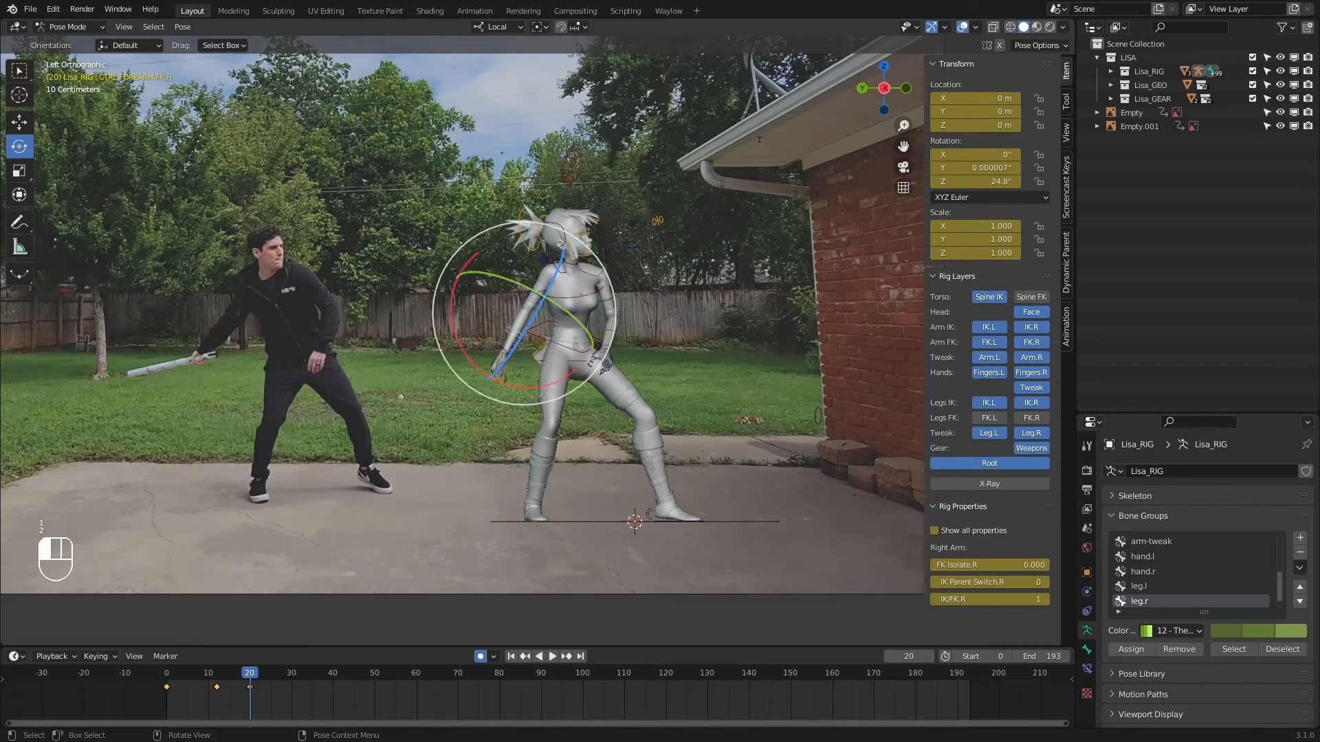
pyautogui.moveTo(512, 342); pyautogui.dragTo(539, 346)
# Compare the right hand control's pose at frames 12 and 20 from the side and front views.
pyautogui.click(496, 362)
pyautogui.press('1')
pyautogui.press('2')
pyautogui.press('1')
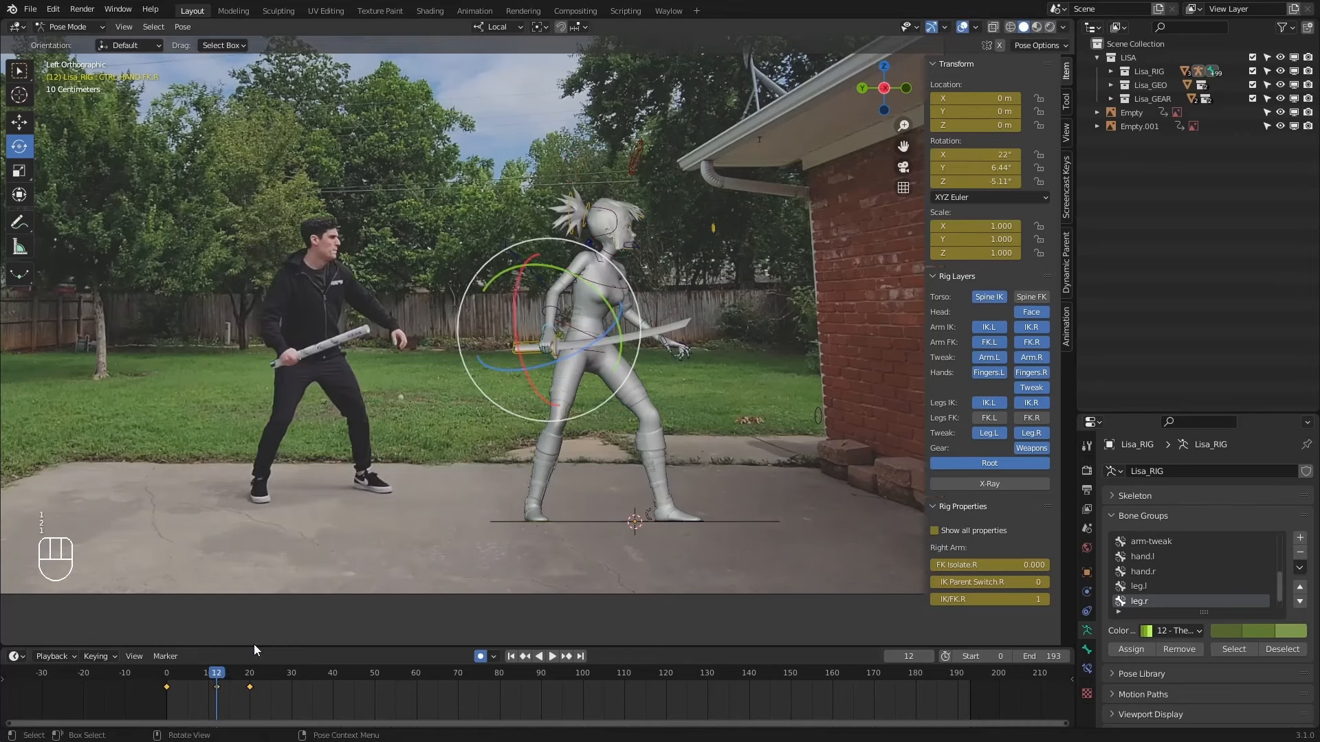
pyautogui.moveTo(217, 674); pyautogui.dragTo(238, 677)
pyautogui.press('KP_1')
pyautogui.click(337, 436)
pyautogui.press('2')
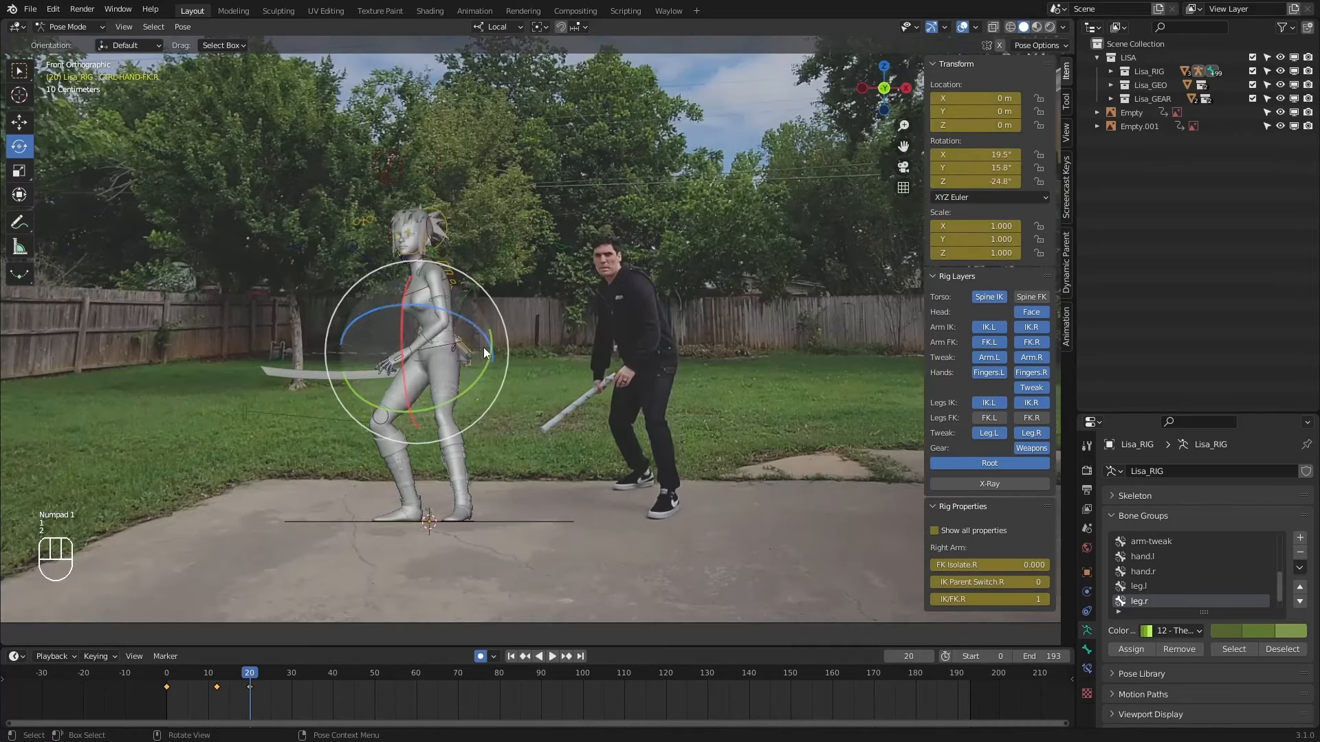
# Rotate the torso control at frame 20 from the front view to about -6.7° in Y.
pyautogui.press('KP_0')
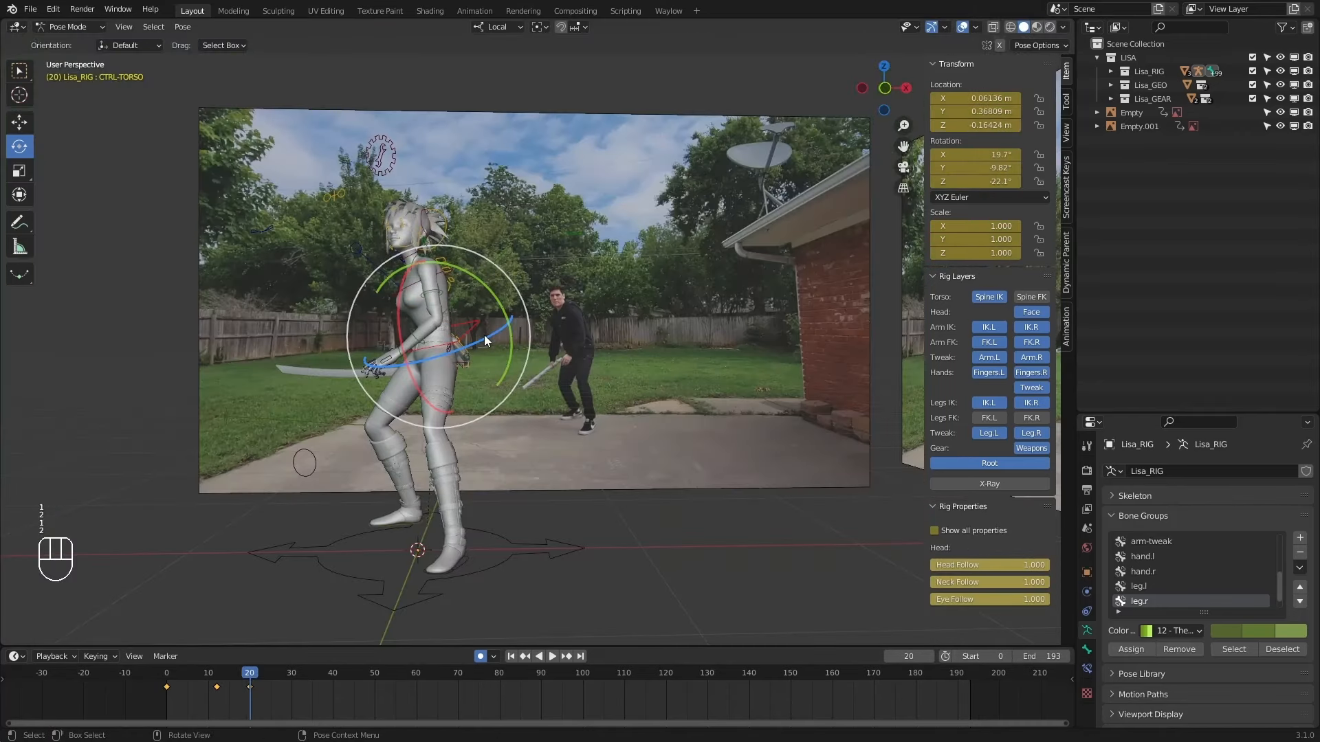
pyautogui.press('KP_1')
pyautogui.moveTo(507, 287); pyautogui.dragTo(504, 276)
# Rotate the neck control at frame 20 from the front view and compare the pose with frame 12.
pyautogui.click(423, 261)
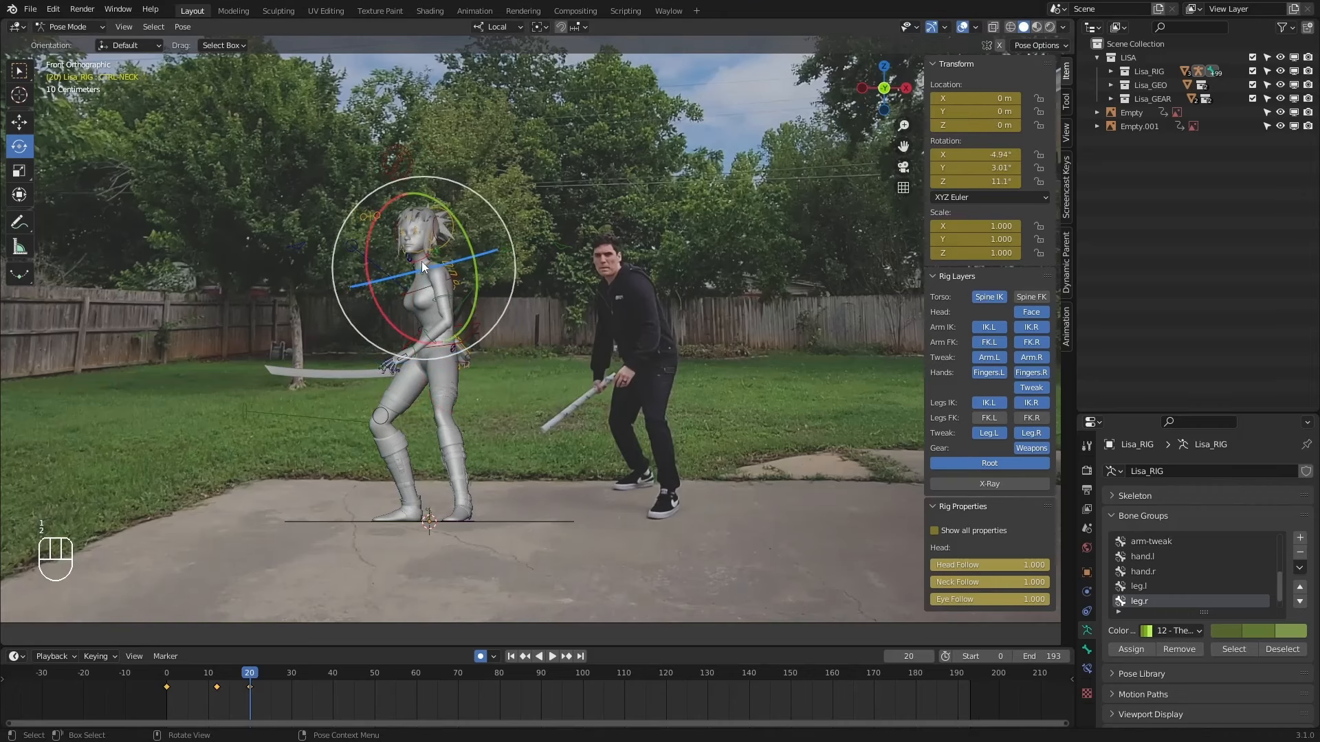
pyautogui.moveTo(422, 261); pyautogui.dragTo(401, 242)
pyautogui.press('1')
pyautogui.press('1')
pyautogui.press('2')
pyautogui.press('1')
pyautogui.press('2')
pyautogui.press('1')
pyautogui.press('2')
pyautogui.press('1')
pyautogui.press('2')
pyautogui.press('2')
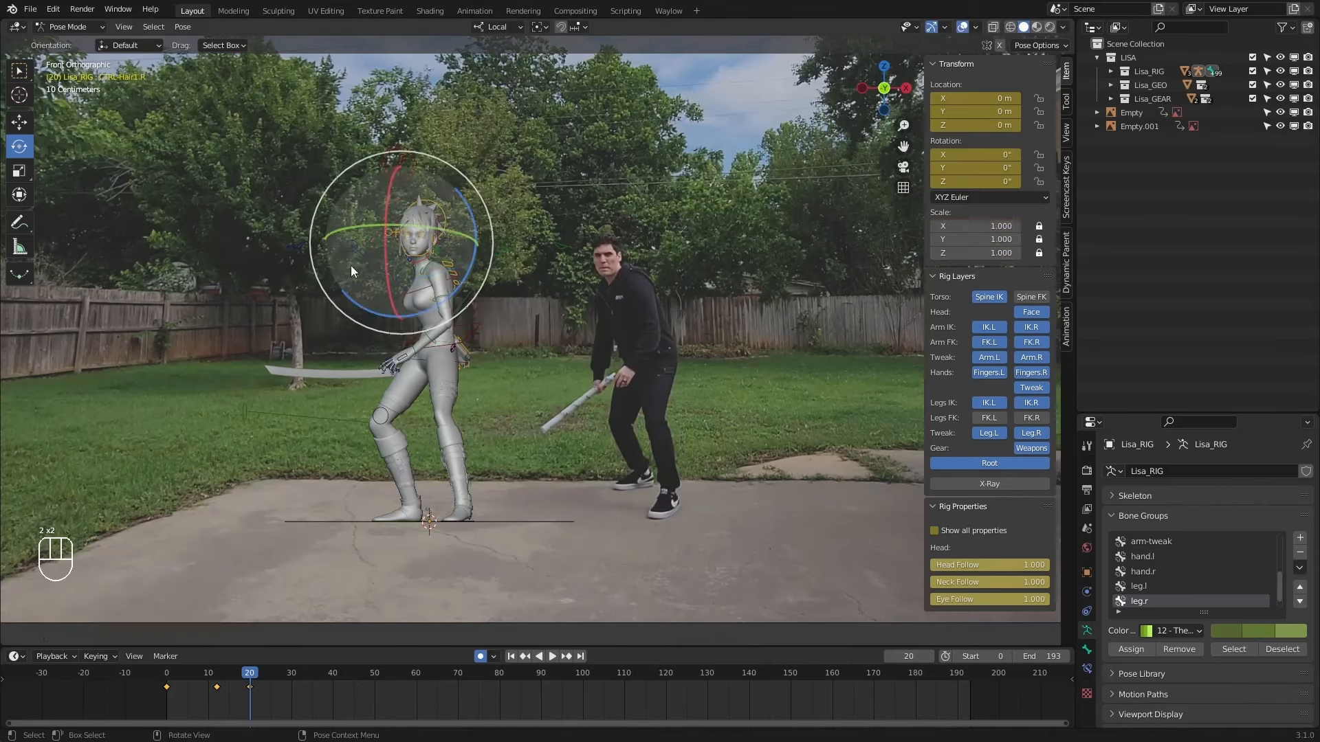
# Rotate the head control about local X to about -18° at frame 20 and compare it with frame 12.
pyautogui.moveTo(351, 266); pyautogui.dragTo(613, 249, button='middle')
pyautogui.moveTo(612, 237); pyautogui.dragTo(597, 212)
pyautogui.click(651, 204)
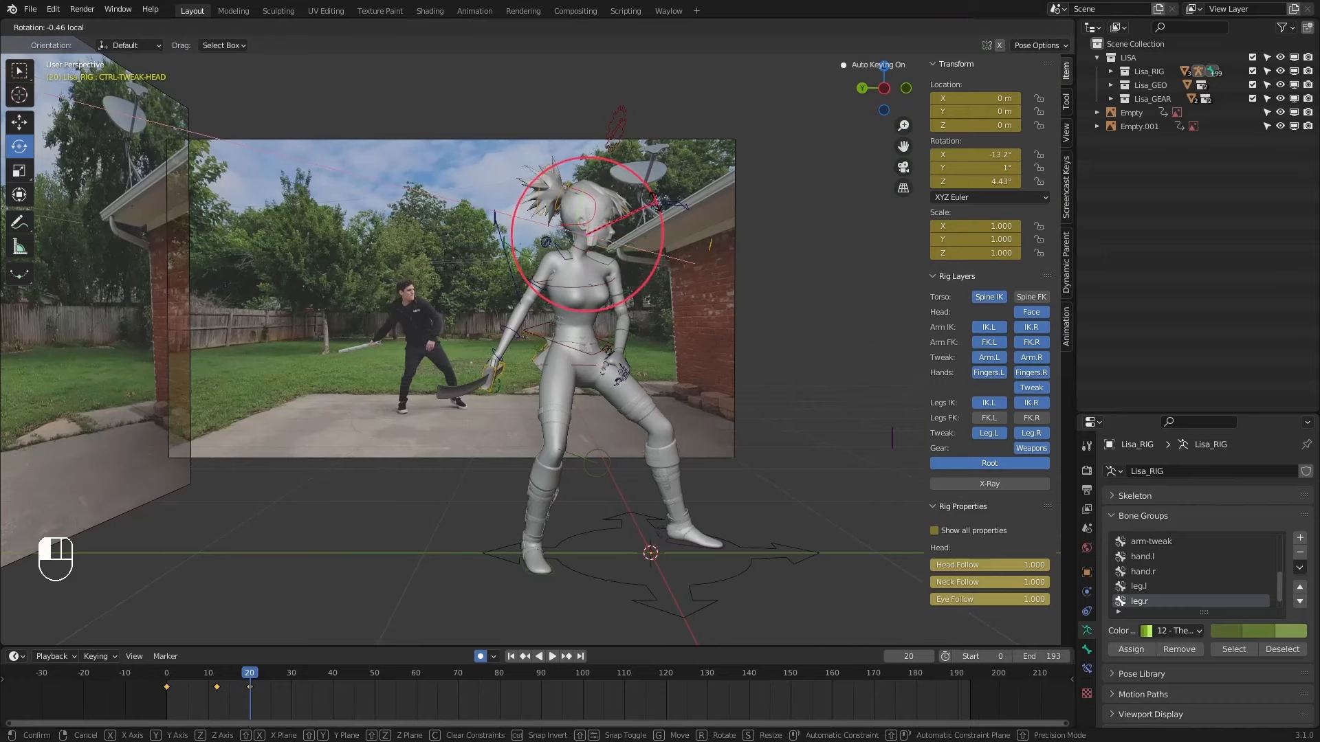
pyautogui.press('1')
pyautogui.press('2')
pyautogui.moveTo(731, 261); pyautogui.dragTo(564, 275, button='middle')
pyautogui.press('1')
pyautogui.press('2')
pyautogui.moveTo(489, 296); pyautogui.dragTo(538, 276, button='middle')
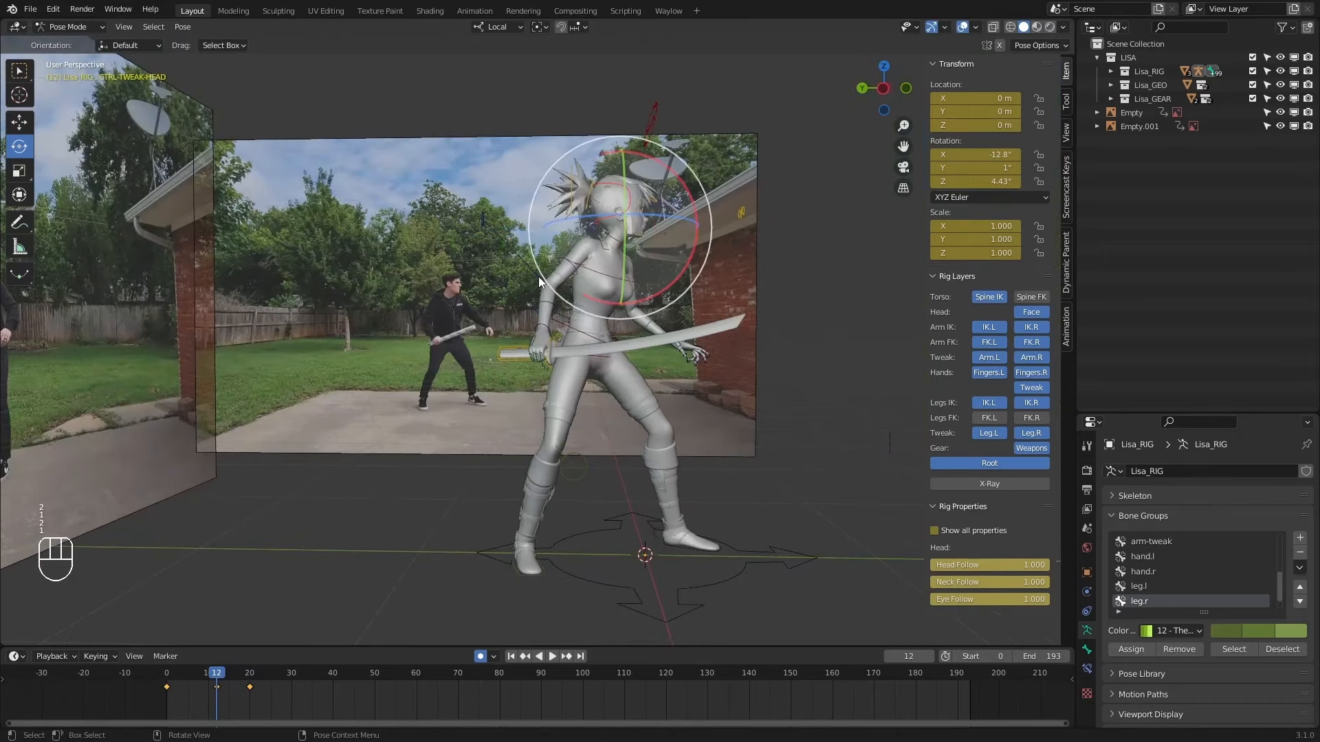
# Check the key poses from the front and side views and play the animation past frame 20 against the reference.
pyautogui.press('KP_1')
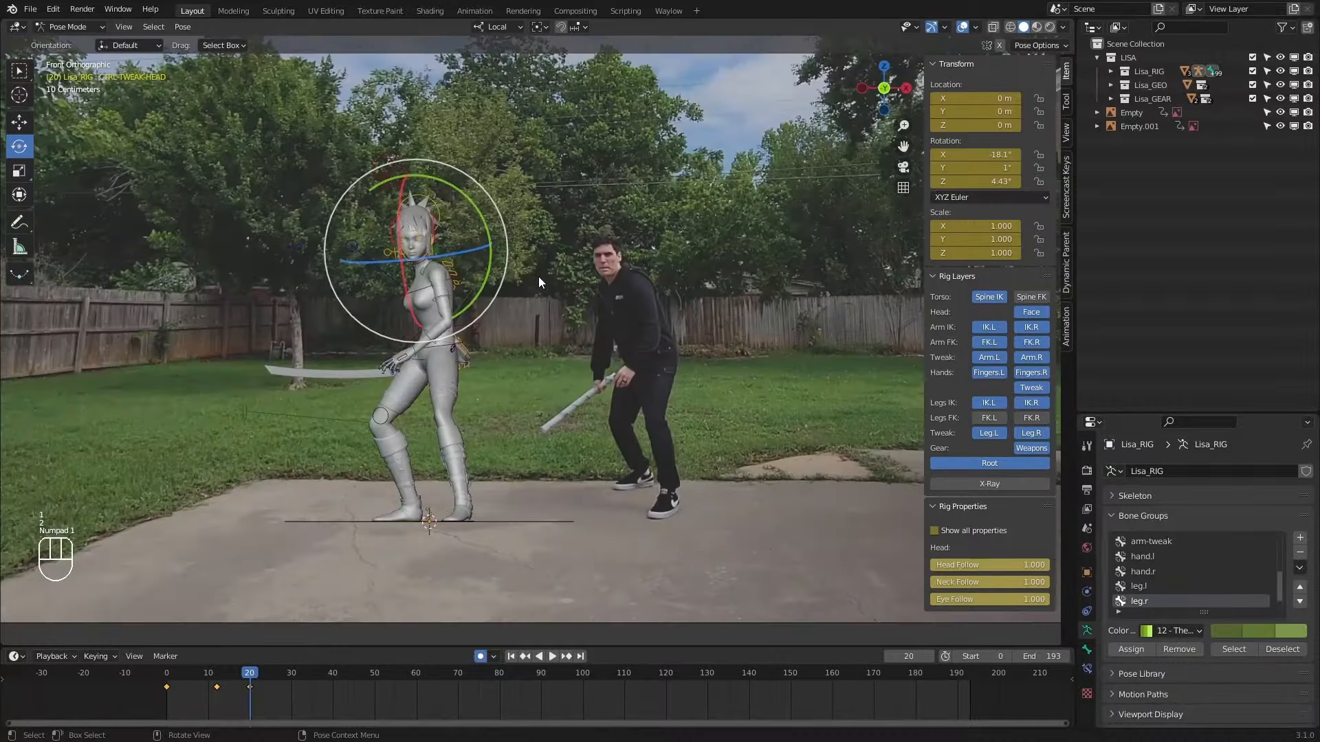
pyautogui.press('KP_3')
pyautogui.press('ctrl+KP_3')
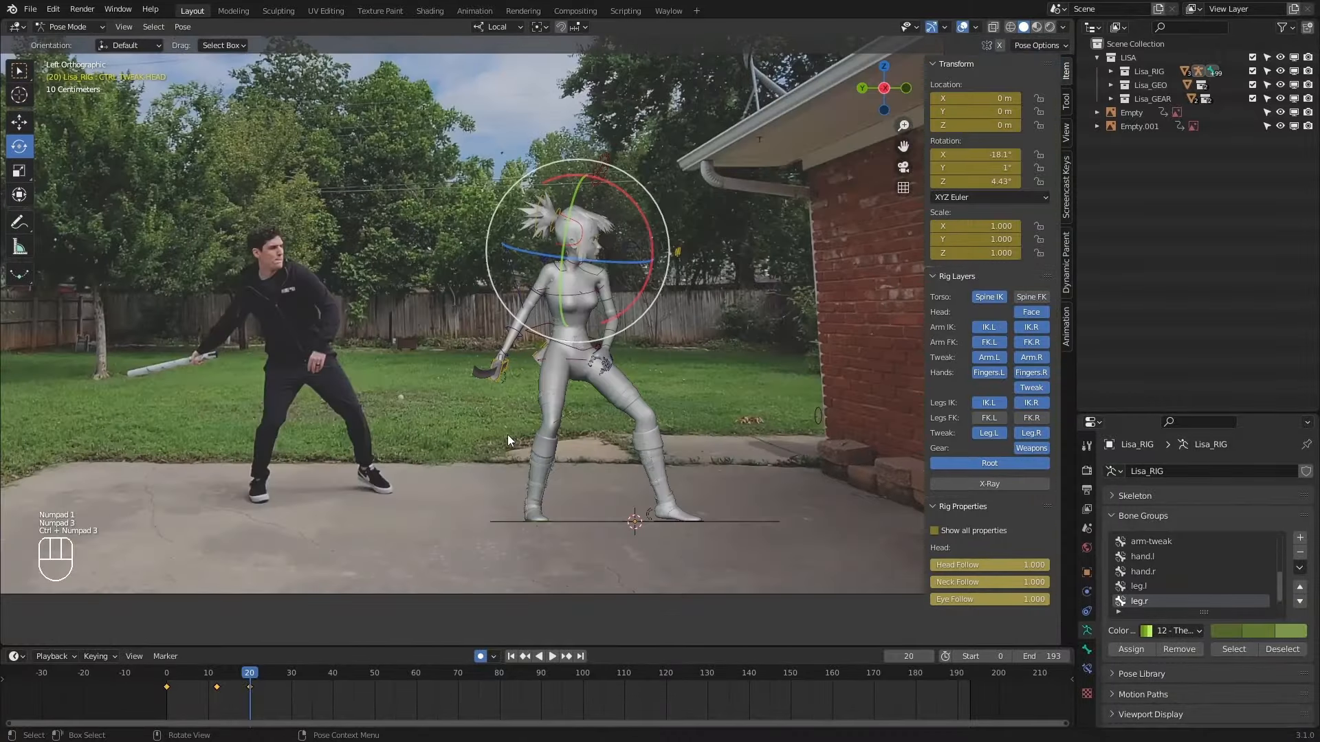
pyautogui.press('1')
pyautogui.press('1')
pyautogui.moveTo(175, 674)
pyautogui.mouseDown()
pyautogui.moveTo(246, 678)
pyautogui.moveTo(171, 676)
pyautogui.mouseUp()
pyautogui.click(539, 656)
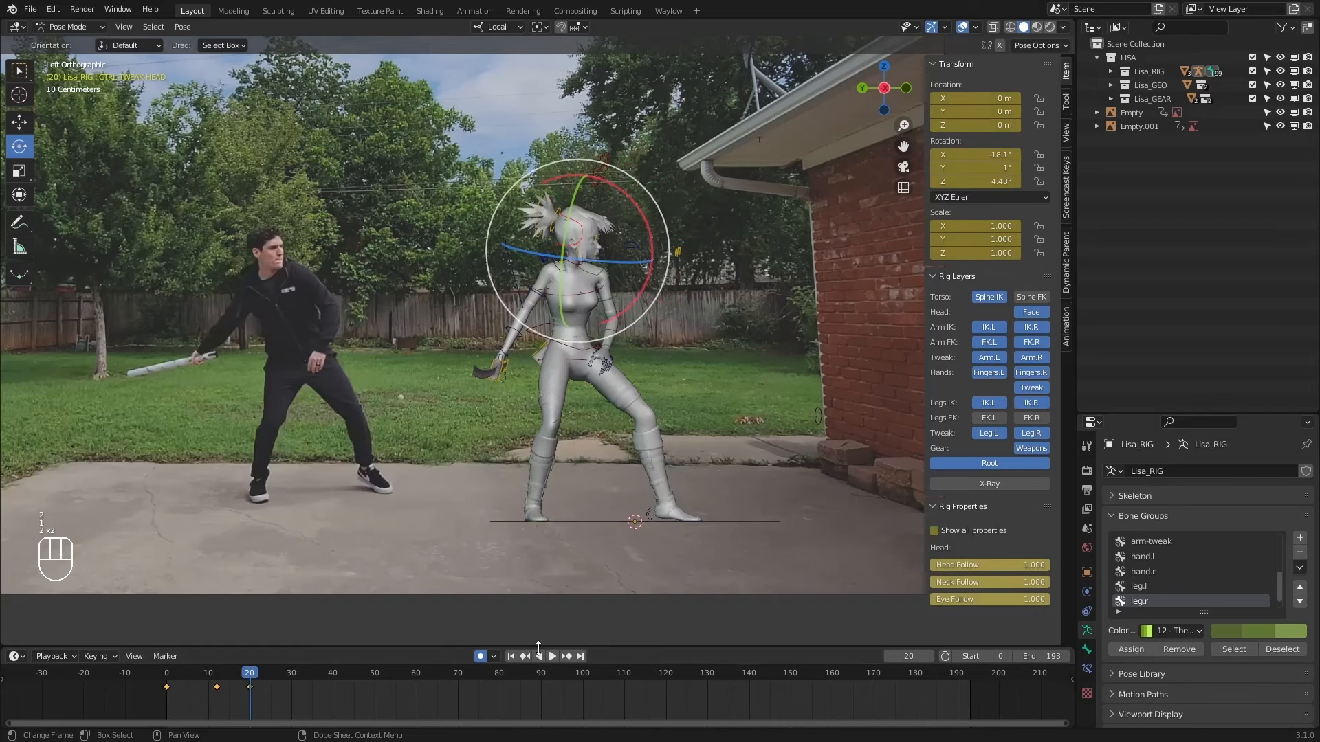
pyautogui.click(553, 657)
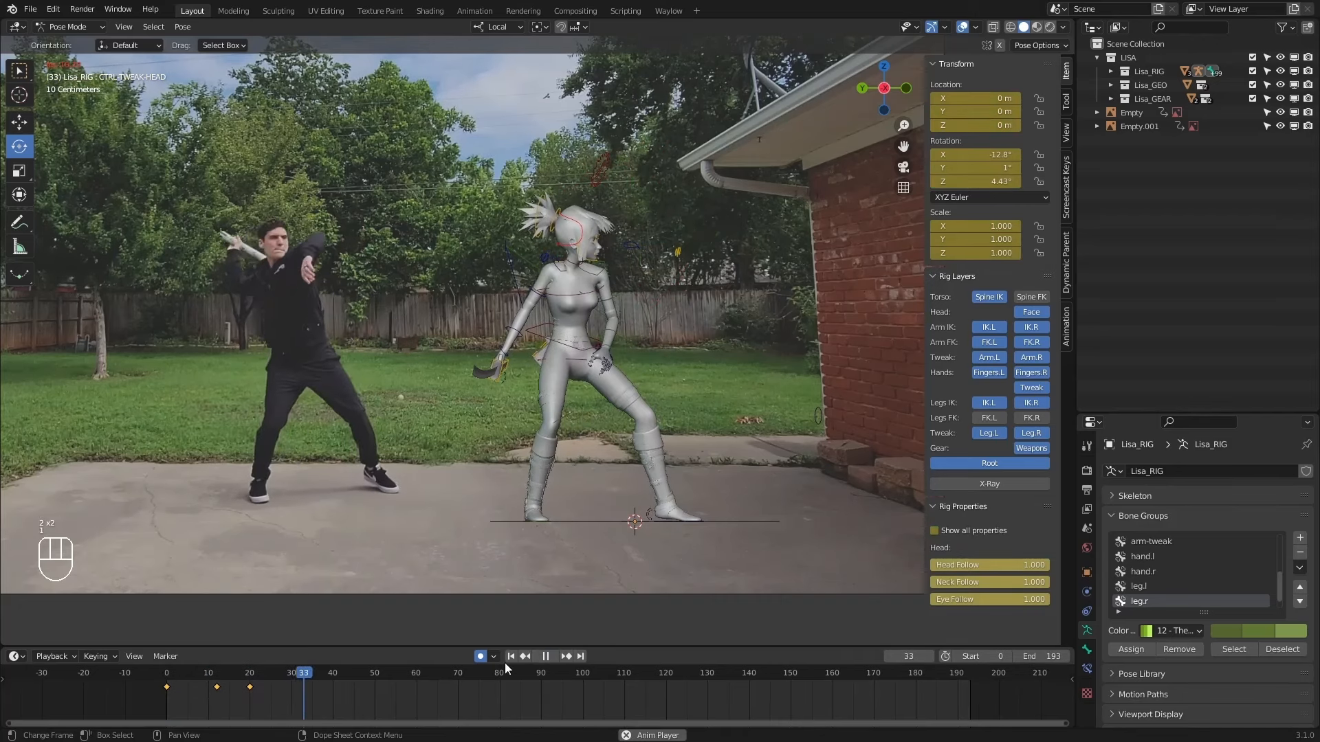
pyautogui.click(546, 657)
# Select every rig control and key the whole character at frame 30.
pyautogui.press('a')
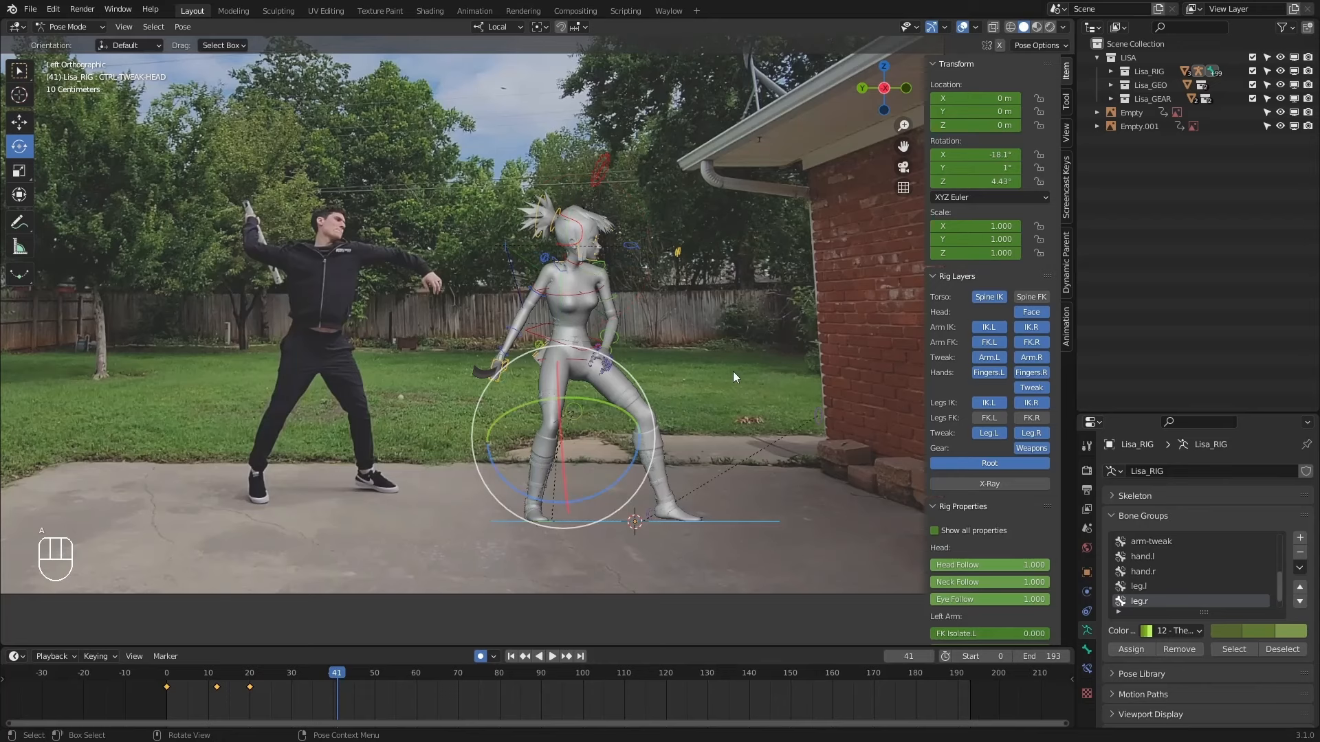
pyautogui.moveTo(319, 674); pyautogui.dragTo(292, 677)
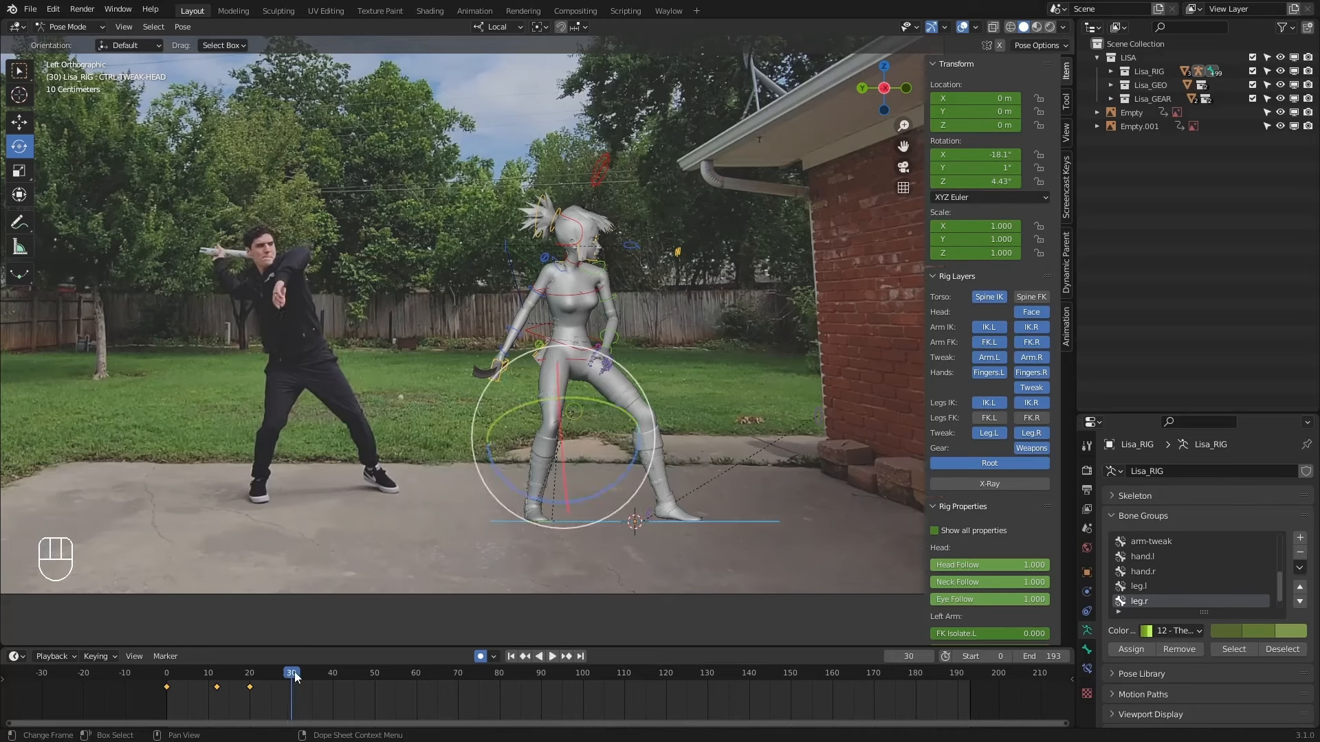
pyautogui.press('i')
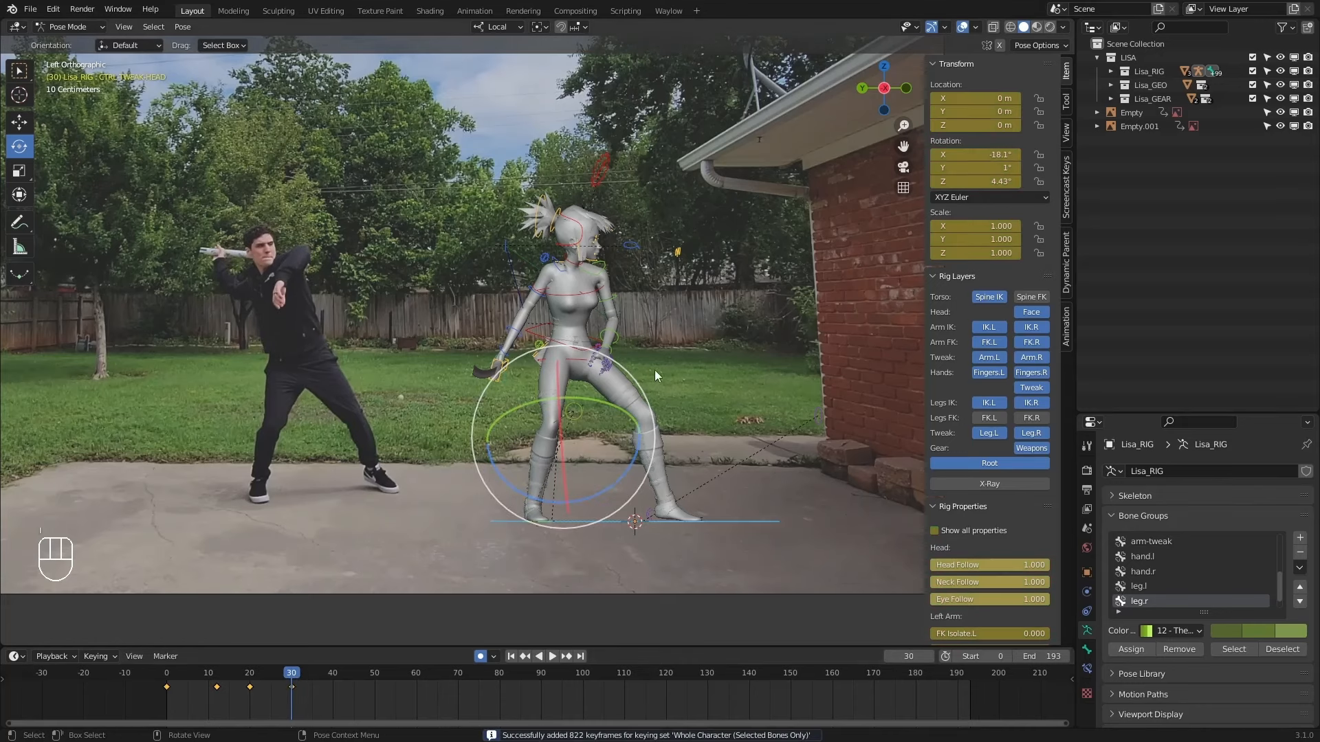
# Rotate the torso control at frame 30 to about X 15.2°, Y -9.5°, Z -37° to follow the side-view reference.
pyautogui.click(581, 349)
pyautogui.press('Down')
pyautogui.press('Down')
pyautogui.press('Up')
pyautogui.press('Up')
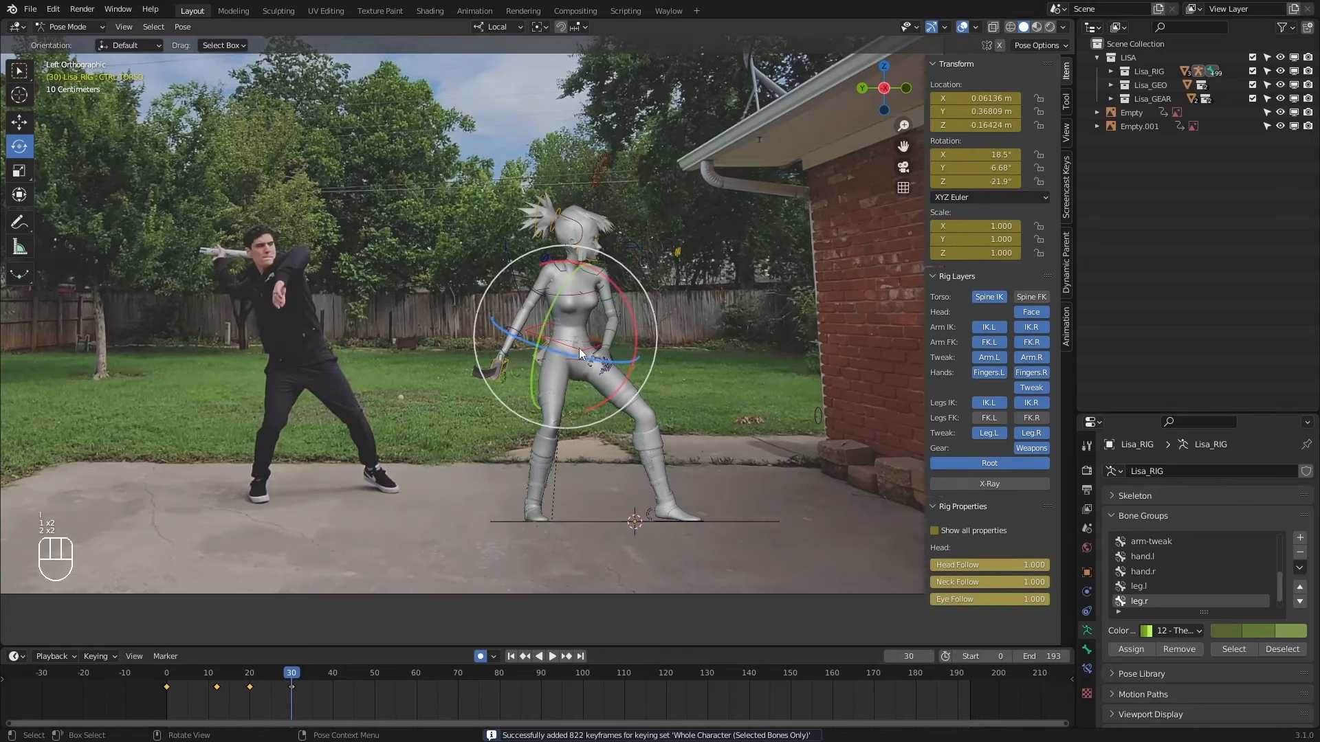
pyautogui.press('w')
pyautogui.press('e')
pyautogui.moveTo(567, 275); pyautogui.dragTo(558, 277)
pyautogui.moveTo(591, 319)
pyautogui.mouseDown()
pyautogui.moveTo(574, 315)
pyautogui.moveTo(582, 300)
pyautogui.moveTo(585, 314)
pyautogui.mouseUp()
# Rotate the chest and left upper arm controls at frame 30 so the left arm extends forward as in the front-view reference.
pyautogui.click(567, 303)
pyautogui.press('KP_1')
pyautogui.click(440, 296)
pyautogui.moveTo(504, 305); pyautogui.dragTo(469, 339)
pyautogui.moveTo(401, 301); pyautogui.dragTo(400, 296)
pyautogui.moveTo(426, 287); pyautogui.dragTo(440, 281)
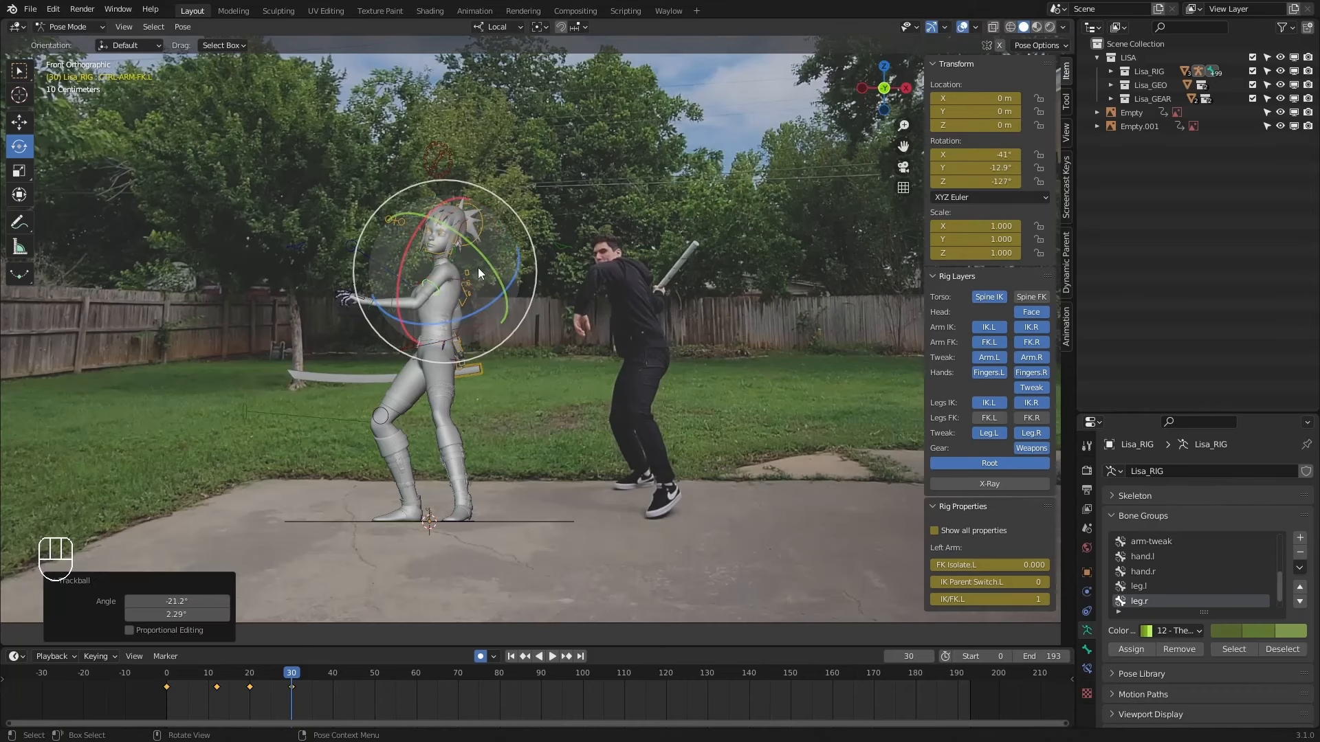
pyautogui.moveTo(473, 237); pyautogui.dragTo(462, 232)
pyautogui.moveTo(430, 292)
pyautogui.mouseDown()
pyautogui.moveTo(462, 281)
pyautogui.moveTo(444, 263)
pyautogui.moveTo(440, 289)
pyautogui.mouseUp()
# Rotate the head control at frame 30 to about X -13°, Y -0.4°, Z 14.9° and compare with frame 20.
pyautogui.click(451, 294)
pyautogui.click(479, 223)
pyautogui.moveTo(467, 268)
pyautogui.mouseDown()
pyautogui.moveTo(482, 294)
pyautogui.moveTo(469, 283)
pyautogui.mouseUp()
pyautogui.press('Down')
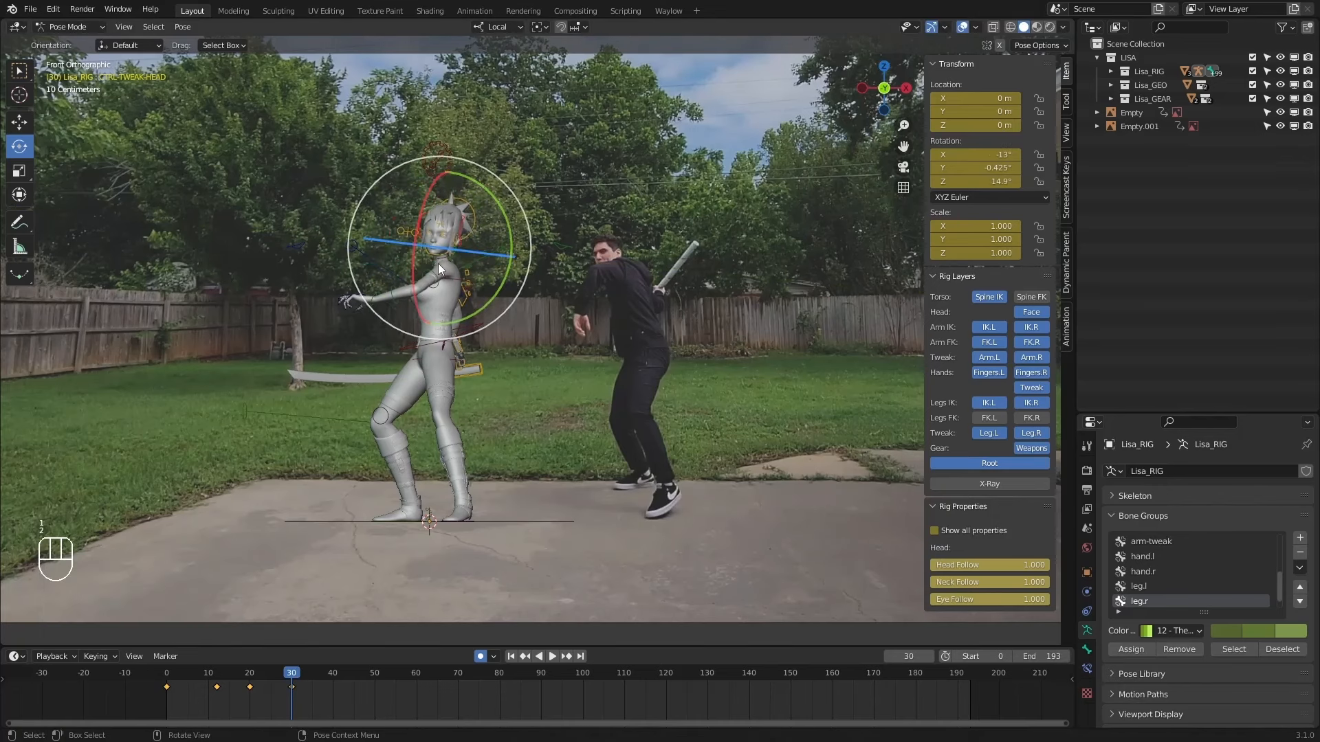
pyautogui.press('2')
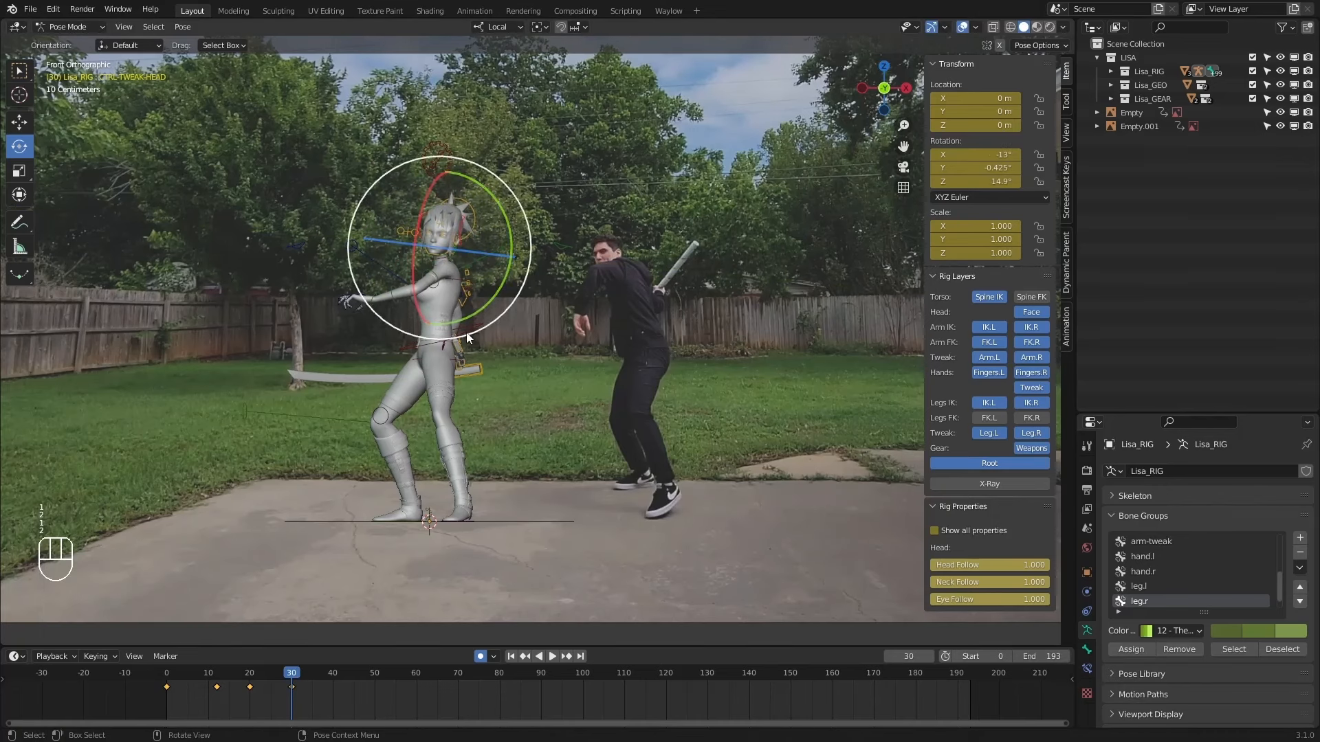
# Move the torso control about 0.028 m along global X at frame 20 and compare the neighbouring poses.
pyautogui.click(470, 330)
pyautogui.press('1')
pyautogui.press('1')
pyautogui.press('2')
pyautogui.press('w')
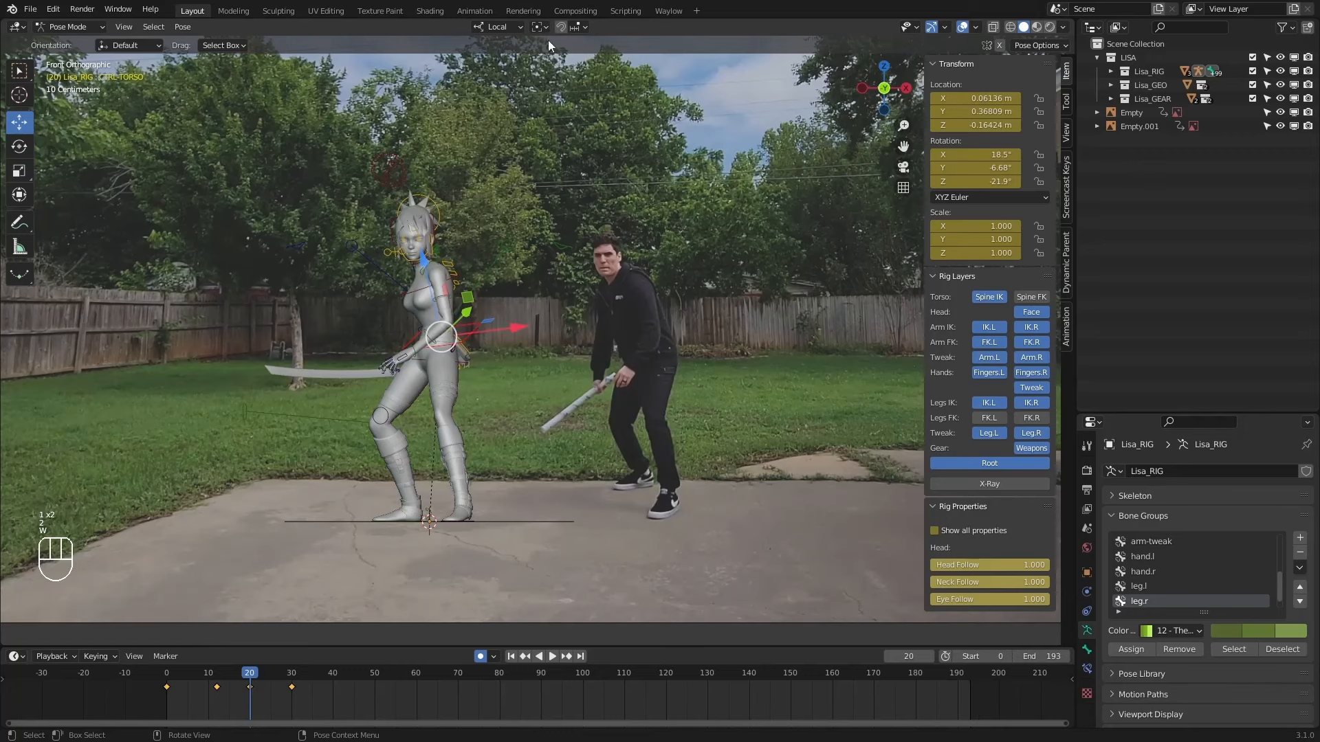
pyautogui.press('g')
pyautogui.press('x')
pyautogui.press('x')
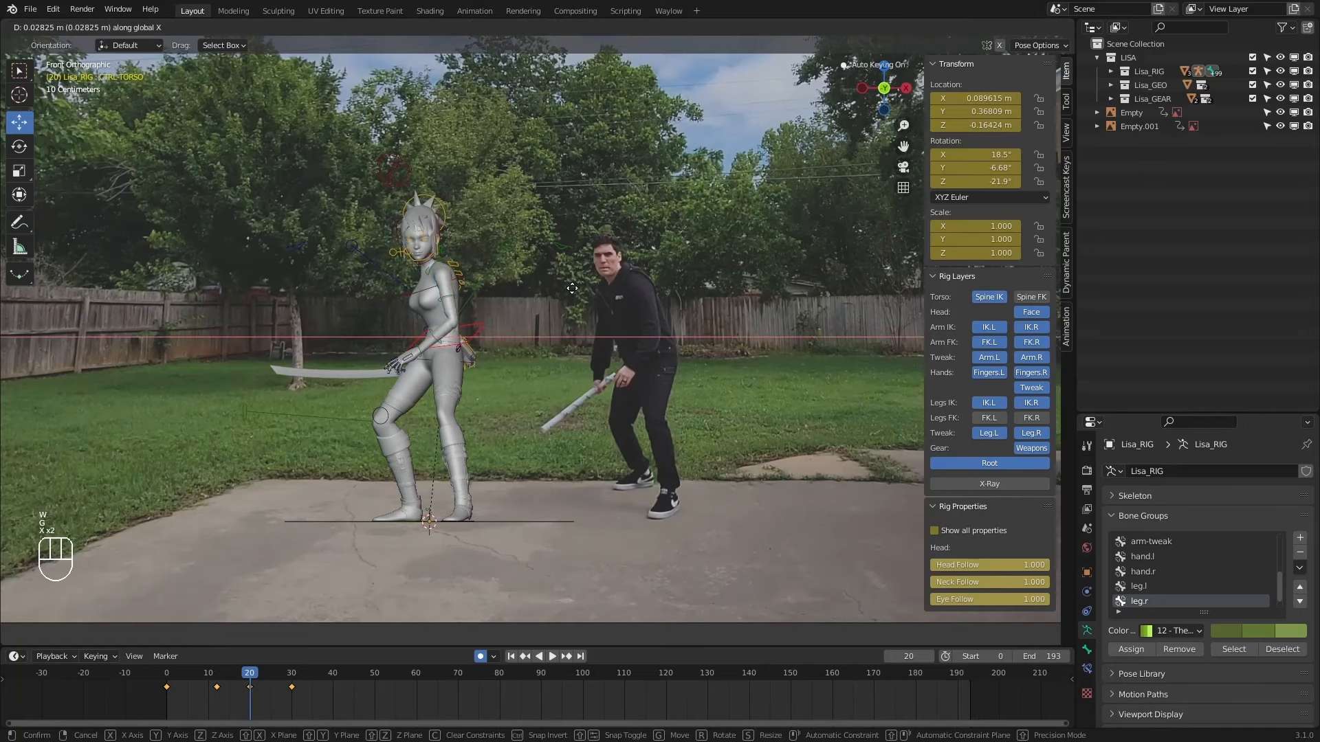
pyautogui.click(566, 288)
pyautogui.press('1')
pyautogui.press('1')
pyautogui.press('2')
pyautogui.press('2')
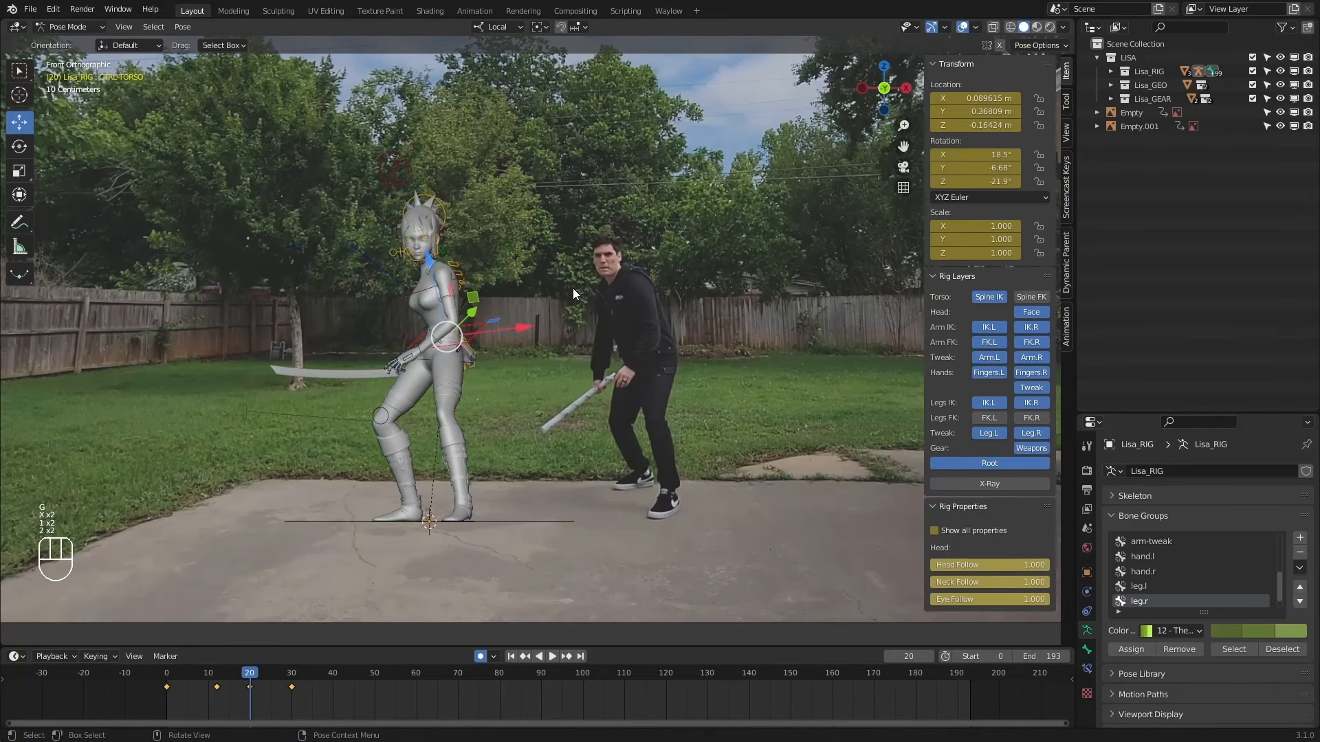
# Move the torso control about 0.011 m along global X at frame 30 and compare it with the earlier key poses.
pyautogui.press('2')
pyautogui.press('g')
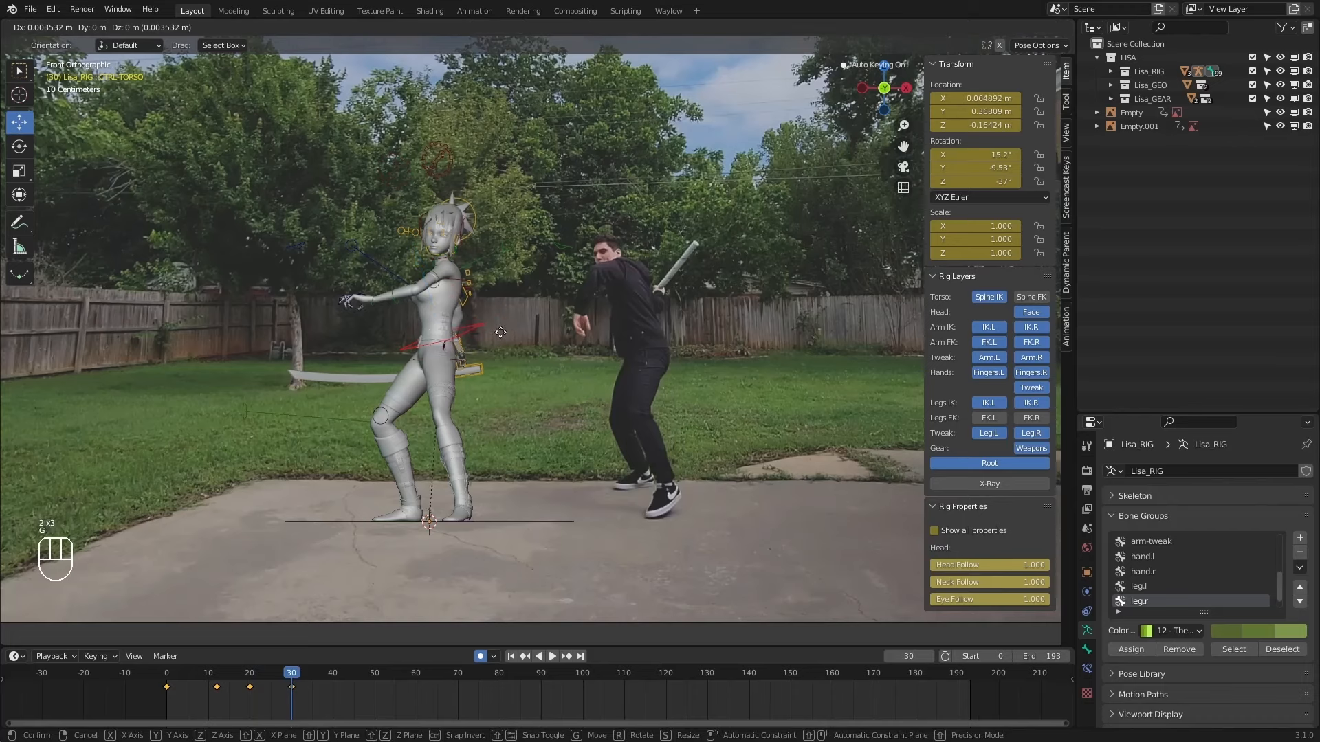
pyautogui.press('g')
pyautogui.press('x')
pyautogui.press('x')
pyautogui.click(443, 472)
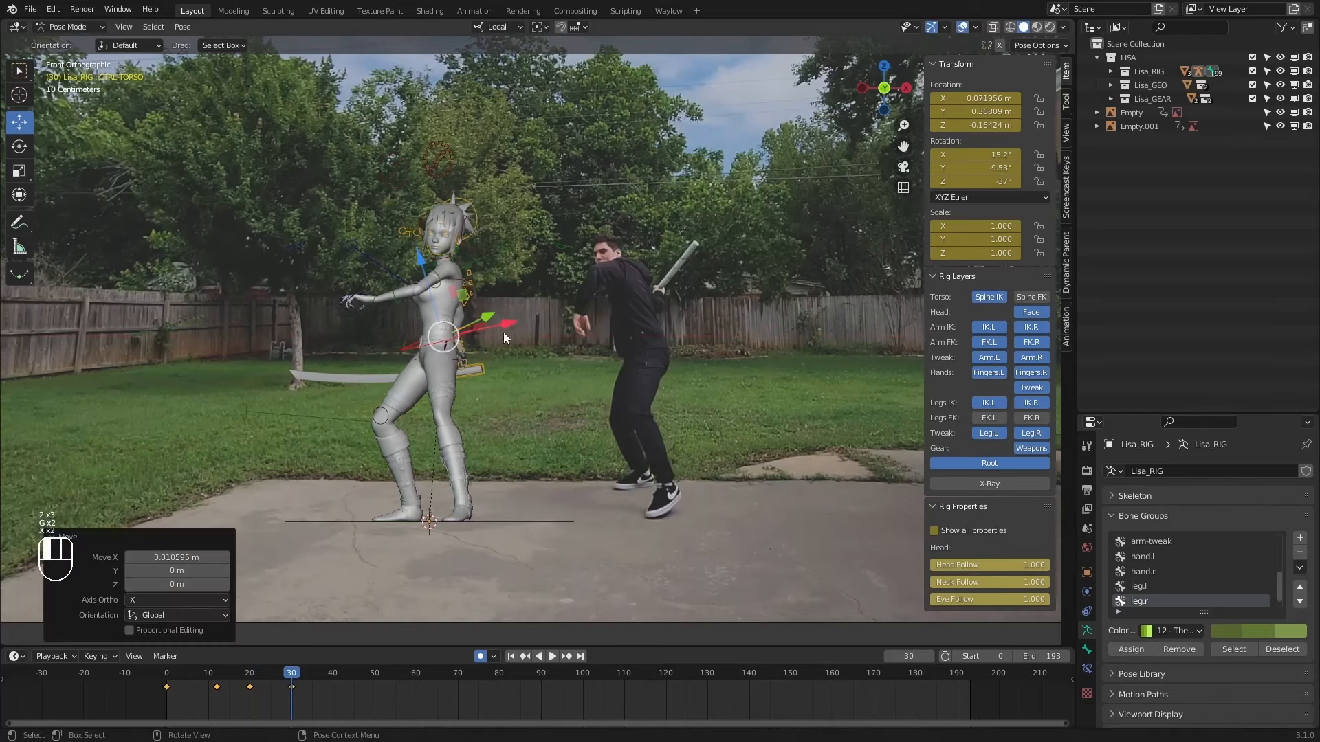
pyautogui.press('1')
pyautogui.press('1')
pyautogui.press('1')
pyautogui.press('2')
pyautogui.press('2')
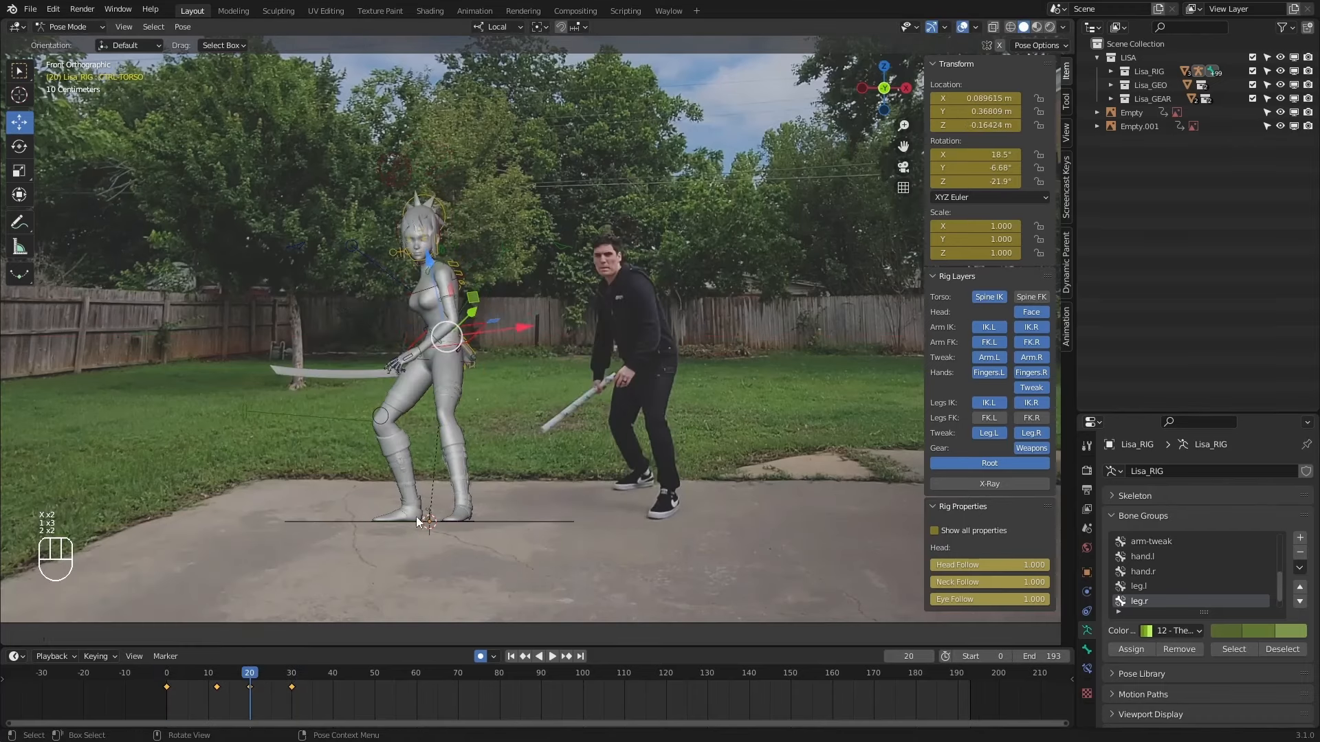
# Move the right foot IK control about 0.062 m along its local Y axis at frame 12.
pyautogui.press('1')
pyautogui.press('1')
pyautogui.moveTo(439, 466); pyautogui.dragTo(510, 538, button='middle')
pyautogui.press('2')
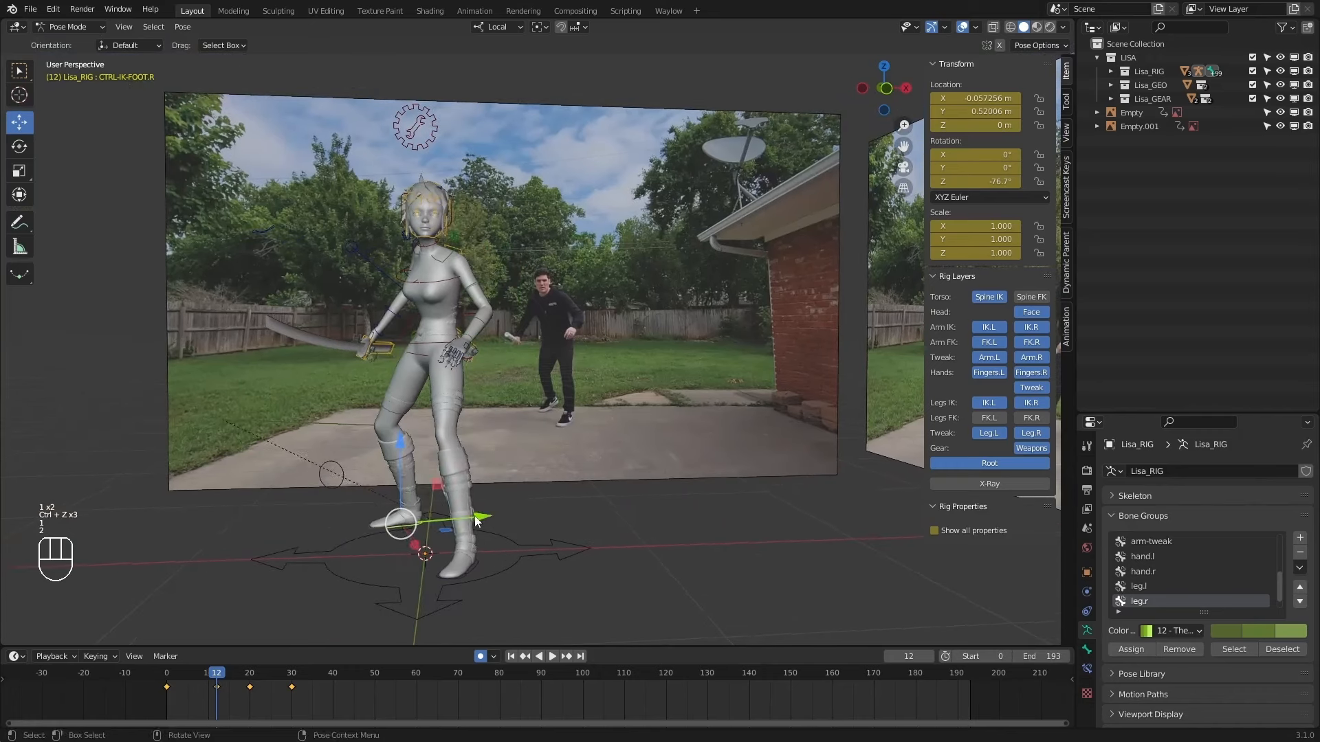
pyautogui.moveTo(482, 516); pyautogui.dragTo(492, 523)
pyautogui.press('KP_1')
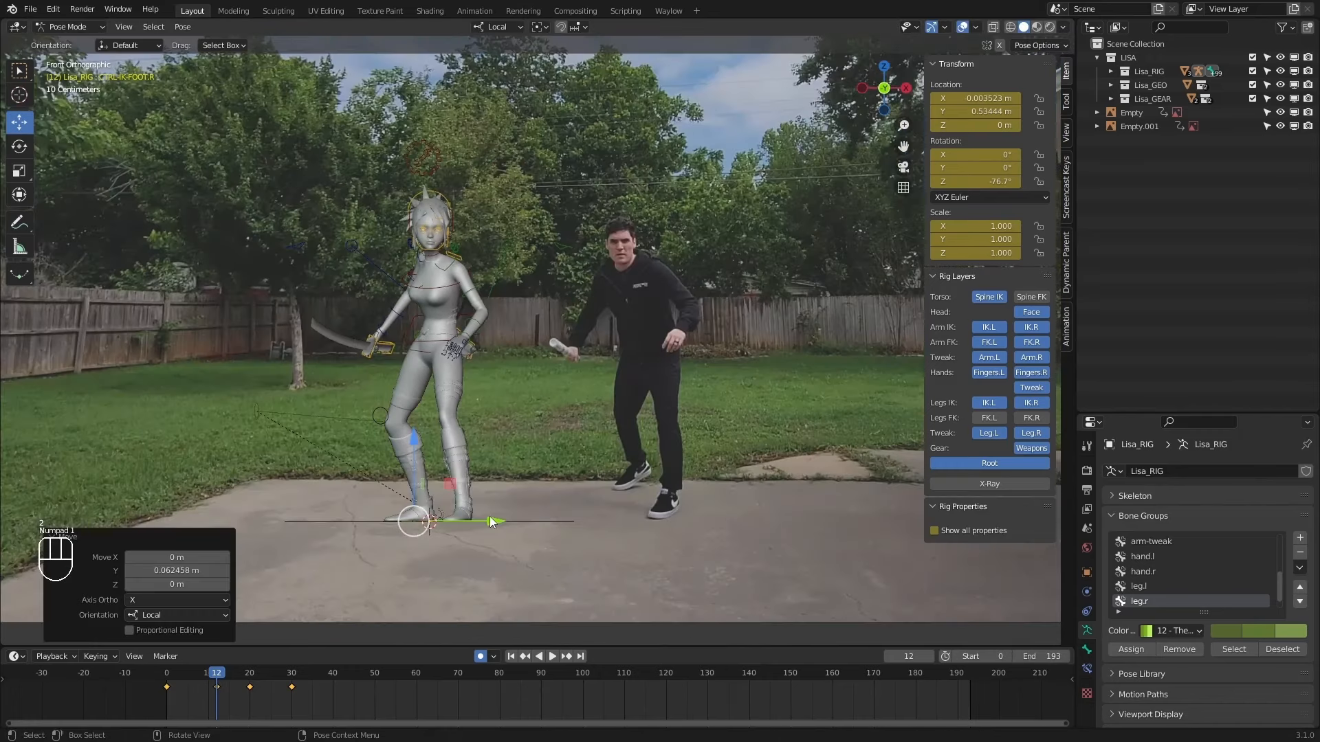
# Compare the right foot's placement across frames 0, 12 and 20 against the front-view reference.
pyautogui.press('Down')
pyautogui.press('Up')
pyautogui.press('Up')
pyautogui.press('Down')
pyautogui.press('Down')
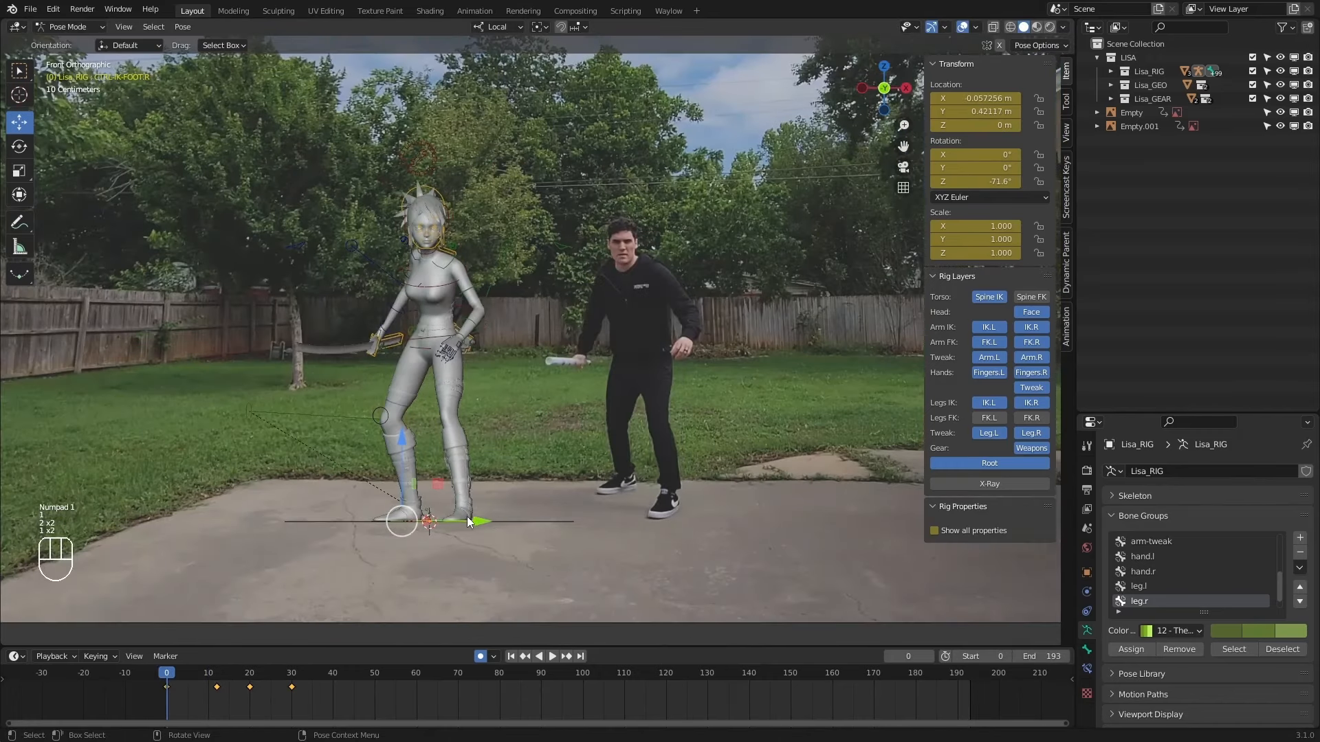
pyautogui.press('Up')
pyautogui.press('Up')
pyautogui.press('Down')
pyautogui.press('Down')
pyautogui.press('Up')
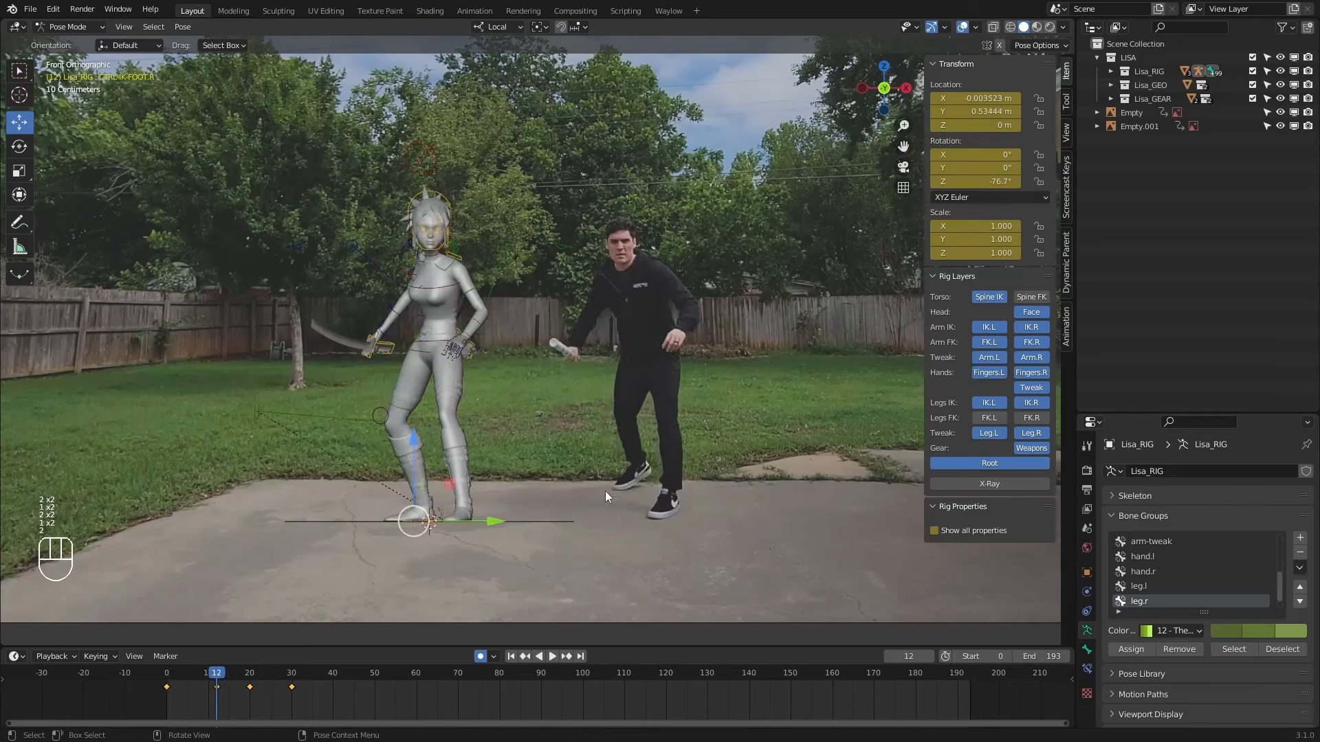
pyautogui.press('Down')
pyautogui.press('Up')
pyautogui.press('Up')
pyautogui.press('Down')
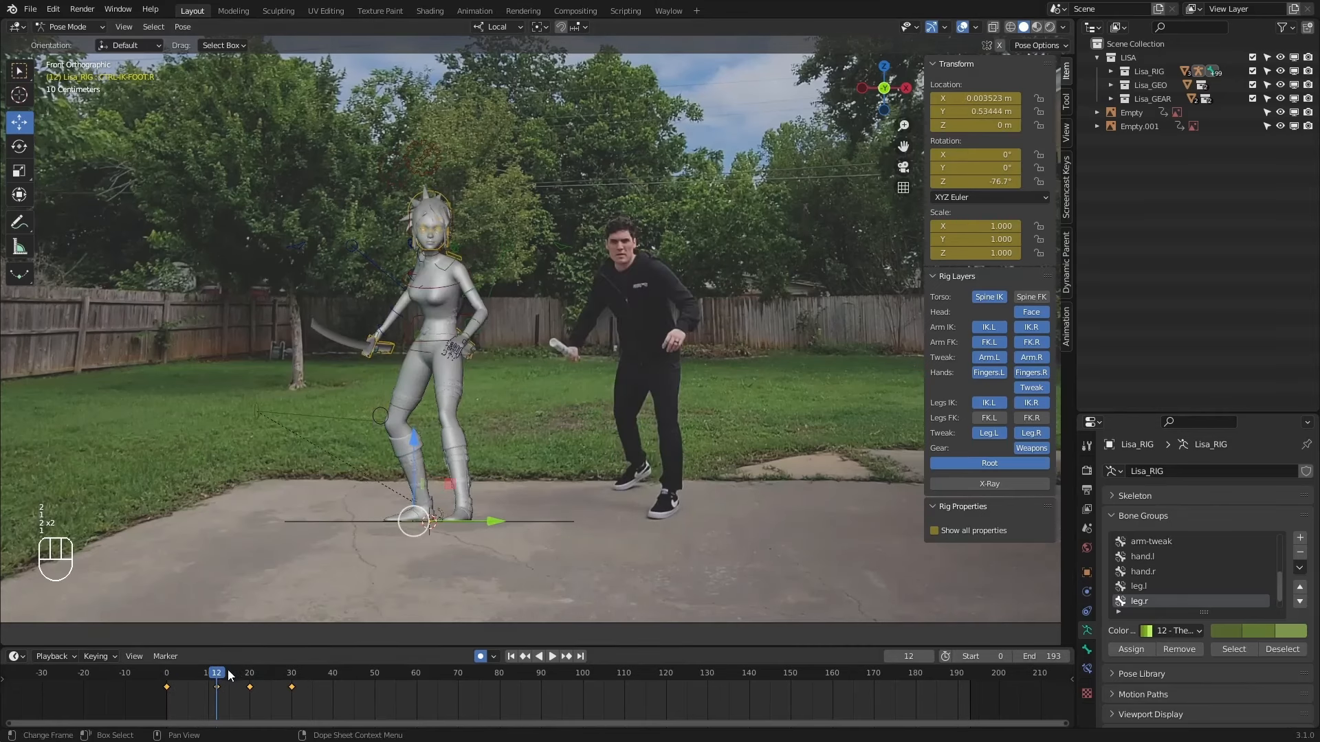
# Copy the right foot control's keyframe from frame 12 and paste it onto the other key poses.
pyautogui.hotkey('ctrl', 'c')
pyautogui.press('Up')
pyautogui.press('Up')
pyautogui.press('Down')
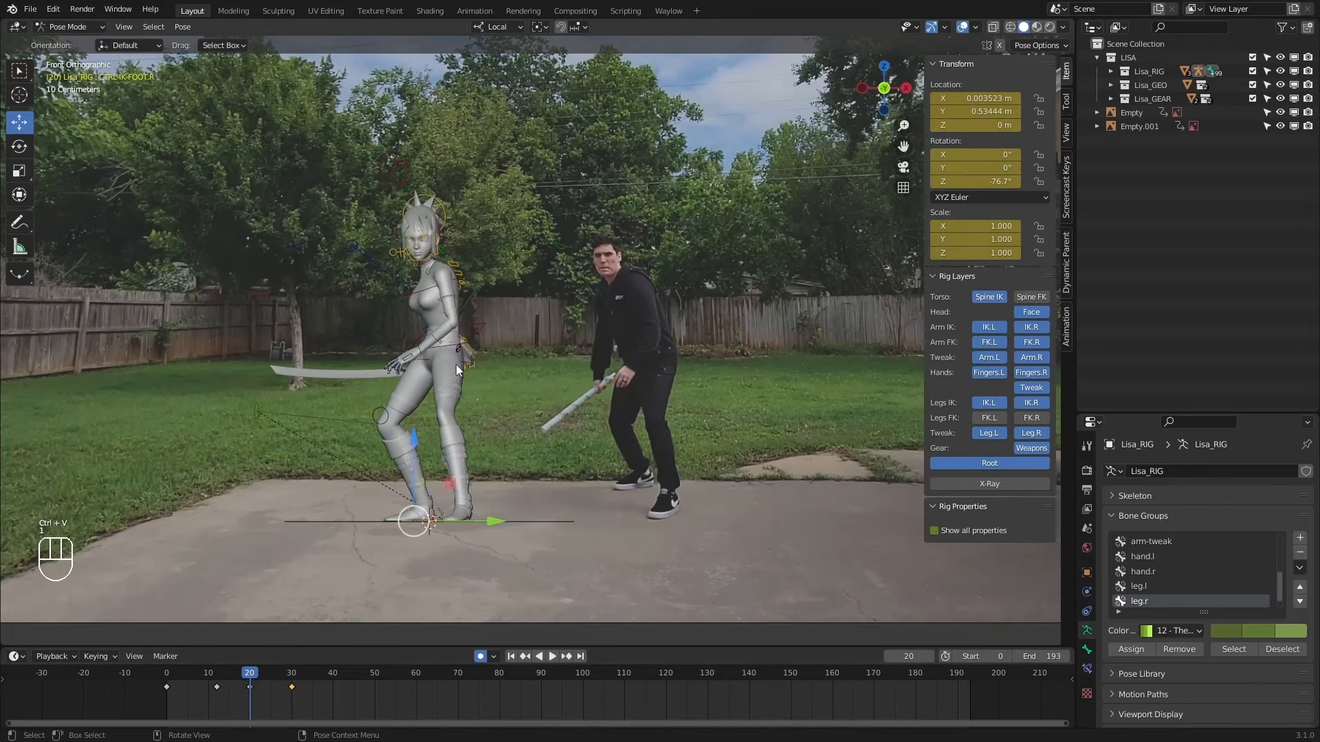
# Refine the arms at frame 30 from the side view, rotating the right upper arm control 16.3° about local X.
pyautogui.press('Up')
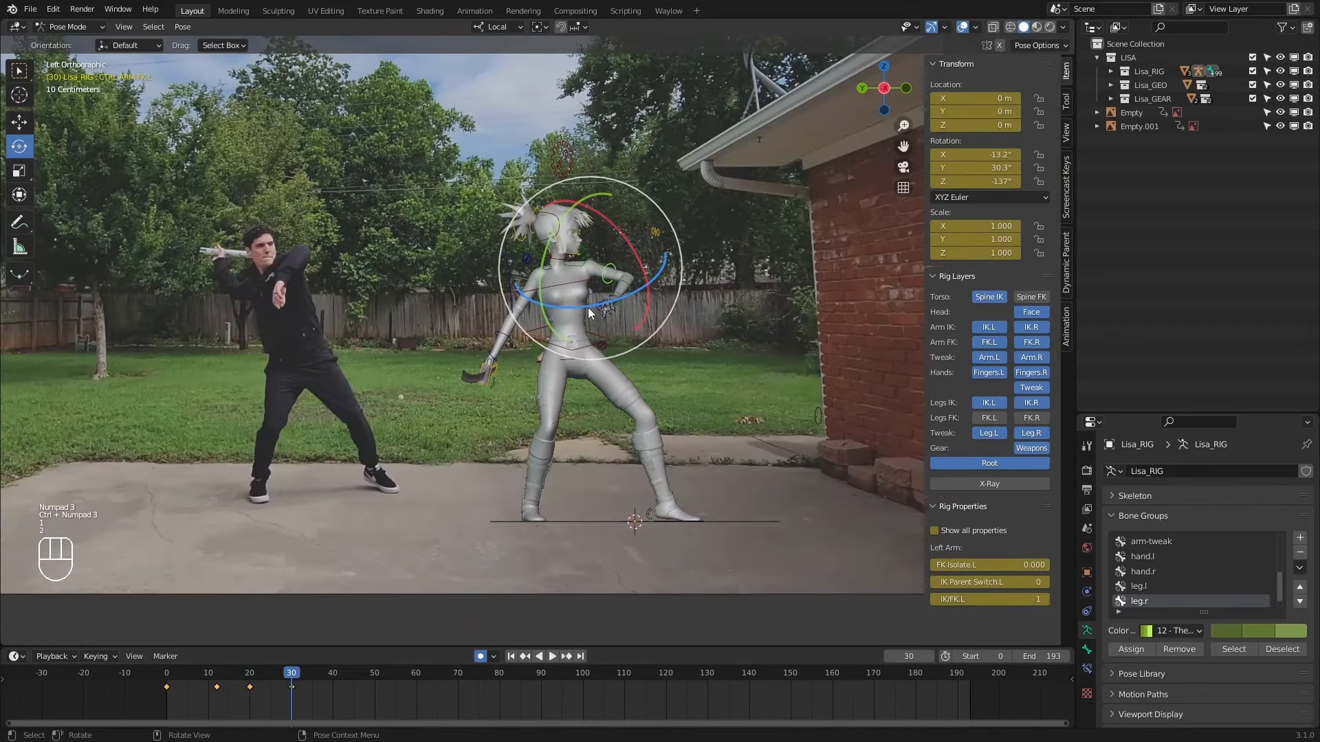
pyautogui.moveTo(560, 321); pyautogui.dragTo(540, 323)
pyautogui.moveTo(608, 260); pyautogui.dragTo(608, 282)
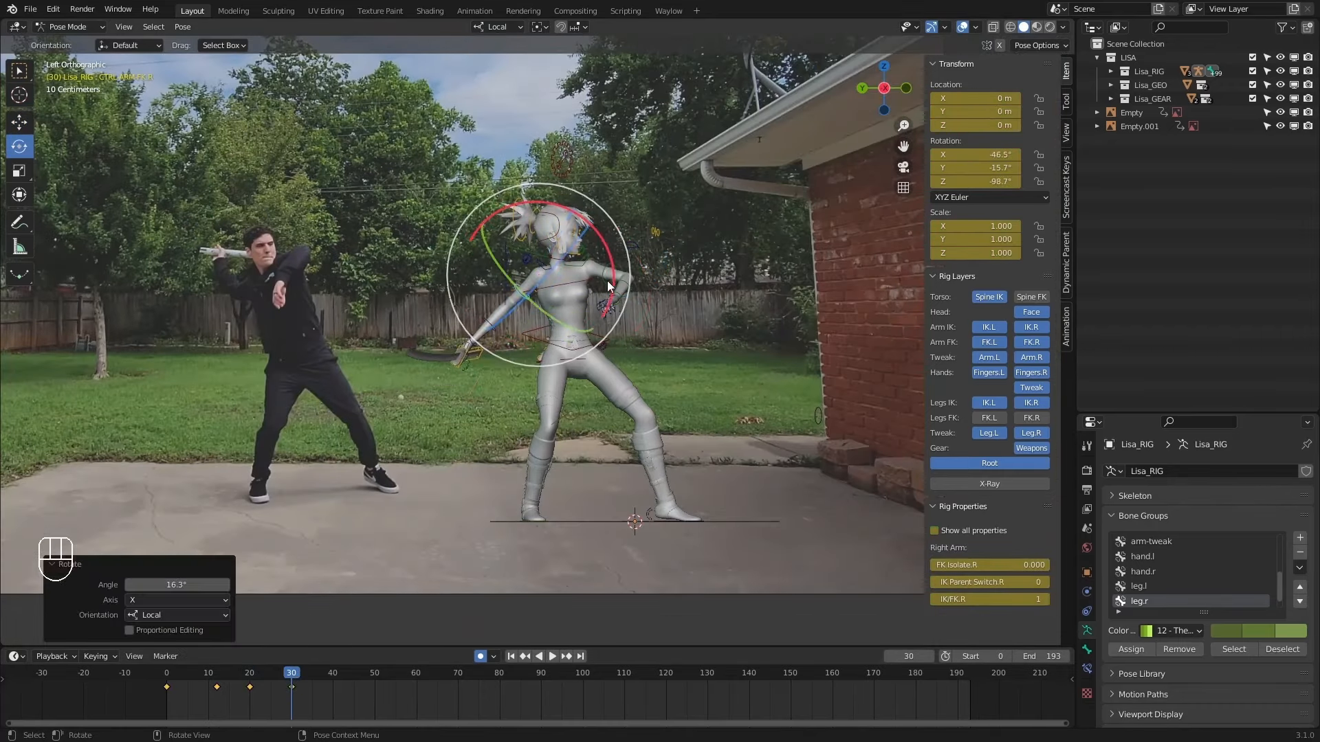
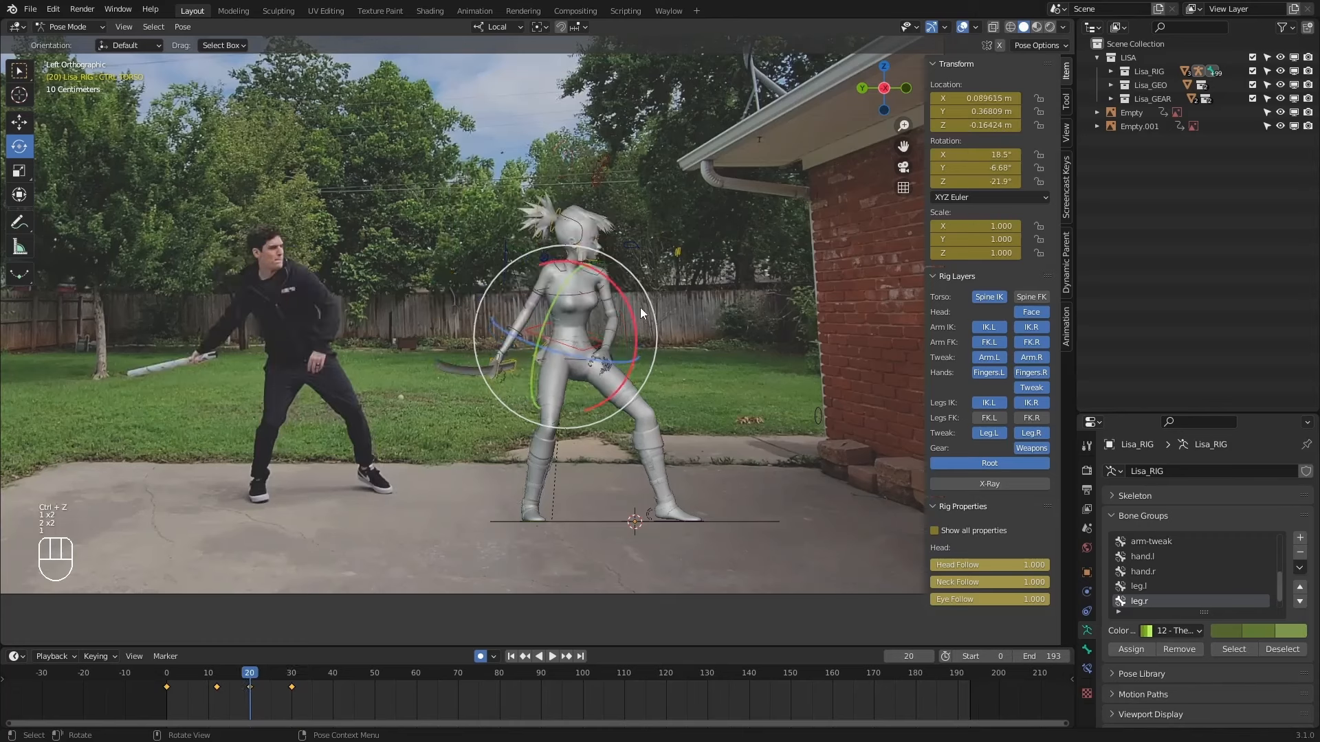
# Rotate the torso control about its local X axis at frame 30 to an X rotation of 9.02°, checking against frame 20.
pyautogui.press('2')
pyautogui.press('1')
pyautogui.press('1')
pyautogui.press('2')
pyautogui.press('2')
pyautogui.moveTo(641, 294); pyautogui.dragTo(627, 274)
pyautogui.moveTo(292, 675)
pyautogui.mouseDown()
pyautogui.moveTo(247, 676)
pyautogui.moveTo(293, 679)
pyautogui.mouseUp()
pyautogui.press('1')
pyautogui.press('2')
# Switch the transform orientation to Global and lower the torso control along Z to -0.19956 m at frame 30.
pyautogui.click(577, 349)
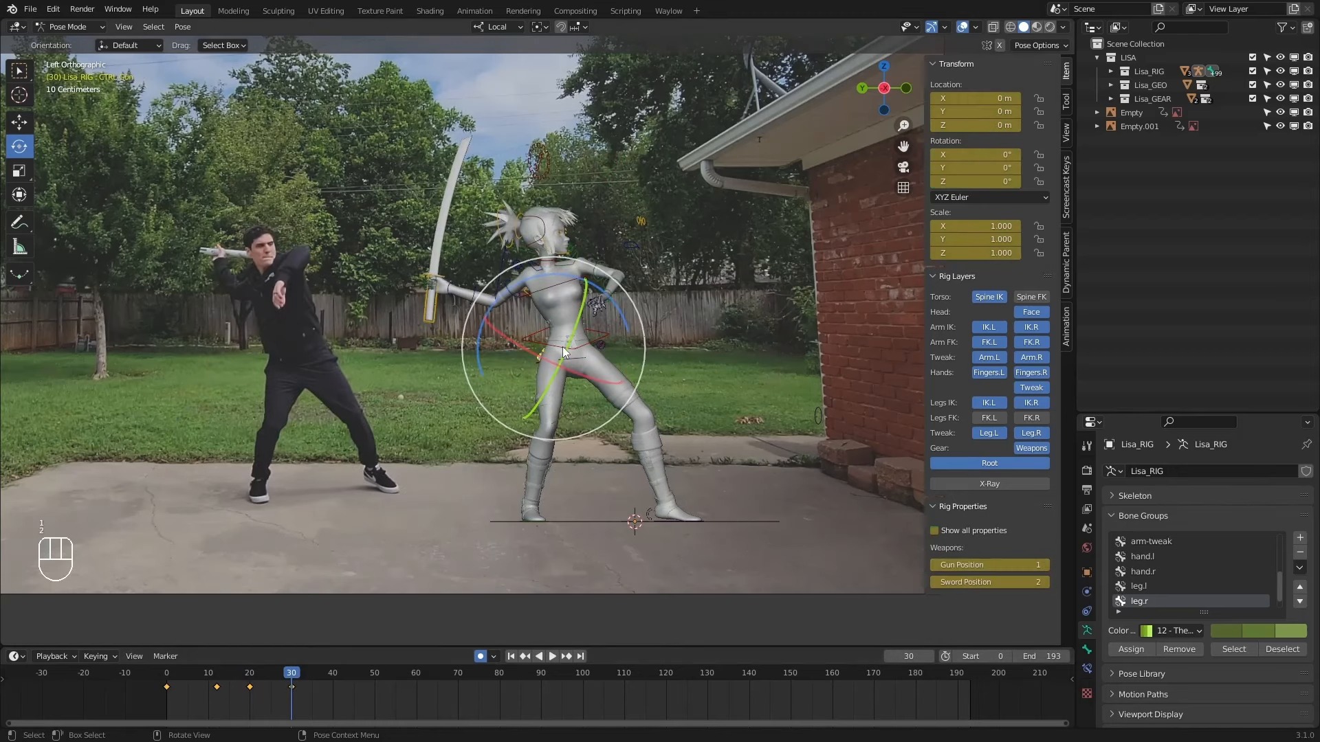
pyautogui.press('1')
pyautogui.press('1')
pyautogui.press('2')
pyautogui.click(582, 349)
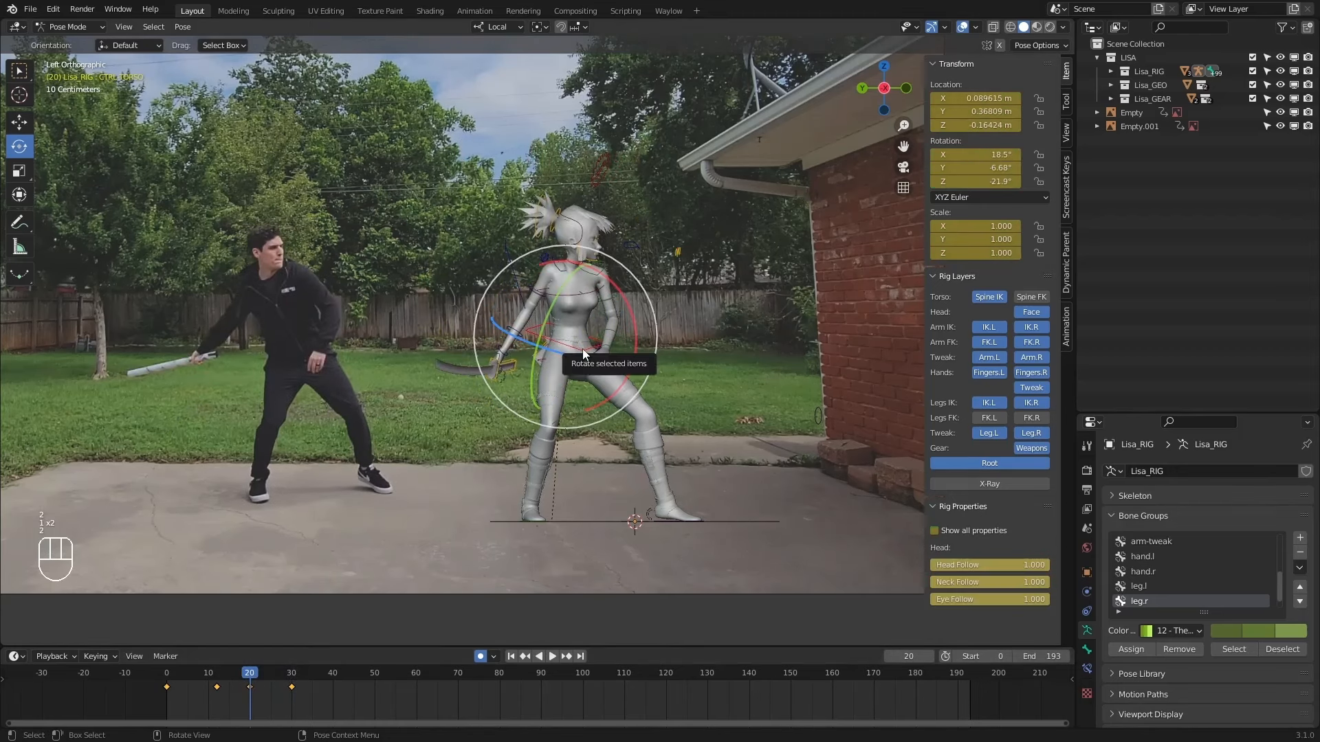
pyautogui.press('w')
pyautogui.press('2')
pyautogui.click(497, 27)
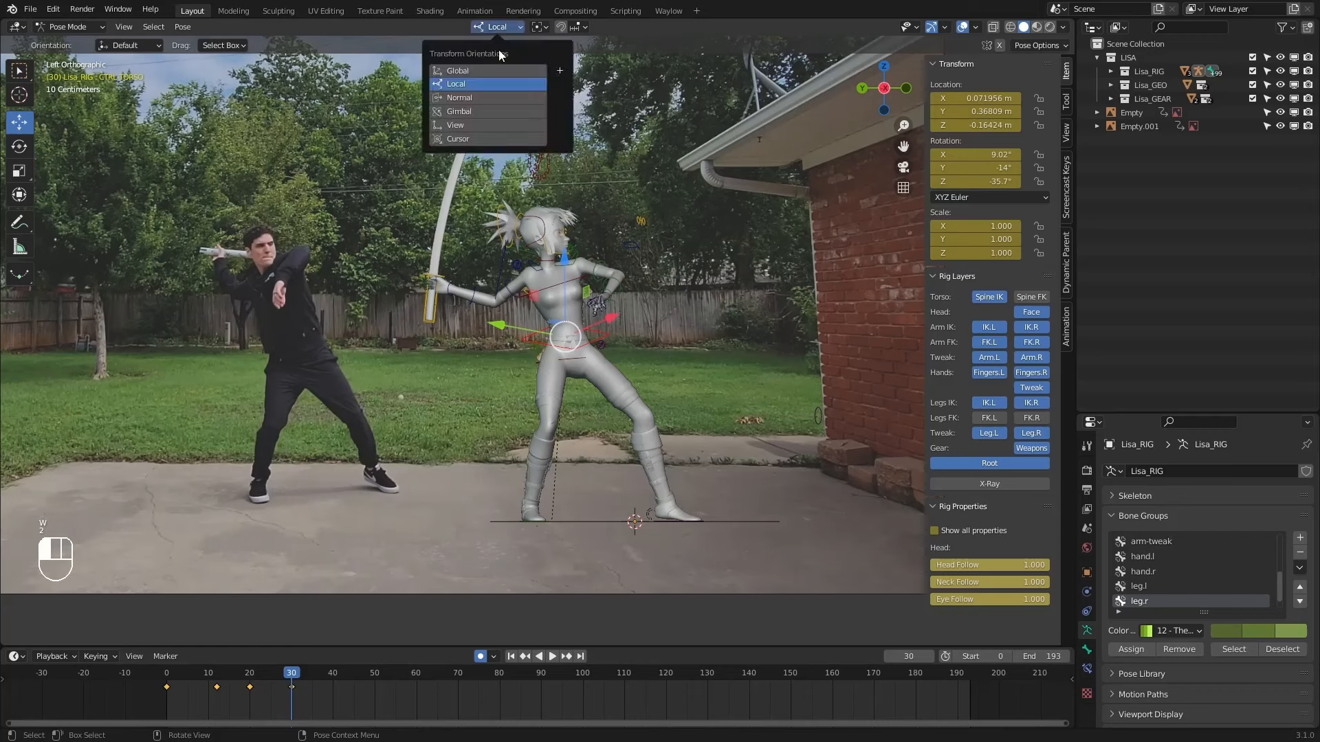
pyautogui.click(495, 75)
pyautogui.click(570, 294)
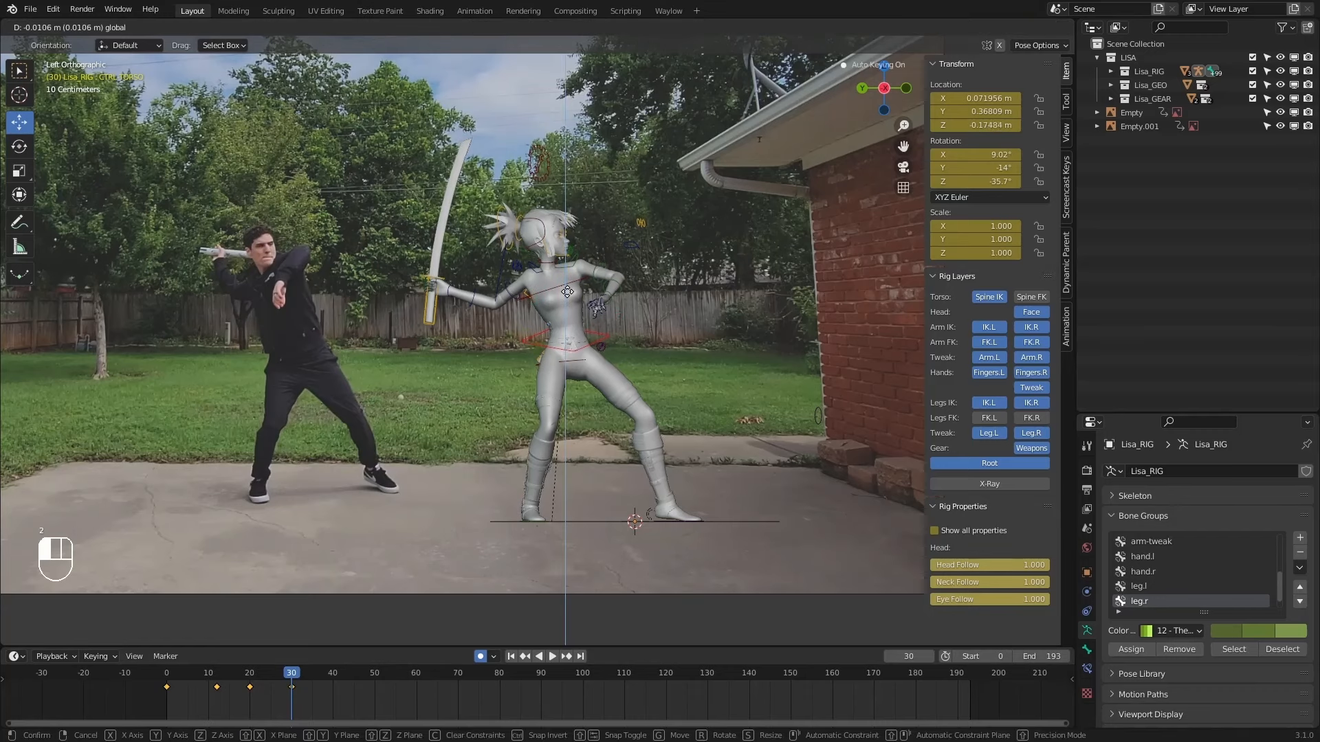
# Compare the character's body height between frames 20 and 30 against the side-view reference.
pyautogui.press('1')
pyautogui.press('2')
pyautogui.press('1')
pyautogui.press('1')
pyautogui.press('2')
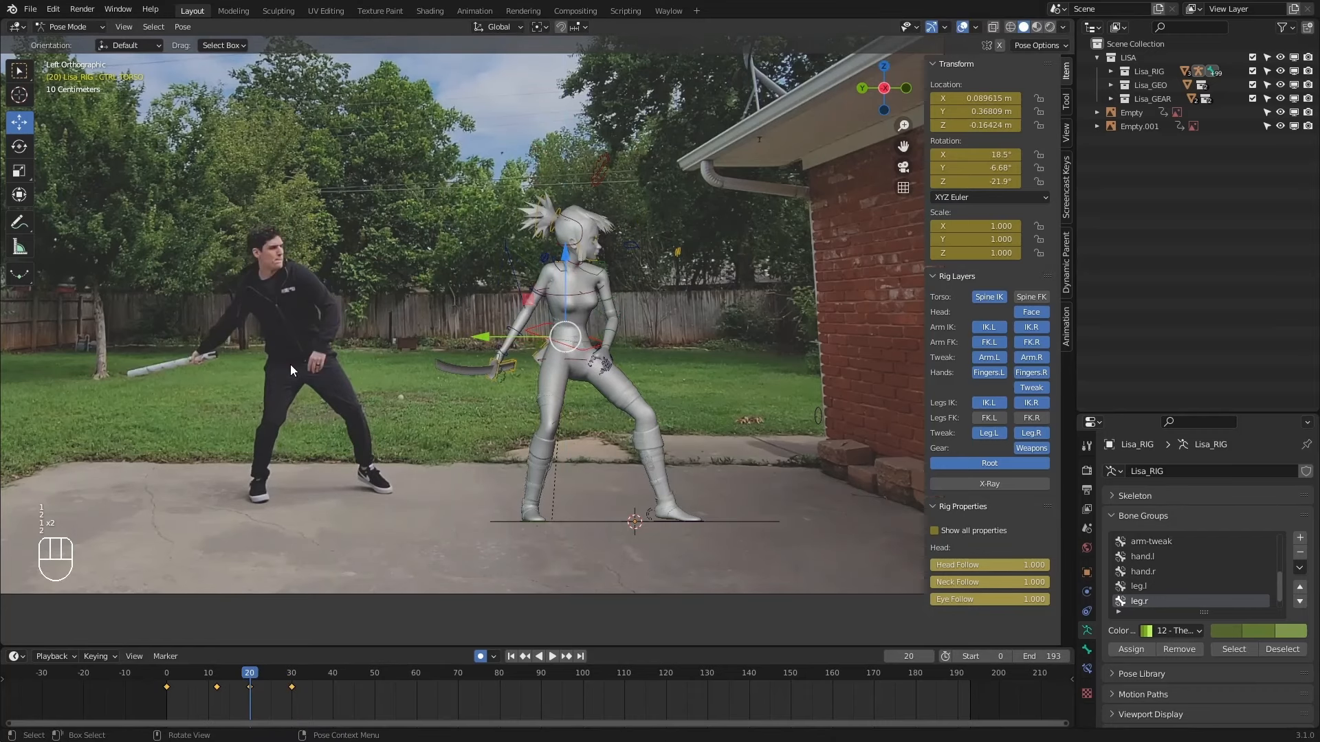
pyautogui.press('2')
pyautogui.press('1')
pyautogui.press('2')
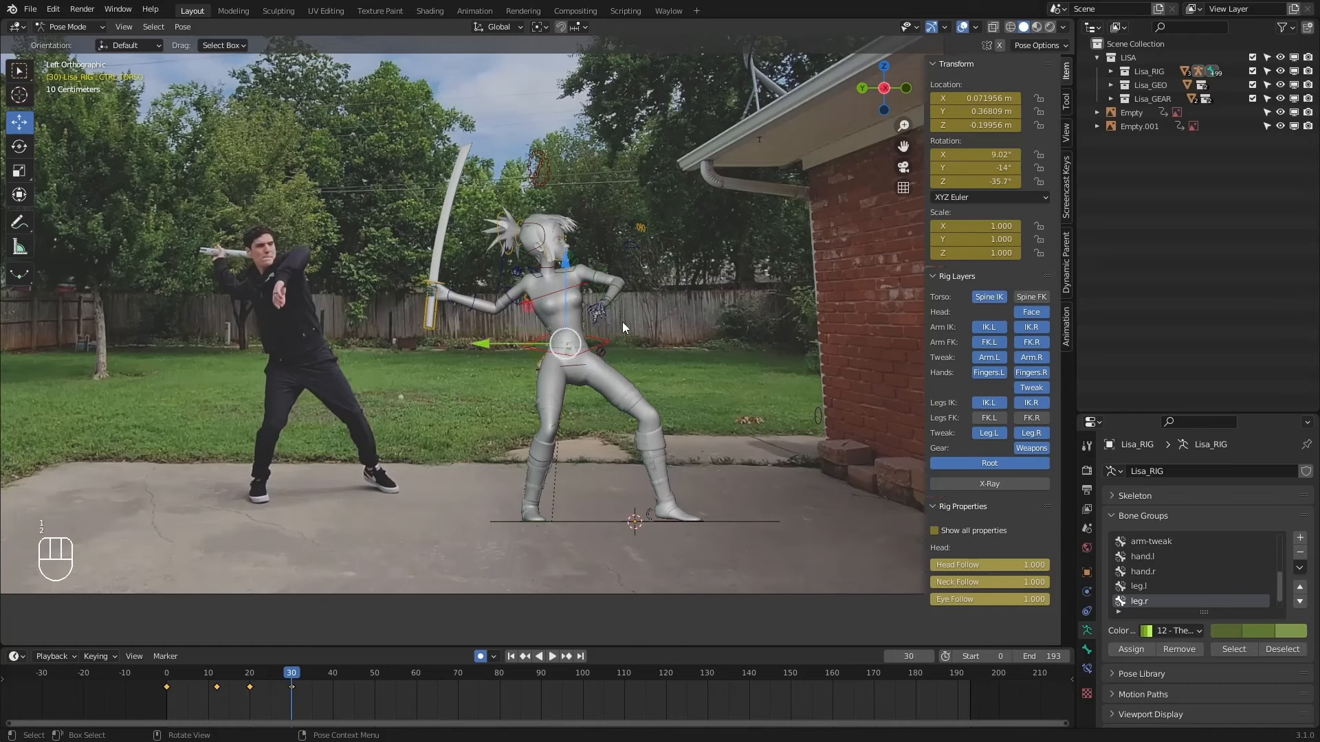
# Rotate the chest control 3.02° about the global X axis at frame 30, checking it against frame 20.
pyautogui.press('e')
pyautogui.click(552, 298)
pyautogui.click(552, 298)
pyautogui.press('1')
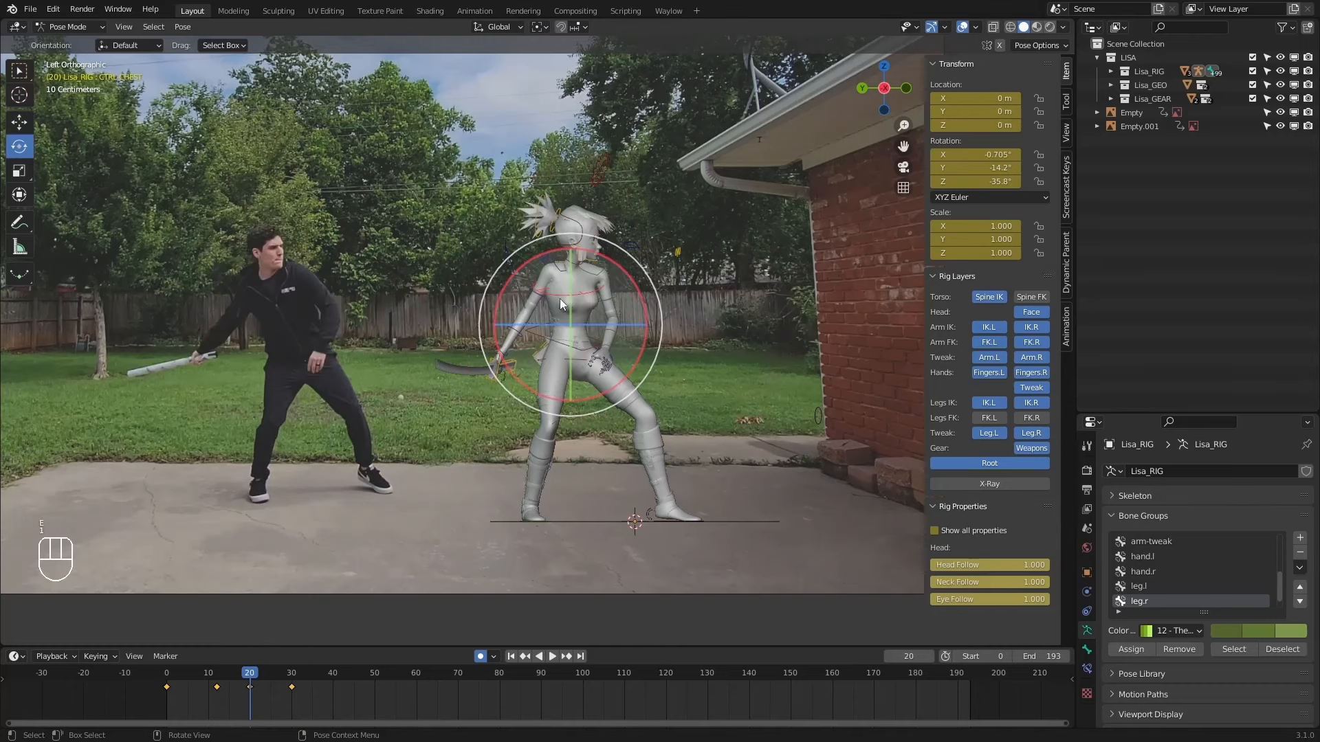
pyautogui.press('2')
pyautogui.press('e')
pyautogui.click(563, 279)
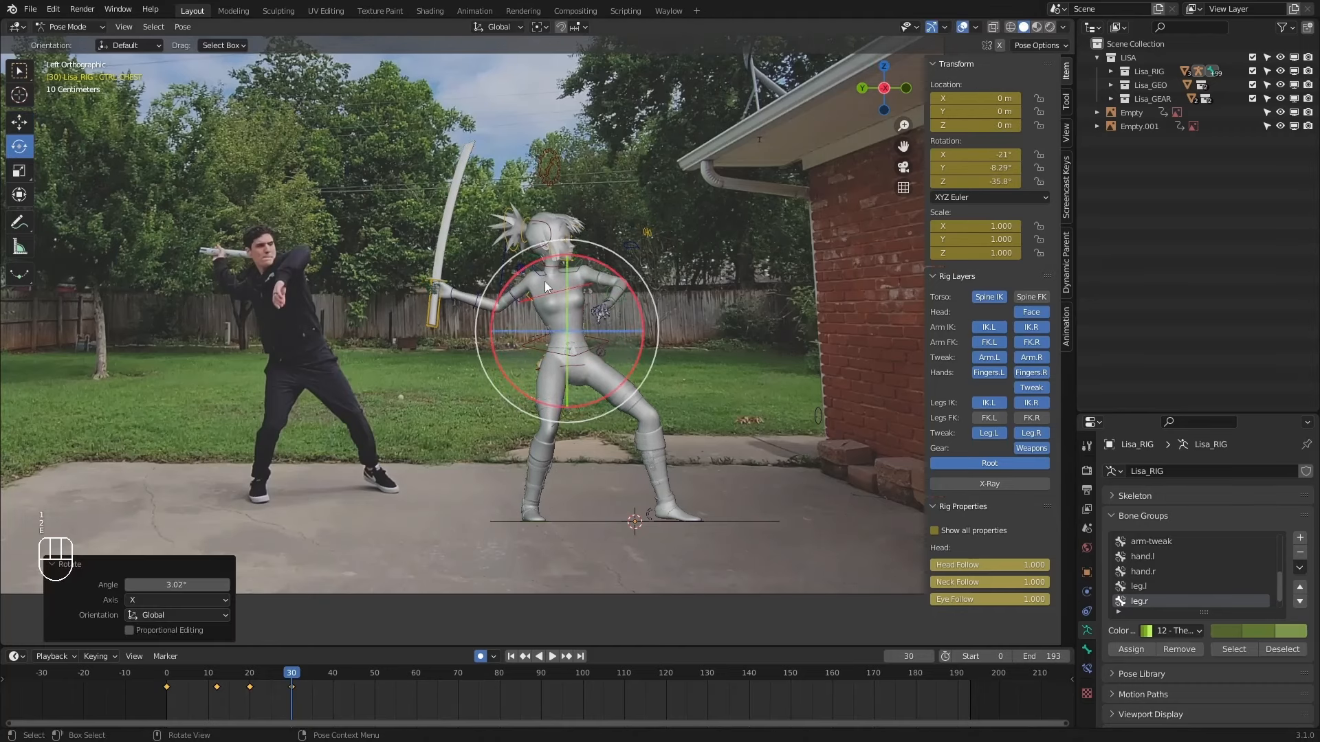
# Play the animation from frame 0 and compare the motion with the front-view and side-view references.
pyautogui.click(597, 342)
pyautogui.scroll(-1, 574, 344)
pyautogui.press('space')
pyautogui.press('KP_1')
pyautogui.press('KP_3')
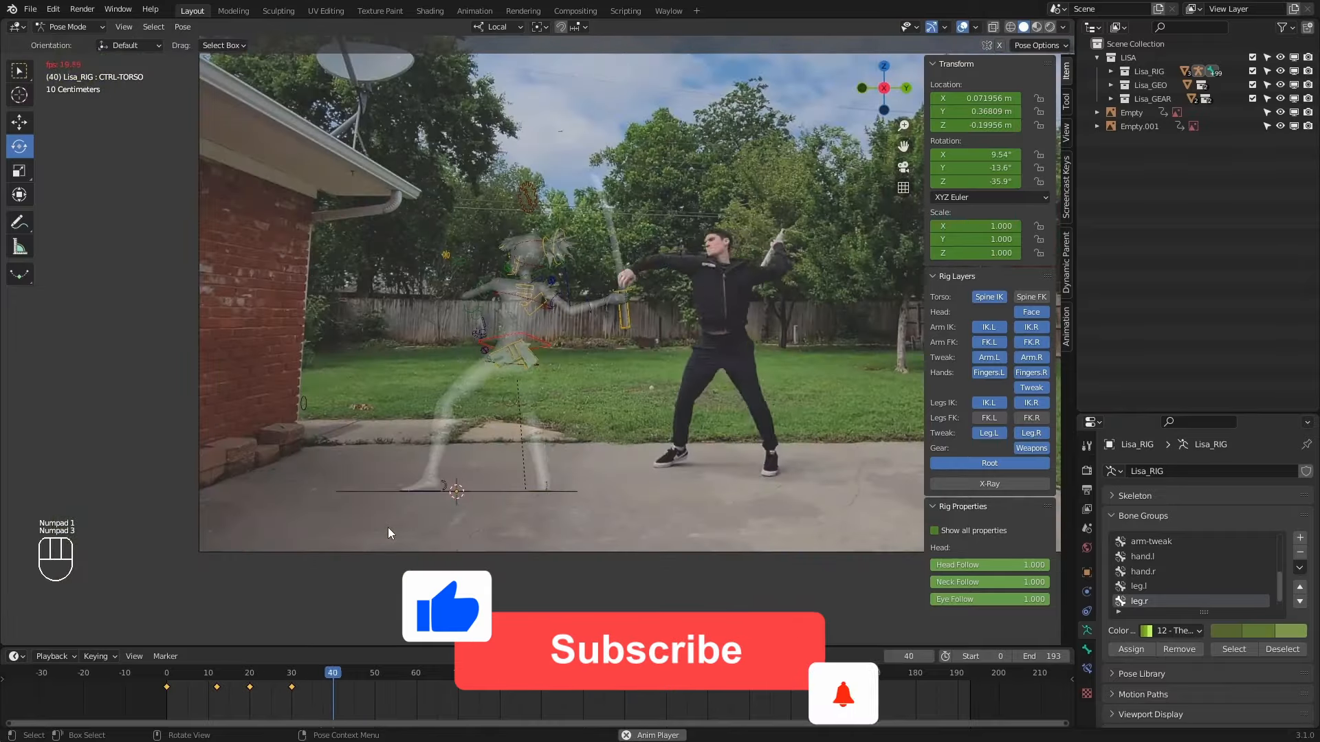
pyautogui.press('ctrl+KP_3')
pyautogui.click(167, 674)
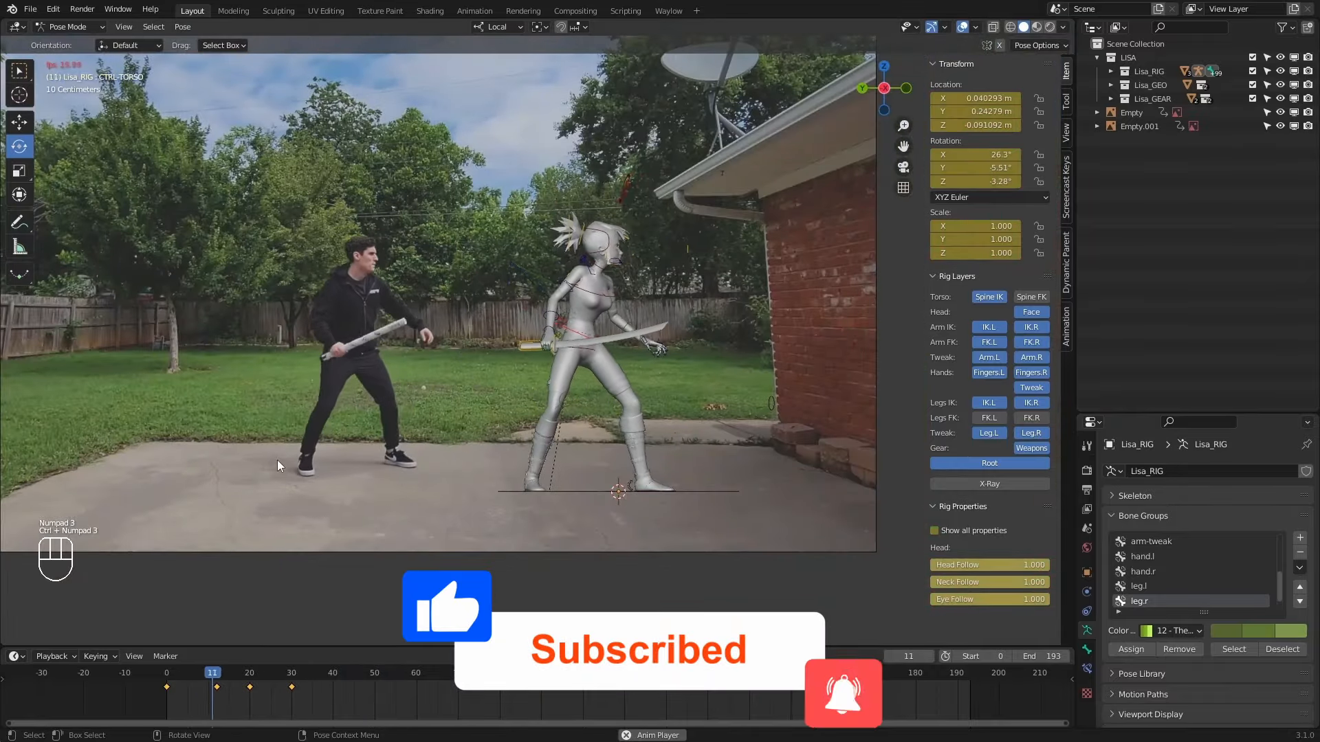
pyautogui.press('space')
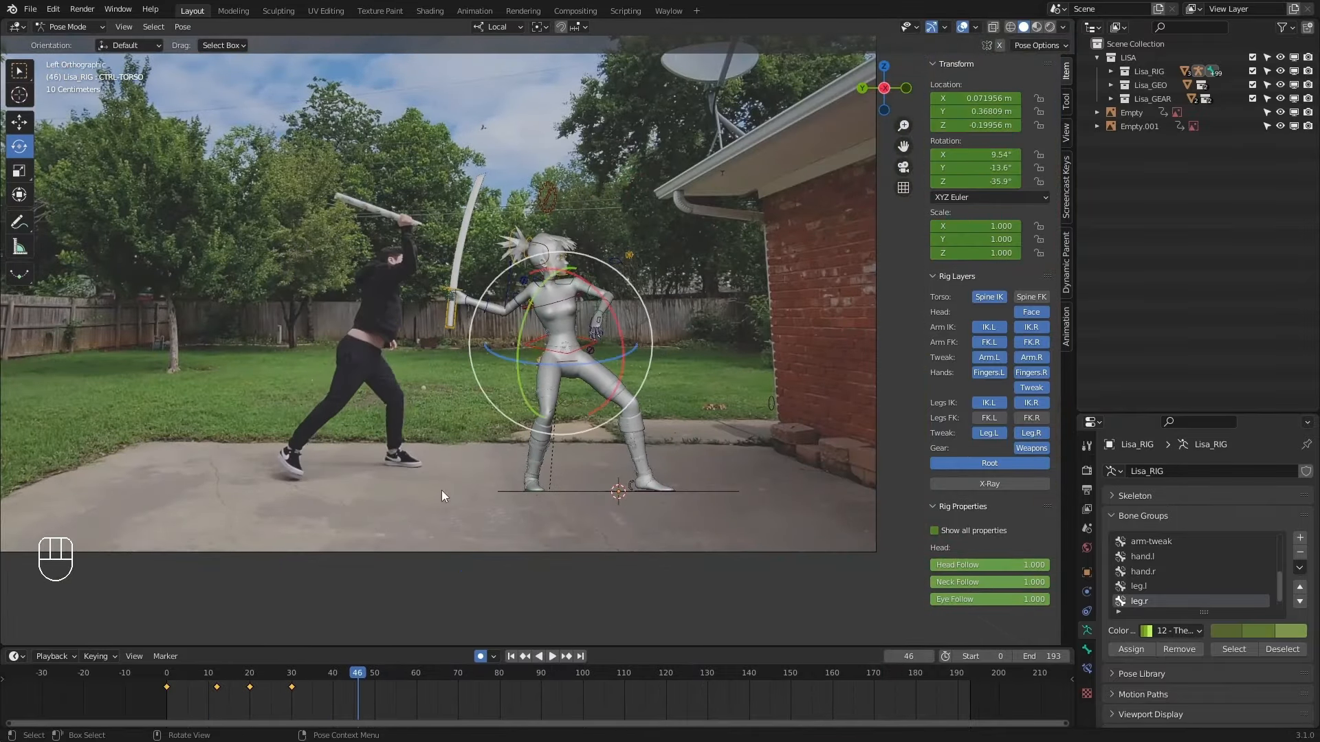
# Insert a whole-character keyframe for the selected bones at frame 38, viewed from the left side.
pyautogui.moveTo(442, 489); pyautogui.dragTo(440, 485, button='middle')
pyautogui.press('KP_1')
pyautogui.press('ctrl+KP_3')
pyautogui.moveTo(283, 672); pyautogui.dragTo(326, 674)
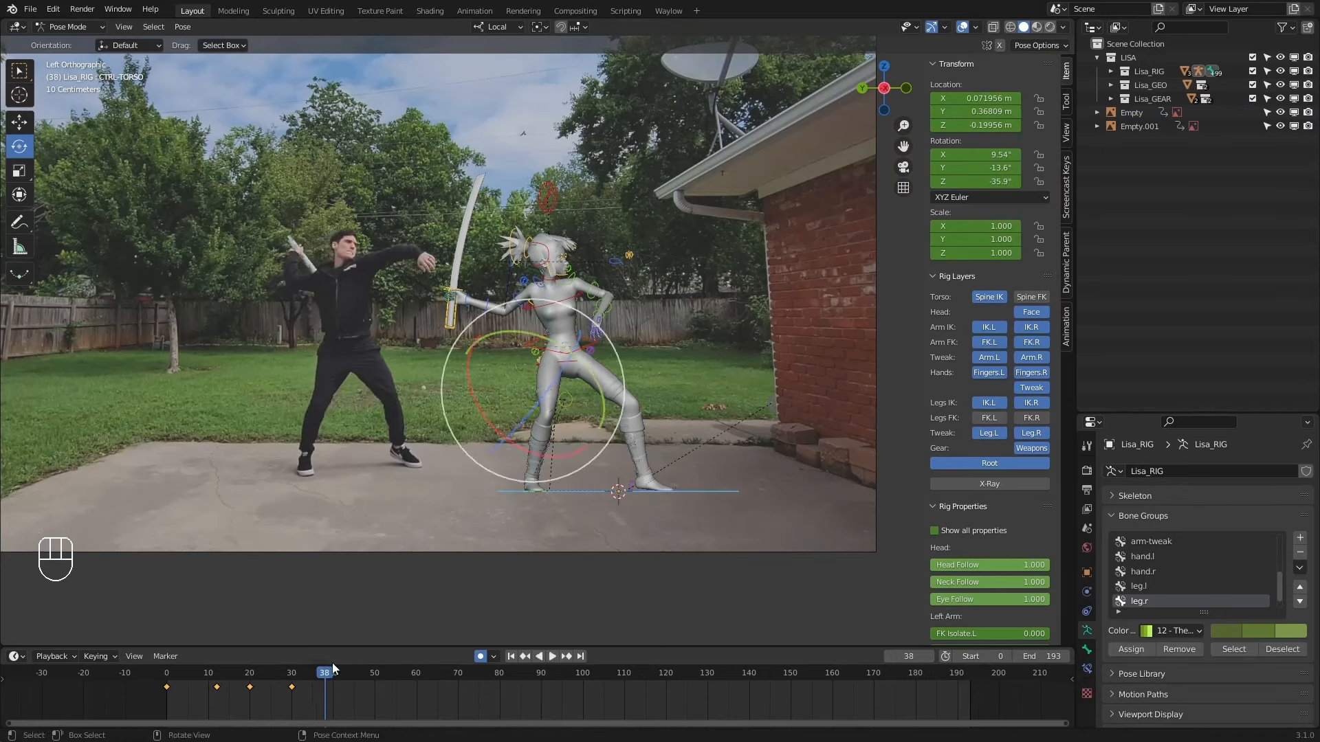
pyautogui.press('i')
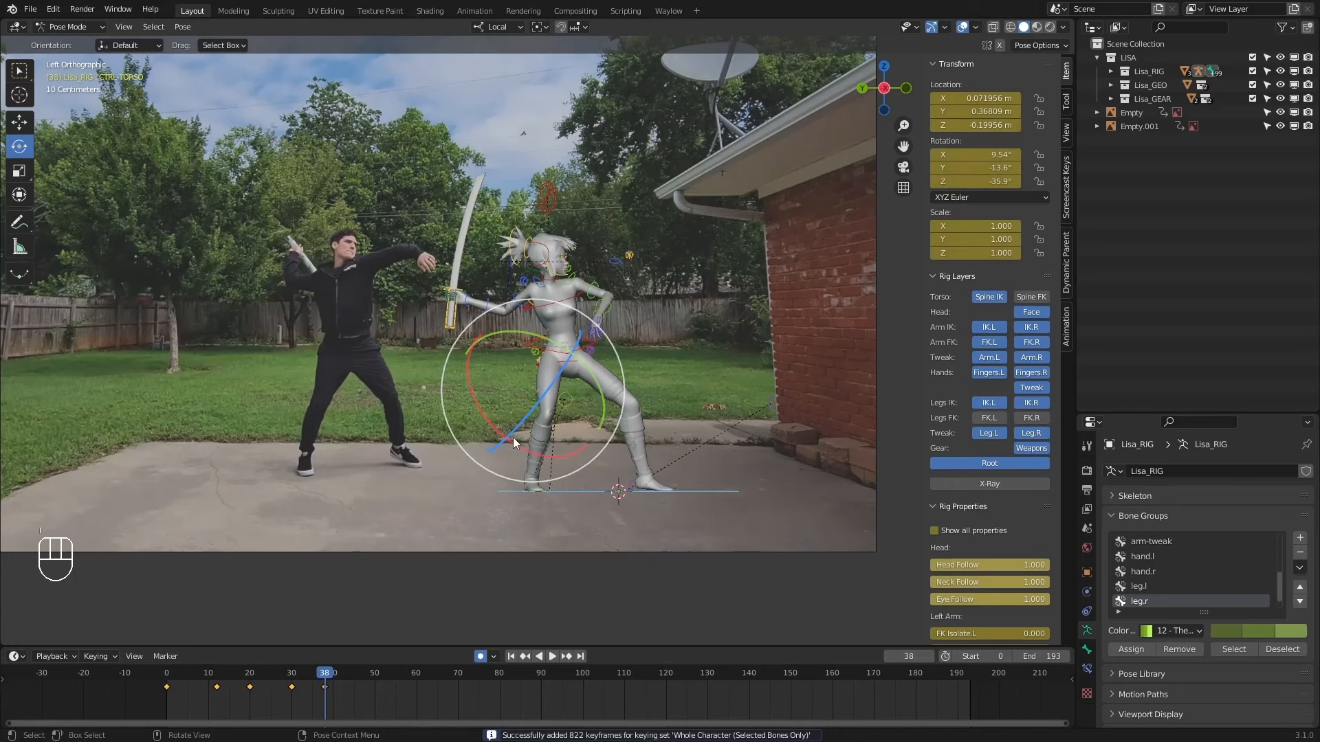
# Set the transform orientation to Global and raise the torso control along Z to -0.1487 m at frame 38.
pyautogui.click(579, 346)
pyautogui.click(497, 26)
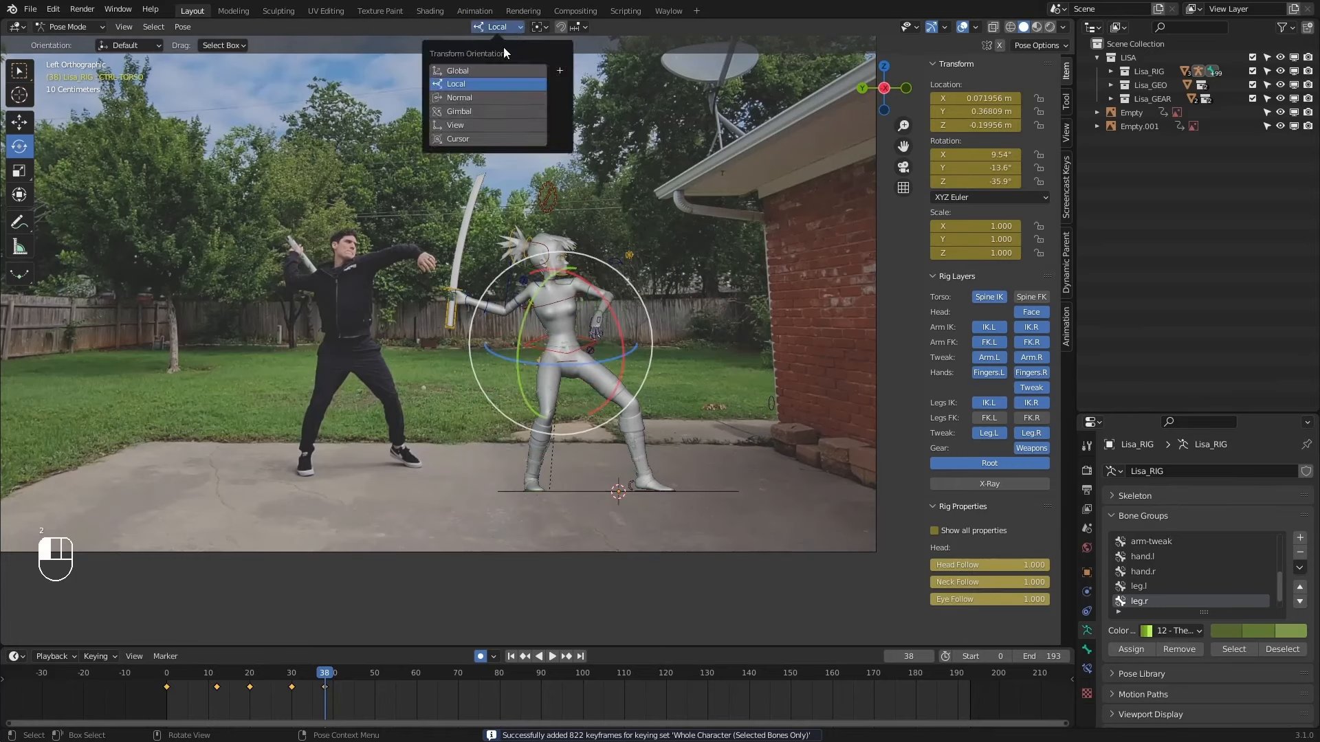
pyautogui.click(470, 72)
pyautogui.press('Down')
pyautogui.press('Up')
pyautogui.press('w')
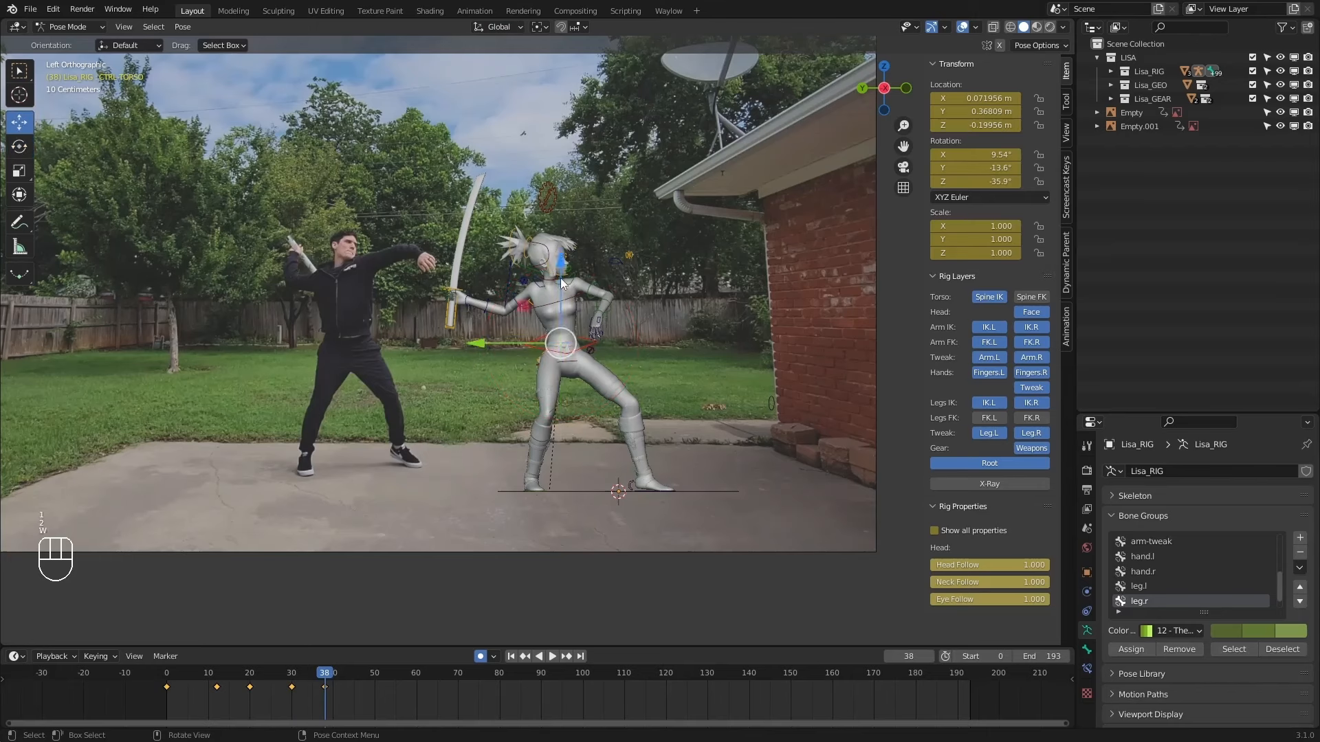
pyautogui.moveTo(559, 278); pyautogui.dragTo(556, 266)
pyautogui.press('Down')
pyautogui.press('Up')
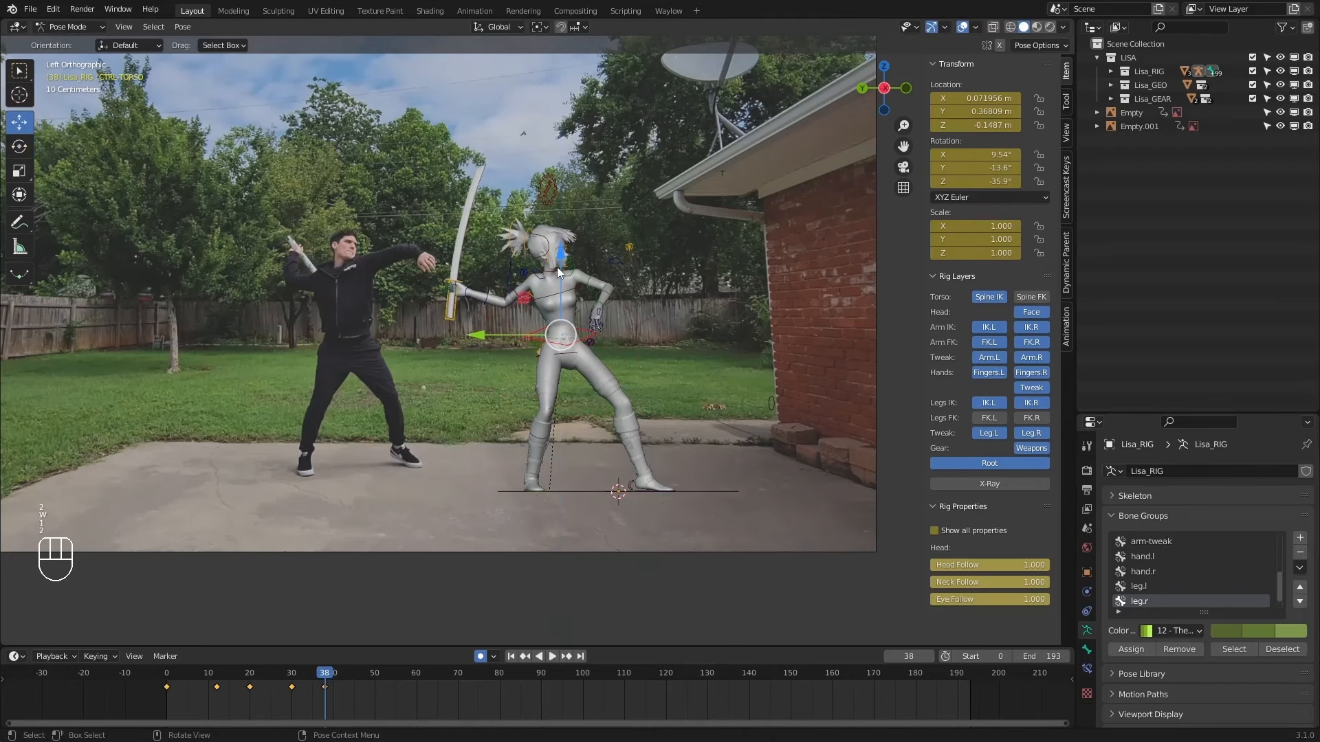
# Shift the torso control along the global Y axis to 0.30875 m at frame 38, checking against frame 30.
pyautogui.press('Down')
pyautogui.press('Up')
pyautogui.moveTo(519, 341); pyautogui.dragTo(523, 336)
pyautogui.press('Down')
pyautogui.press('Up')
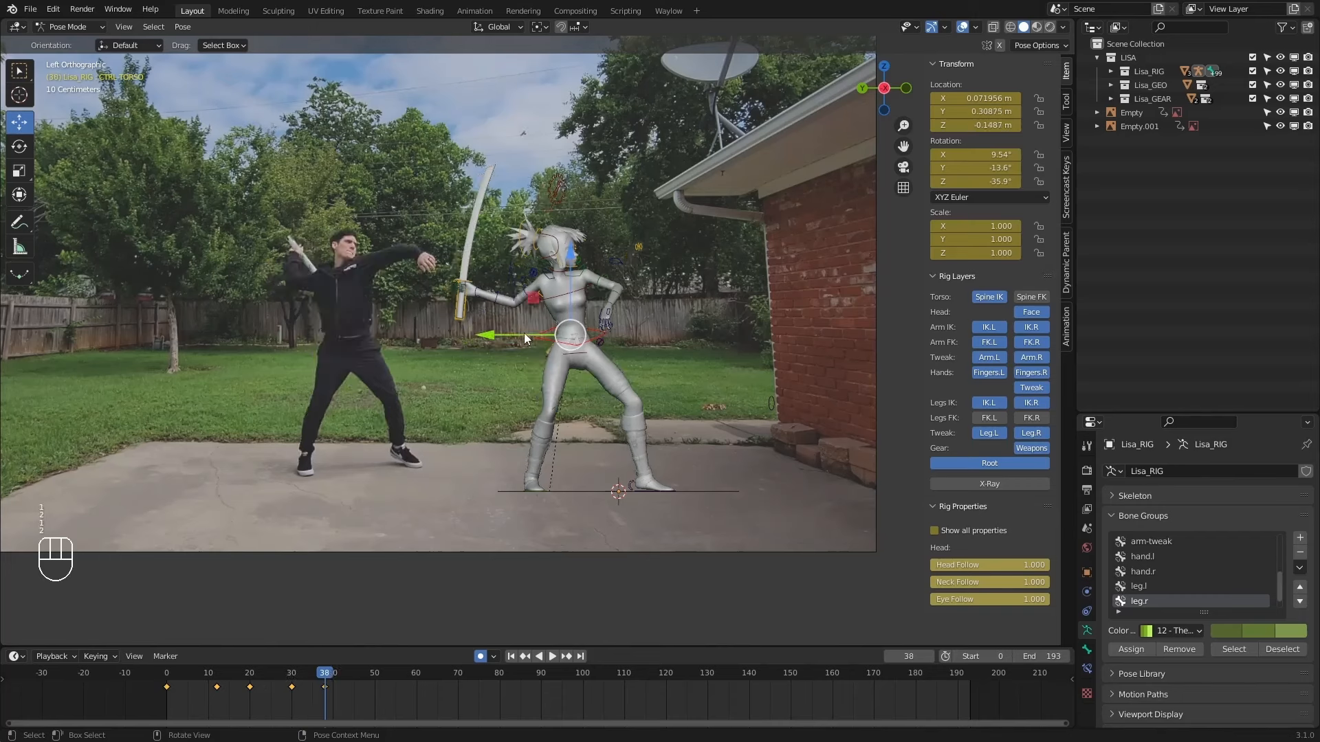
pyautogui.press('Down')
pyautogui.press('Up')
# Rotate the torso control about the global X axis at frame 38 to X 11.8°, Y -12°, Z -36.4°.
pyautogui.press('e')
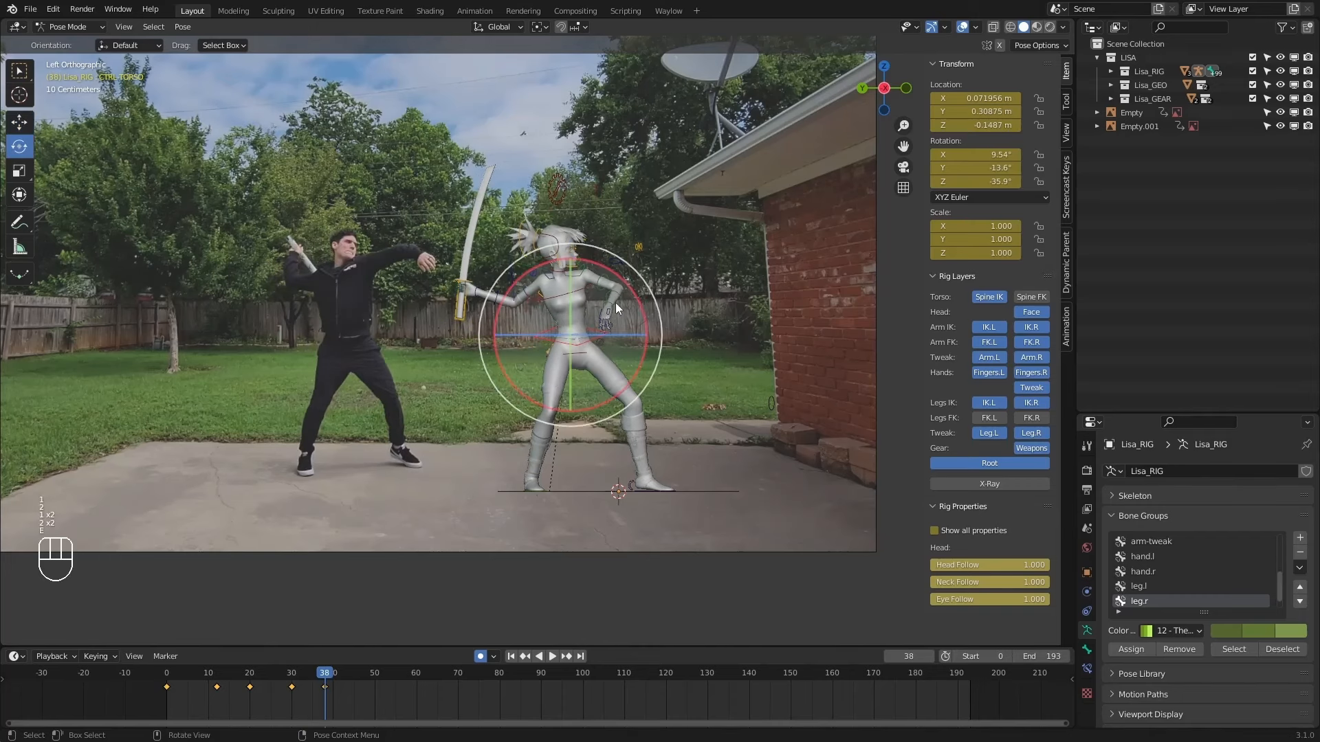
pyautogui.moveTo(644, 290); pyautogui.dragTo(651, 286)
pyautogui.press('1')
pyautogui.press('2')
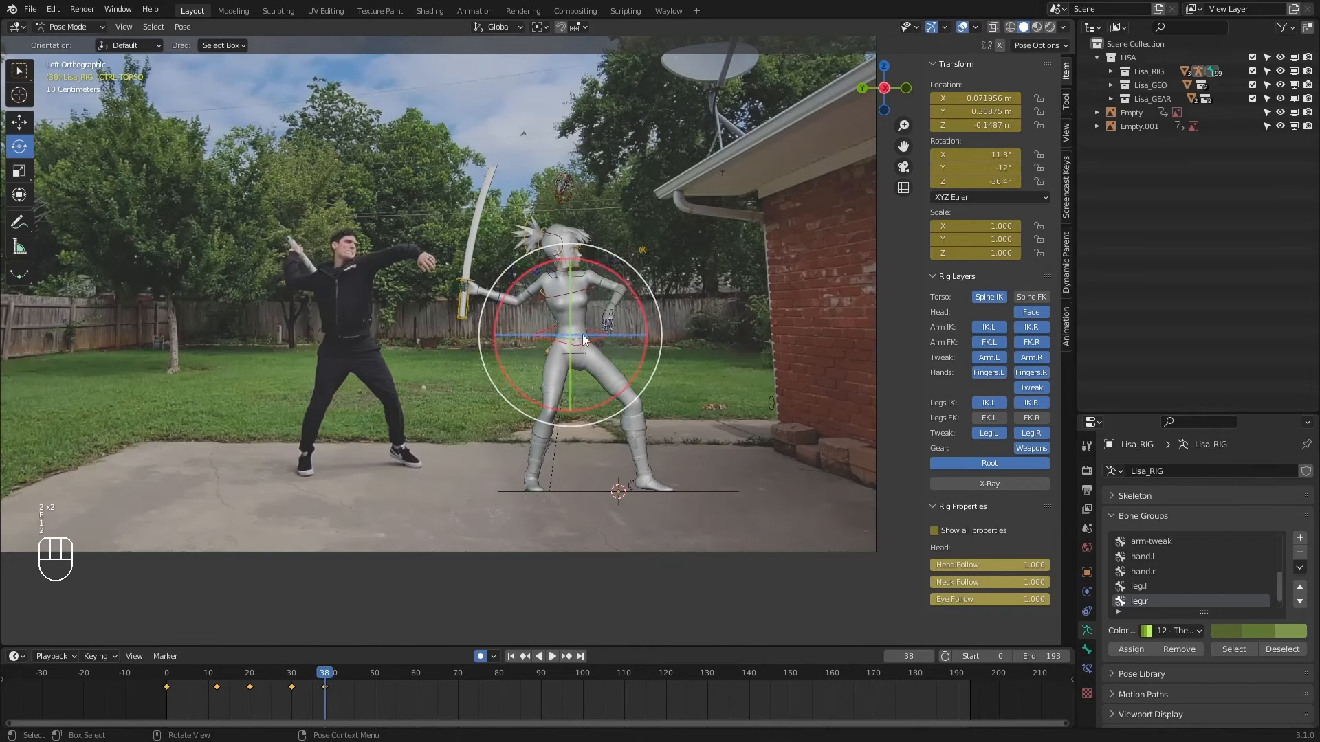
# Nudge the torso control a little further along the global Y axis at frame 38 and compare it with the earlier key poses.
pyautogui.press('w')
pyautogui.moveTo(532, 334); pyautogui.dragTo(535, 328)
pyautogui.press('1')
pyautogui.press('1')
pyautogui.press('2')
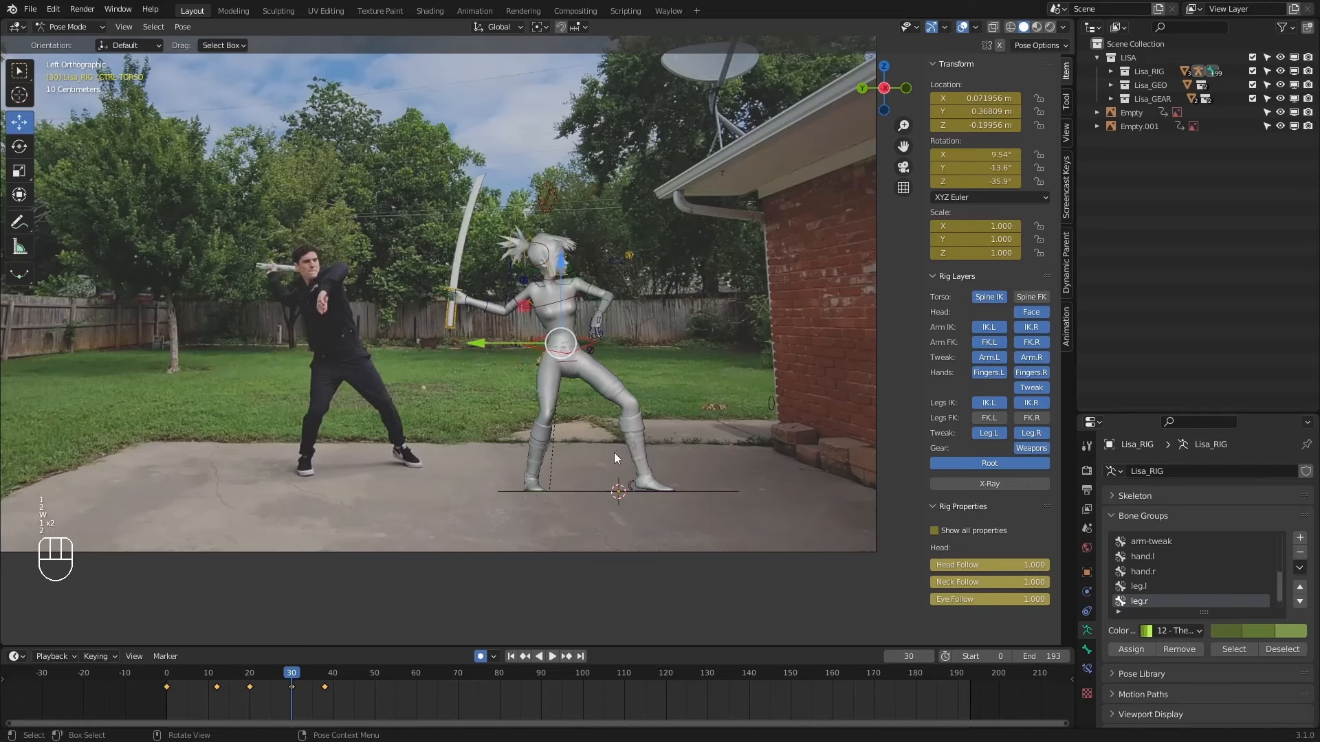
pyautogui.press('1')
pyautogui.press('1')
pyautogui.press('2')
pyautogui.press('2')
pyautogui.press('1')
# Examine the left foot control's placement across frames 12, 20 and 30 from the side and perspective views.
pyautogui.click(644, 490)
pyautogui.click(644, 492)
pyautogui.press('1')
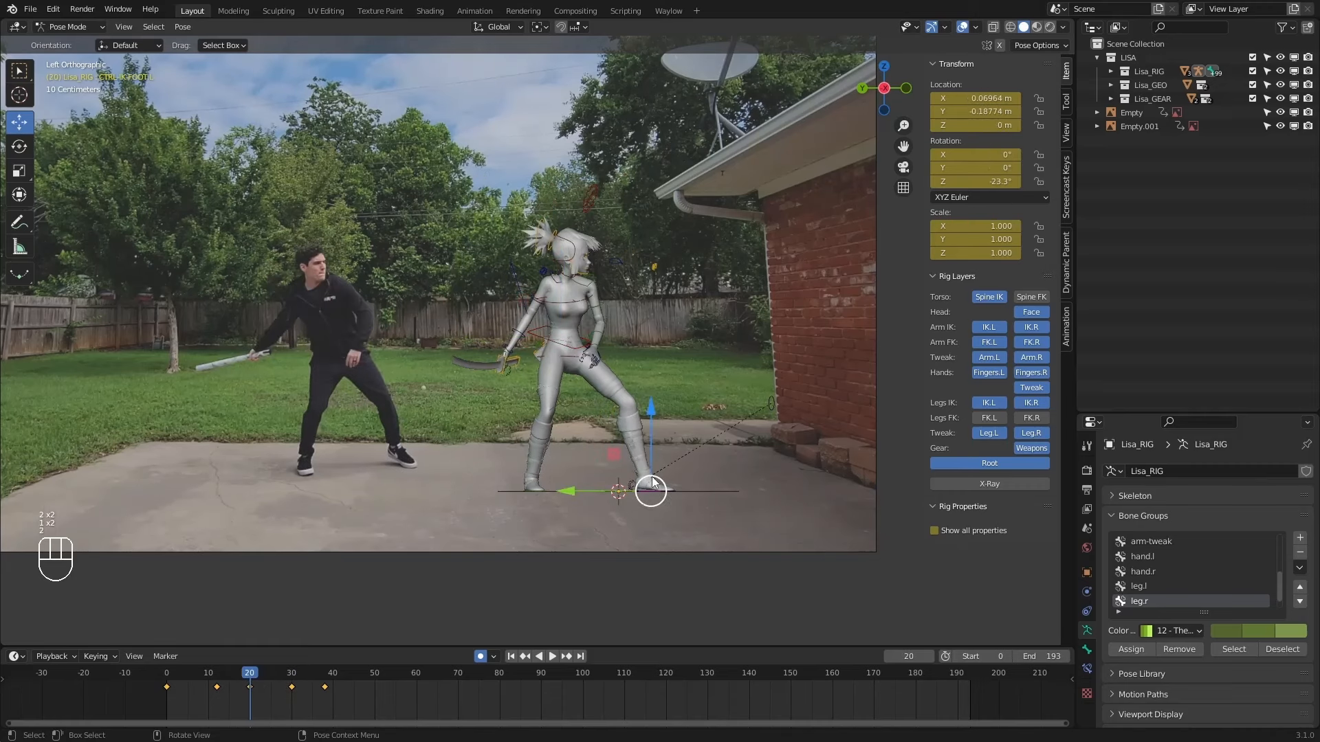
pyautogui.press('2')
pyautogui.press('2')
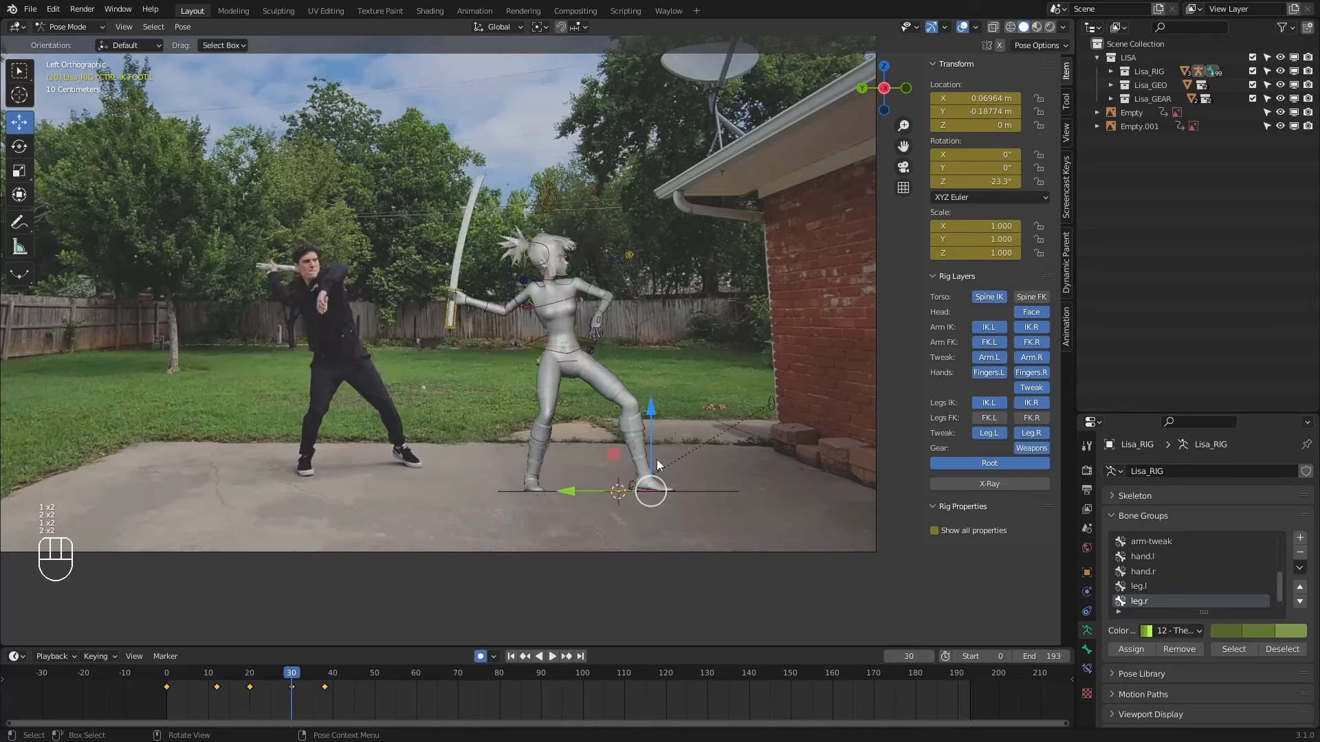
pyautogui.press('1')
pyautogui.press('1')
pyautogui.press('2')
pyautogui.press('1')
pyautogui.press('2')
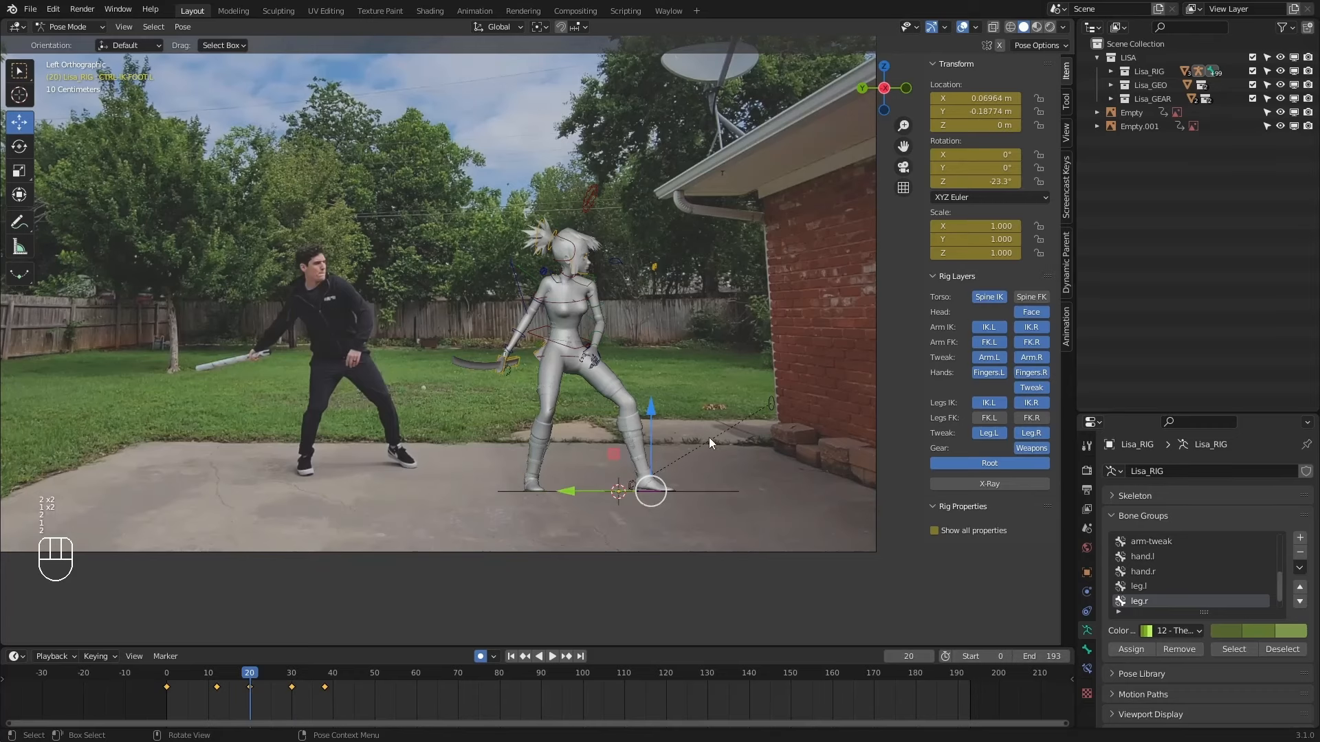
pyautogui.moveTo(657, 459); pyautogui.dragTo(625, 443, button='middle')
pyautogui.press('1')
pyautogui.press('2')
pyautogui.press('1')
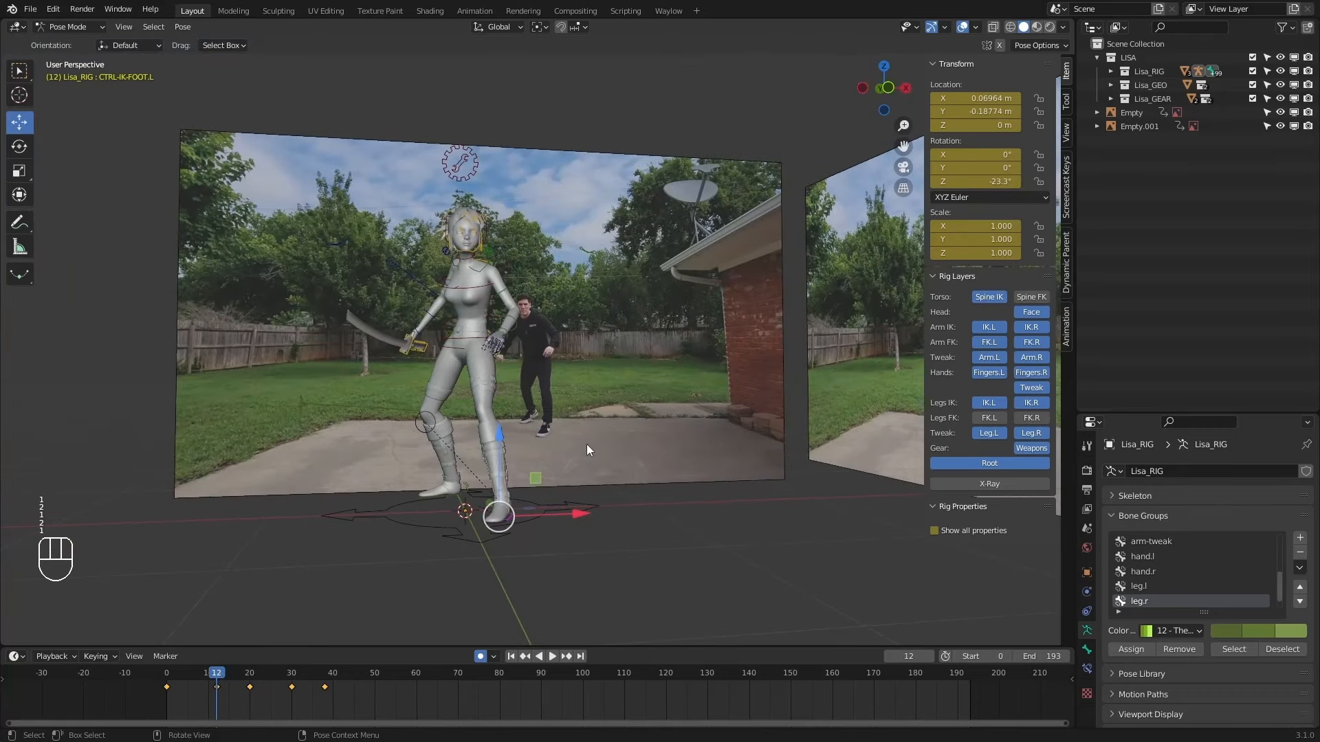
pyautogui.press('2')
pyautogui.press('KP_3')
pyautogui.press('ctrl+KP_3')
pyautogui.press('2')
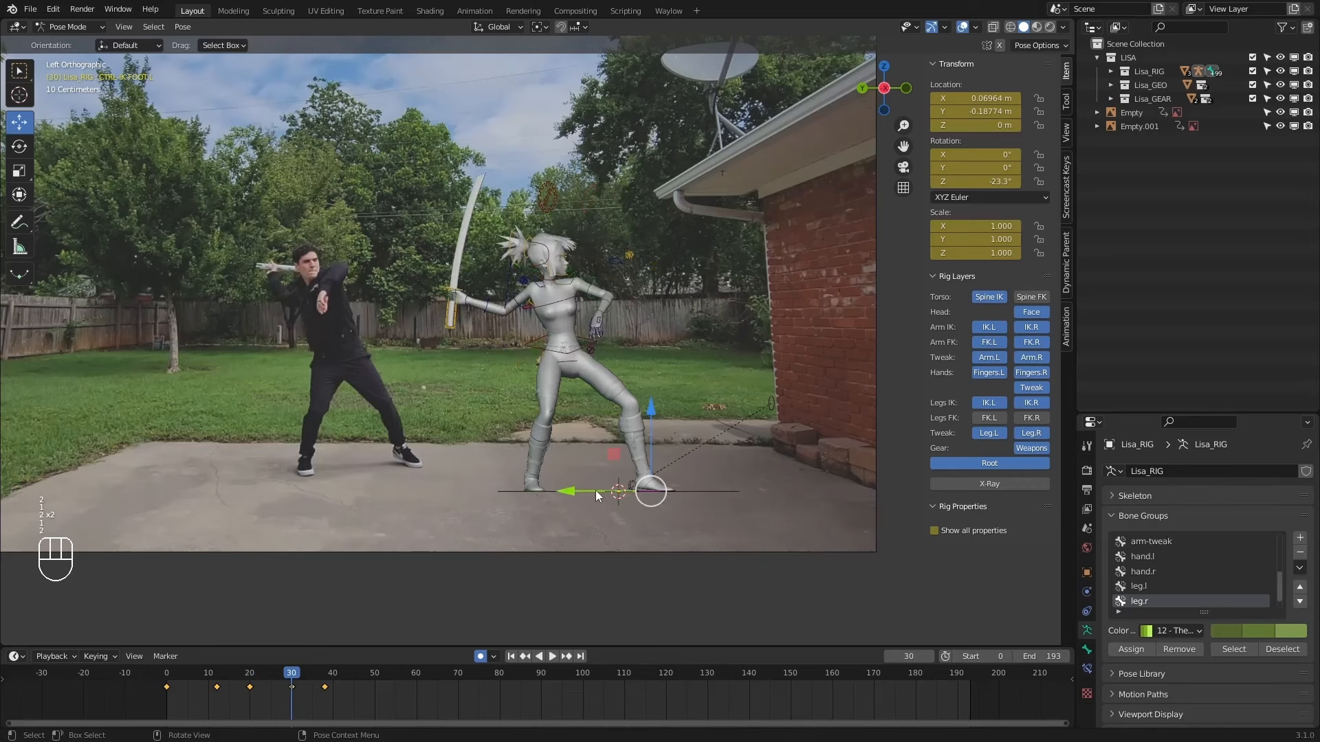
# Shift the left foot IK control slightly along the global Y axis at frame 30 and compare it with frames 20 and 38.
pyautogui.moveTo(595, 490); pyautogui.dragTo(604, 489)
pyautogui.press('1')
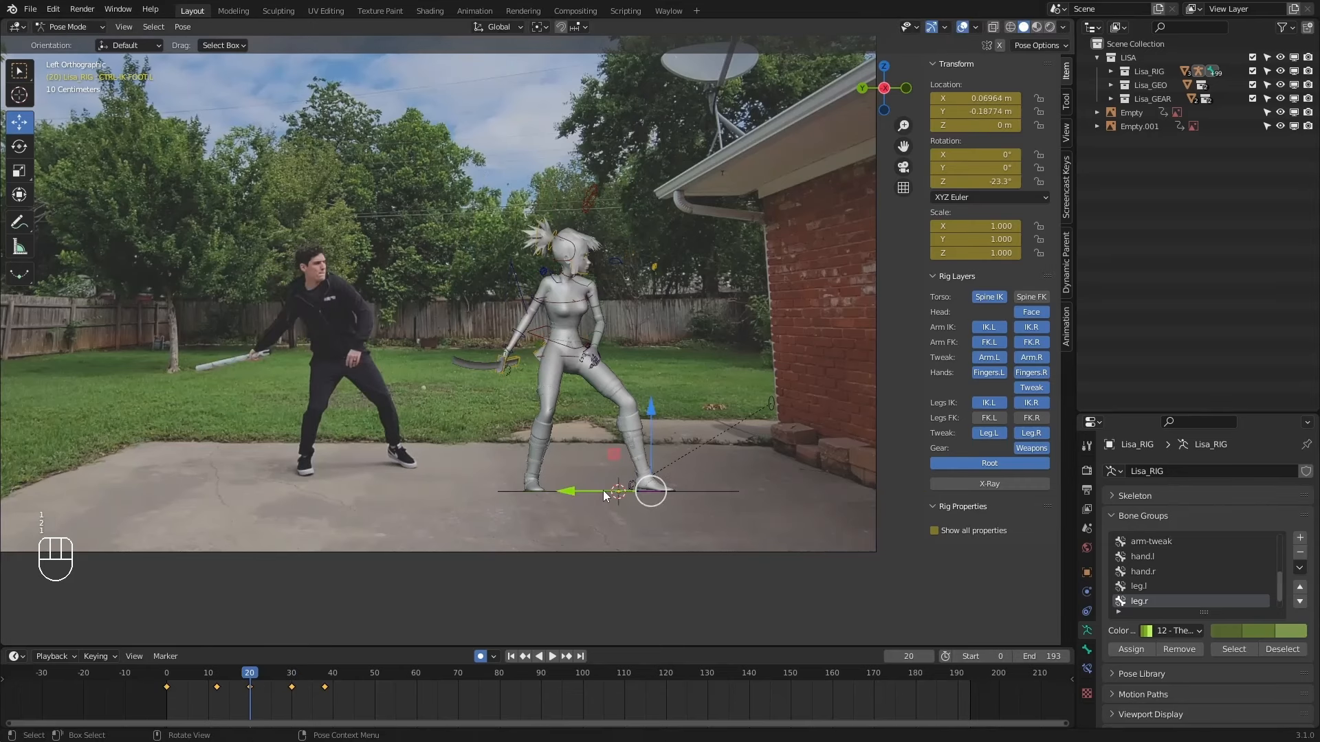
pyautogui.press('2')
pyautogui.press('2')
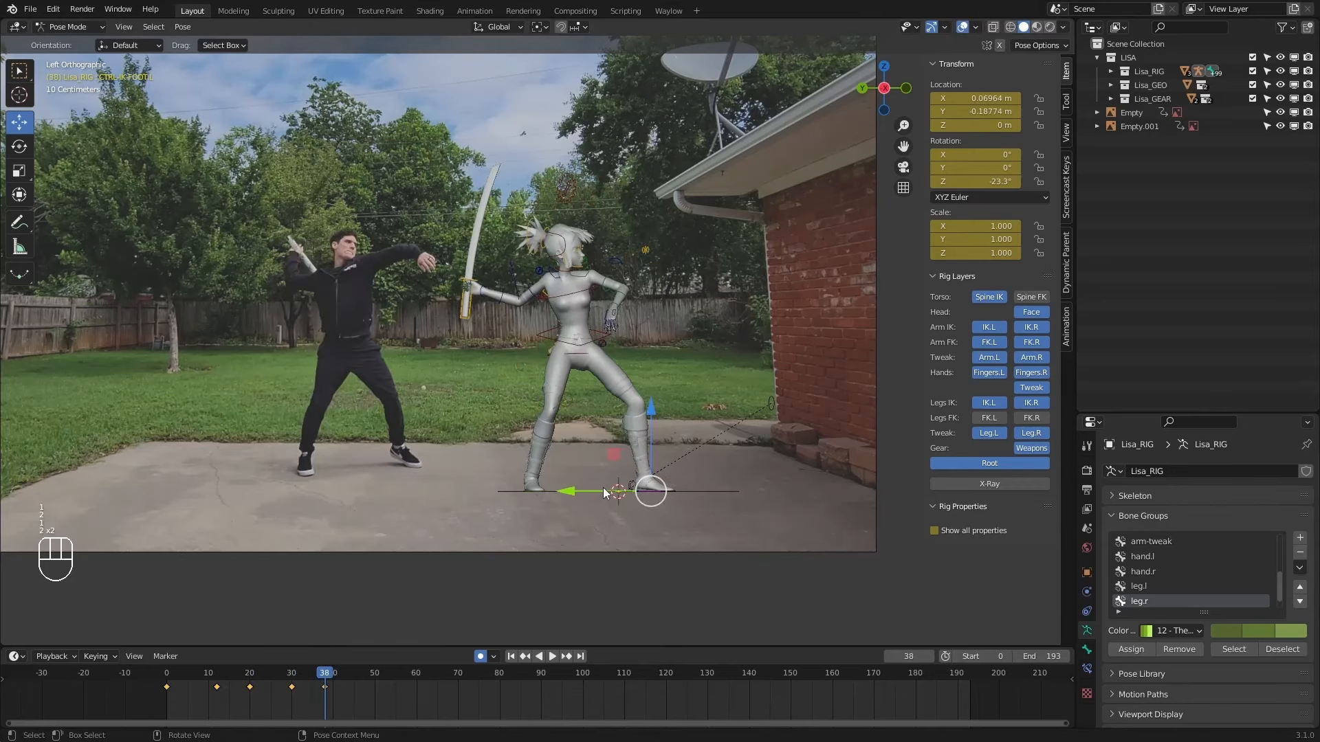
pyautogui.press('1')
pyautogui.press('1')
pyautogui.press('2')
pyautogui.press('2')
pyautogui.press('1')
# Copy the left foot IK control's keyframe and paste it at frame 38.
pyautogui.moveTo(307, 703); pyautogui.dragTo(325, 674)
pyautogui.hotkey('ctrl', 'c')
pyautogui.click(330, 677)
pyautogui.hotkey('ctrl', 'v')
pyautogui.press('1')
pyautogui.press('2')
# Rotate the left foot roll control at frame 38 to X 8.71° and Z 2.59°, checking it in perspective and side views.
pyautogui.click(637, 486)
pyautogui.press('e')
pyautogui.moveTo(696, 438); pyautogui.dragTo(697, 439)
pyautogui.moveTo(729, 416); pyautogui.dragTo(604, 416, button='middle')
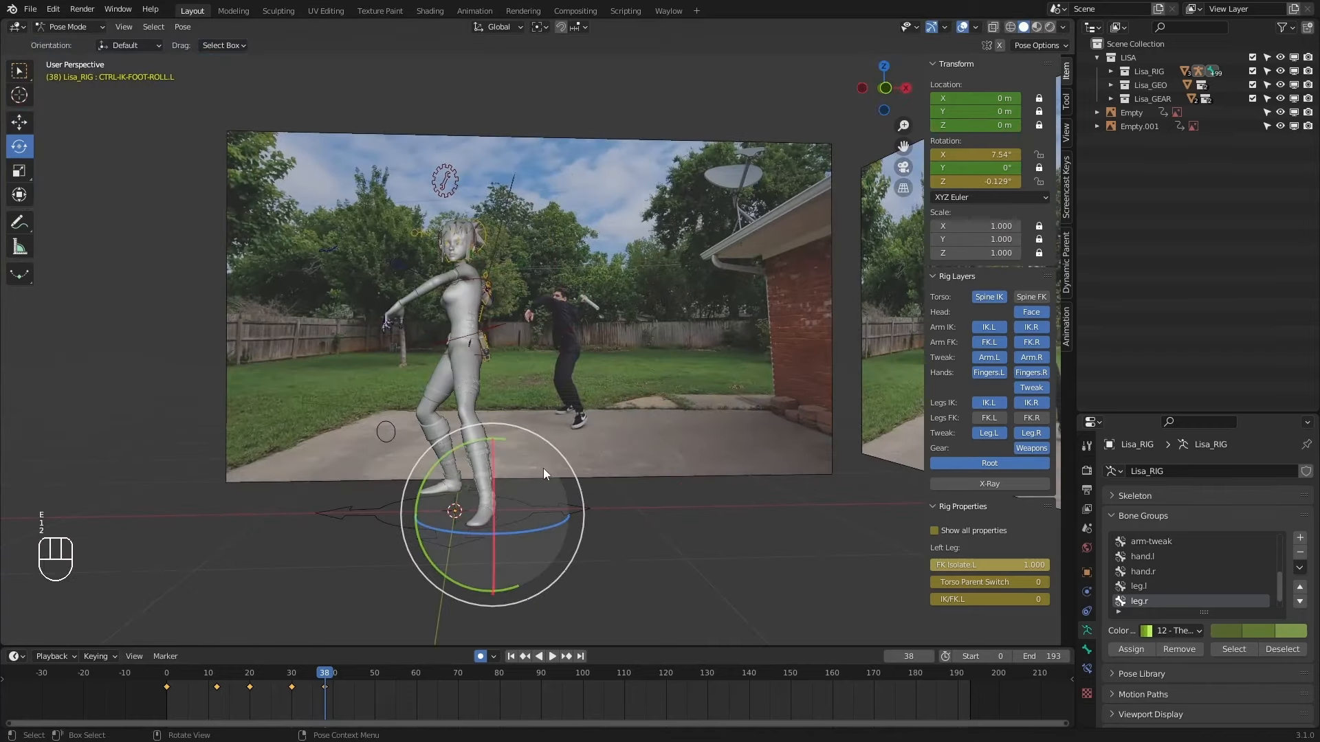
pyautogui.moveTo(503, 435); pyautogui.dragTo(494, 435)
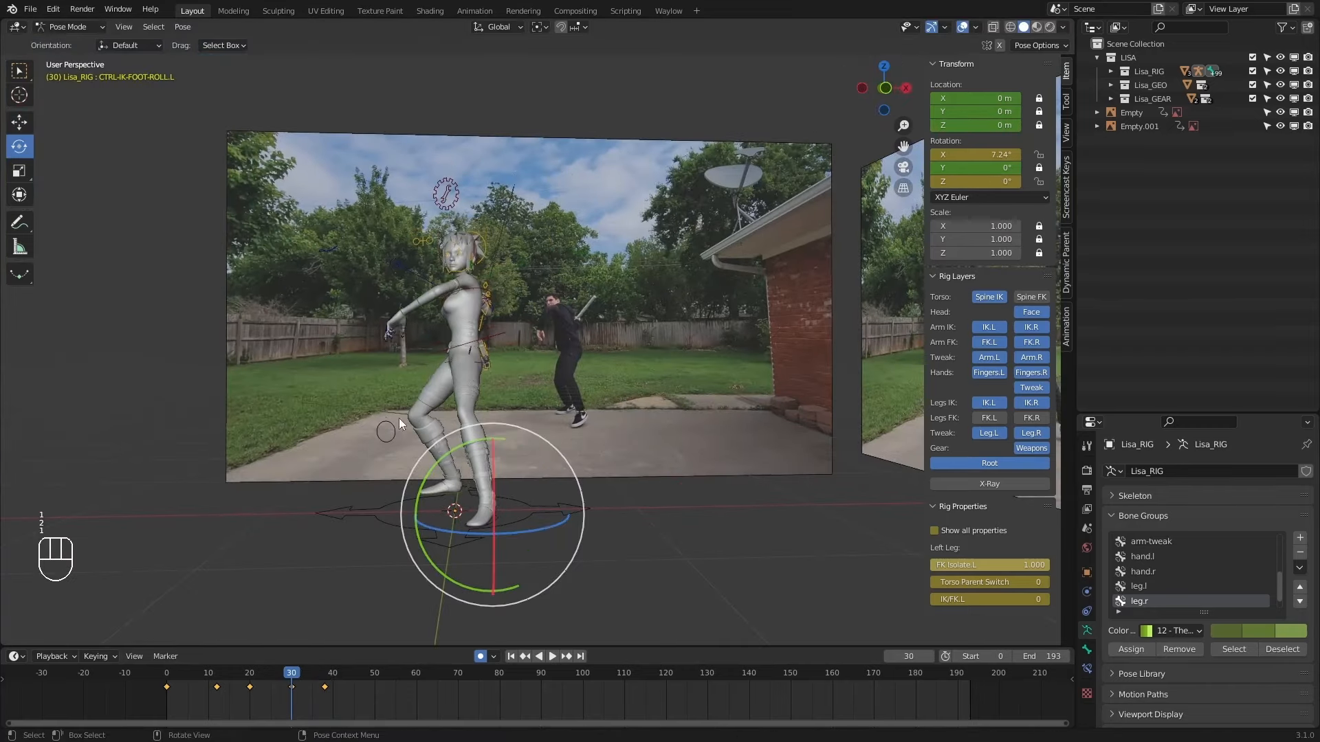
pyautogui.moveTo(398, 418); pyautogui.dragTo(552, 420, button='middle')
pyautogui.press('KP_1')
pyautogui.press('KP_3')
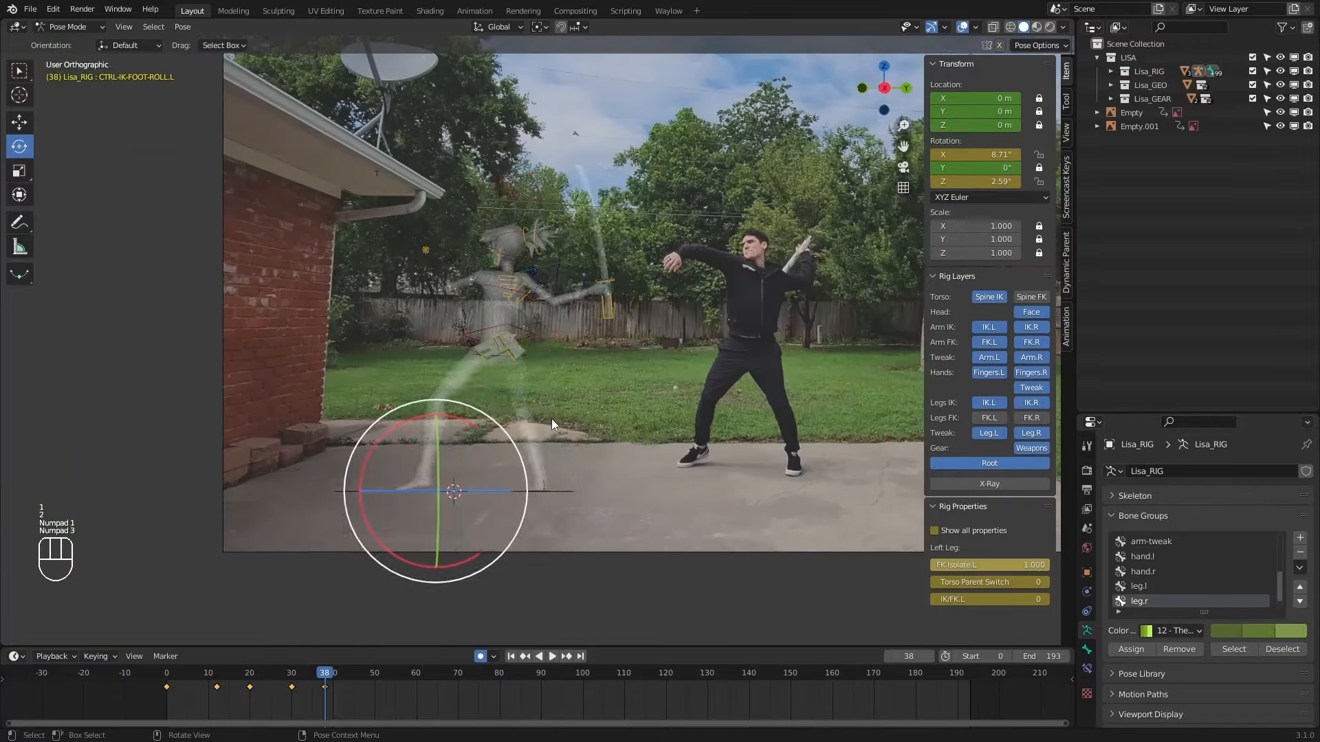
pyautogui.press('ctrl+KP_3')
pyautogui.press('1')
pyautogui.press('2')
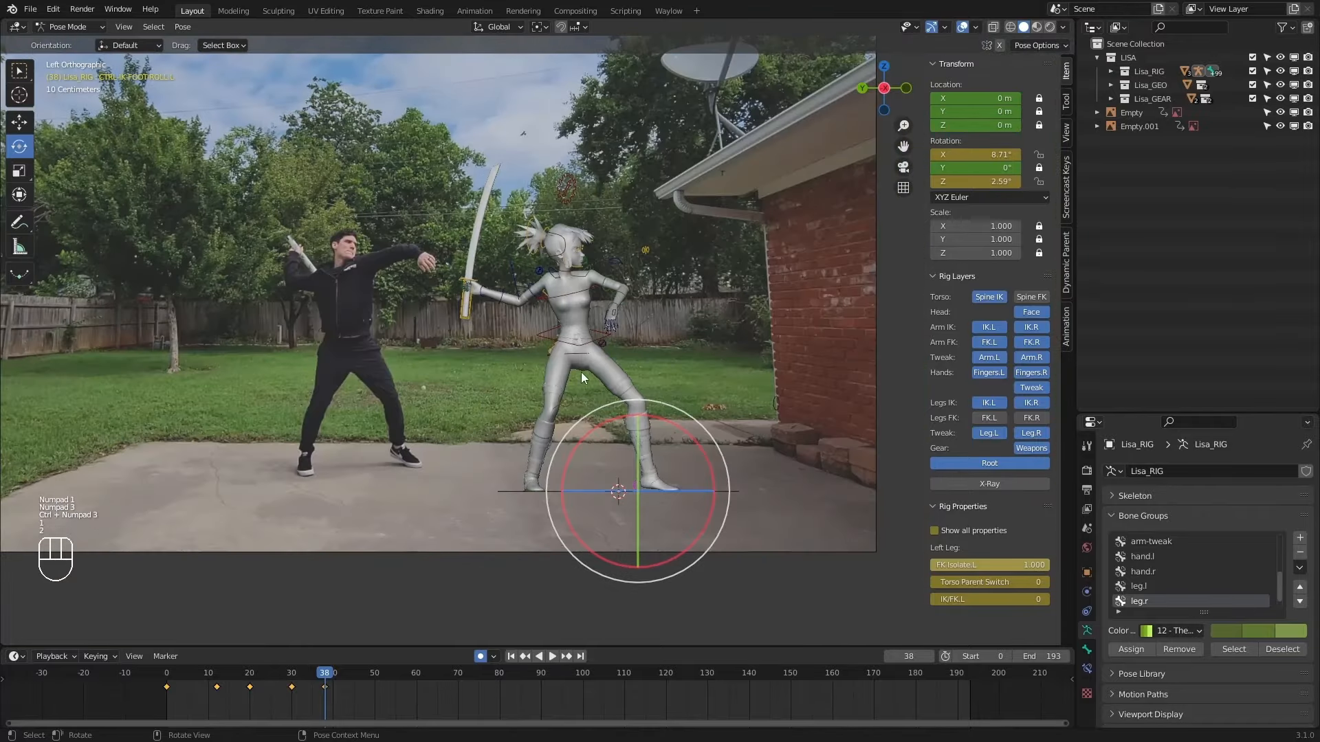
# Move the torso control to Y 0.27061 m and Z -0.11904 m at frame 38.
pyautogui.click(601, 340)
pyautogui.press('w')
pyautogui.press('1')
pyautogui.press('2')
pyautogui.moveTo(521, 334); pyautogui.dragTo(572, 273)
pyautogui.press('Down')
pyautogui.press('Up')
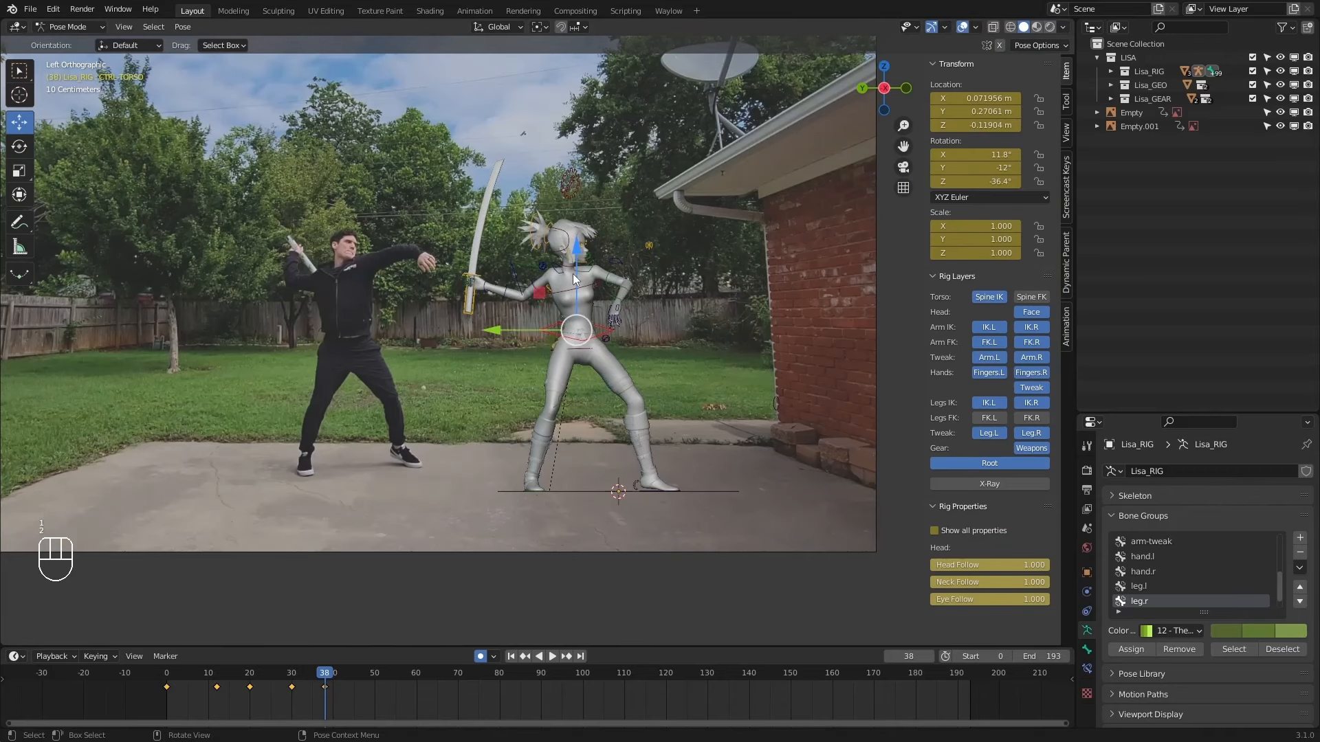
pyautogui.press('Down')
pyautogui.press('Up')
# Rotate the right forearm control at frame 38 to raise the sword, reaching X 13.2°, Y -4.42°, Z 77.5°.
pyautogui.click(510, 291)
pyautogui.press('e')
pyautogui.moveTo(553, 246); pyautogui.dragTo(589, 249)
pyautogui.press('q')
pyautogui.press('e')
pyautogui.click(542, 302)
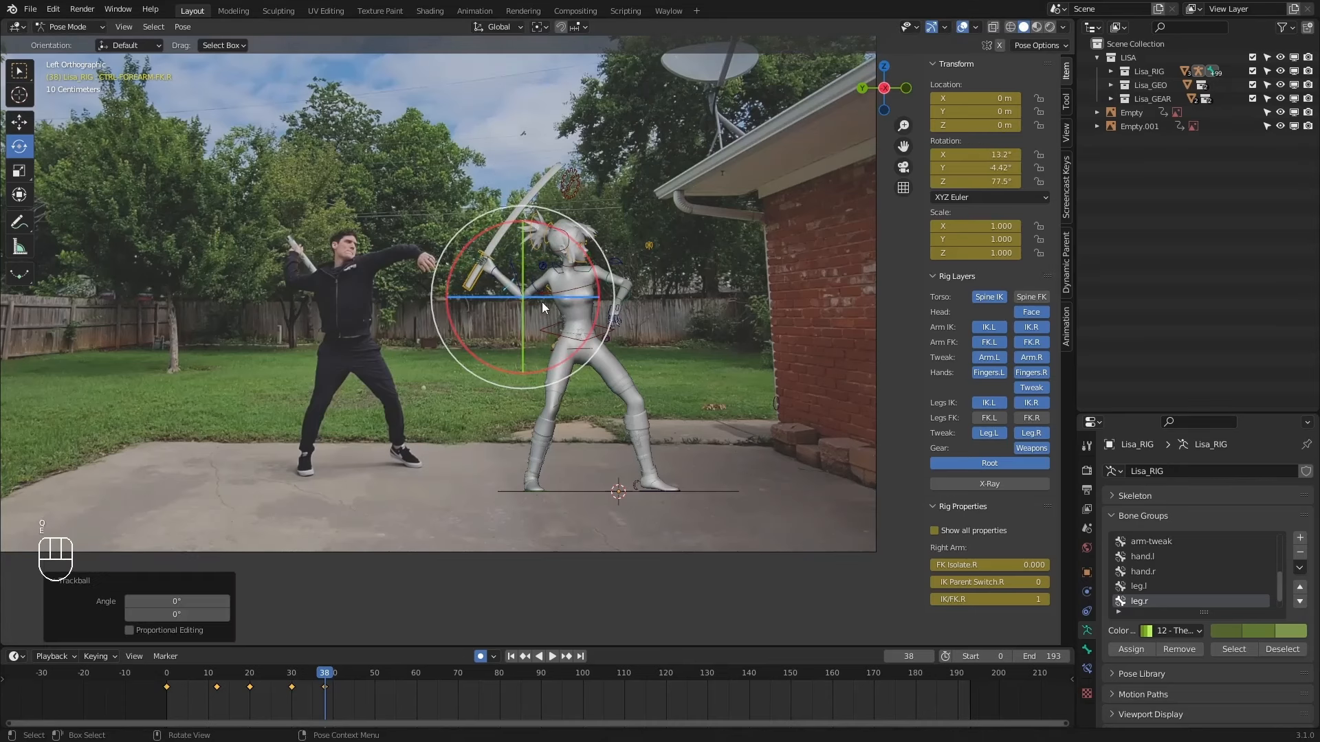
# Switch the transform orientation to Local and try rotating the right arm's tweak control at frame 38.
pyautogui.click(542, 303)
pyautogui.click(494, 27)
pyautogui.click(473, 88)
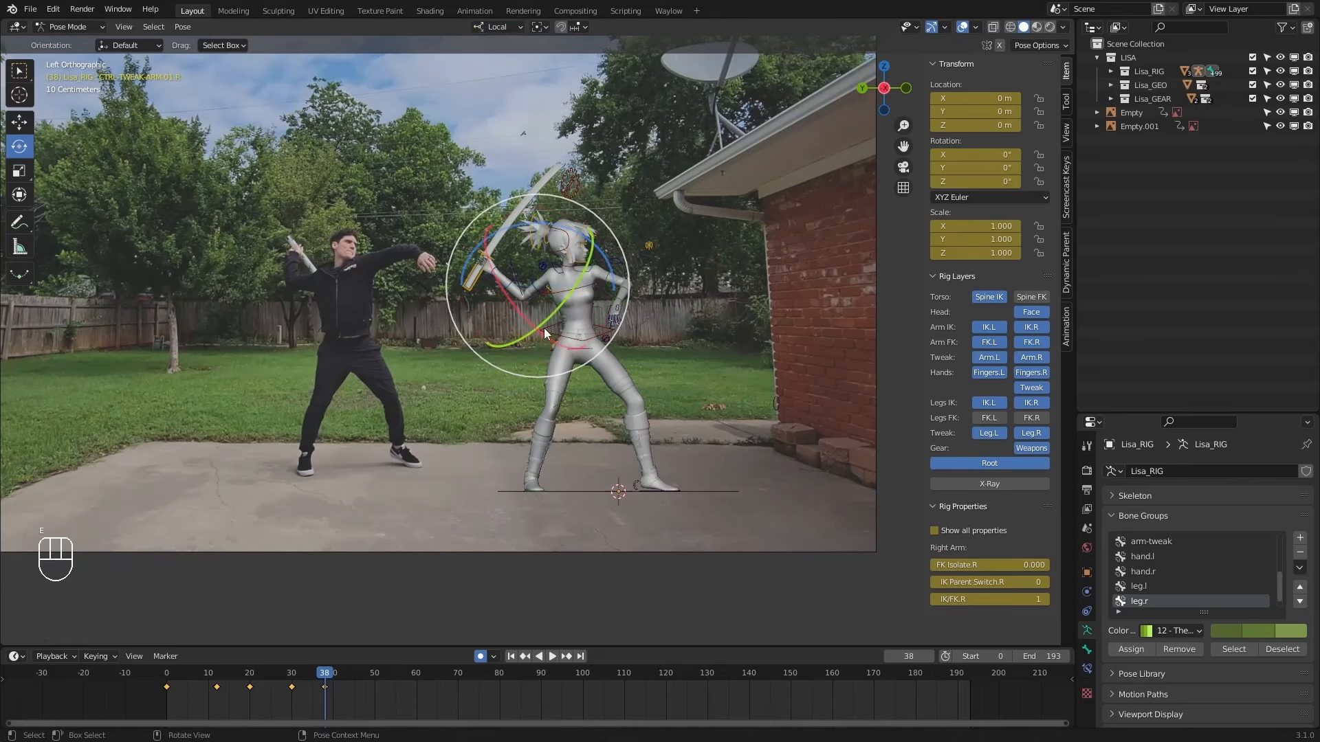
pyautogui.moveTo(554, 313)
pyautogui.mouseDown()
pyautogui.moveTo(568, 323)
pyautogui.moveTo(547, 287)
pyautogui.moveTo(534, 321)
pyautogui.mouseUp()
pyautogui.hotkey('ctrl', 'z')
# Rotate the right arm control at frame 38 in the front view, using the frame 30 pose for comparison.
pyautogui.click(535, 290)
pyautogui.press('KP_1')
pyautogui.press('1')
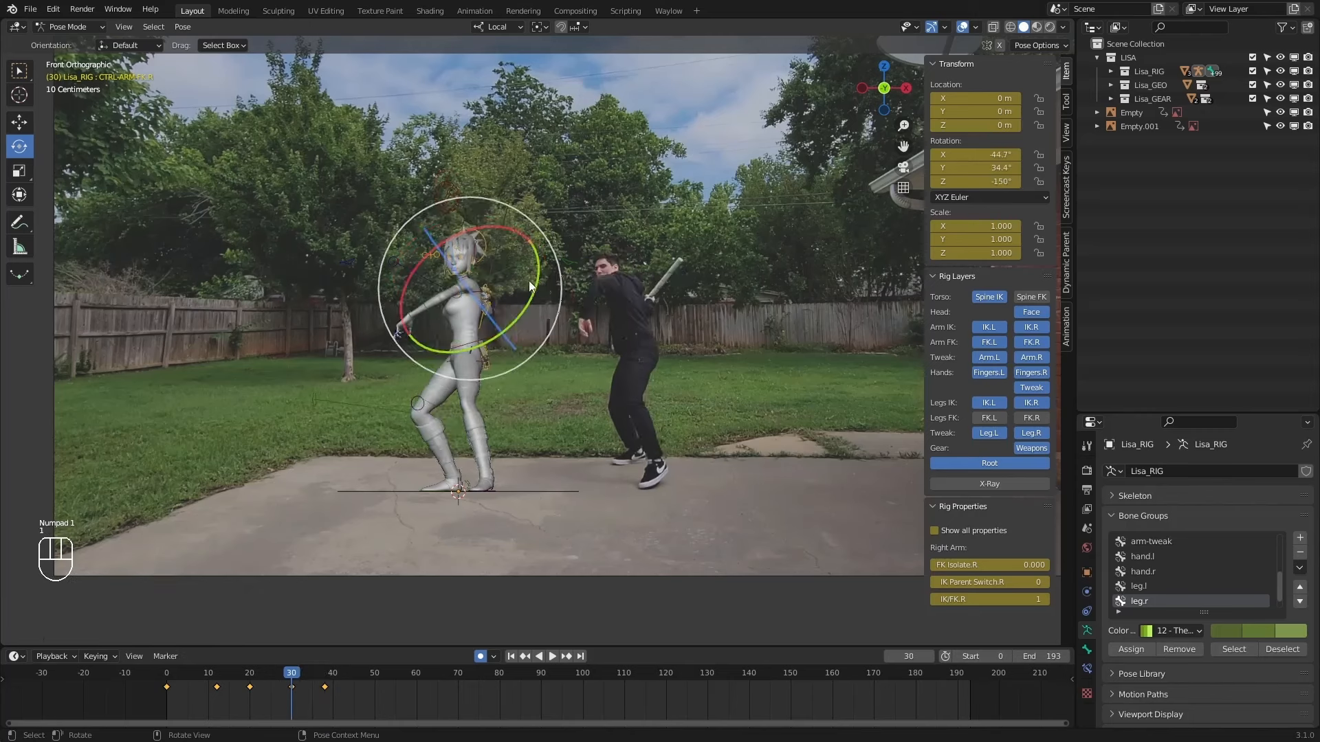
pyautogui.press('2')
pyautogui.moveTo(559, 307); pyautogui.dragTo(492, 306)
# Set the chest control's Z rotation to -51.9° at frame 38 after comparing the neighbouring keyed poses.
pyautogui.click(474, 287)
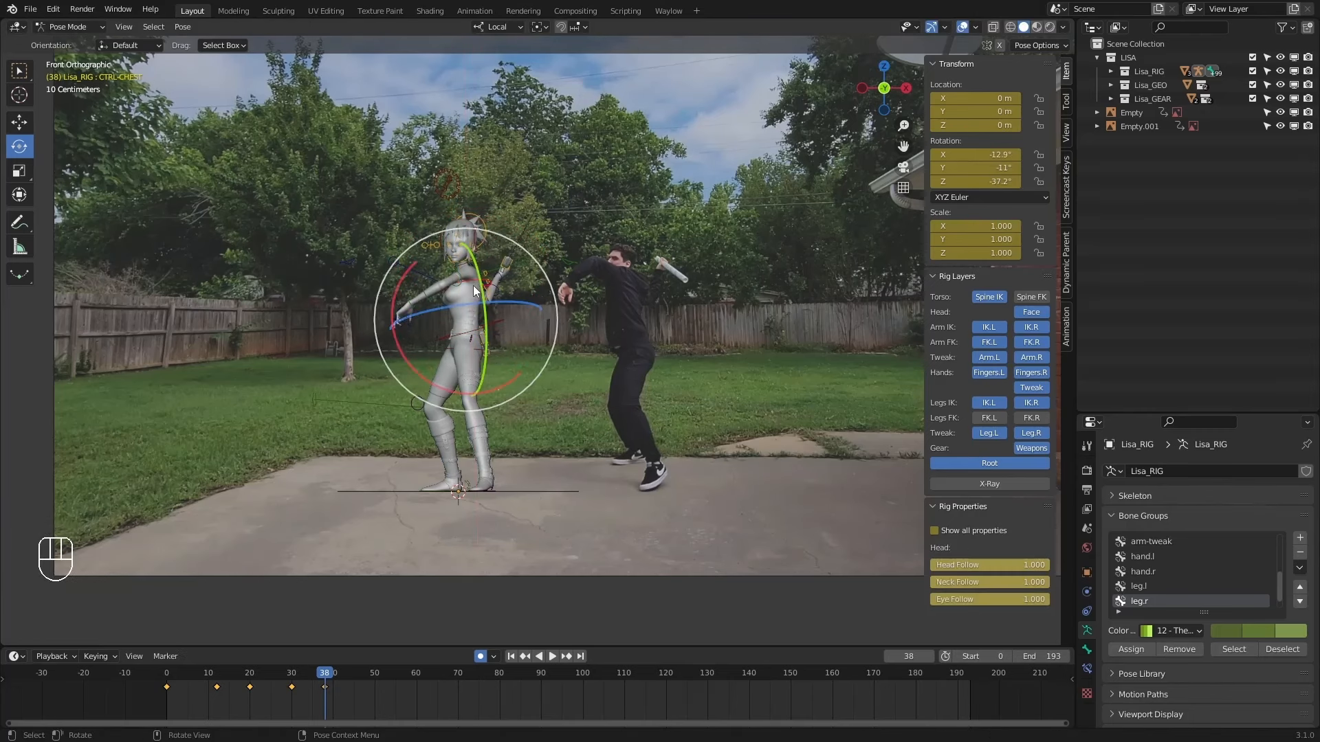
pyautogui.press('1')
pyautogui.press('1')
pyautogui.press('2')
pyautogui.press('2')
pyautogui.moveTo(976, 181); pyautogui.dragTo(943, 181)
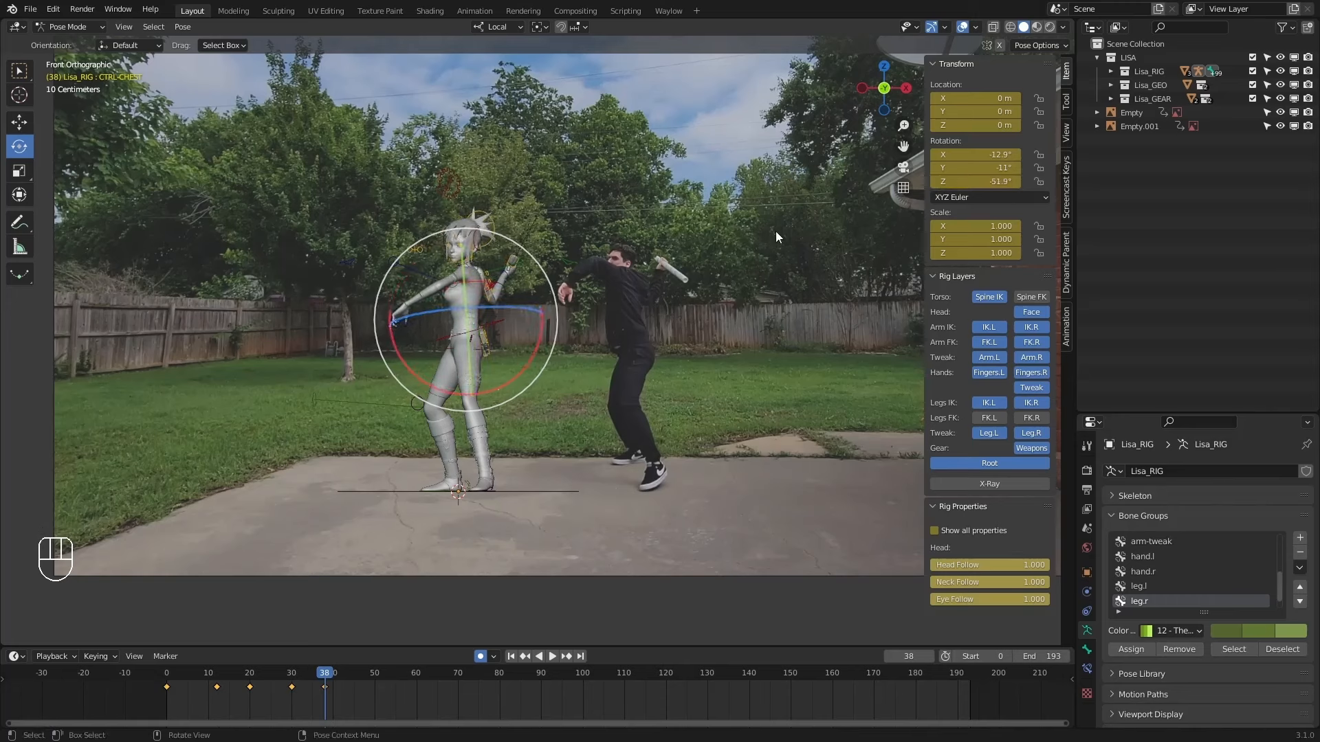
# Adjust the torso control's Z rotation to -38.4° at frame 38.
pyautogui.click(479, 355)
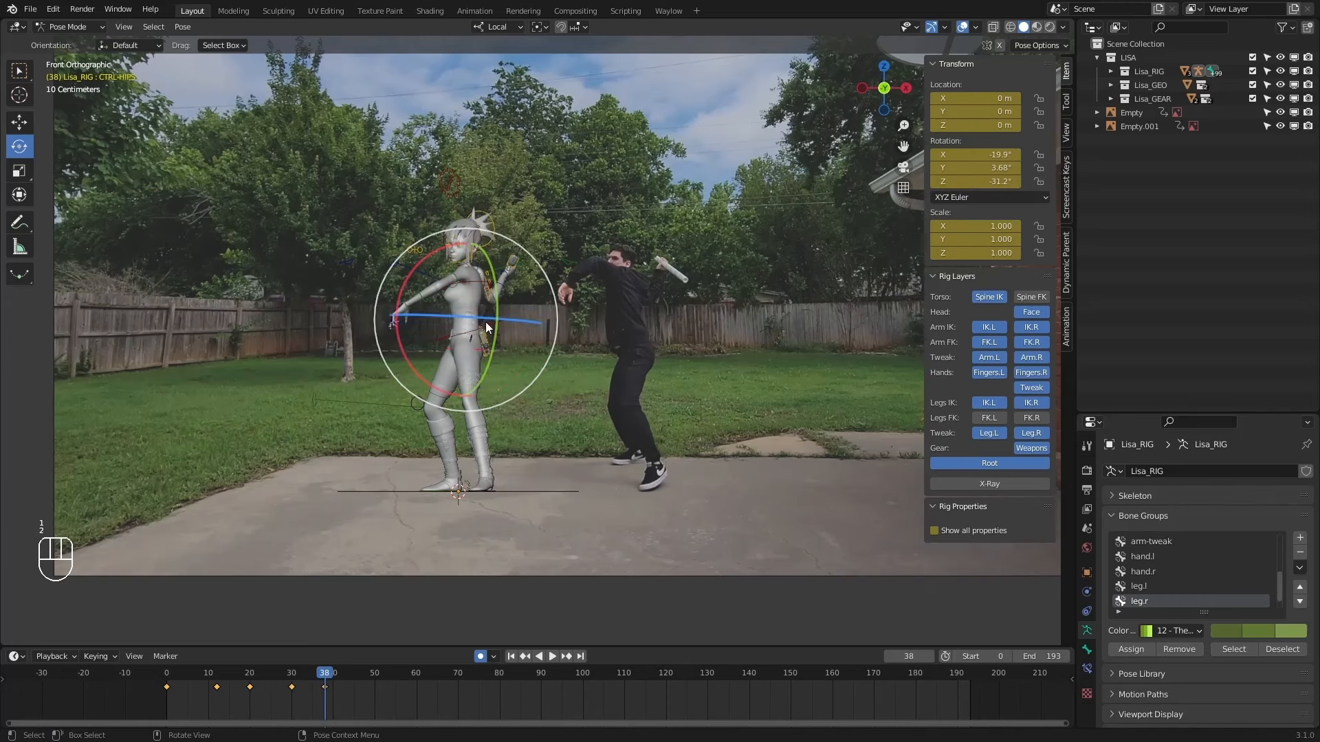
pyautogui.click(474, 347)
pyautogui.moveTo(976, 182); pyautogui.dragTo(970, 181)
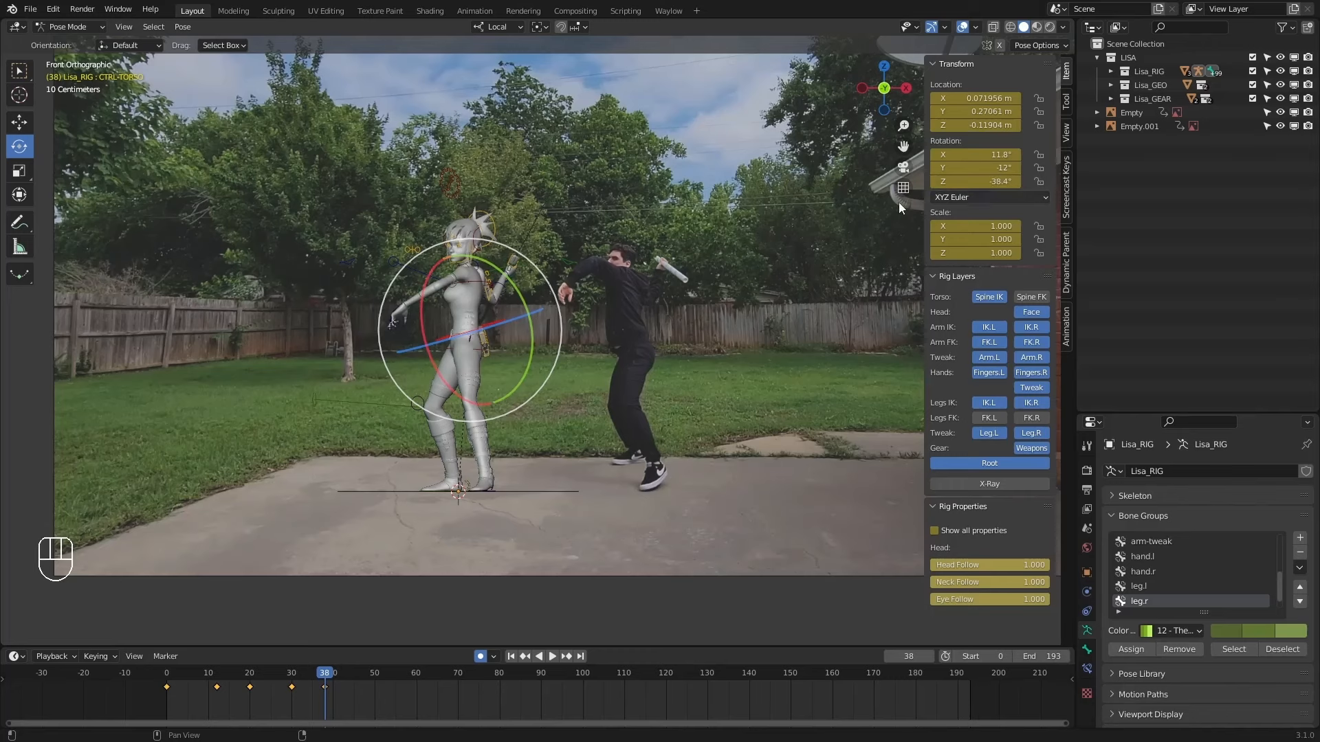
# Rotate the chest control at frame 38 by 6.18° in the front view, reaching X -19.2°, Y -10.9°, Z -50.9°.
pyautogui.press('1')
pyautogui.press('2')
pyautogui.click(473, 286)
pyautogui.moveTo(555, 289); pyautogui.dragTo(554, 296)
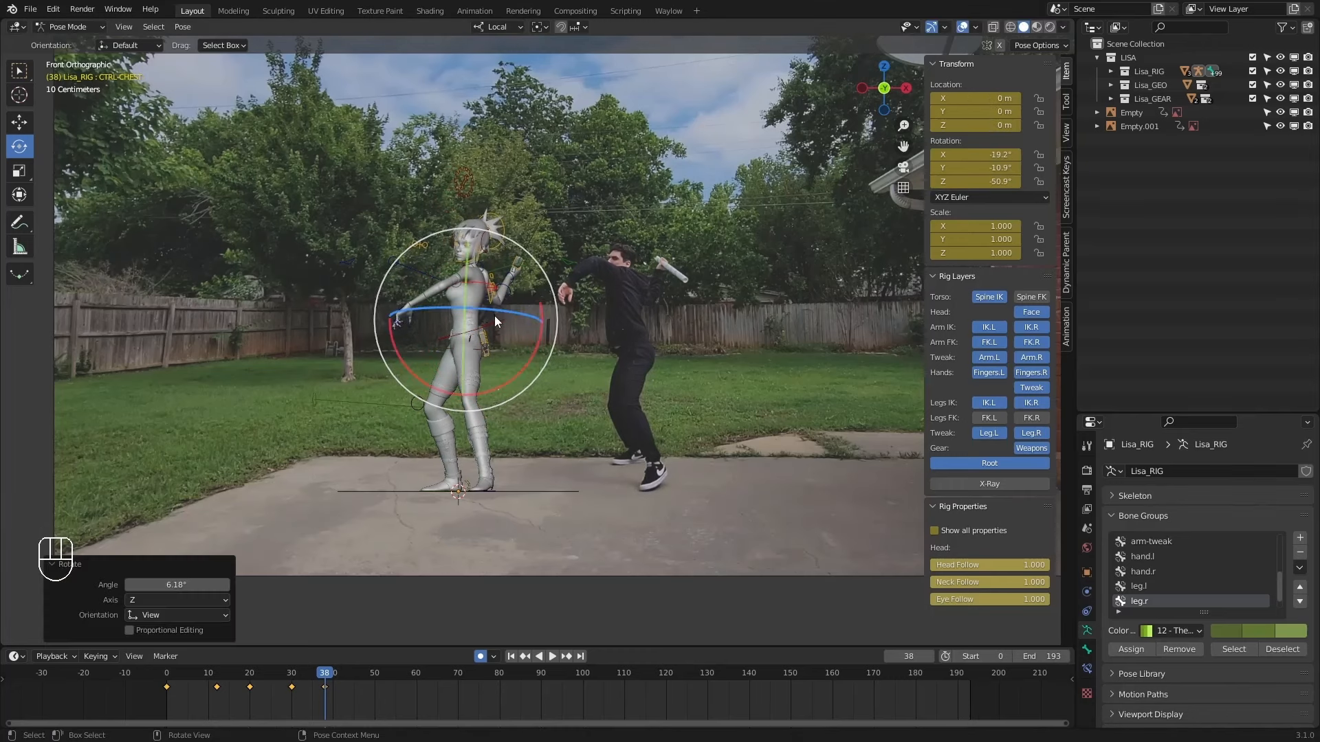
# Rotate the torso control at frame 38 to X 13.8°, Y -14.4°, Z -38.8°, comparing it with the frame 30 pose.
pyautogui.click(494, 319)
pyautogui.press('1')
pyautogui.press('2')
pyautogui.press('1')
pyautogui.press('1')
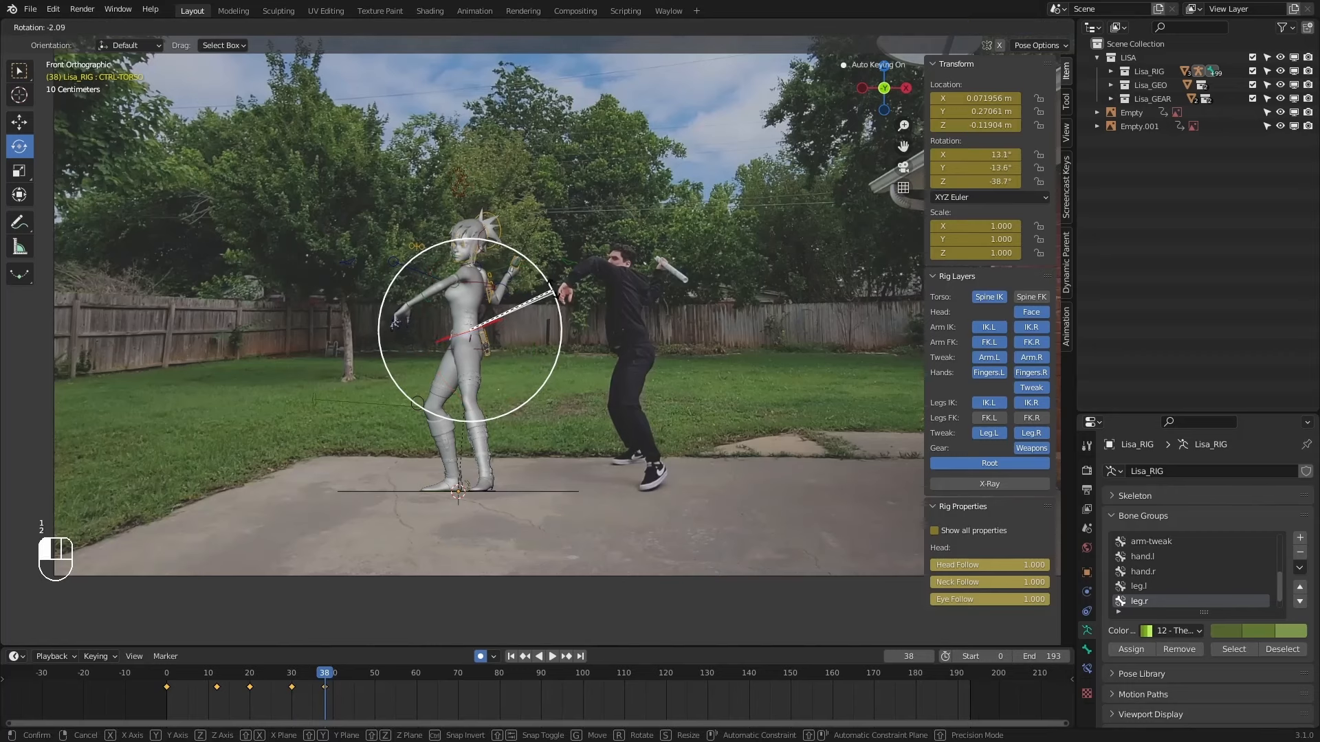
pyautogui.press('2')
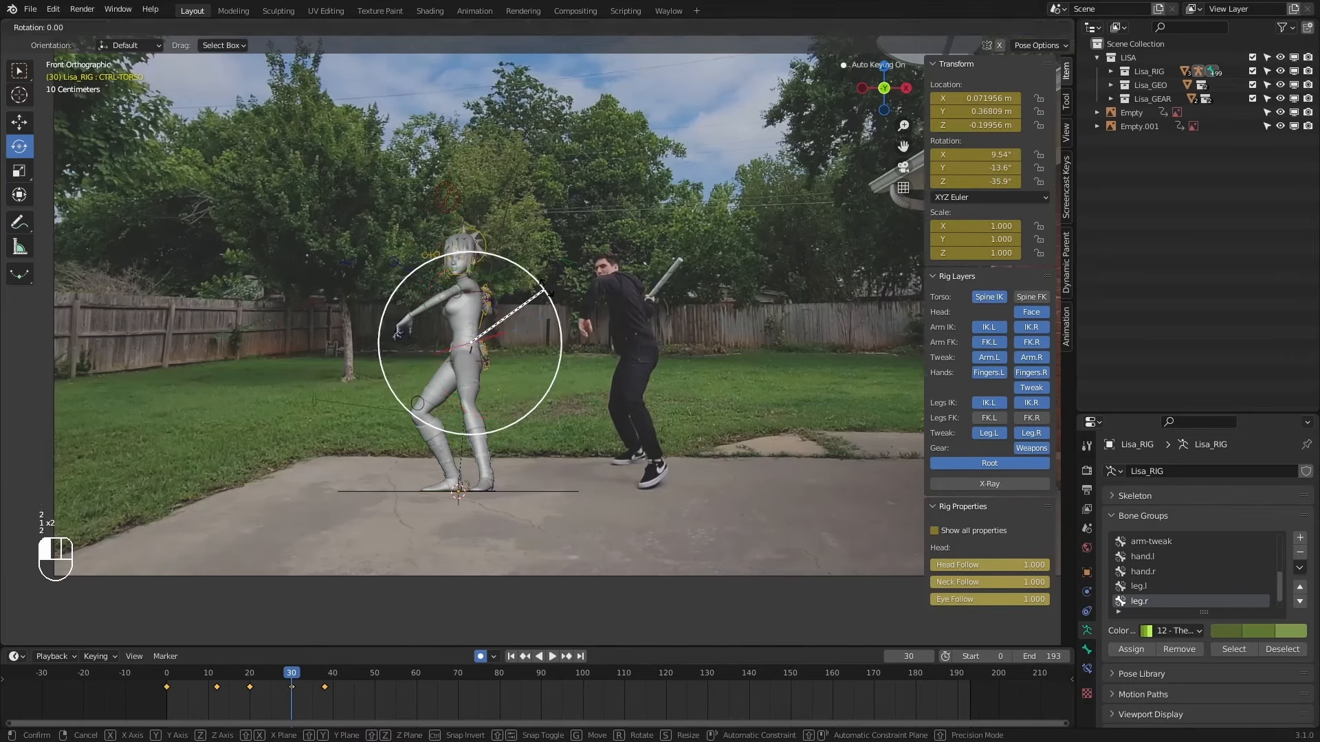
pyautogui.press('2')
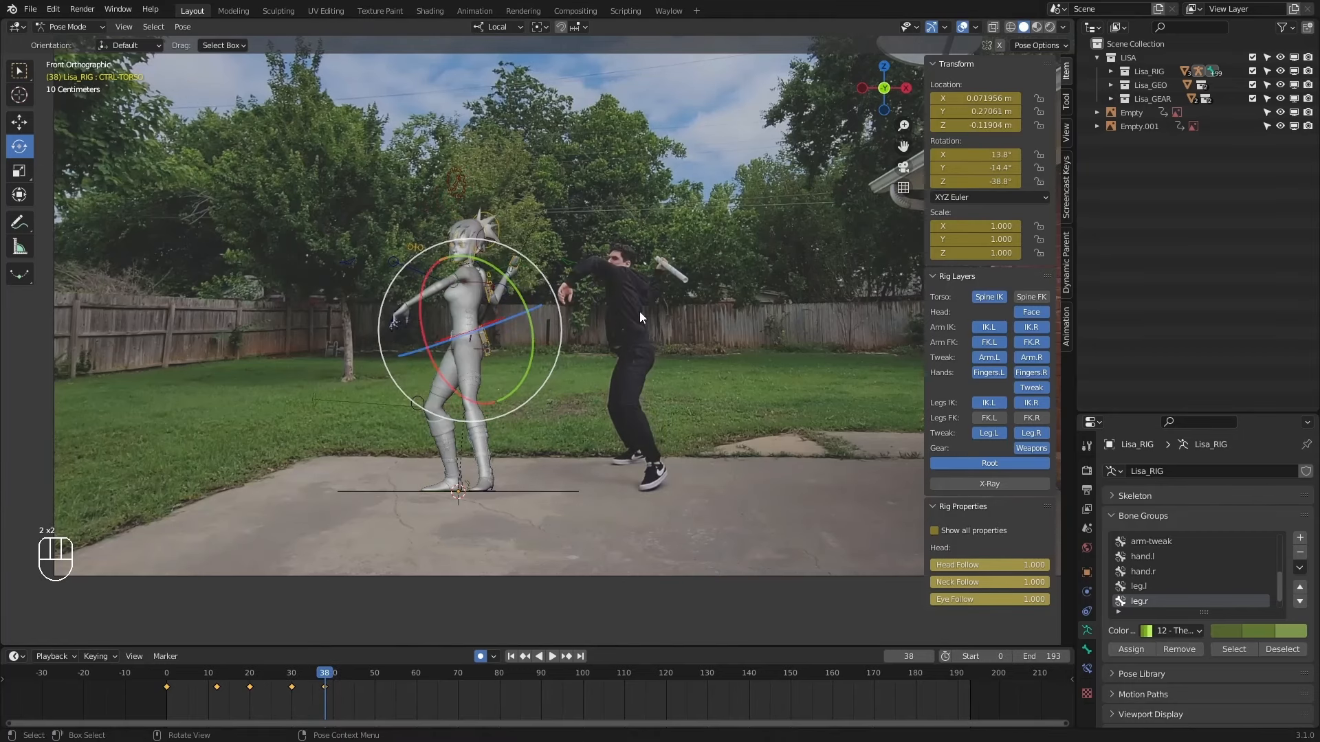
# Rotate the chest control -4.39° about its local X axis at frame 38 and check the pose in the left view.
pyautogui.click(496, 284)
pyautogui.moveTo(543, 308); pyautogui.dragTo(546, 312)
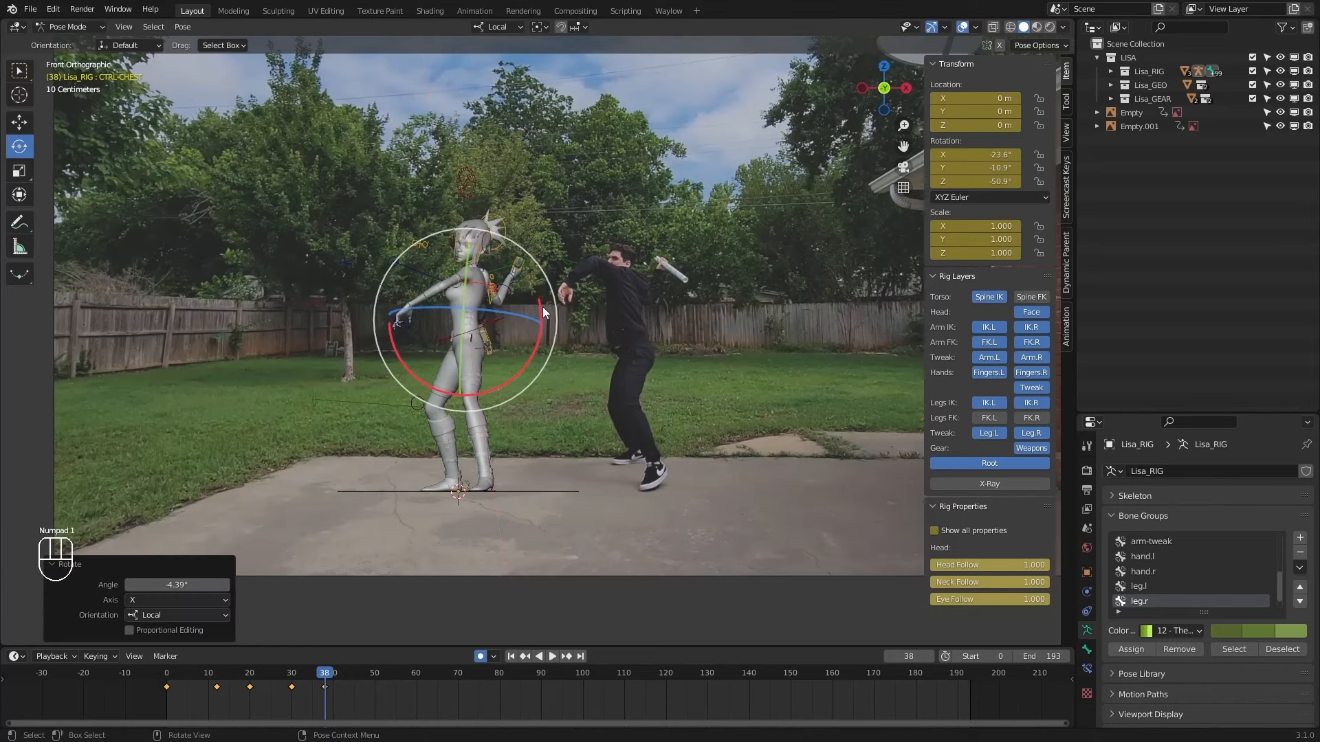
pyautogui.press('KP_1')
pyautogui.press('ctrl+KP_3')
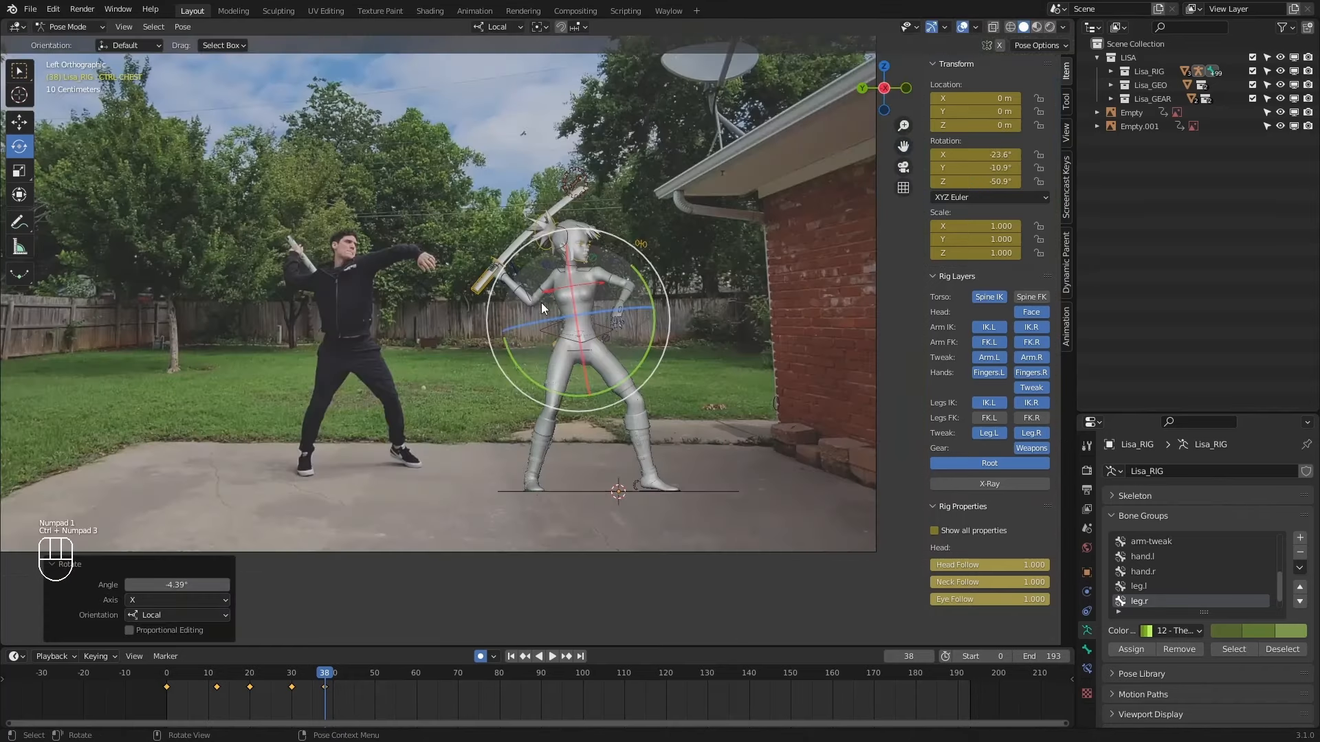
# Raise the left arm at frame 38 to match the side-view reference, rotating its upper control to X 12.7°, Y 17°, Z -120°.
pyautogui.click(582, 289)
pyautogui.click(609, 271)
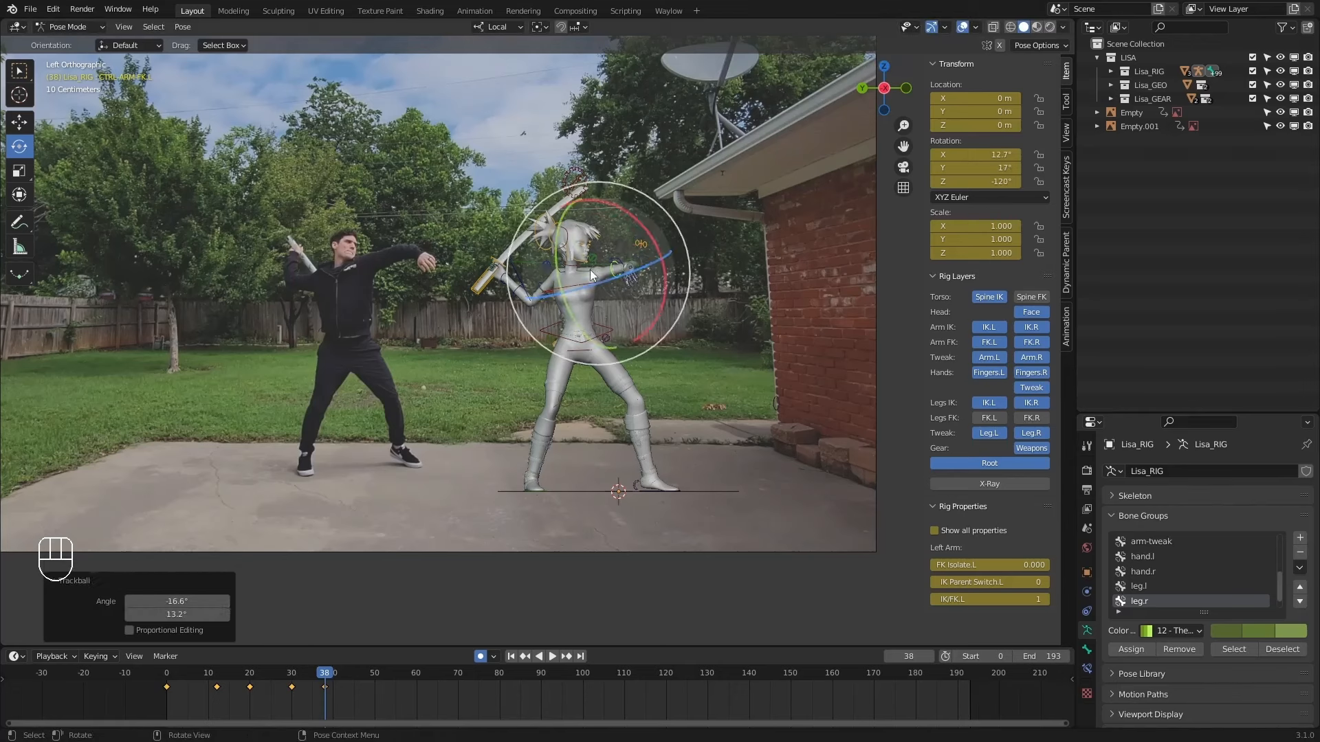
pyautogui.moveTo(648, 220); pyautogui.dragTo(613, 274)
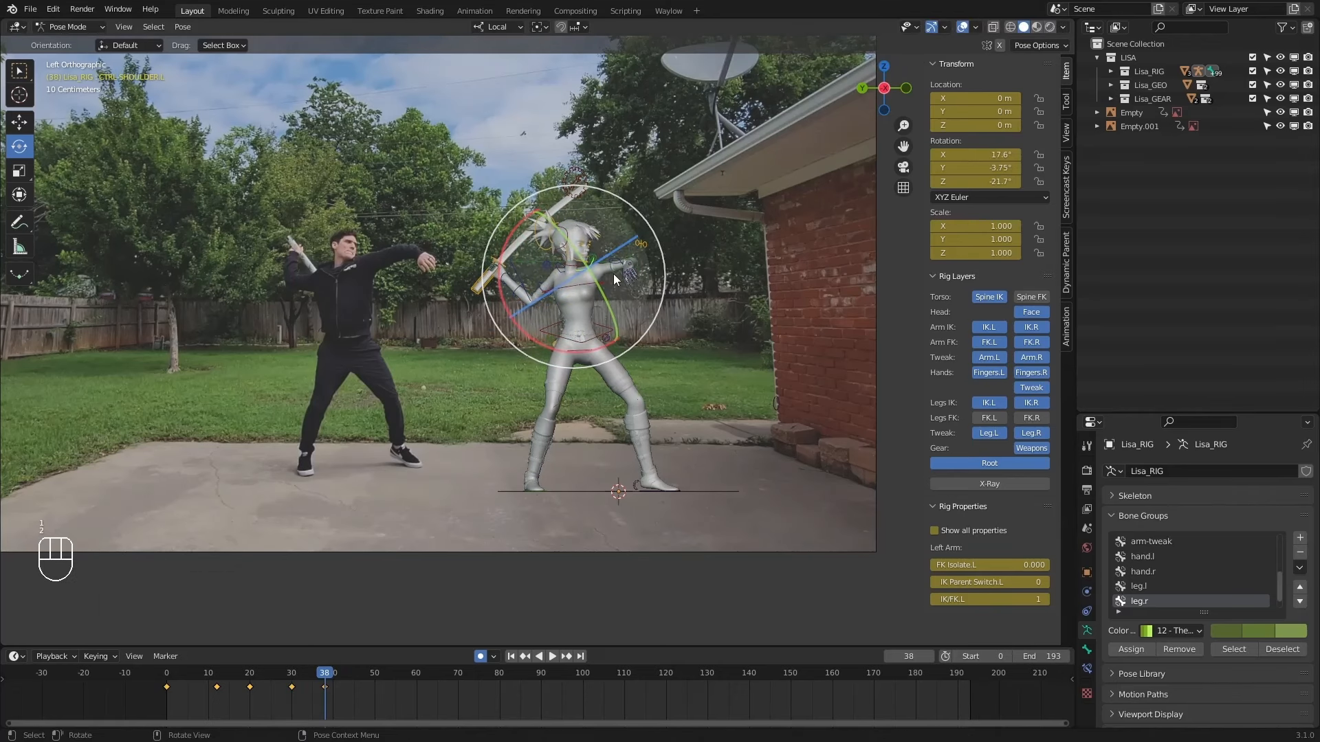
# Rotate the right arm's controls at frame 38 so the sword lies behind the head, and scrub from frame 25 to 38 to check the motion.
pyautogui.click(498, 281)
pyautogui.moveTo(465, 284); pyautogui.dragTo(459, 261)
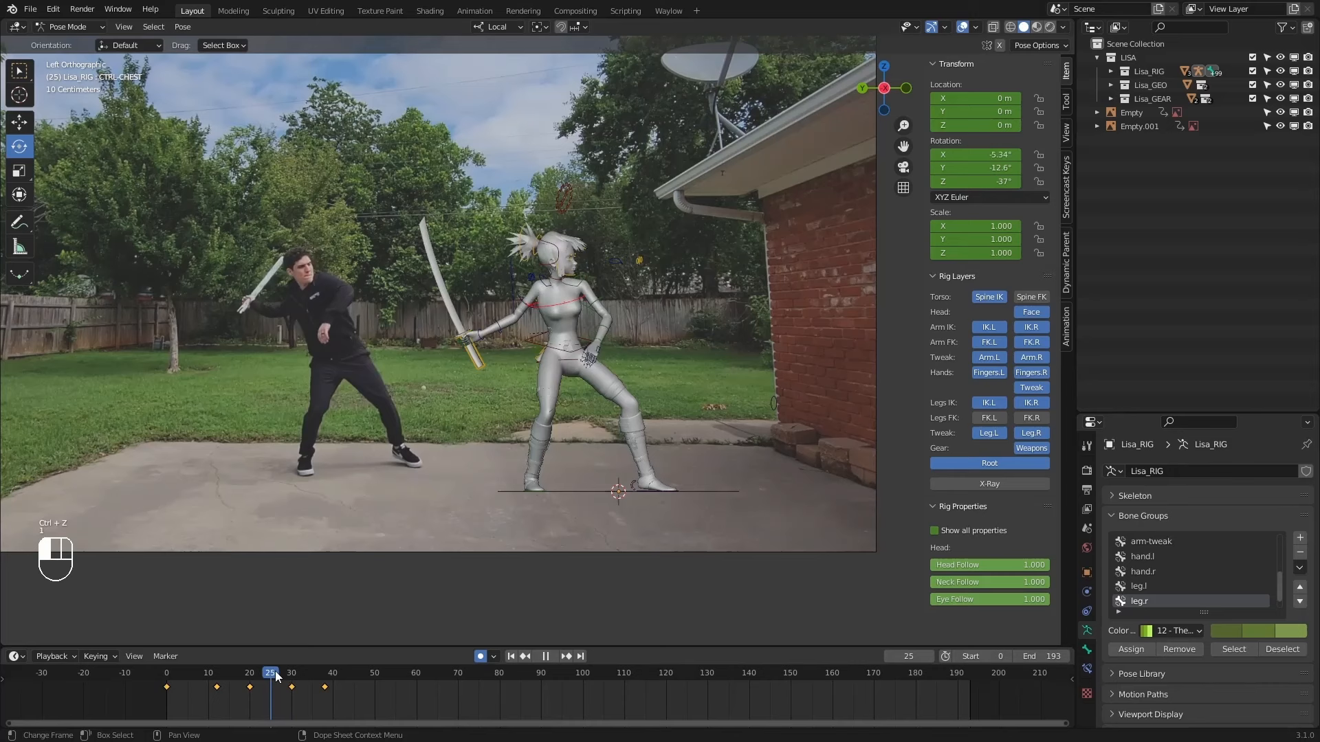
pyautogui.moveTo(272, 677); pyautogui.dragTo(326, 679)
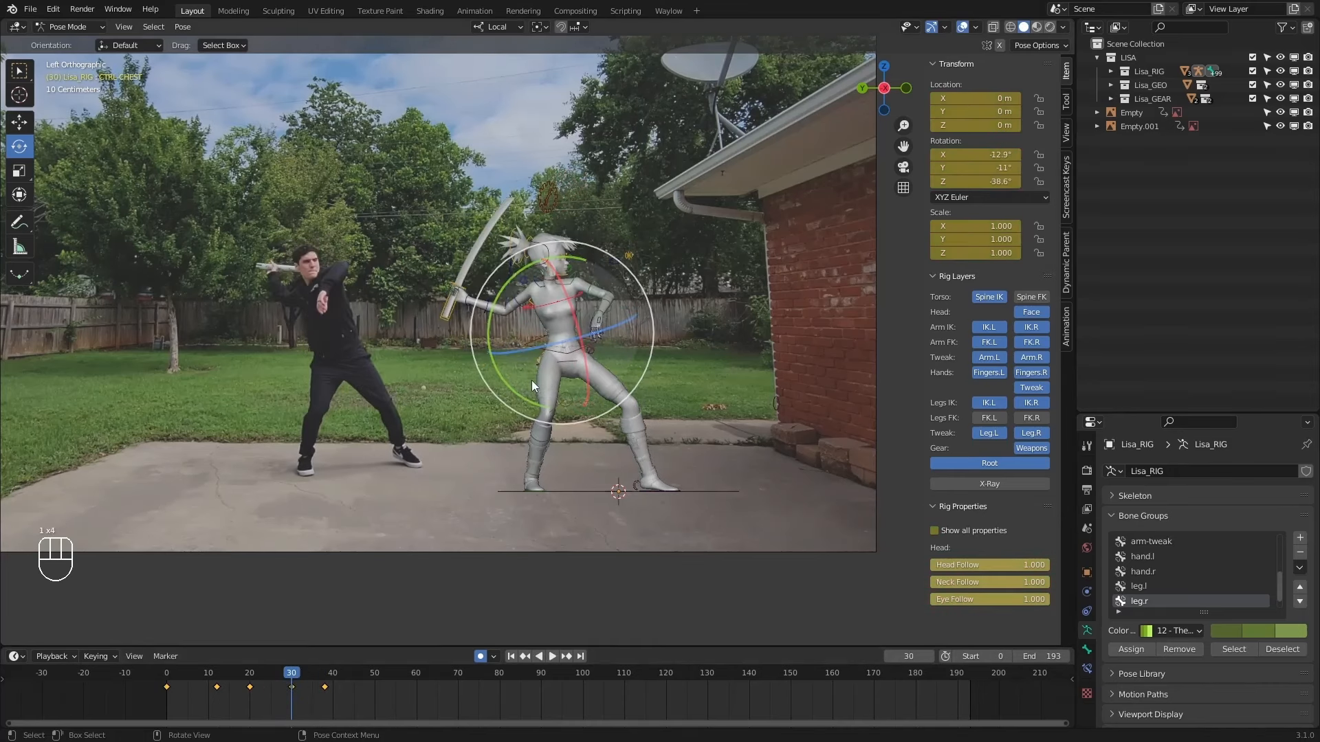
pyautogui.click(543, 292)
pyautogui.press('1')
pyautogui.press('2')
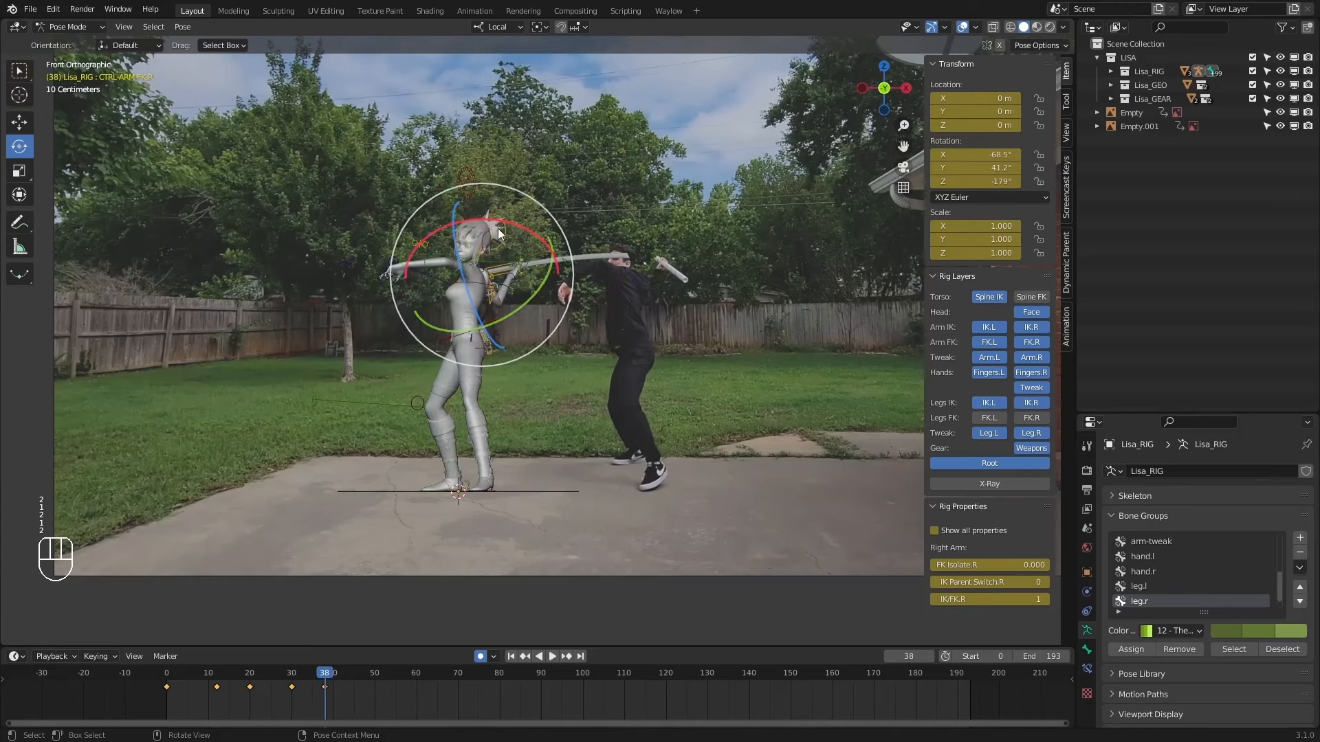
# Refine the left arm's rotation at frame 38 in the front view, flipping to frame 30 to judge the change.
pyautogui.click(461, 270)
pyautogui.press('Down')
pyautogui.press('Up')
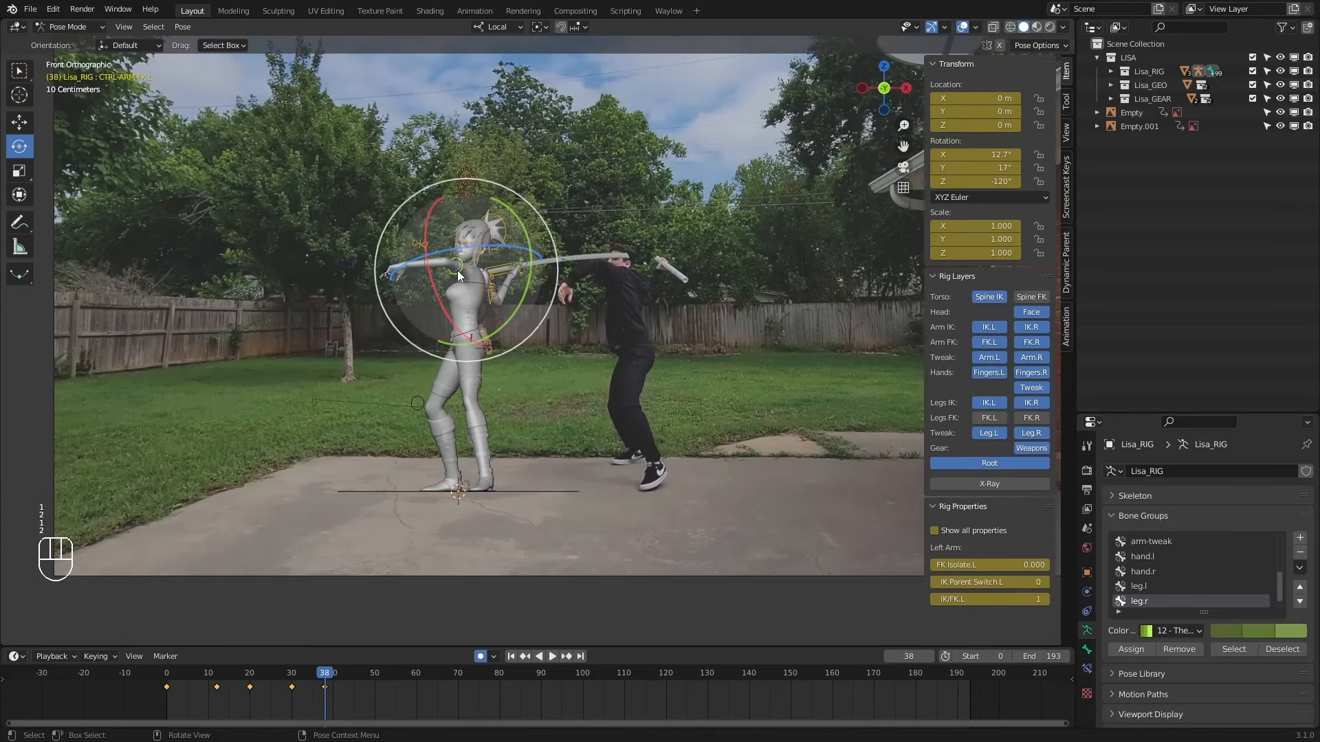
pyautogui.moveTo(464, 248); pyautogui.dragTo(469, 251)
pyautogui.press('Down')
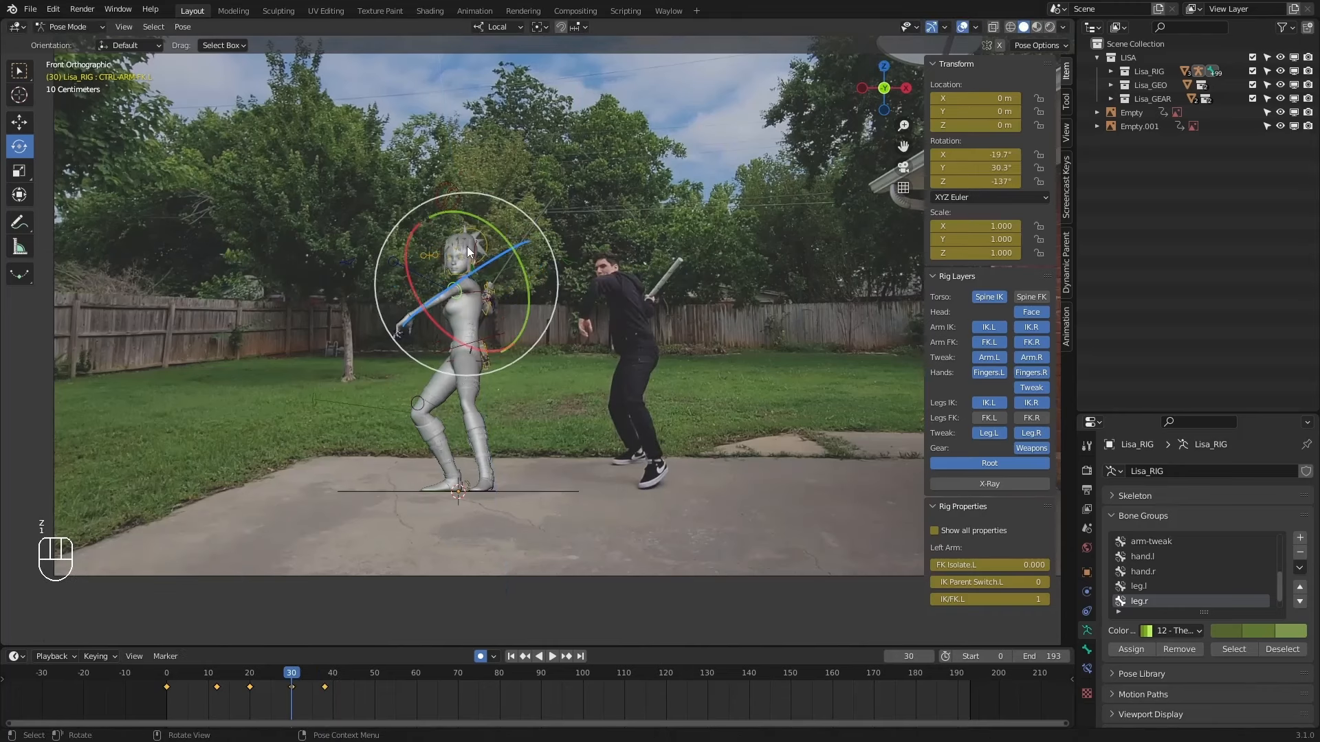
pyautogui.press('Up')
pyautogui.press('Down')
pyautogui.press('Up')
pyautogui.moveTo(527, 289); pyautogui.dragTo(465, 312)
pyautogui.press('Down')
pyautogui.press('Up')
# Select the left hand control and compare its pose at frames 30 and 38 with the front-view reference.
pyautogui.click(409, 278)
pyautogui.press('Down')
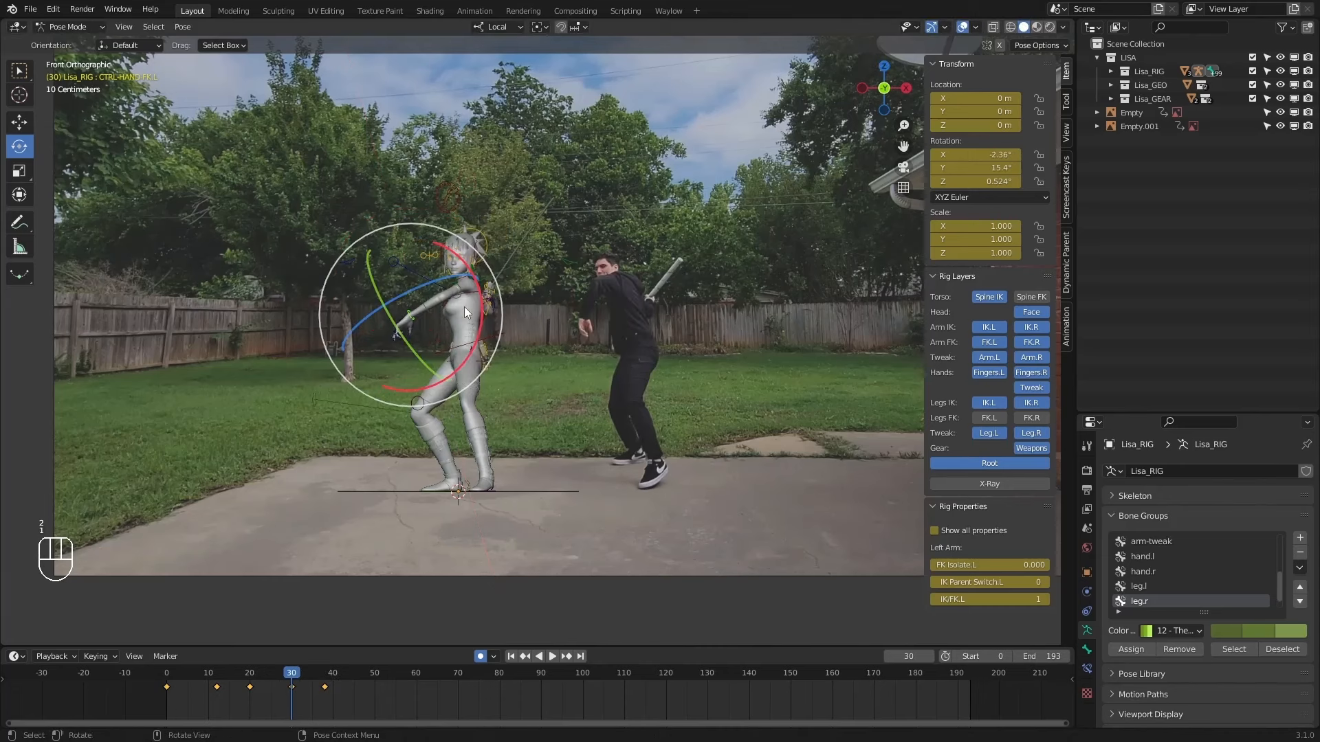
pyautogui.press('Up')
pyautogui.press('Down')
pyautogui.press('Up')
pyautogui.press('Down')
pyautogui.press('Up')
pyautogui.press('Down')
pyautogui.press('Up')
pyautogui.press('Down')
pyautogui.press('Up')
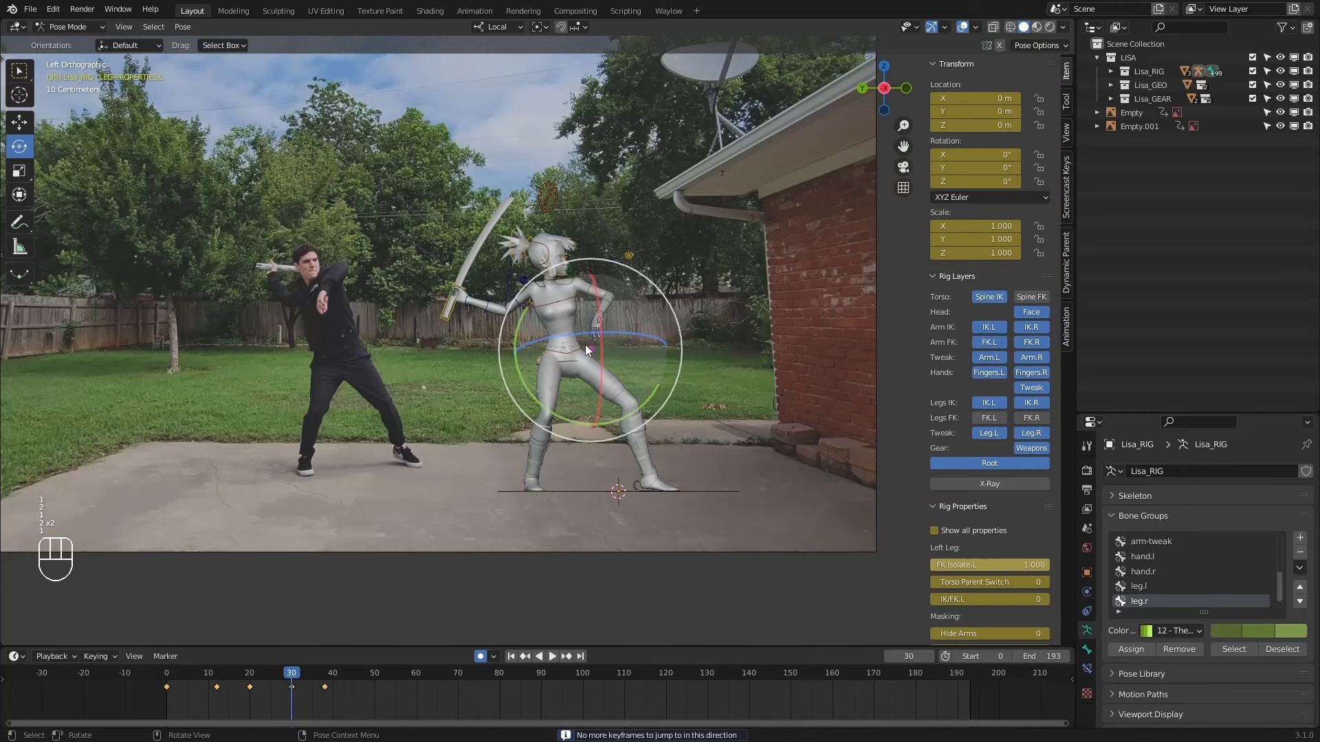
# Step through the keyed poses in the left view and scrub from frame 30 towards 38 to review the motion.
pyautogui.press('1')
pyautogui.press('1')
pyautogui.press('2')
pyautogui.press('2')
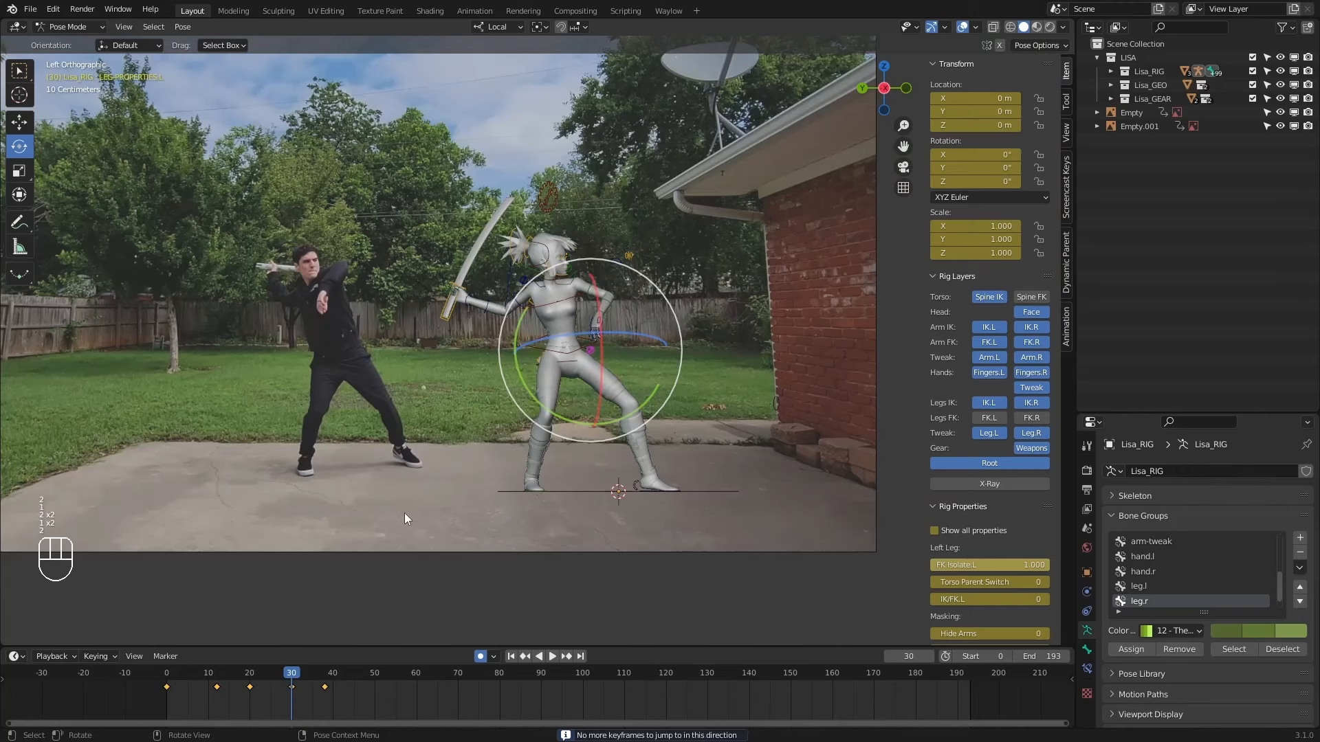
pyautogui.press('1')
pyautogui.press('1')
pyautogui.press('2')
pyautogui.press('2')
pyautogui.moveTo(291, 682); pyautogui.dragTo(318, 677)
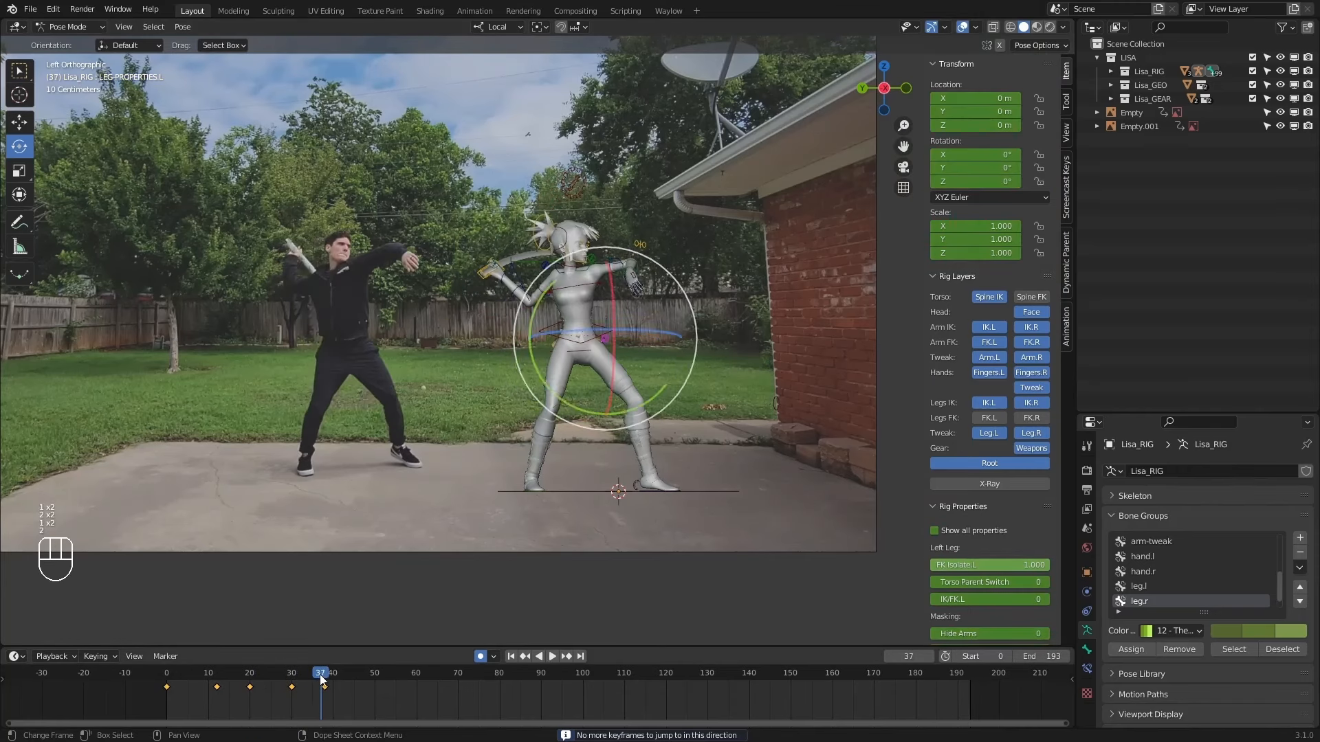
pyautogui.press('Down')
pyautogui.press('Up')
# Try rotating the upper chest control about its local Z axis at frame 38, and undo the attempt.
pyautogui.click(583, 283)
pyautogui.press('1')
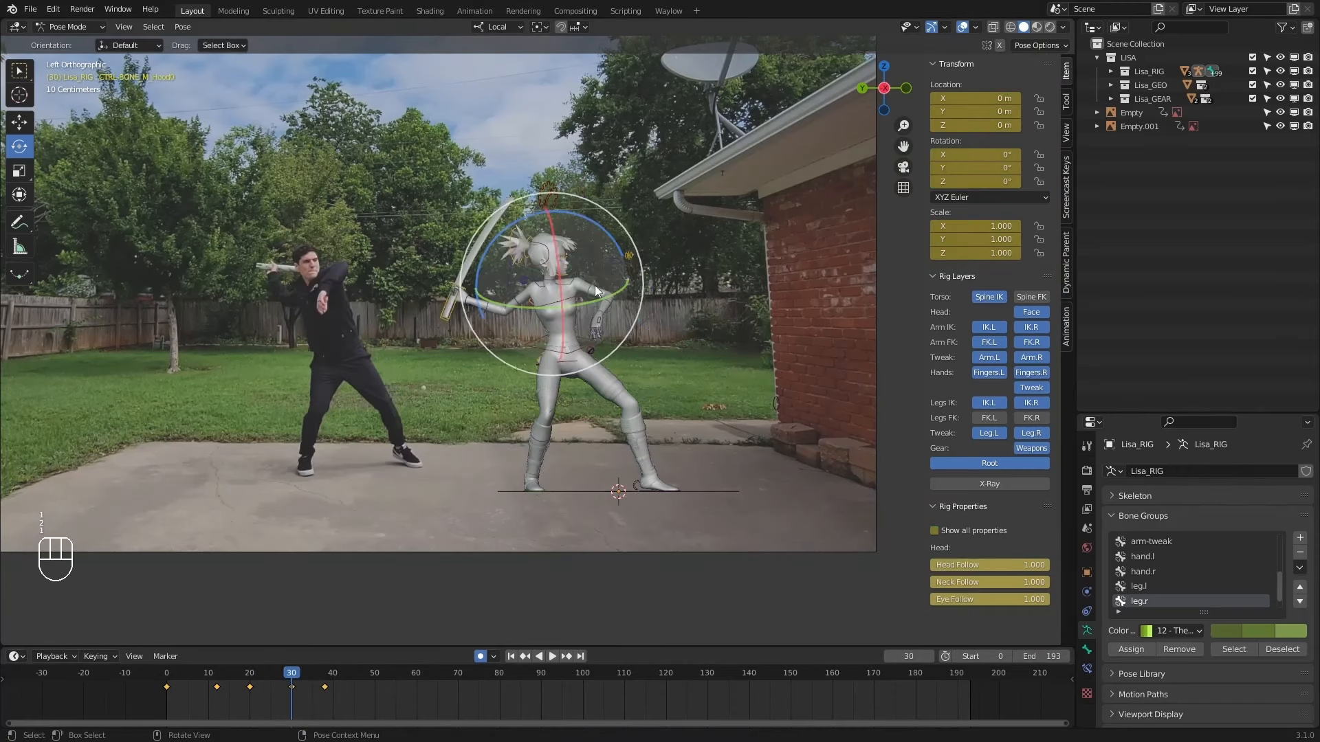
pyautogui.press('2')
pyautogui.moveTo(631, 223); pyautogui.dragTo(615, 206)
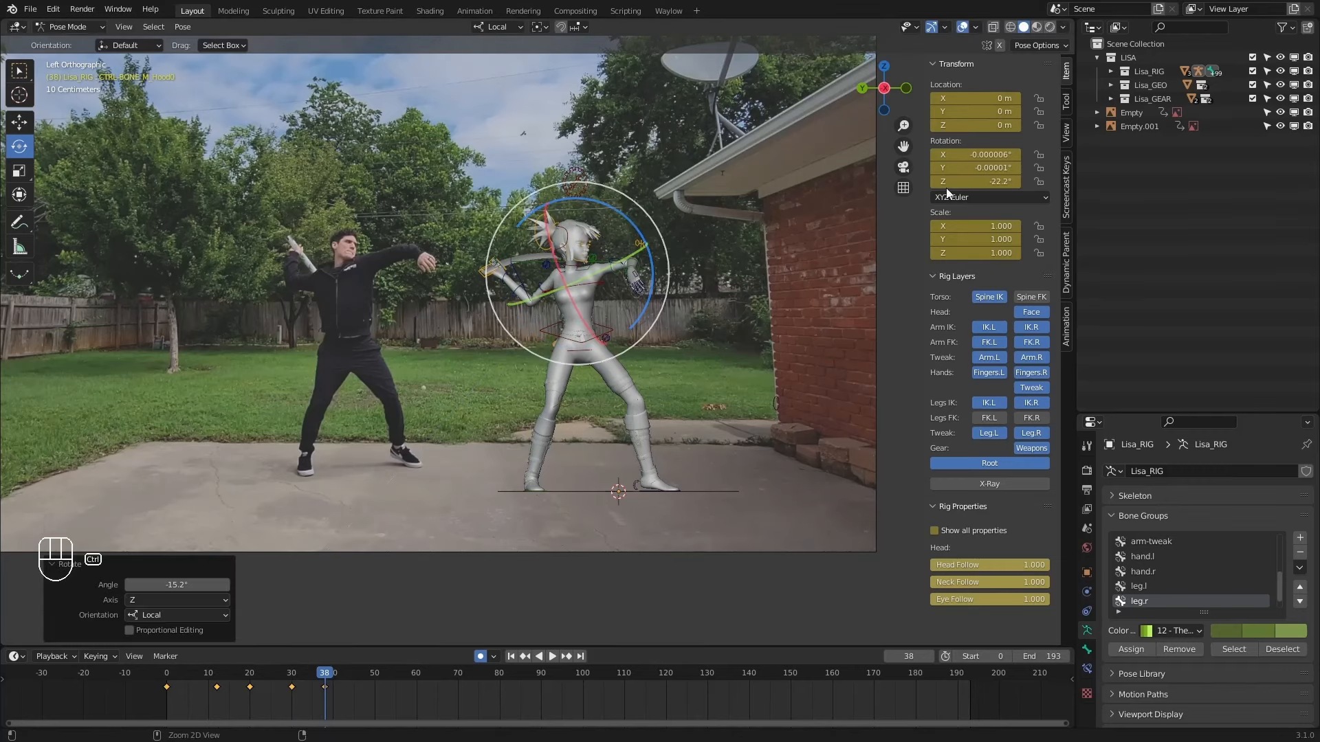
pyautogui.hotkey('ctrl', 'z')
pyautogui.hotkey('ctrl', 'z')
pyautogui.hotkey('ctrl', 'z')
# Set the chest control's Y rotation to -13.5° at frame 38, checking it against the previous key.
pyautogui.press('1')
pyautogui.press('2')
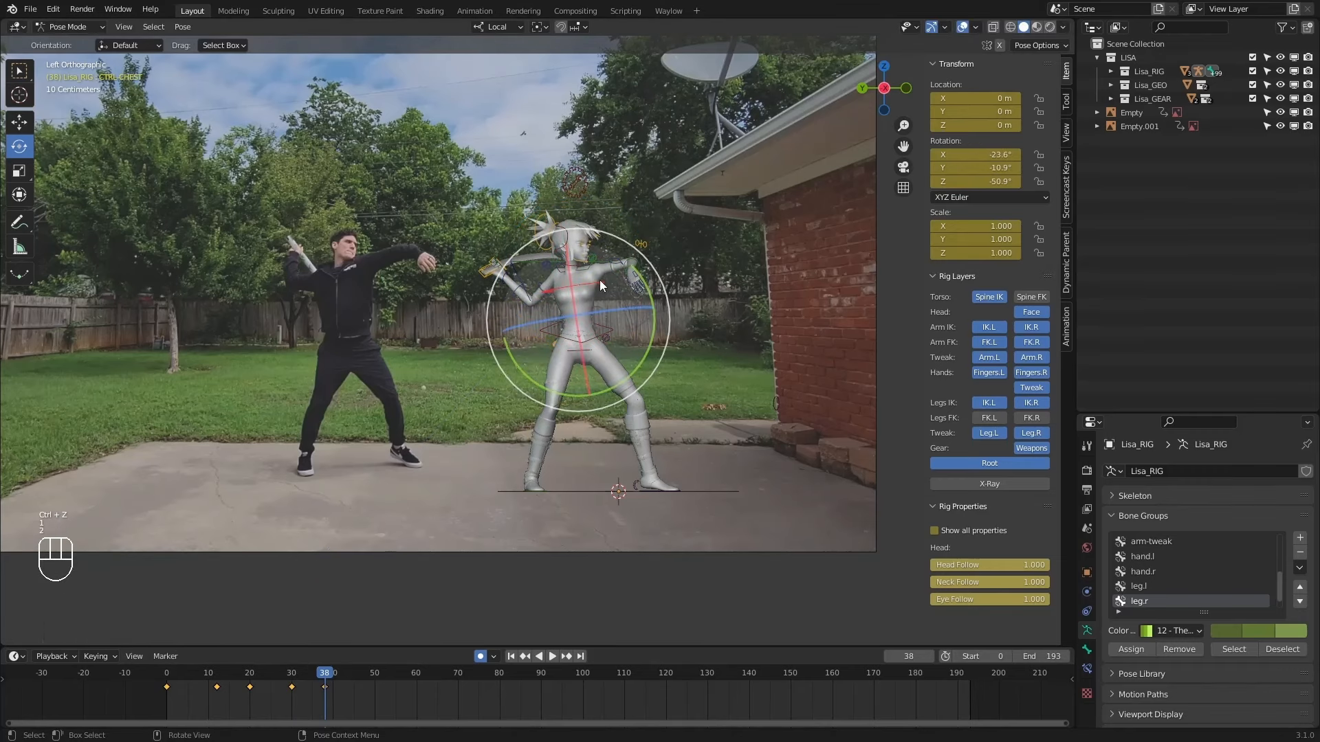
pyautogui.moveTo(976, 168); pyautogui.dragTo(969, 168)
pyautogui.press('1')
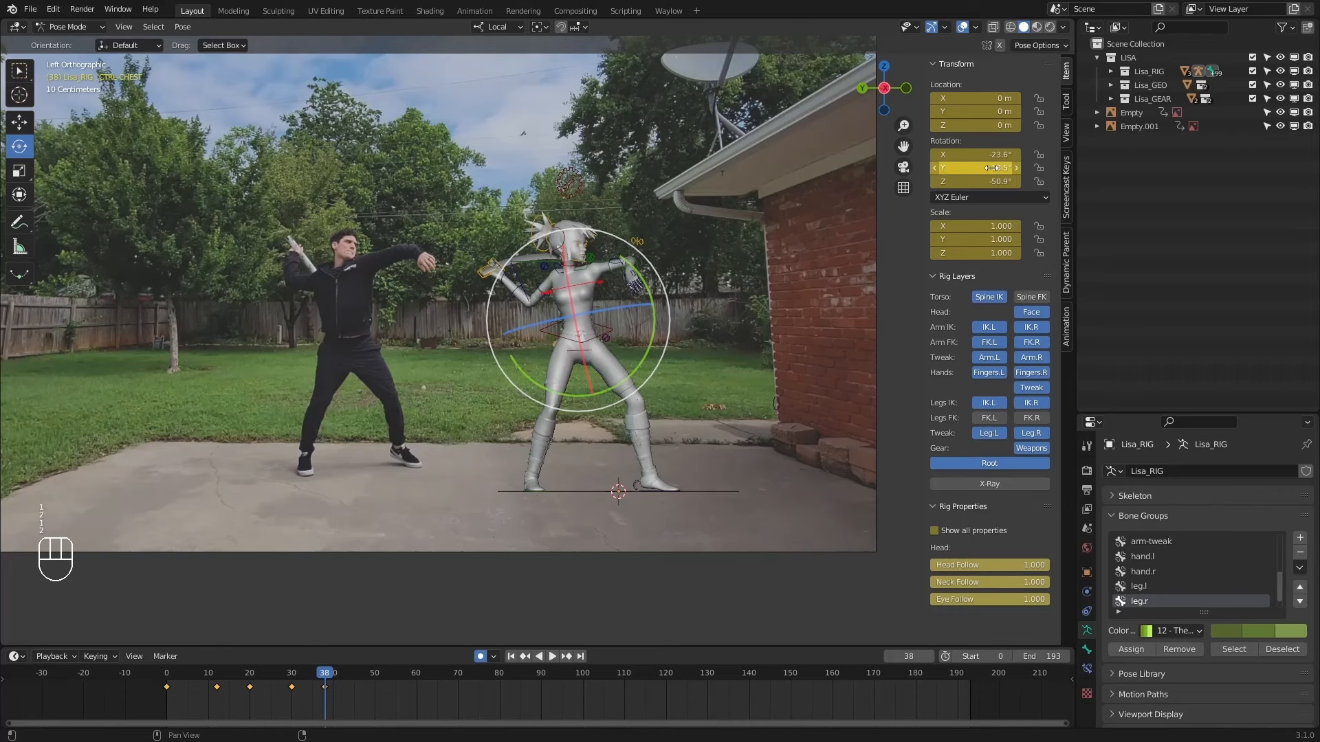
pyautogui.press('2')
# Set the chest control's X rotation to -27.2° at frame 38, judging it against the front-view reference.
pyautogui.press('KP_3')
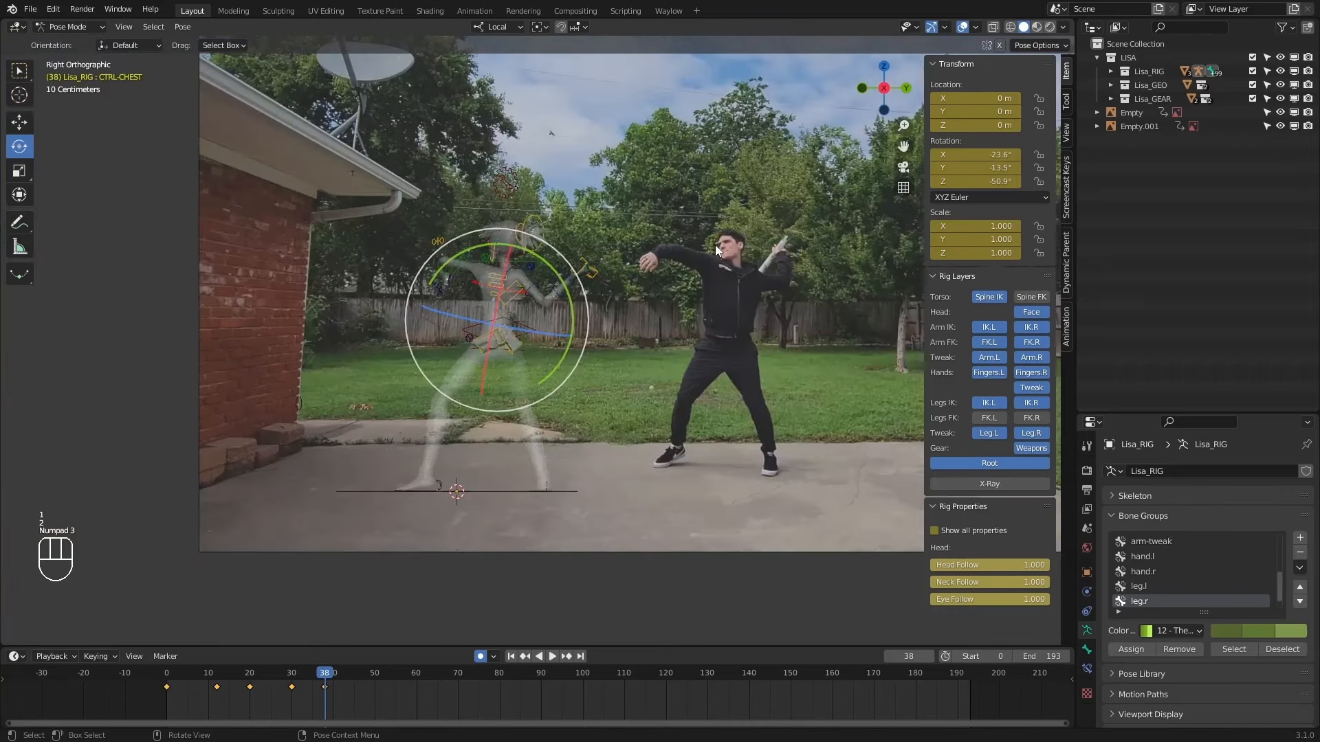
pyautogui.press('ctrl+KP_1')
pyautogui.press('KP_1')
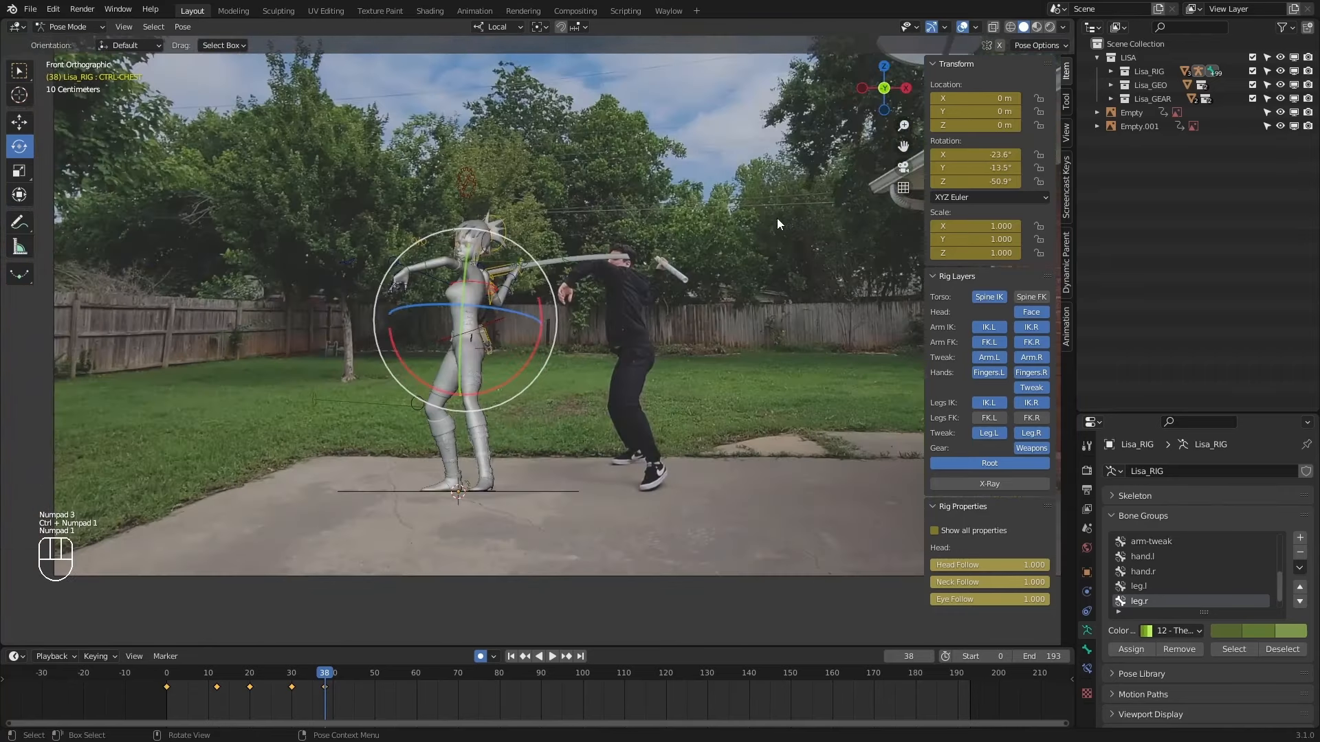
pyautogui.moveTo(976, 154); pyautogui.dragTo(981, 159)
pyautogui.press('1')
pyautogui.press('2')
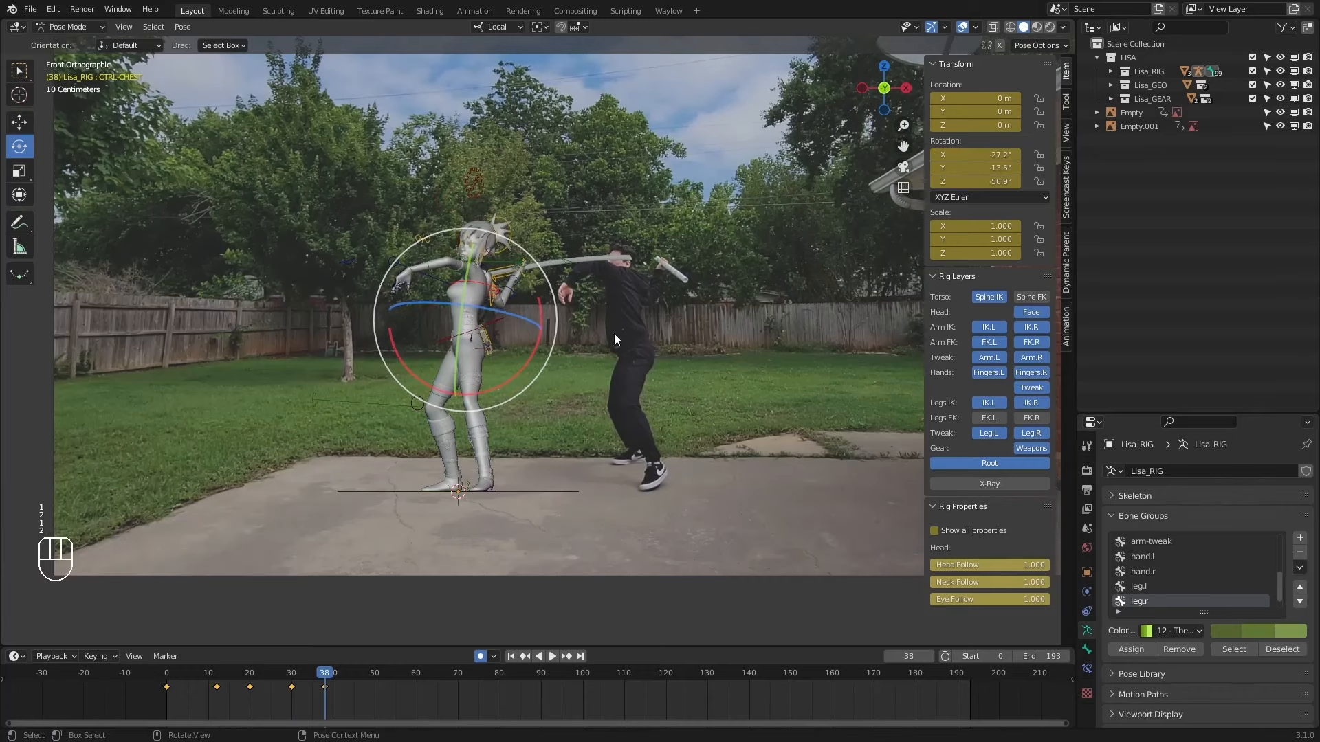
# Rotate the hips control at frame 38 to X -16.6°, Y 2.37°, Z -30.9°, comparing it with the previous keyed pose.
pyautogui.click(488, 322)
pyautogui.press('1')
pyautogui.press('2')
pyautogui.moveTo(532, 351); pyautogui.dragTo(528, 364)
pyautogui.click(481, 320)
pyautogui.press('1')
pyautogui.press('2')
pyautogui.press('1')
pyautogui.press('2')
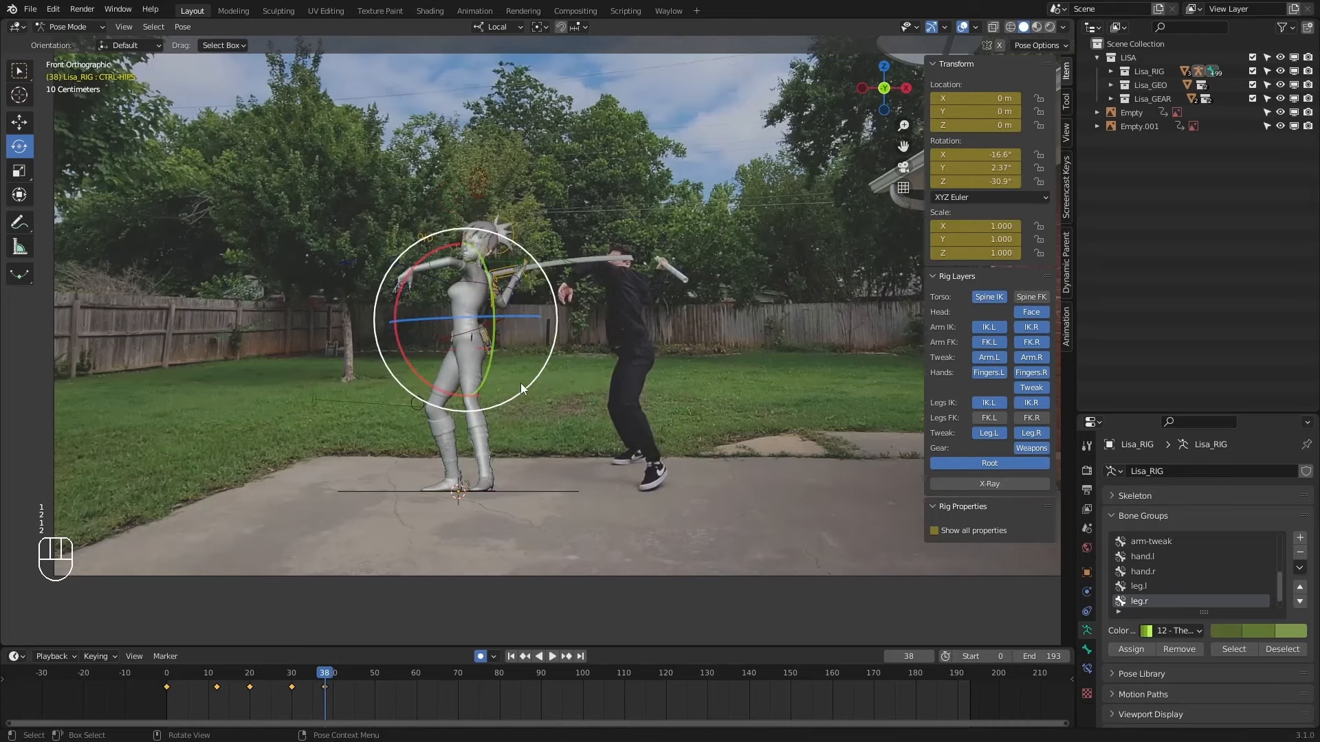
# Examine the frame 38 pose from the front and side views and compare it with the keyed poses at frames 20 and 30.
pyautogui.press('KP_1')
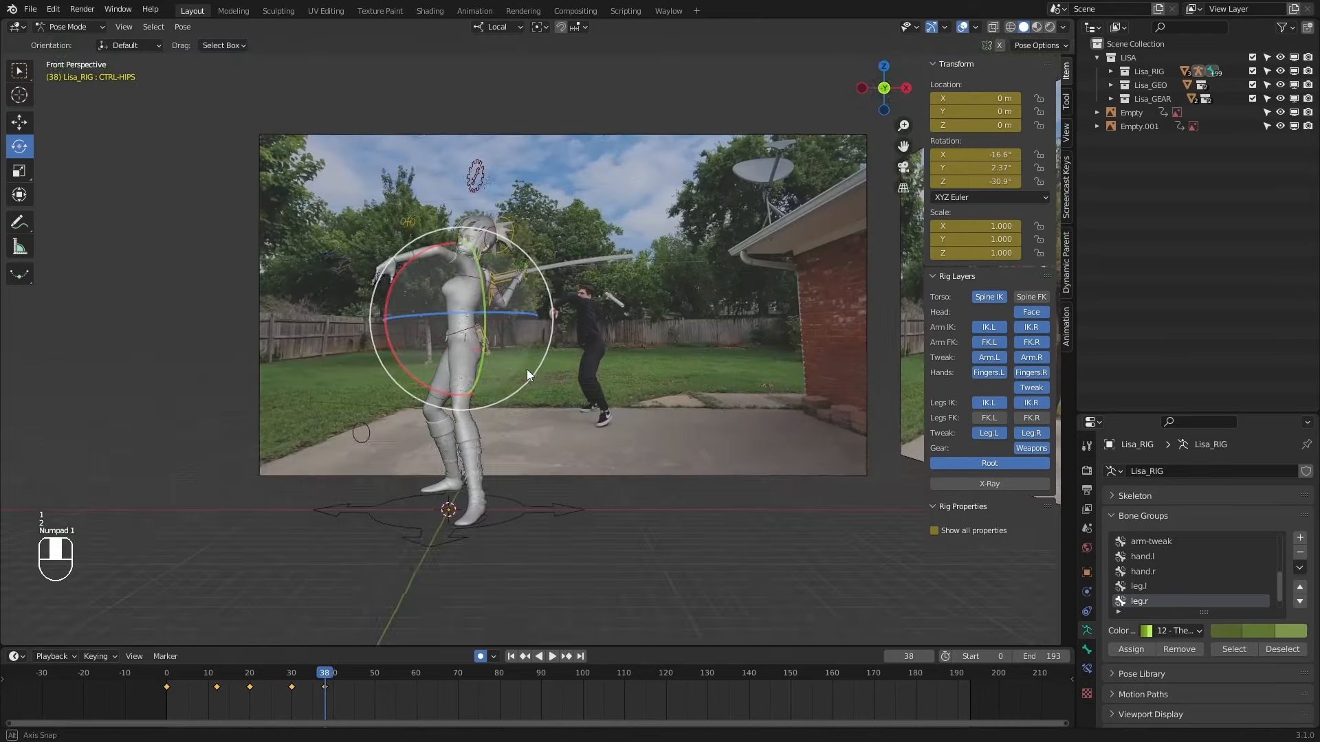
pyautogui.press('ctrl+KP_1')
pyautogui.press('KP_3')
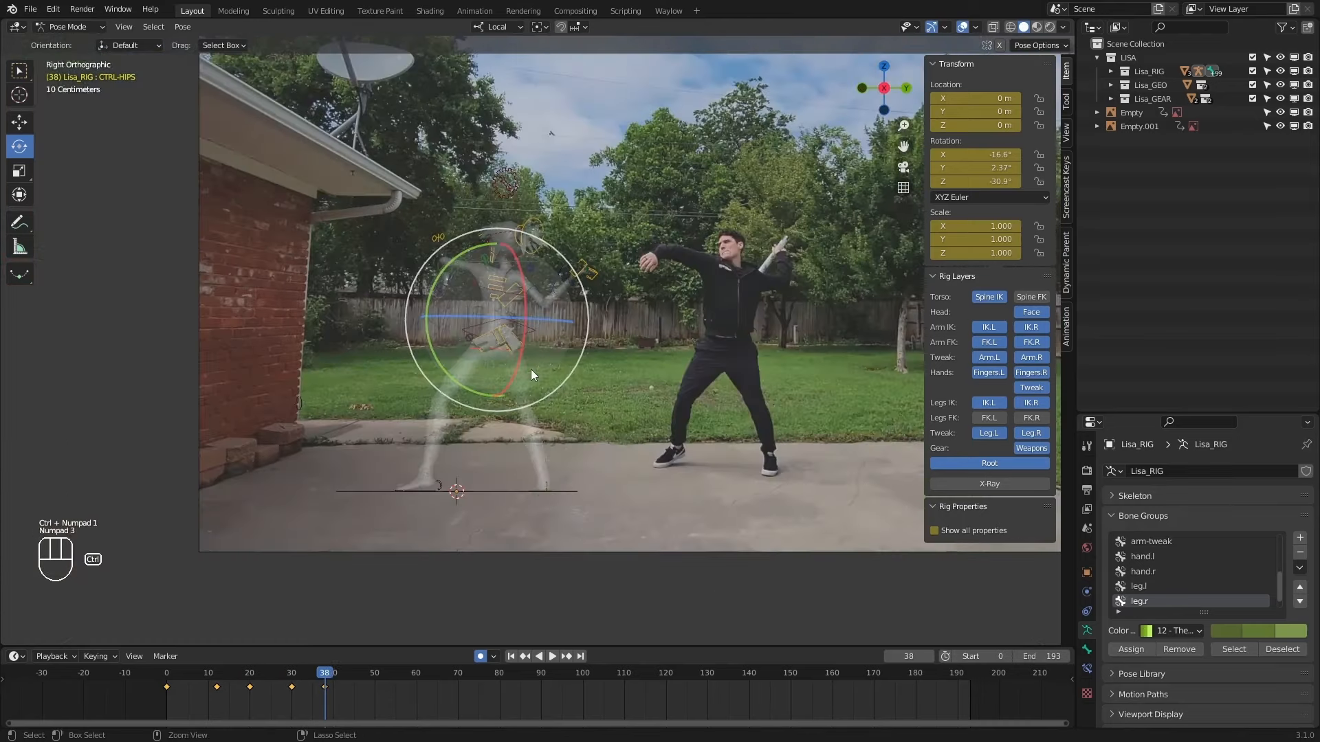
pyautogui.press('ctrl+KP_3')
pyautogui.press('1')
pyautogui.press('2')
pyautogui.press('1')
pyautogui.press('1')
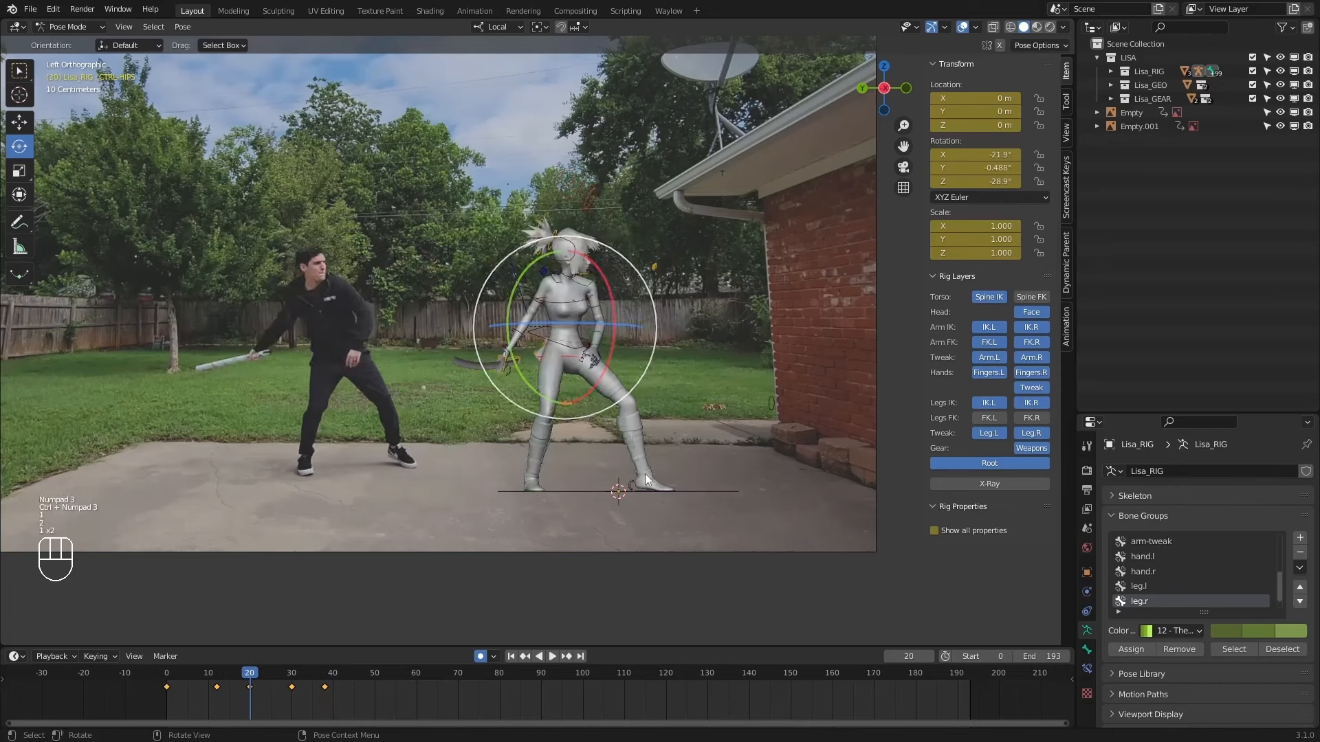
pyautogui.press('2')
# Move the left foot control slightly along its Y axis at frame 38, comparing its placement with the keys at frames 20 and 30.
pyautogui.click(648, 488)
pyautogui.press('w')
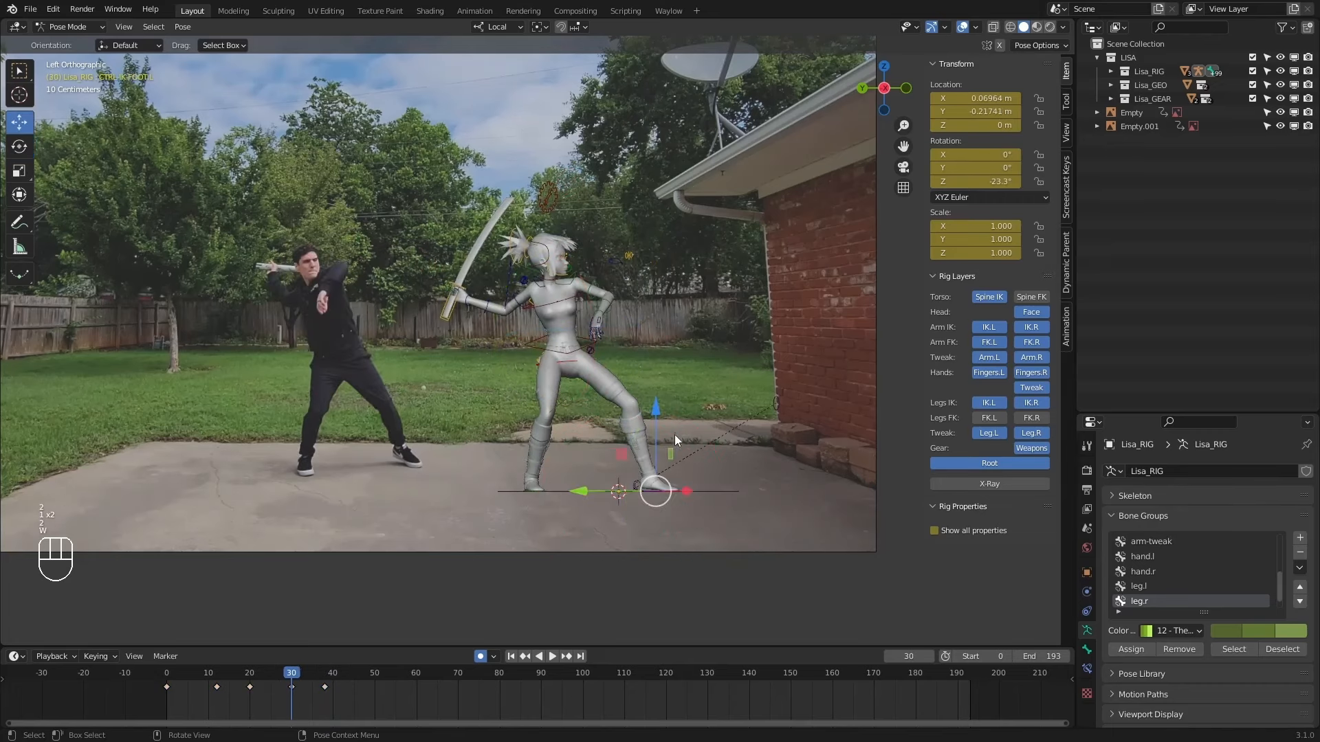
pyautogui.moveTo(653, 481); pyautogui.dragTo(653, 510, button='middle')
pyautogui.press('ctrl+KP_3')
pyautogui.press('1')
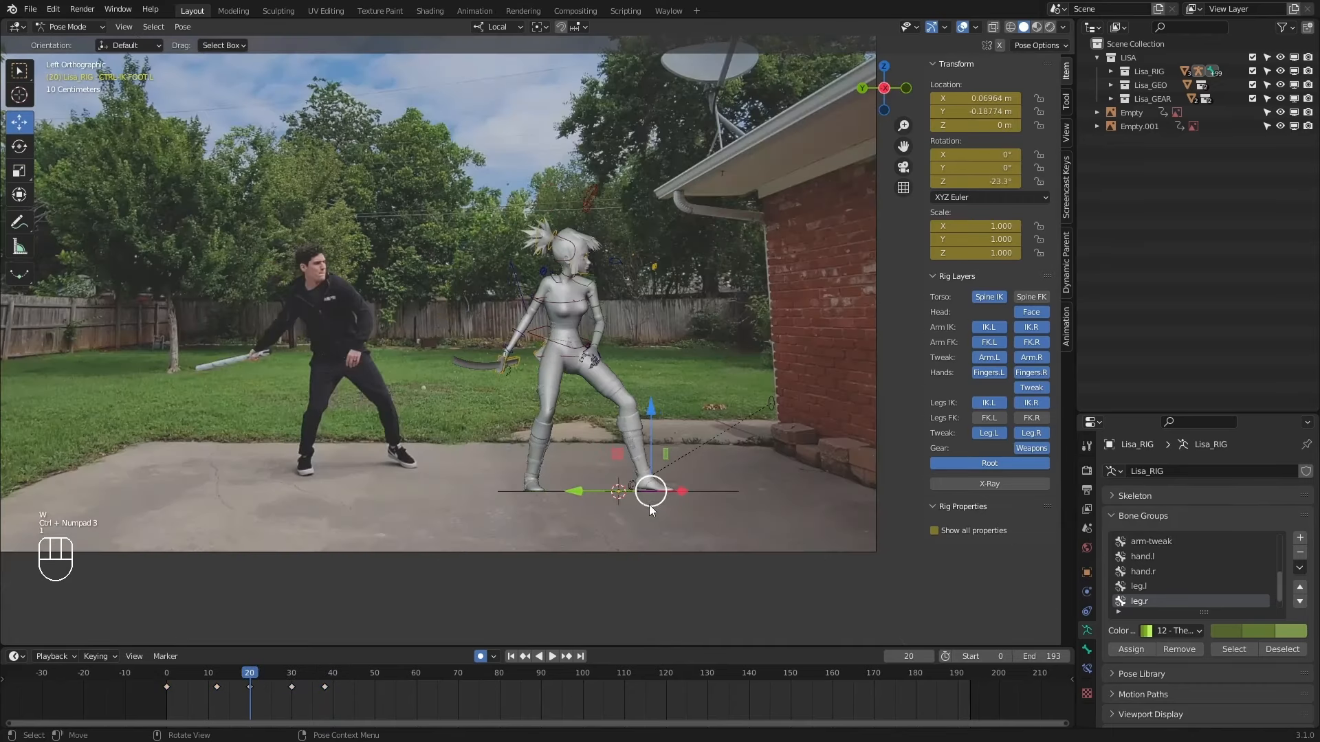
pyautogui.press('2')
pyautogui.press('2')
pyautogui.press('1')
pyautogui.press('2')
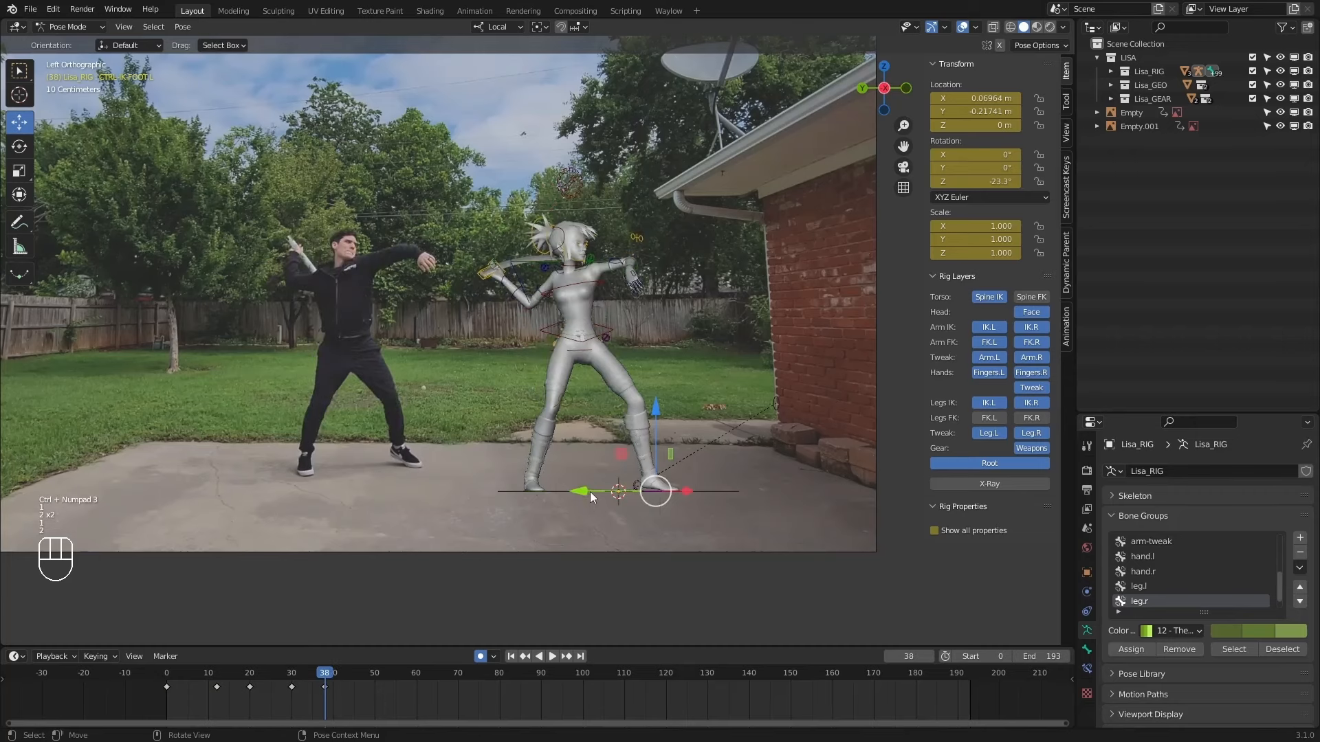
pyautogui.moveTo(590, 492); pyautogui.dragTo(592, 490)
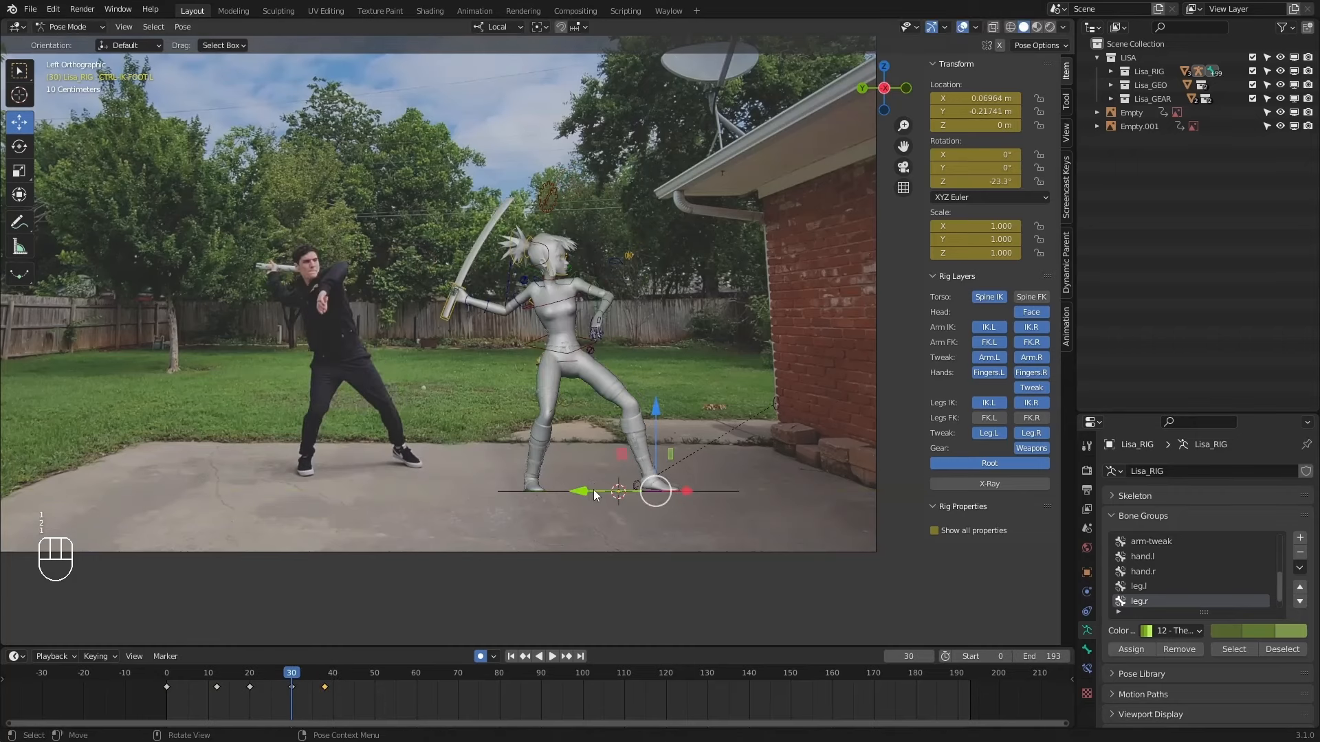
# Rotate the right foot's roll control about its X and Z axes at frame 38.
pyautogui.moveTo(600, 448); pyautogui.dragTo(481, 455, button='middle')
pyautogui.click(463, 497)
pyautogui.click(473, 488)
pyautogui.press('e')
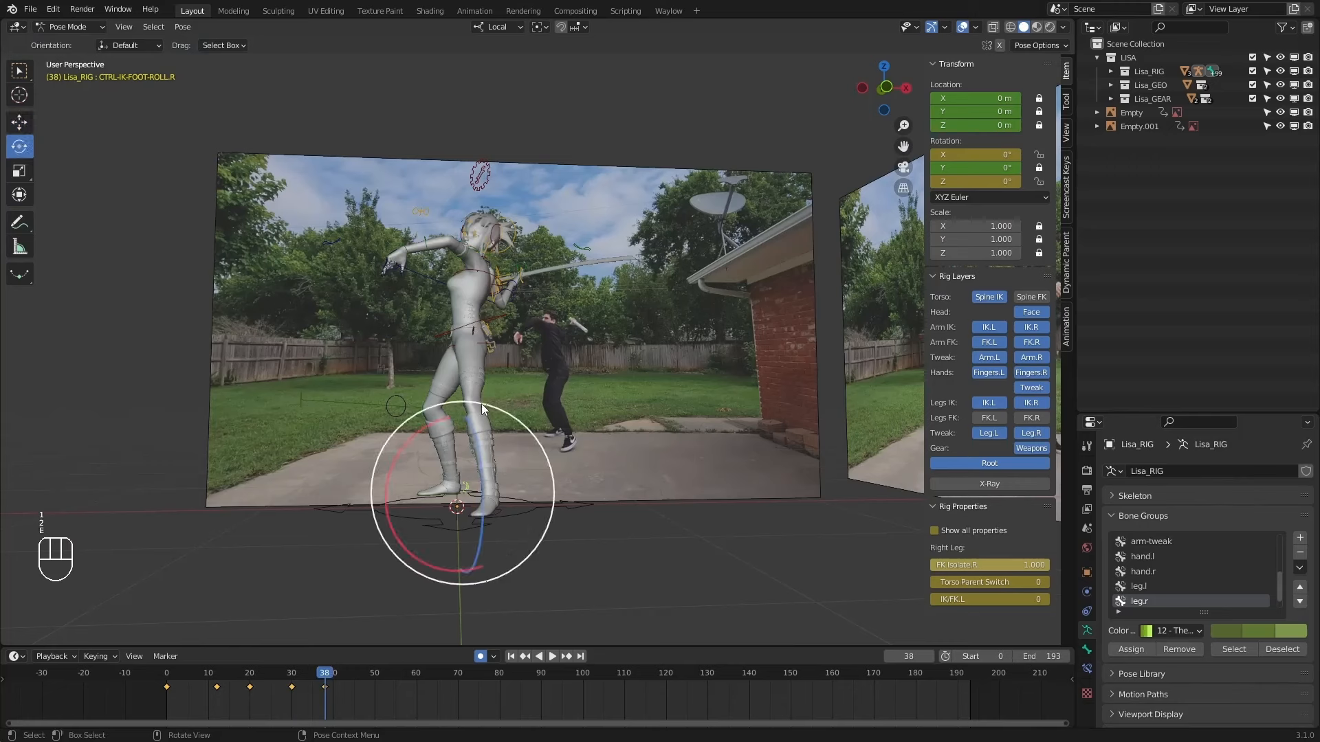
pyautogui.moveTo(461, 402); pyautogui.dragTo(471, 402)
pyautogui.hotkey('ctrl', 'z')
pyautogui.press('Down')
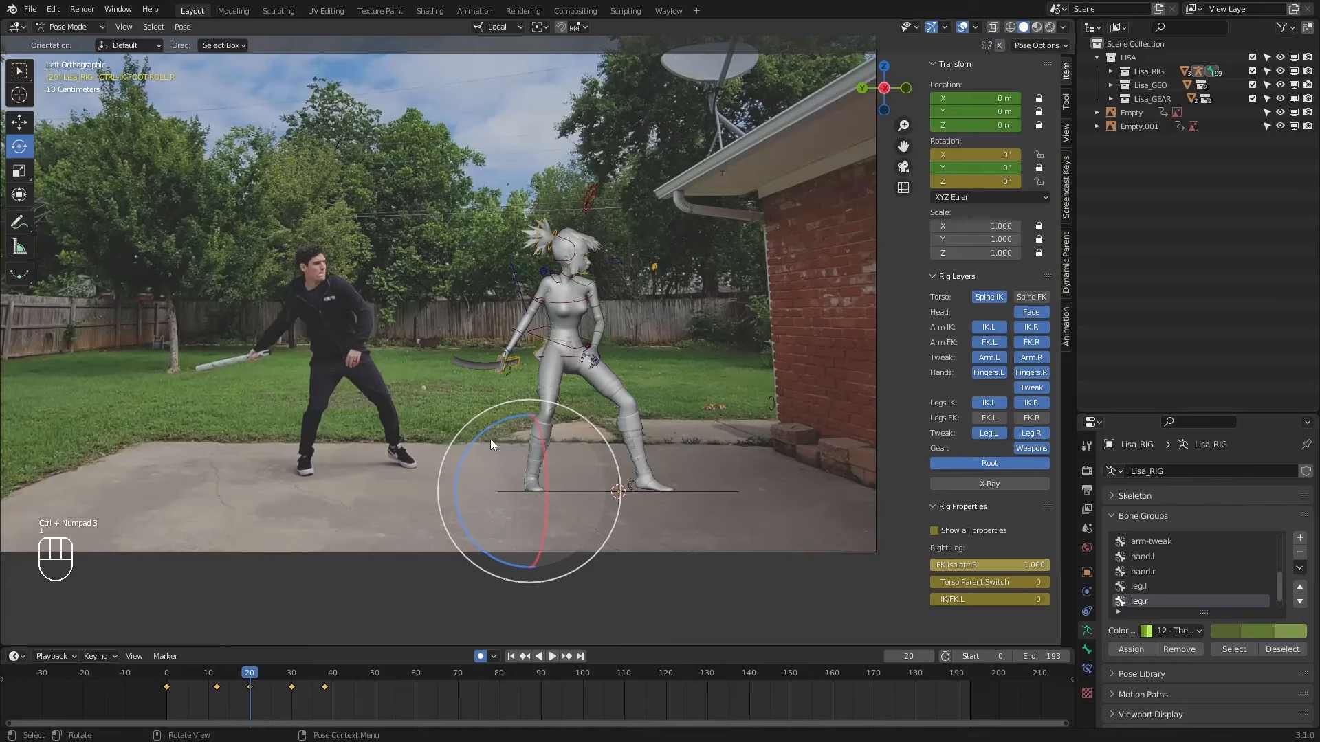
# Play and scrub the animation between frames 0 and 38, checking the motion and keyed poses against the side-view reference.
pyautogui.press('2')
pyautogui.press('2')
pyautogui.press('Down')
pyautogui.press('Down')
pyautogui.press('Down')
pyautogui.press('Down')
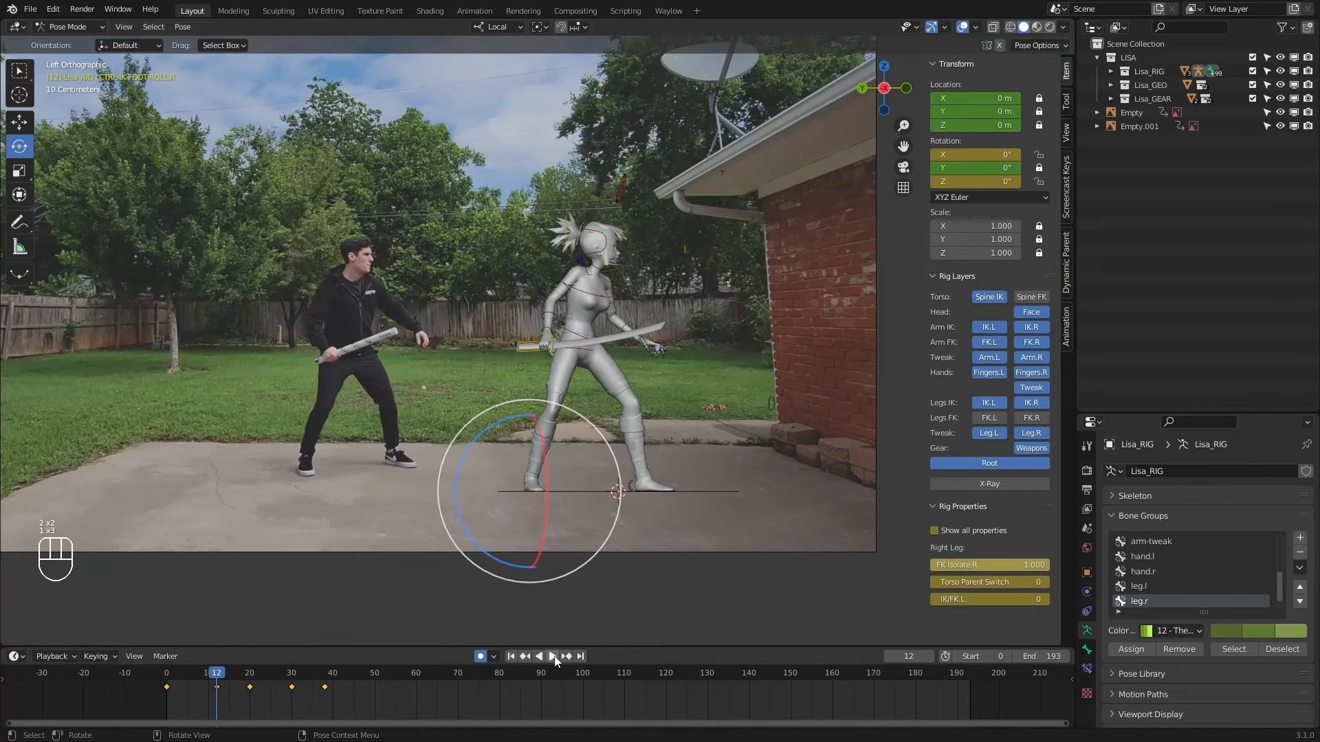
pyautogui.click(552, 656)
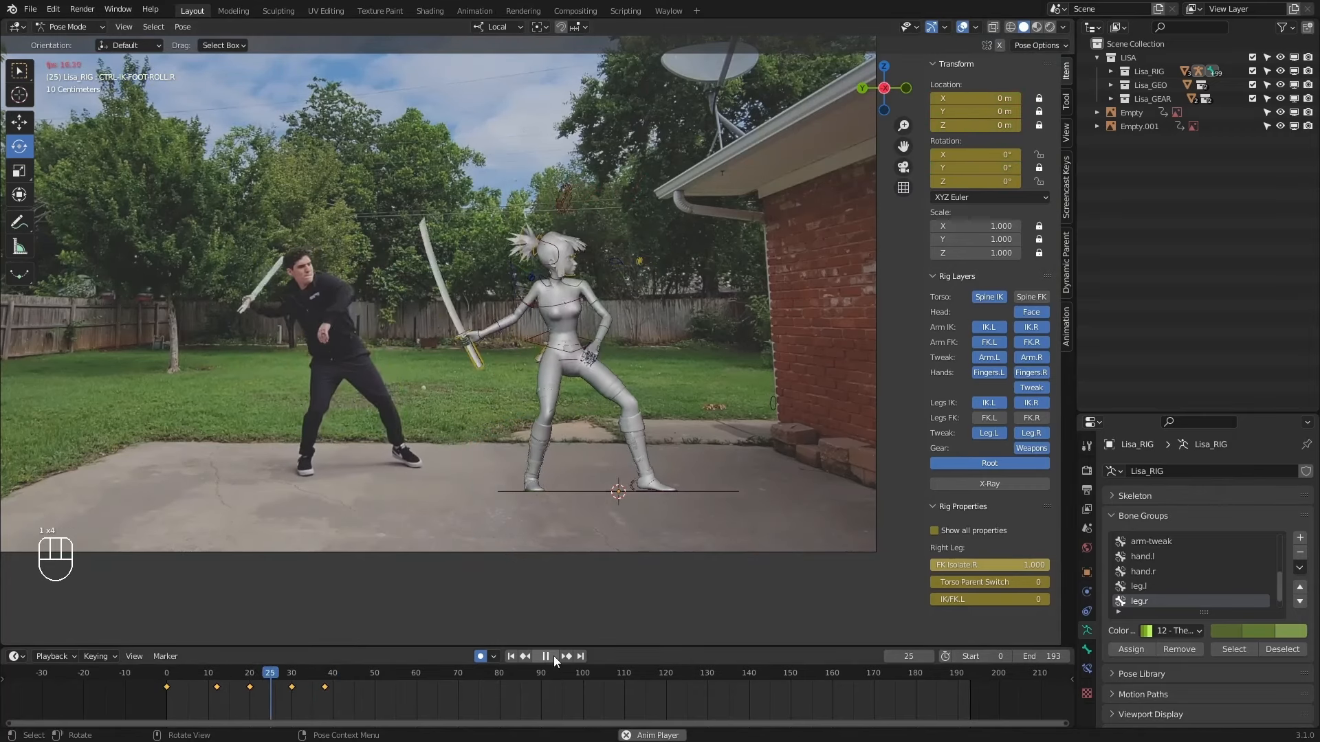
pyautogui.moveTo(334, 671); pyautogui.dragTo(167, 664)
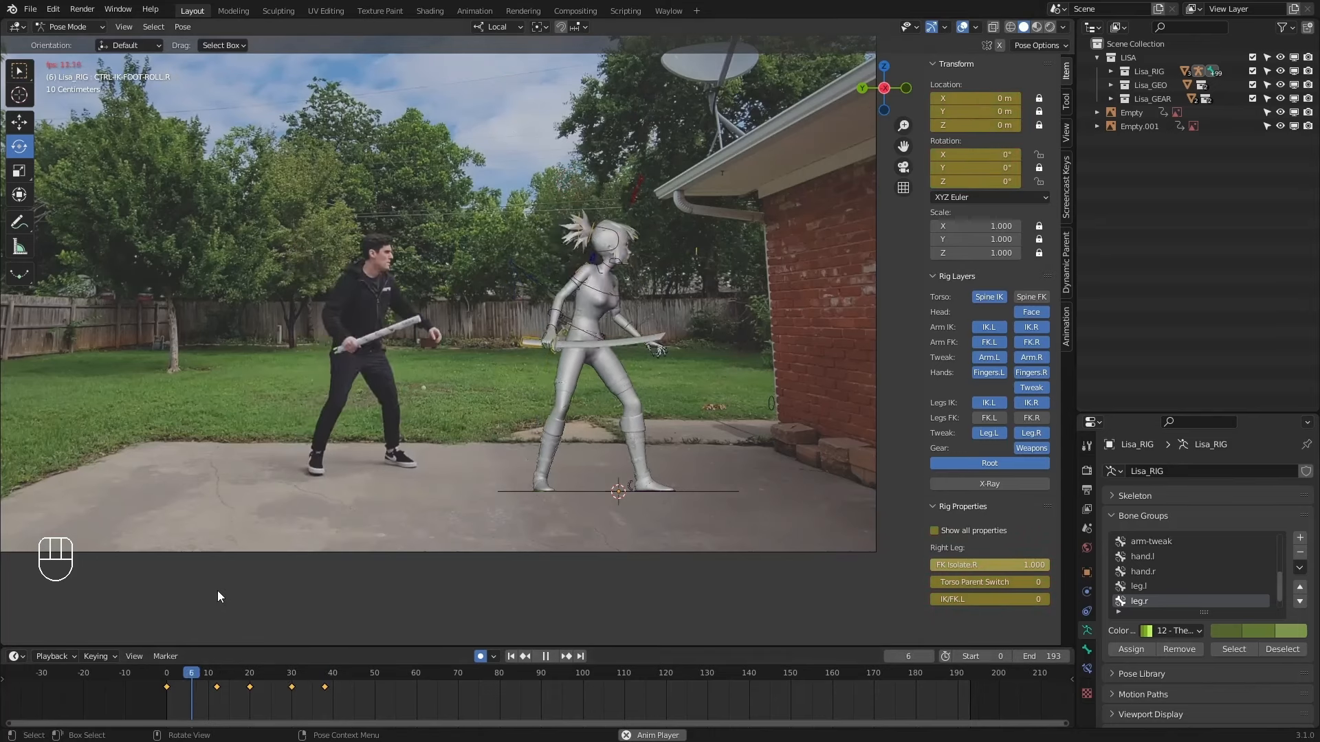
pyautogui.click(547, 657)
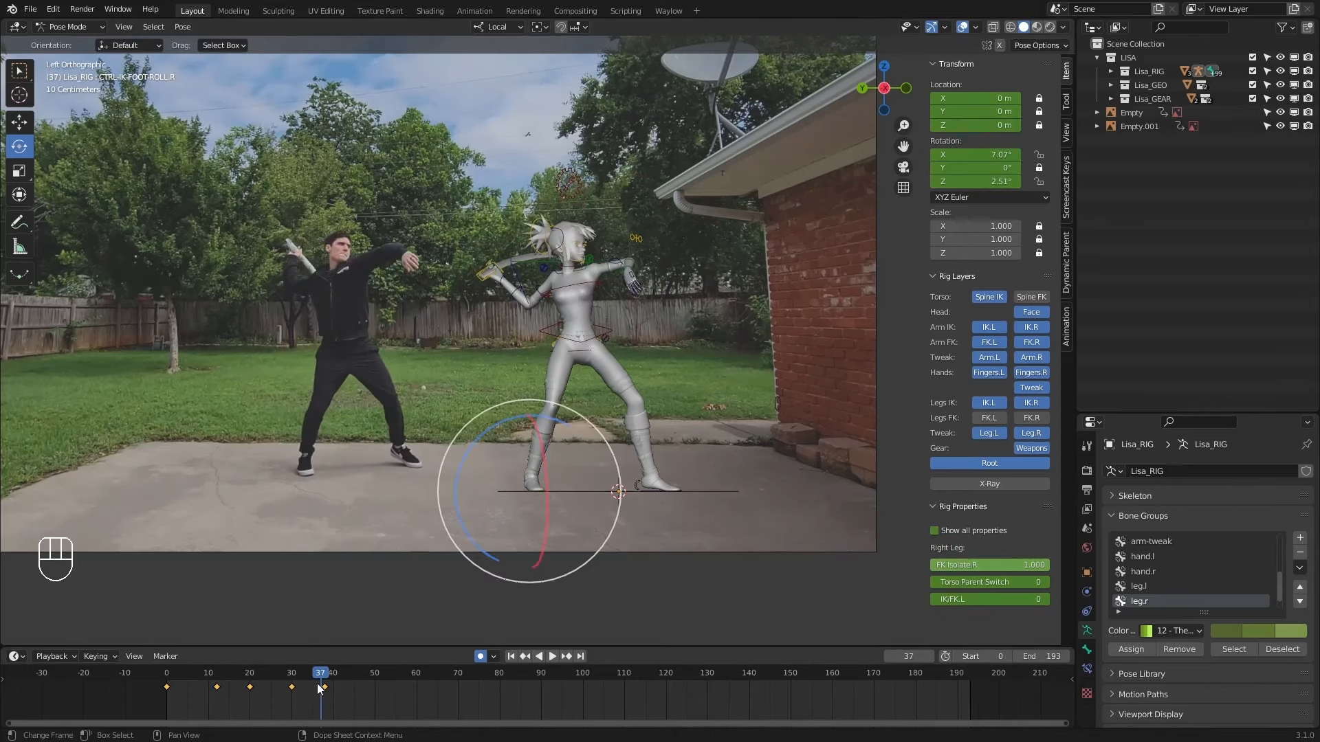
pyautogui.moveTo(308, 683); pyautogui.dragTo(167, 666)
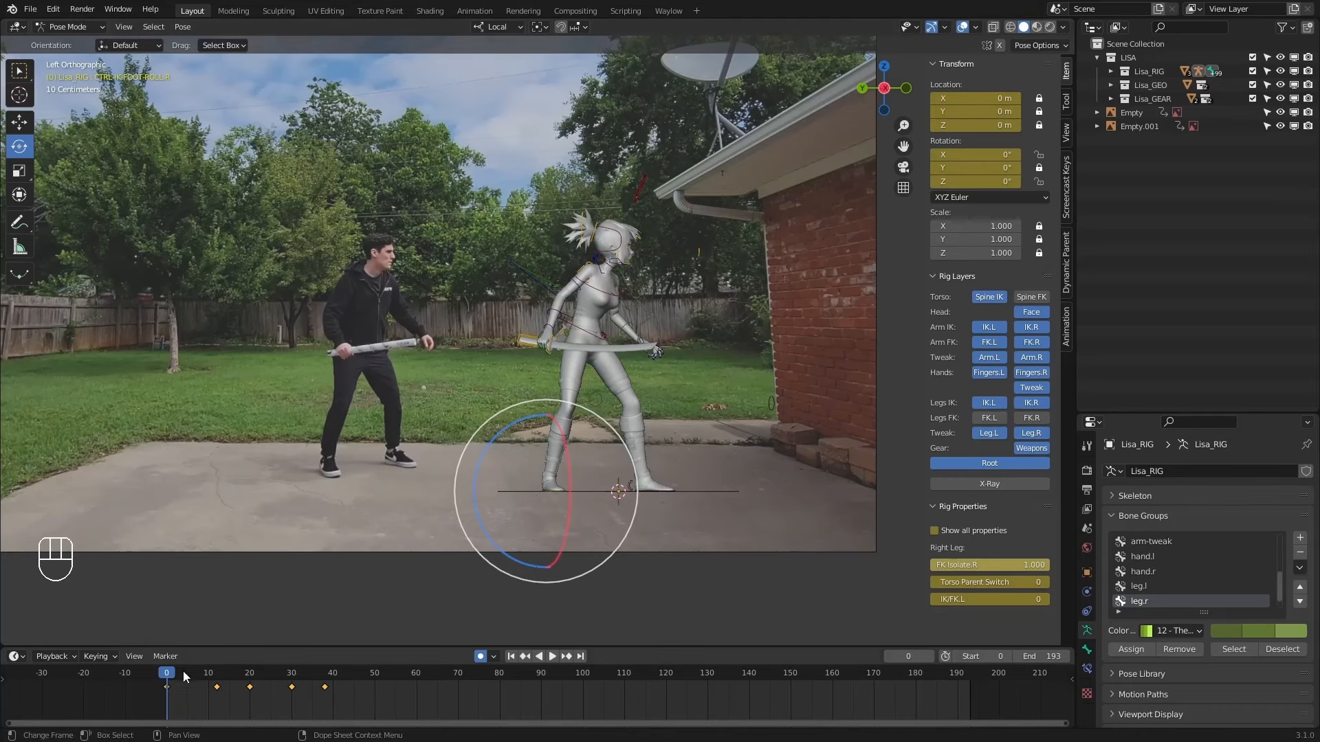
pyautogui.press('space')
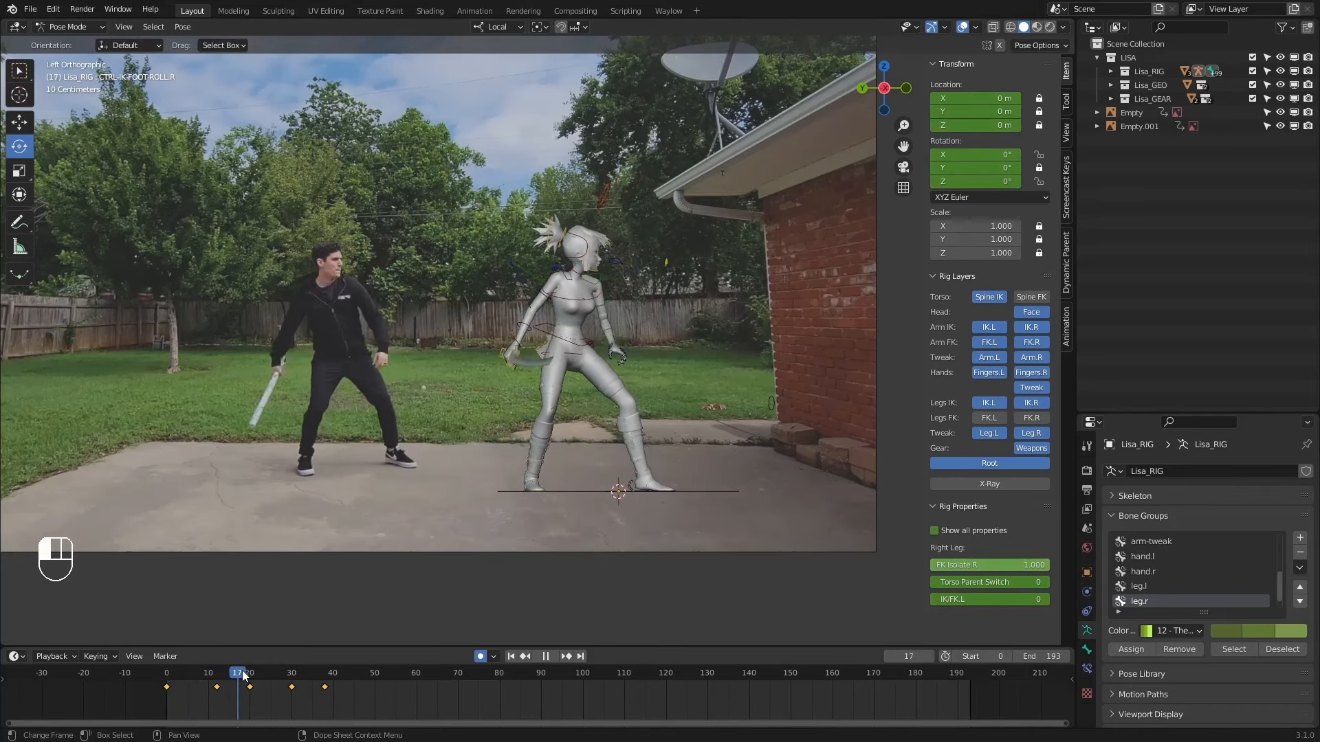
pyautogui.click(181, 667)
# Go to frame 46, select all the rig's controls and insert a Whole Character (Selected Bones Only) keyframe.
pyautogui.moveTo(180, 662); pyautogui.dragTo(358, 675)
pyautogui.click(757, 357)
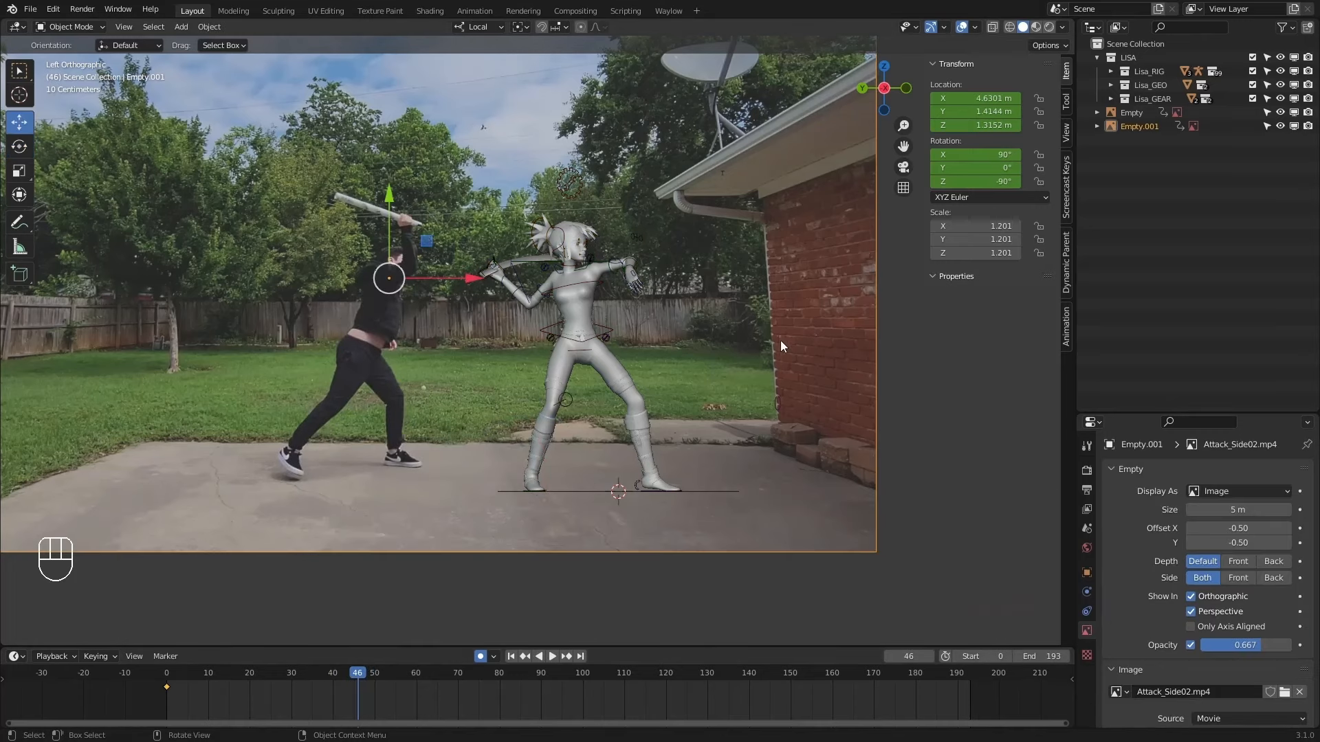
pyautogui.press('a')
pyautogui.click(584, 279)
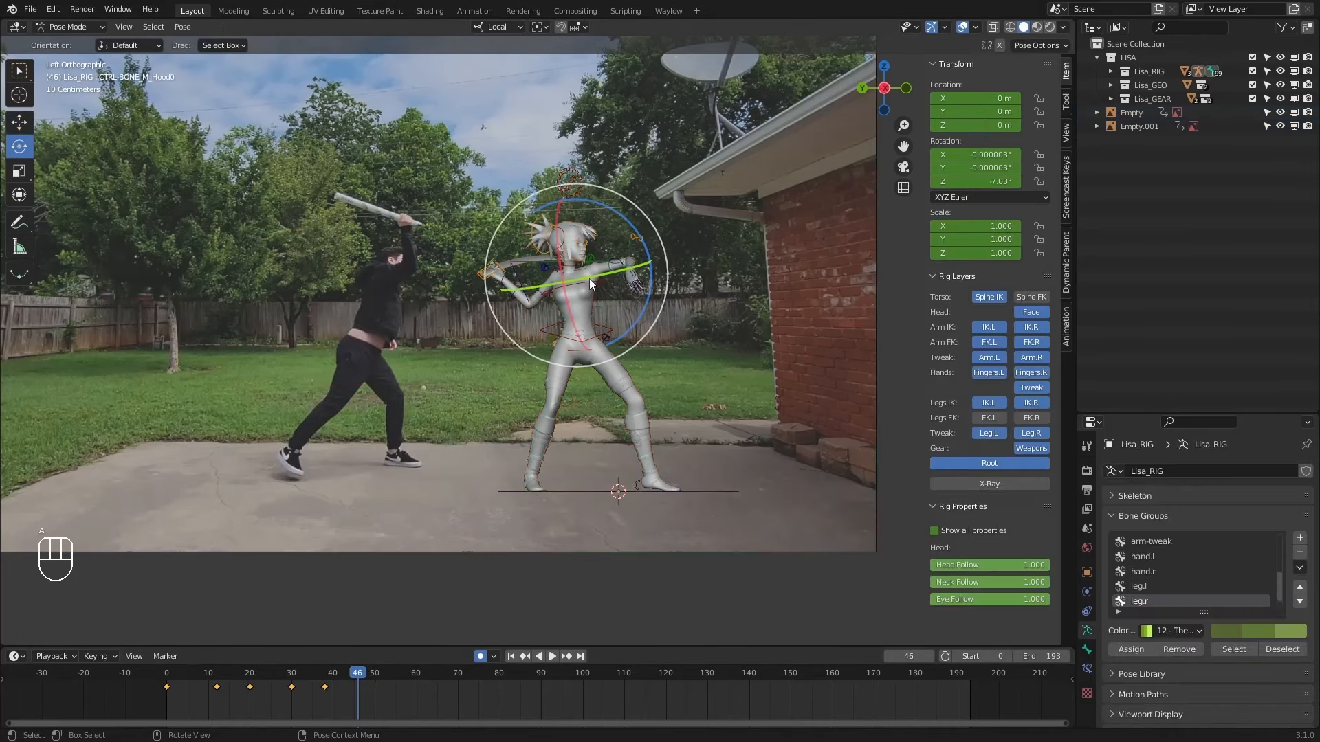
pyautogui.press('i')
# Compare the poses and side-view reference at frames 30, 38 and 46, including the reference's in-between motion around frame 42.
pyautogui.press('1')
pyautogui.press('2')
pyautogui.press('1')
pyautogui.press('2')
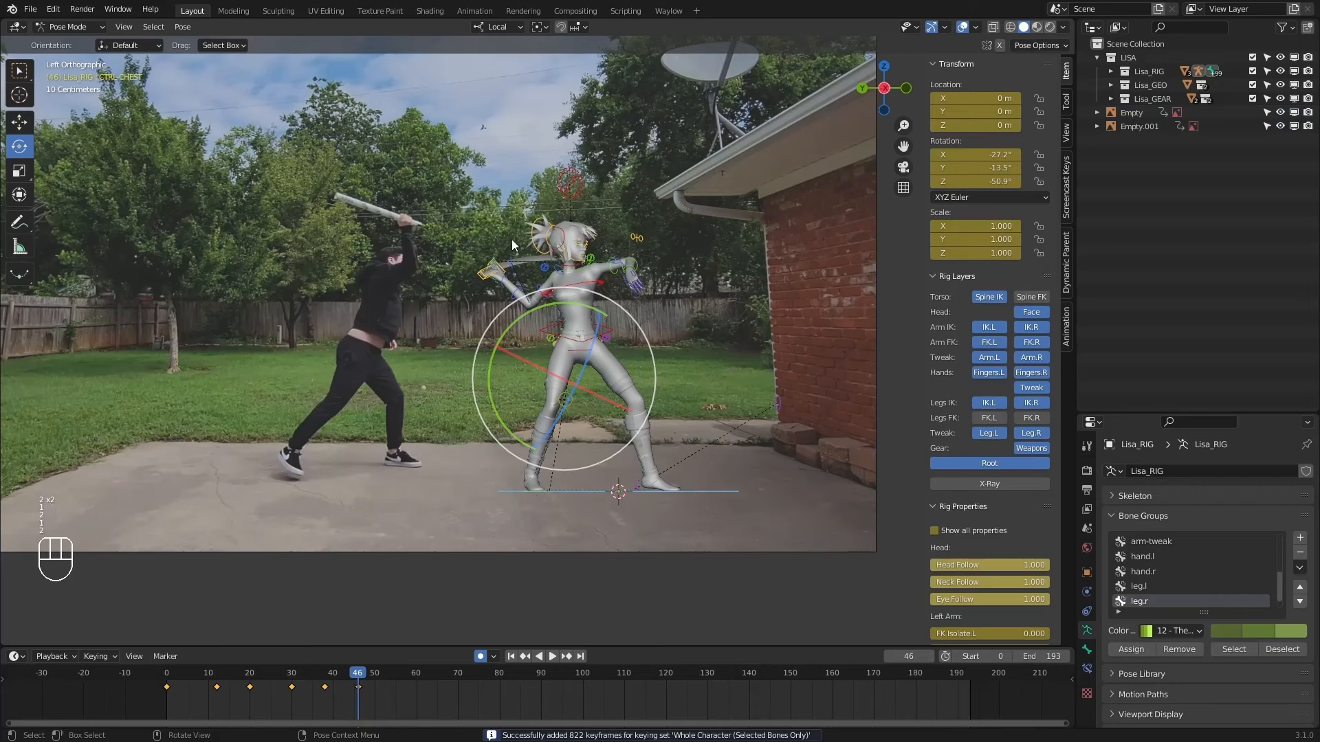
pyautogui.press('1')
pyautogui.press('2')
pyautogui.press('1')
pyautogui.press('2')
pyautogui.press('1')
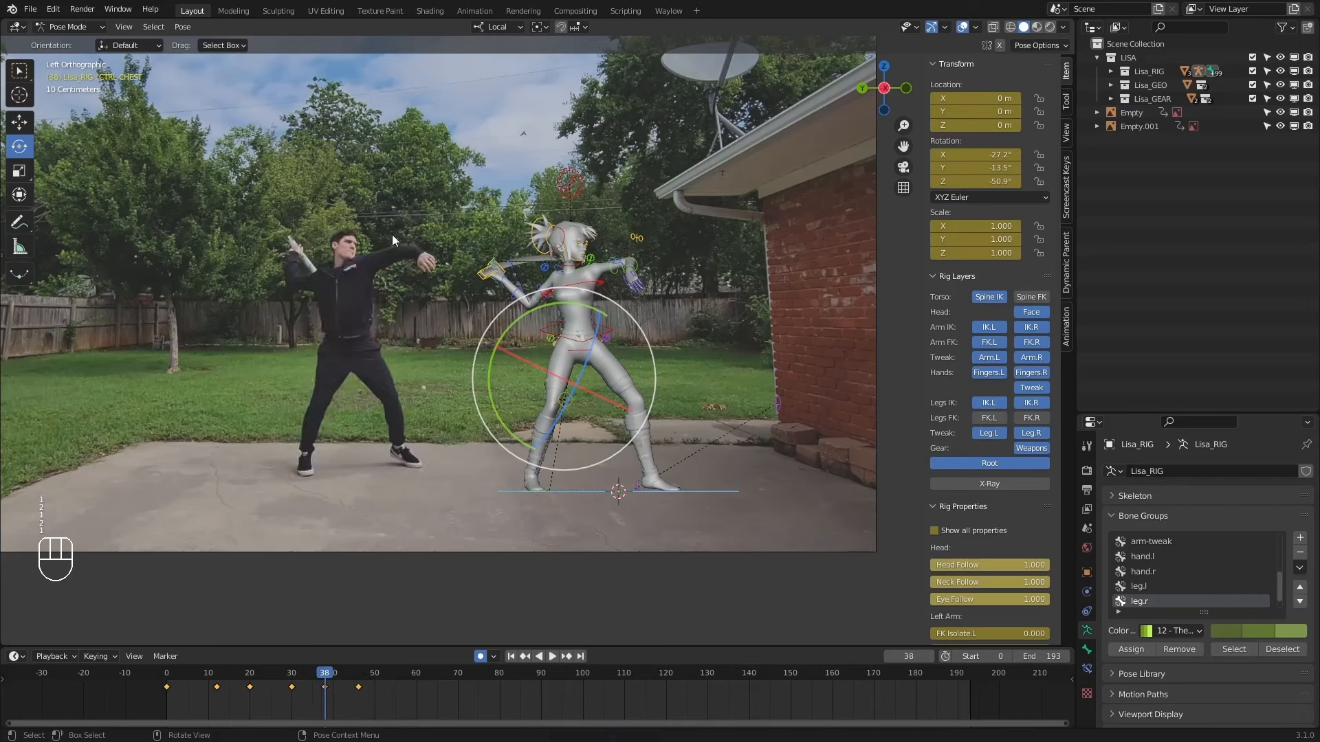
pyautogui.press('2')
pyautogui.press('1')
pyautogui.press('2')
pyautogui.press('1')
pyautogui.press('2')
pyautogui.press('1')
pyautogui.press('2')
pyautogui.press('1')
pyautogui.press('2')
pyautogui.press('2')
pyautogui.press('1')
pyautogui.press('2')
pyautogui.press('1')
pyautogui.press('1')
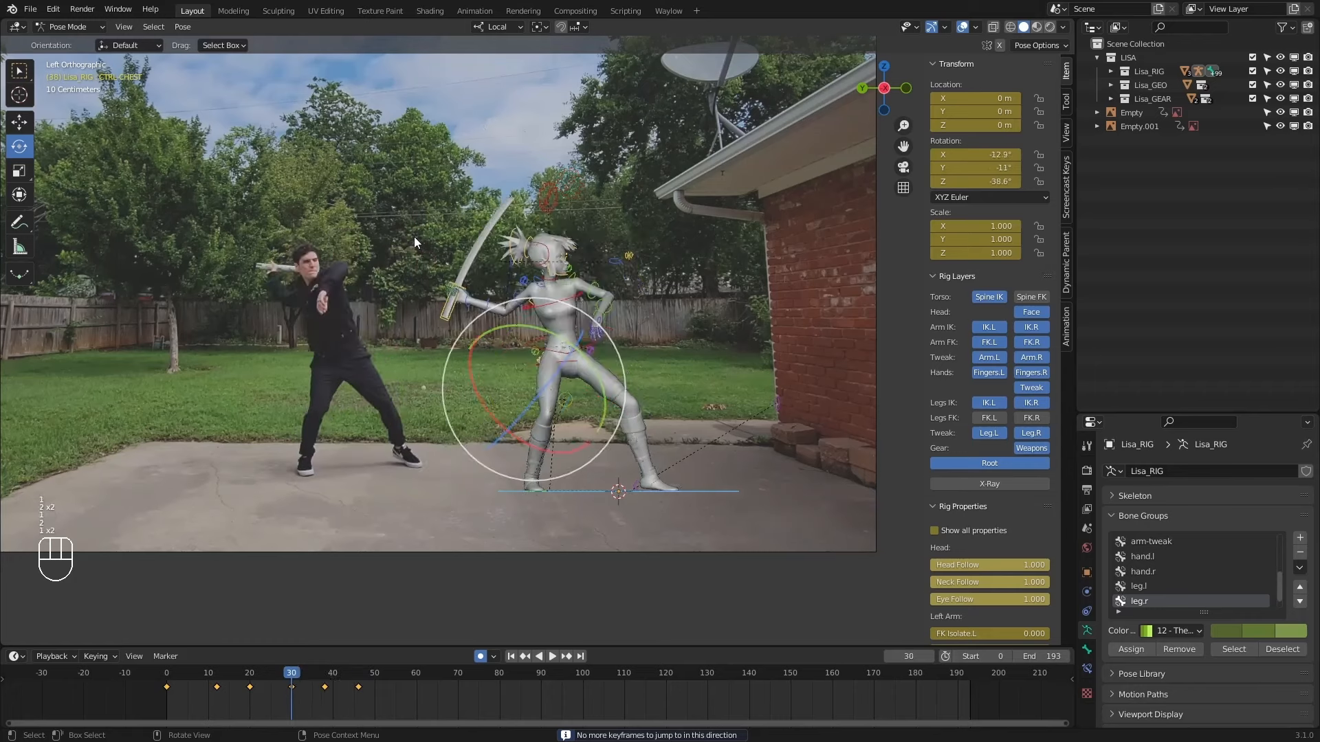
pyautogui.press('2')
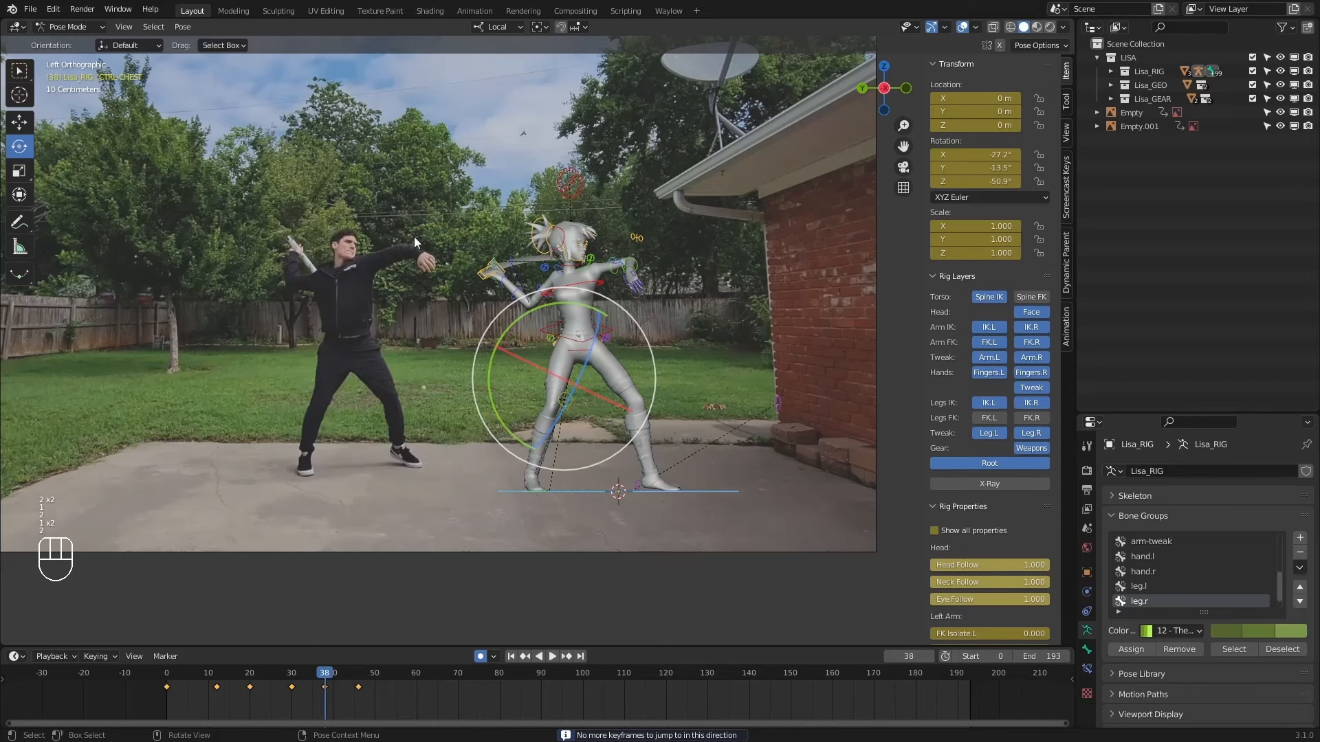
pyautogui.press('2')
pyautogui.press('1')
pyautogui.press('2')
pyautogui.press('1')
pyautogui.press('2')
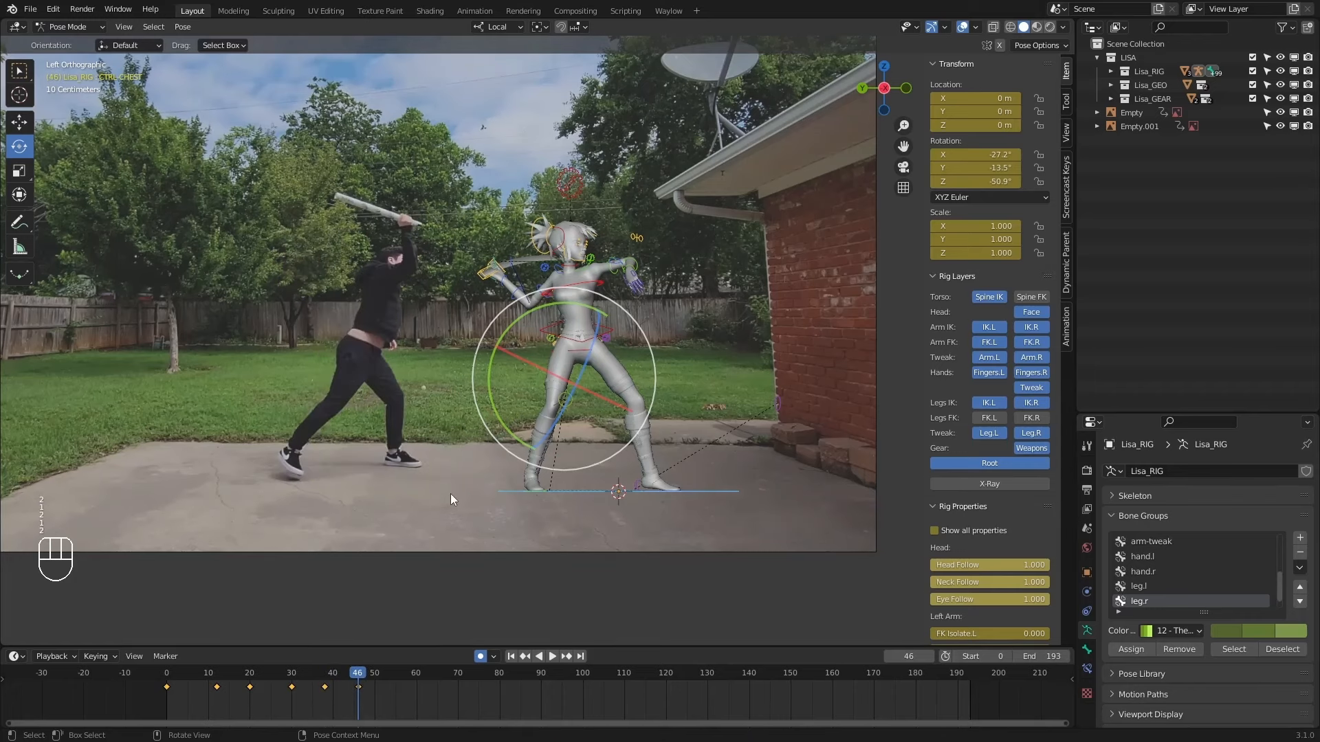
pyautogui.press('1')
pyautogui.press('2')
pyautogui.press('1')
pyautogui.press('2')
pyautogui.moveTo(352, 672)
pyautogui.mouseDown()
pyautogui.moveTo(316, 673)
pyautogui.moveTo(342, 678)
pyautogui.mouseUp()
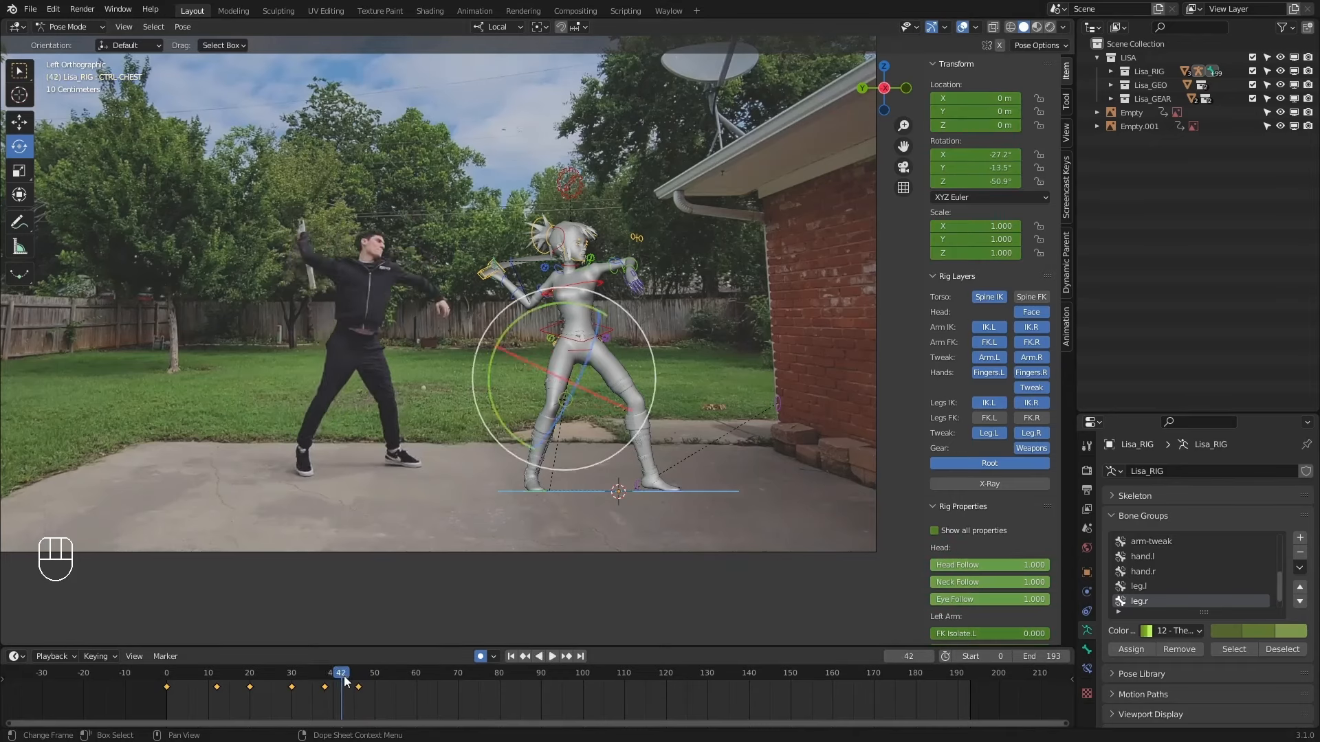
pyautogui.moveTo(342, 671)
pyautogui.mouseDown()
pyautogui.moveTo(326, 677)
pyautogui.moveTo(343, 677)
pyautogui.mouseUp()
pyautogui.moveTo(342, 673); pyautogui.dragTo(357, 678)
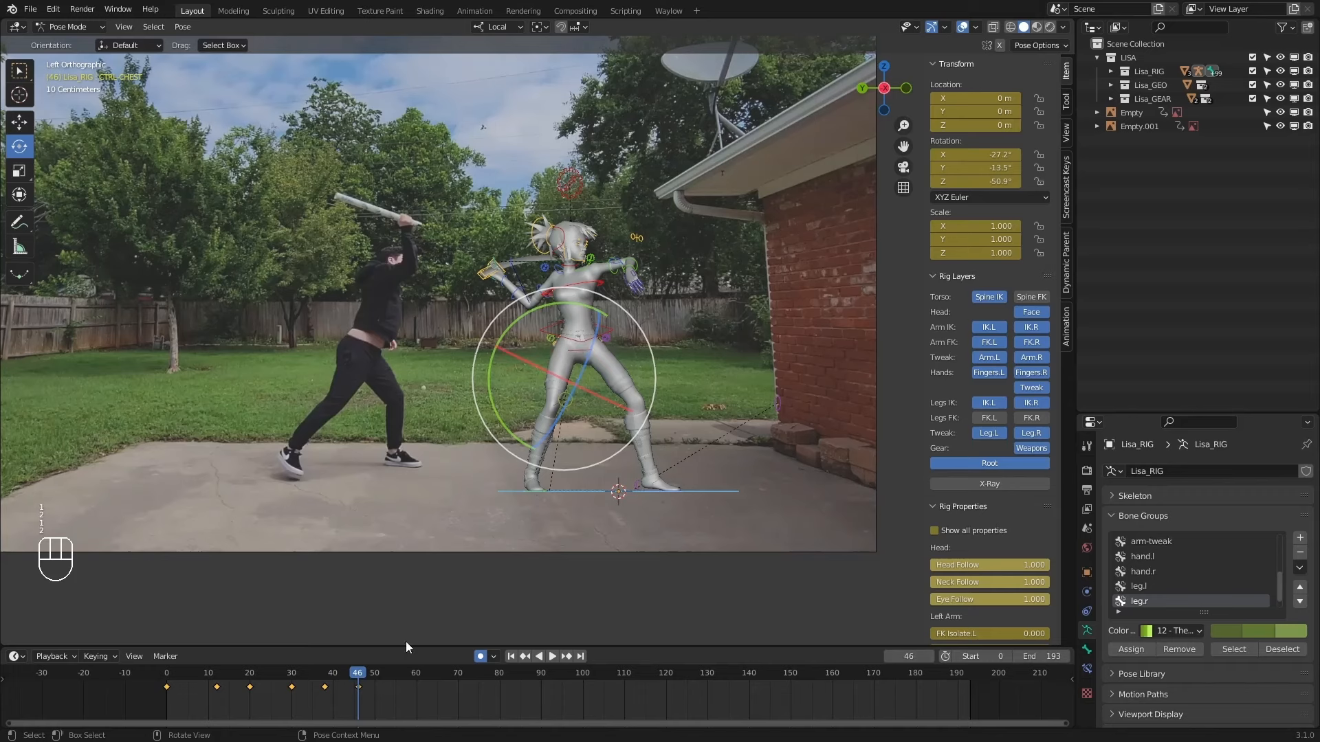
pyautogui.moveTo(346, 676)
pyautogui.mouseDown()
pyautogui.moveTo(333, 672)
pyautogui.moveTo(345, 677)
pyautogui.mouseUp()
pyautogui.press('Up')
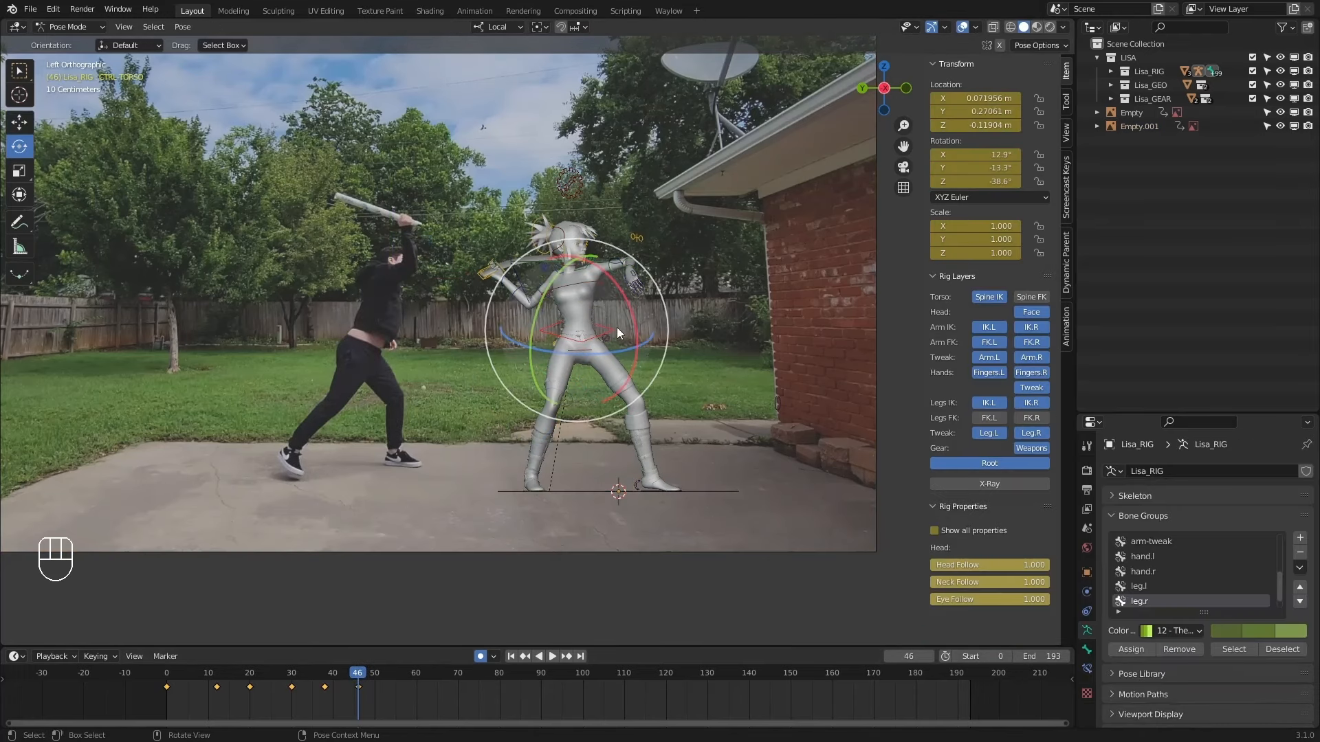
# Move the torso control at frame 46 to X 0.10698 m, Y 0.14745 m, Z -0.18378 m.
pyautogui.click(616, 327)
pyautogui.press('w')
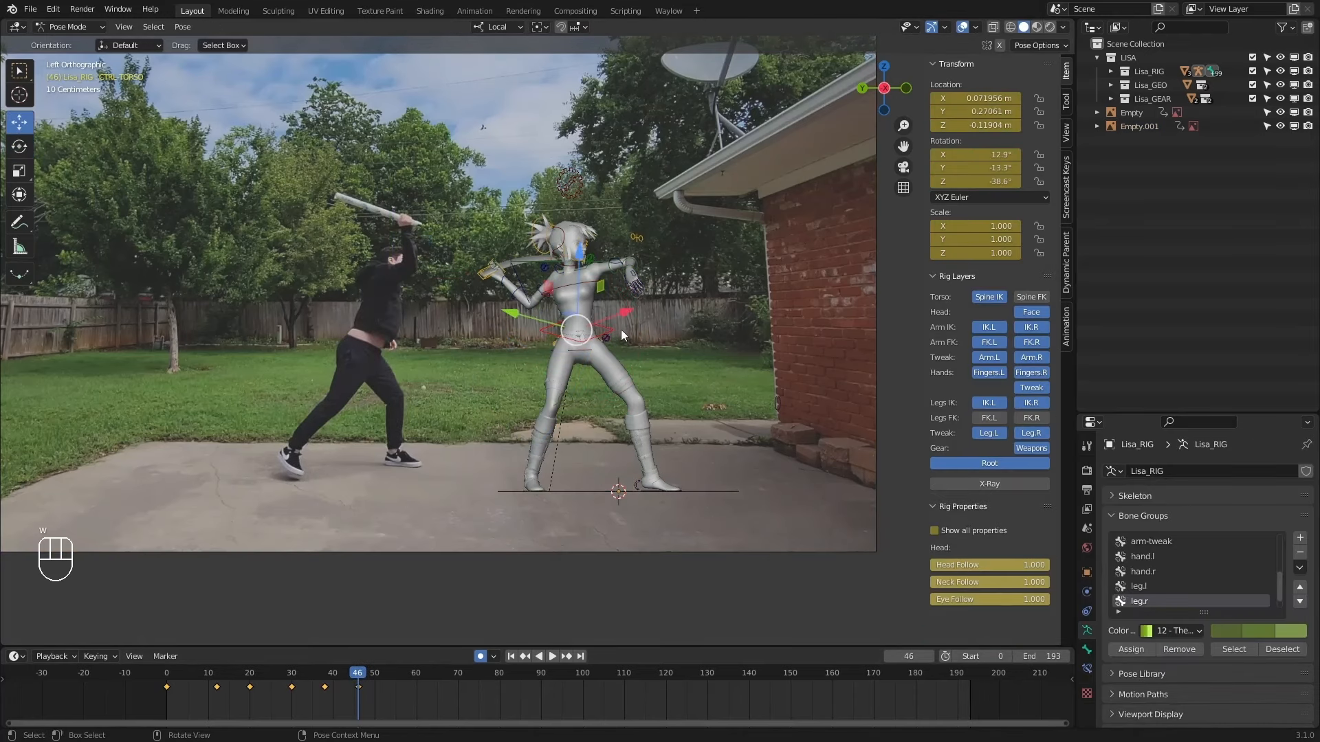
pyautogui.click(496, 27)
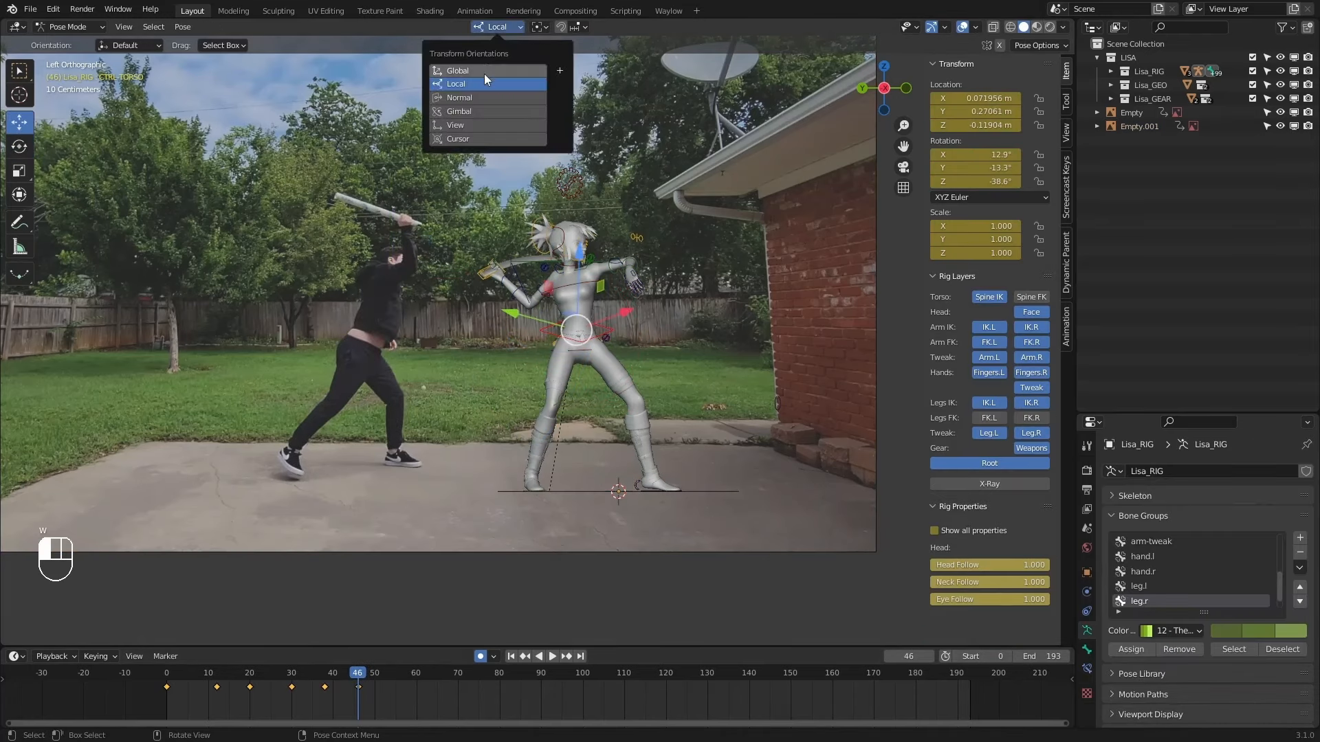
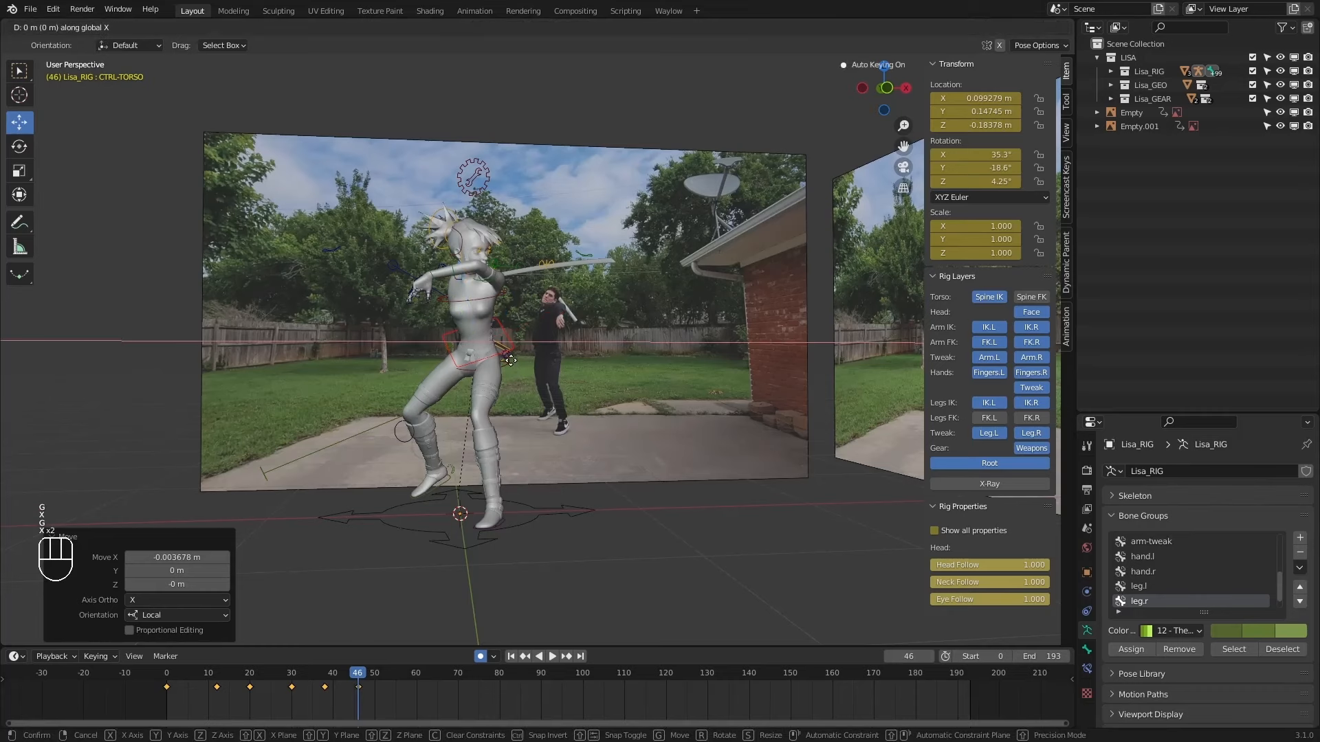
pyautogui.click(499, 369)
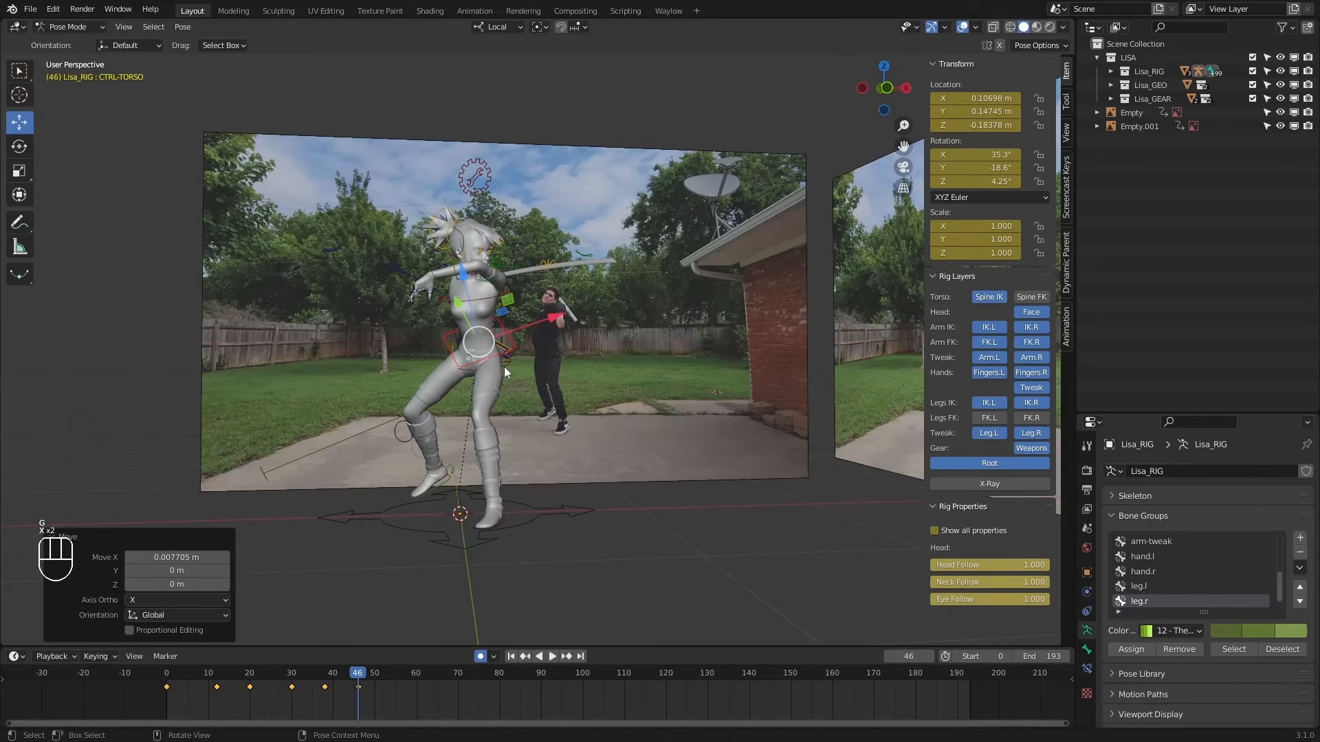
# Swing the right arm up at frame 46 and rotate the right hand FK control to X -85.2°, Y 137°, Z -114°.
pyautogui.click(504, 366)
pyautogui.press('e')
pyautogui.press('ctrl+KP_3')
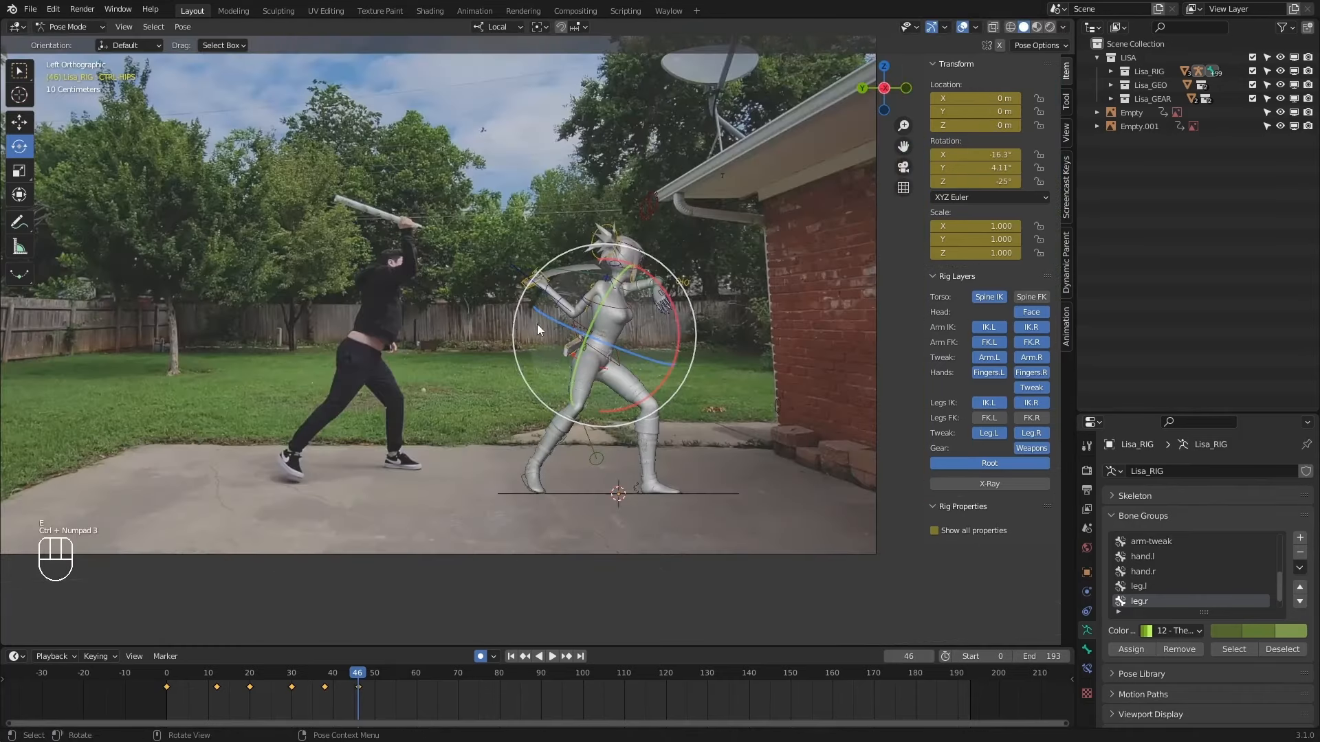
pyautogui.click(587, 305)
pyautogui.moveTo(587, 303); pyautogui.dragTo(619, 269)
pyautogui.click(649, 277)
pyautogui.moveTo(660, 237); pyautogui.dragTo(658, 257)
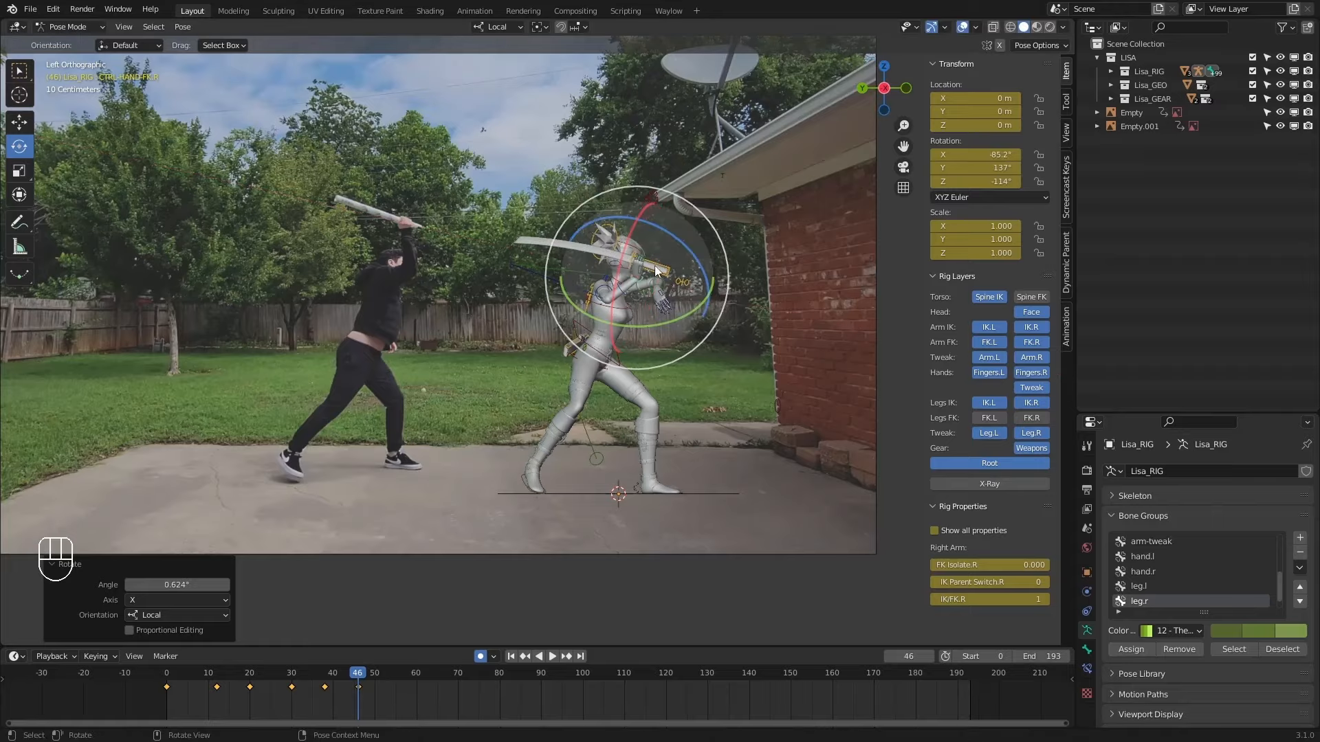
# Rotate the right arm FK control freely at frame 46 to X -19.1°, Y 23.1°, Z 5.51°.
pyautogui.moveTo(677, 256); pyautogui.dragTo(559, 278, button='middle')
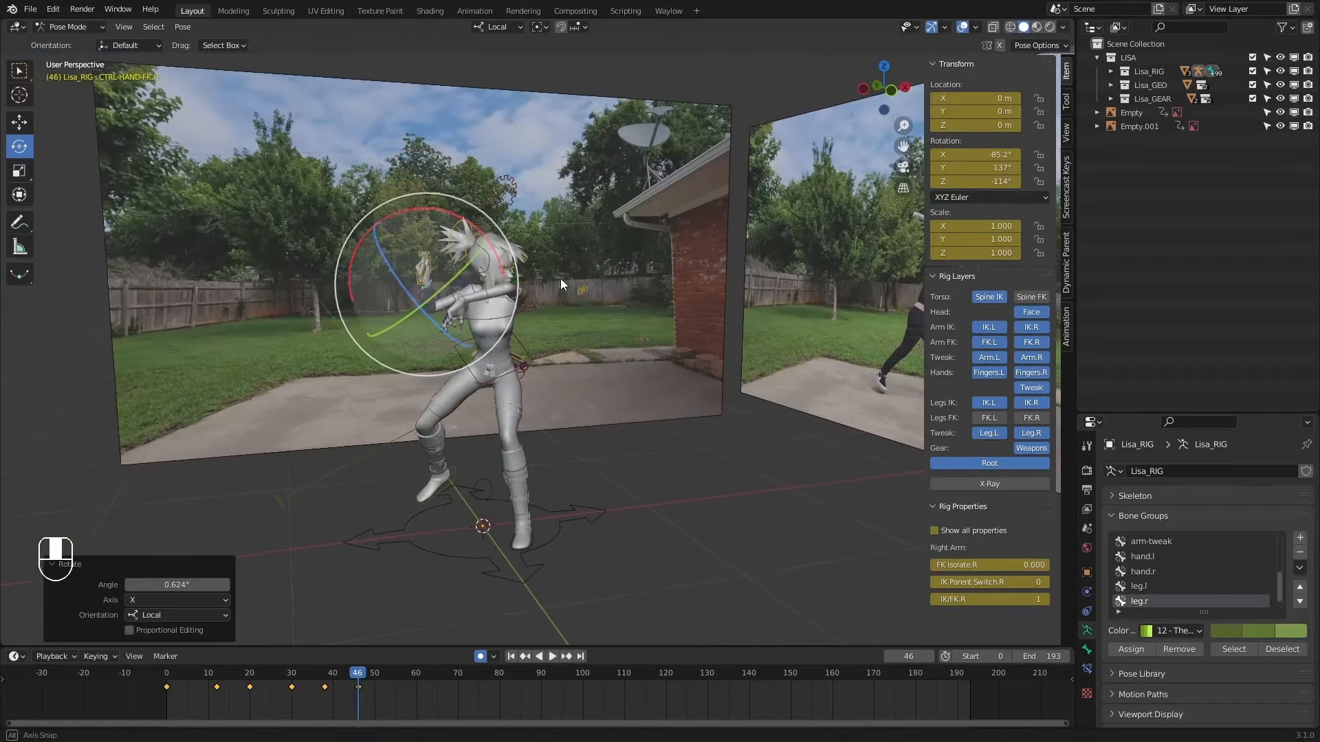
pyautogui.click(452, 295)
pyautogui.moveTo(452, 294); pyautogui.dragTo(449, 295, button='middle')
pyautogui.press('r')
pyautogui.press('r')
pyautogui.click(520, 291)
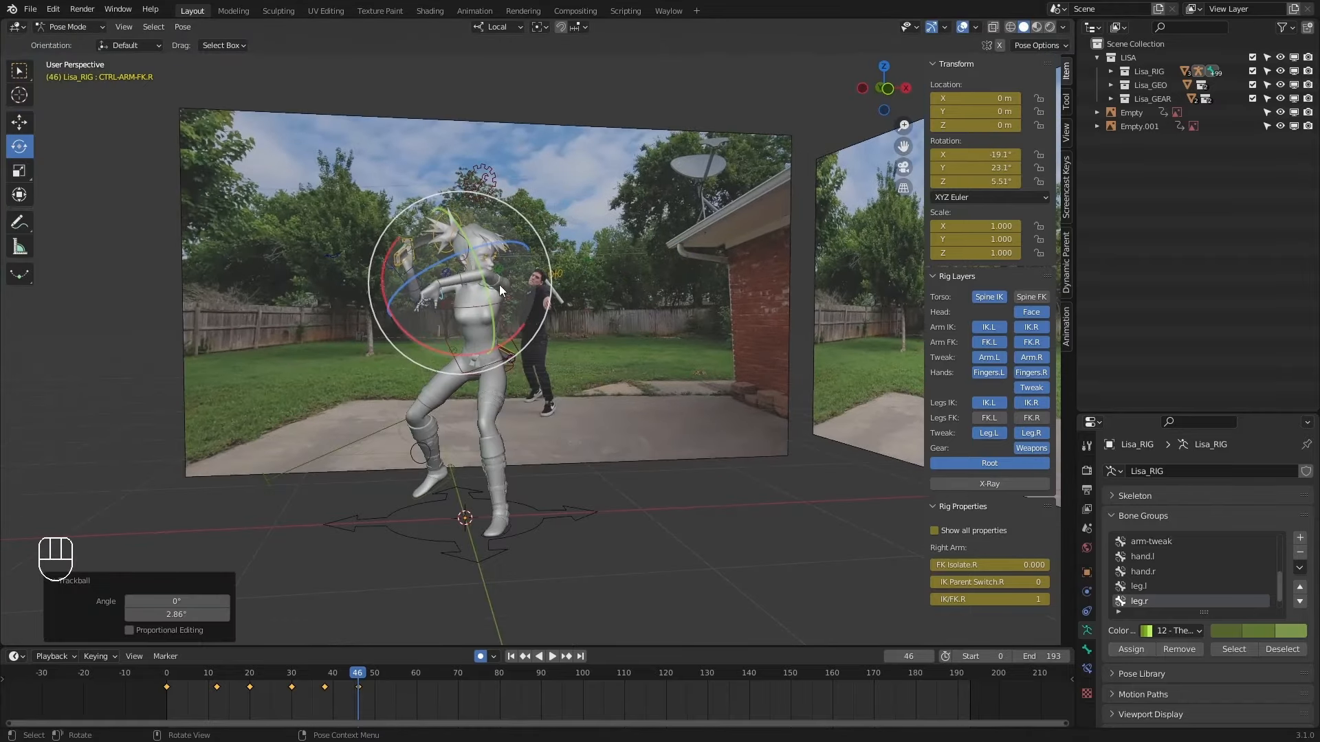
# Rotate the left arm FK control at frame 46 to X -26.5°, Y -17°, Z -59.5°, and adjust the left forearm's bend.
pyautogui.click(499, 284)
pyautogui.moveTo(570, 291); pyautogui.dragTo(526, 303)
pyautogui.press('r')
pyautogui.press('r')
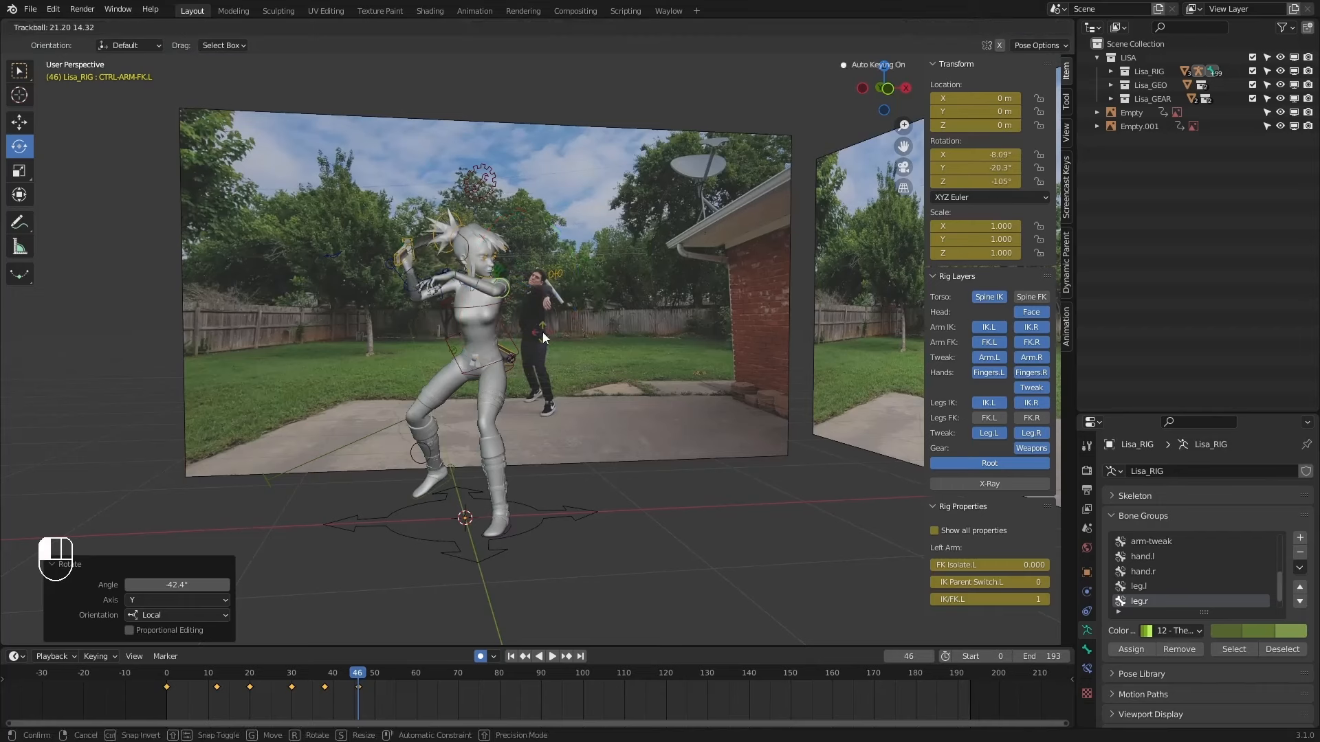
pyautogui.click(542, 332)
pyautogui.click(518, 321)
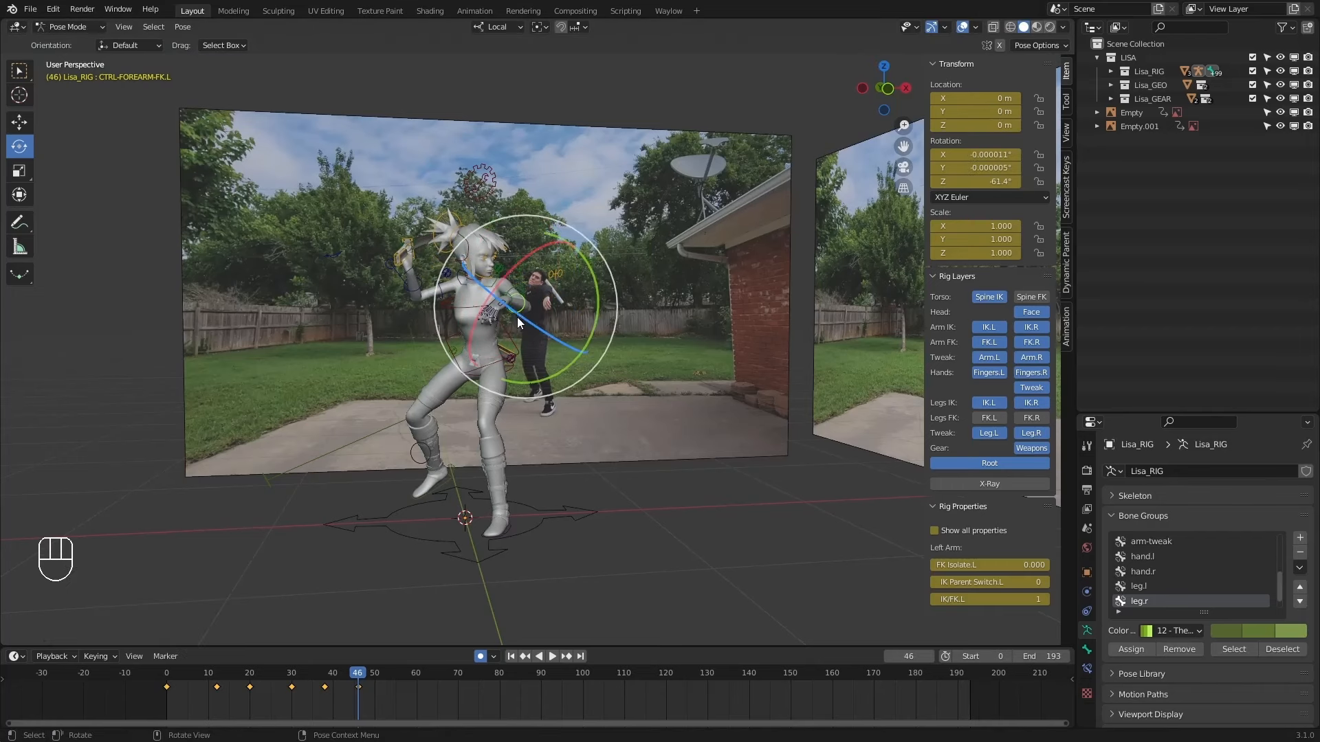
pyautogui.moveTo(517, 322)
pyautogui.mouseDown()
pyautogui.moveTo(547, 329)
pyautogui.moveTo(514, 307)
pyautogui.mouseUp()
# Rotate the left shoulder control at frame 46 to X 15°, Y -0.441°, Z -34.2°, checking the side-view pose against the previous key.
pyautogui.click(506, 303)
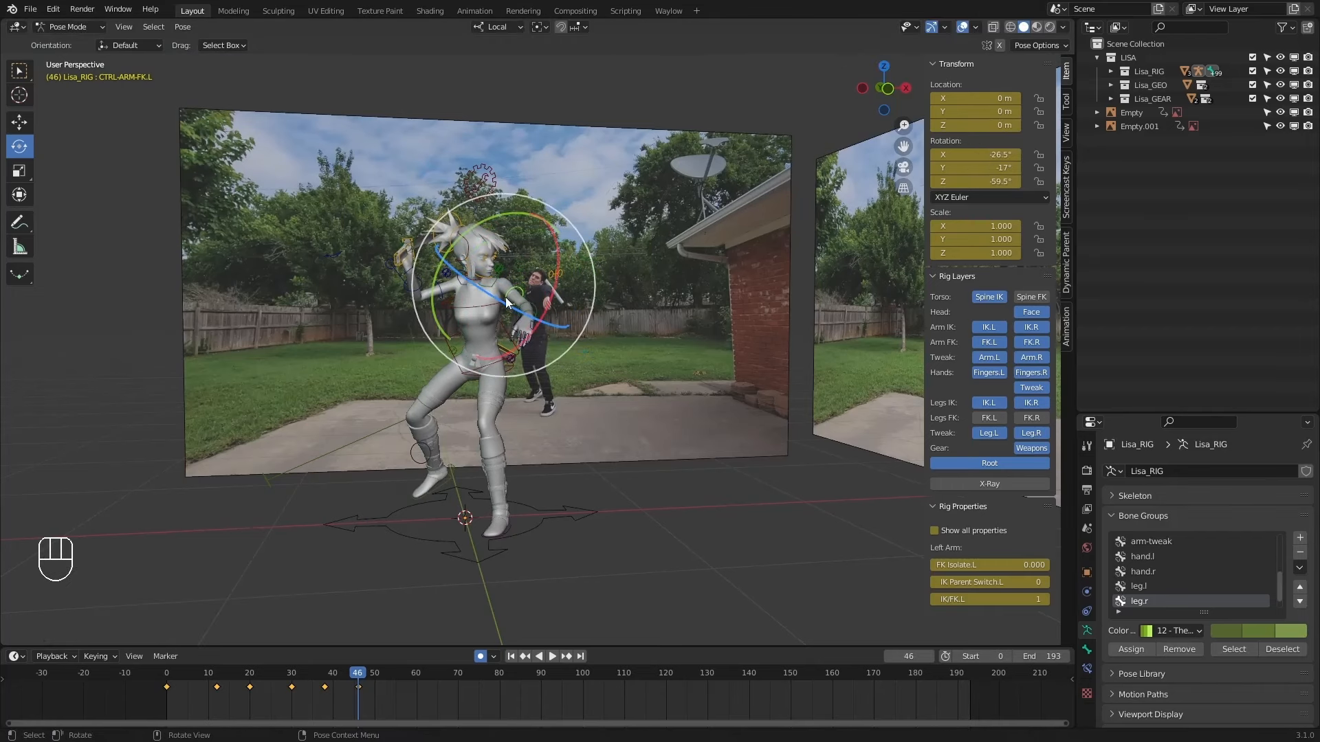
pyautogui.click(503, 297)
pyautogui.click(499, 290)
pyautogui.press('ctrl+KP_3')
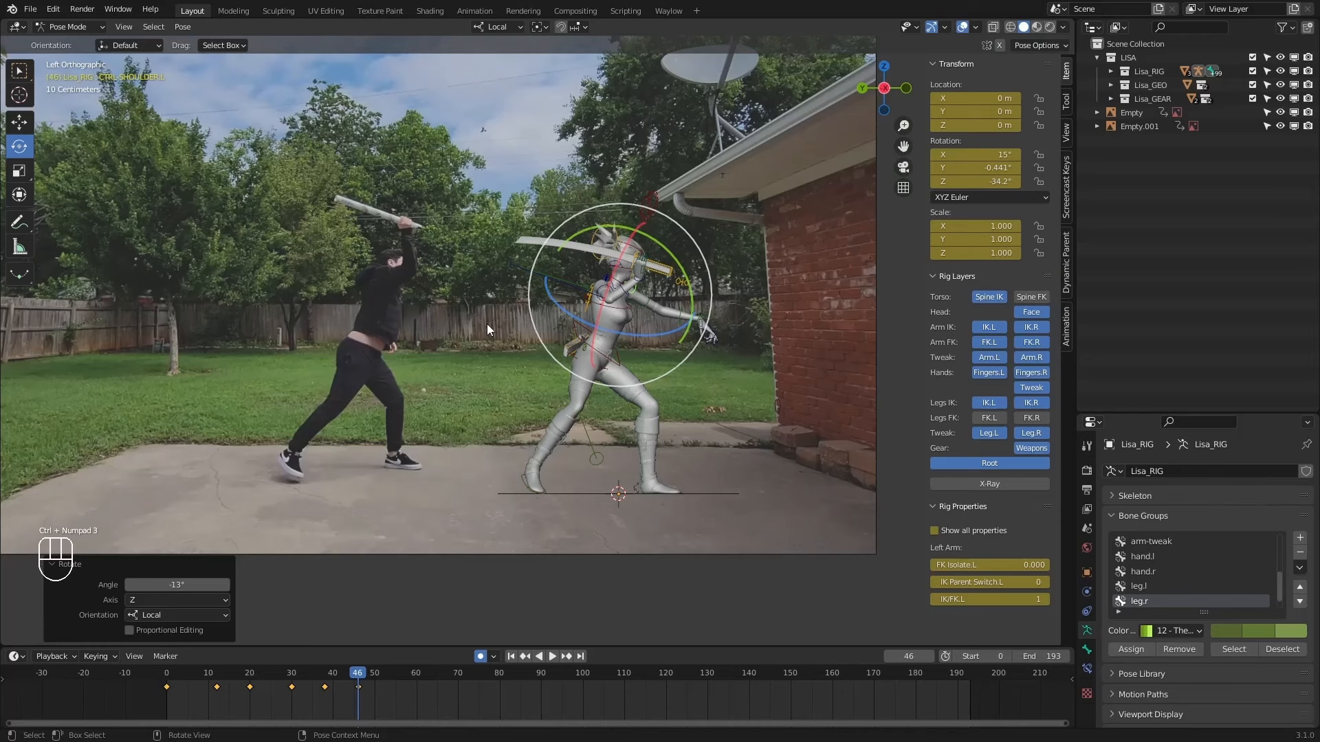
pyautogui.press('Down')
pyautogui.press('Up')
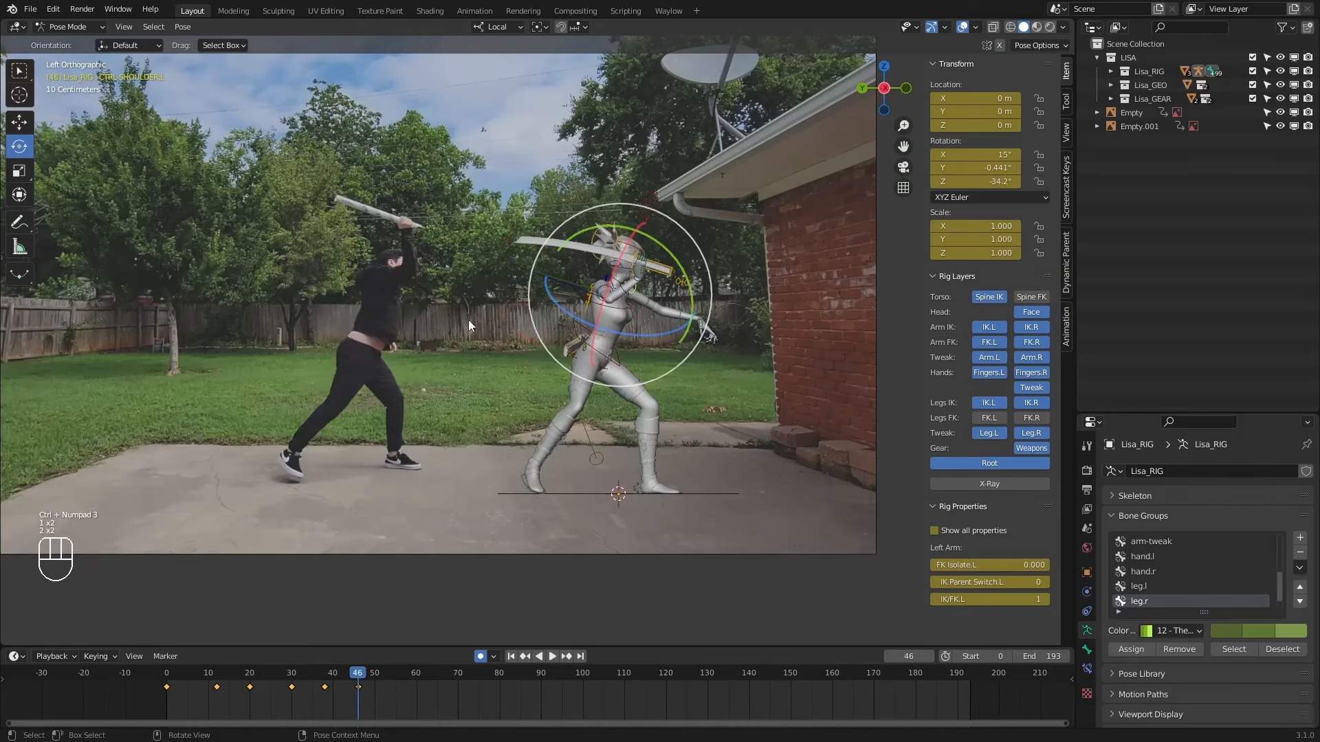
# Rotate the left arm FK control at frame 46 to X -58.2°, Y 4.31°, Z -55°, and check the motion on the timeline.
pyautogui.click(653, 295)
pyautogui.moveTo(710, 246); pyautogui.dragTo(670, 354)
pyautogui.click(674, 360)
pyautogui.click(647, 309)
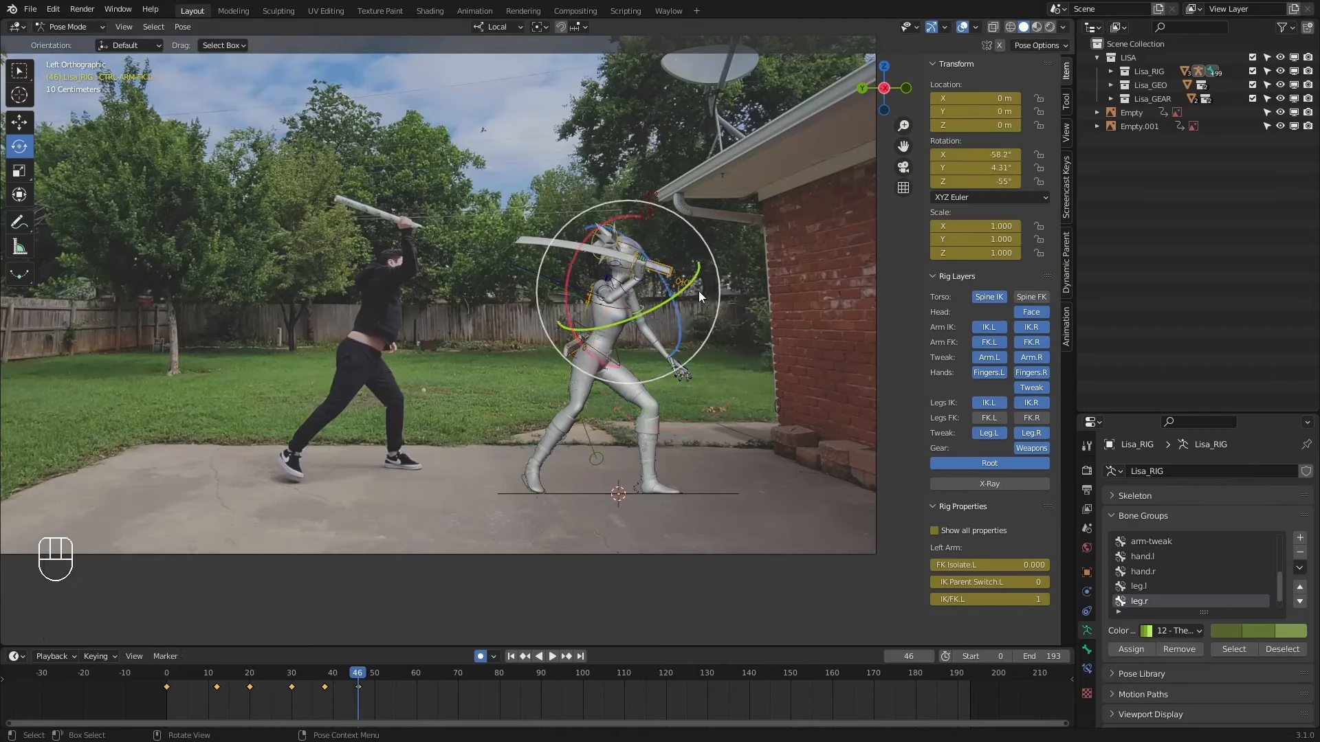
pyautogui.click(327, 677)
pyautogui.press('space')
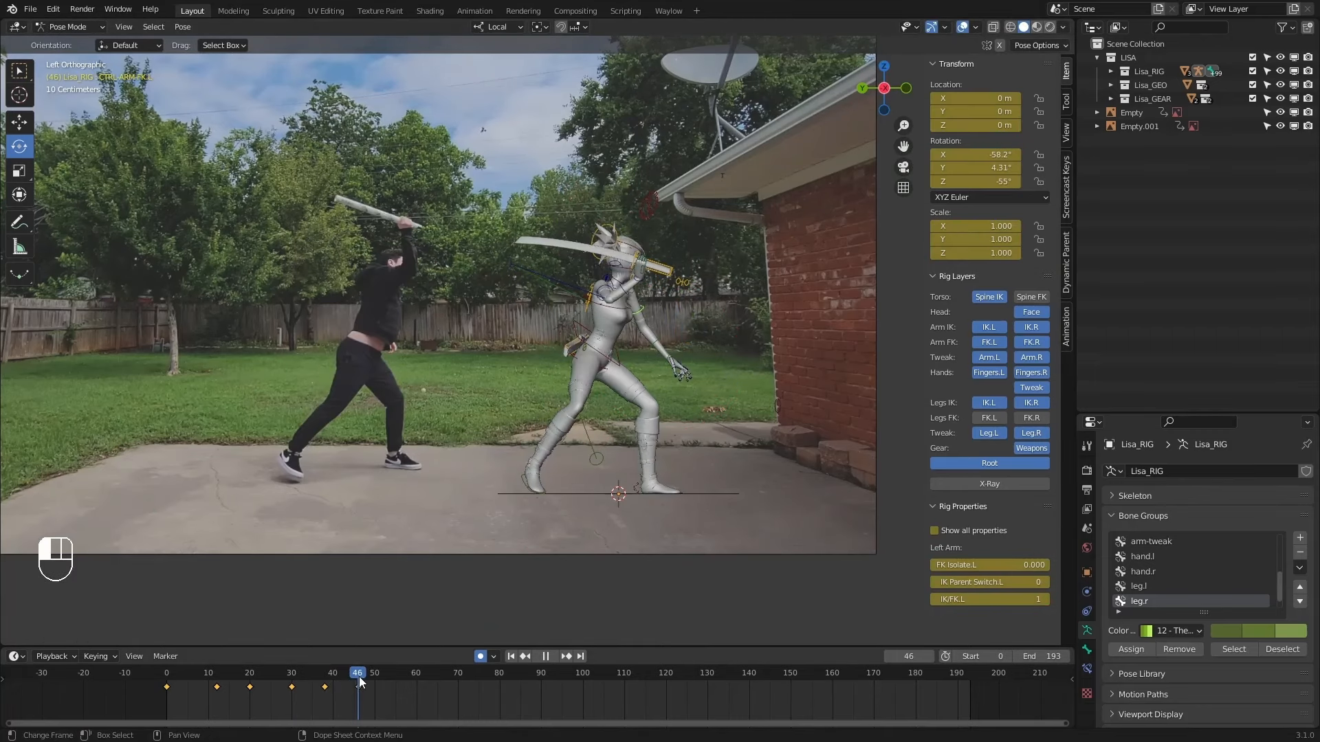
# Bend the left forearm FK control at frame 46 to Z -80.9°.
pyautogui.moveTo(571, 251); pyautogui.dragTo(596, 255)
pyautogui.moveTo(595, 255); pyautogui.dragTo(385, 296, button='middle')
pyautogui.moveTo(413, 318); pyautogui.dragTo(429, 320)
pyautogui.moveTo(443, 313); pyautogui.dragTo(459, 337)
pyautogui.click(472, 347)
pyautogui.press('Down')
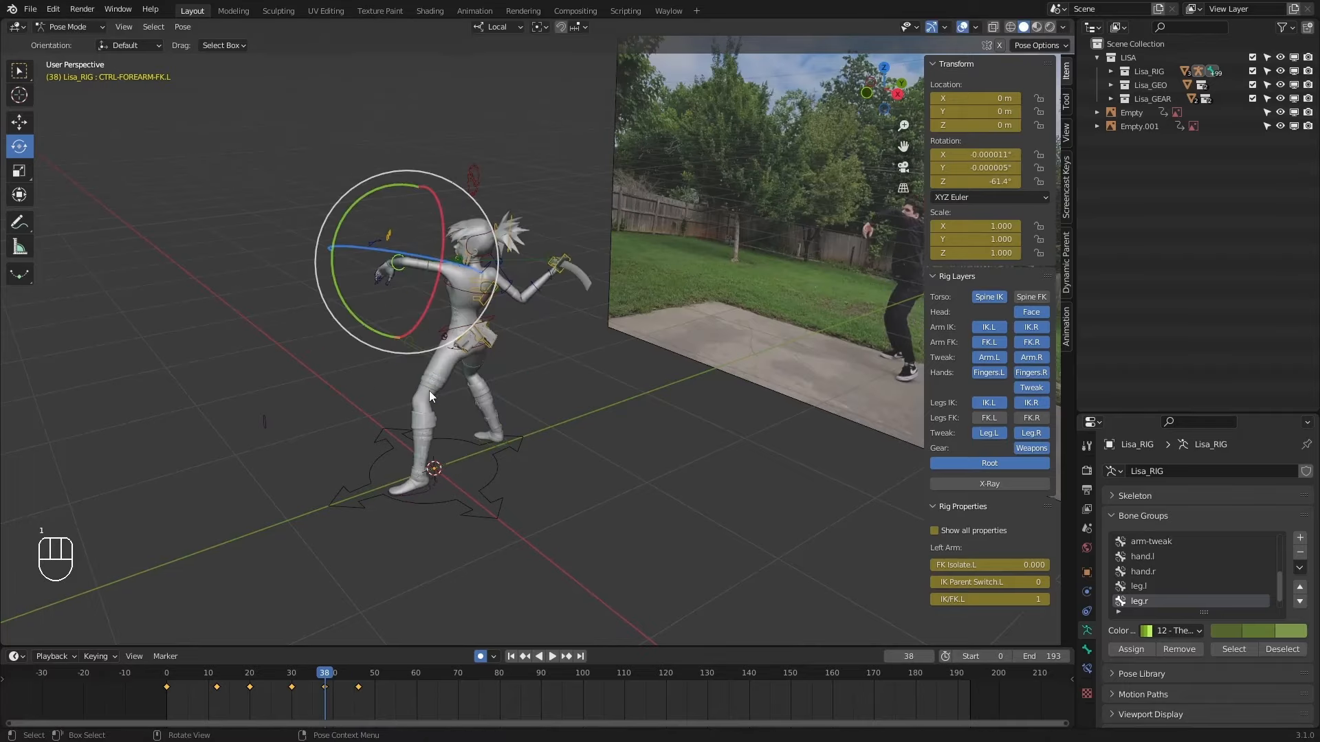
# Examine the frame 38 and frame 46 key poses from the side view against the reference footage.
pyautogui.moveTo(429, 391); pyautogui.dragTo(539, 303, button='middle')
pyautogui.press('KP_3')
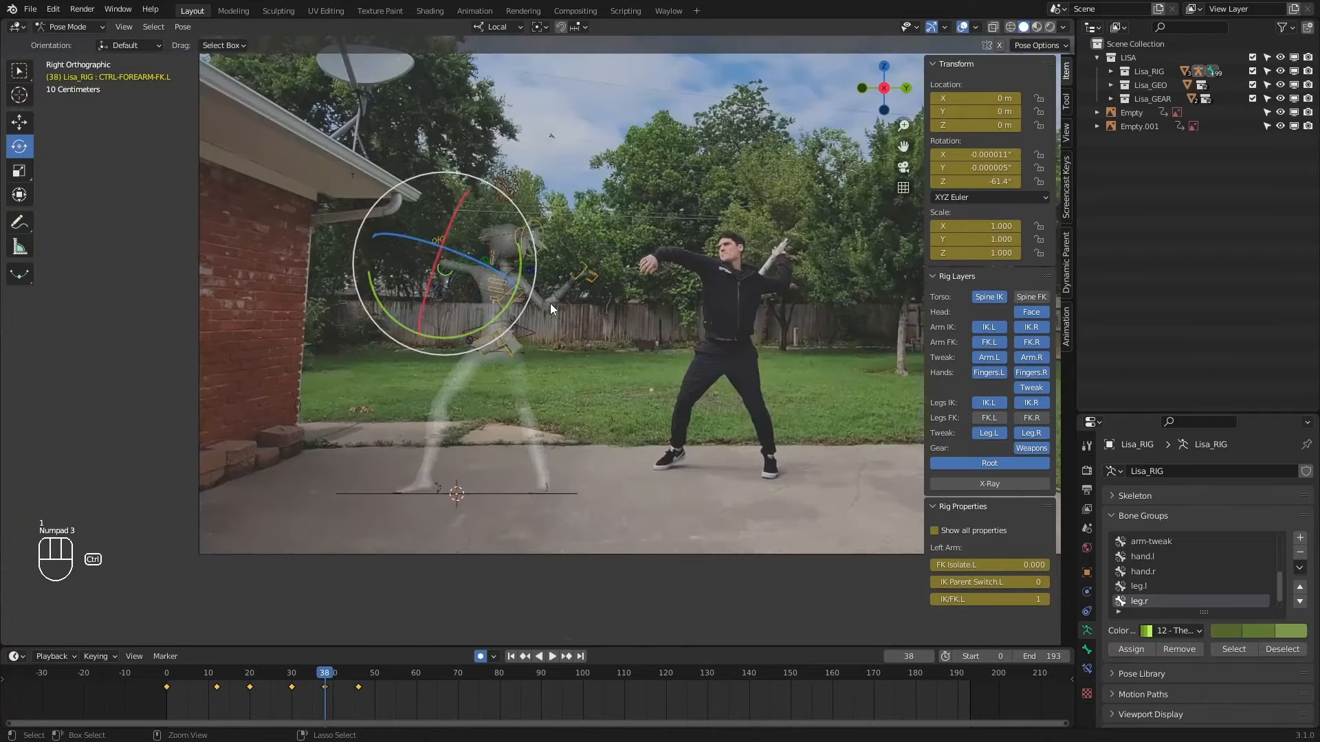
pyautogui.press('ctrl+KP_3')
pyautogui.press('1')
pyautogui.press('2')
pyautogui.press('2')
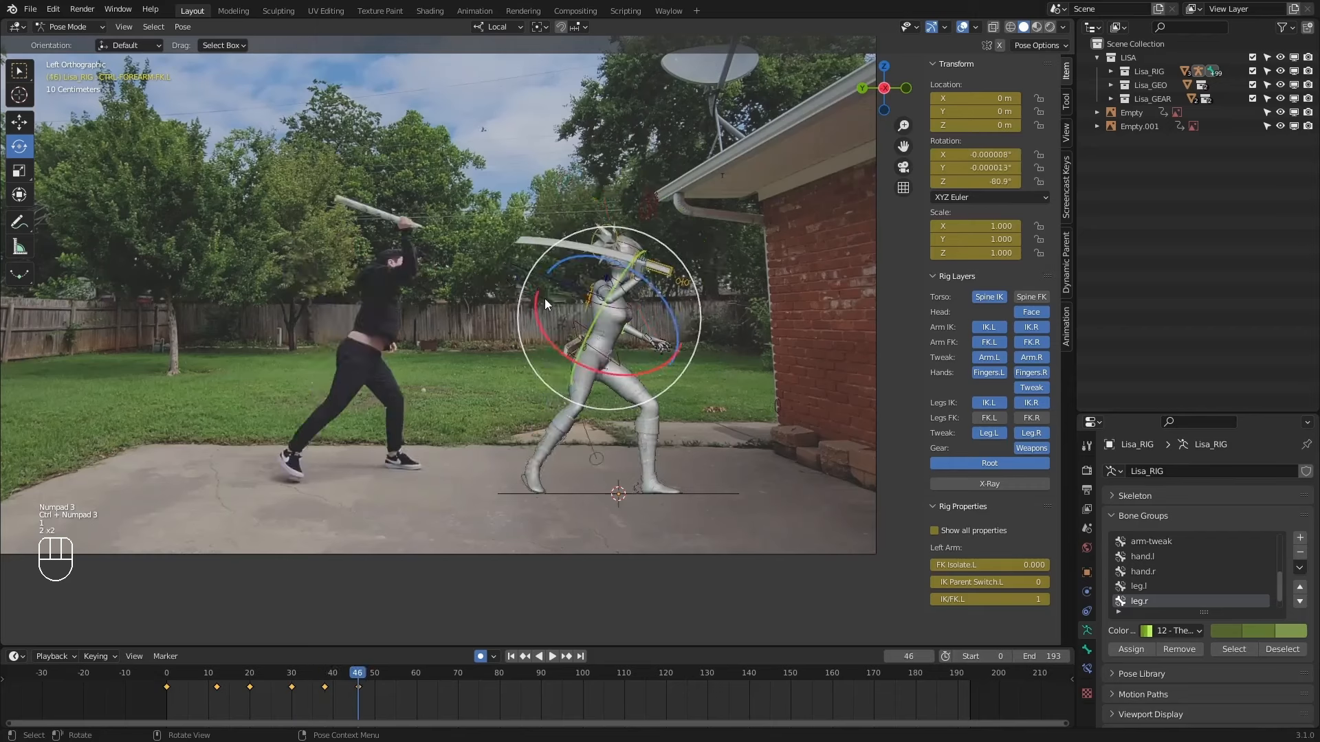
pyautogui.press('1')
pyautogui.press('2')
pyautogui.press('1')
pyautogui.press('2')
# Rotate the hips control slightly at frame 46 and compare the pose with the frame 38 key.
pyautogui.click(604, 372)
pyautogui.click(599, 347)
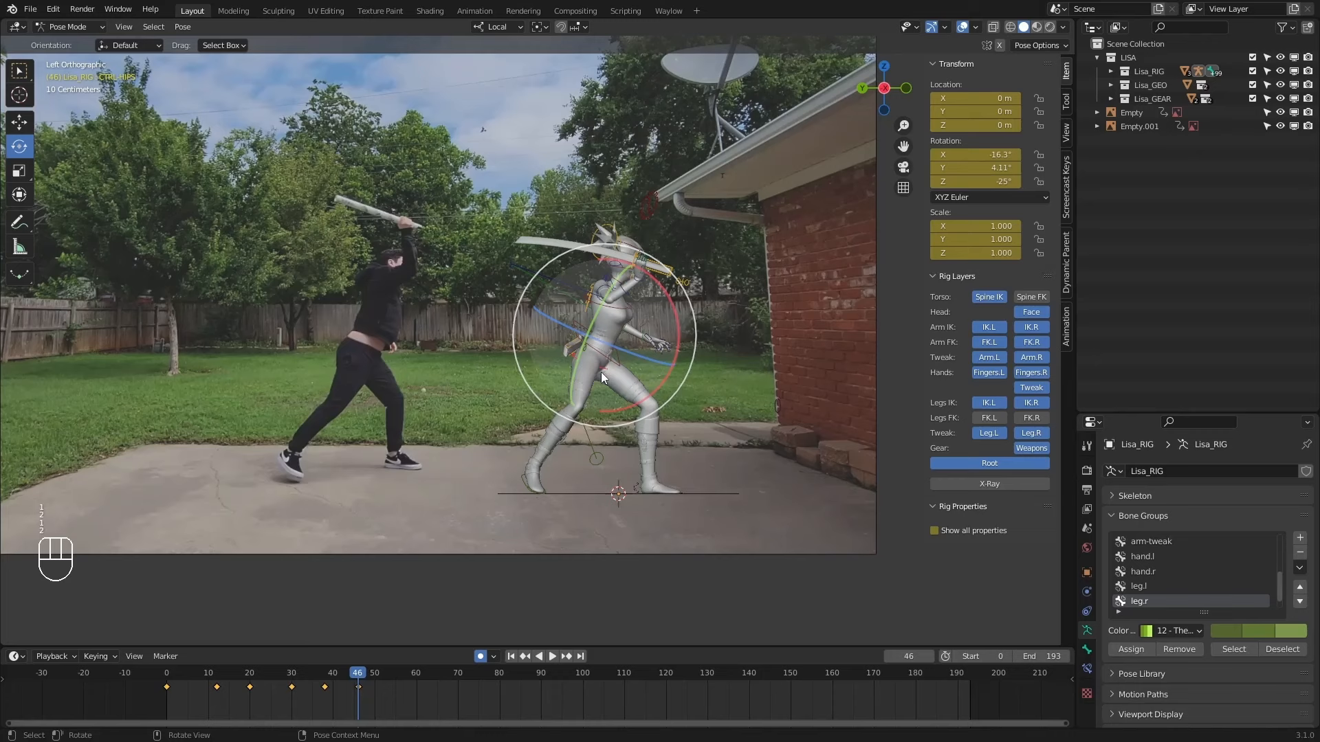
pyautogui.moveTo(617, 344); pyautogui.dragTo(627, 345)
pyautogui.click(627, 345)
pyautogui.press('1')
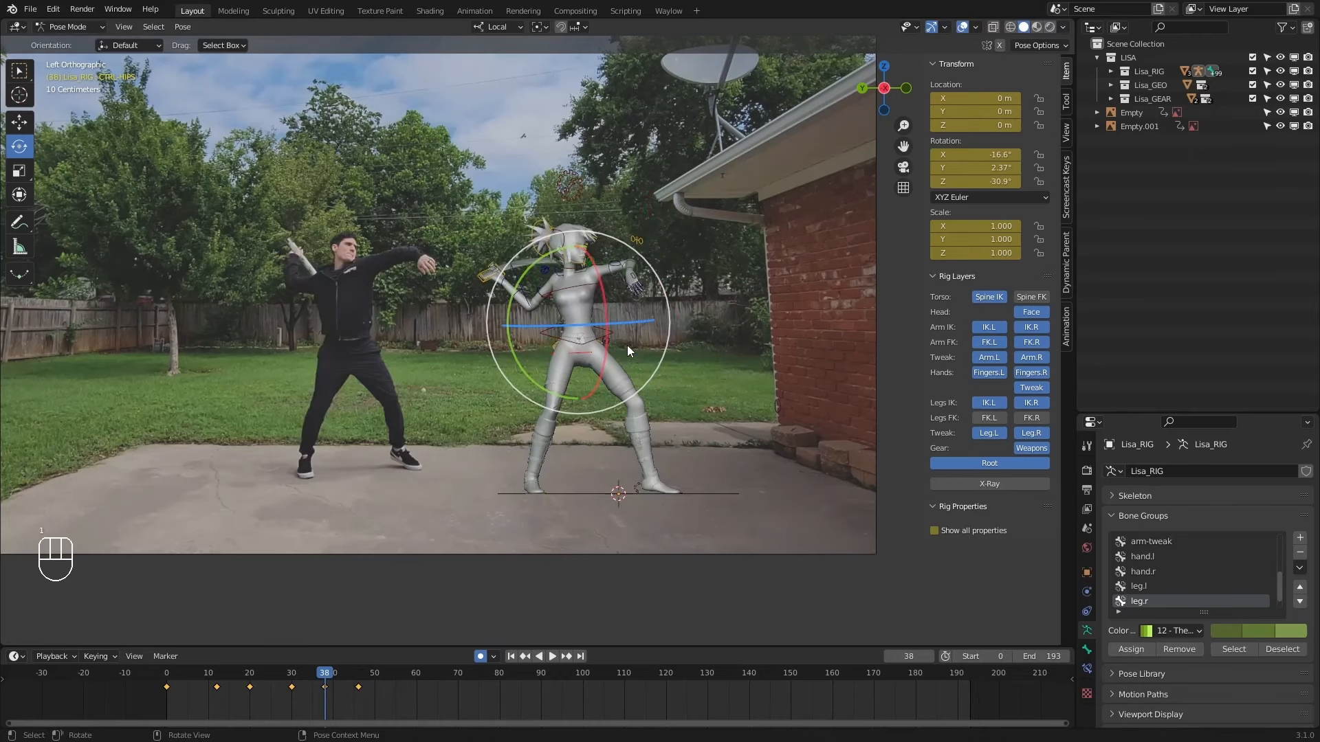
pyautogui.press('2')
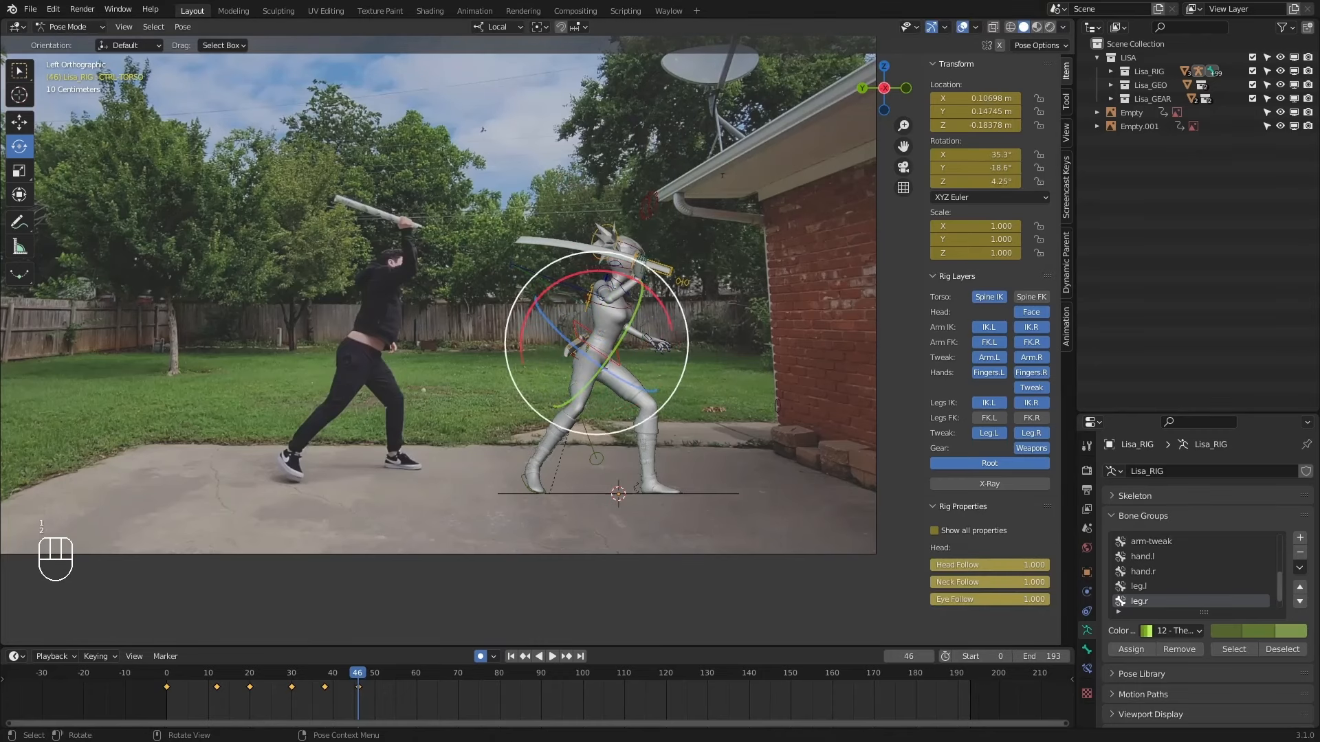
# Rotate the torso control at frame 46 to X 39.5°, Y -18.8°, Z 2.91°.
pyautogui.moveTo(682, 322); pyautogui.dragTo(642, 246)
pyautogui.press('1')
pyautogui.press('2')
pyautogui.click(633, 311)
pyautogui.hotkey('ctrl', 'z')
pyautogui.click(687, 284)
pyautogui.click(642, 246)
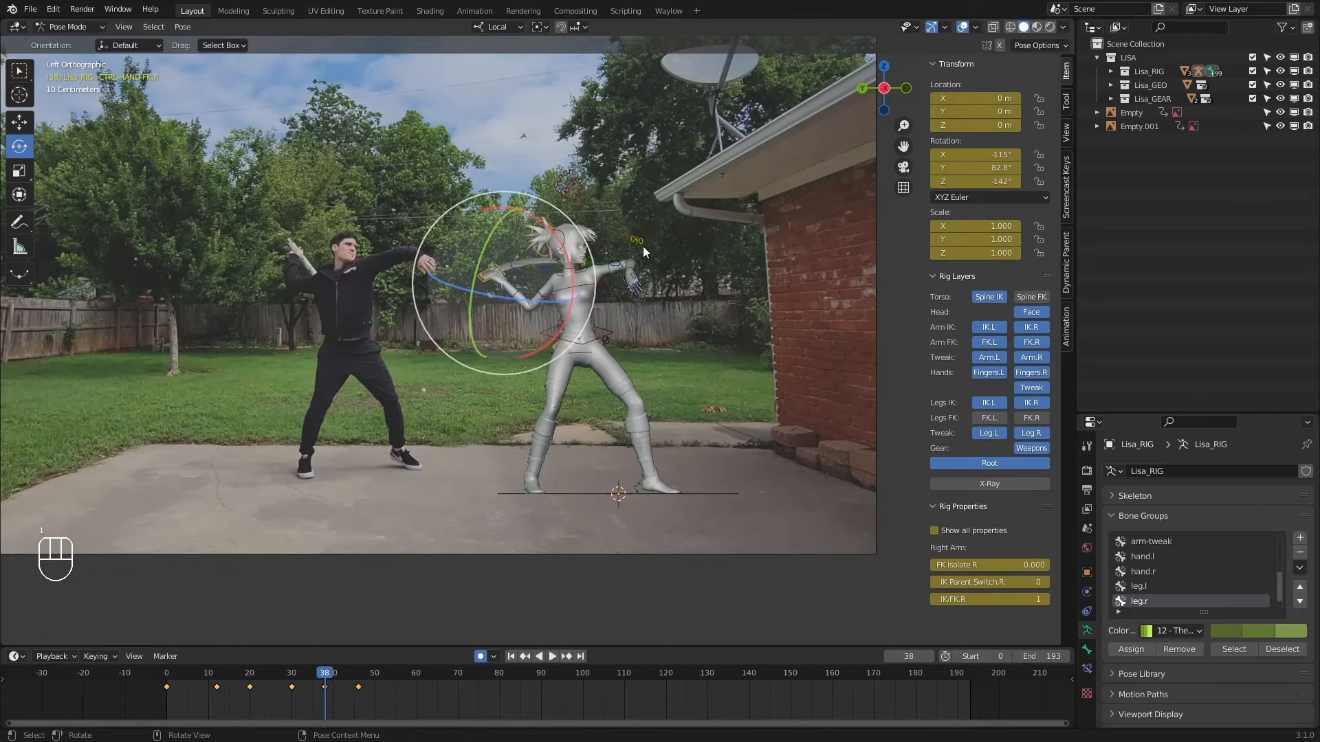
# Turn the head tweak control at frame 46 to X -10.6°, Y -11.7°, Z -42.7° so the face follows the strike.
pyautogui.press('Down')
pyautogui.moveTo(646, 246); pyautogui.dragTo(547, 298, button='middle')
pyautogui.press('Up')
pyautogui.click(468, 256)
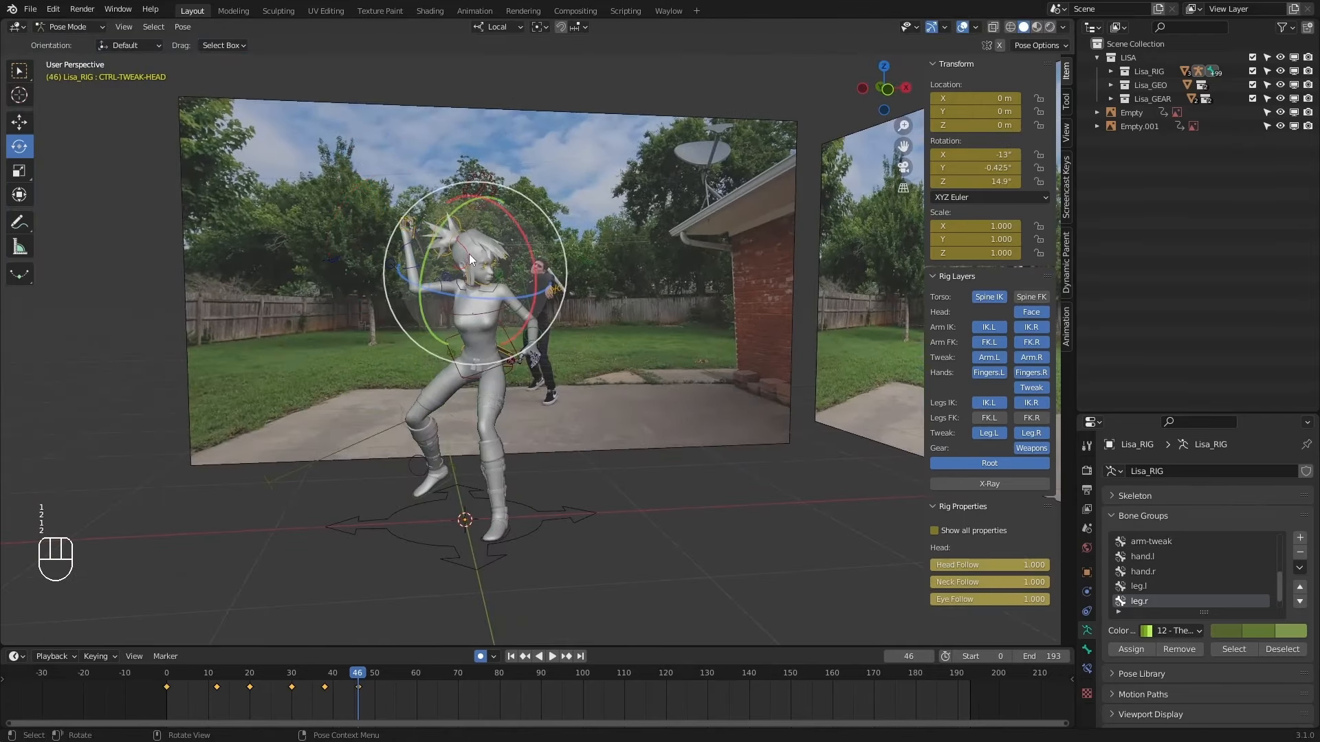
pyautogui.moveTo(498, 298); pyautogui.dragTo(474, 271)
pyautogui.moveTo(474, 273); pyautogui.dragTo(478, 262, button='middle')
pyautogui.moveTo(490, 302); pyautogui.dragTo(502, 227)
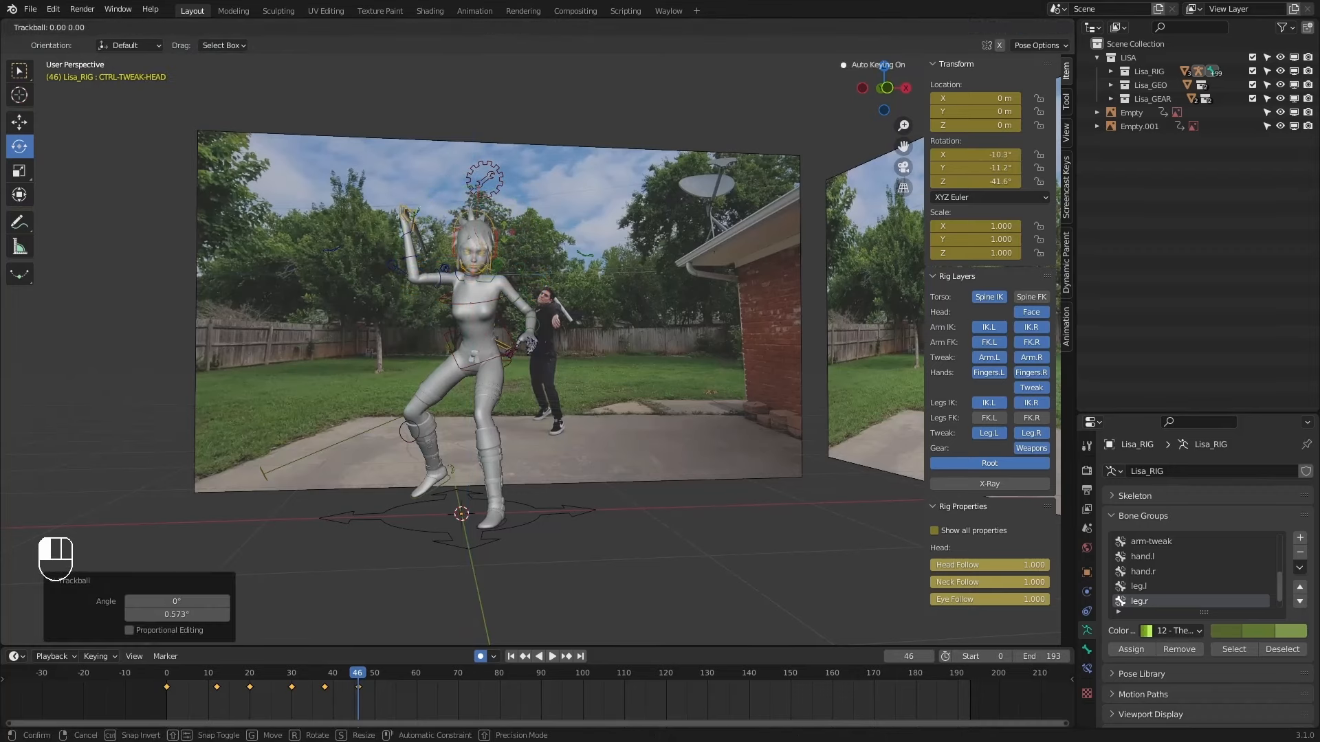
# Play and scrub the keyed sword swing from the side view to examine its timing against the reference.
pyautogui.press('KP_3')
pyautogui.press('ctrl+KP_3')
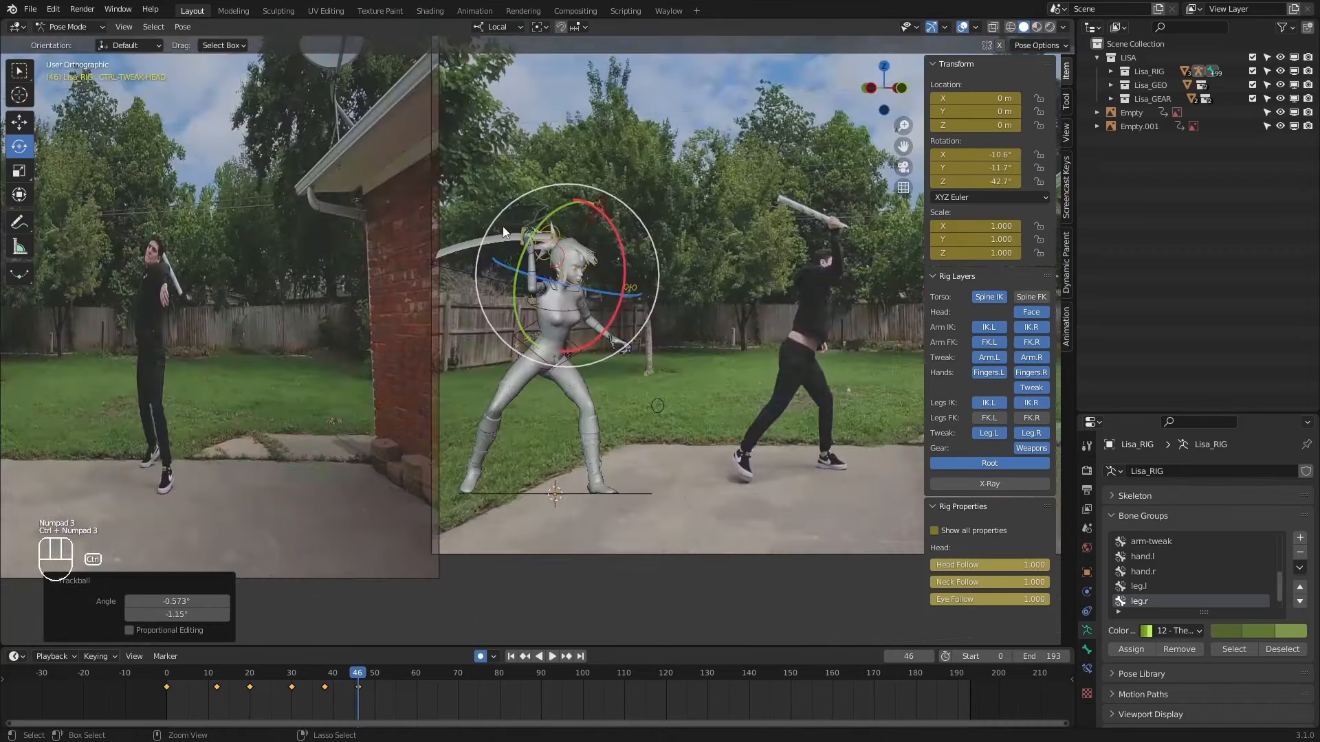
pyautogui.press('1')
pyautogui.press('2')
pyautogui.scroll(-1, 509, 279)
pyautogui.press('1')
pyautogui.moveTo(334, 671); pyautogui.dragTo(442, 662)
pyautogui.click(554, 660)
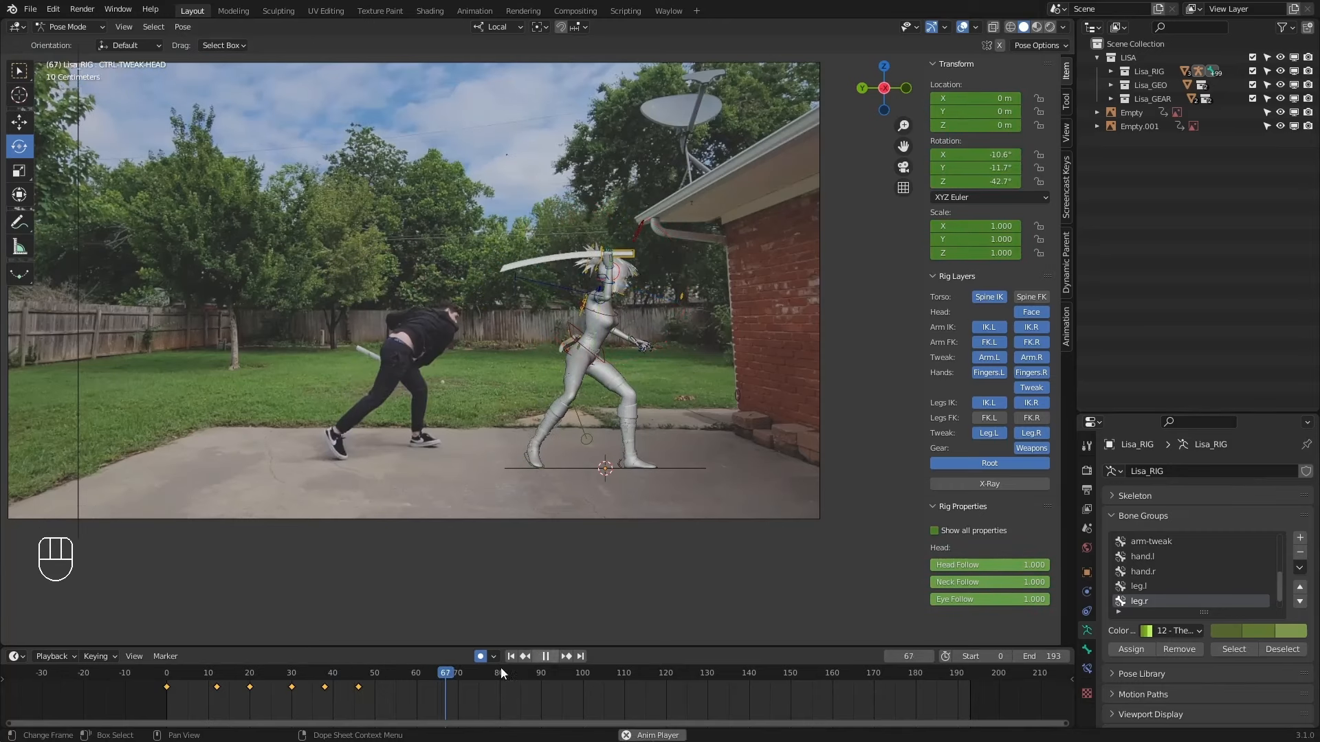
pyautogui.moveTo(292, 666); pyautogui.dragTo(225, 661)
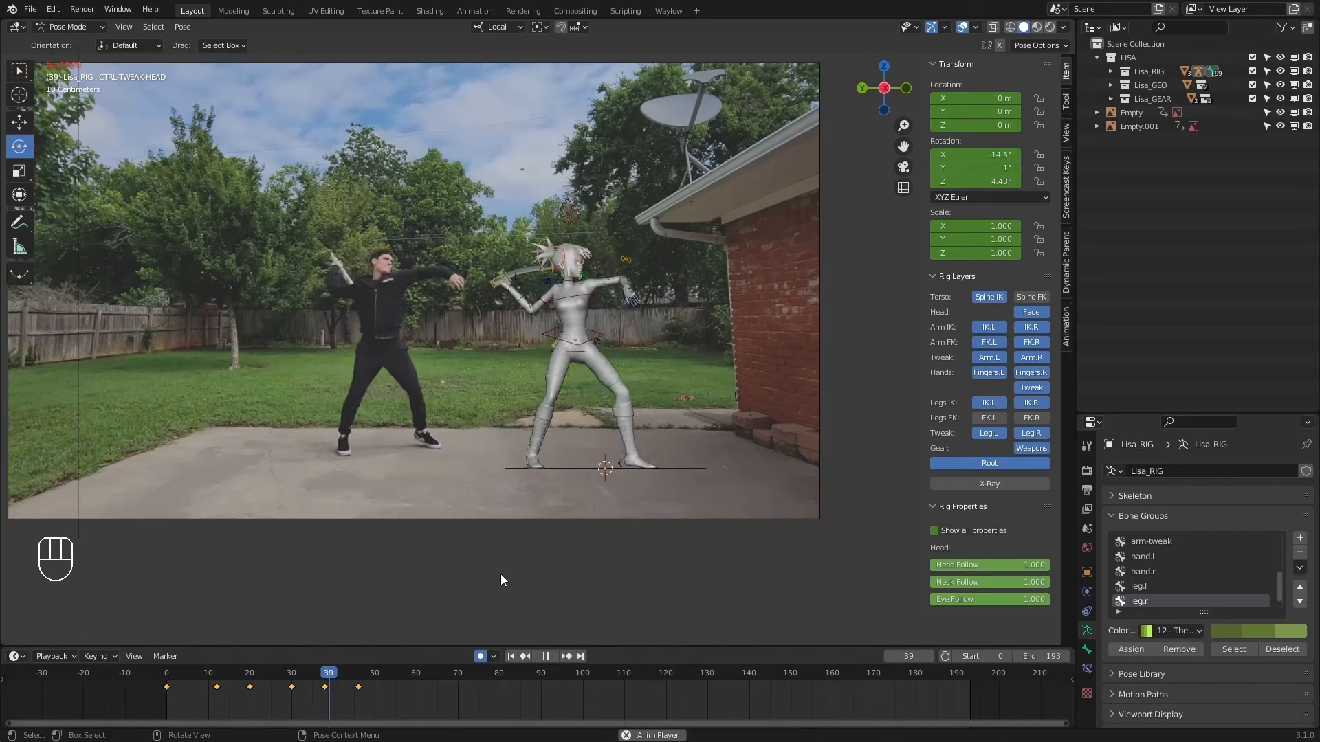
pyautogui.moveTo(314, 668); pyautogui.dragTo(166, 542)
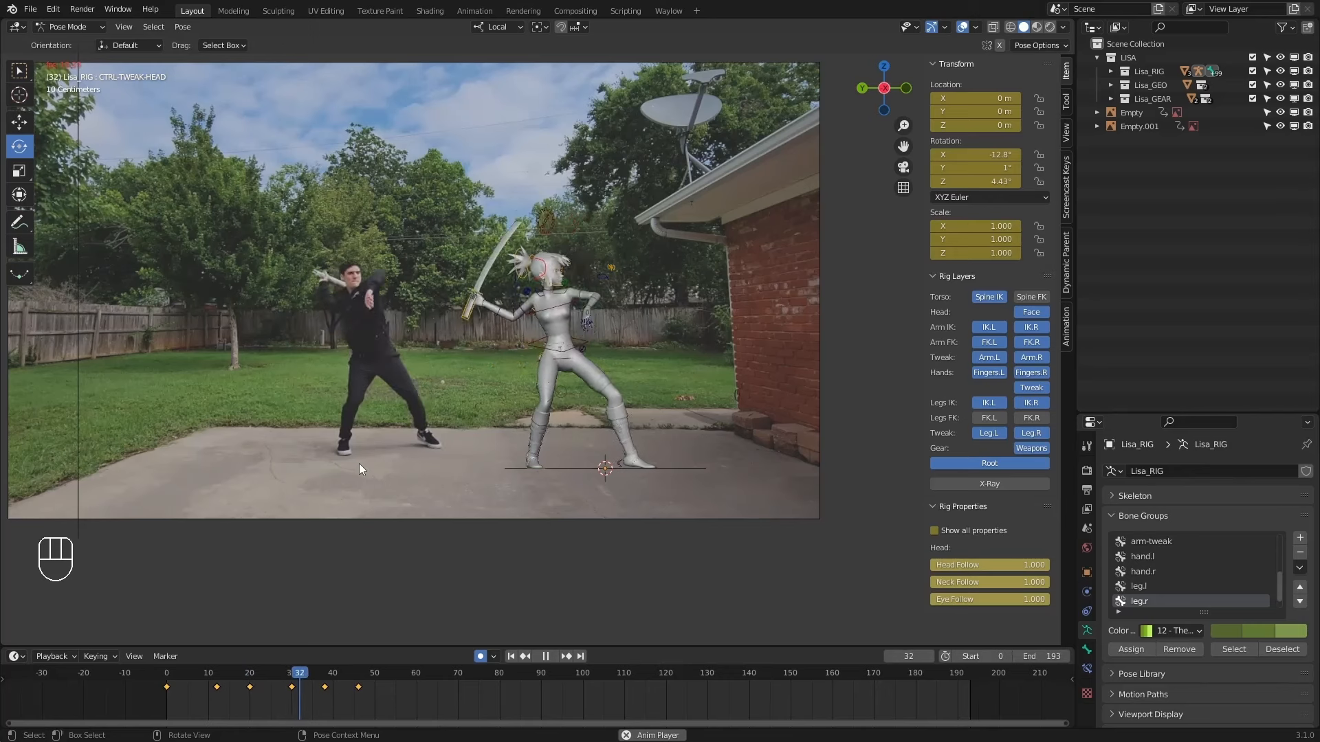
# Stop the playback and flip between the frame 38 and frame 46 keys to compare their poses.
pyautogui.click(545, 657)
pyautogui.moveTo(306, 676); pyautogui.dragTo(323, 675)
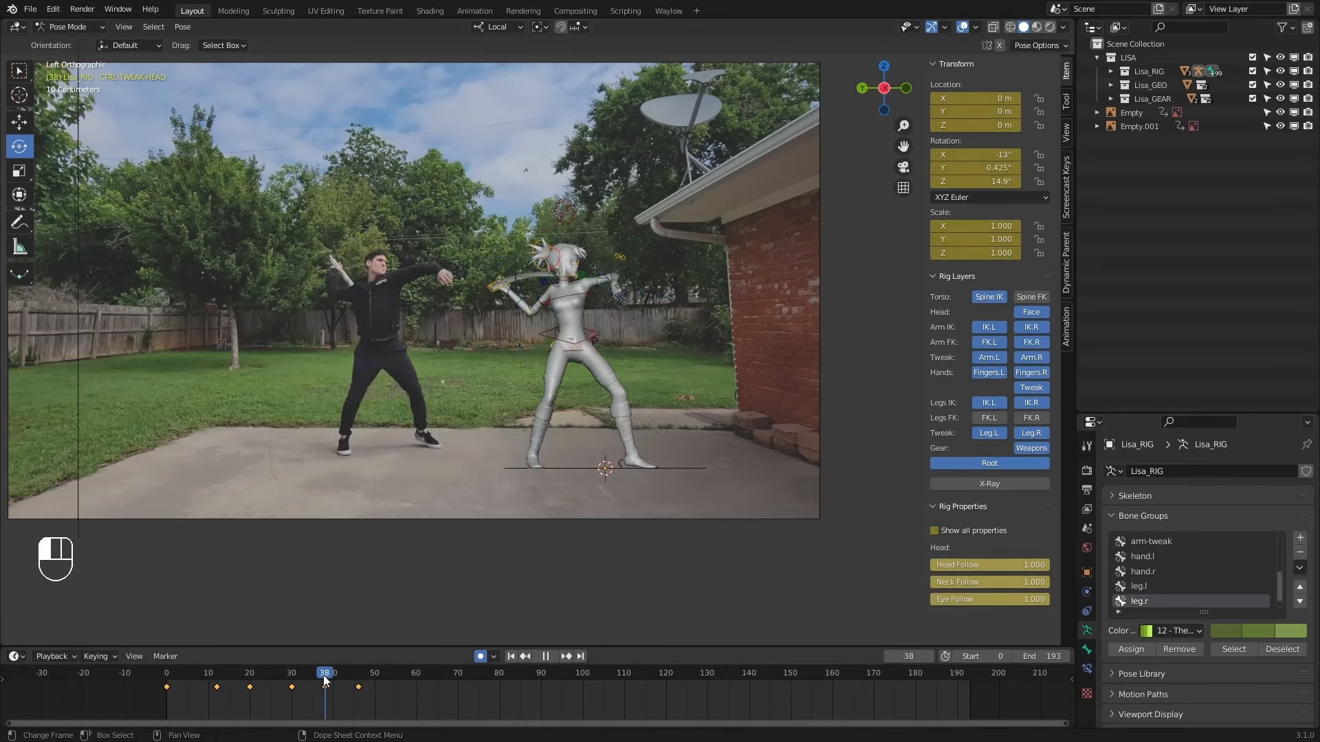
pyautogui.press('2')
pyautogui.press('2')
pyautogui.press('1')
pyautogui.press('2')
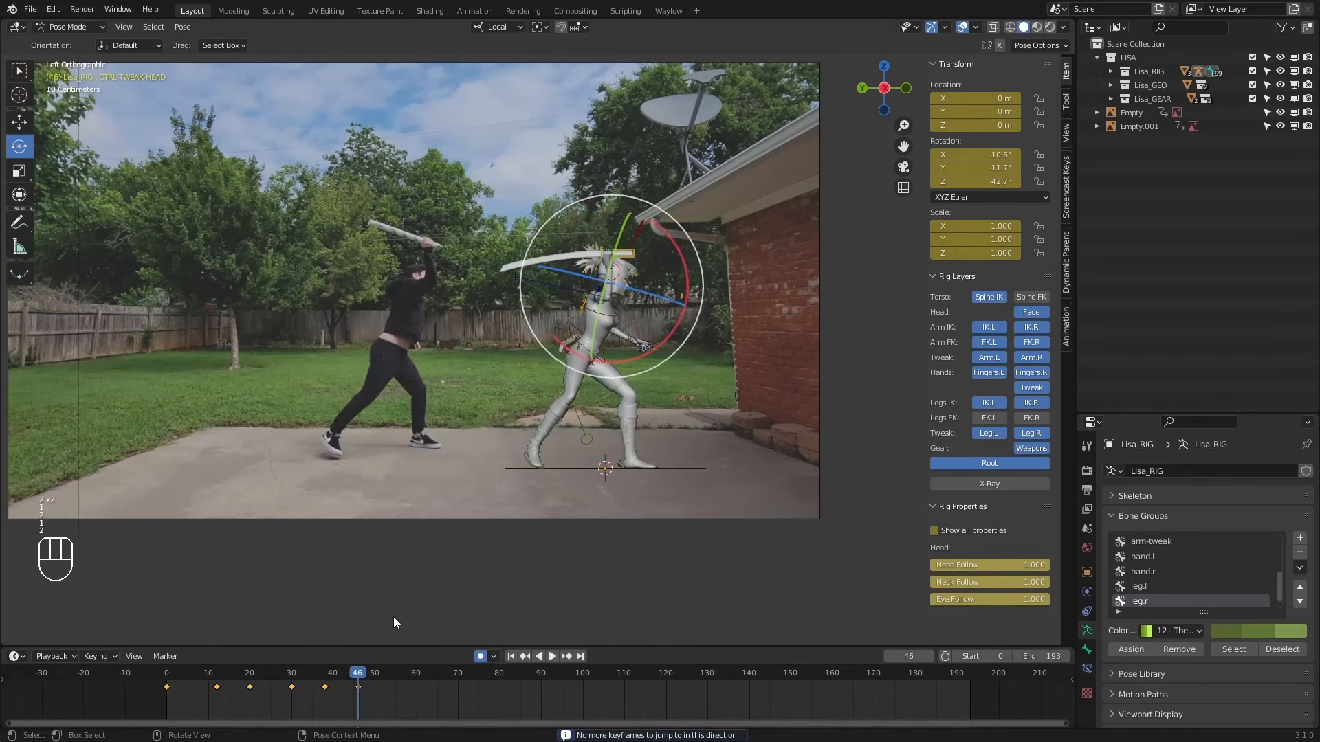
pyautogui.press('1')
pyautogui.press('2')
# Advance to frame 53 and lean the torso control forward to X 57.1°, Y -18.8°, Z -2.83°.
pyautogui.moveTo(358, 675); pyautogui.dragTo(387, 675)
pyautogui.click(593, 360)
pyautogui.press('1')
pyautogui.press('2')
pyautogui.press('w')
pyautogui.press('1')
pyautogui.press('1')
pyautogui.press('2')
pyautogui.press('2')
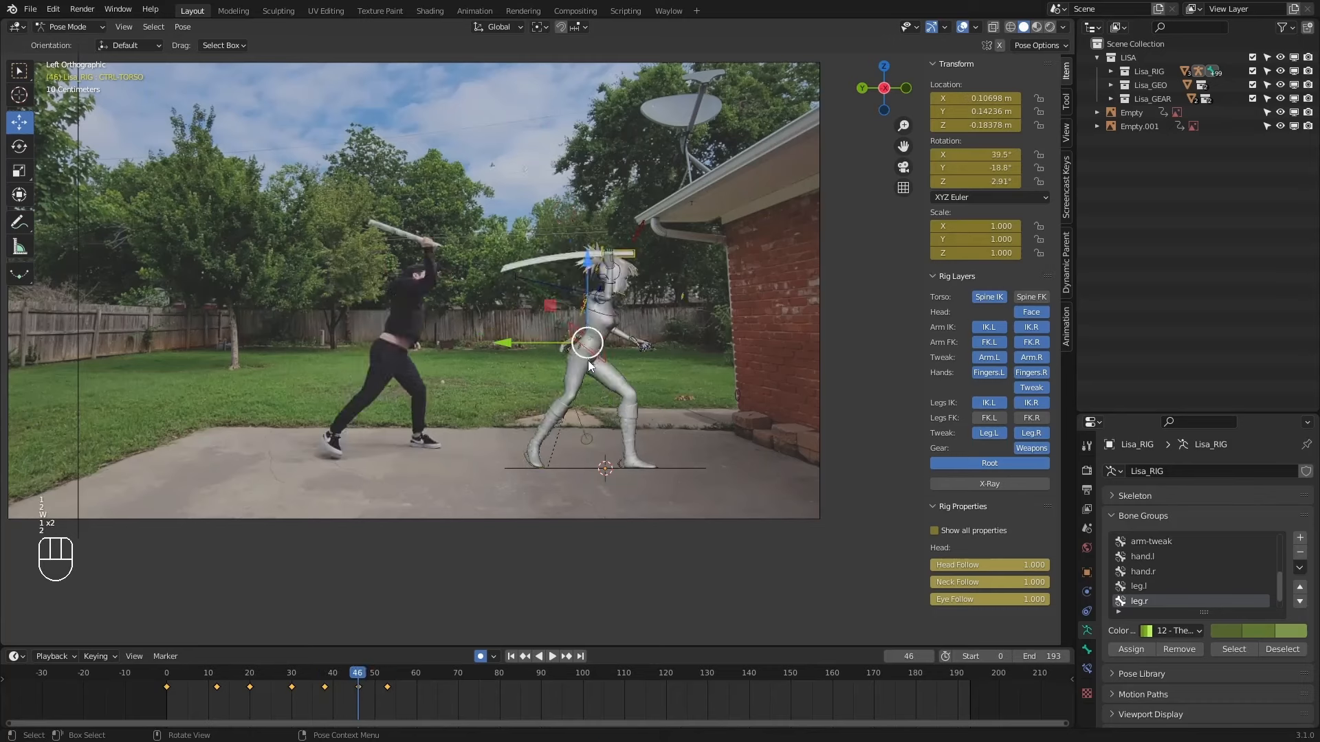
# Lower the torso control at frame 53 by 0.11697 m and compare the pose with the previous keys.
pyautogui.moveTo(589, 314); pyautogui.dragTo(588, 332)
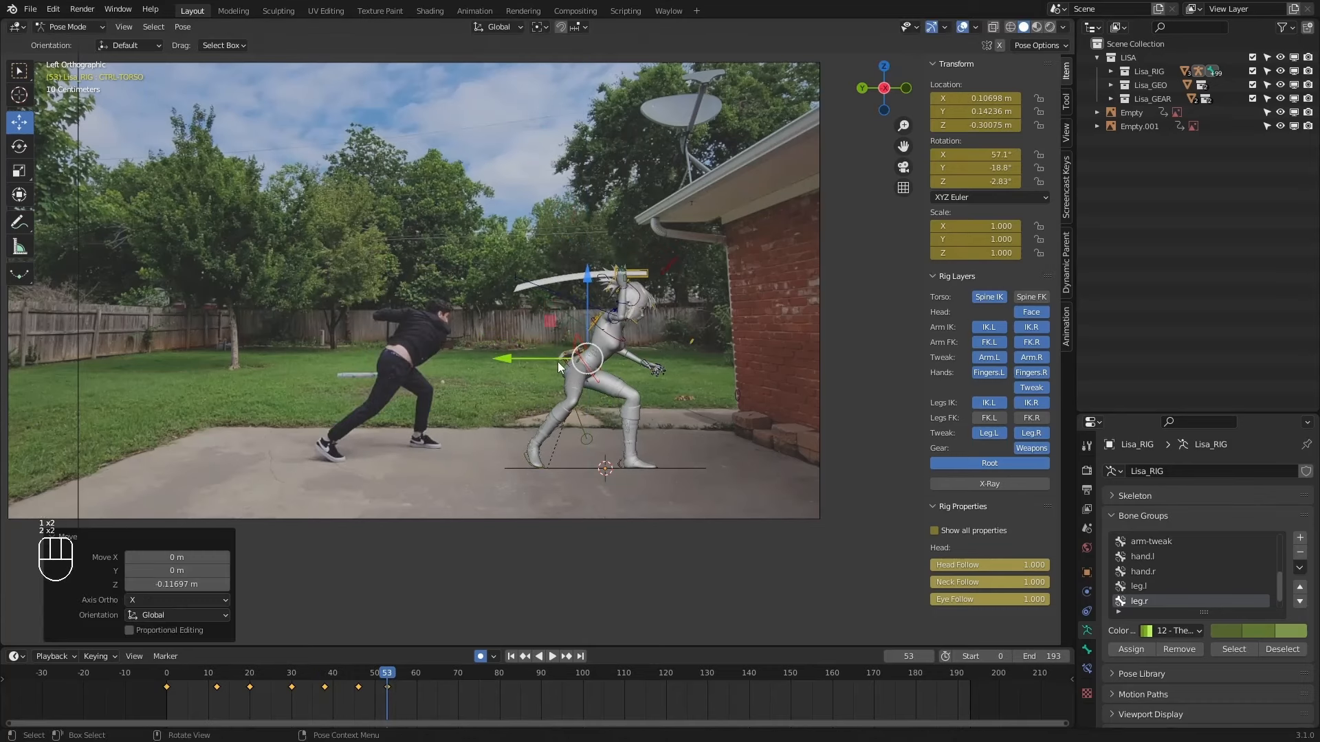
pyautogui.press('1')
pyautogui.press('1')
pyautogui.press('2')
pyautogui.press('2')
# Move the right foot IK control at frame 53 to X -0.20158 m and reset its Z location and X rotation to 0.
pyautogui.click(535, 468)
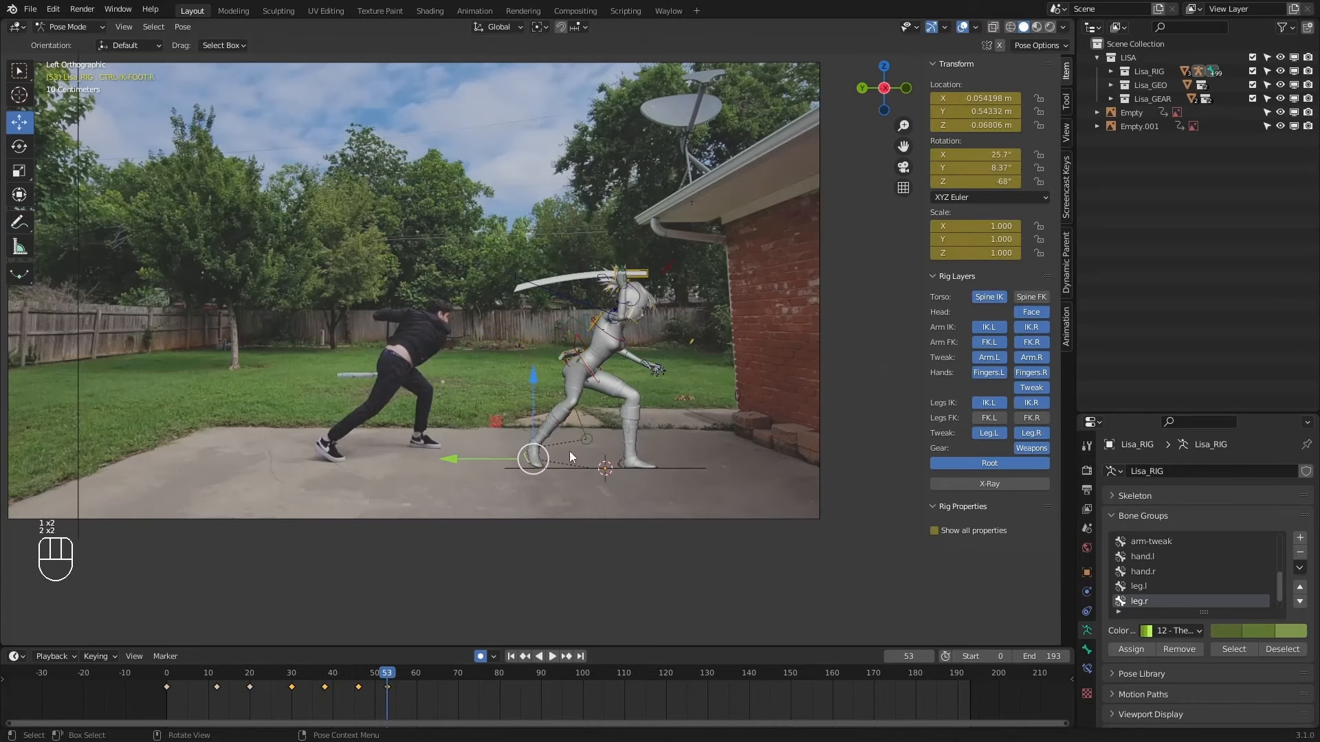
pyautogui.moveTo(569, 451); pyautogui.dragTo(498, 464, button='middle')
pyautogui.moveTo(499, 466); pyautogui.dragTo(464, 461)
pyautogui.press('BackSpace')
pyautogui.press('BackSpace')
pyautogui.moveTo(536, 406); pyautogui.dragTo(651, 408, button='middle')
# Rotate the right foot IK control about global Z at frame 53 to Z -55.2° and check the motion.
pyautogui.press('e')
pyautogui.moveTo(552, 495); pyautogui.dragTo(583, 496)
pyautogui.moveTo(583, 496); pyautogui.dragTo(408, 666, button='middle')
pyautogui.press('space')
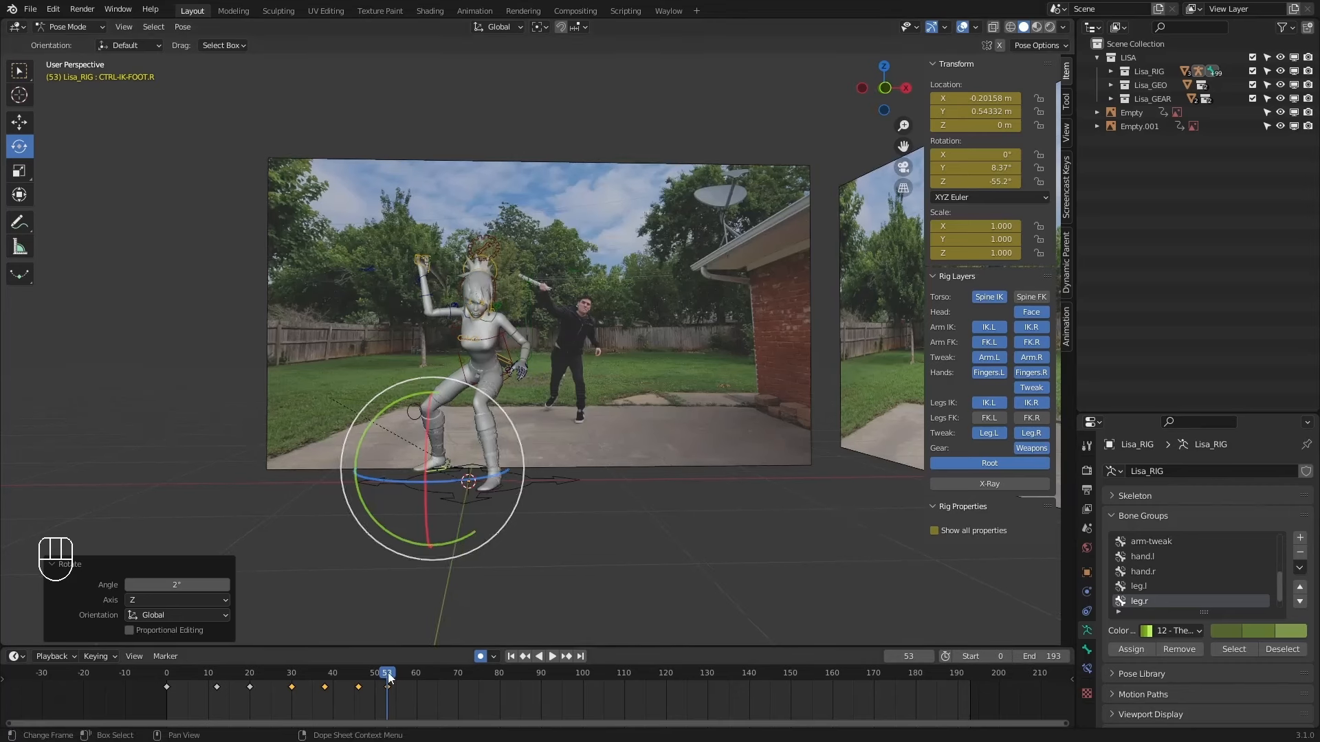
# Move the torso control at frame 53 to an X location of about 0.06 m.
pyautogui.press('space')
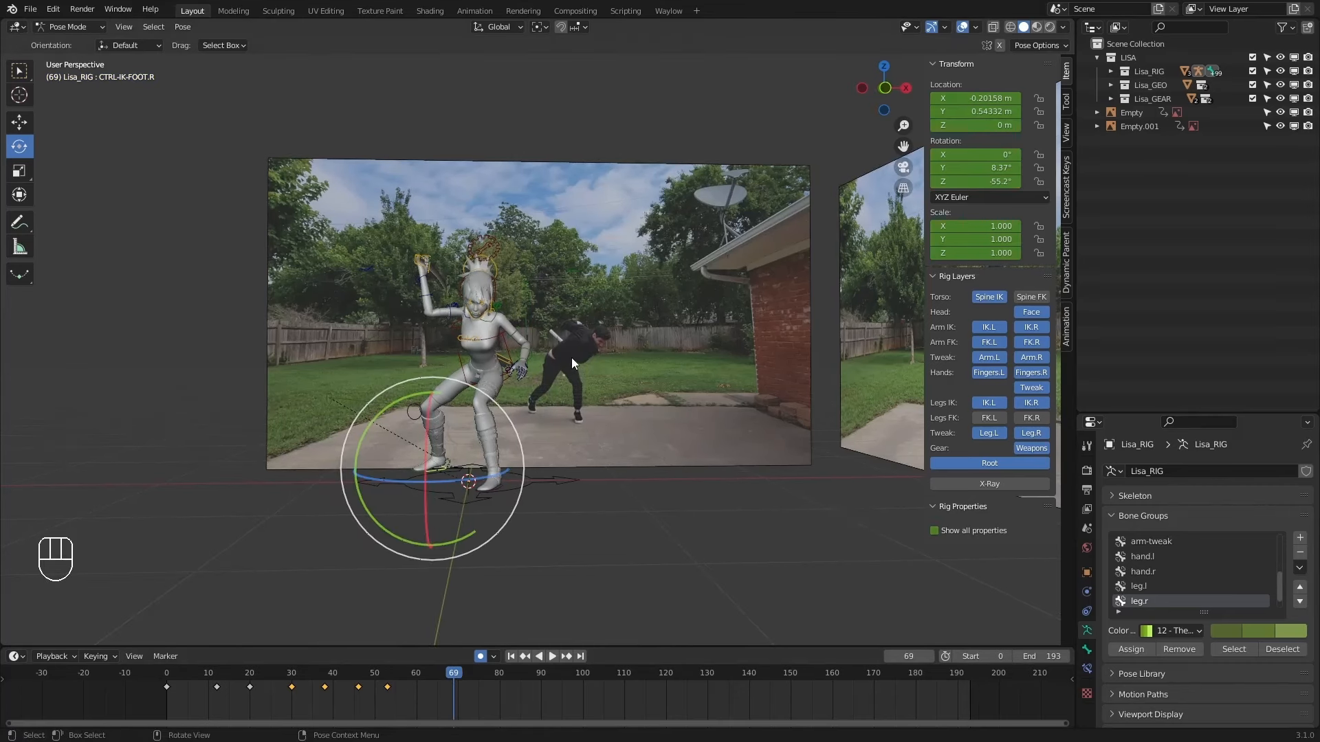
pyautogui.moveTo(567, 366); pyautogui.dragTo(583, 439, button='middle')
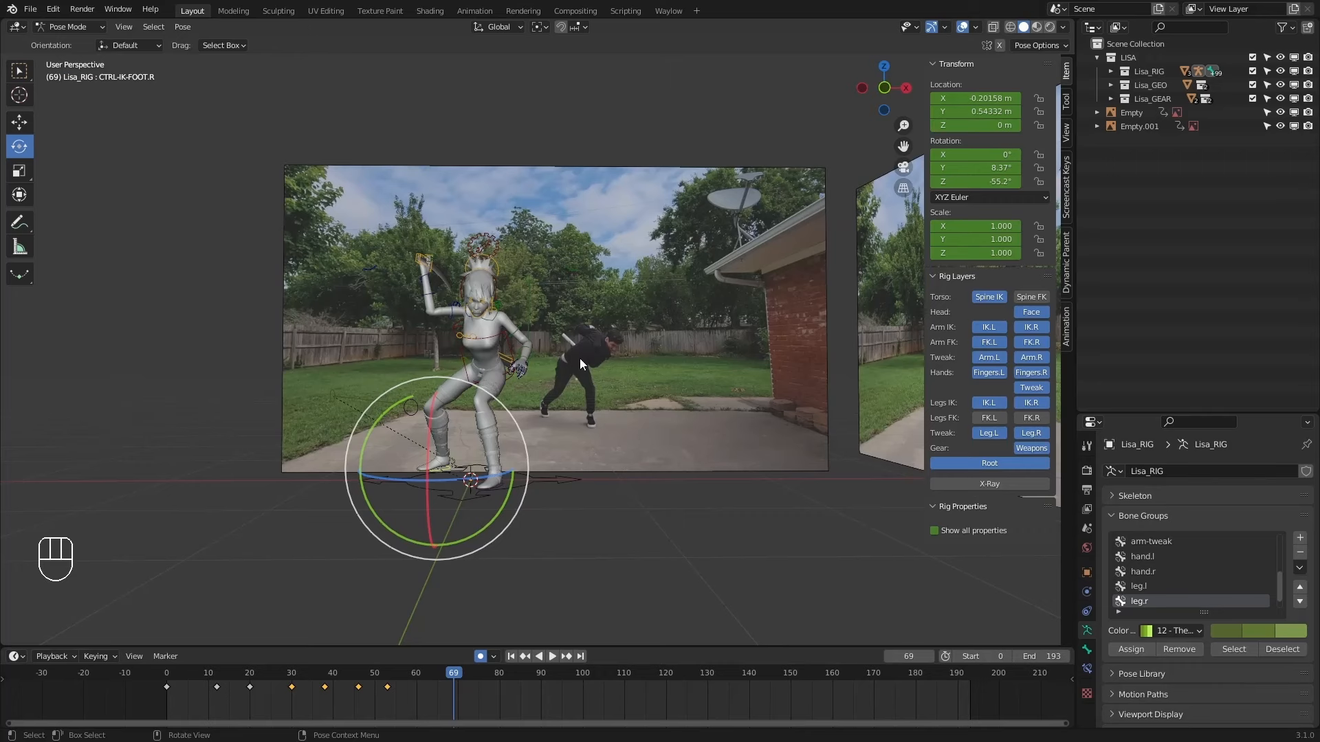
pyautogui.click(460, 364)
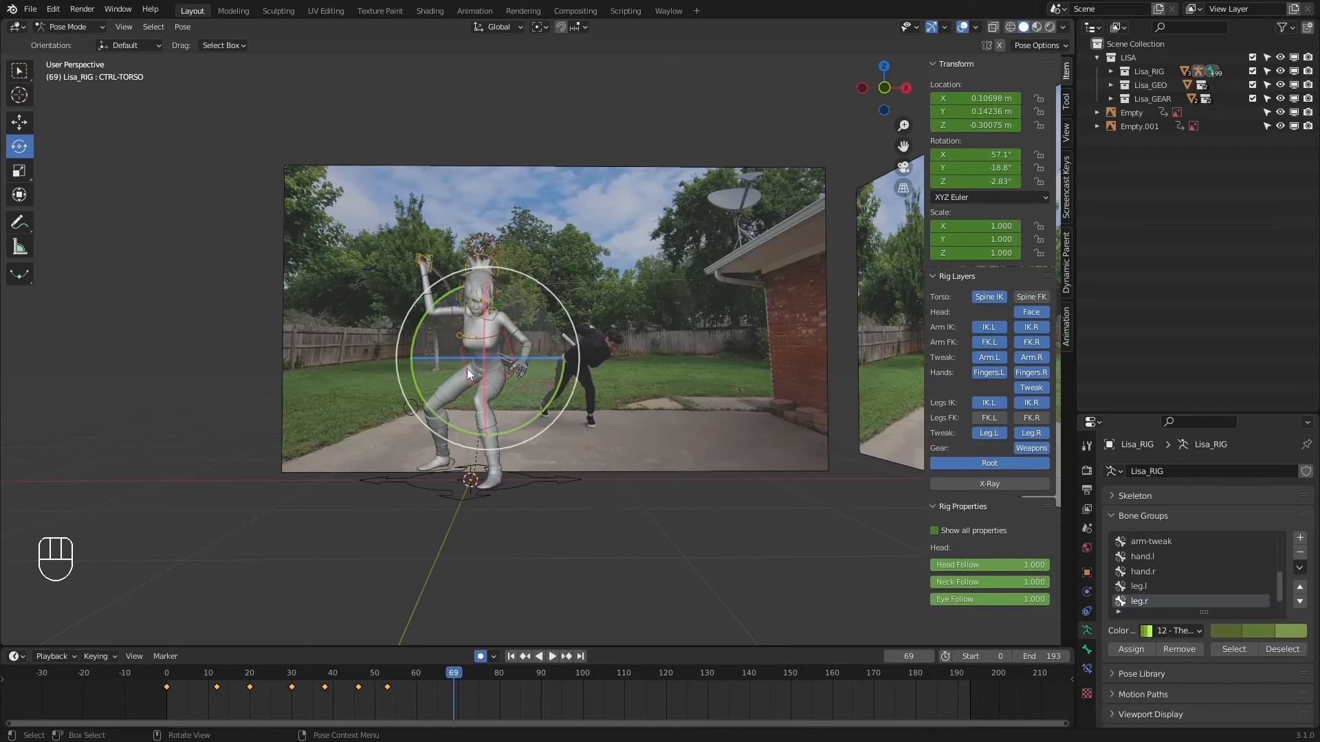
pyautogui.keyDown('shift'); pyautogui.moveTo(467, 368); pyautogui.dragTo(494, 365, button='middle'); pyautogui.keyUp('shift')
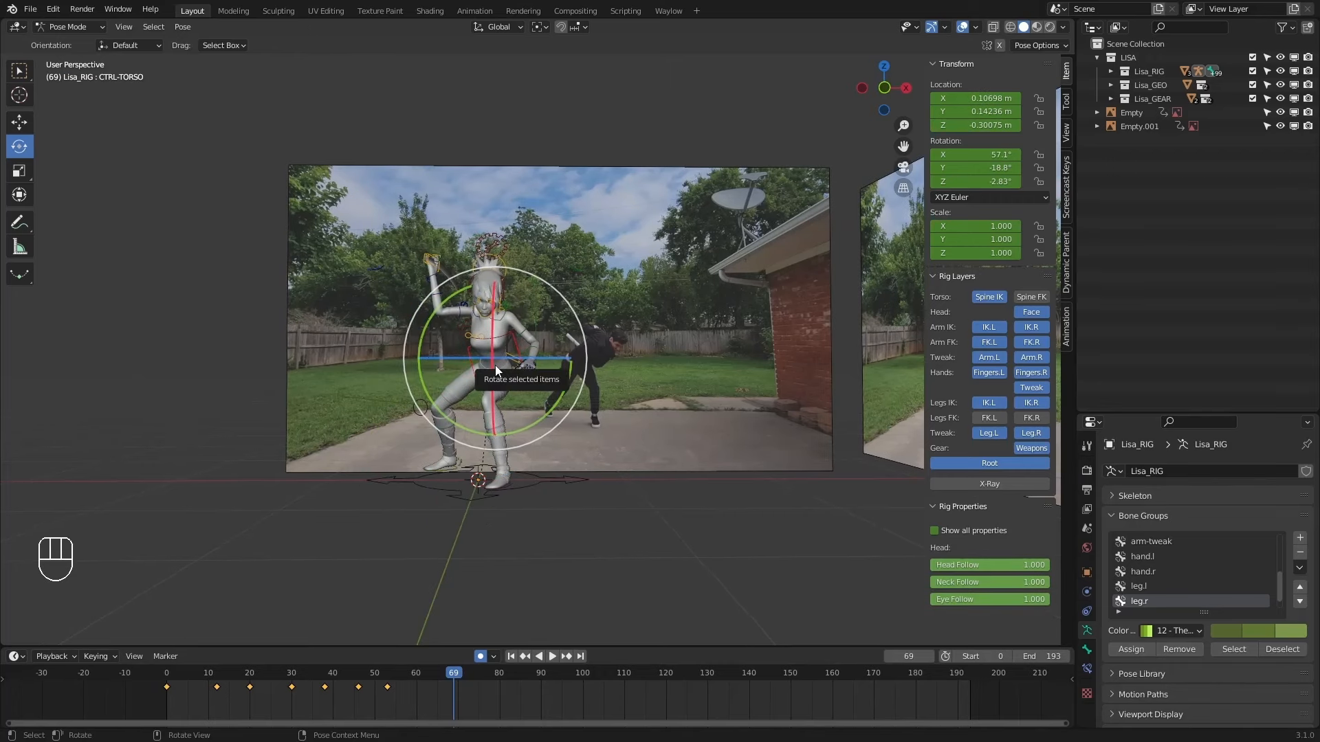
pyautogui.press('w')
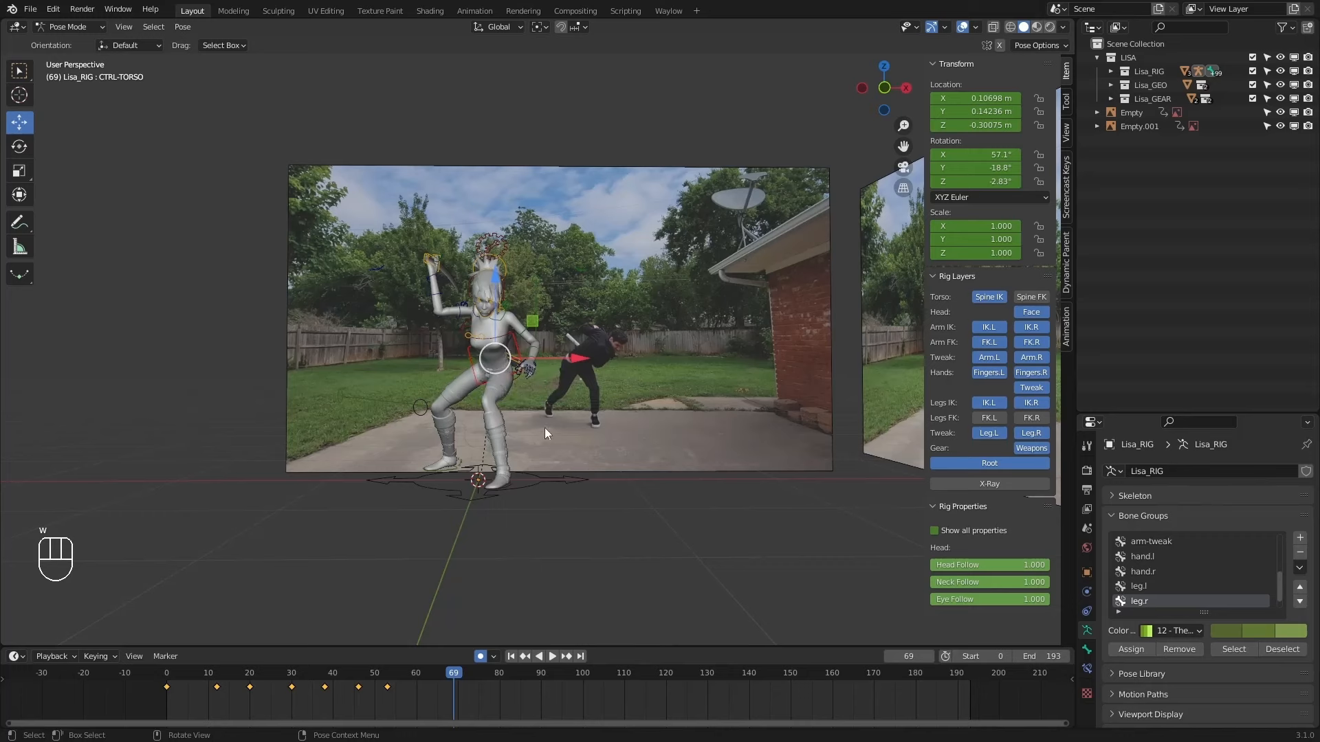
pyautogui.moveTo(421, 675); pyautogui.dragTo(375, 673)
pyautogui.press('2')
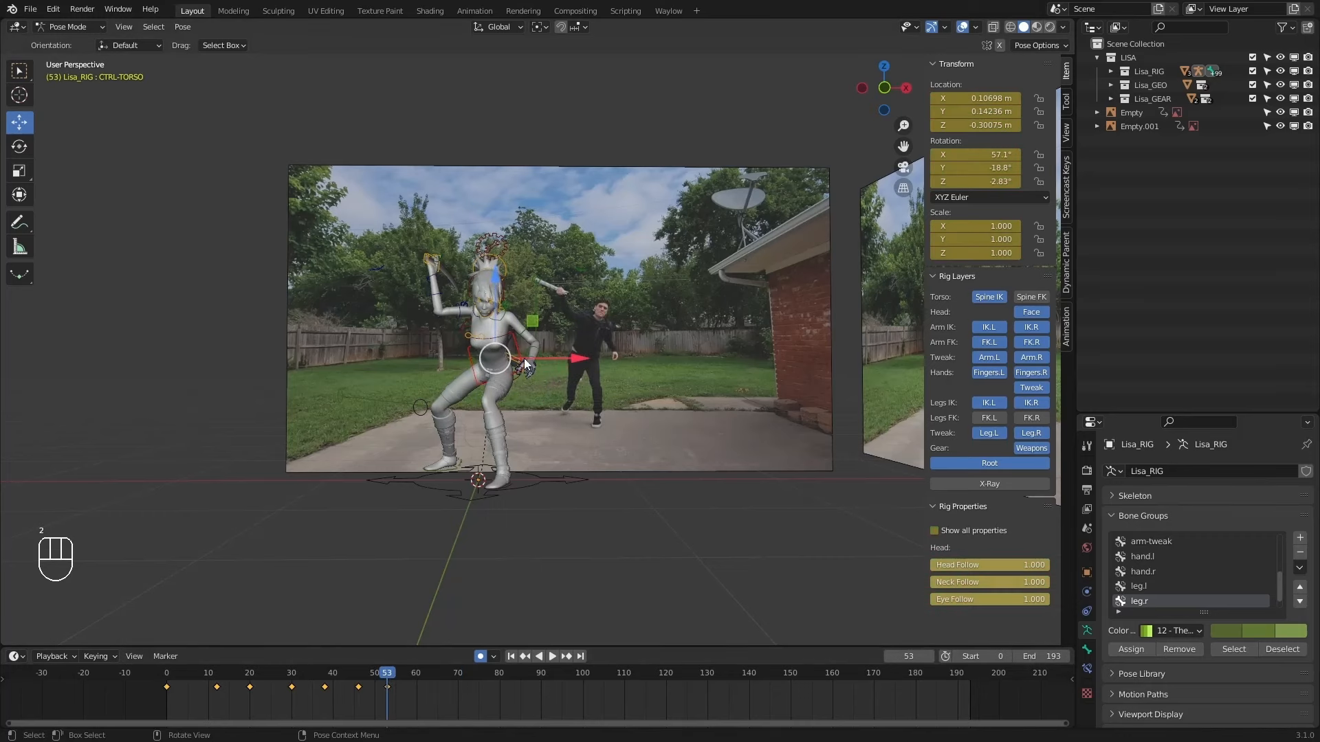
pyautogui.moveTo(524, 359); pyautogui.dragTo(543, 365)
# Compare the torso with the adjacent key pose, and trackball-rotate it by about 1.72° and 3.44° at frame 53.
pyautogui.press('1')
pyautogui.press('1')
pyautogui.press('2')
pyautogui.press('2')
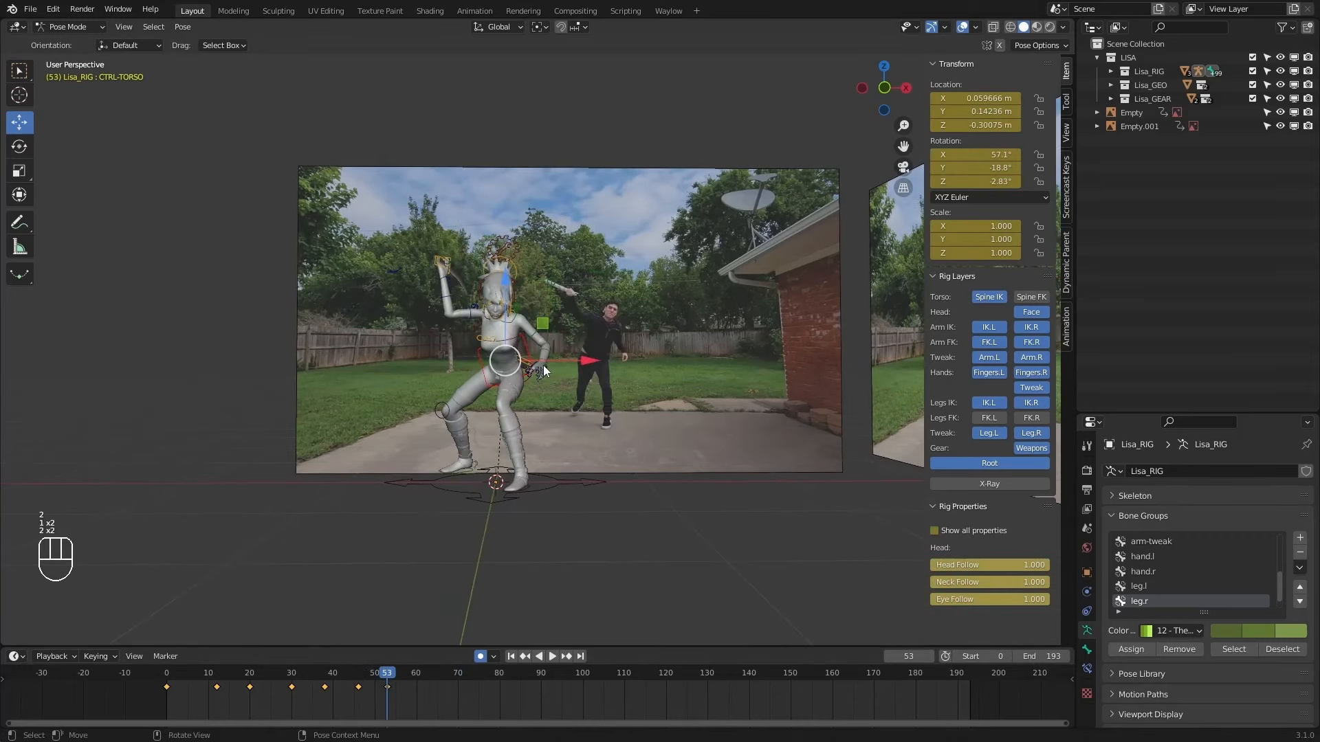
pyautogui.press('e')
pyautogui.moveTo(482, 417); pyautogui.dragTo(487, 418)
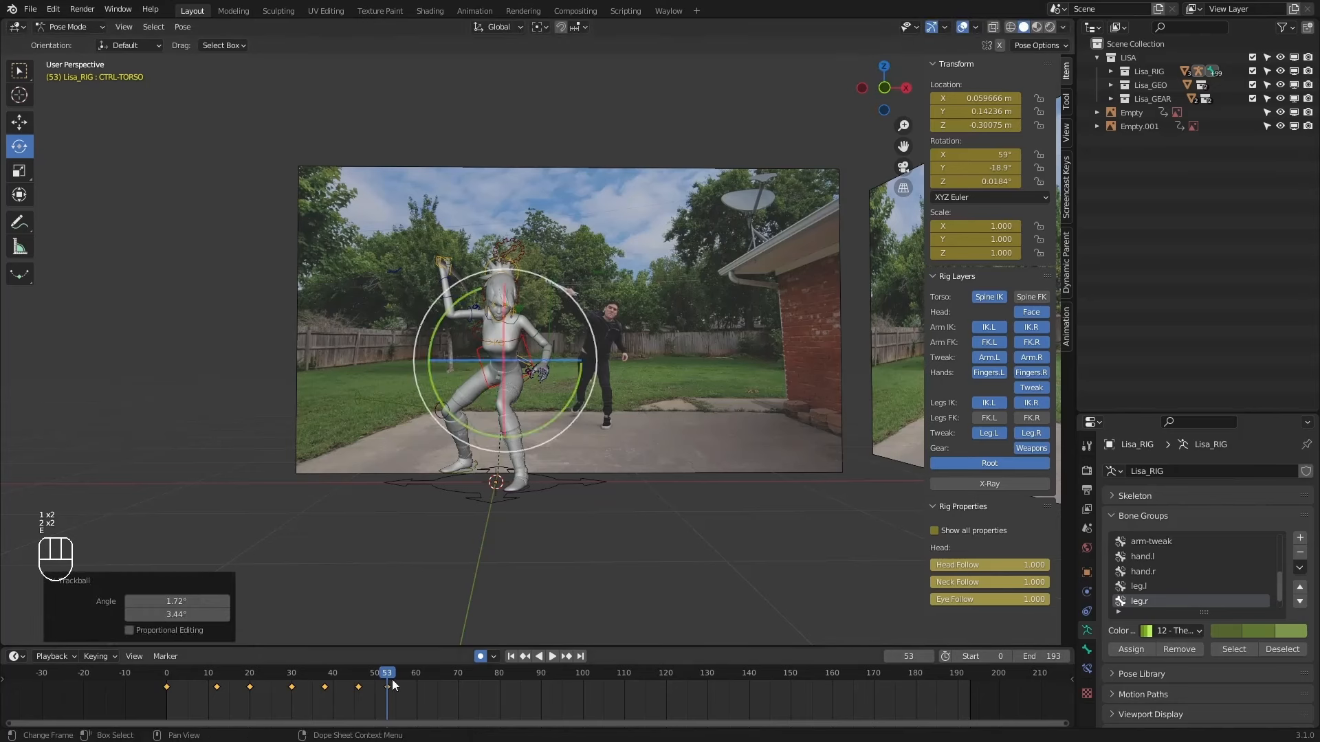
# Set the transform orientation to Local and rotate the chest control about its local X axis at frame 63.
pyautogui.moveTo(392, 676); pyautogui.dragTo(428, 672)
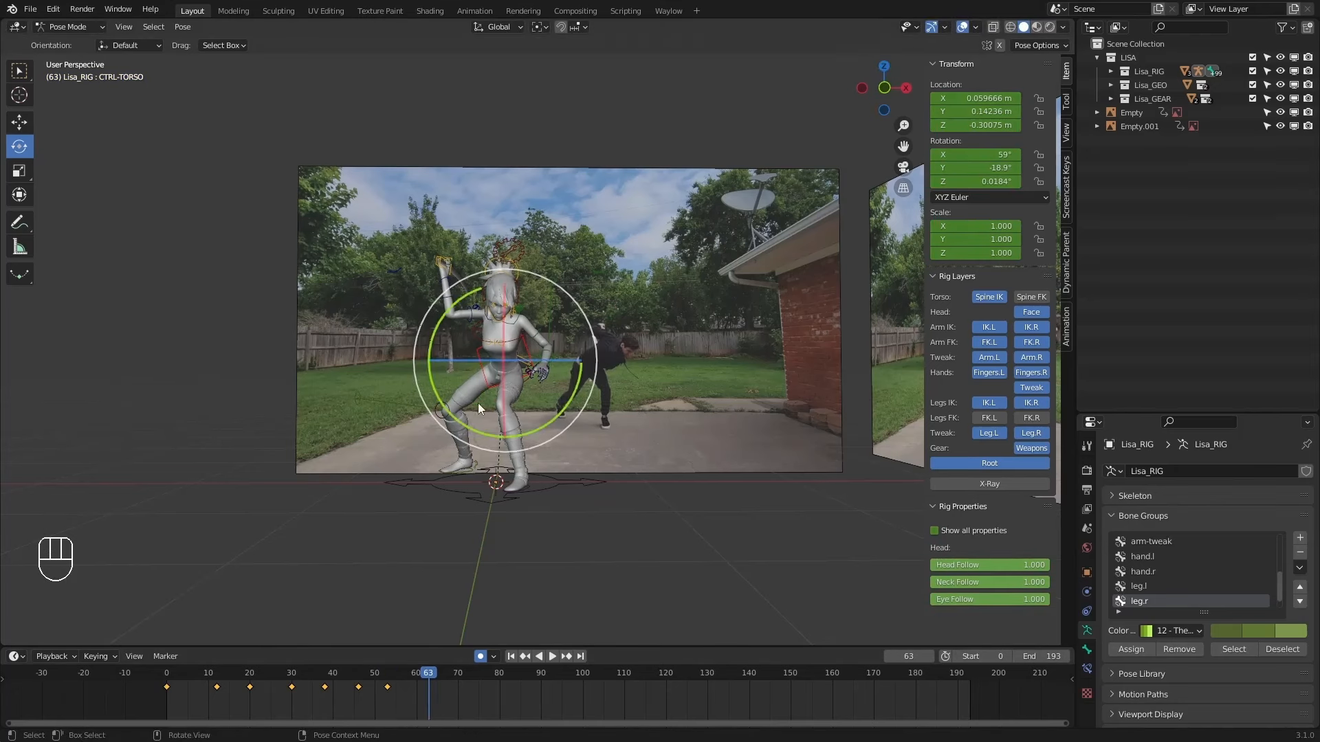
pyautogui.click(486, 343)
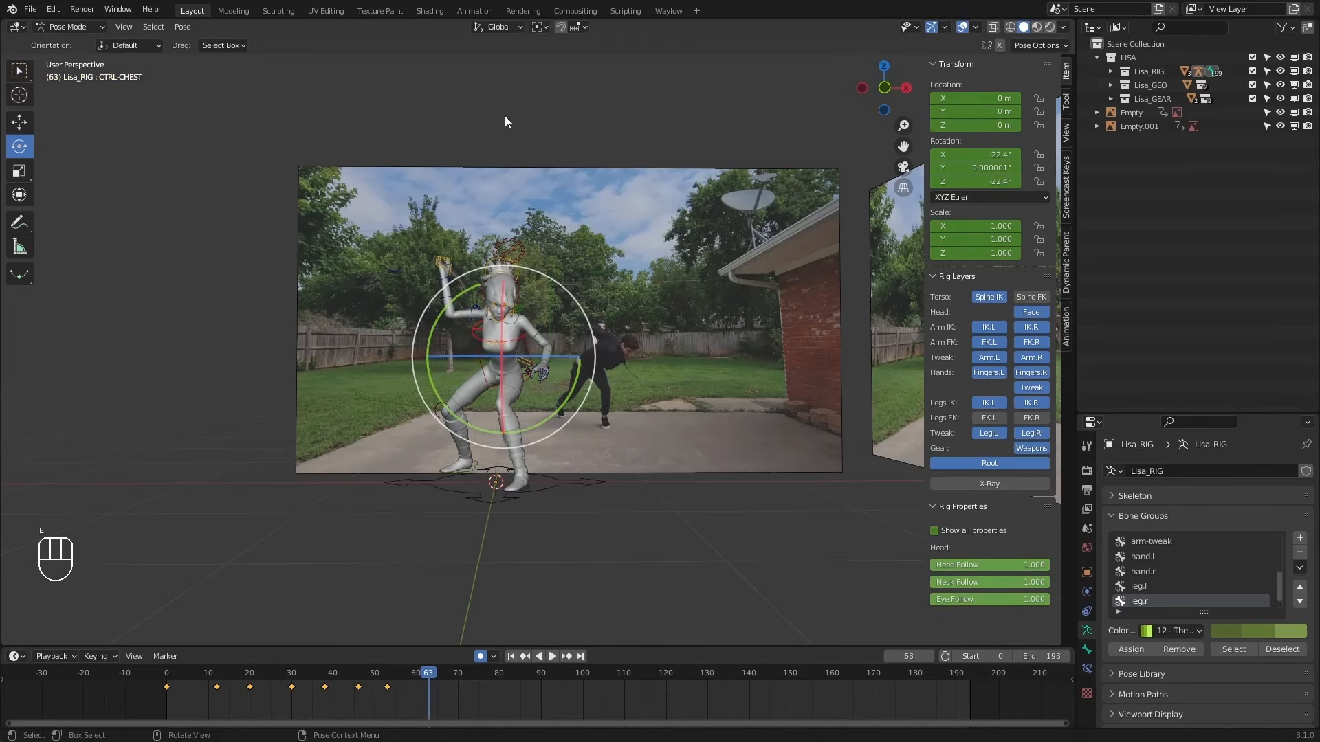
pyautogui.press('e')
pyautogui.click(495, 27)
pyautogui.press('r')
pyautogui.press('x')
pyautogui.press('x')
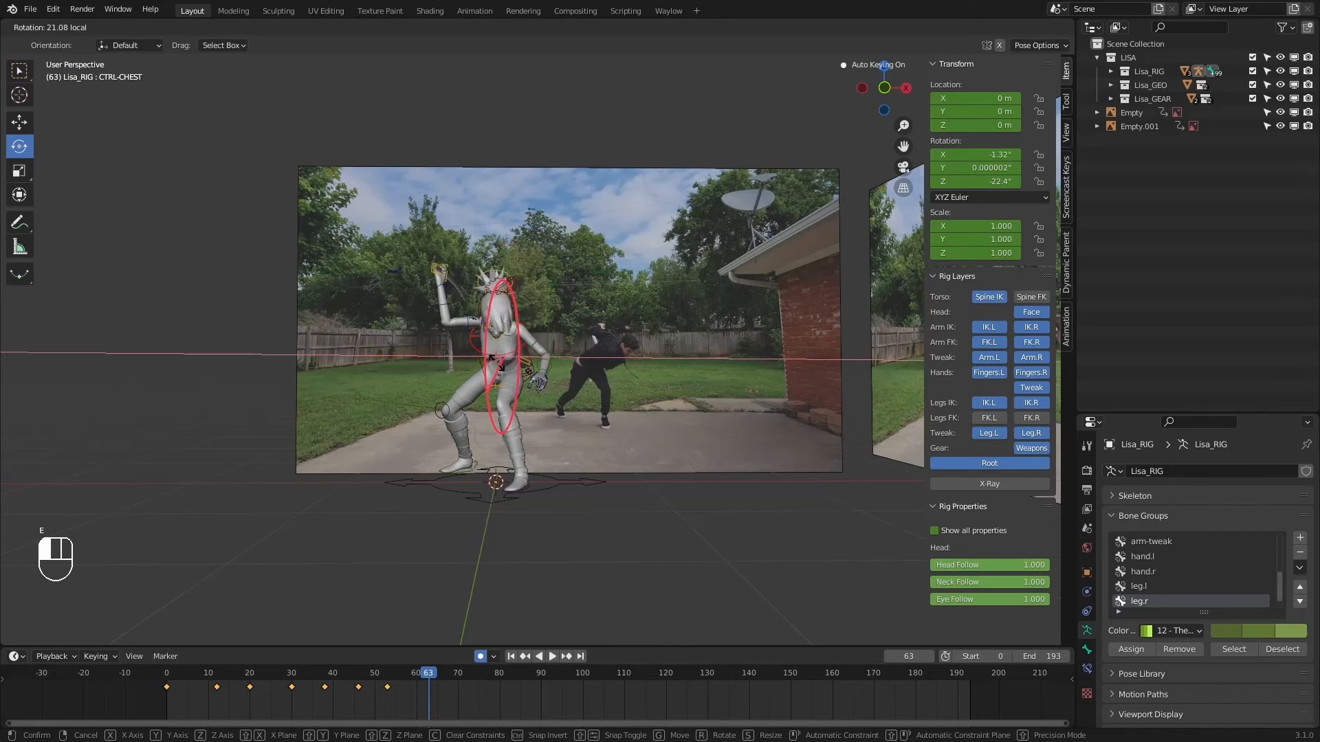
pyautogui.moveTo(495, 359); pyautogui.dragTo(539, 414)
# Turn the chest and hips controls further at frame 63 so the upper body leans over like the reference performer.
pyautogui.moveTo(462, 320); pyautogui.dragTo(481, 314)
pyautogui.moveTo(464, 393); pyautogui.dragTo(494, 420)
pyautogui.click(493, 365)
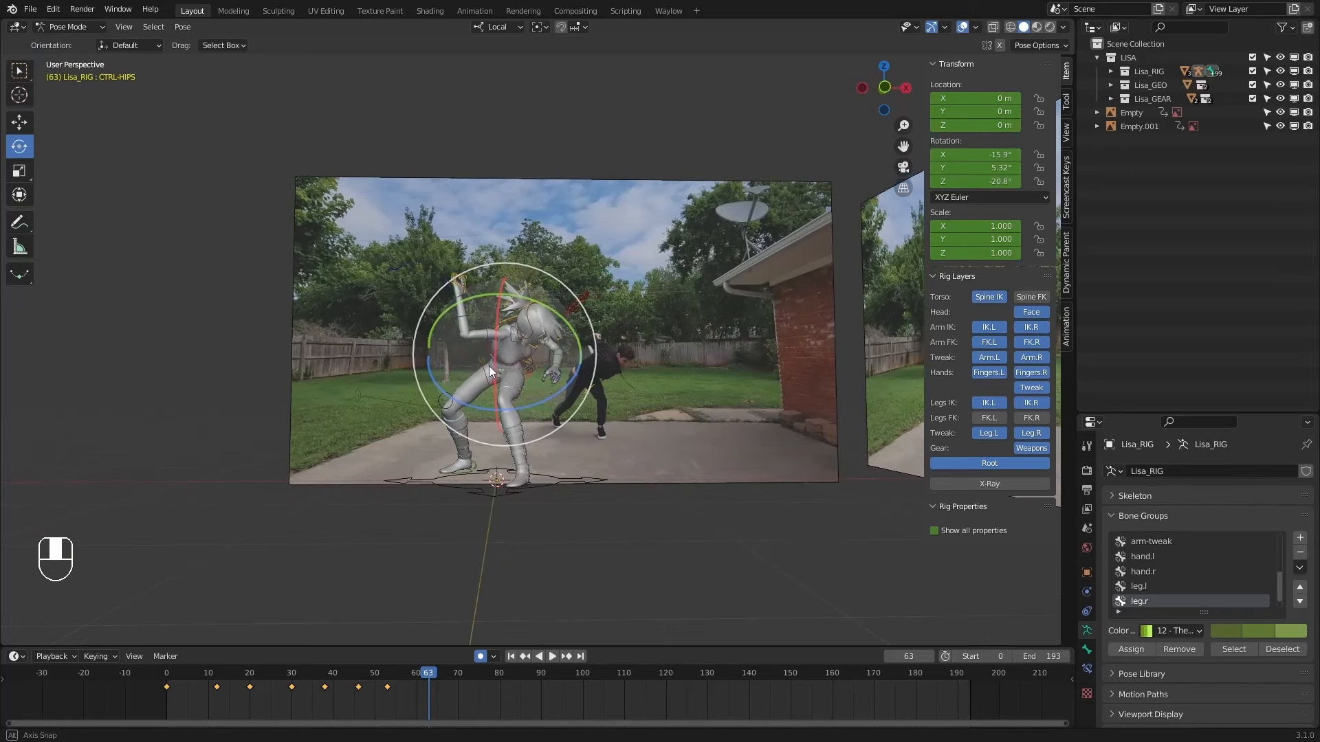
pyautogui.click(487, 366)
pyautogui.click(528, 482)
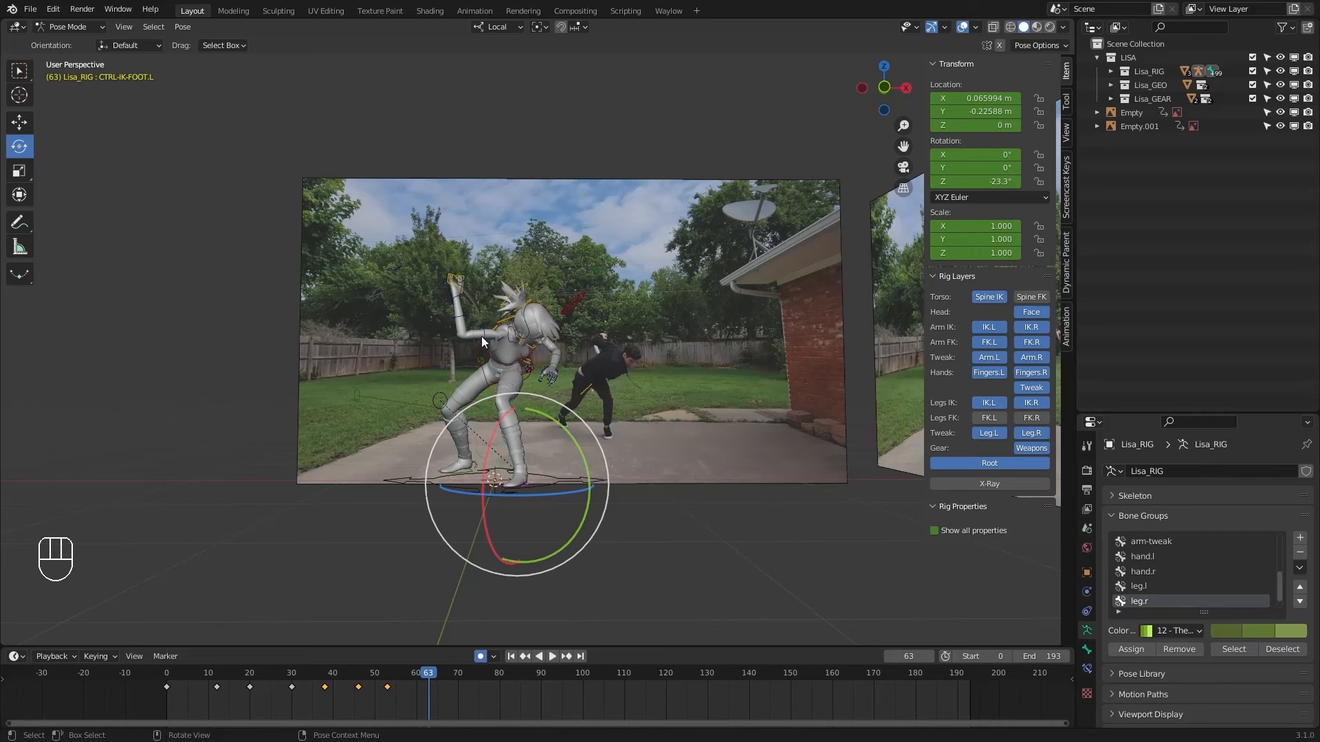
# Review the motion from frame 55 and keyframe all of the character's rig controls at frame 63.
pyautogui.click(395, 674)
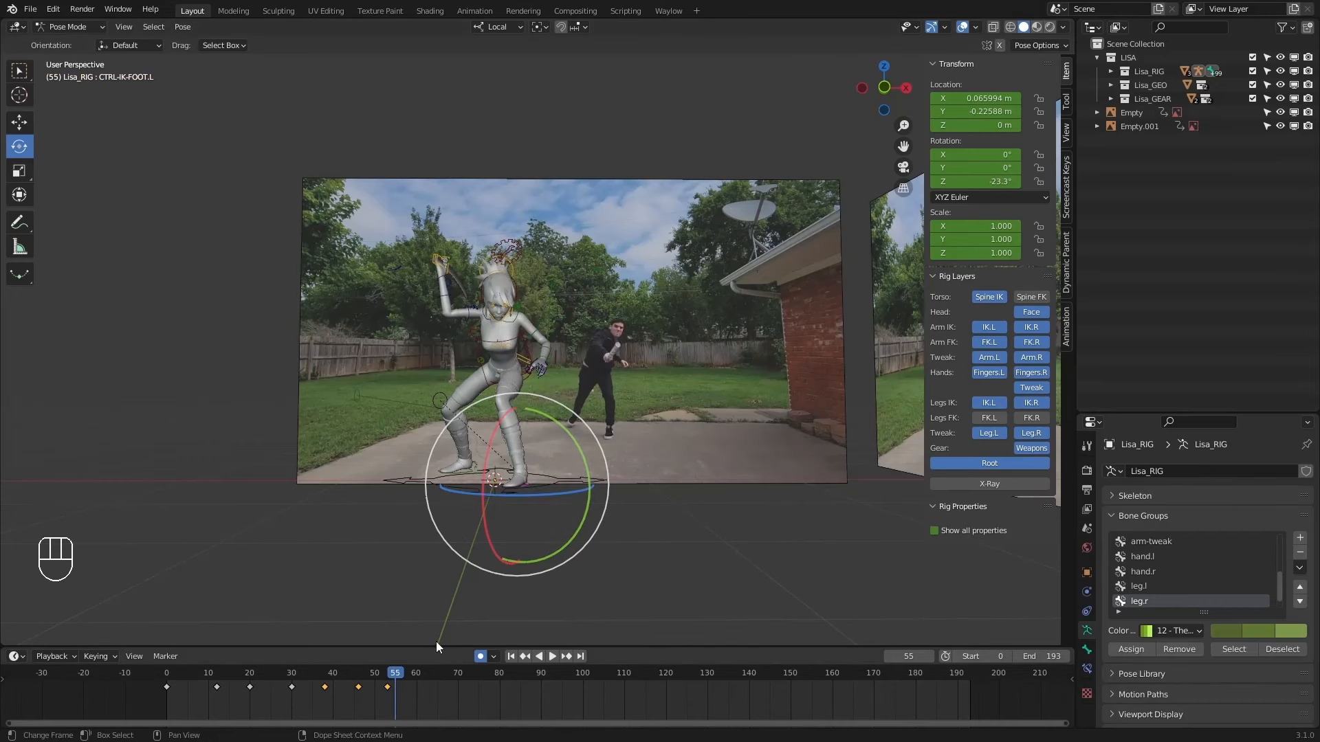
pyautogui.press('space')
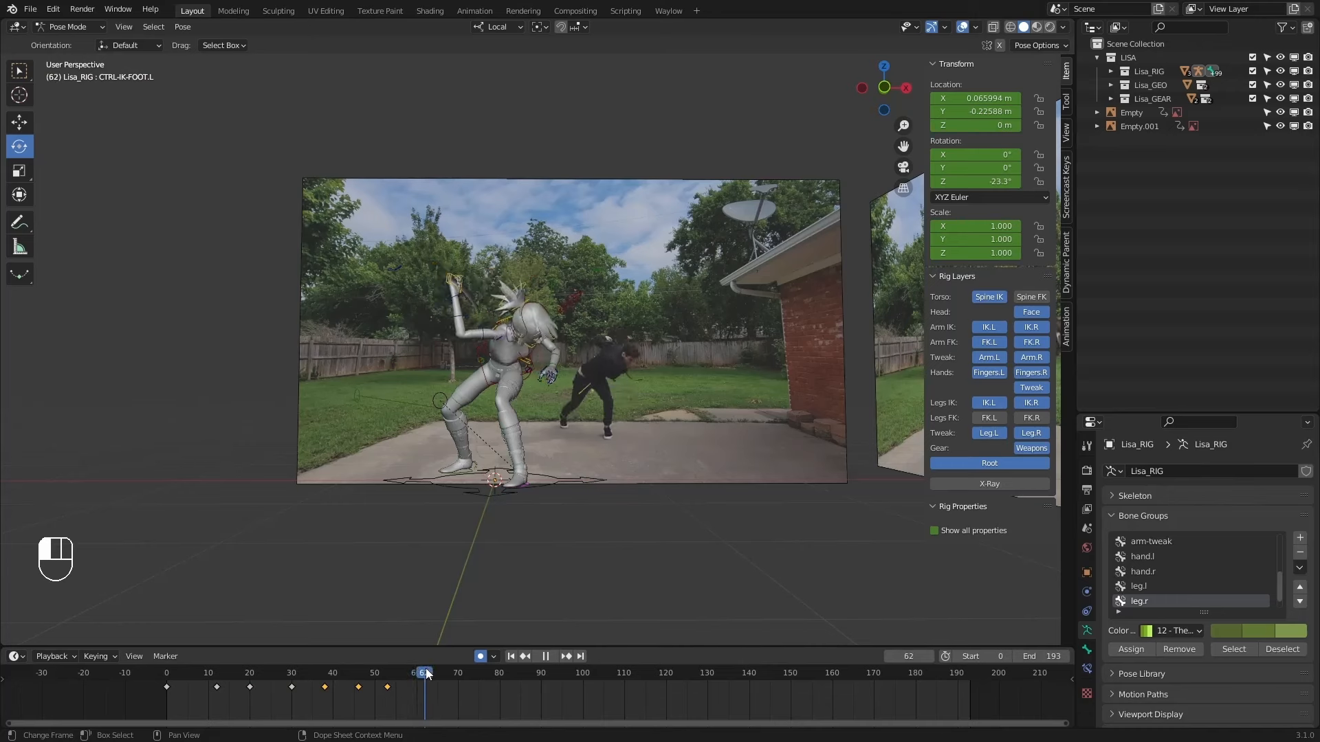
pyautogui.press('space')
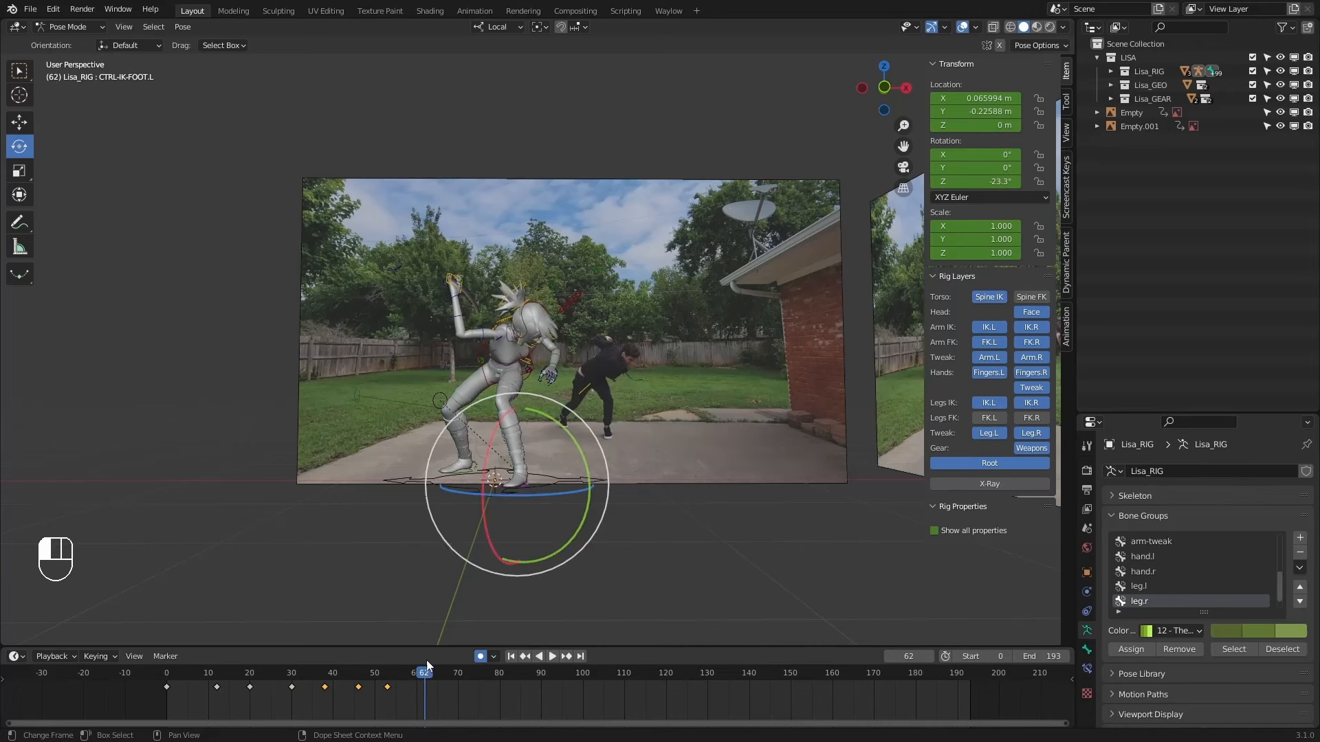
pyautogui.click(486, 381)
pyautogui.hotkey('alt', 'a')
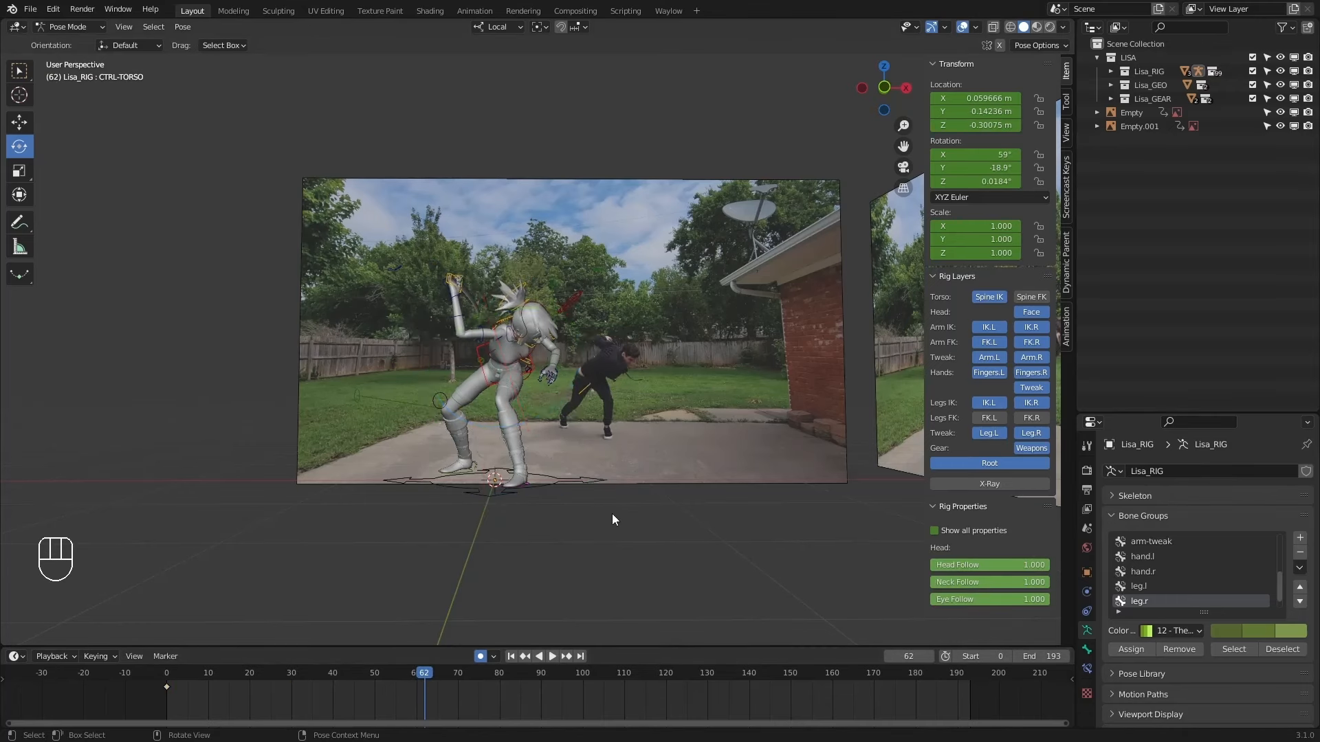
pyautogui.press('a')
pyautogui.press('Right')
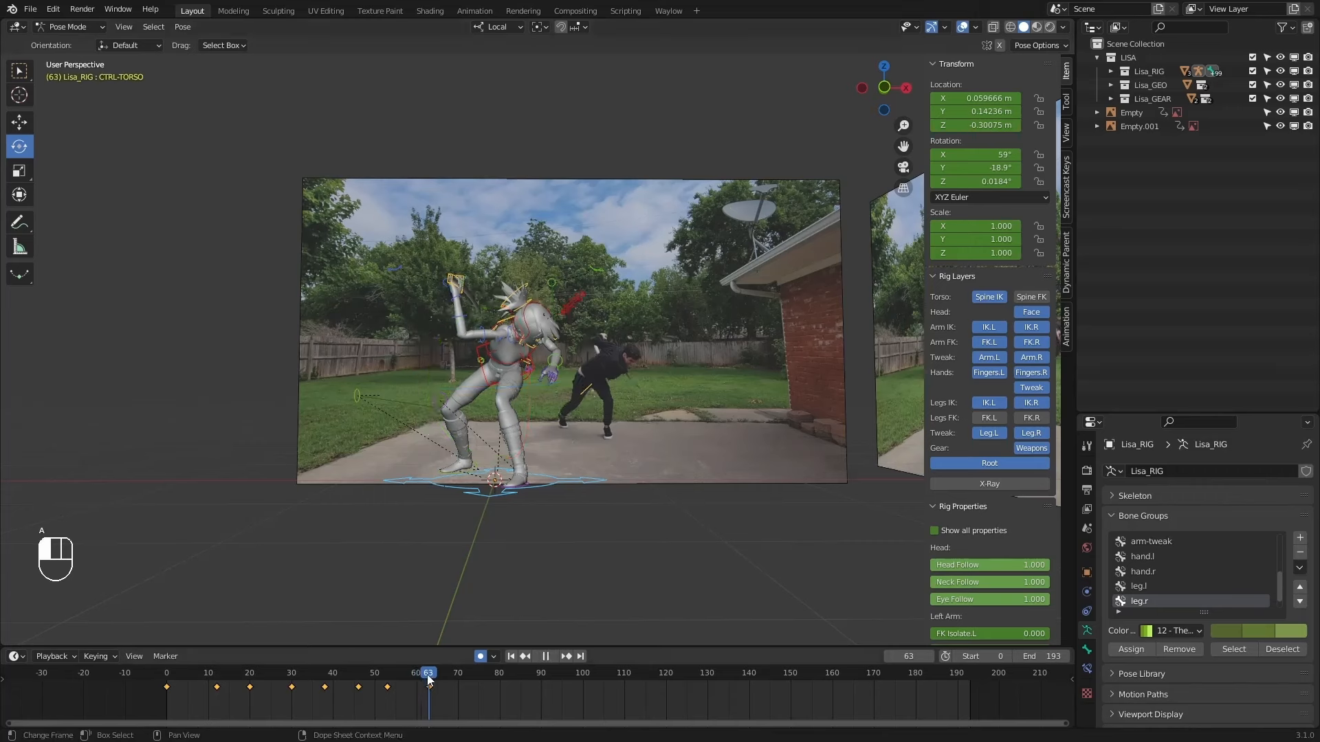
pyautogui.press('i')
pyautogui.click(605, 525)
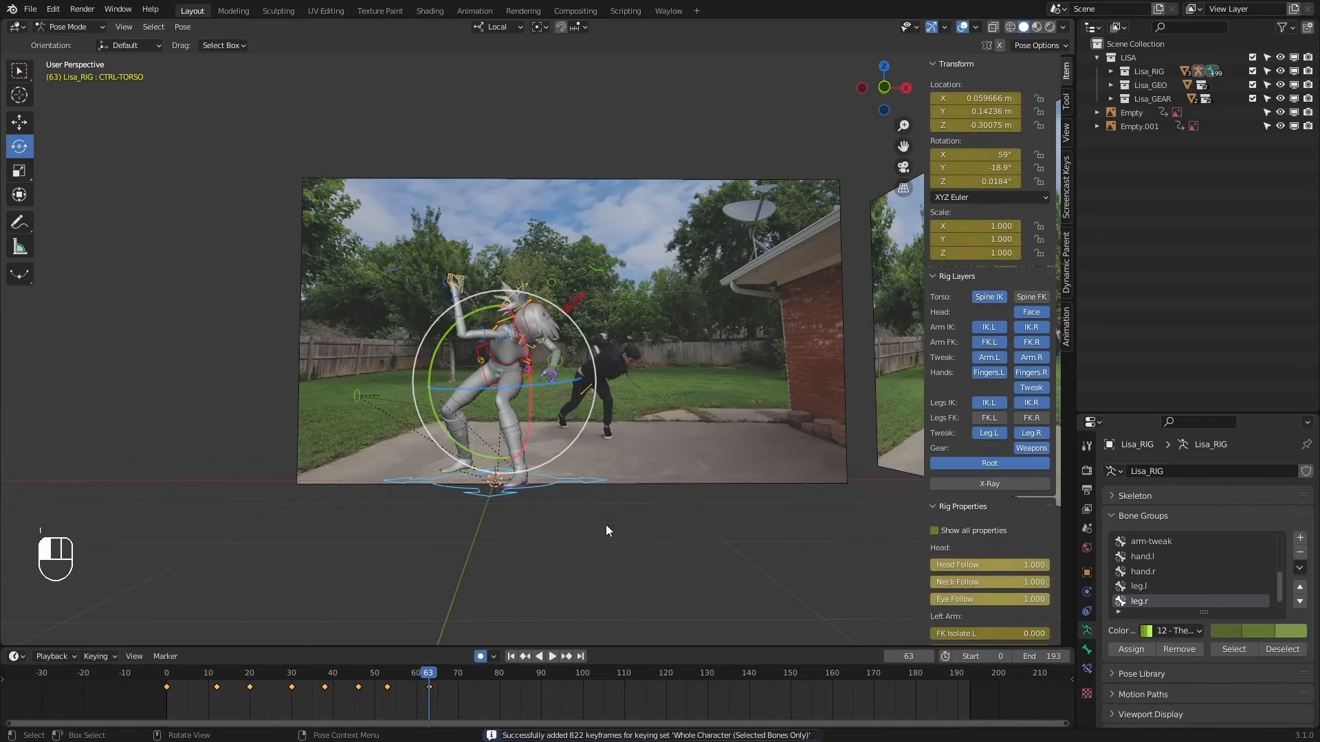
# Rotate the right upper arm FK control by -80.4° about its local Y axis at frame 63.
pyautogui.click(488, 383)
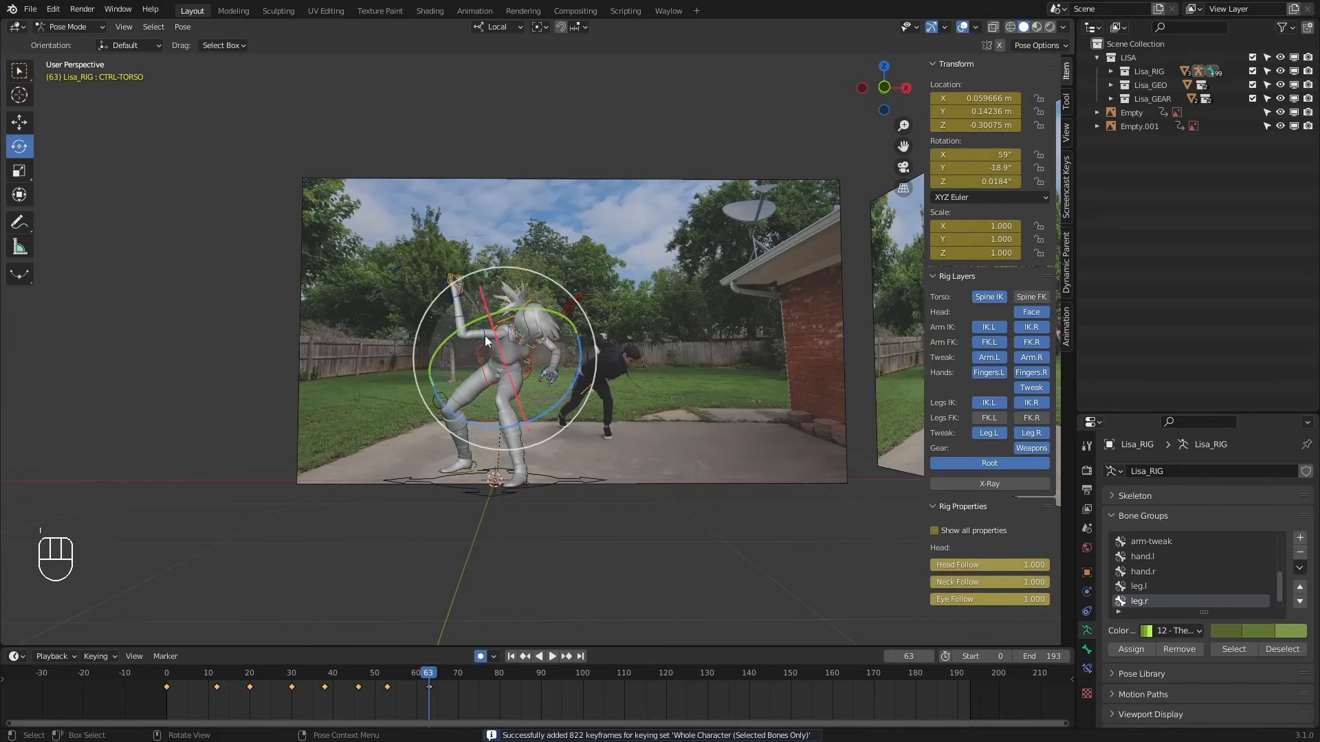
pyautogui.click(484, 336)
pyautogui.press('r')
pyautogui.press('x')
pyautogui.press('x')
pyautogui.press('y')
pyautogui.press('y')
pyautogui.click(481, 373)
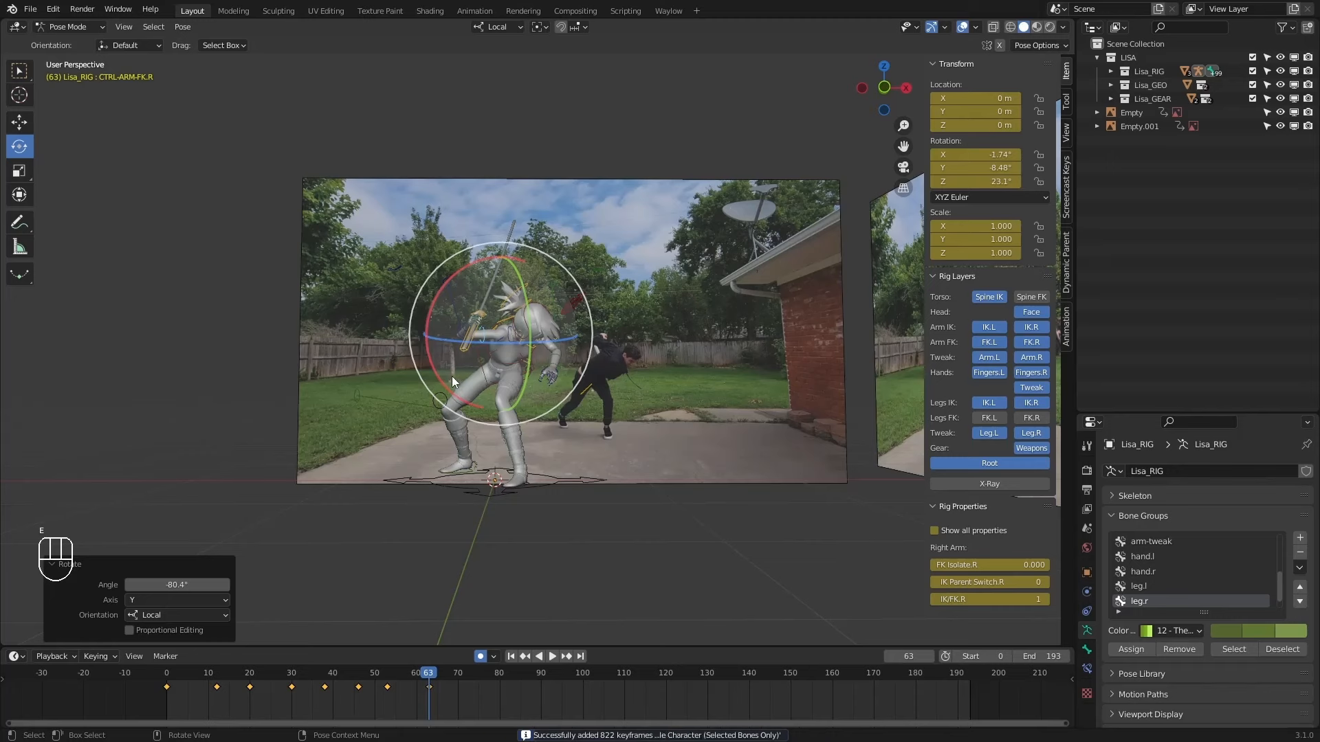
# Compare the arm poses at frames 53 and 63, and rotate the right upper arm -21.2° about local X at frame 63.
pyautogui.click(392, 679)
pyautogui.press('space')
pyautogui.press('space')
pyautogui.press('Down')
pyautogui.press('Down')
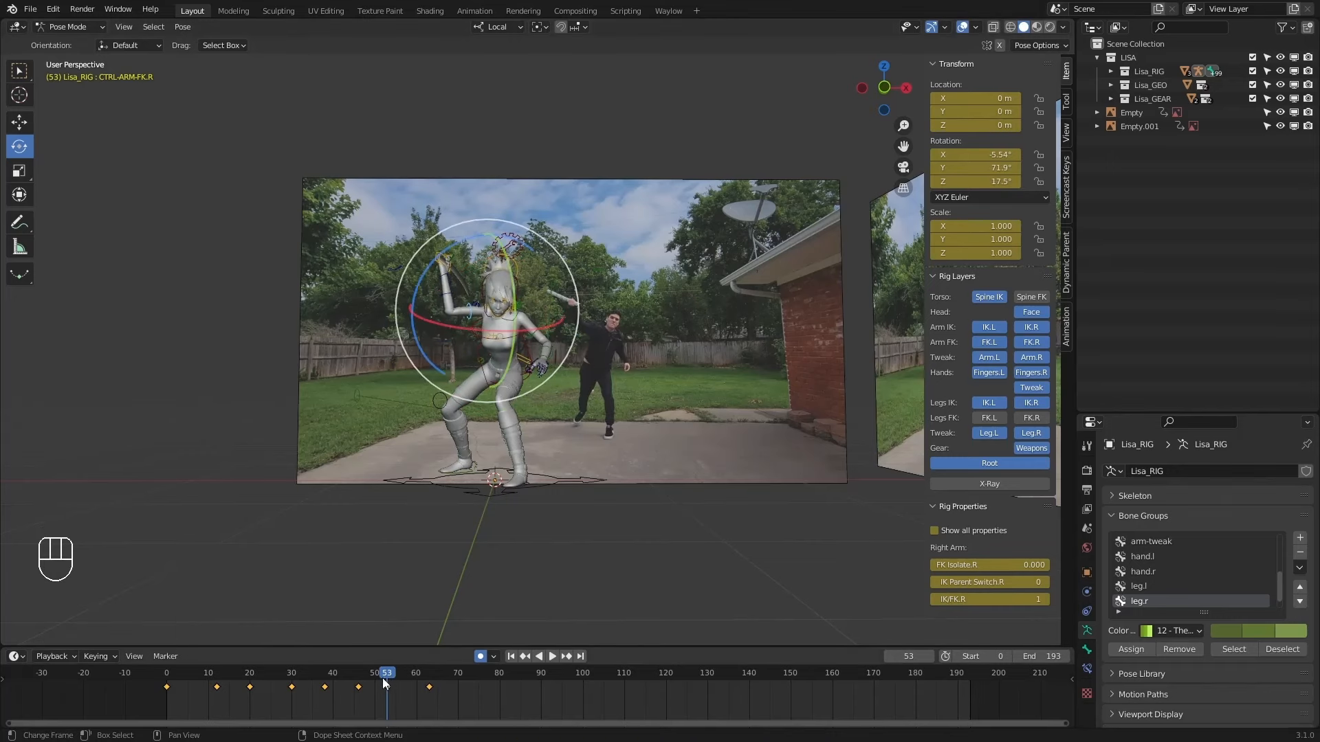
pyautogui.press('Up')
pyautogui.press('Up')
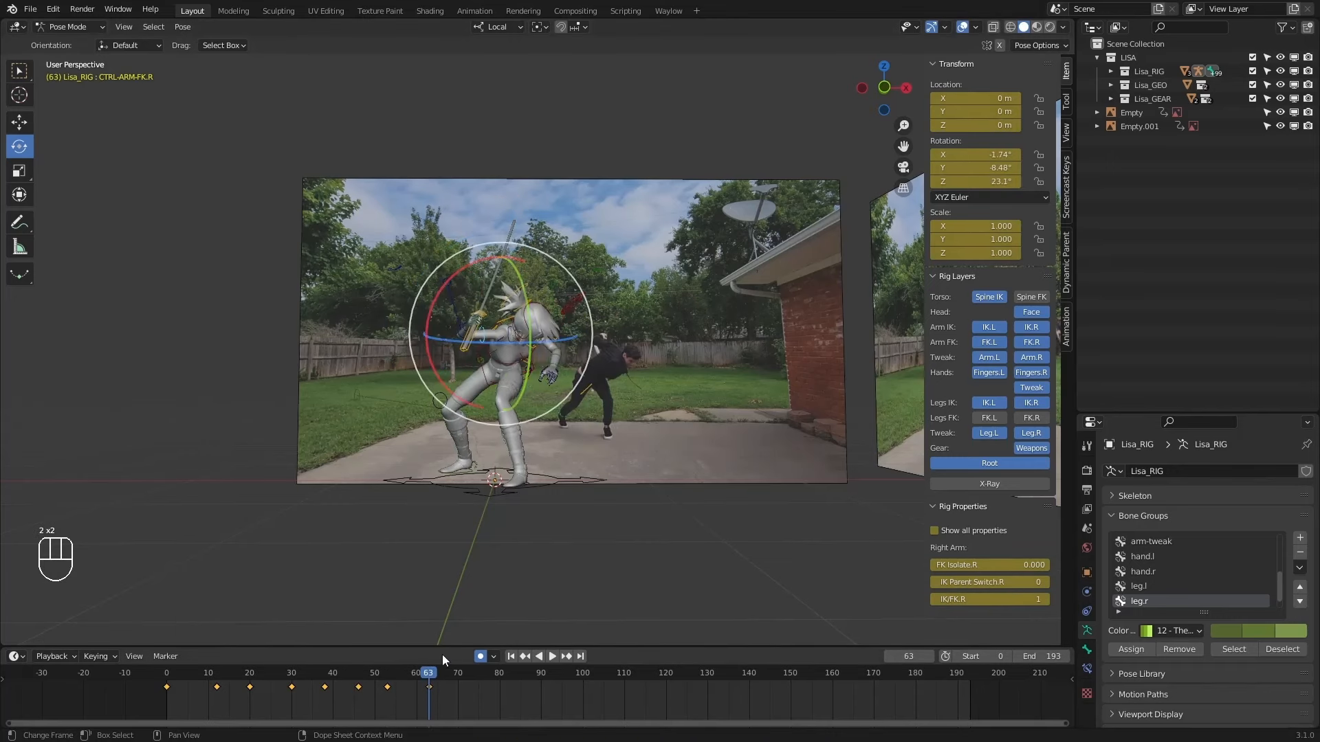
pyautogui.press('r')
pyautogui.press('x')
pyautogui.click(474, 375)
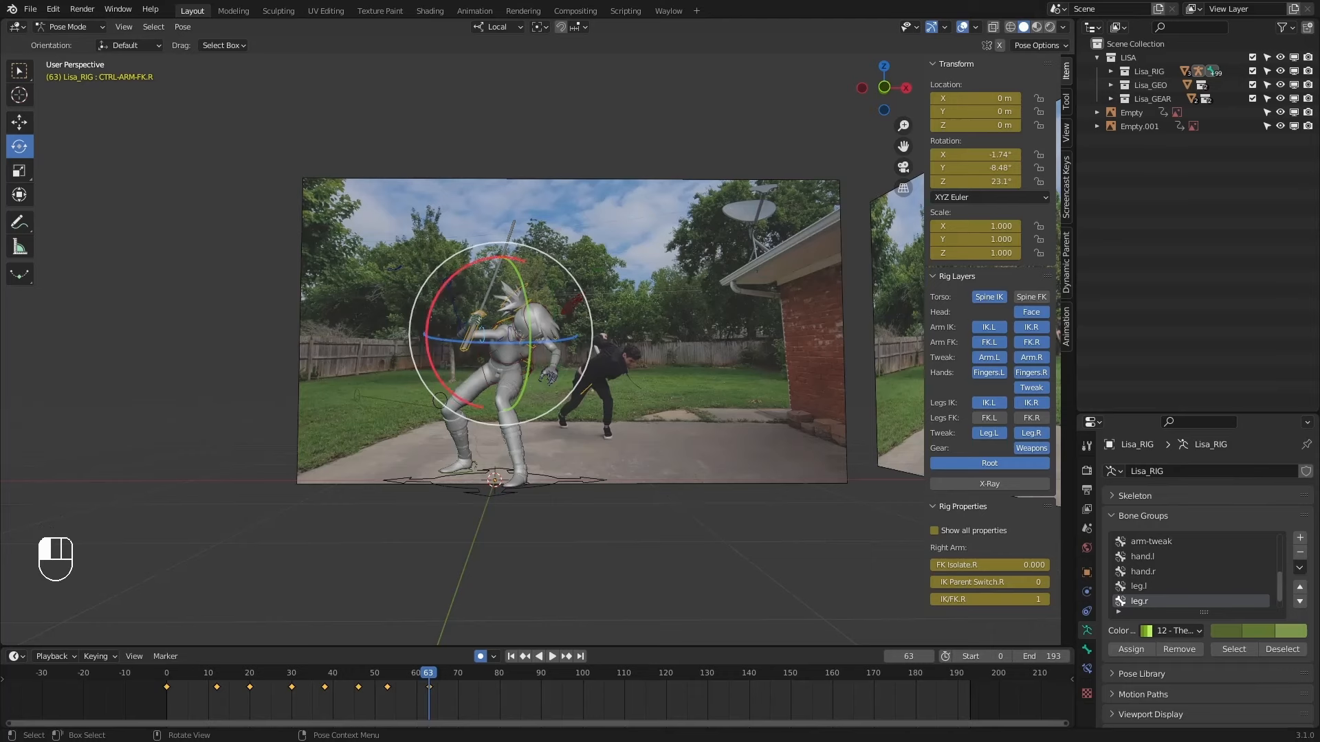
# Swing the right upper arm down across the body with trackball rotations and a -27° turn about local X.
pyautogui.press('r')
pyautogui.press('r')
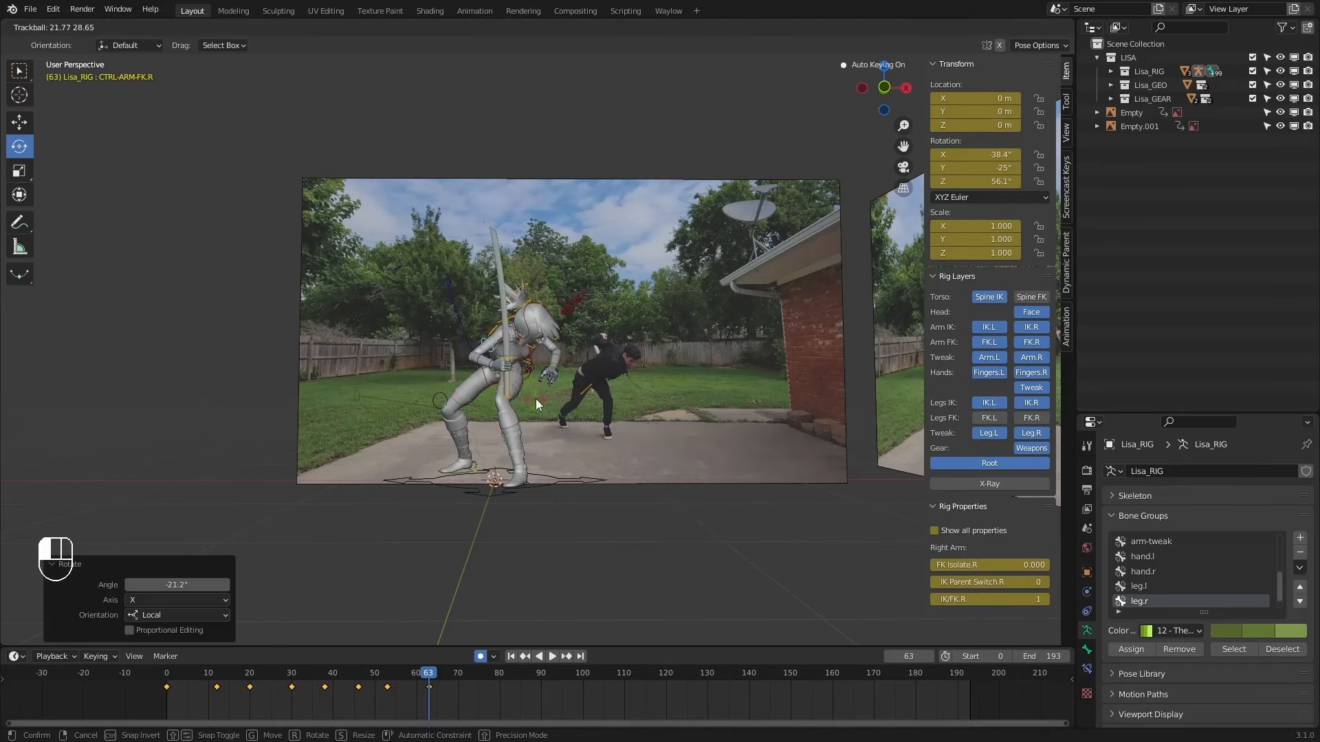
pyautogui.click(534, 399)
pyautogui.press('r')
pyautogui.press('x')
pyautogui.press('r')
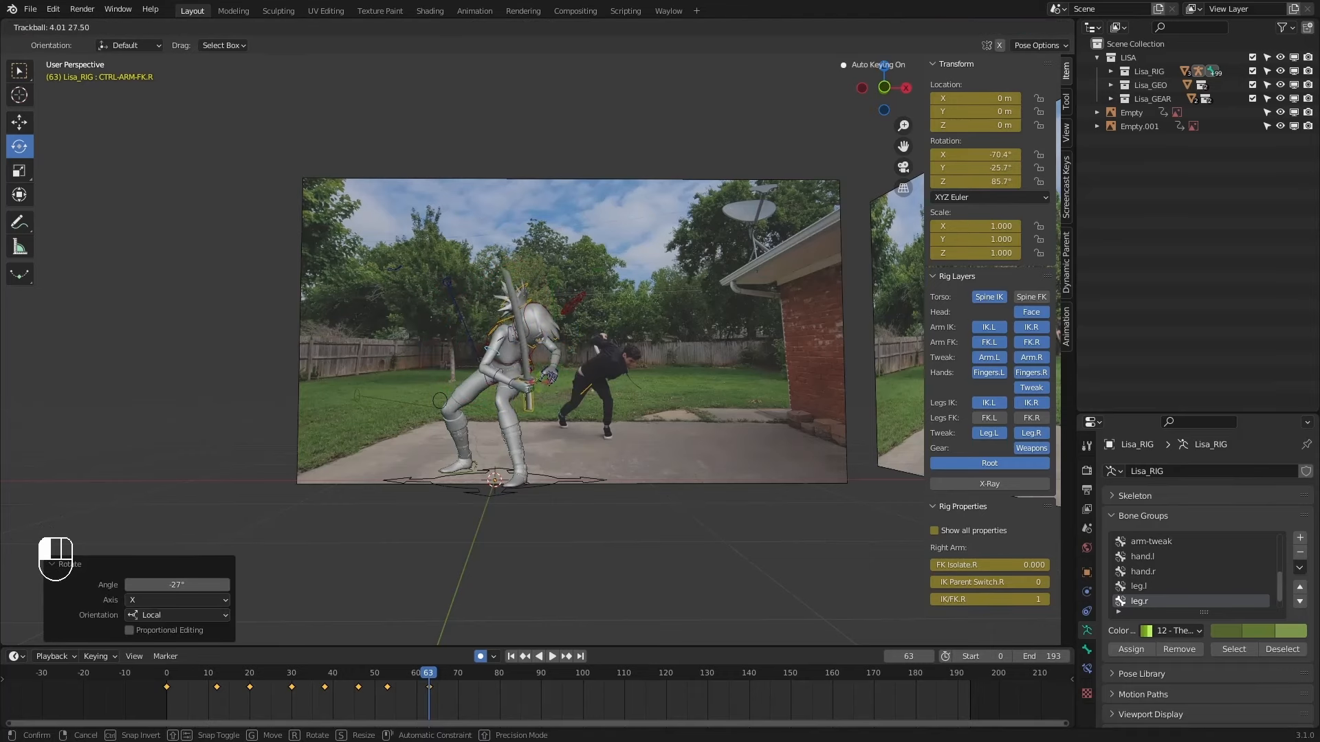
pyautogui.click(523, 405)
# Refine the right arm's rotation about its local Z axis and check the swing between frames 53 and 63.
pyautogui.press('r')
pyautogui.press('z')
pyautogui.moveTo(530, 405); pyautogui.dragTo(546, 419)
pyautogui.click(513, 372)
pyautogui.click(514, 361)
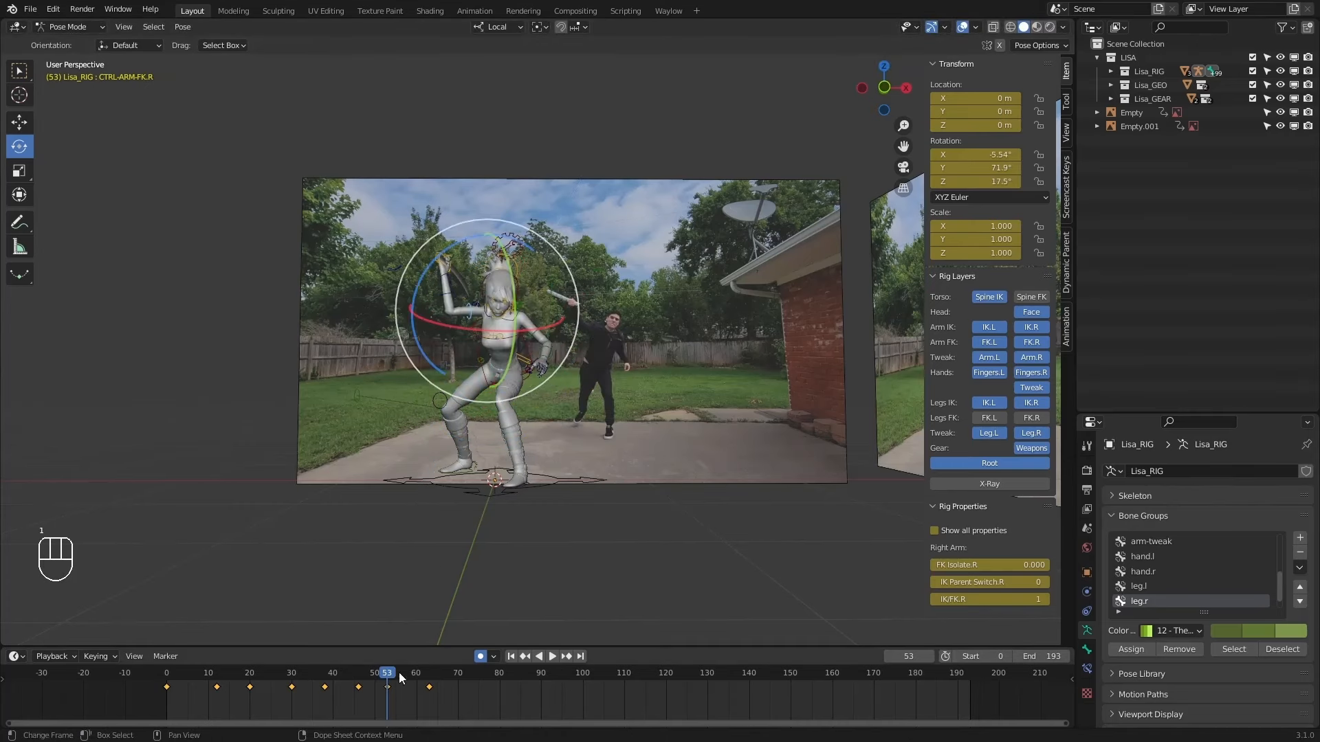
pyautogui.moveTo(399, 672); pyautogui.dragTo(442, 677)
pyautogui.click(429, 675)
# Rotate the left shoulder and arm controls at frame 63 so the arm pulls back behind the body.
pyautogui.moveTo(605, 344); pyautogui.dragTo(474, 357, button='middle')
pyautogui.click(447, 330)
pyautogui.moveTo(404, 309); pyautogui.dragTo(406, 330)
pyautogui.click(427, 355)
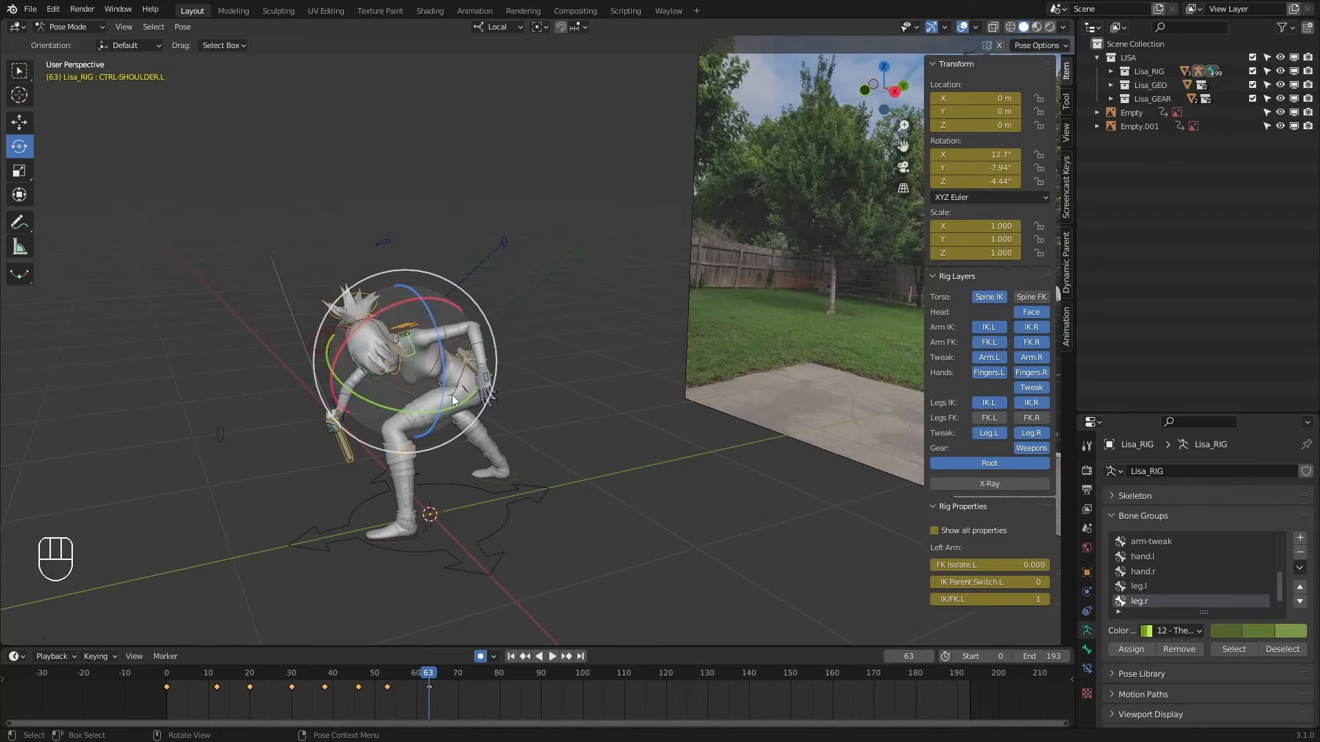
pyautogui.moveTo(470, 341); pyautogui.dragTo(465, 315, button='middle')
pyautogui.moveTo(450, 337); pyautogui.dragTo(451, 300)
pyautogui.moveTo(455, 337); pyautogui.dragTo(415, 353, button='middle')
pyautogui.moveTo(415, 352); pyautogui.dragTo(428, 316)
pyautogui.click(428, 316)
# Rotate the chest control at frame 63 by 7.02° about local Z and 5.52° about local Y.
pyautogui.moveTo(427, 317); pyautogui.dragTo(453, 373, button='middle')
pyautogui.click(496, 382)
pyautogui.moveTo(462, 375); pyautogui.dragTo(477, 376)
pyautogui.moveTo(412, 378); pyautogui.dragTo(546, 389, button='middle')
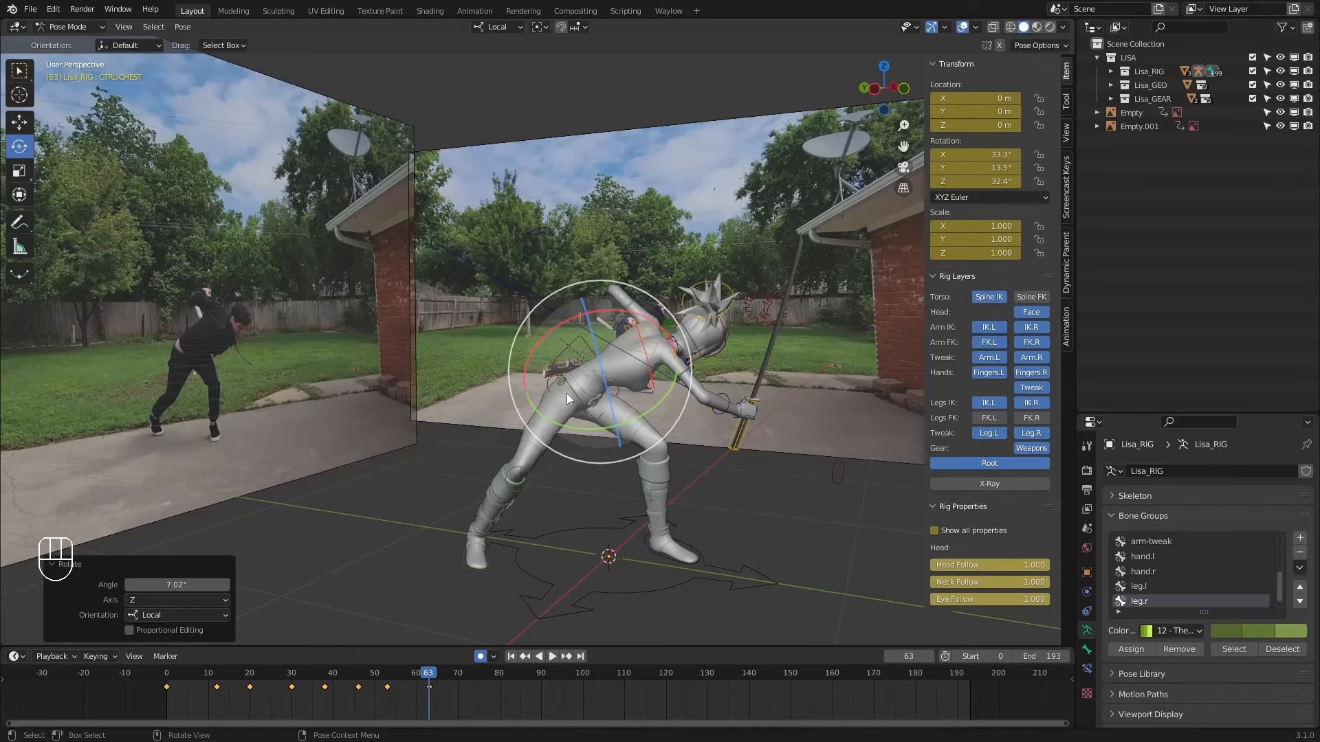
pyautogui.moveTo(595, 427); pyautogui.dragTo(599, 416)
pyautogui.moveTo(600, 416); pyautogui.dragTo(523, 394, button='middle')
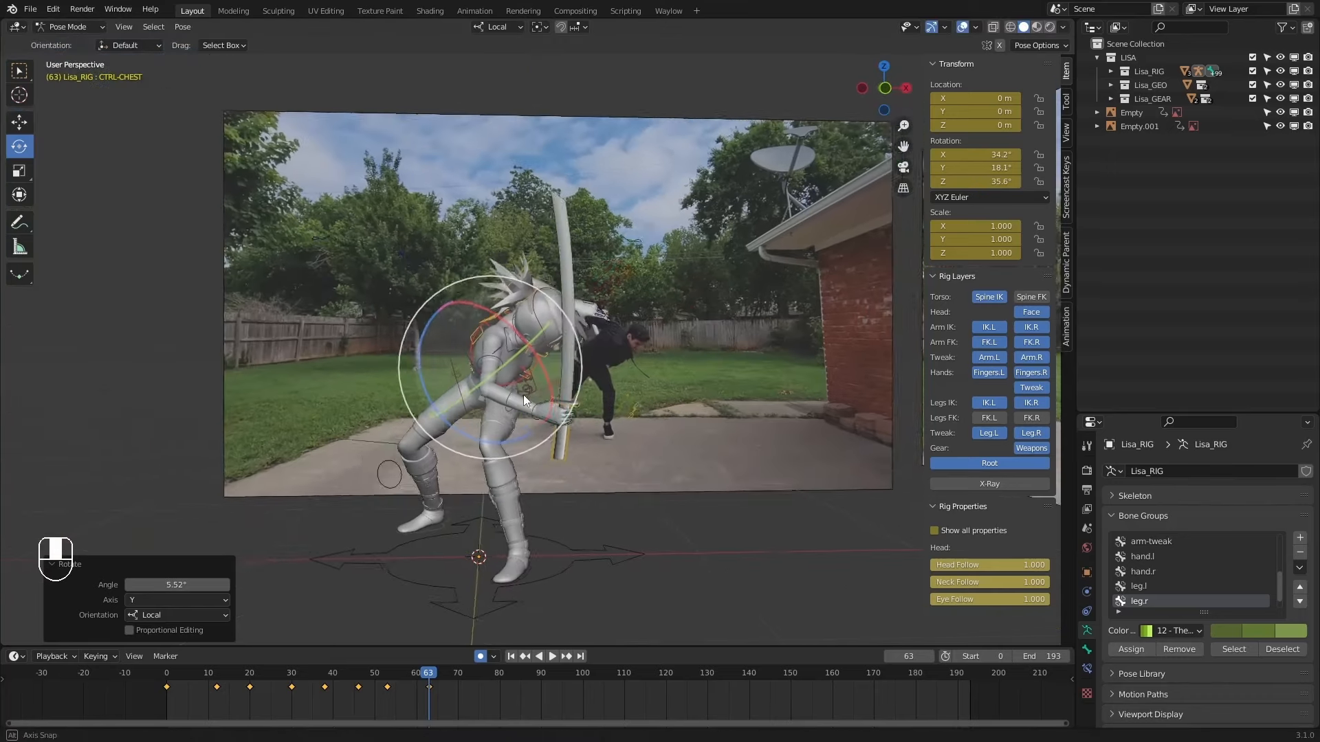
# Compare the right foot at frames 53 and 63, and rotate its IK control 40.2° about local Z at frame 63.
pyautogui.click(456, 527)
pyautogui.moveTo(457, 526); pyautogui.dragTo(484, 473, button='middle')
pyautogui.press('Down')
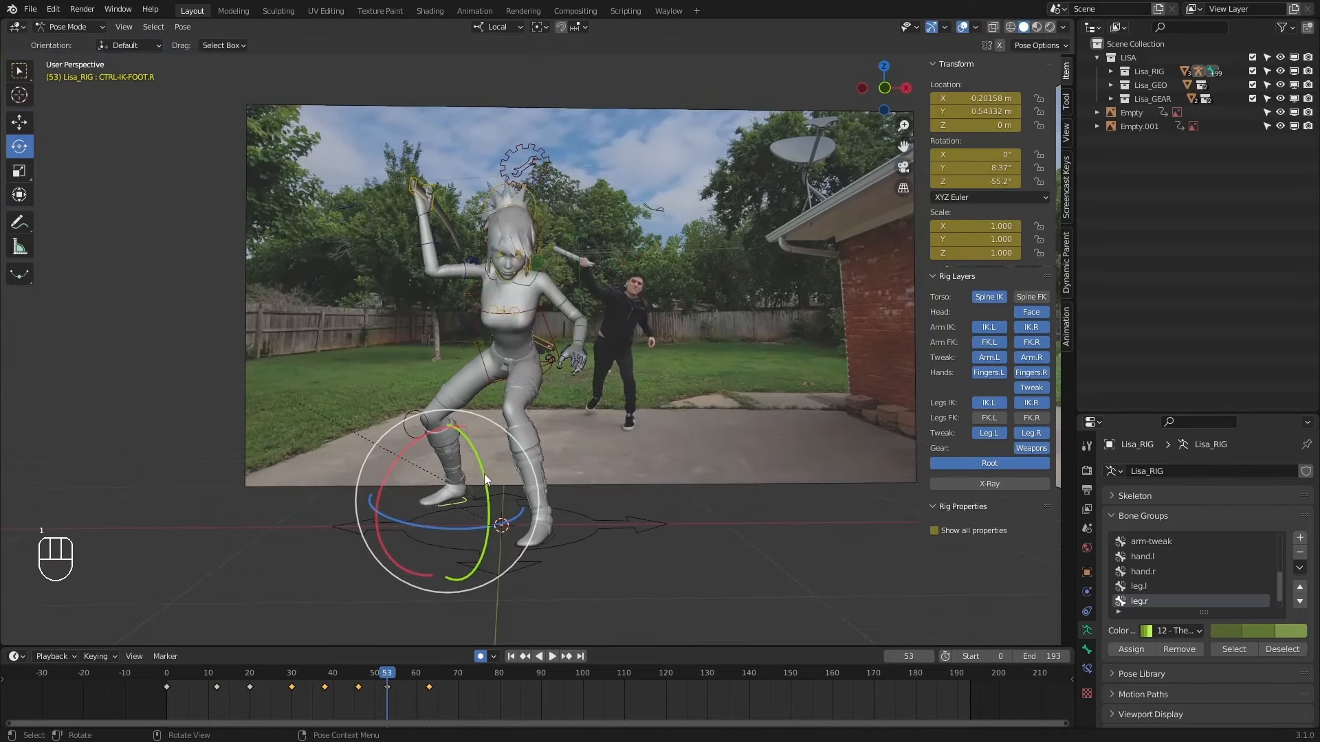
pyautogui.press('Up')
pyautogui.moveTo(439, 526); pyautogui.dragTo(480, 511)
# Move the right foot IK control about 0.05 m in the negative global X direction at frame 63.
pyautogui.press('w')
pyautogui.press('g')
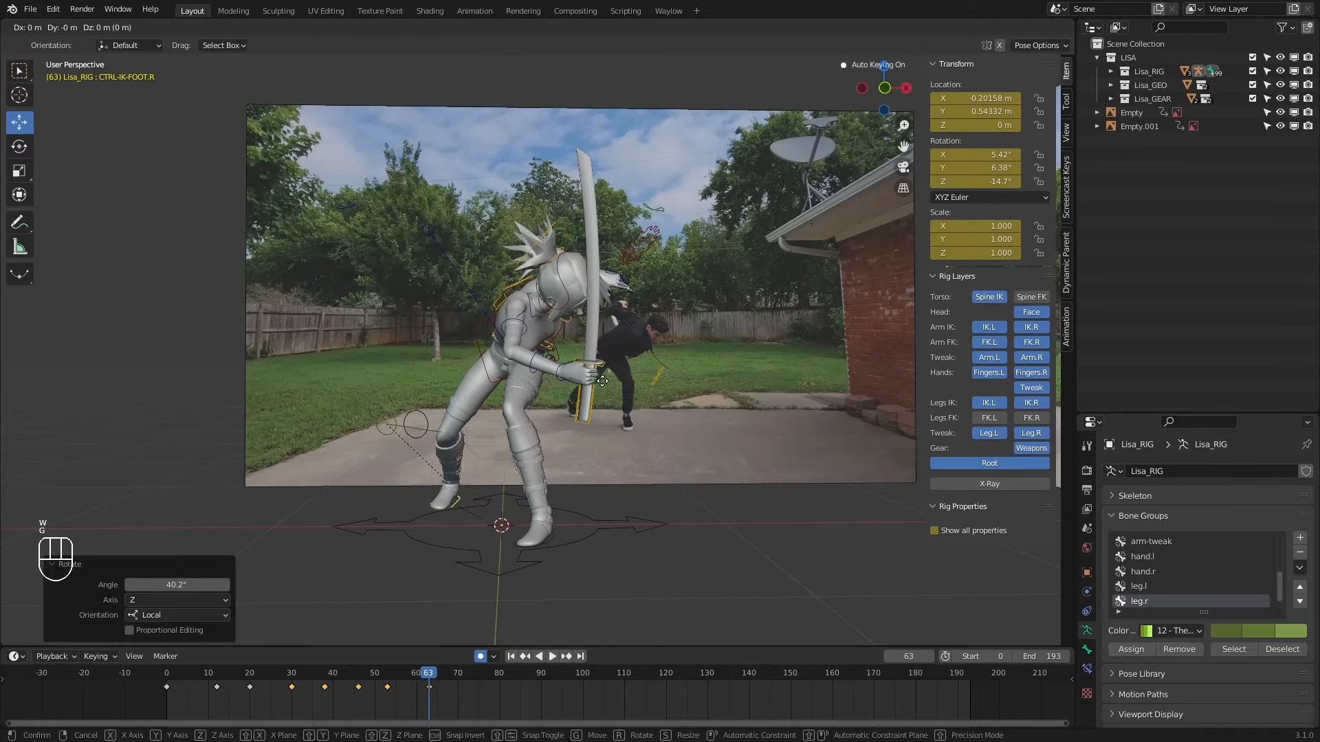
pyautogui.press('y')
pyautogui.press('y')
pyautogui.rightClick(589, 380)
pyautogui.press('g')
pyautogui.press('x')
pyautogui.press('x')
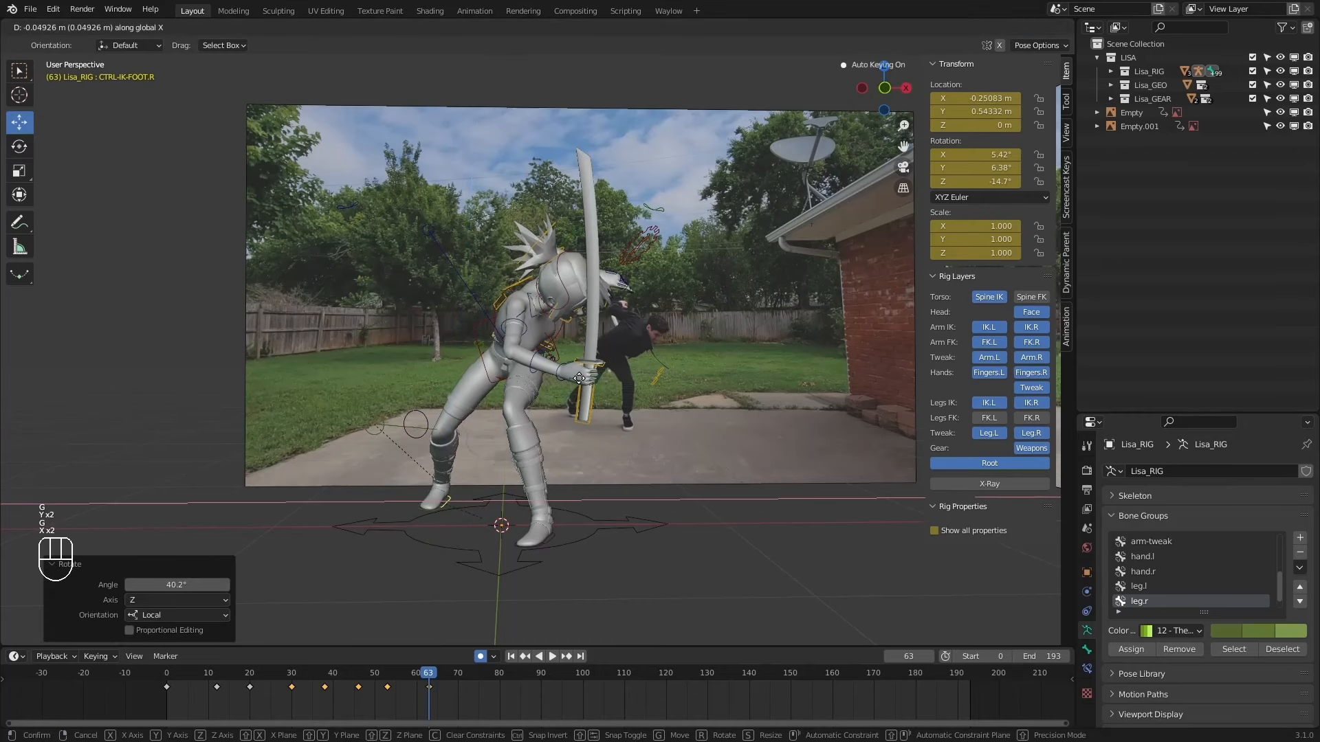
pyautogui.click(559, 525)
# Rotate the left foot IK control about its local Z axis at frame 63 and compare it with the adjacent key pose.
pyautogui.click(558, 543)
pyautogui.press('e')
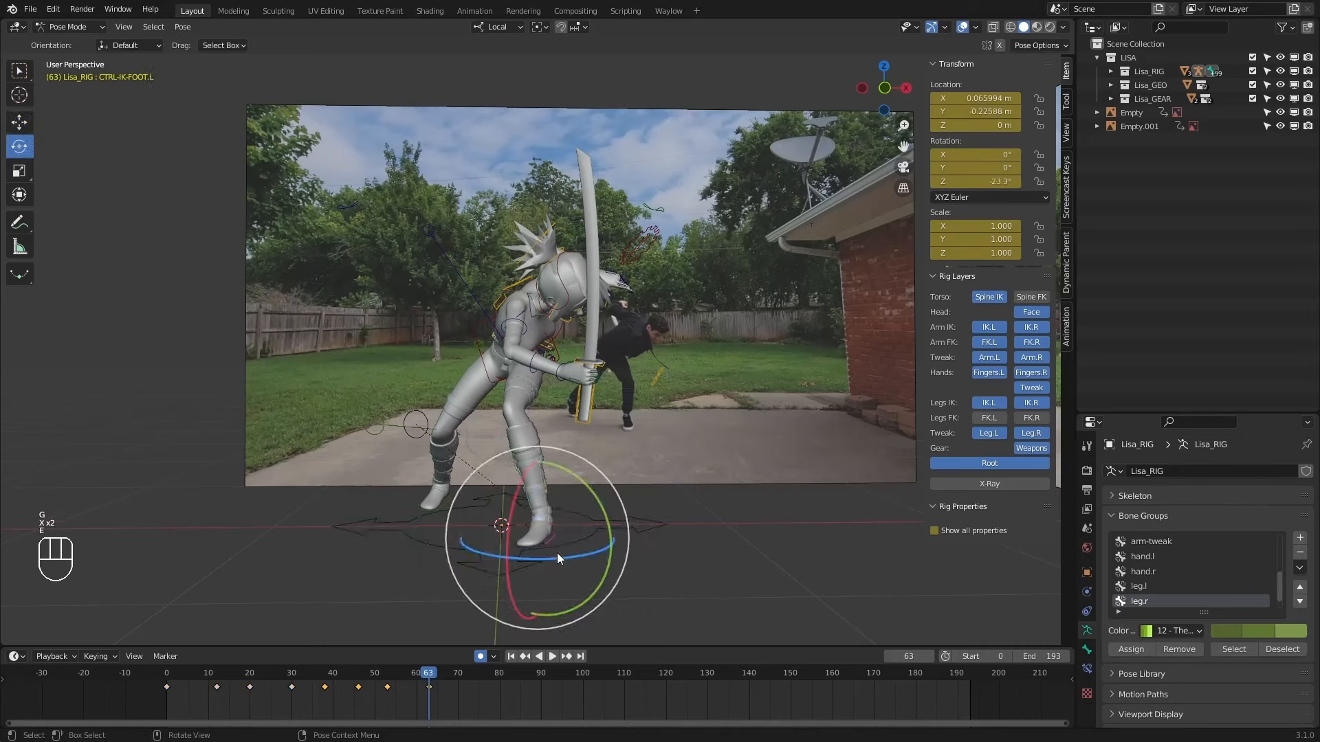
pyautogui.moveTo(560, 555)
pyautogui.mouseDown()
pyautogui.moveTo(637, 548)
pyautogui.moveTo(571, 552)
pyautogui.mouseUp()
pyautogui.press('1')
pyautogui.press('2')
# Move the torso control along its local X axis at frame 63 and compare it with the pose at frame 53.
pyautogui.click(500, 377)
pyautogui.press('w')
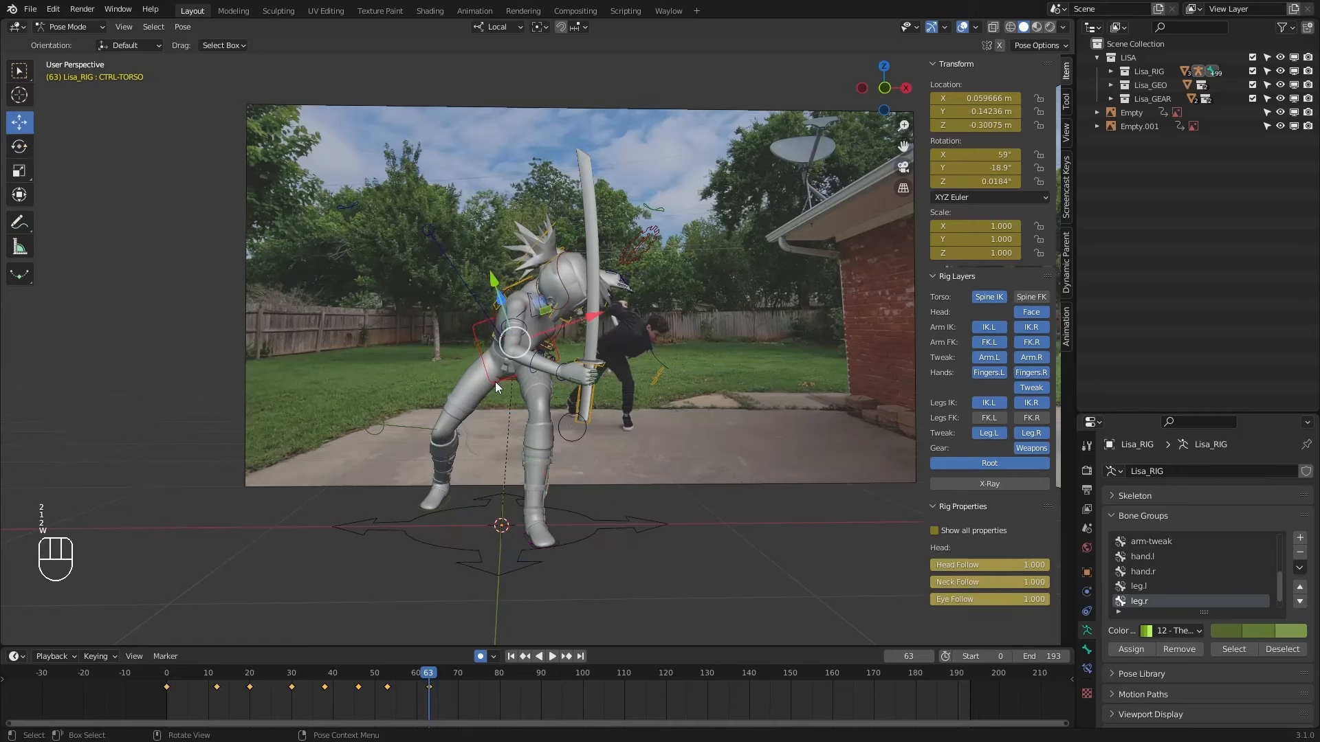
pyautogui.press('g')
pyautogui.press('x')
pyautogui.press('x')
pyautogui.click(514, 376)
pyautogui.press('1')
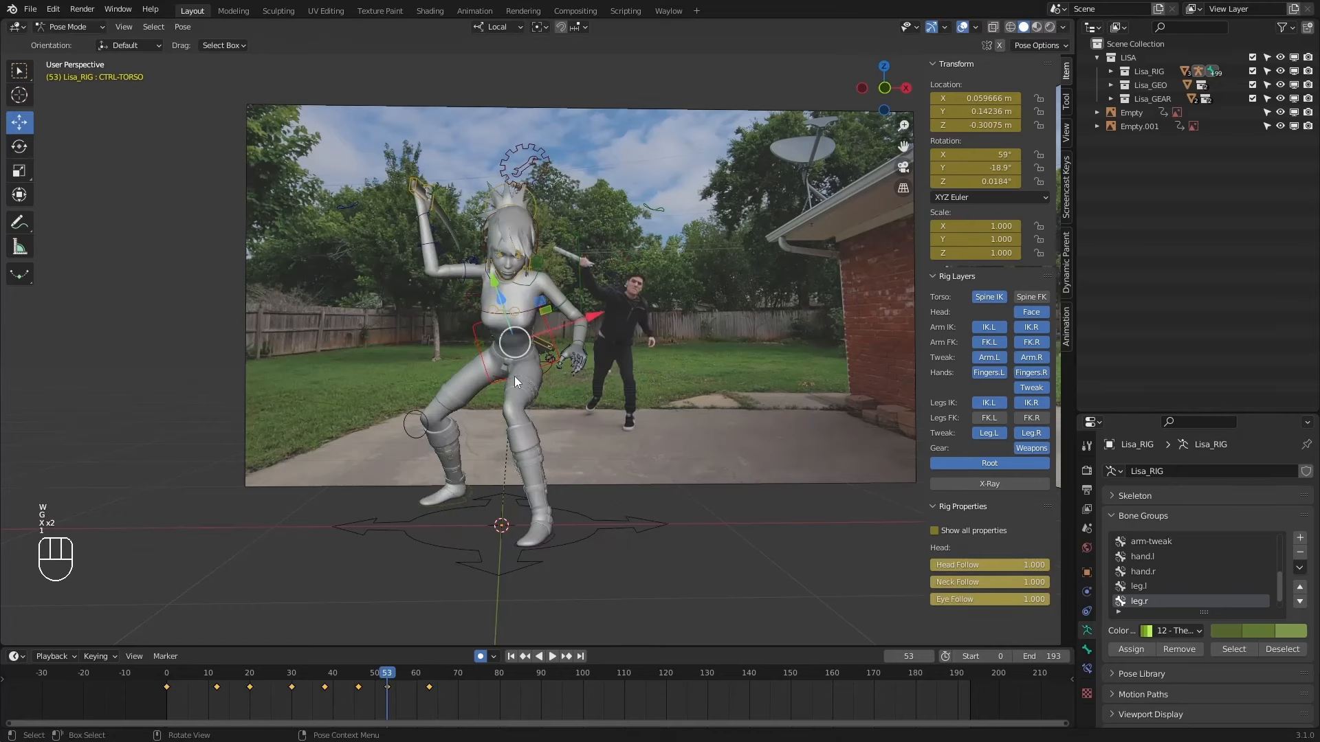
pyautogui.press('1')
pyautogui.press('2')
pyautogui.press('2')
pyautogui.press('1')
pyautogui.press('1')
pyautogui.press('2')
# Fine-tune the torso control's position at frame 63 and recheck it against the frame 53 pose.
pyautogui.press('g')
pyautogui.click(565, 388)
pyautogui.press('2')
pyautogui.press('2')
pyautogui.press('1')
pyautogui.press('2')
# Rotate the right upper arm FK control -25.5° about local X at frame 63 and make a small free rotation adjustment.
pyautogui.click(501, 321)
pyautogui.press('e')
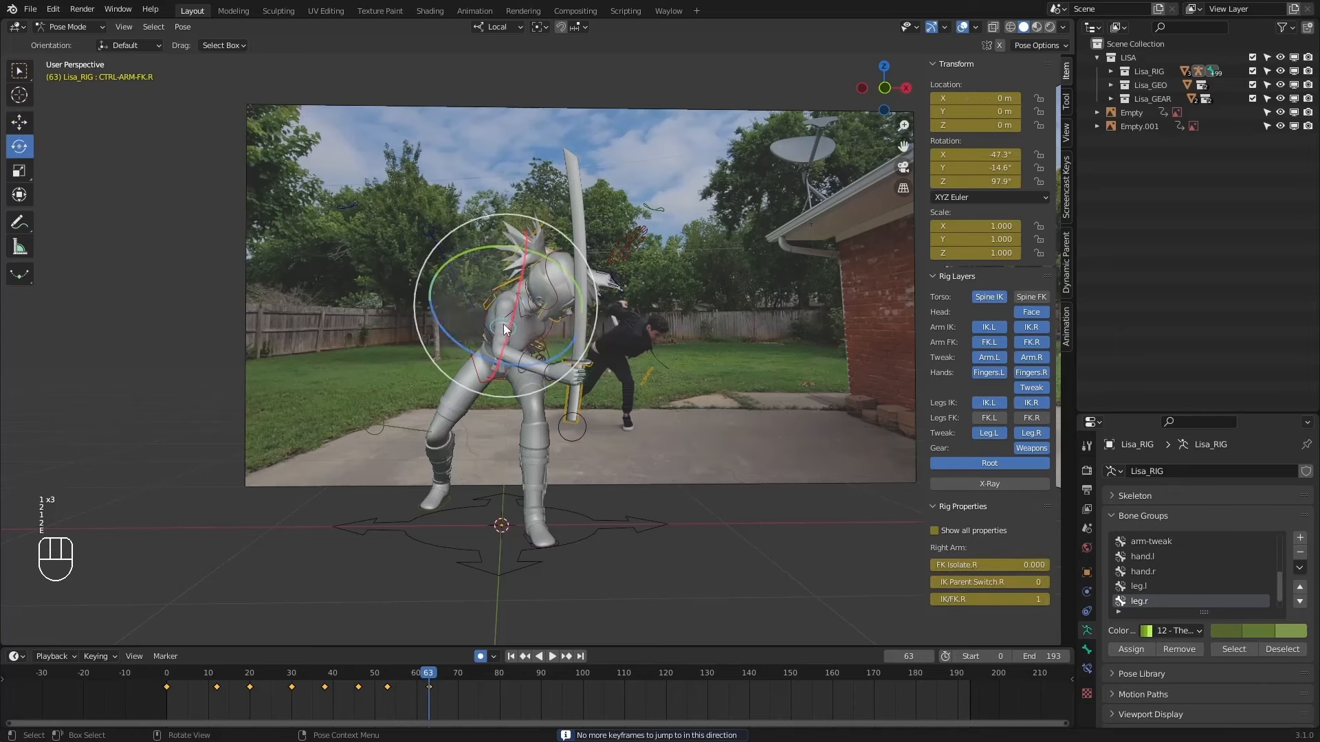
pyautogui.moveTo(481, 338); pyautogui.dragTo(716, 368, button='middle')
pyautogui.moveTo(727, 382); pyautogui.dragTo(693, 382)
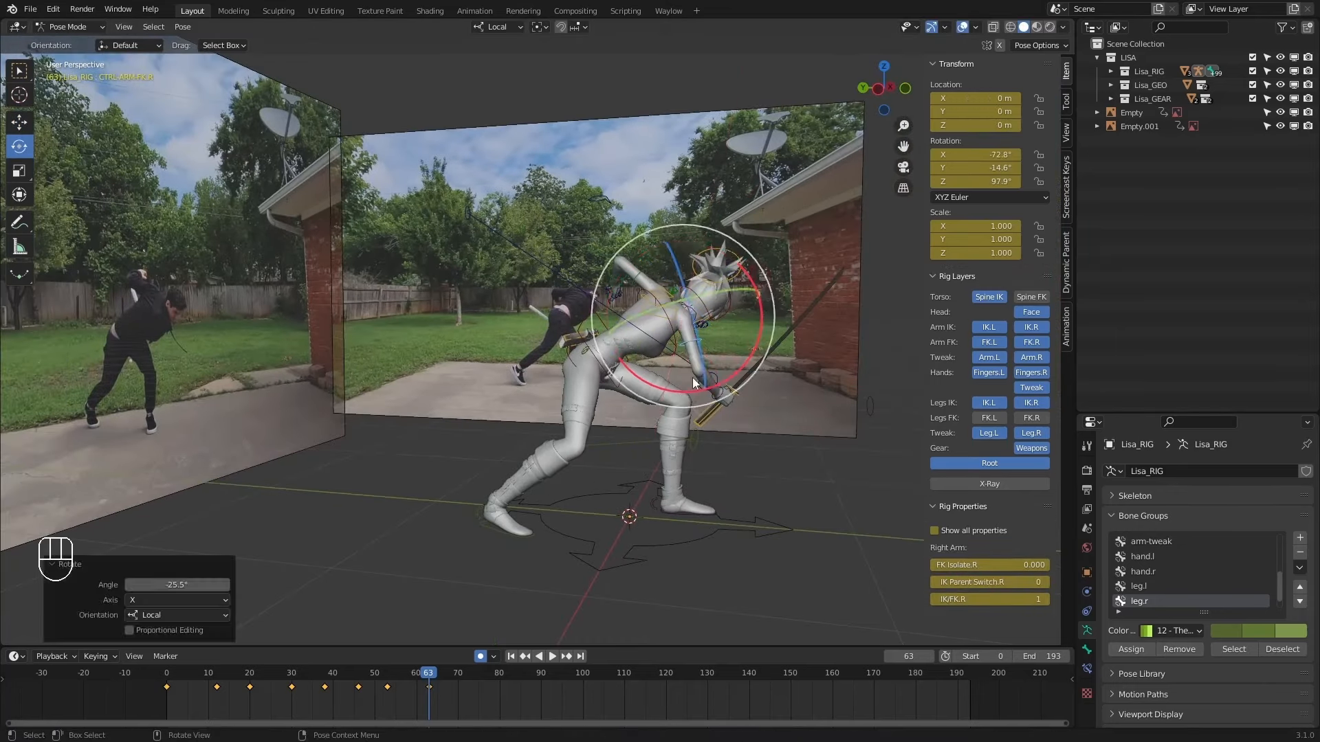
pyautogui.press('1')
pyautogui.press('2')
pyautogui.moveTo(715, 331); pyautogui.dragTo(718, 338)
# Rotate the right hand FK control -81.8° about local Y and turn the right upper arm about local Z at frame 63.
pyautogui.click(712, 395)
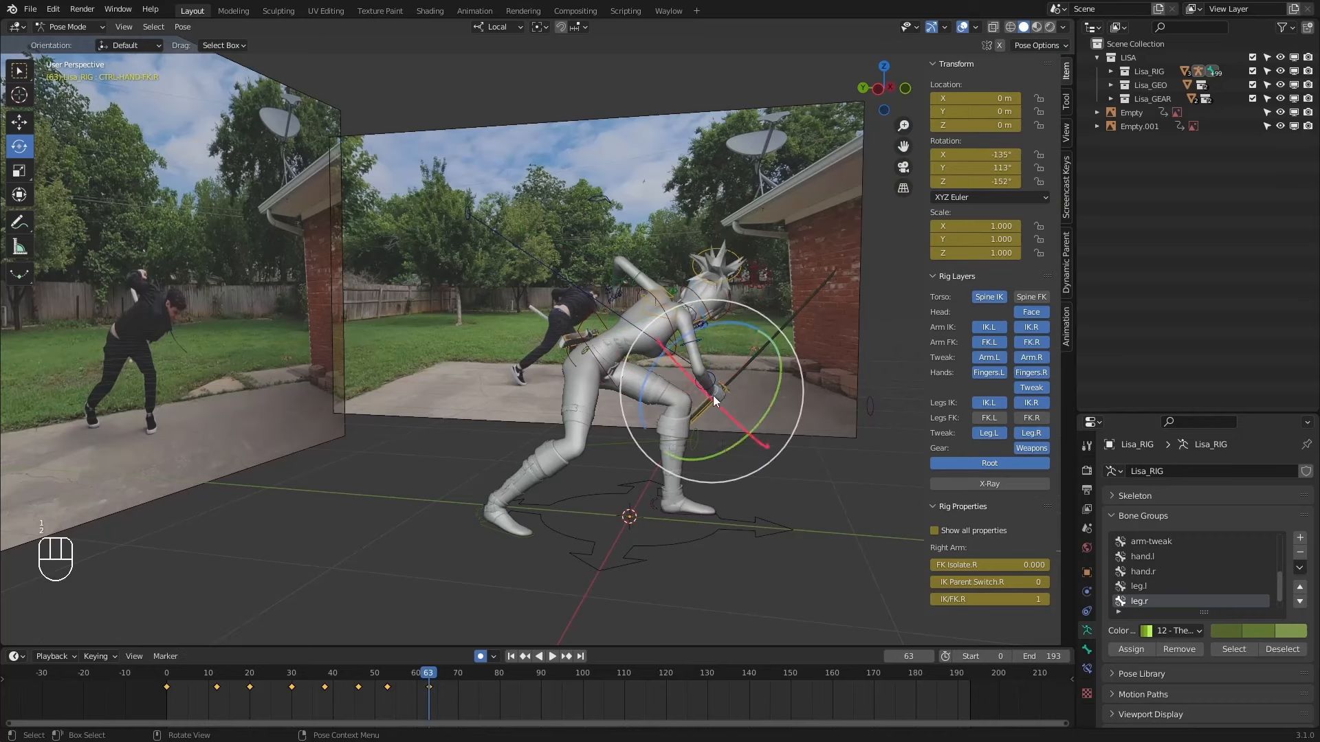
pyautogui.moveTo(724, 448); pyautogui.dragTo(708, 364)
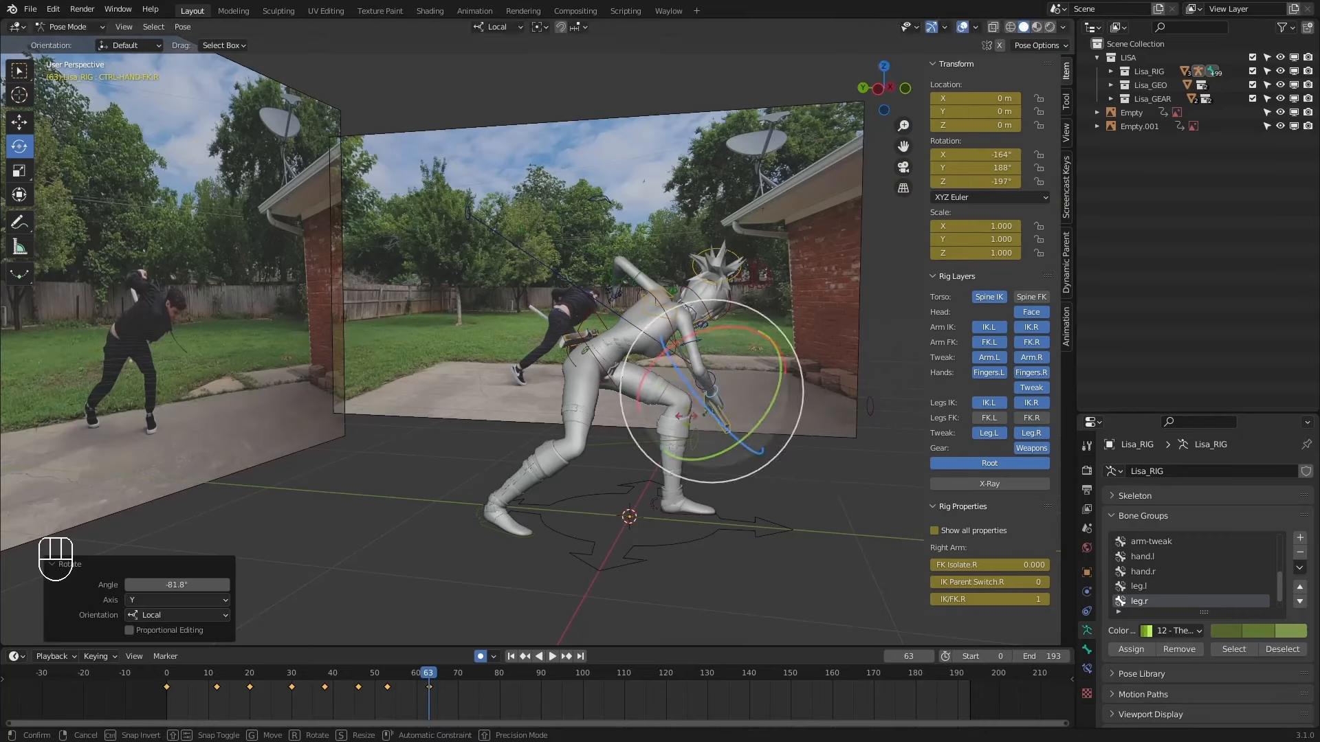
pyautogui.click(699, 347)
pyautogui.moveTo(702, 344); pyautogui.dragTo(533, 344, button='middle')
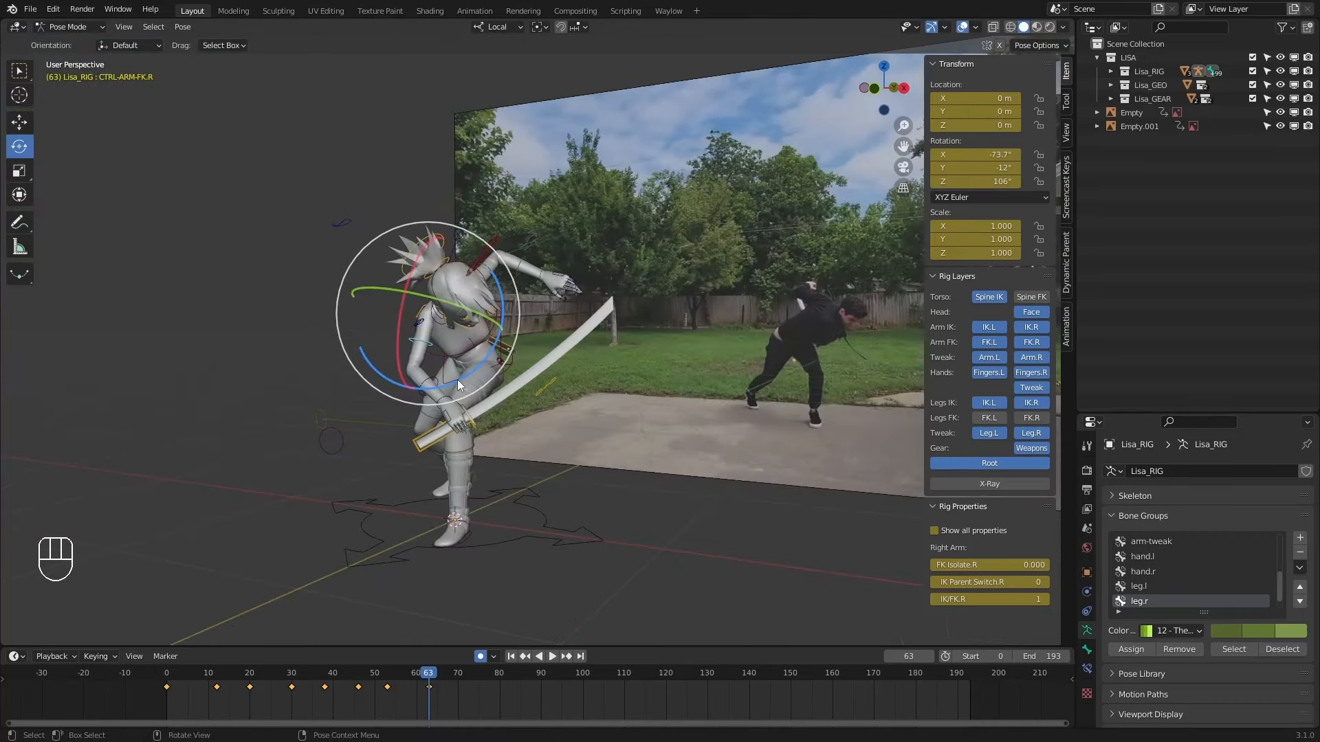
pyautogui.moveTo(457, 379); pyautogui.dragTo(472, 364)
# Rotate the right shoulder control -3.8° about local X at frame 63.
pyautogui.moveTo(415, 326); pyautogui.dragTo(492, 327, button='middle')
pyautogui.scroll(3, 493, 327)
pyautogui.click(528, 303)
pyautogui.moveTo(506, 358); pyautogui.dragTo(522, 347)
pyautogui.moveTo(536, 330)
pyautogui.mouseDown(button='middle')
pyautogui.moveTo(396, 329)
pyautogui.moveTo(540, 330)
pyautogui.mouseUp(button='middle')
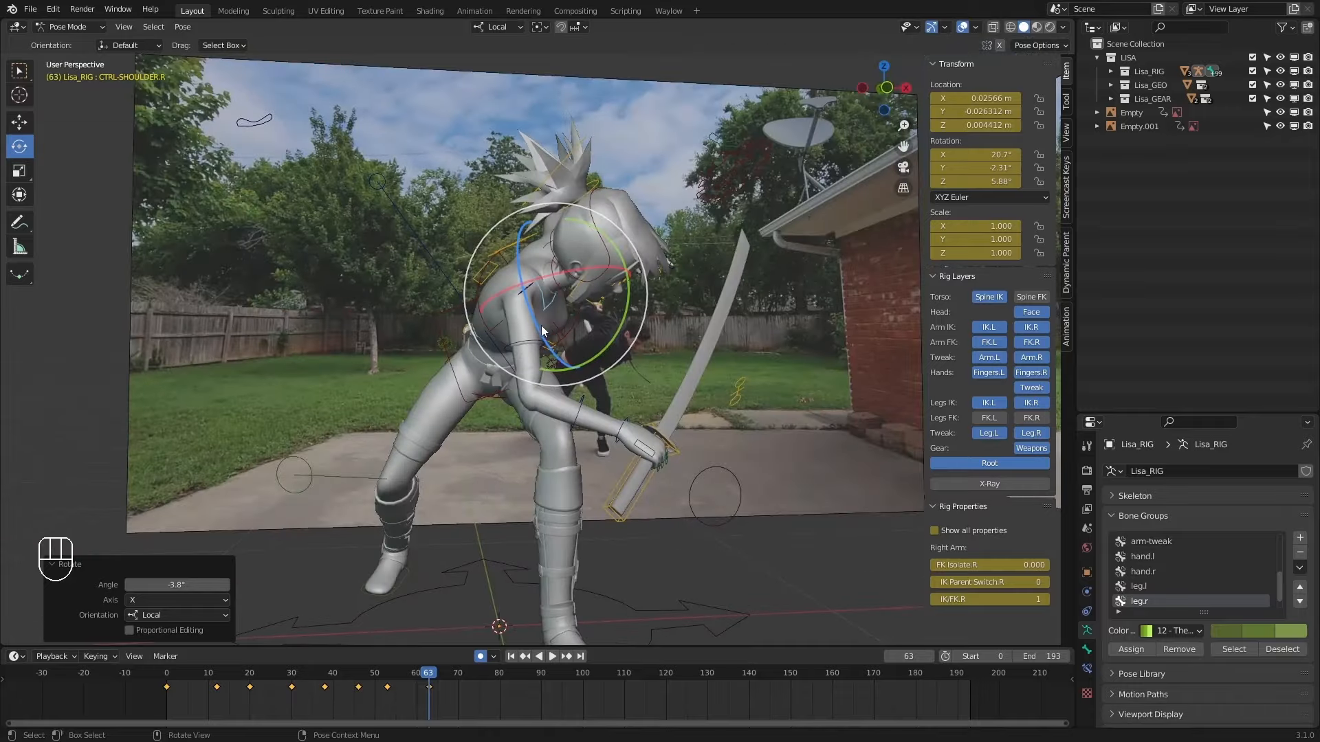
# Rotate the right upper arm FK control -31° about local Y and about 27° about local Z, and refine it with free rotations.
pyautogui.click(540, 331)
pyautogui.click(528, 344)
pyautogui.moveTo(522, 269); pyautogui.dragTo(521, 380)
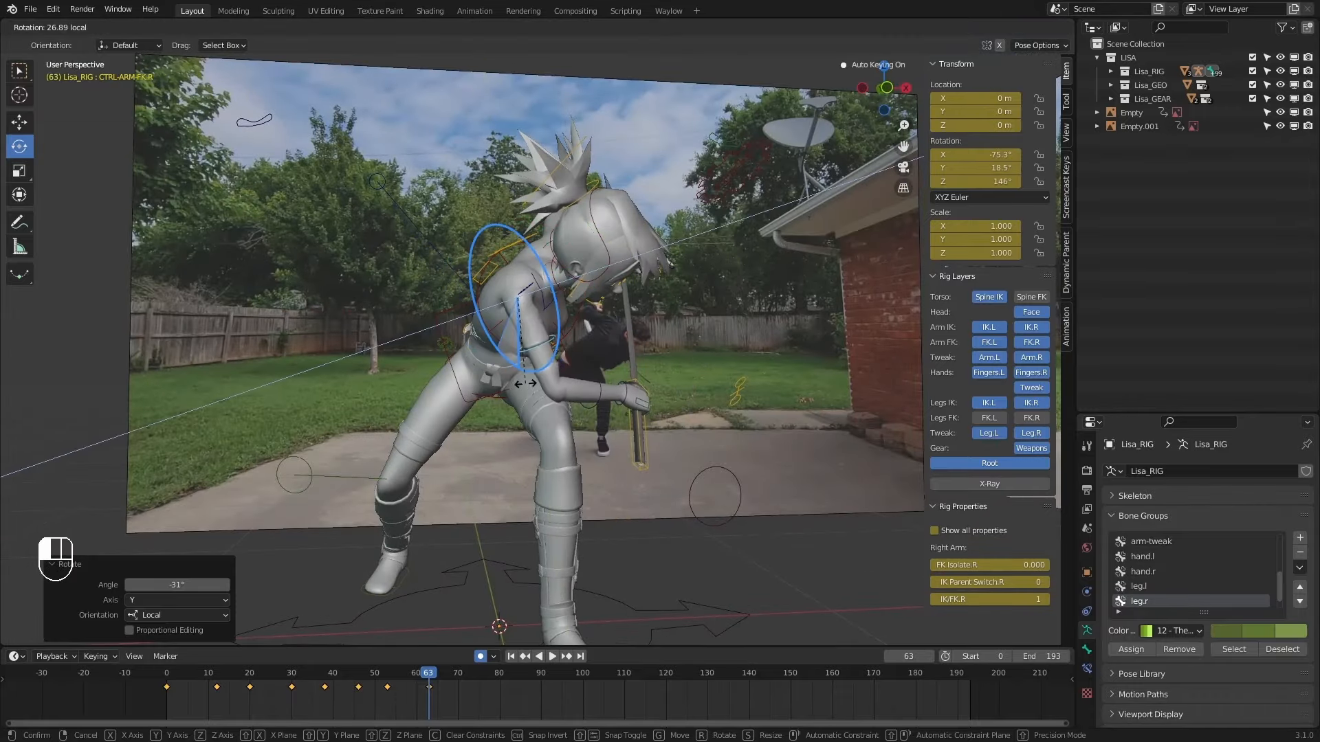
pyautogui.moveTo(521, 379); pyautogui.dragTo(351, 319, button='middle')
pyautogui.moveTo(351, 319); pyautogui.dragTo(360, 326)
pyautogui.moveTo(360, 325); pyautogui.dragTo(686, 325, button='middle')
pyautogui.moveTo(686, 325); pyautogui.dragTo(770, 316)
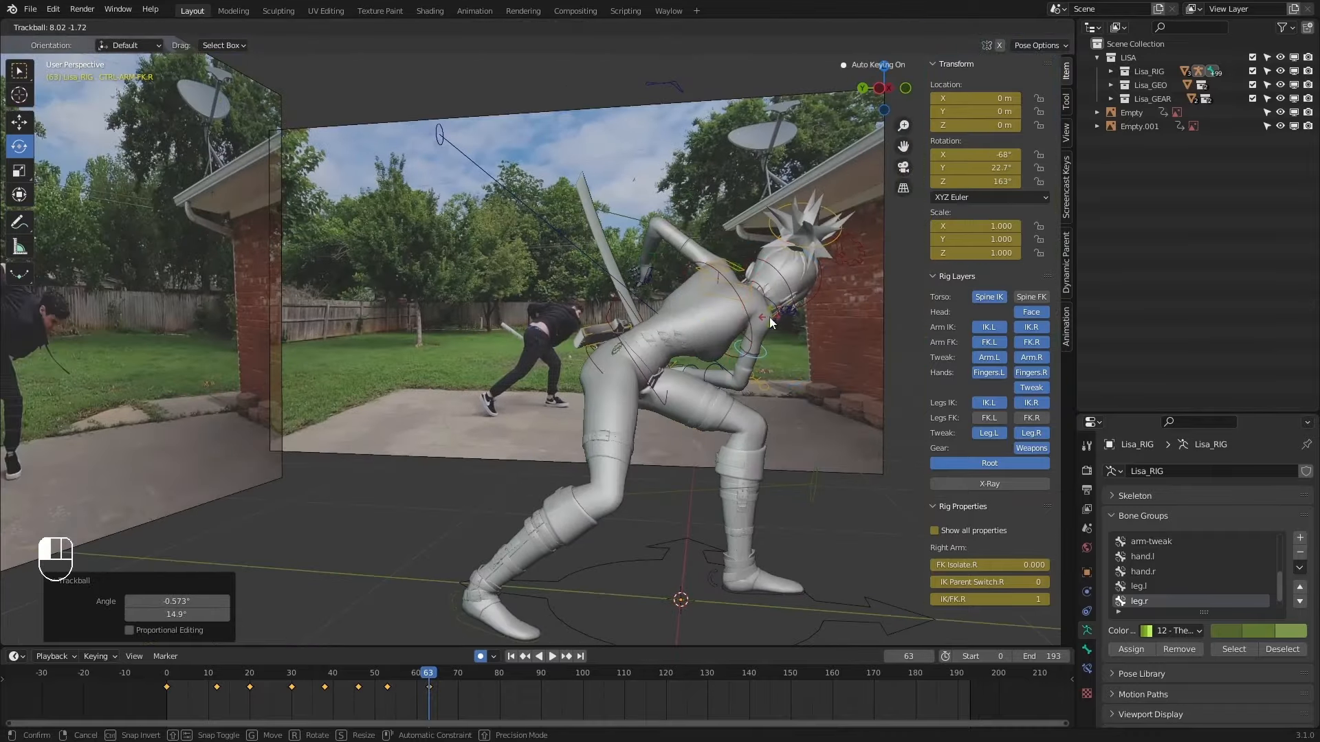
pyautogui.moveTo(769, 316); pyautogui.dragTo(596, 438, button='middle')
# Rotate the torso control at frame 63 with several small adjustments in the front view to match the reference.
pyautogui.press('KP_1')
pyautogui.click(481, 386)
pyautogui.press('e')
pyautogui.moveTo(491, 368); pyautogui.dragTo(497, 373)
pyautogui.moveTo(496, 411); pyautogui.dragTo(505, 410)
pyautogui.moveTo(500, 365); pyautogui.dragTo(530, 353)
# Rotate the neck control -4.31° about local X at frame 63, refine its tilt, and compare it with neighbouring key poses.
pyautogui.click(558, 295)
pyautogui.click(540, 302)
pyautogui.moveTo(592, 320); pyautogui.dragTo(432, 315, button='middle')
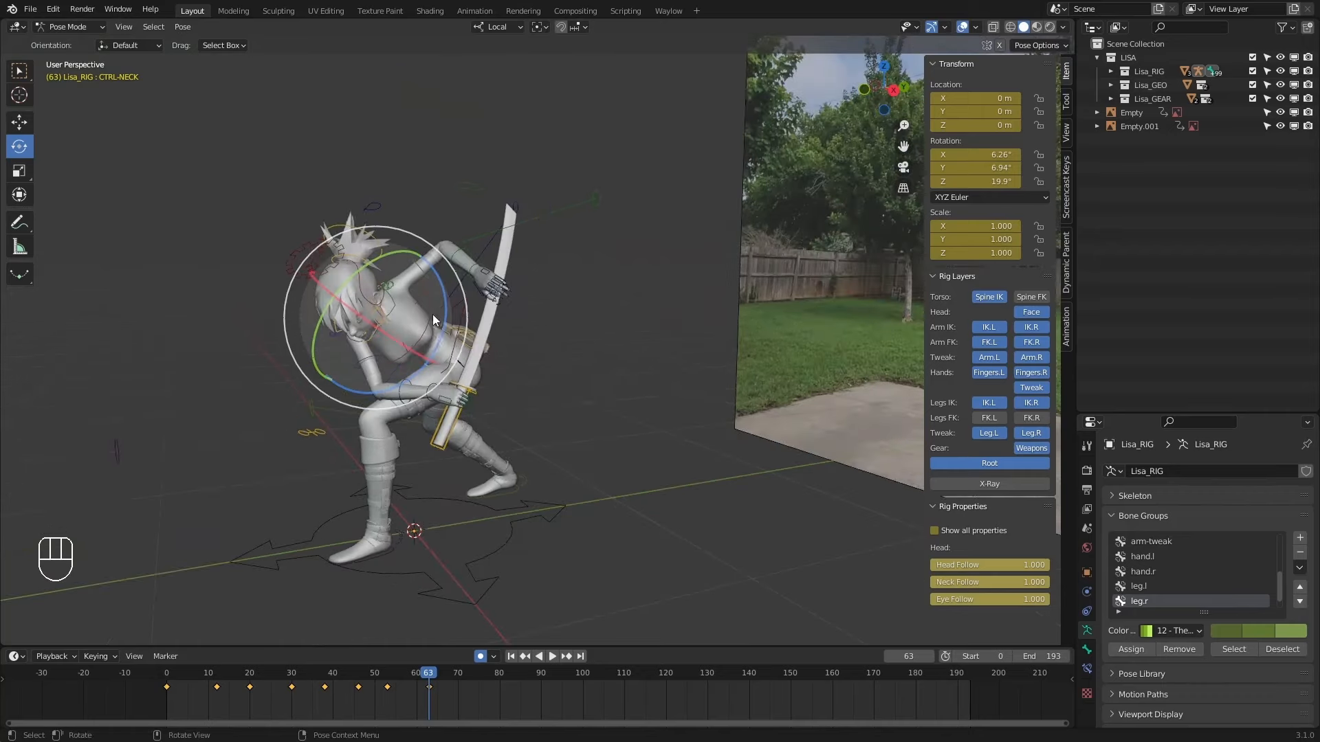
pyautogui.press('KP_1')
pyautogui.moveTo(542, 268); pyautogui.dragTo(539, 271)
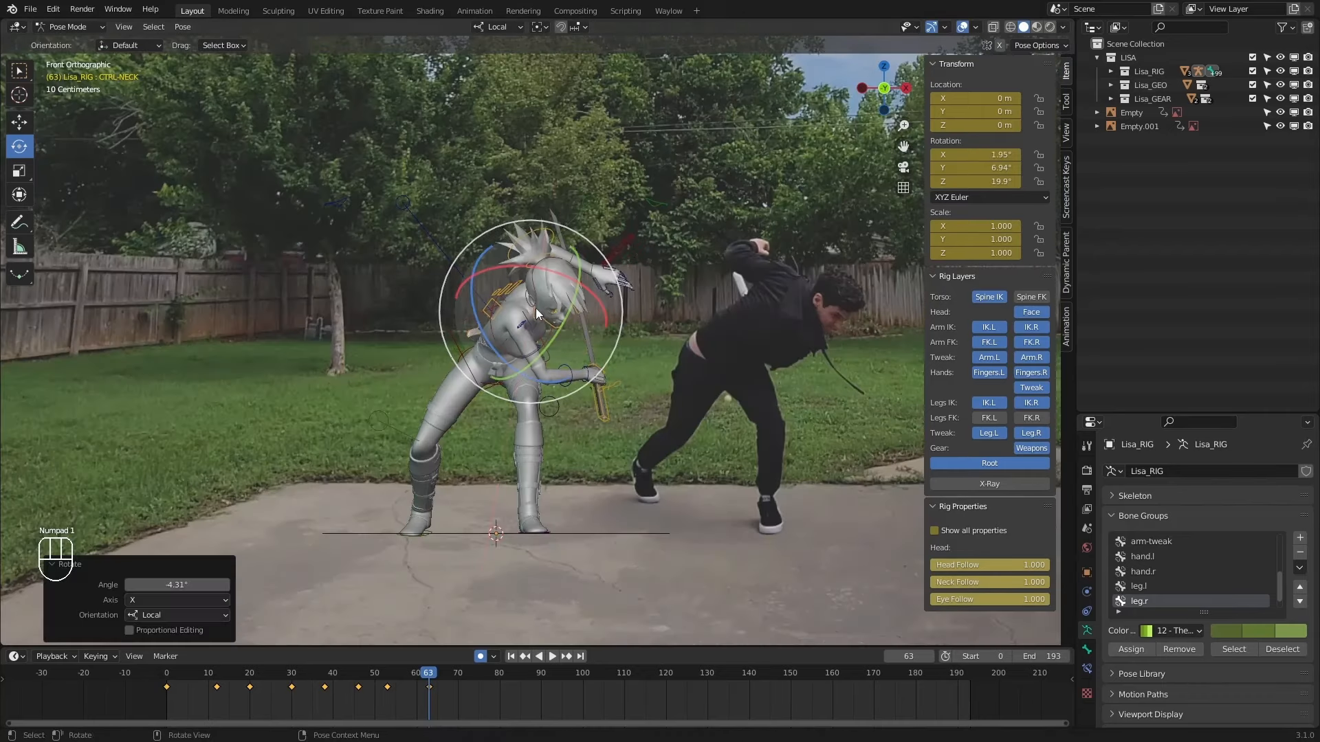
pyautogui.moveTo(497, 352); pyautogui.dragTo(505, 347)
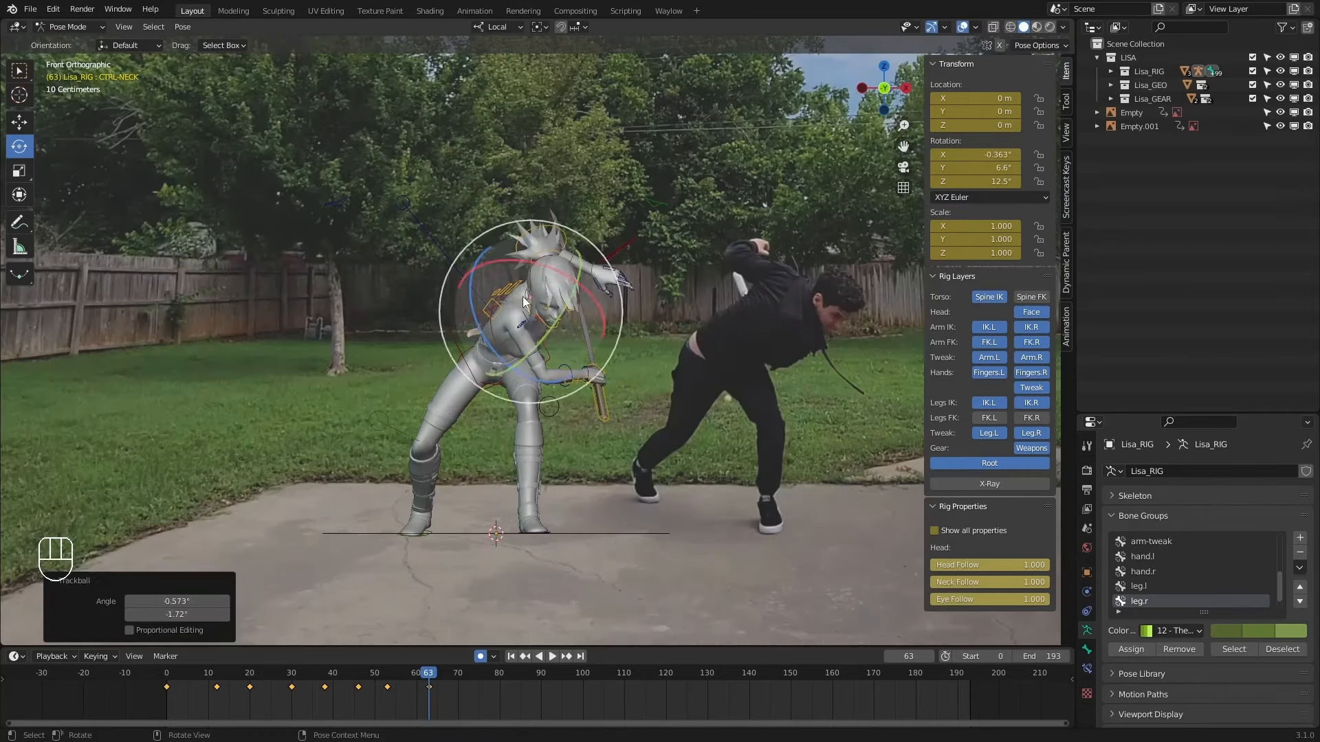
pyautogui.press('Down')
pyautogui.press('Down')
pyautogui.press('Up')
pyautogui.press('1')
pyautogui.press('1')
pyautogui.press('2')
# Rotate the head tweak control about -11° around local X at frame 46 after checking it against frame 38.
pyautogui.click(536, 192)
pyautogui.press('1')
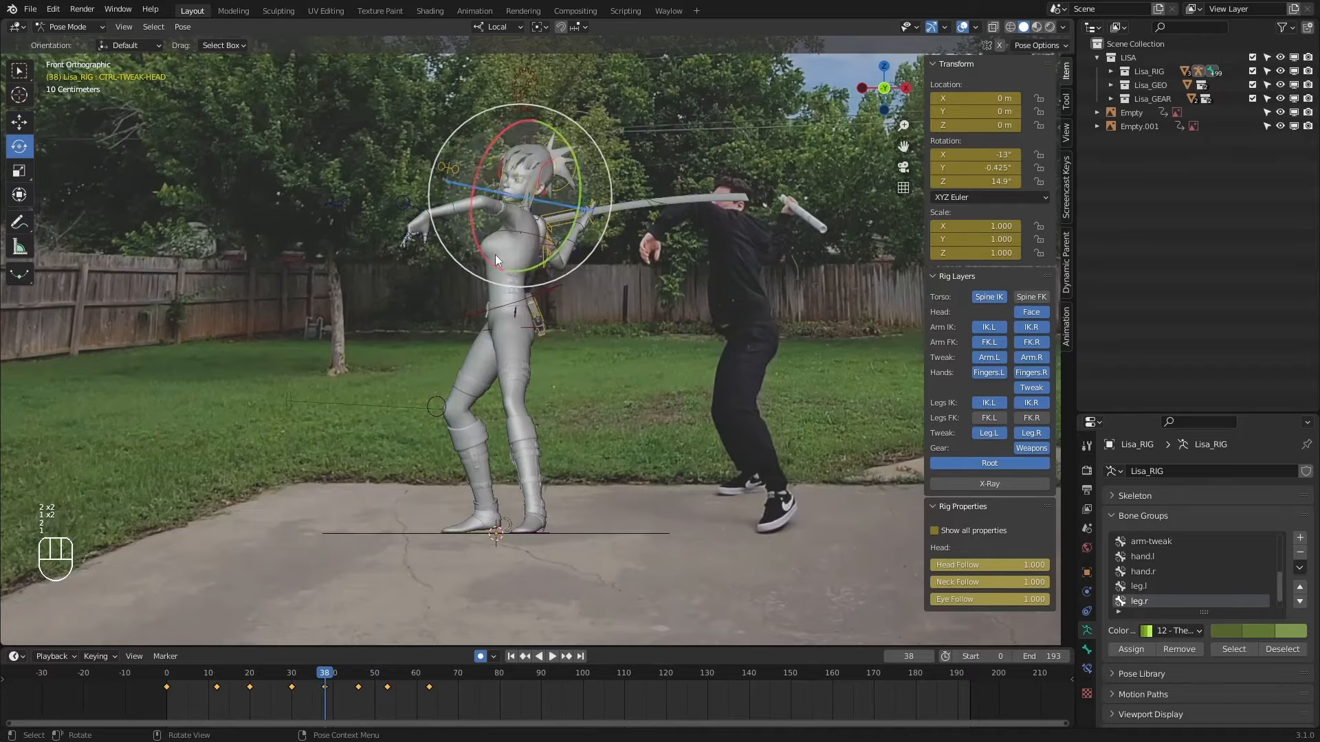
pyautogui.moveTo(495, 255); pyautogui.dragTo(656, 259, button='middle')
pyautogui.press('2')
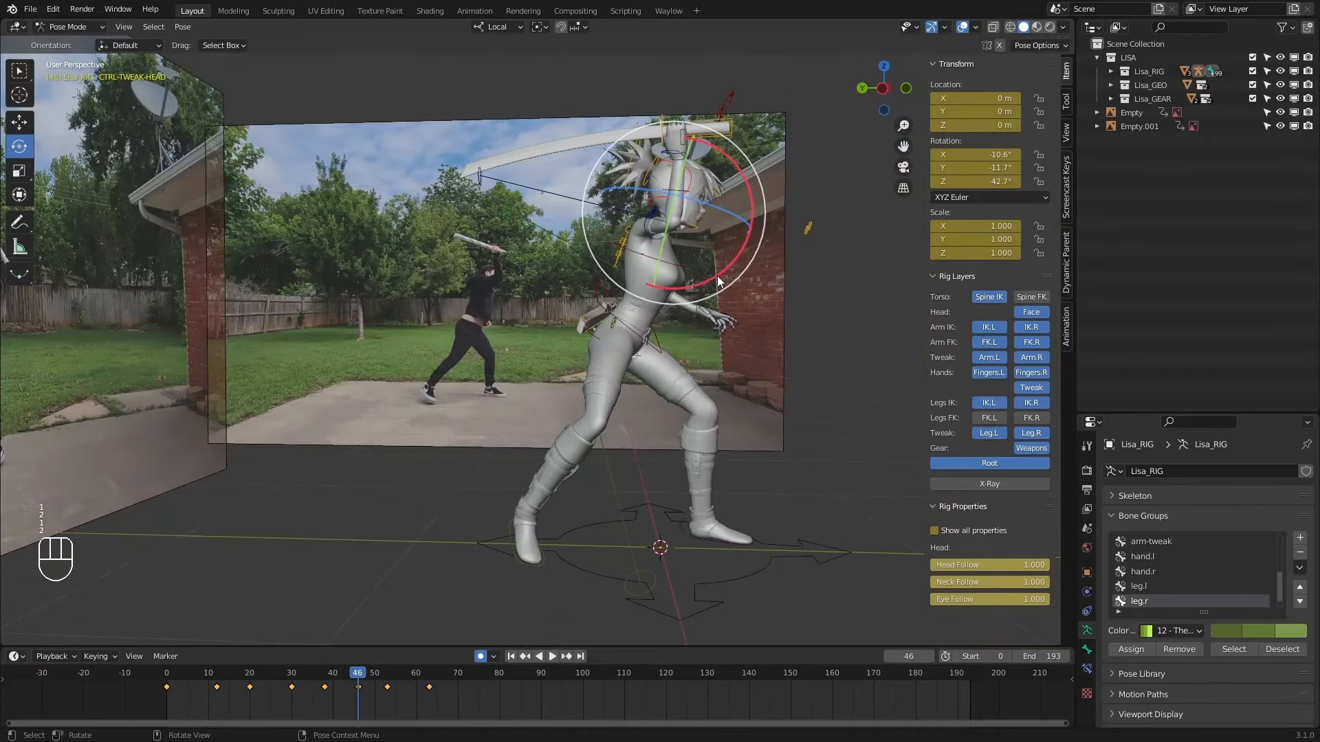
pyautogui.press('1')
pyautogui.press('2')
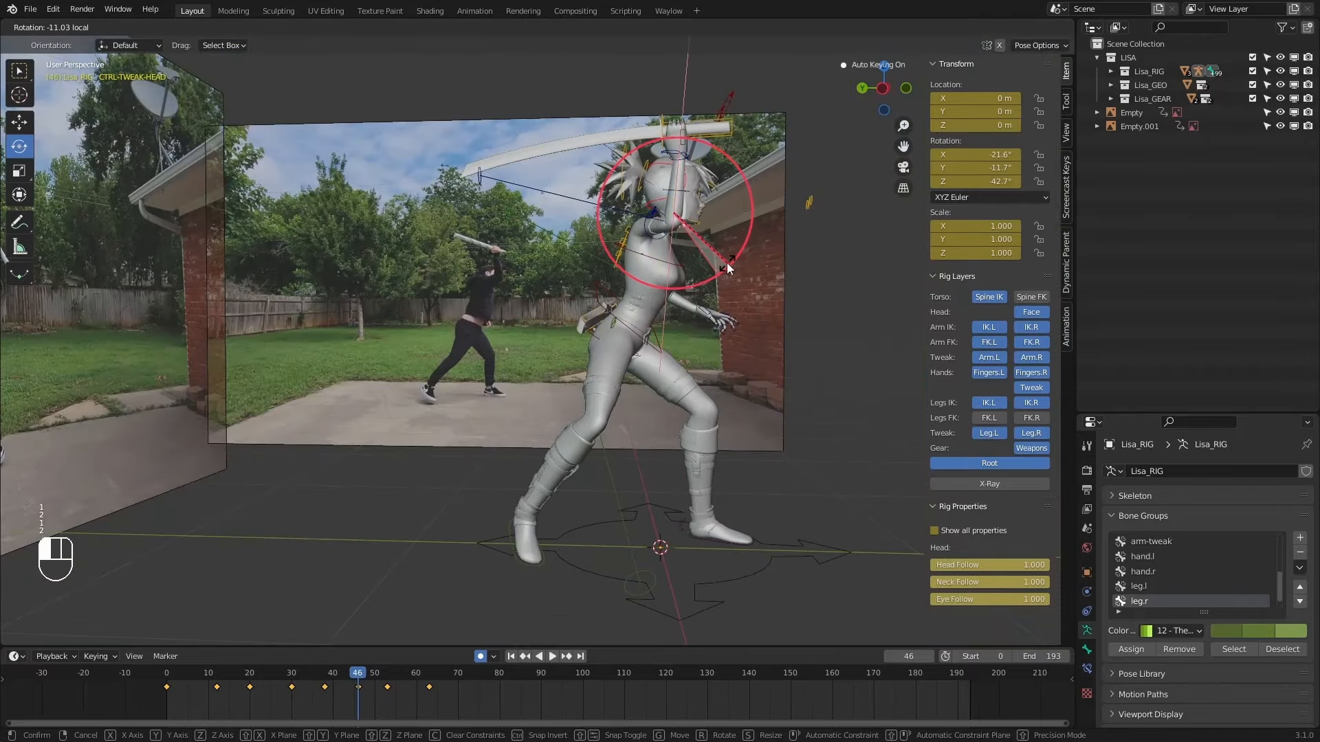
# Compare the neck and head poses across the key frames from 46 to 63.
pyautogui.moveTo(727, 263); pyautogui.dragTo(602, 272, button='middle')
pyautogui.click(670, 232)
pyautogui.press('1')
pyautogui.press('2')
pyautogui.press('1')
pyautogui.press('2')
pyautogui.press('1')
pyautogui.press('2')
pyautogui.press('2')
pyautogui.press('2')
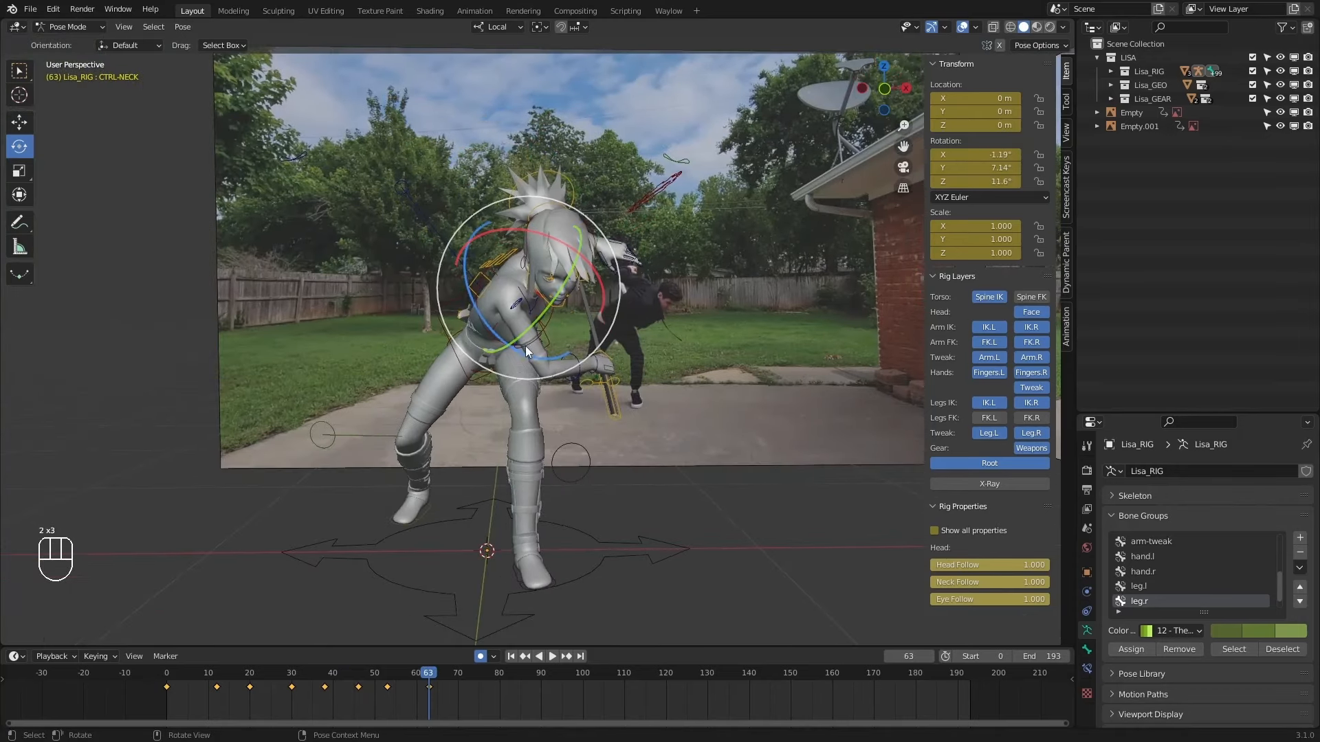
# Refine the right upper arm's rotation slightly at frame 63.
pyautogui.click(525, 345)
pyautogui.moveTo(536, 330); pyautogui.dragTo(525, 329, button='middle')
pyautogui.moveTo(506, 302); pyautogui.dragTo(514, 302)
pyautogui.moveTo(514, 303); pyautogui.dragTo(630, 262, button='middle')
# Rotate the left forearm FK control slightly about local Z and adjust the right forearm's Z rotation at frame 63.
pyautogui.click(626, 250)
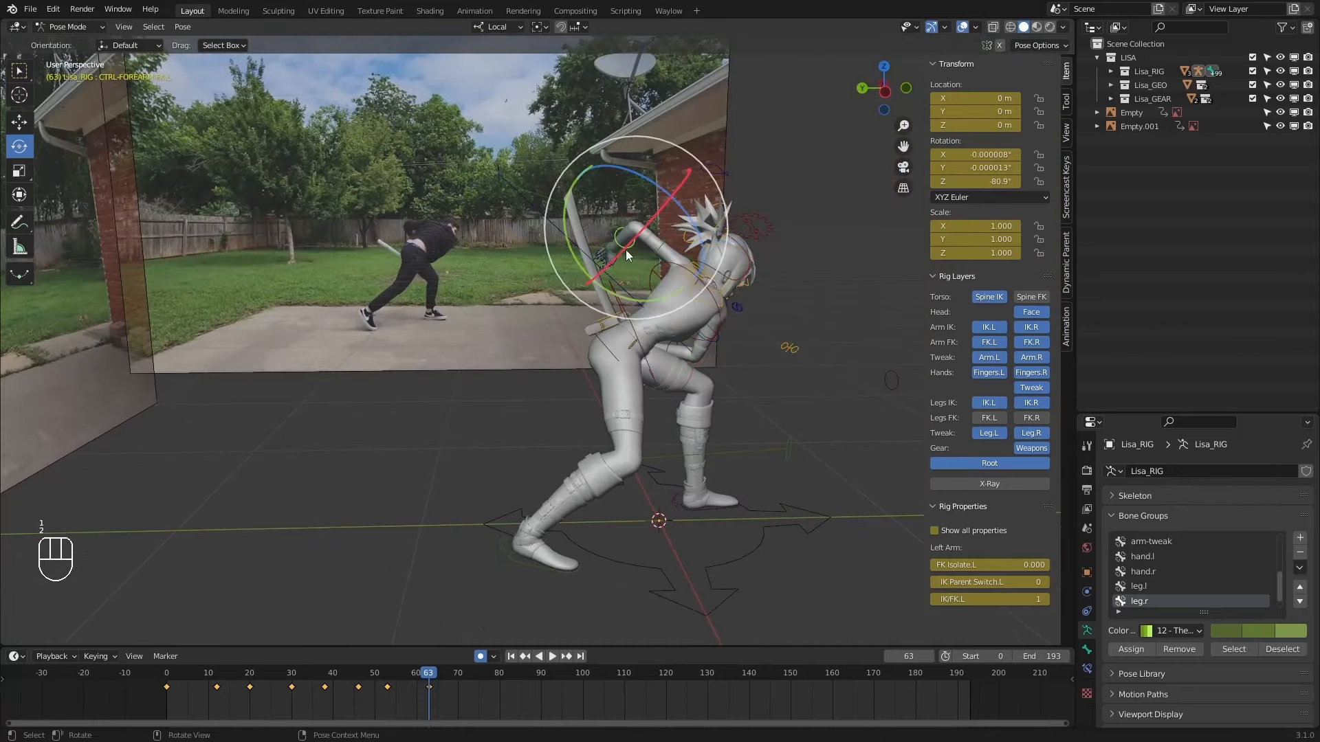
pyautogui.moveTo(682, 216)
pyautogui.mouseDown()
pyautogui.moveTo(689, 227)
pyautogui.moveTo(679, 217)
pyautogui.mouseUp()
pyautogui.moveTo(679, 217); pyautogui.dragTo(531, 227, button='middle')
pyautogui.click(572, 324)
pyautogui.moveTo(974, 182); pyautogui.dragTo(936, 189)
# Compare the torso control's pose at frames 46 and 63.
pyautogui.click(482, 374)
pyautogui.moveTo(482, 374); pyautogui.dragTo(637, 403, button='middle')
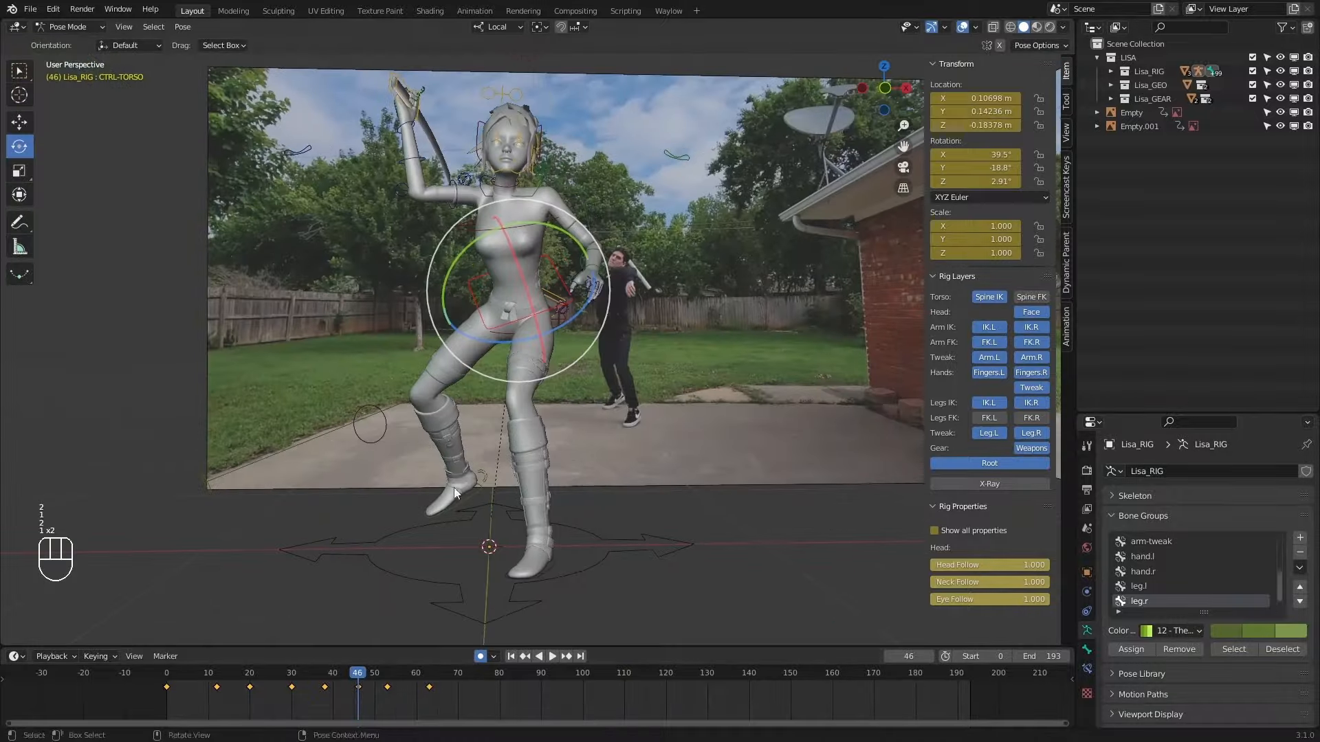
pyautogui.click(428, 681)
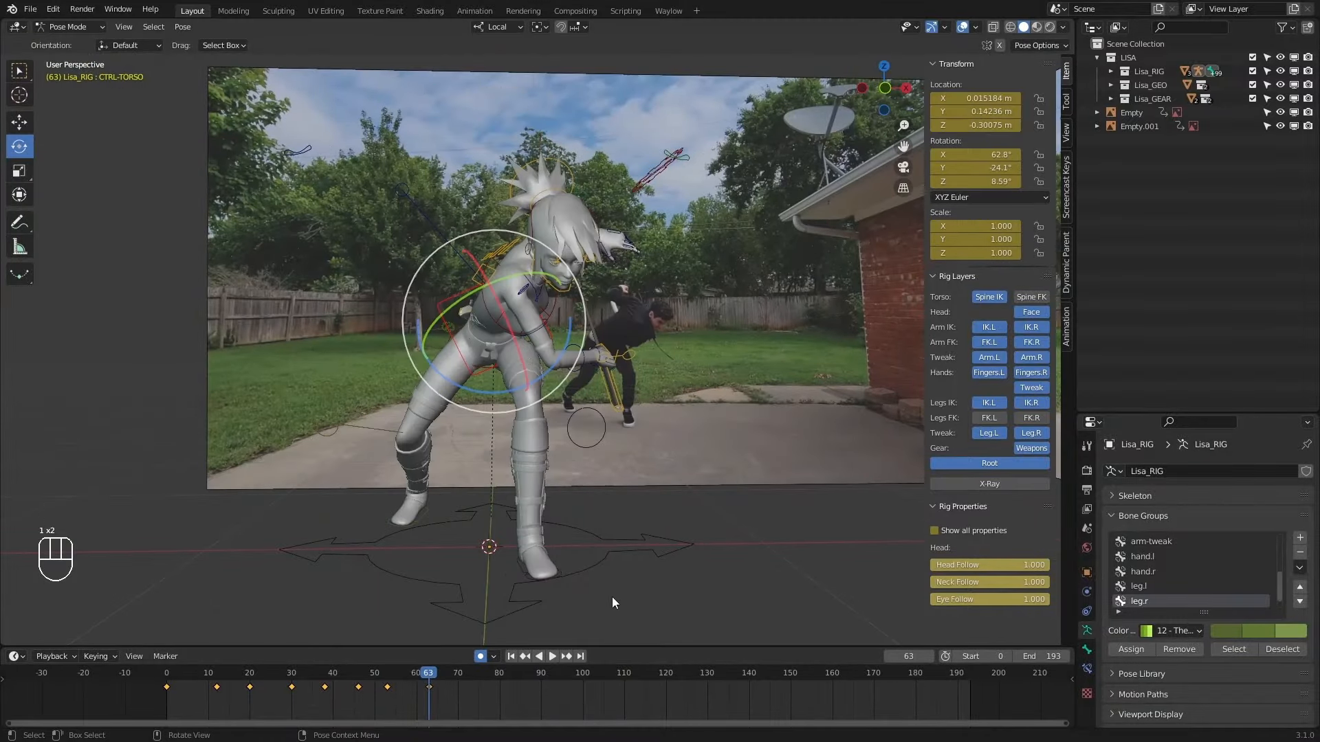
# Copy the whole rig's pose from frame 63 to frame 53, replacing the key pose there.
pyautogui.click(679, 571)
pyautogui.press('a')
pyautogui.moveTo(634, 489); pyautogui.dragTo(541, 306, button='middle')
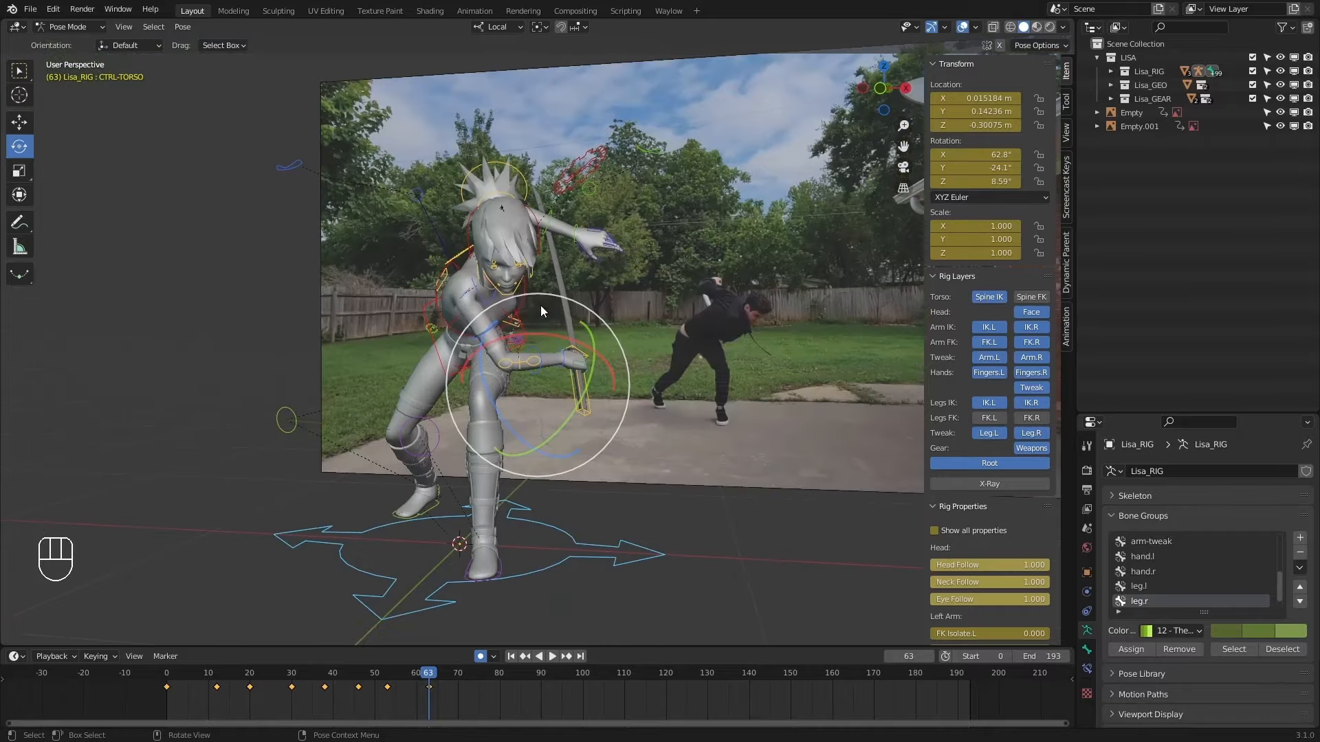
pyautogui.moveTo(715, 286); pyautogui.dragTo(714, 331, button='middle')
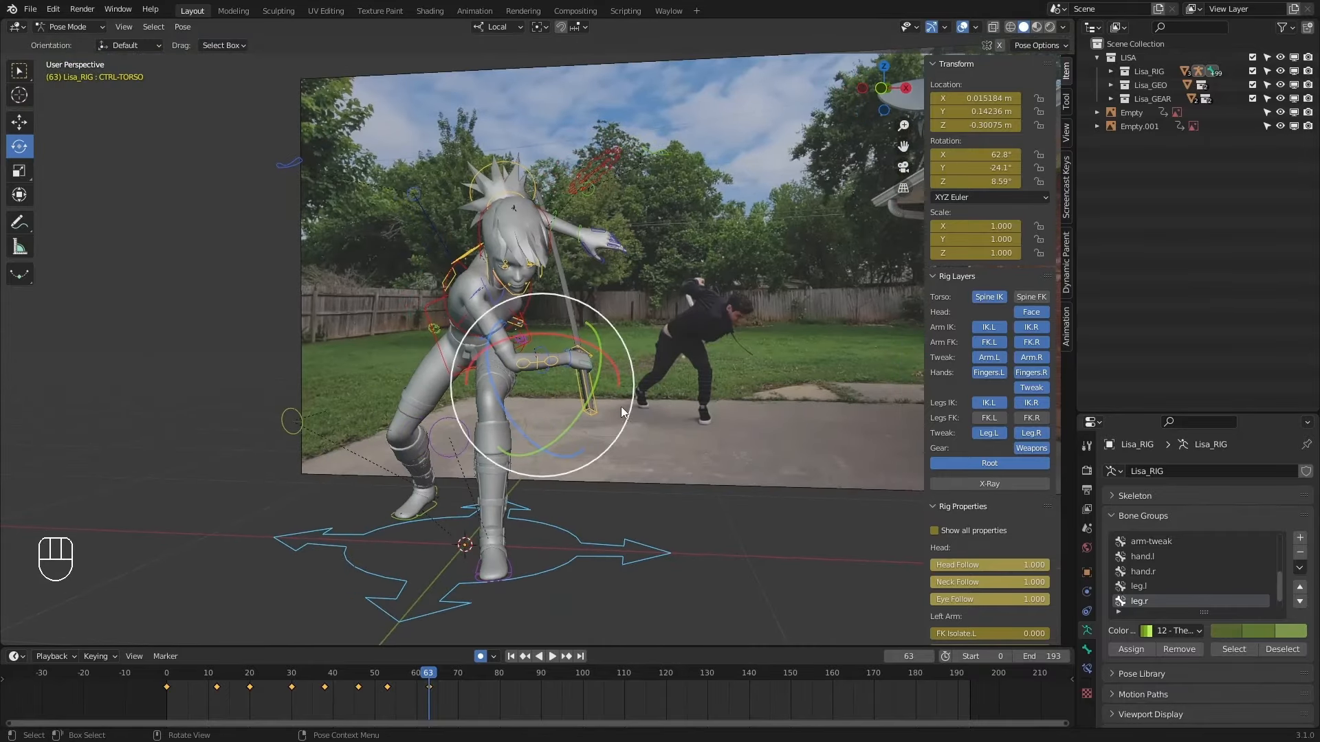
pyautogui.moveTo(654, 434); pyautogui.dragTo(642, 422, button='middle')
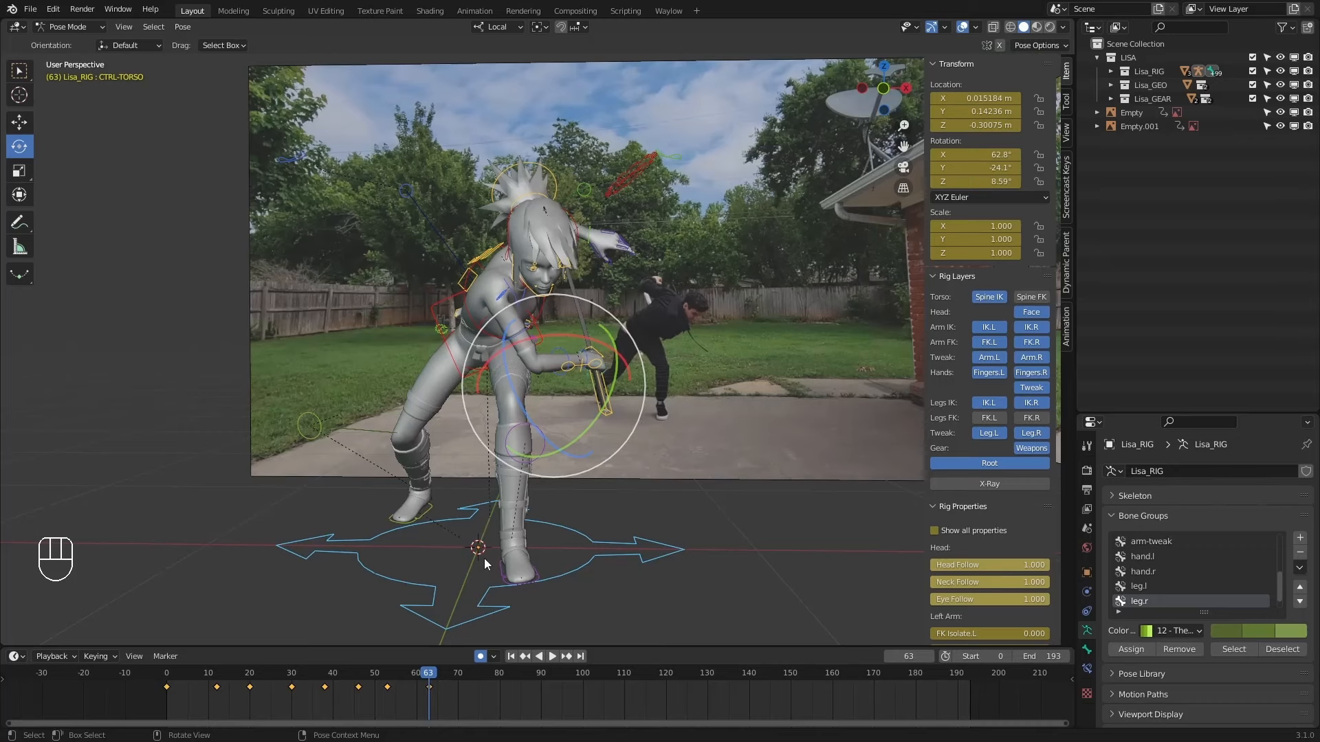
pyautogui.click(426, 686)
pyautogui.moveTo(387, 680)
pyautogui.mouseDown()
pyautogui.moveTo(372, 687)
pyautogui.moveTo(387, 684)
pyautogui.mouseUp()
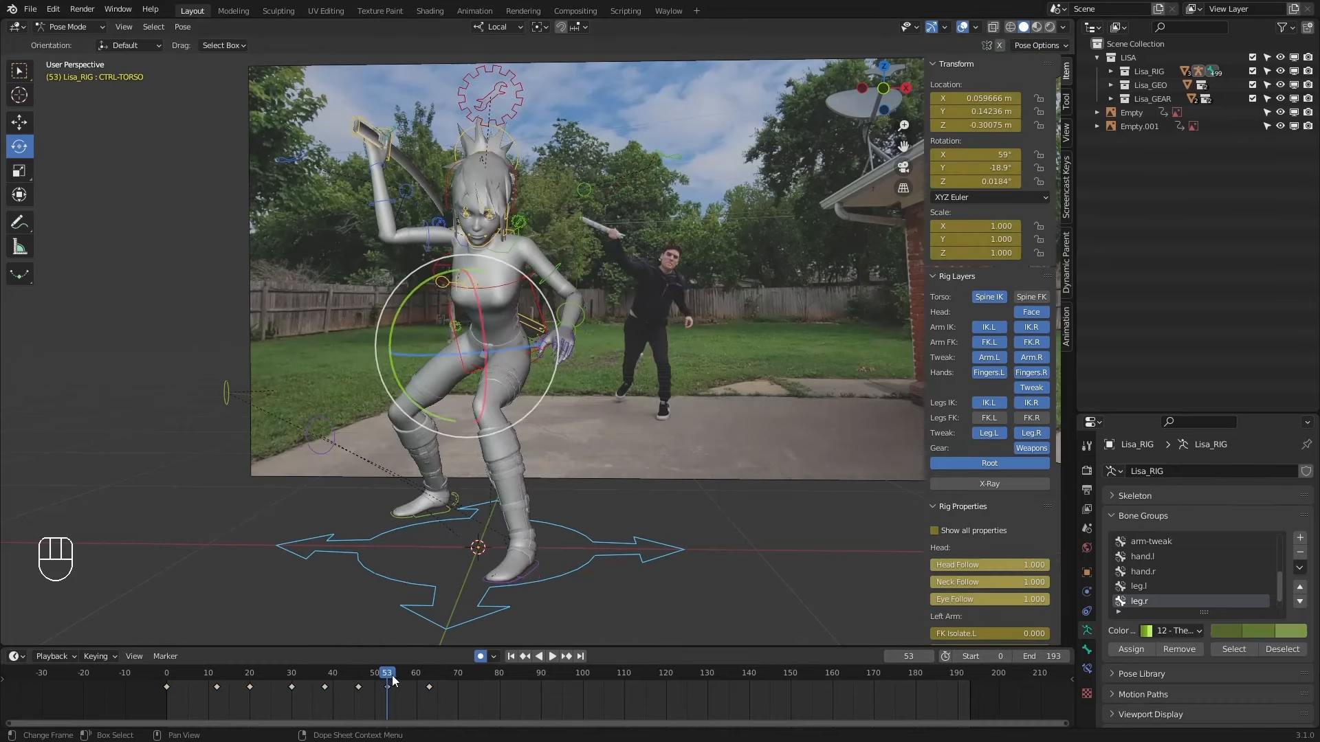
pyautogui.moveTo(619, 446); pyautogui.dragTo(699, 471, button='middle')
pyautogui.moveTo(385, 680)
pyautogui.mouseDown()
pyautogui.moveTo(344, 680)
pyautogui.moveTo(393, 674)
pyautogui.mouseUp()
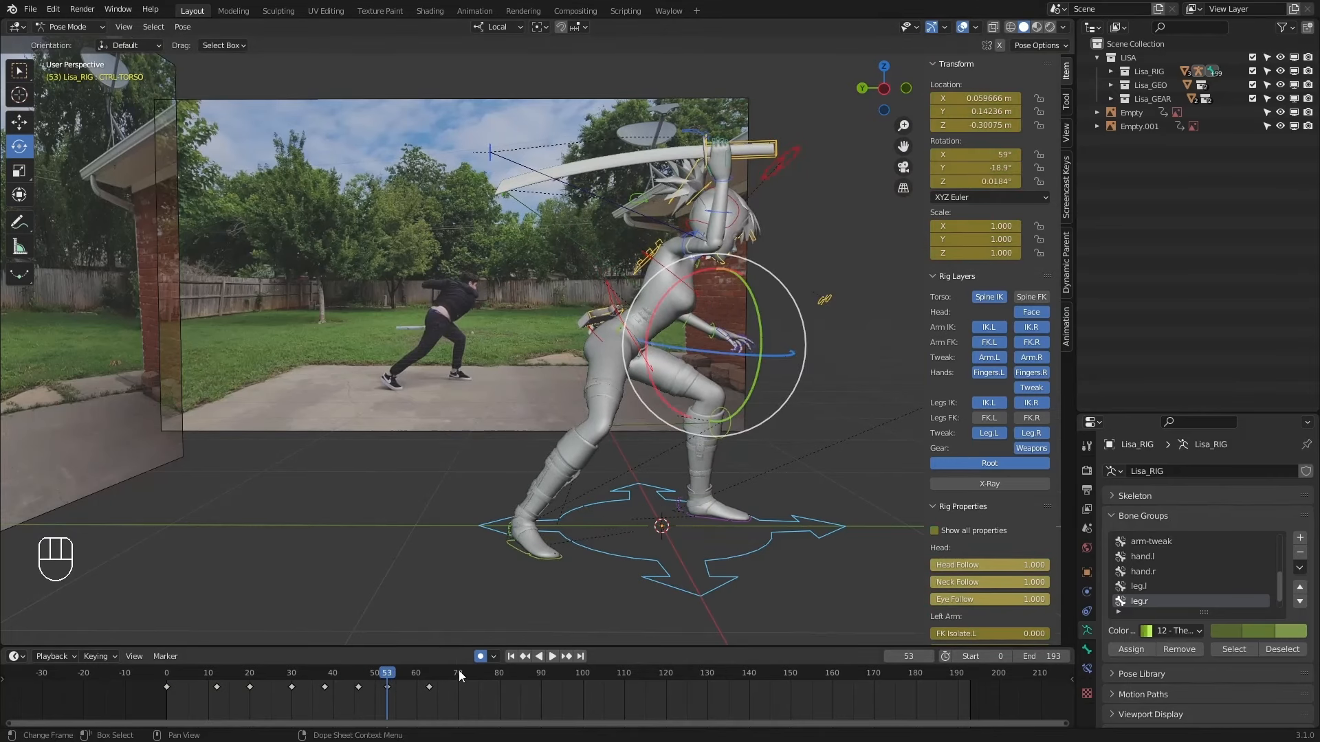
pyautogui.click(719, 336)
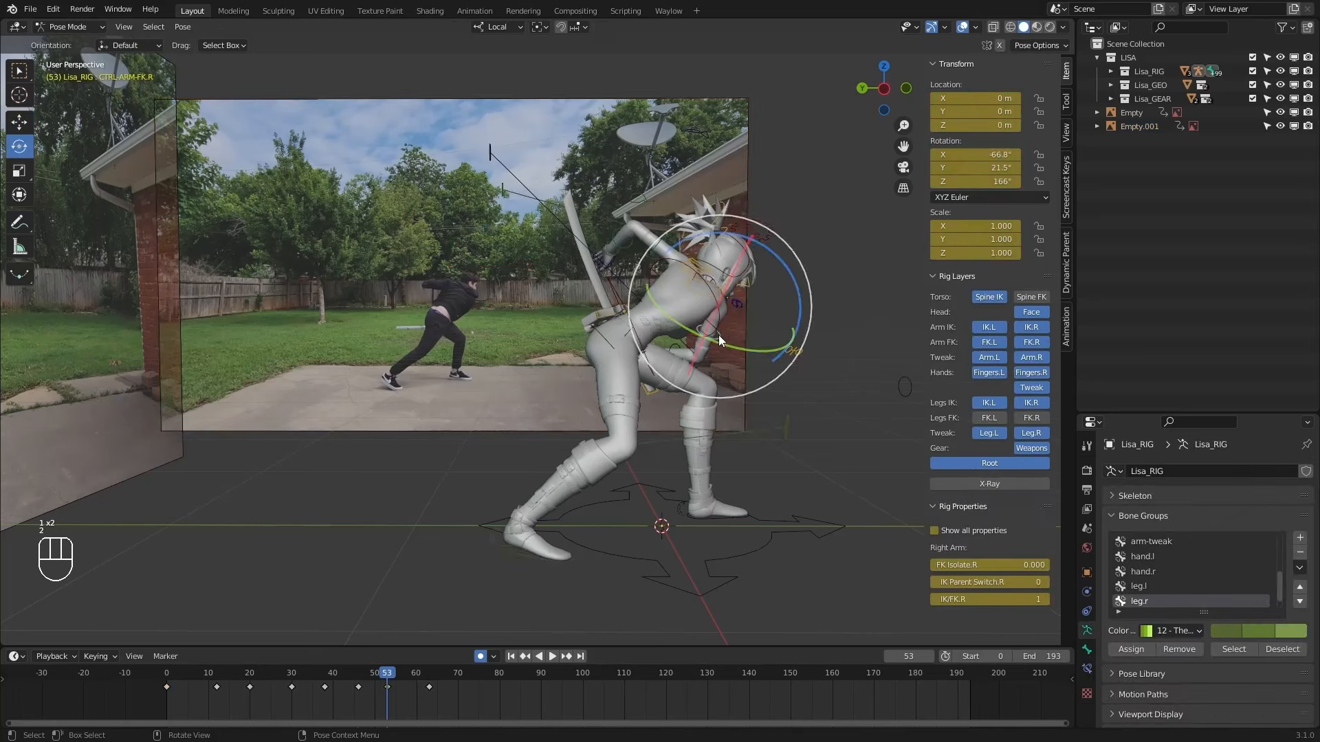
# Step back and forth through the key poses around frames 53 and 63 to check the swing against the reference.
pyautogui.press('Up')
pyautogui.press('Down')
pyautogui.press('Down')
pyautogui.press('Up')
pyautogui.press('Up')
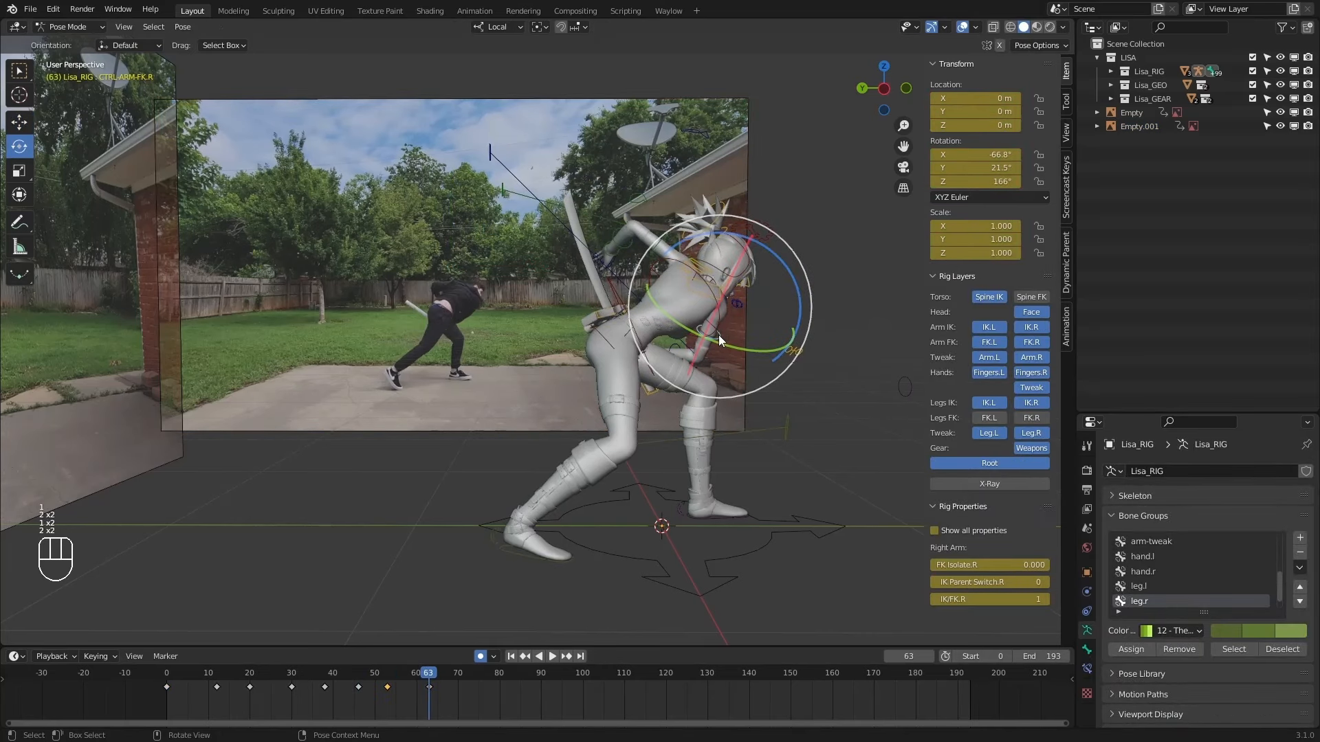
pyautogui.press('Down')
pyautogui.press('Down')
pyautogui.press('Up')
pyautogui.press('Up')
pyautogui.press('Down')
pyautogui.press('Down')
pyautogui.press('Down')
# Play the animation and review the sword swing from the front and left views against the video reference.
pyautogui.moveTo(331, 672)
pyautogui.mouseDown()
pyautogui.moveTo(417, 674)
pyautogui.moveTo(316, 674)
pyautogui.mouseUp()
pyautogui.click(551, 656)
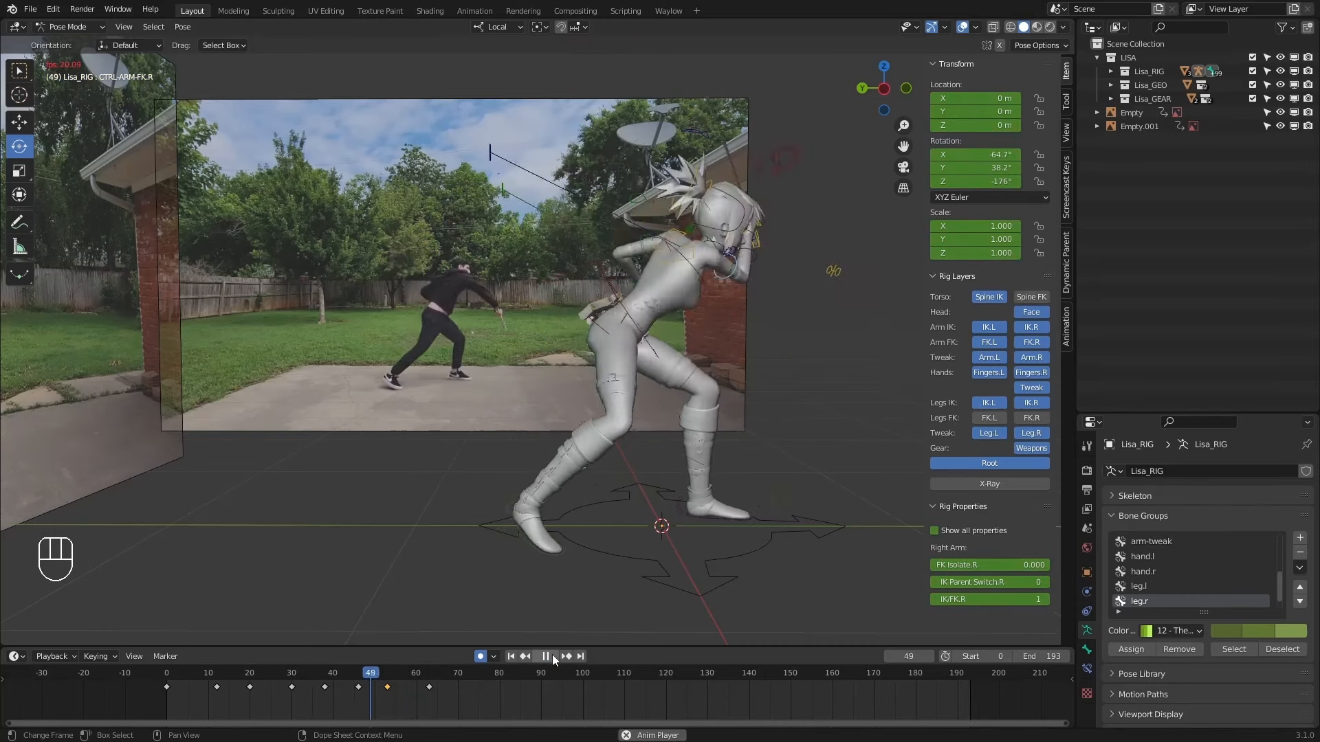
pyautogui.click(292, 672)
pyautogui.scroll(-1, 539, 420)
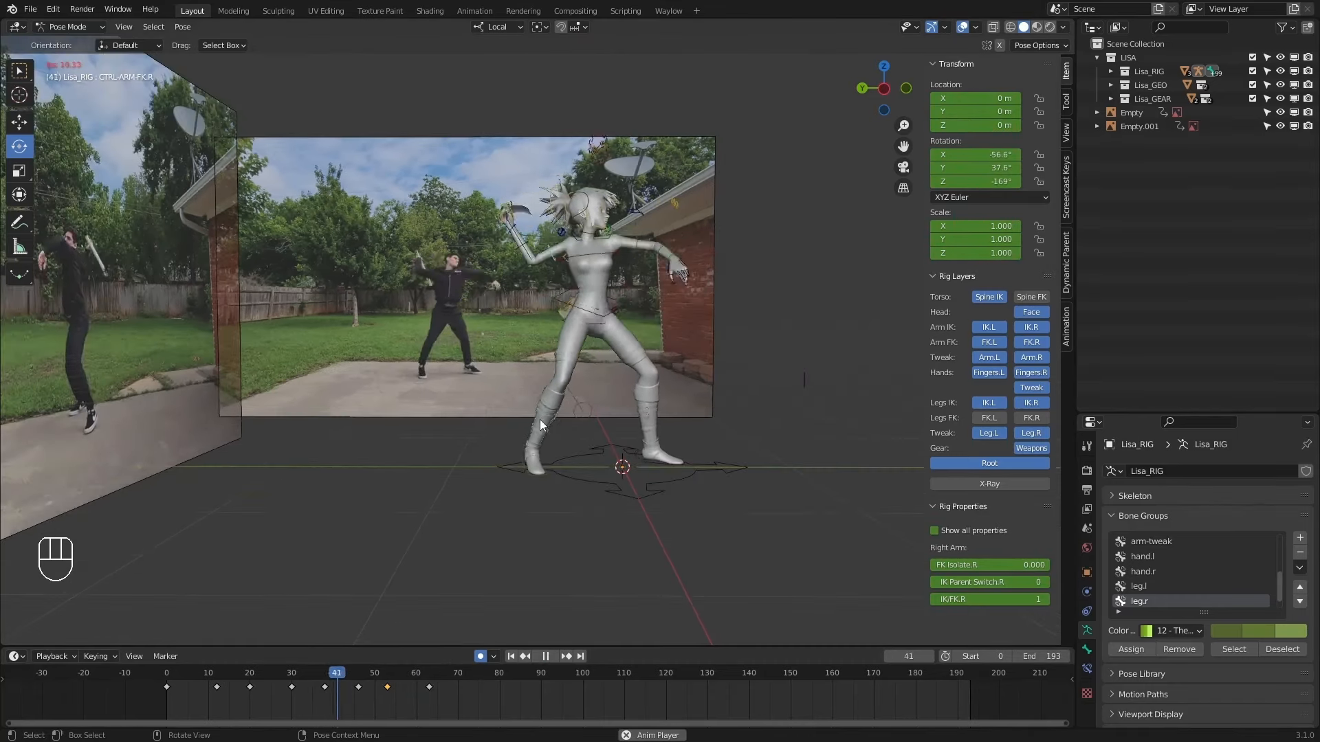
pyautogui.press('KP_1')
pyautogui.press('KP_1')
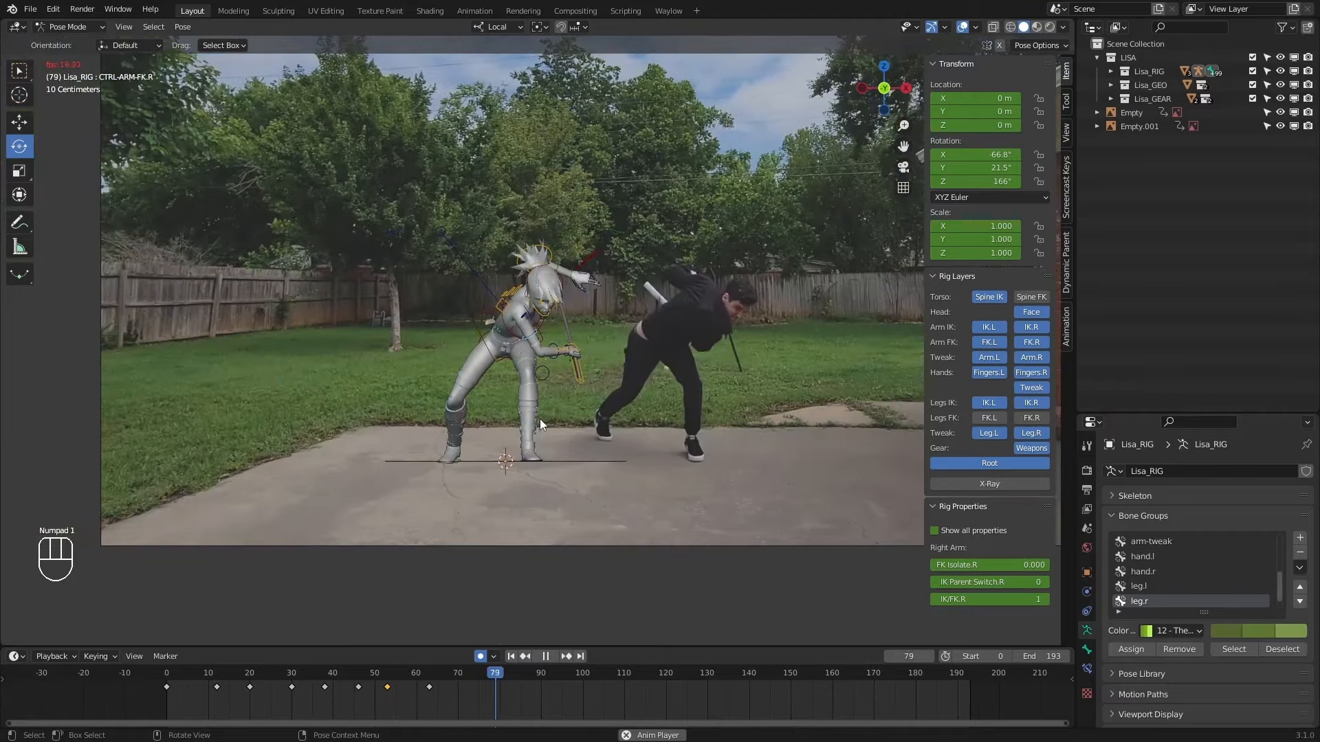
pyautogui.press('ctrl+KP_3')
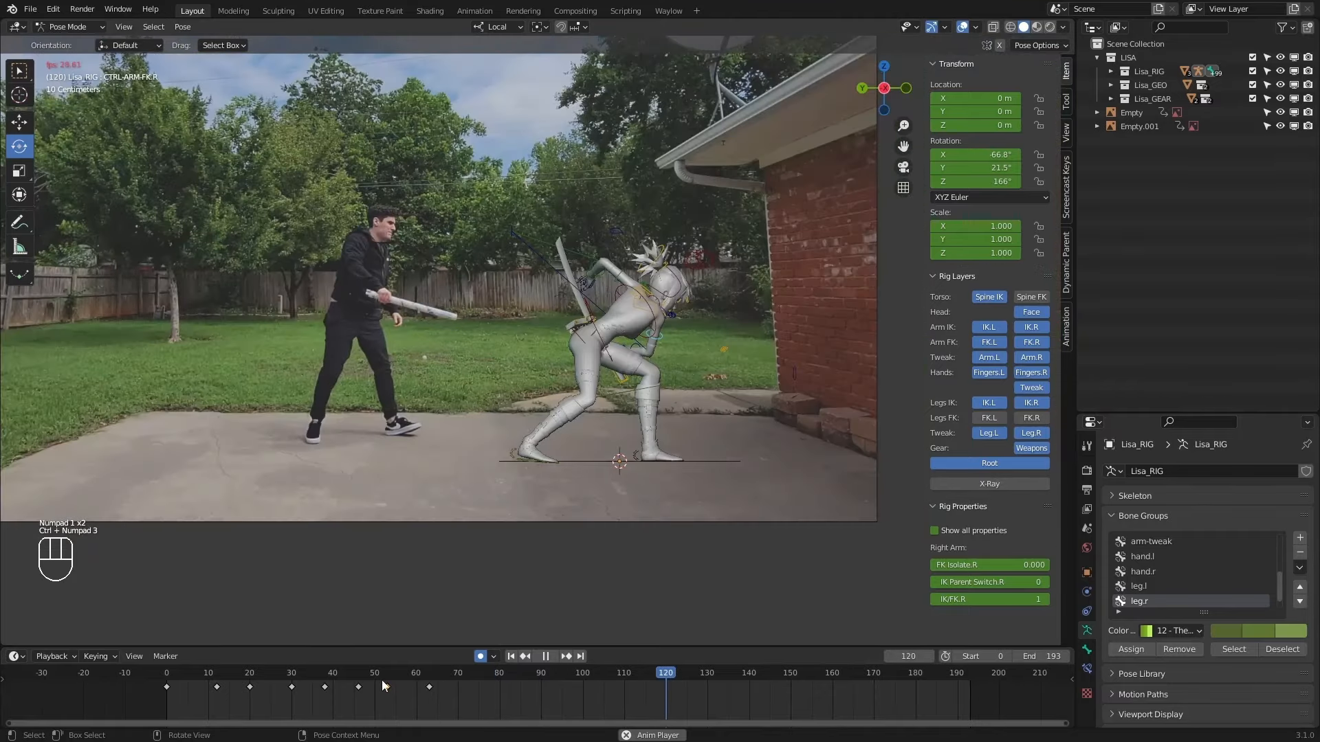
pyautogui.click(197, 672)
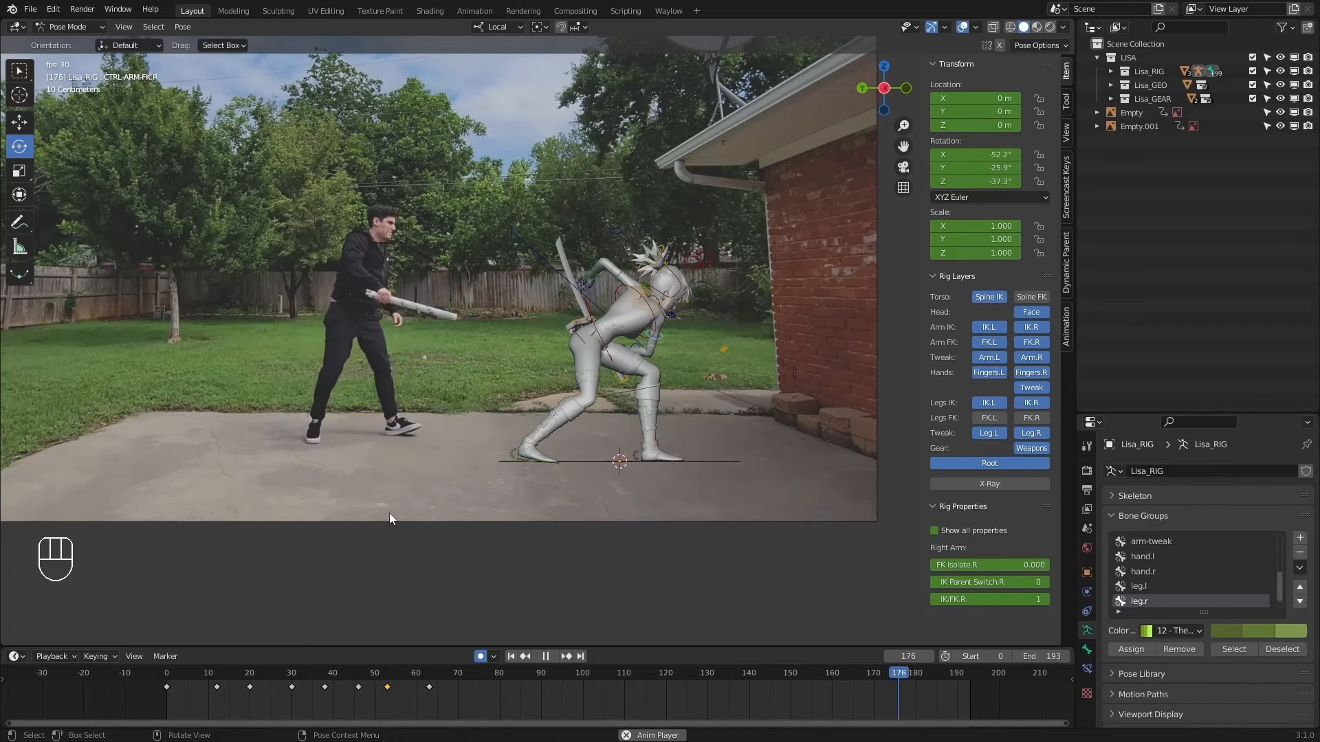
pyautogui.click(546, 655)
# Examine the torso control's pose and the swing timing around frame 46 in the left view.
pyautogui.moveTo(323, 677); pyautogui.dragTo(358, 677)
pyautogui.click(617, 342)
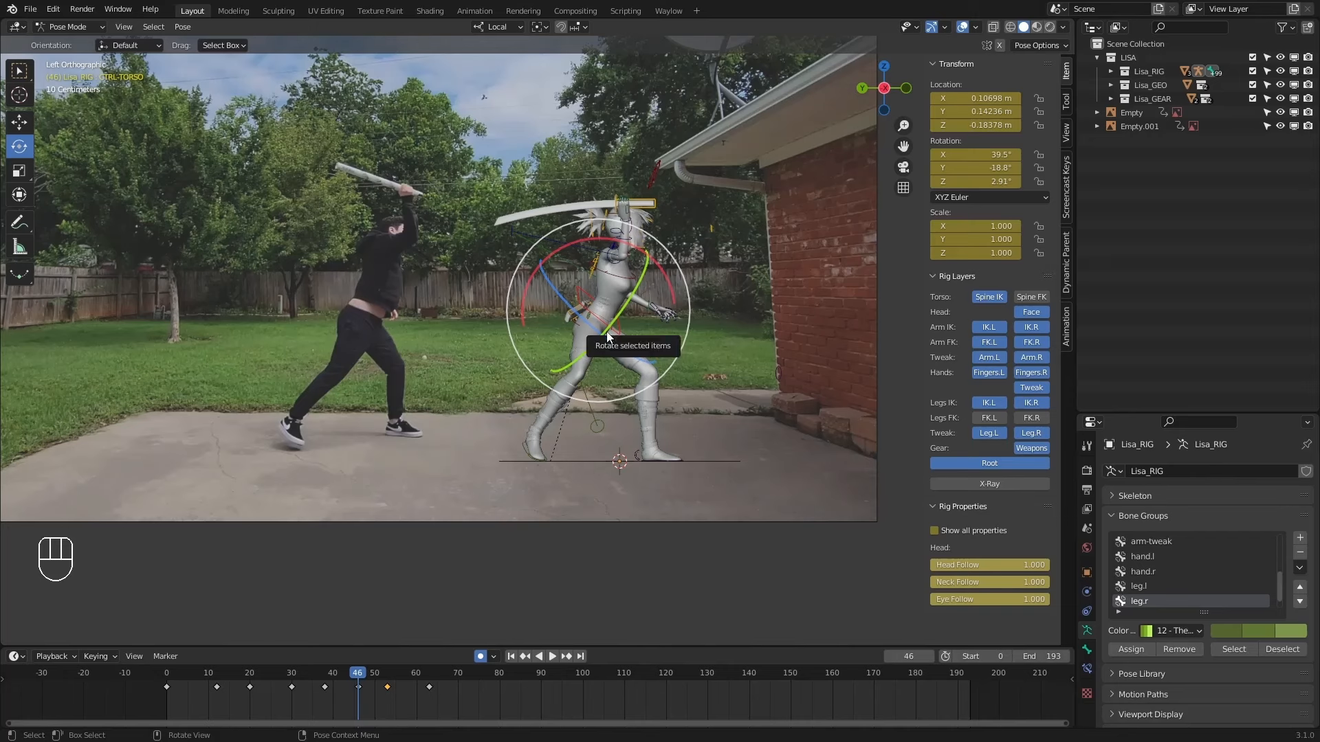
pyautogui.press('space')
pyautogui.click(364, 675)
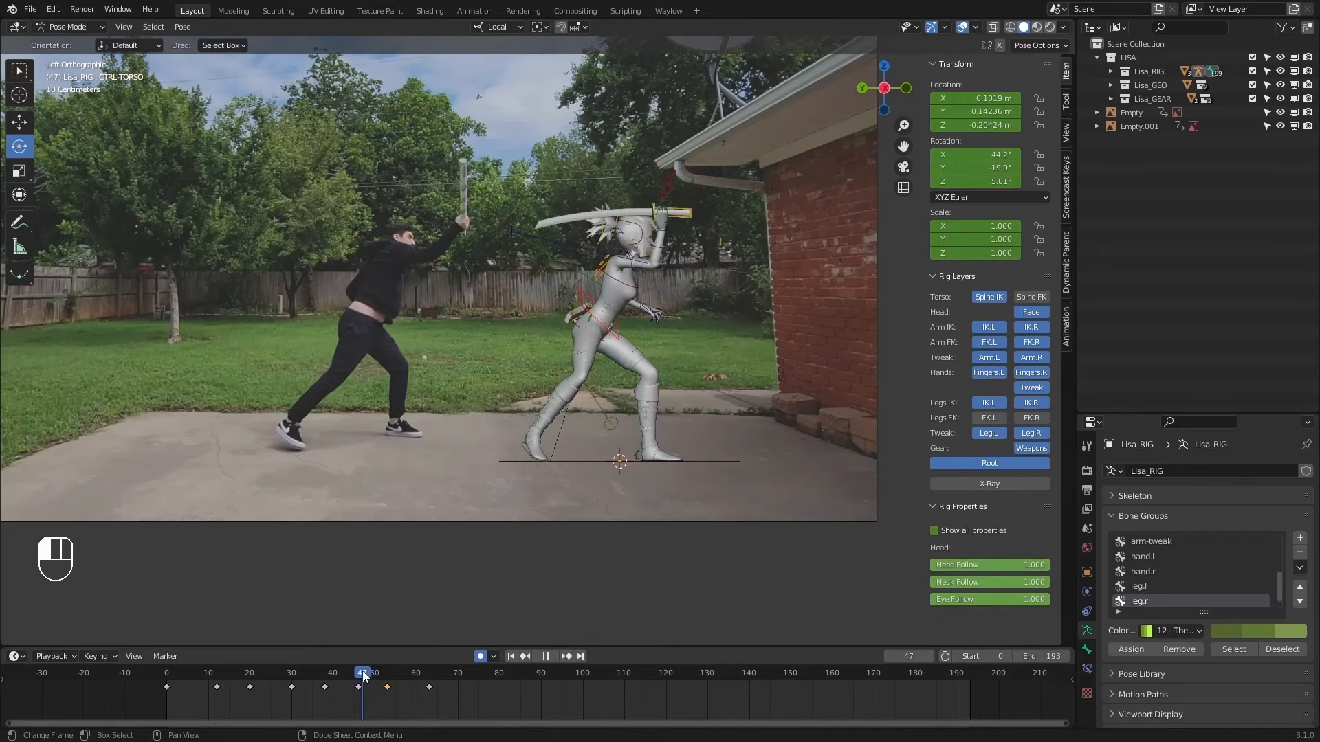
pyautogui.moveTo(363, 672)
pyautogui.mouseDown()
pyautogui.moveTo(378, 672)
pyautogui.moveTo(359, 677)
pyautogui.mouseUp()
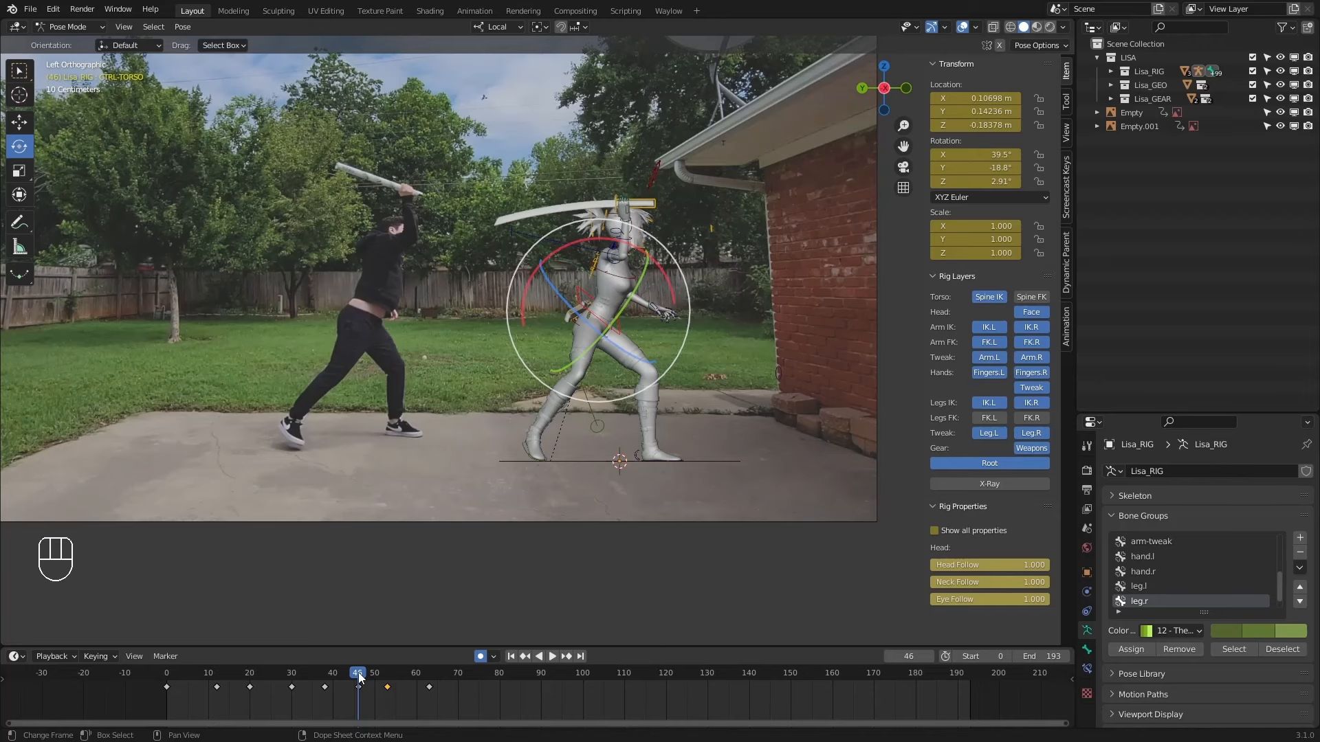
# Step frame by frame between frames 46 and 53 in the left view to compare the sword swing with the video reference.
pyautogui.scroll(2, 537, 406)
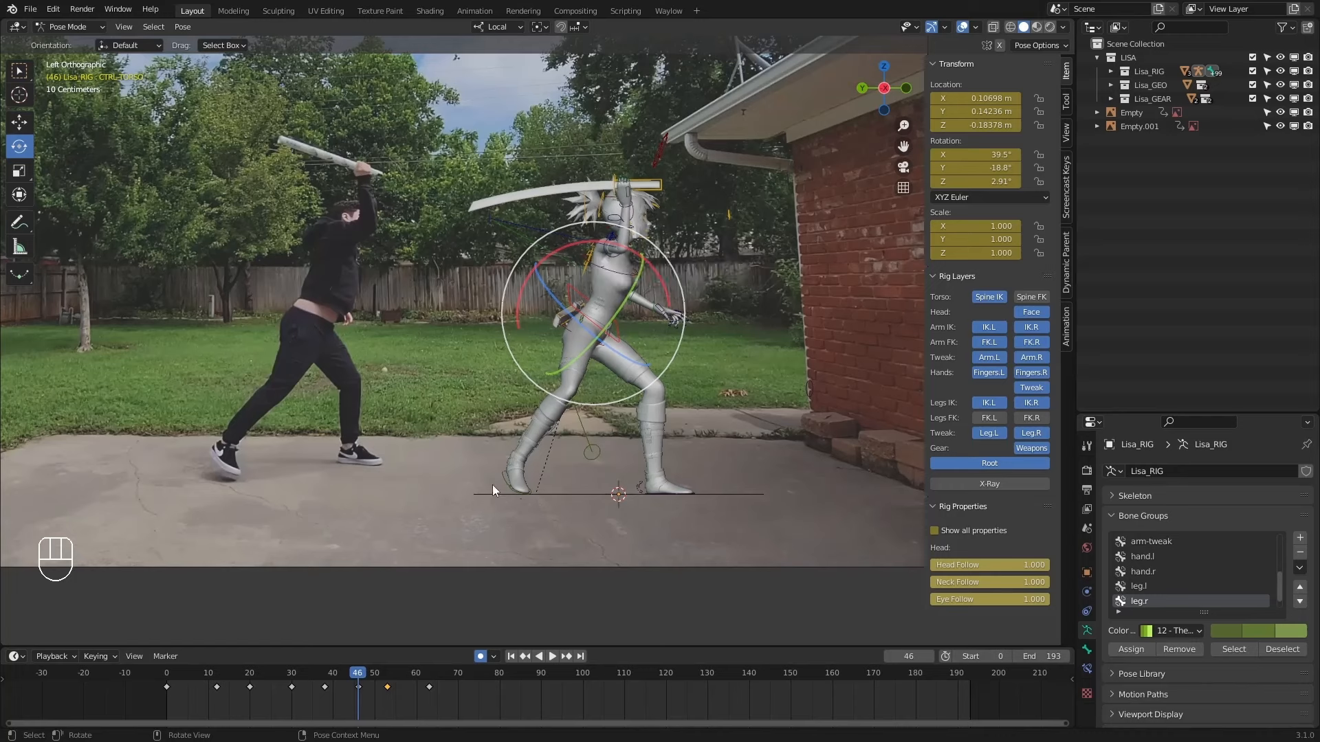
pyautogui.keyDown('alt'); pyautogui.scroll(-4, 493, 481); pyautogui.keyUp('alt')
pyautogui.keyDown('alt'); pyautogui.scroll(-3, 492, 481); pyautogui.keyUp('alt')
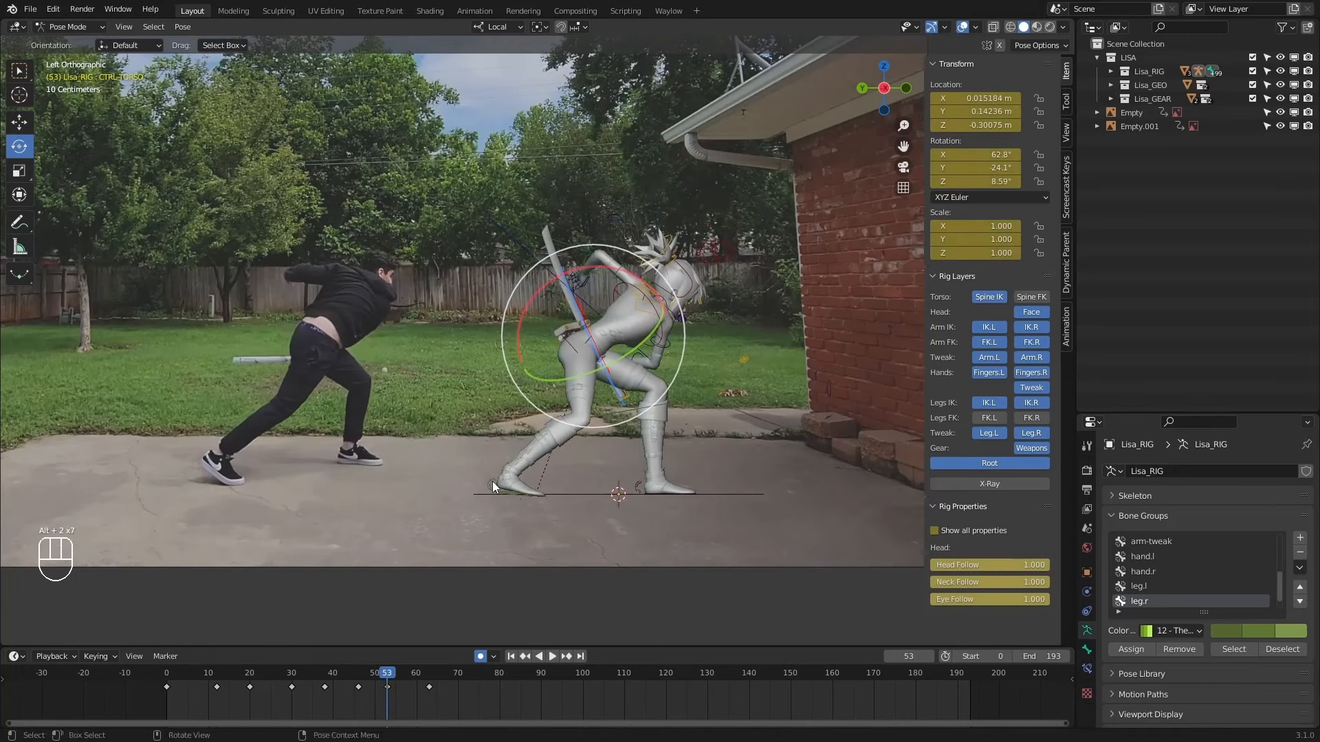
pyautogui.keyDown('alt'); pyautogui.scroll(7, 493, 482); pyautogui.keyUp('alt')
pyautogui.keyDown('alt'); pyautogui.scroll(-3, 479, 257); pyautogui.keyUp('alt')
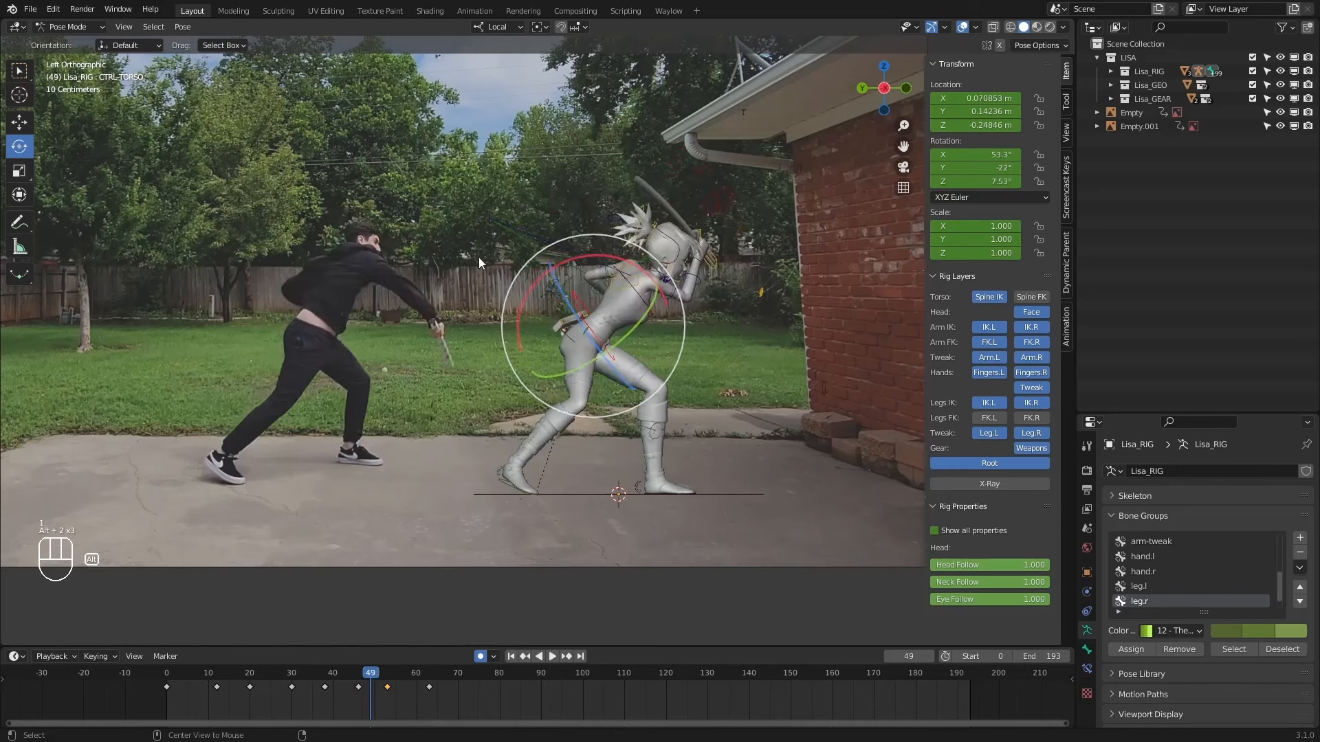
pyautogui.keyDown('alt'); pyautogui.scroll(2, 476, 227); pyautogui.keyUp('alt')
pyautogui.keyDown('alt'); pyautogui.scroll(-1, 447, 240); pyautogui.keyUp('alt')
pyautogui.keyDown('alt'); pyautogui.scroll(1, 423, 265); pyautogui.keyUp('alt')
pyautogui.keyDown('alt'); pyautogui.scroll(-1, 415, 251); pyautogui.keyUp('alt')
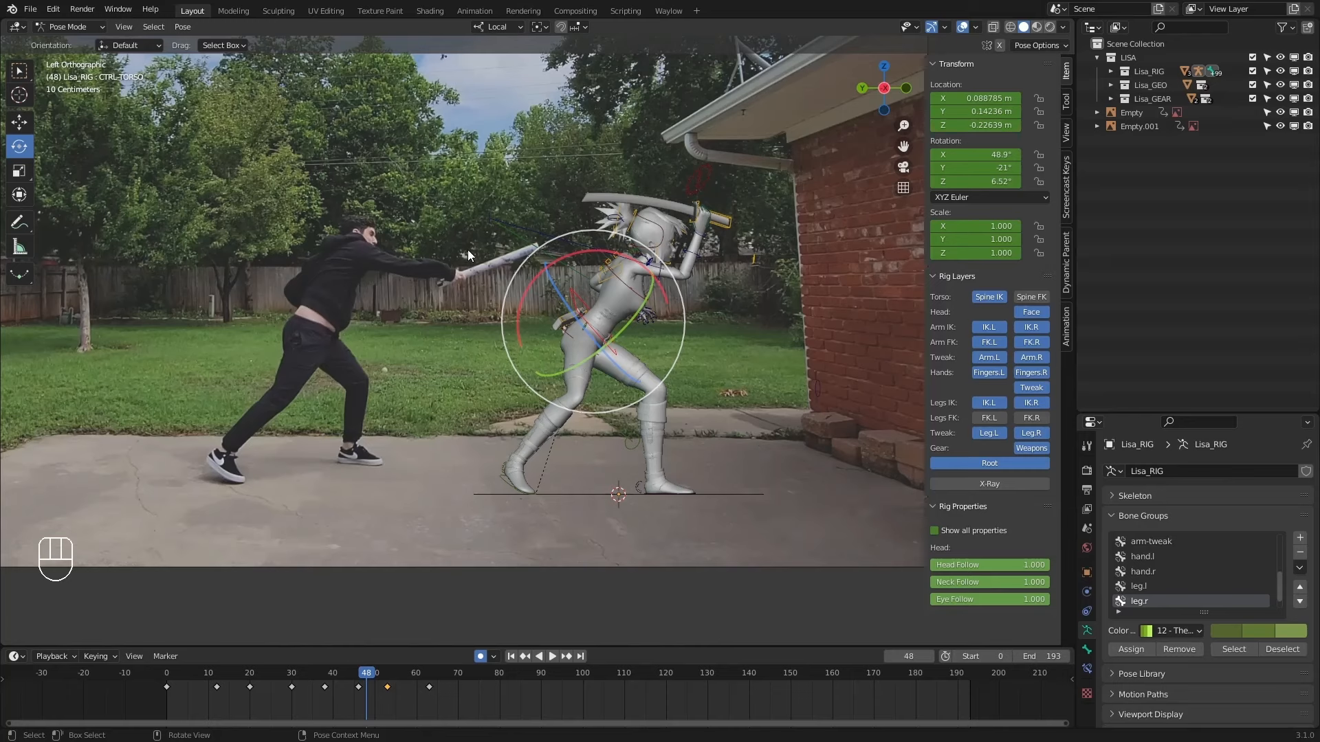
pyautogui.keyDown('alt'); pyautogui.scroll(2, 468, 249); pyautogui.keyUp('alt')
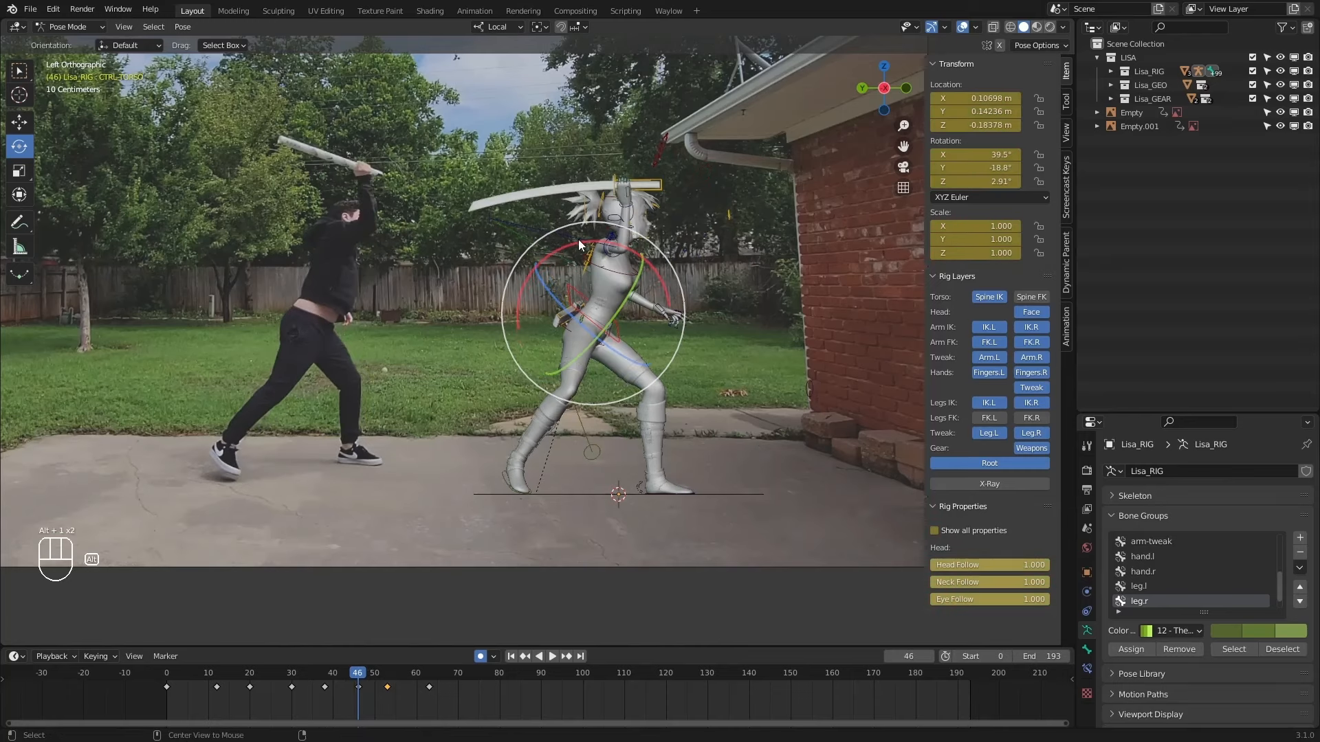
pyautogui.keyDown('alt'); pyautogui.scroll(-1, 583, 226); pyautogui.keyUp('alt')
pyautogui.keyDown('alt'); pyautogui.scroll(1, 583, 226); pyautogui.keyUp('alt')
pyautogui.keyDown('alt'); pyautogui.scroll(-1, 583, 226); pyautogui.keyUp('alt')
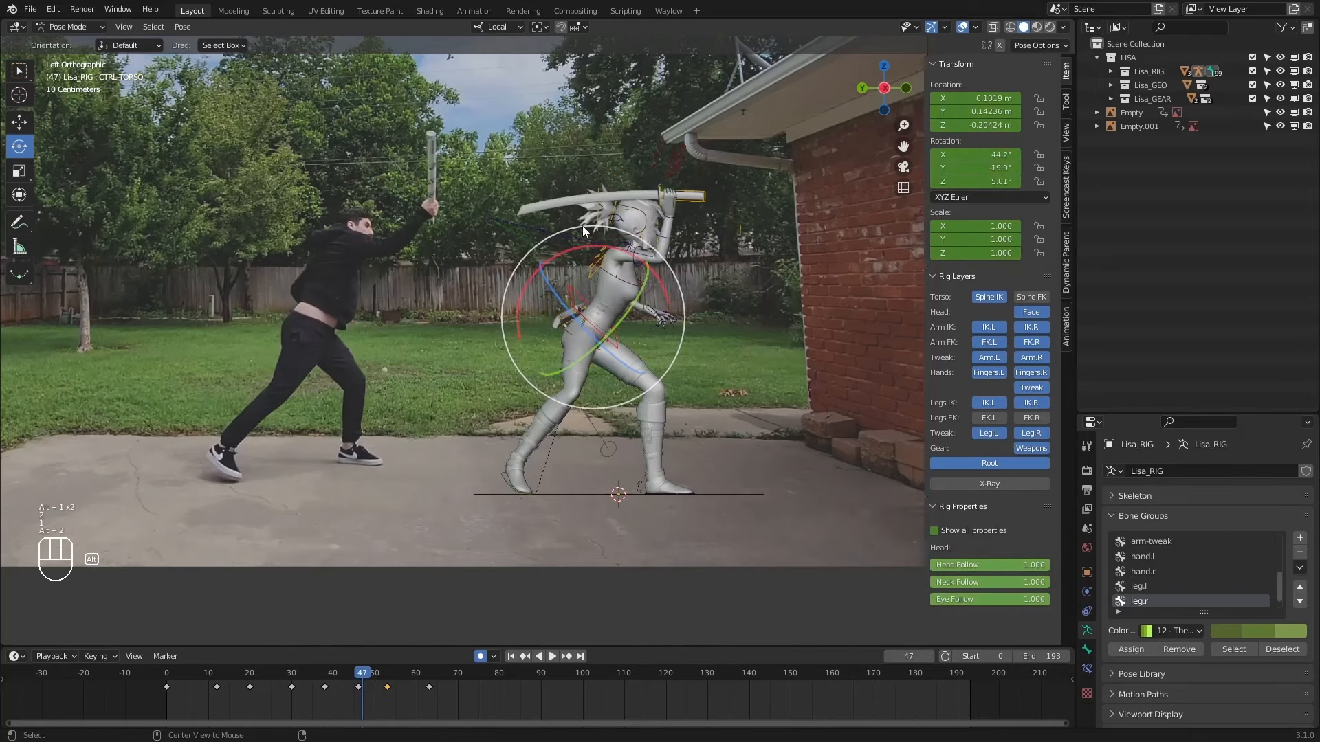
pyautogui.keyDown('alt'); pyautogui.scroll(-3, 583, 226); pyautogui.keyUp('alt')
pyautogui.keyDown('alt'); pyautogui.scroll(5, 583, 225); pyautogui.keyUp('alt')
pyautogui.keyDown('alt'); pyautogui.scroll(-3, 583, 226); pyautogui.keyUp('alt')
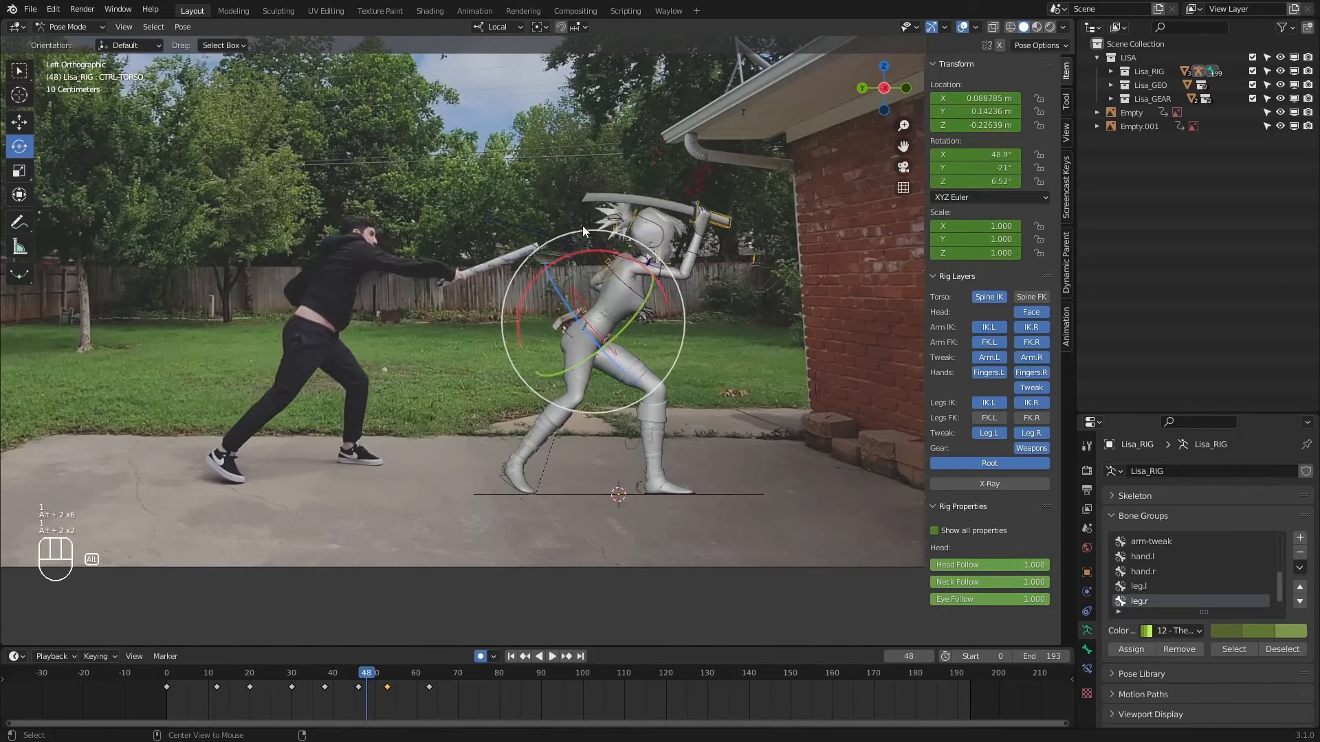
pyautogui.keyDown('alt'); pyautogui.scroll(2, 583, 225); pyautogui.keyUp('alt')
# Key the whole rig's pose at frame 48 as a breakdown of the swing, and compare it with the frame 46 pose.
pyautogui.press('a')
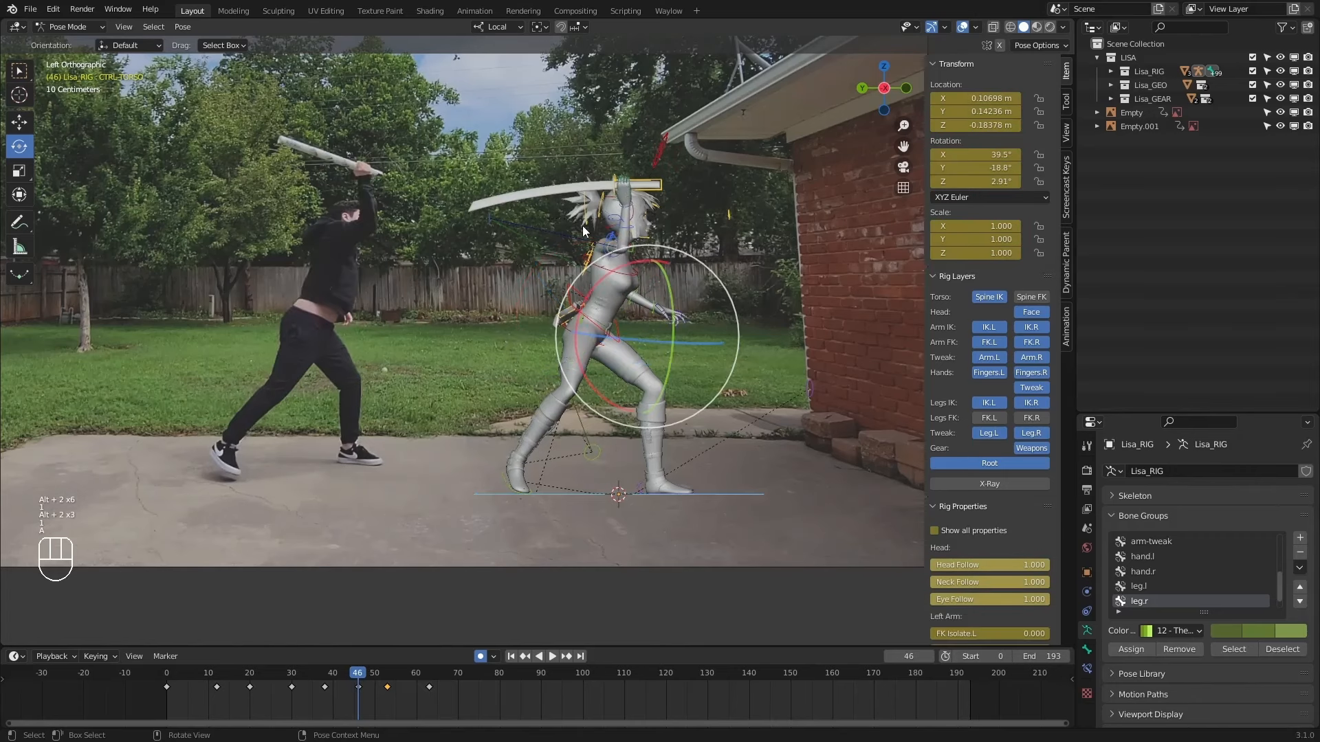
pyautogui.press('a')
pyautogui.keyDown('shift'); pyautogui.moveTo(572, 232); pyautogui.dragTo(572, 237, button='middle'); pyautogui.keyUp('shift')
pyautogui.click(576, 311)
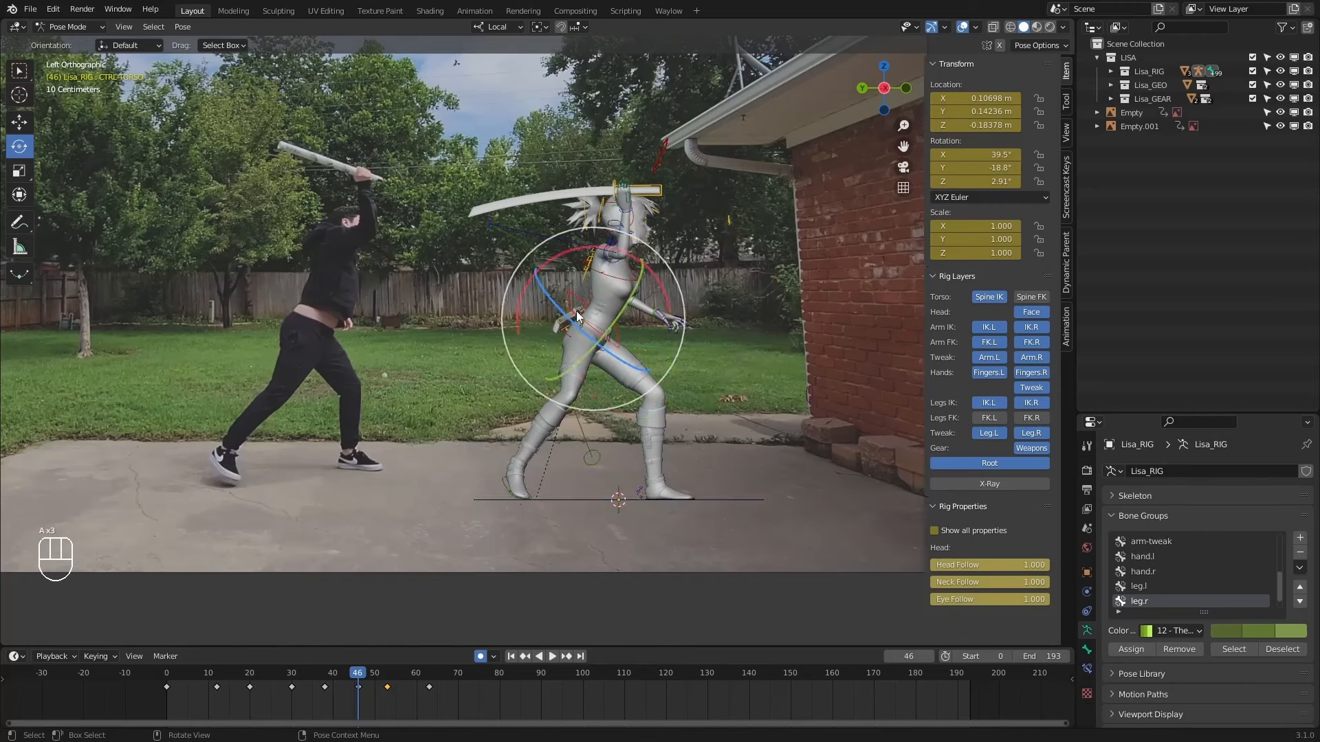
pyautogui.press('a')
pyautogui.press('1')
pyautogui.press('2')
pyautogui.hotkey('alt', '2')
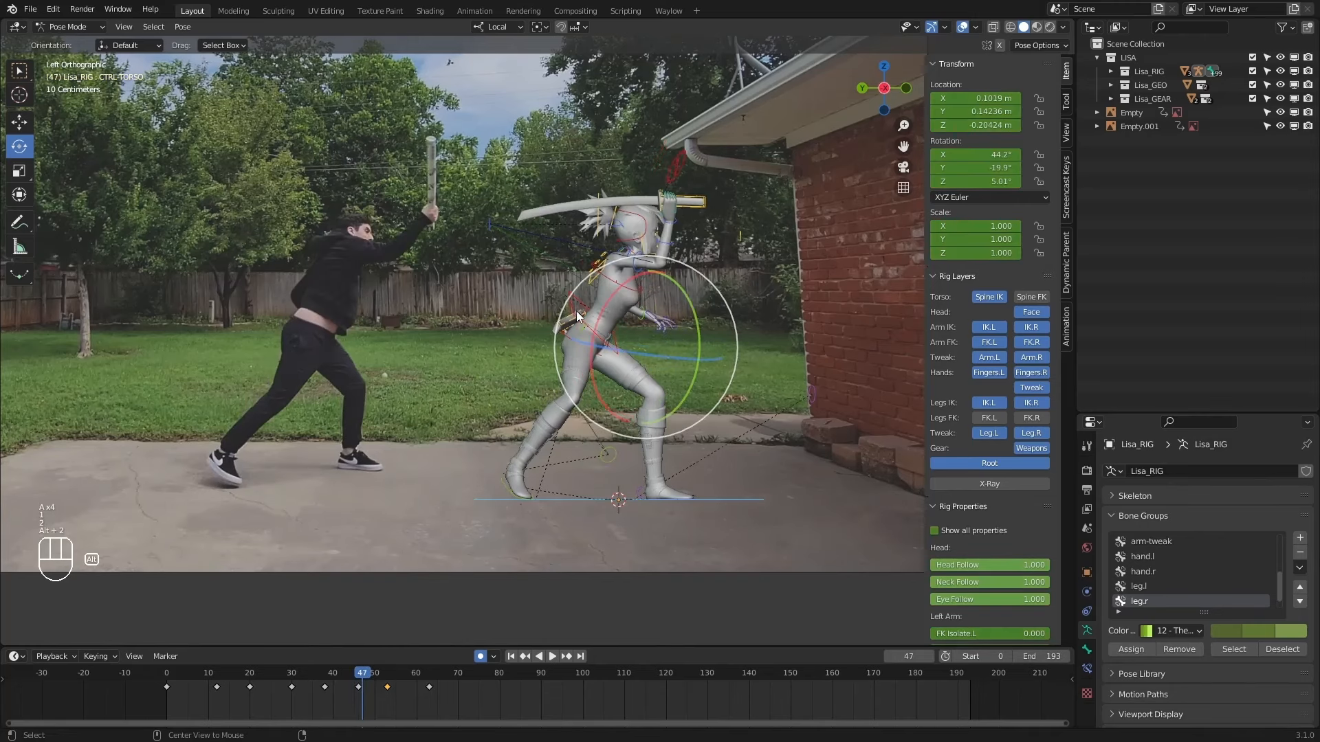
pyautogui.hotkey('alt', '1')
pyautogui.hotkey('alt', '2')
pyautogui.hotkey('alt', '2')
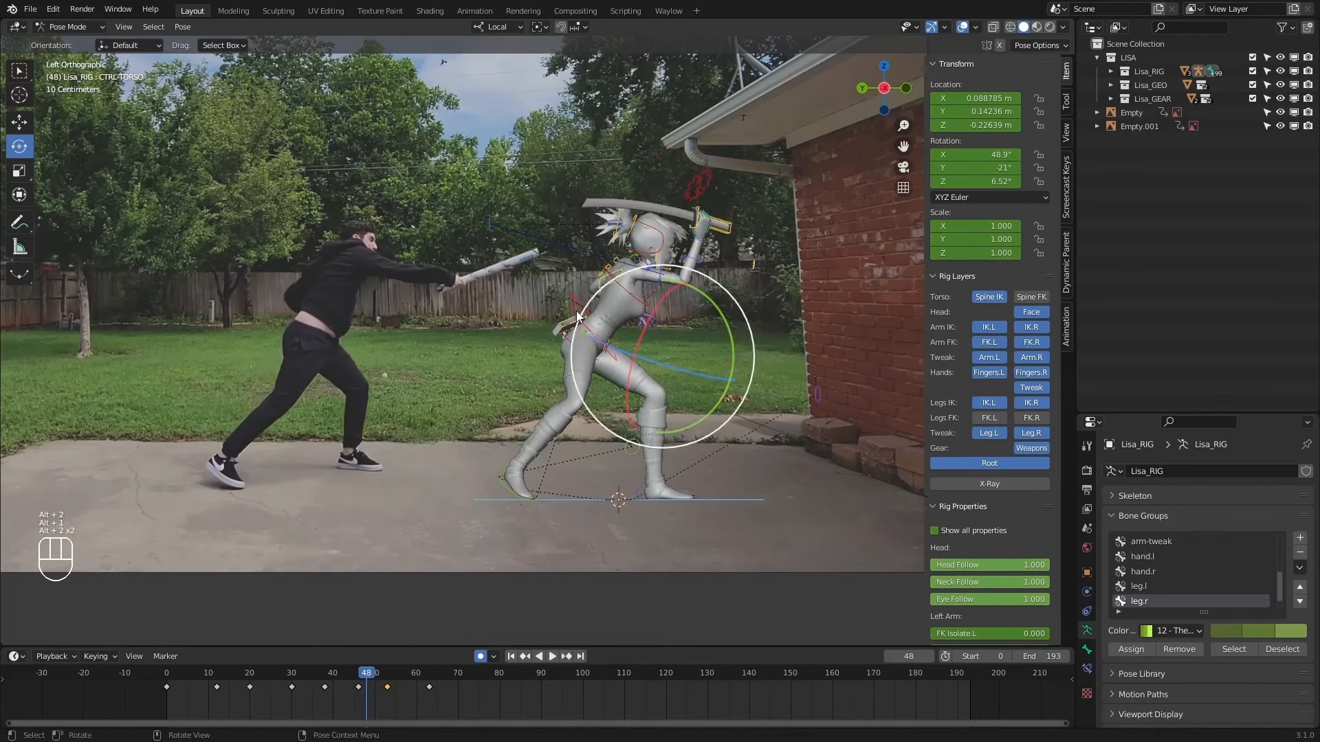
pyautogui.press('i')
pyautogui.hotkey('alt', '1')
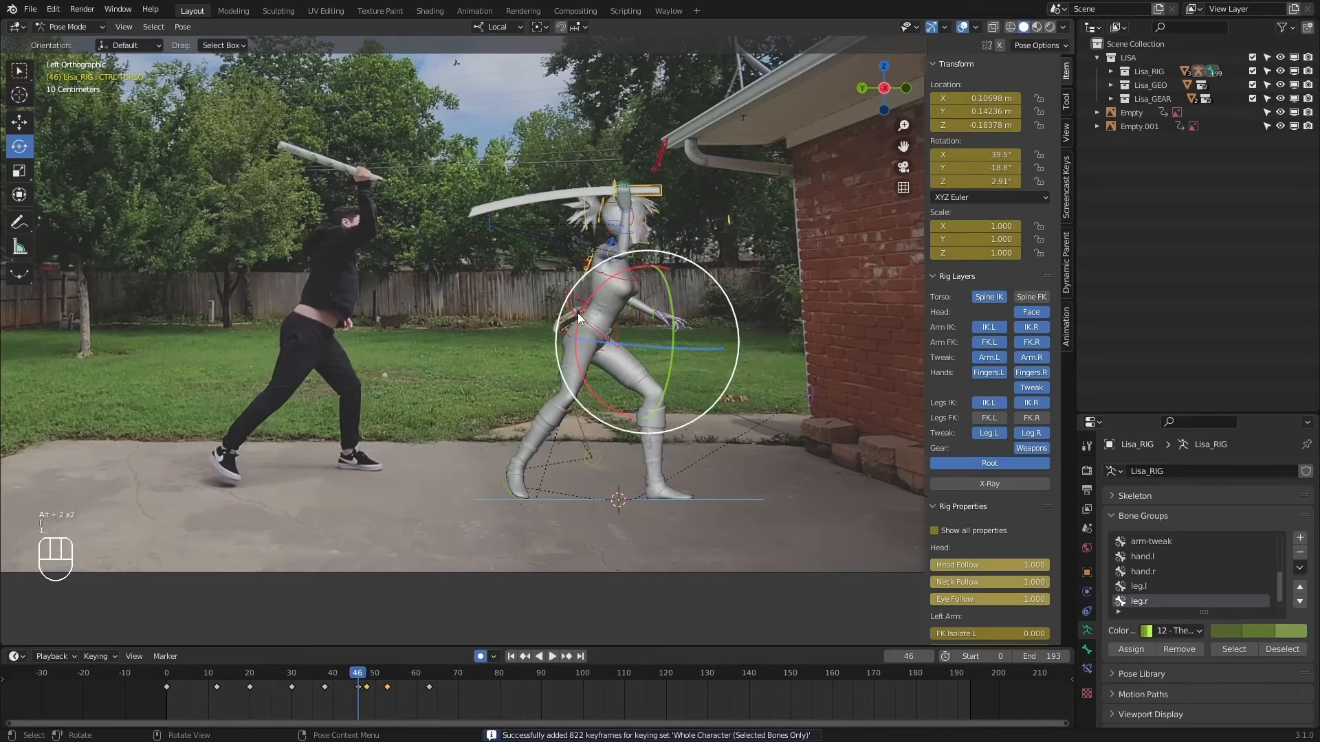
pyautogui.hotkey('alt', '2')
pyautogui.hotkey('alt', '1')
pyautogui.hotkey('alt', '2')
# Rotate the right forearm FK control at frame 48 to straighten the sword arm forward.
pyautogui.click(694, 262)
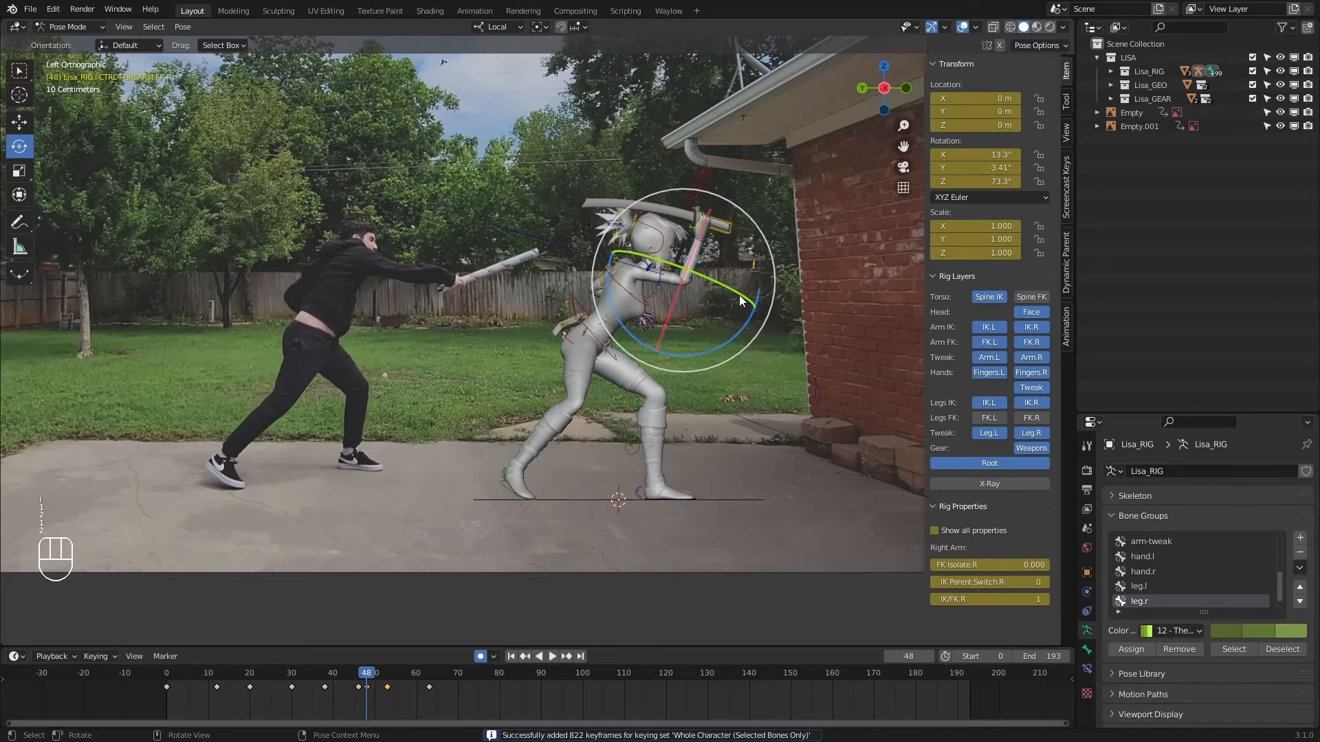
pyautogui.moveTo(744, 323); pyautogui.dragTo(668, 364)
pyautogui.hotkey('alt', '1')
pyautogui.hotkey('alt', '2')
# Rotate the right upper arm FK control at frame 48 to about -15.6°, 43.4°, 77.1° so the arm reaches forward.
pyautogui.click(658, 282)
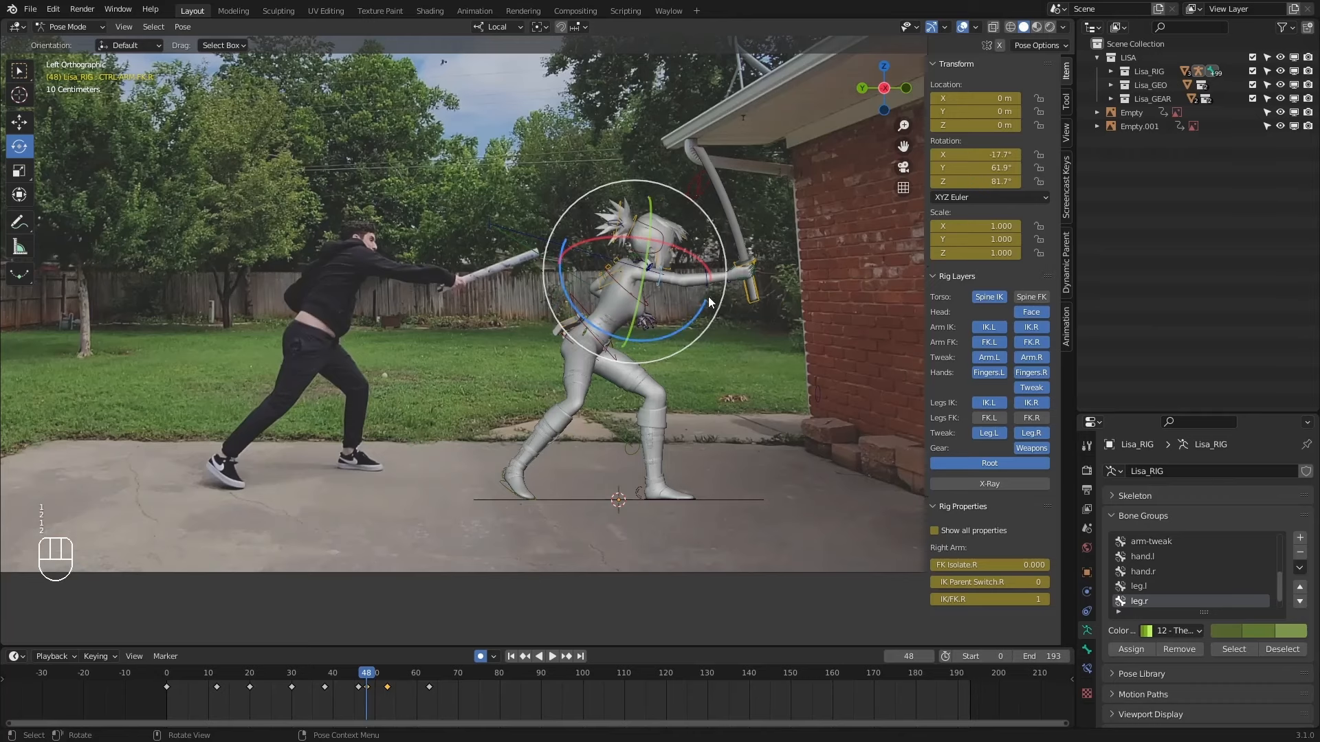
pyautogui.moveTo(722, 307); pyautogui.dragTo(713, 317)
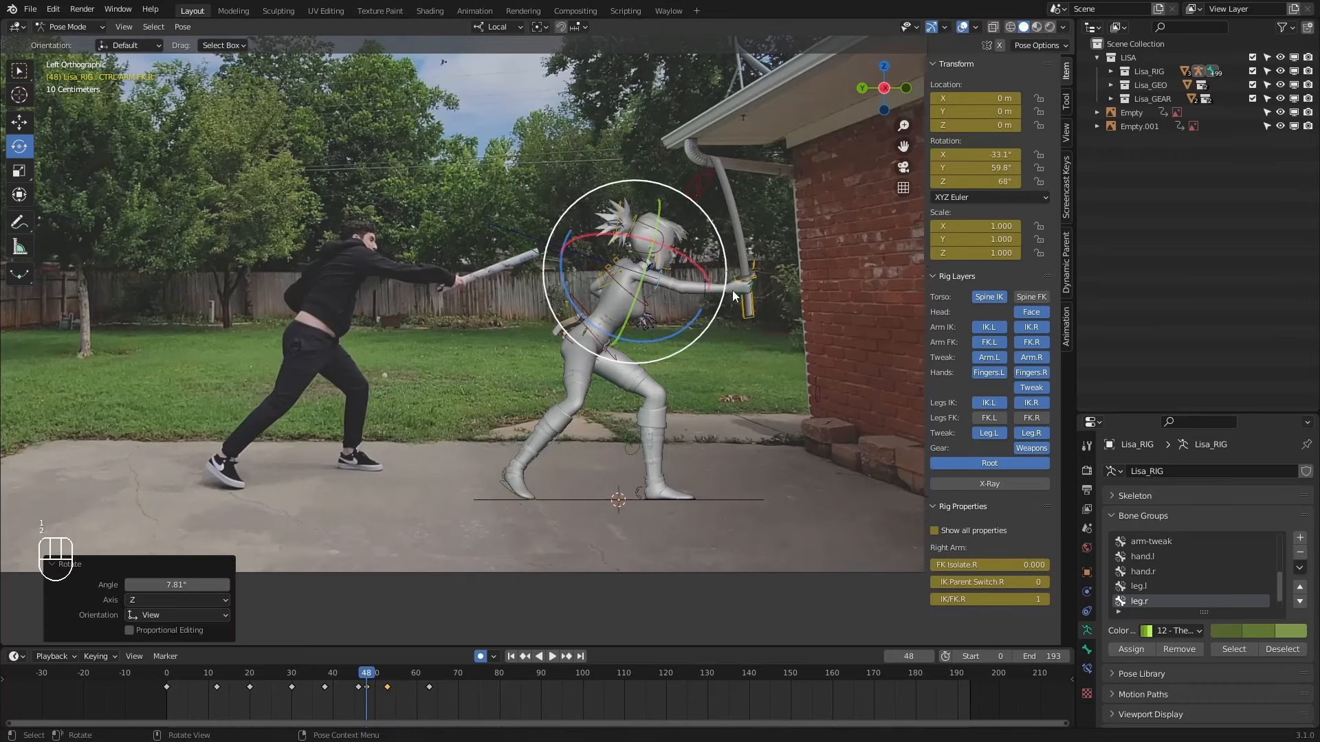
pyautogui.moveTo(713, 316); pyautogui.dragTo(564, 293, button='middle')
pyautogui.moveTo(498, 303); pyautogui.dragTo(502, 298)
pyautogui.moveTo(540, 232); pyautogui.dragTo(548, 252)
pyautogui.press('1')
pyautogui.press('2')
pyautogui.press('2')
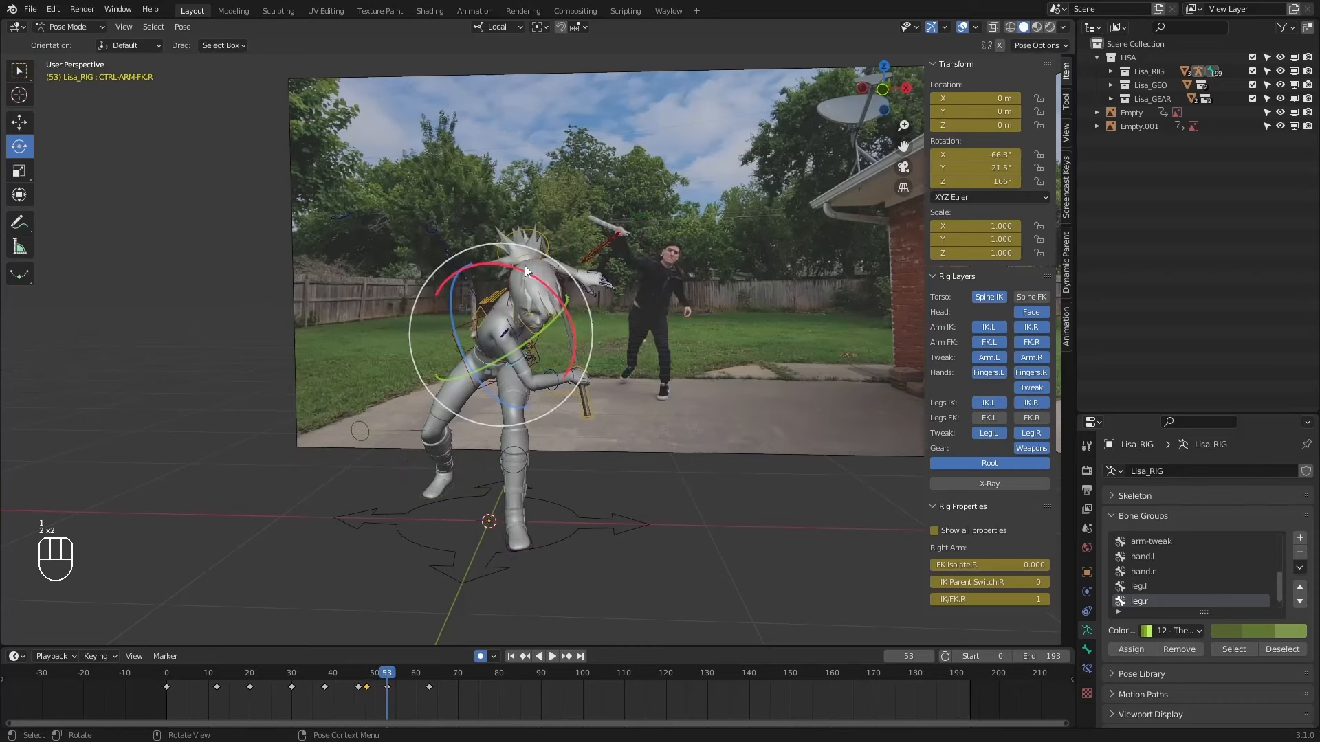
pyautogui.press('1')
pyautogui.moveTo(484, 279); pyautogui.dragTo(497, 279, button='middle')
pyautogui.press('KP_1')
pyautogui.press('1')
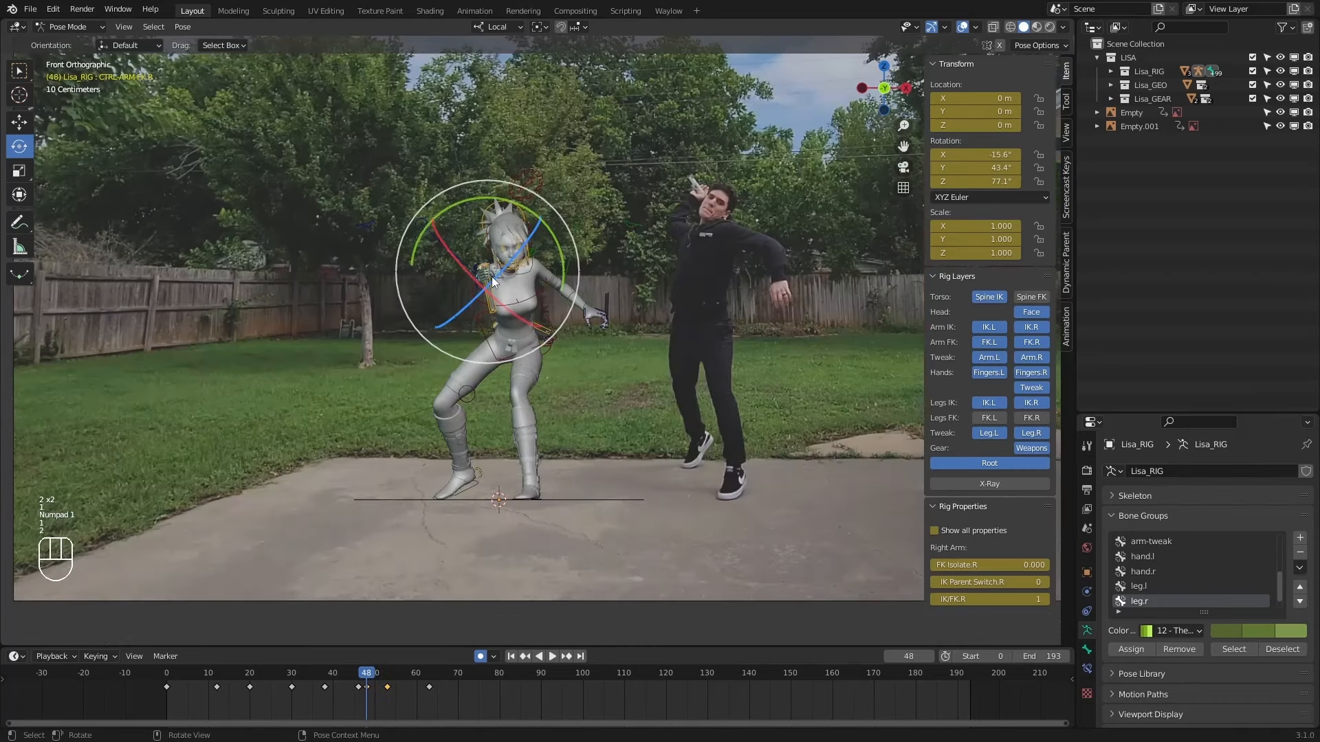
pyautogui.press('2')
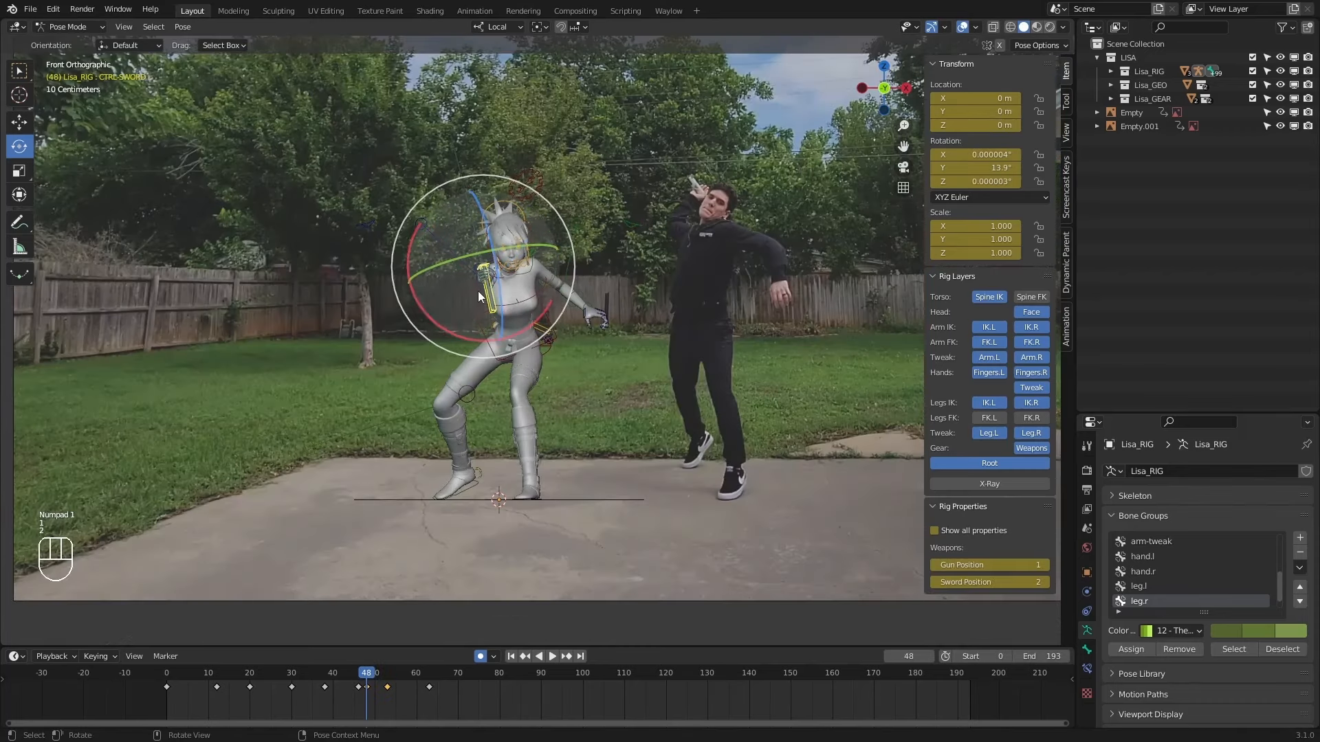
# Rotate the right hand FK control at frame 48 to about -157°, 112°, -187° to angle the sword.
pyautogui.click(477, 291)
pyautogui.moveTo(486, 304); pyautogui.dragTo(562, 303, button='middle')
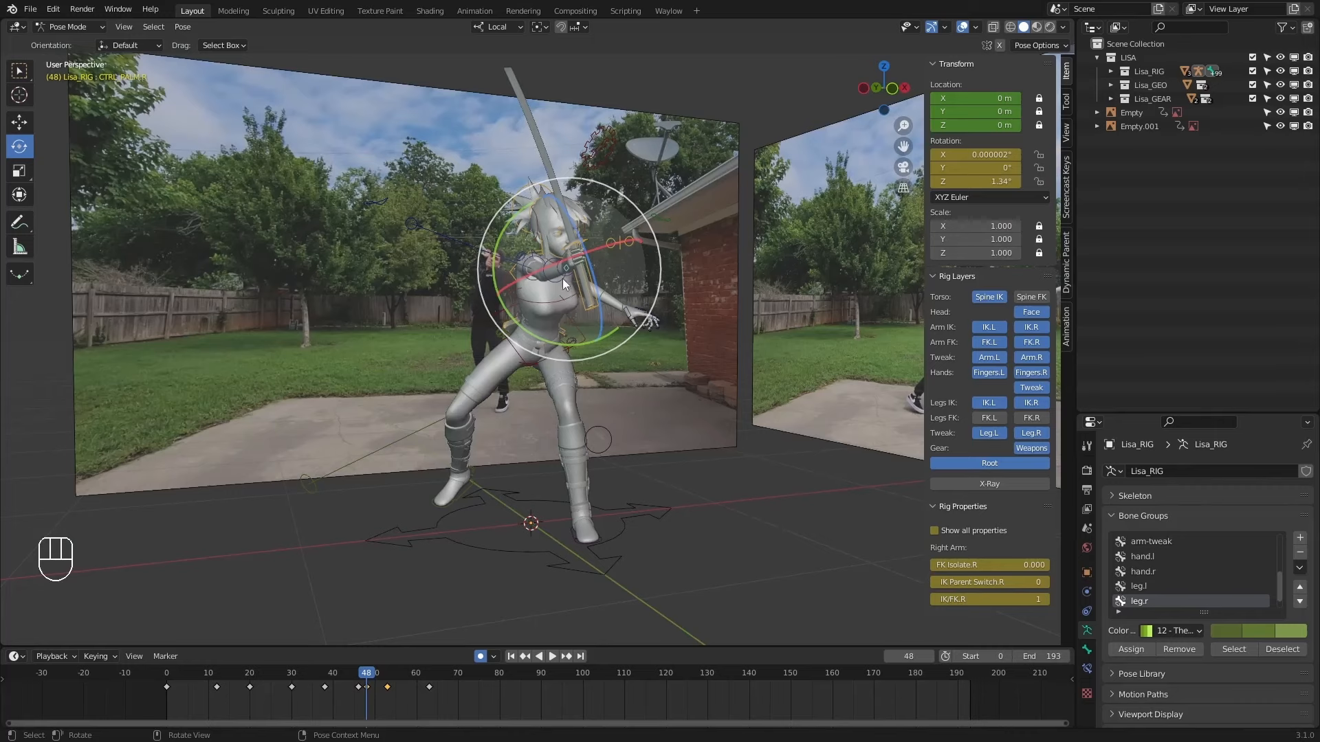
pyautogui.click(567, 278)
pyautogui.moveTo(622, 308); pyautogui.dragTo(612, 316)
pyautogui.moveTo(592, 283); pyautogui.dragTo(519, 270, button='middle')
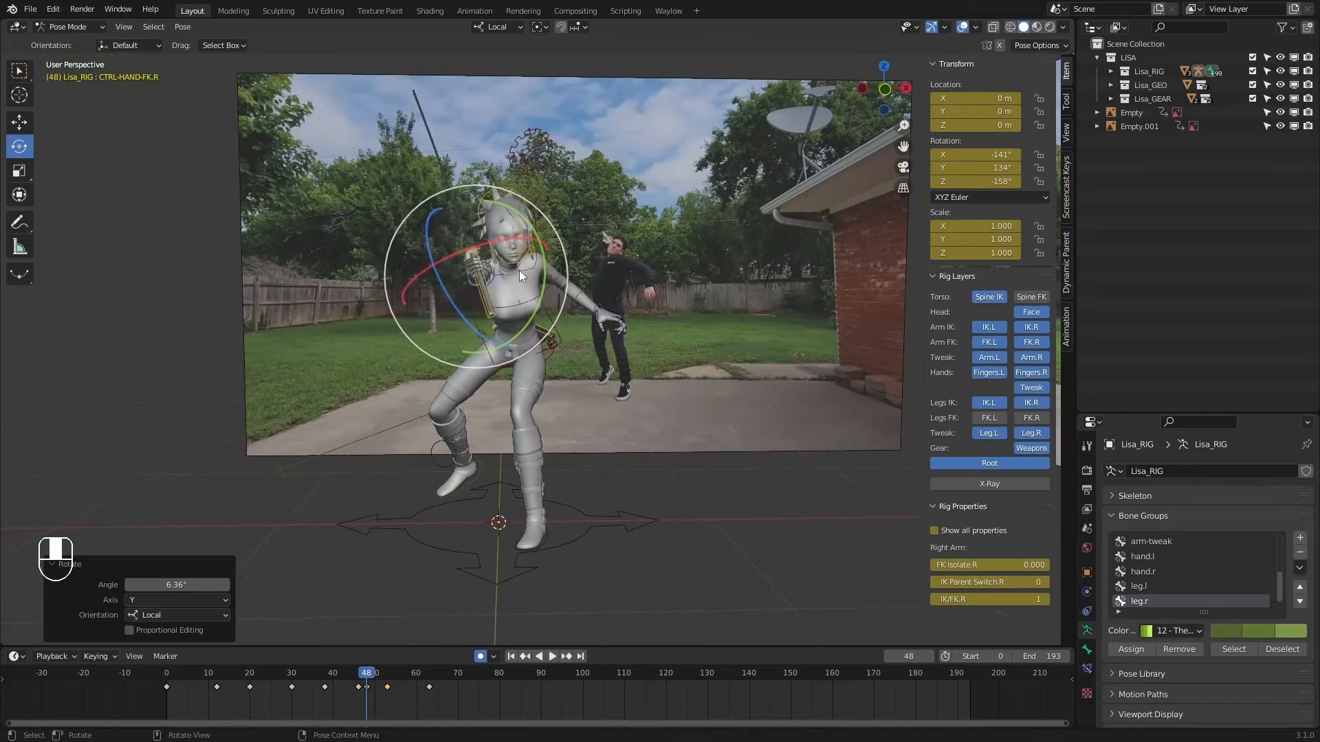
pyautogui.moveTo(514, 240)
pyautogui.mouseDown()
pyautogui.moveTo(491, 243)
pyautogui.moveTo(536, 238)
pyautogui.mouseUp()
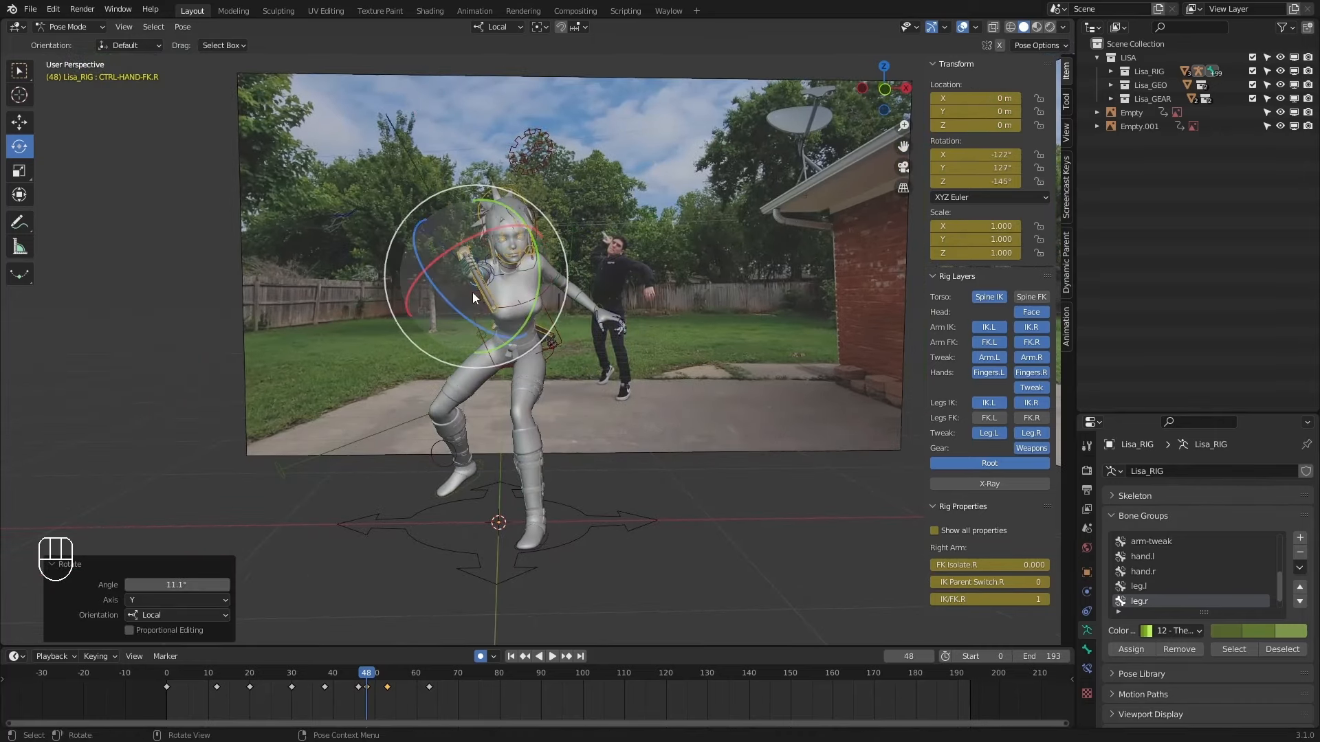
pyautogui.moveTo(473, 292); pyautogui.dragTo(474, 299)
pyautogui.moveTo(475, 299); pyautogui.dragTo(662, 293, button='middle')
pyautogui.moveTo(756, 216); pyautogui.dragTo(777, 222)
pyautogui.press('KP_1')
# Rotate the right hand further in the left view at frame 48 so the sword blade tilts forward like the reference.
pyautogui.press('ctrl+KP_3')
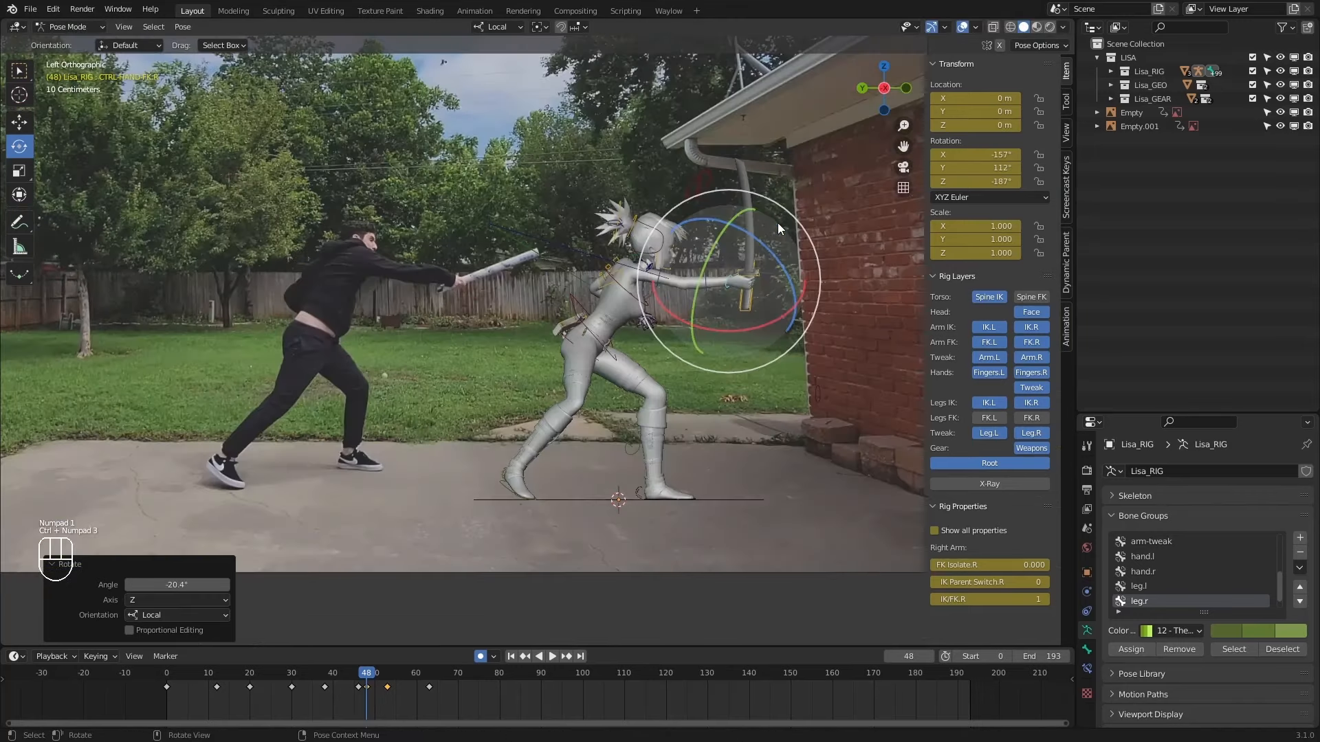
pyautogui.press('1')
pyautogui.press('2')
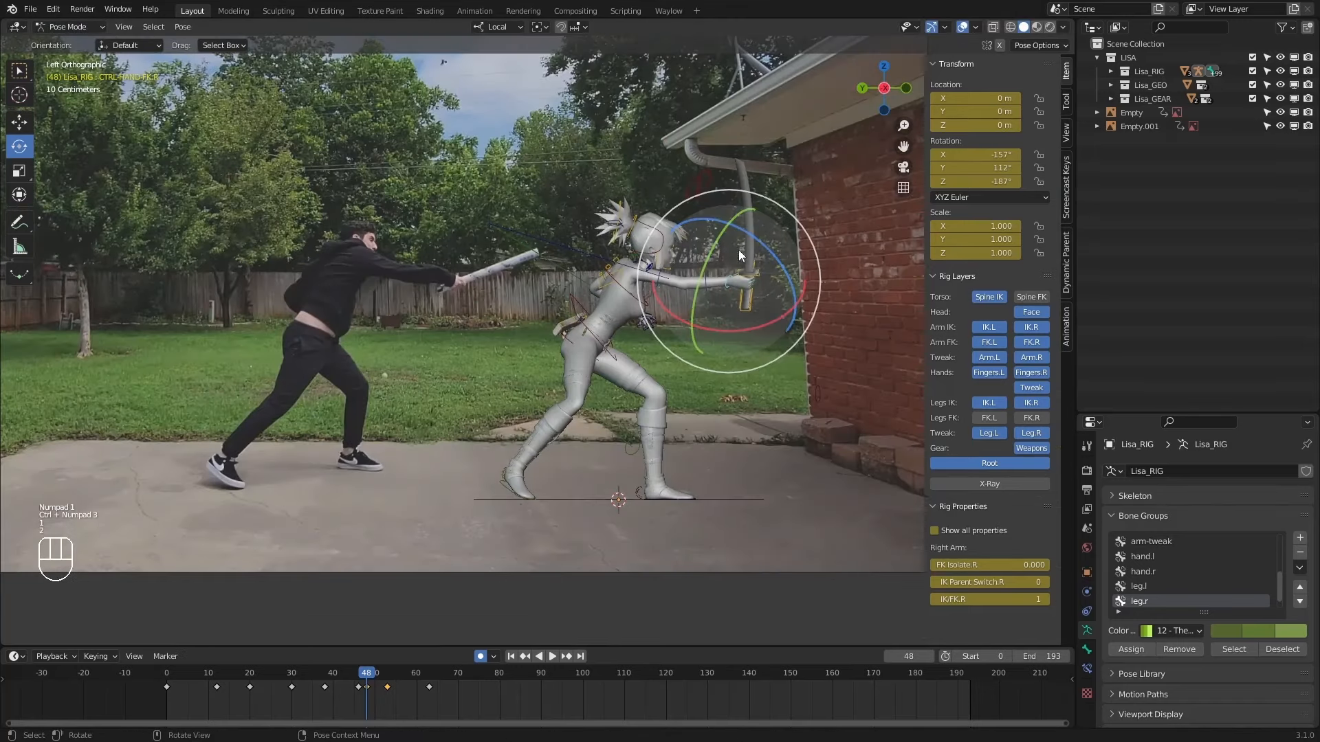
pyautogui.moveTo(744, 295); pyautogui.dragTo(768, 286)
pyautogui.moveTo(756, 219); pyautogui.dragTo(766, 220)
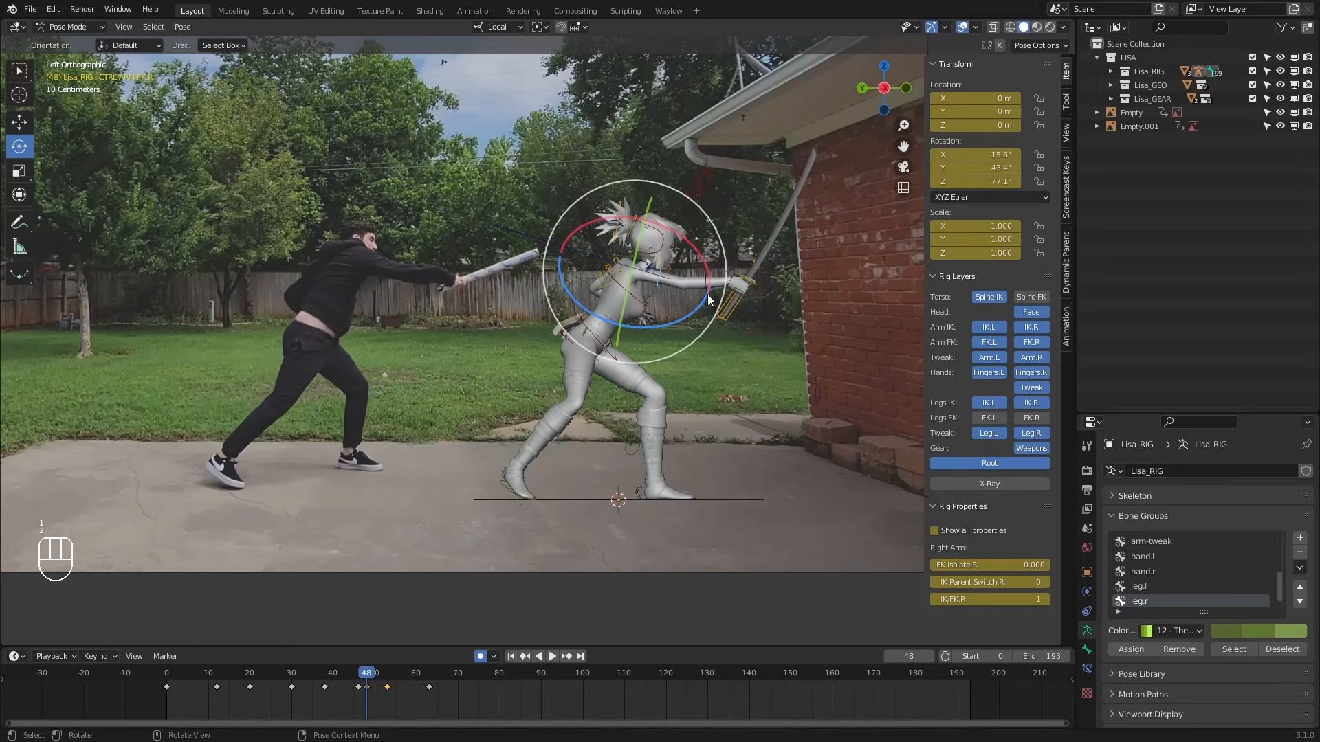
# Flip between the frame 48 pose and its neighbouring key poses to check the right arm against the reference.
pyautogui.click(707, 290)
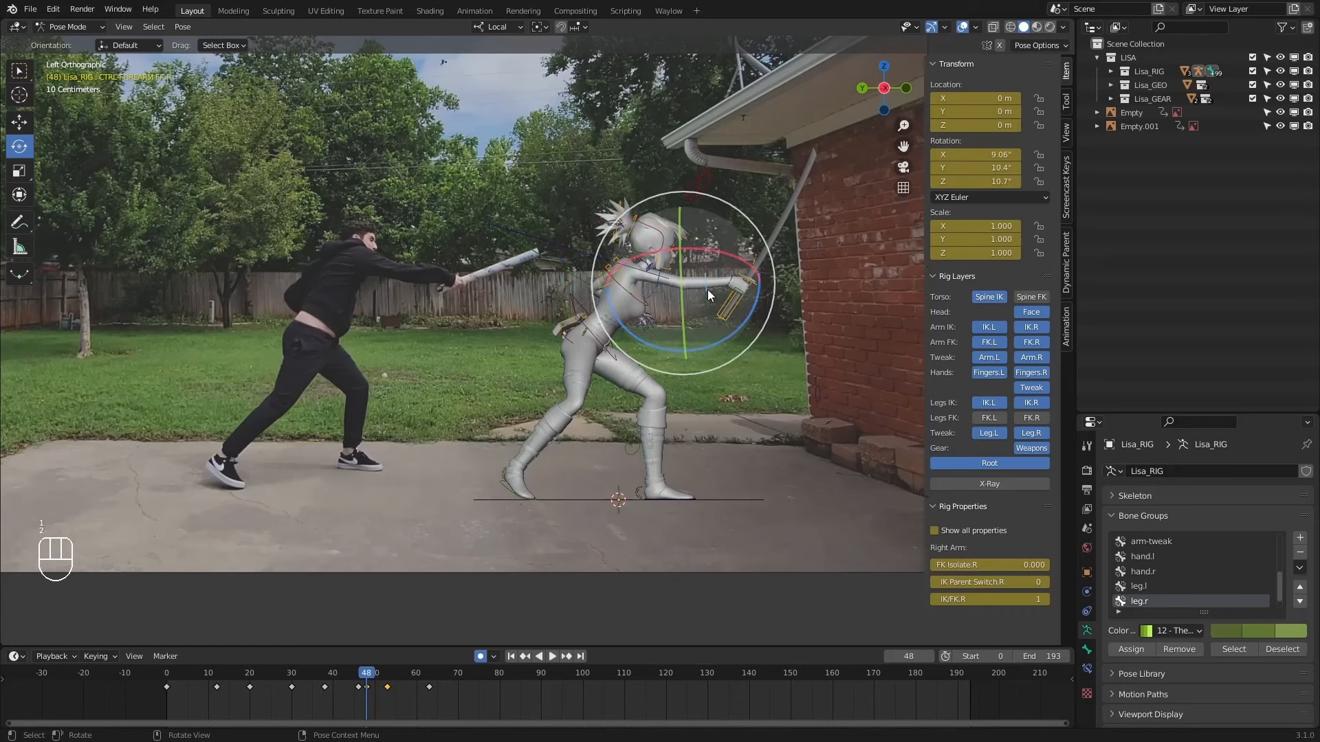
pyautogui.click(658, 282)
pyautogui.press('2')
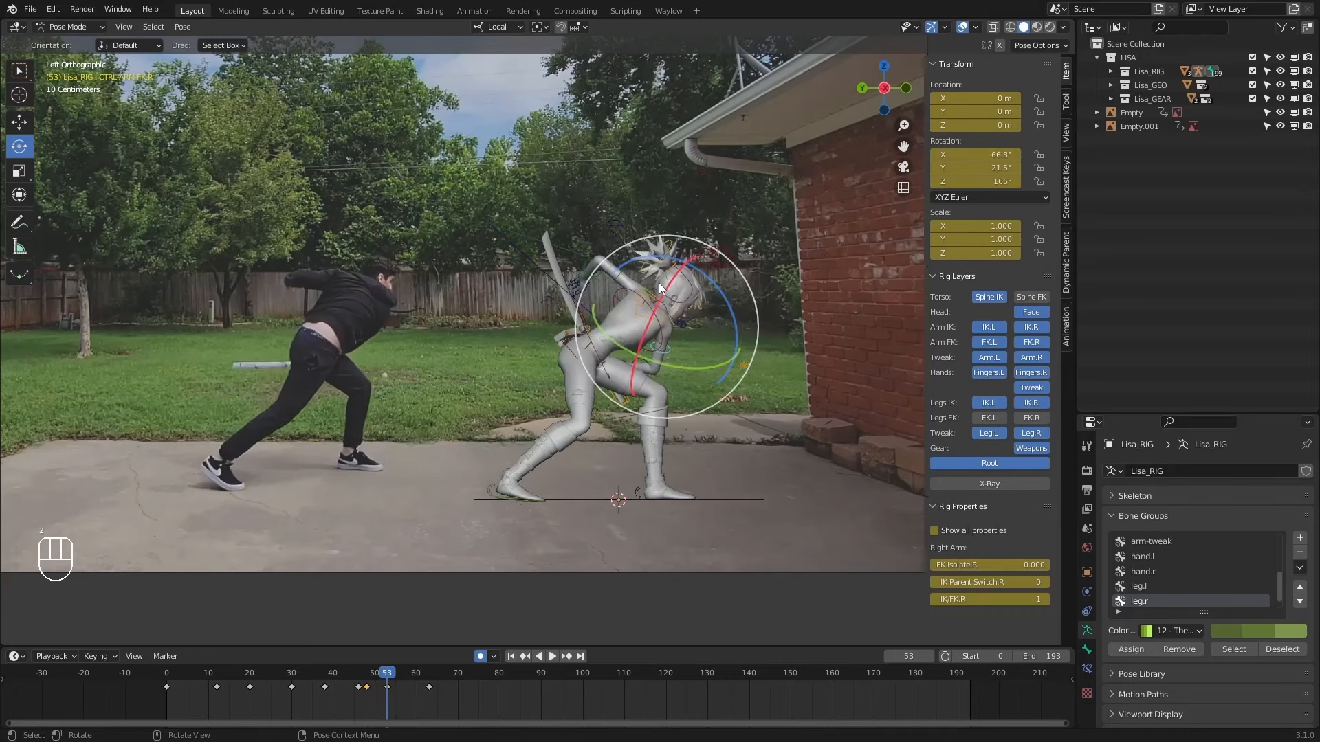
pyautogui.press('1')
pyautogui.press('1')
pyautogui.press('2')
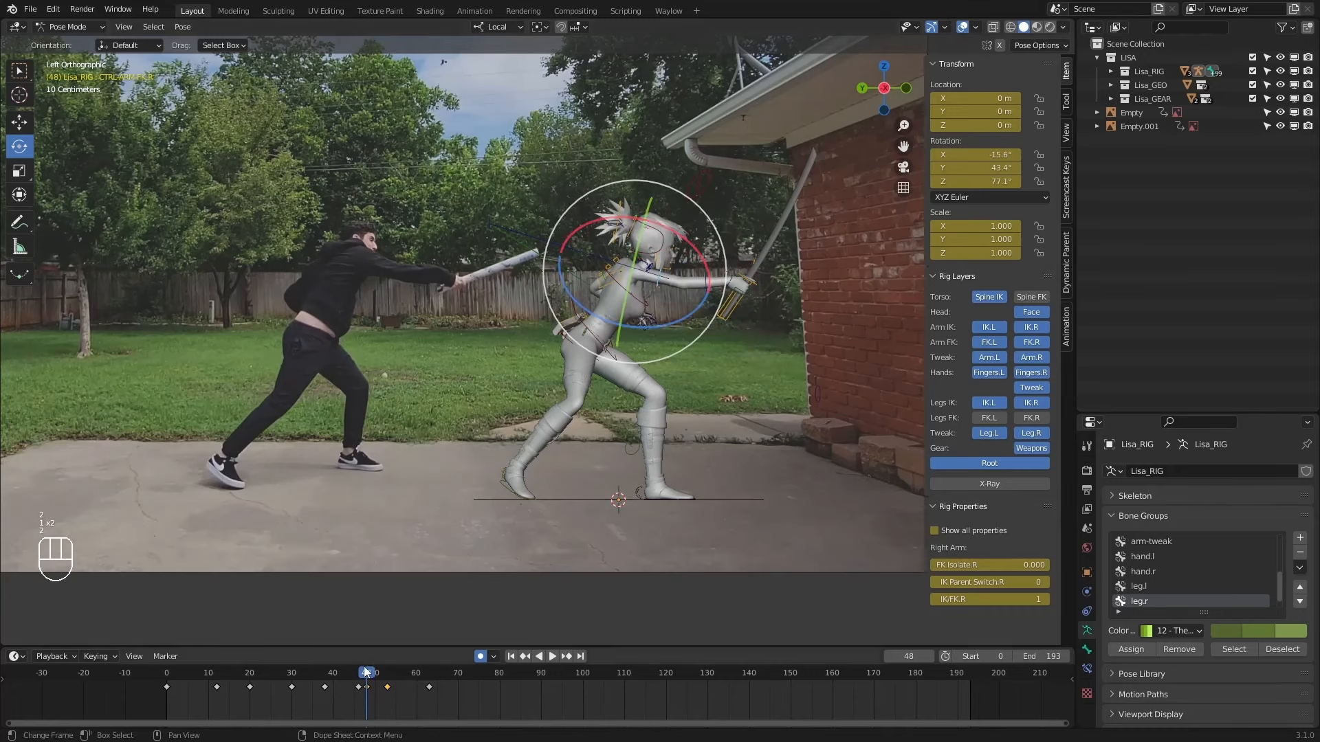
pyautogui.moveTo(367, 675)
pyautogui.mouseDown()
pyautogui.moveTo(392, 675)
pyautogui.moveTo(353, 675)
pyautogui.moveTo(385, 683)
pyautogui.moveTo(366, 688)
pyautogui.mouseUp()
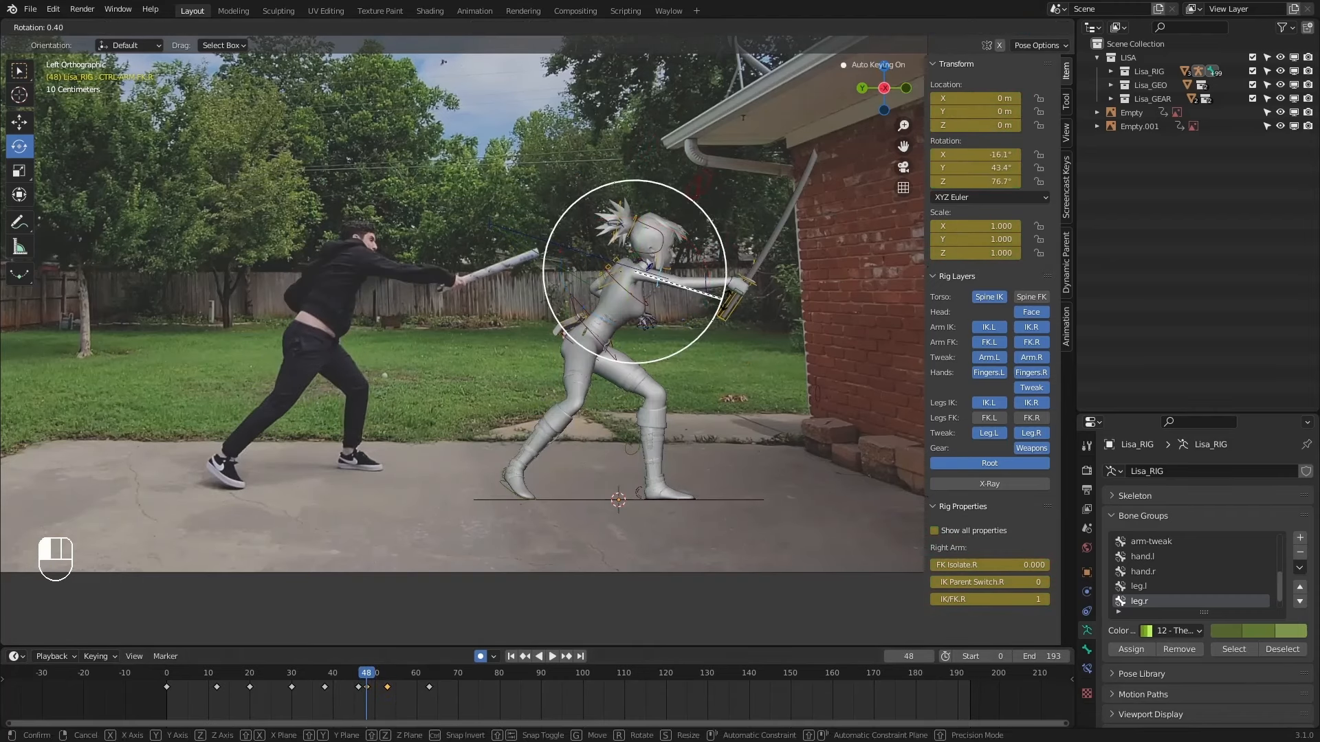
# Rotate the right shoulder control at frame 48 to about 33.2°, 47.7°, 37.9° to push the sword arm farther forward.
pyautogui.click(640, 267)
pyautogui.moveTo(640, 266); pyautogui.dragTo(472, 375, button='middle')
pyautogui.click(648, 301)
pyautogui.scroll(3, 679, 300)
pyautogui.moveTo(471, 372); pyautogui.dragTo(500, 374)
pyautogui.moveTo(500, 374); pyautogui.dragTo(723, 282, button='middle')
pyautogui.moveTo(713, 331); pyautogui.dragTo(770, 278)
pyautogui.moveTo(723, 328); pyautogui.dragTo(752, 318, button='middle')
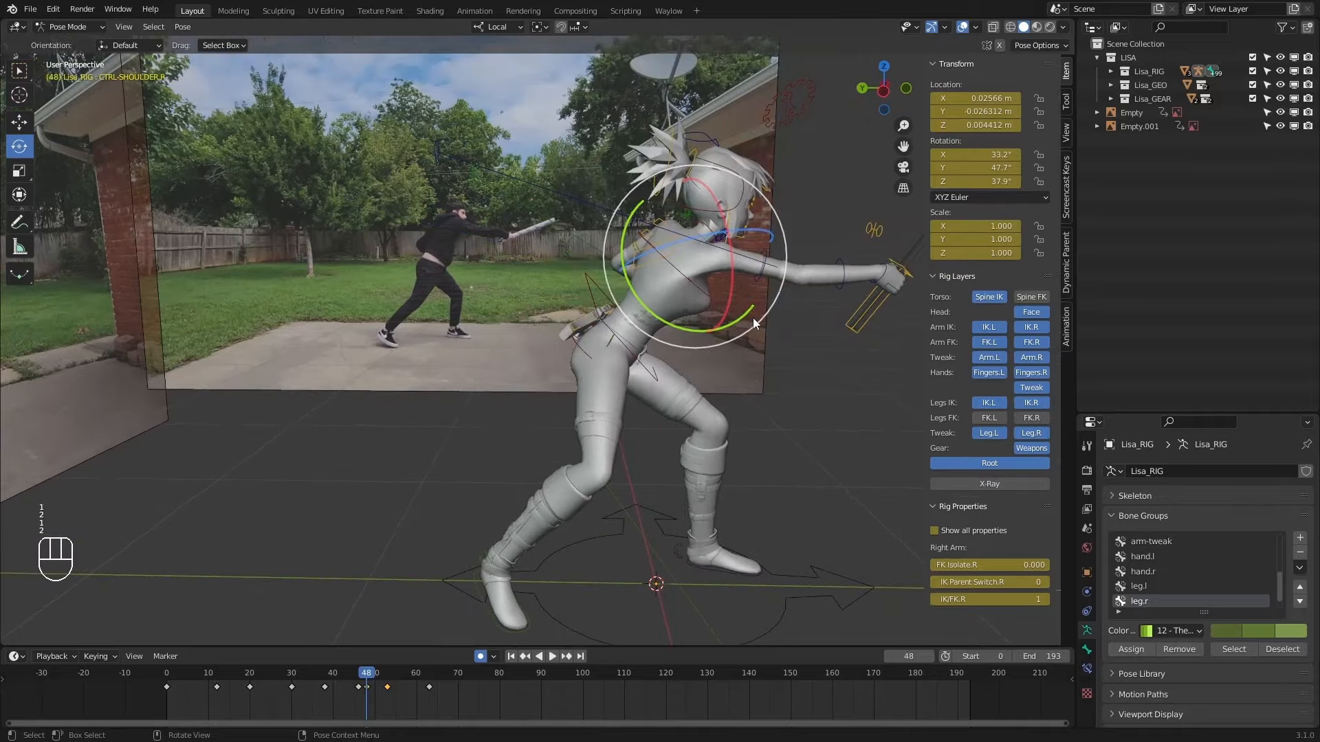
pyautogui.press('1')
pyautogui.press('2')
# Review the swing through the key poses around frame 48 in the left view against the video reference.
pyautogui.press('KP_1')
pyautogui.press('KP_3')
pyautogui.press('ctrl+KP_3')
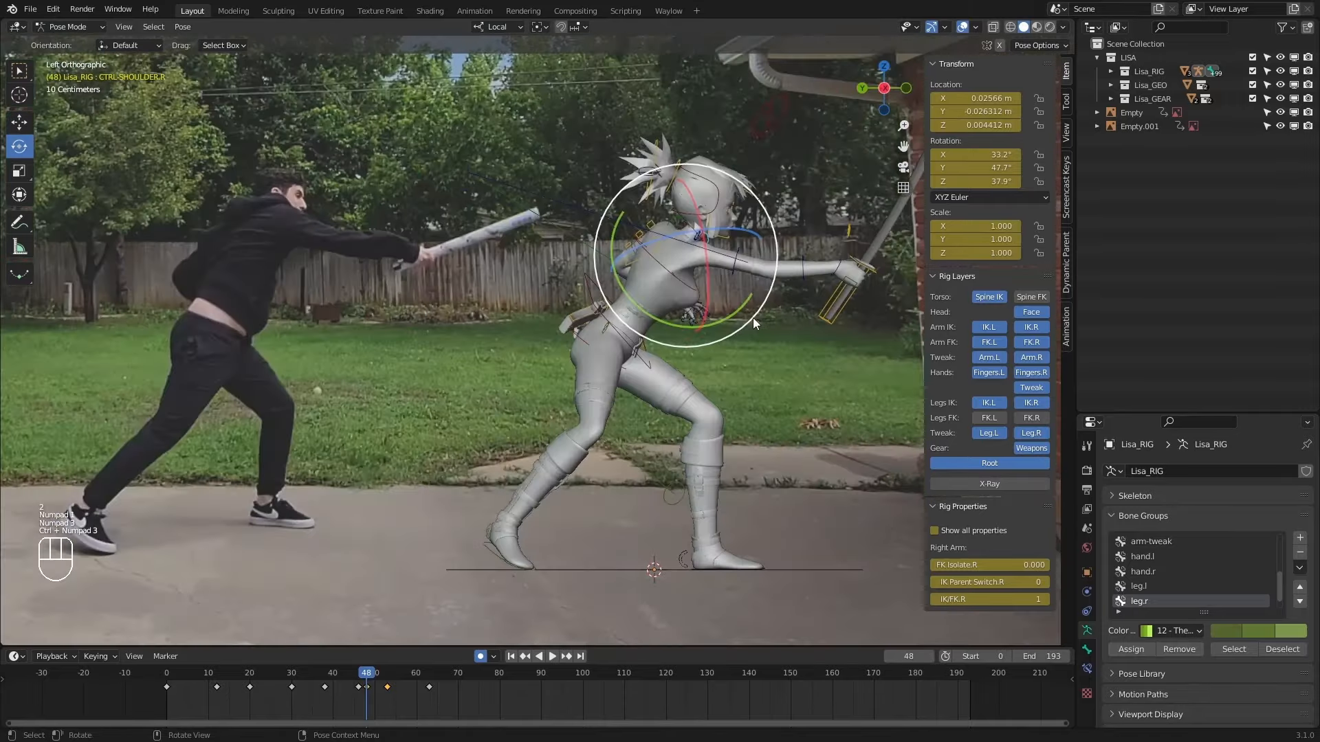
pyautogui.press('1')
pyautogui.press('2')
pyautogui.press('2')
pyautogui.press('1')
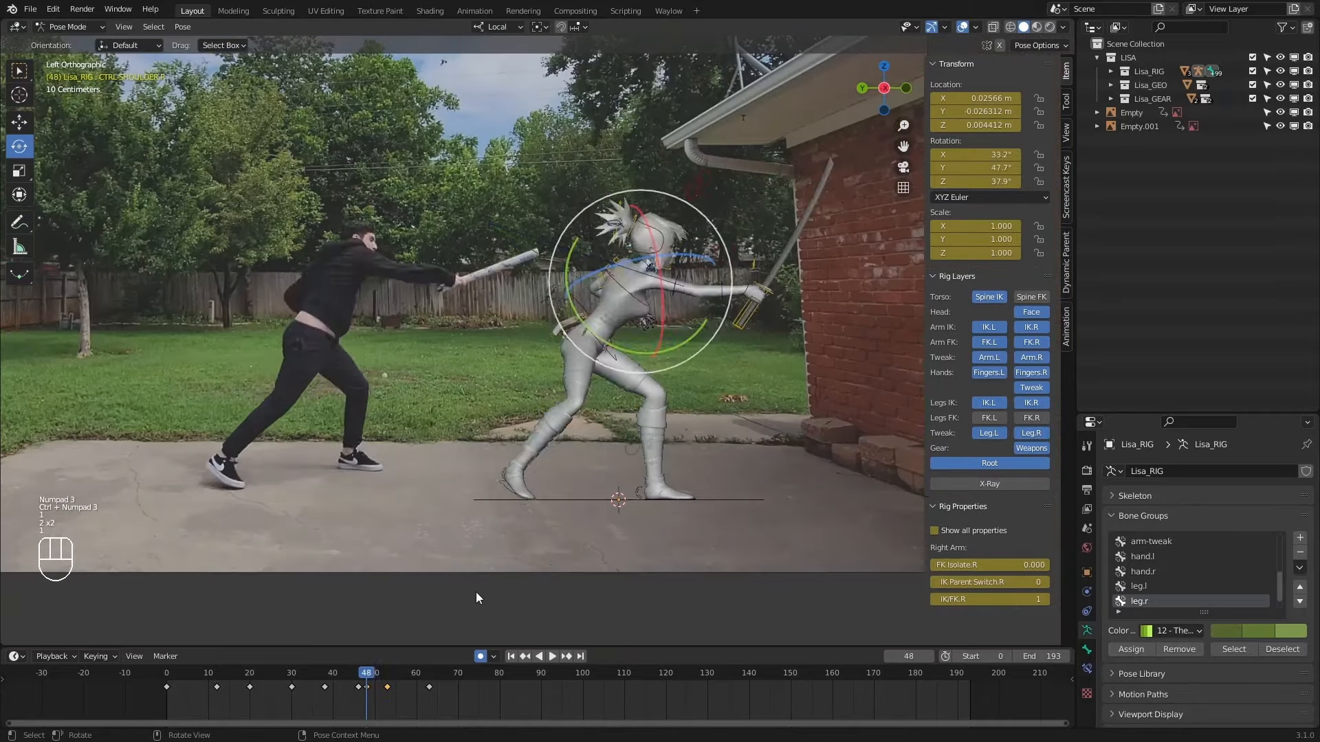
pyautogui.press('1')
pyautogui.moveTo(362, 676); pyautogui.dragTo(366, 677)
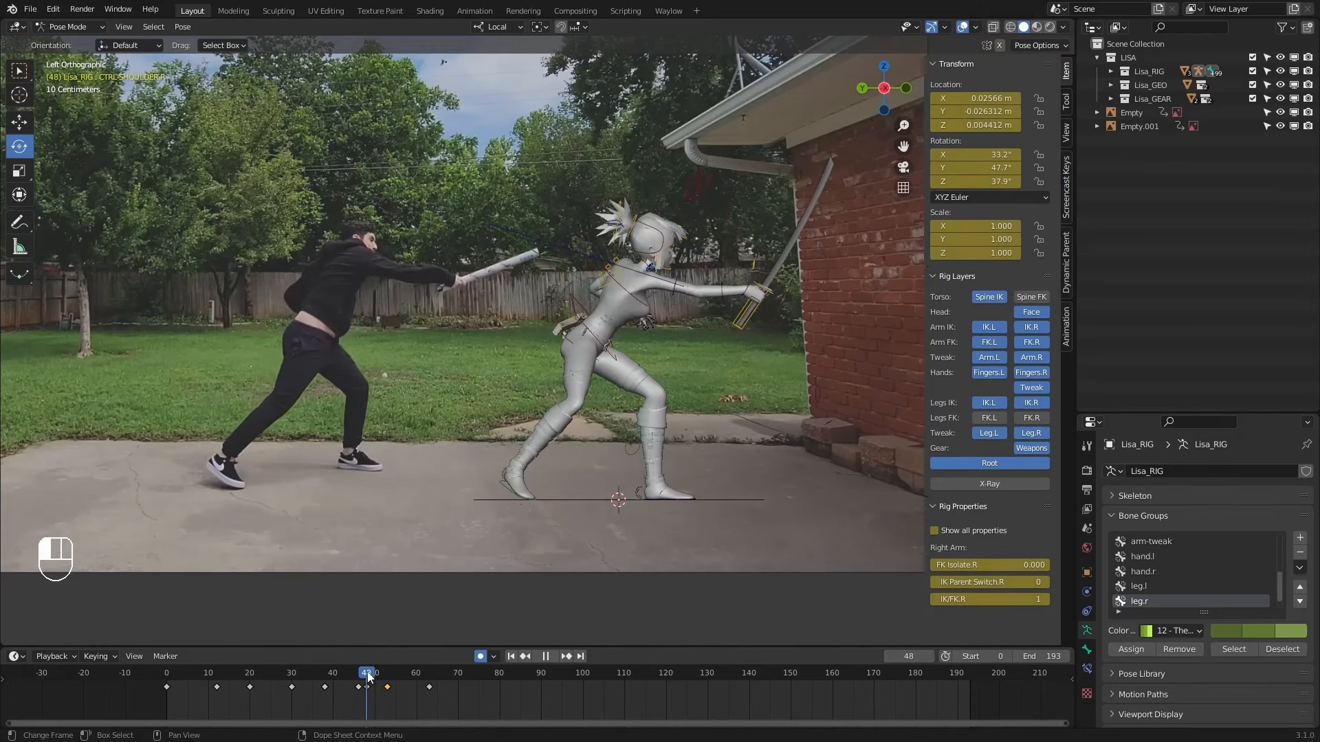
# Fine-tune the right hand FK control's rotation in the front view around frame 48 to refine the sword's direction.
pyautogui.click(741, 302)
pyautogui.press('1')
pyautogui.moveTo(738, 295); pyautogui.dragTo(602, 304, button='middle')
pyautogui.press('2')
pyautogui.press('KP_1')
pyautogui.press('1')
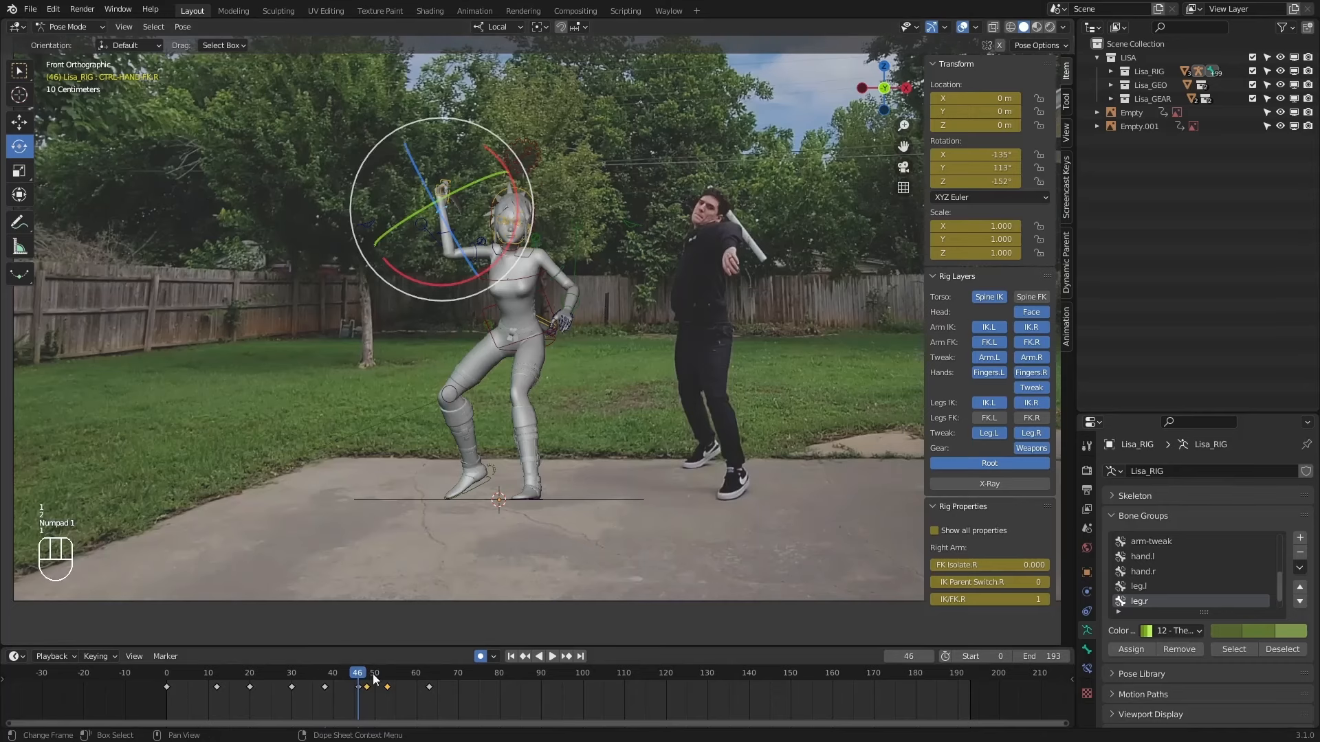
pyautogui.press('1')
pyautogui.moveTo(341, 675); pyautogui.dragTo(365, 680)
pyautogui.moveTo(502, 221); pyautogui.dragTo(495, 221)
pyautogui.moveTo(490, 242); pyautogui.dragTo(481, 247)
# Scrub through the swing in the front and left views to check the sword's path up to the frame 53 pose.
pyautogui.moveTo(358, 679); pyautogui.dragTo(258, 679)
pyautogui.press('ctrl+KP_3')
pyautogui.moveTo(505, 670); pyautogui.dragTo(358, 674)
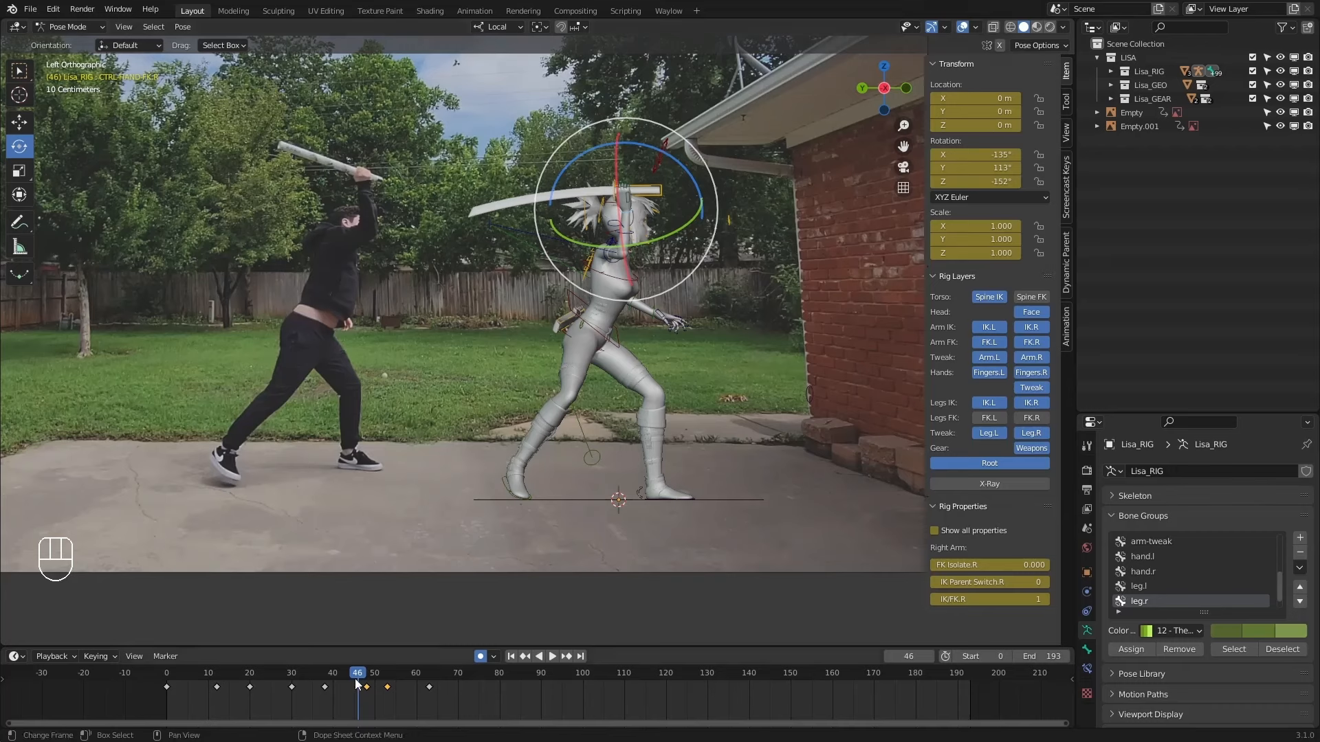
pyautogui.click(392, 675)
pyautogui.click(391, 674)
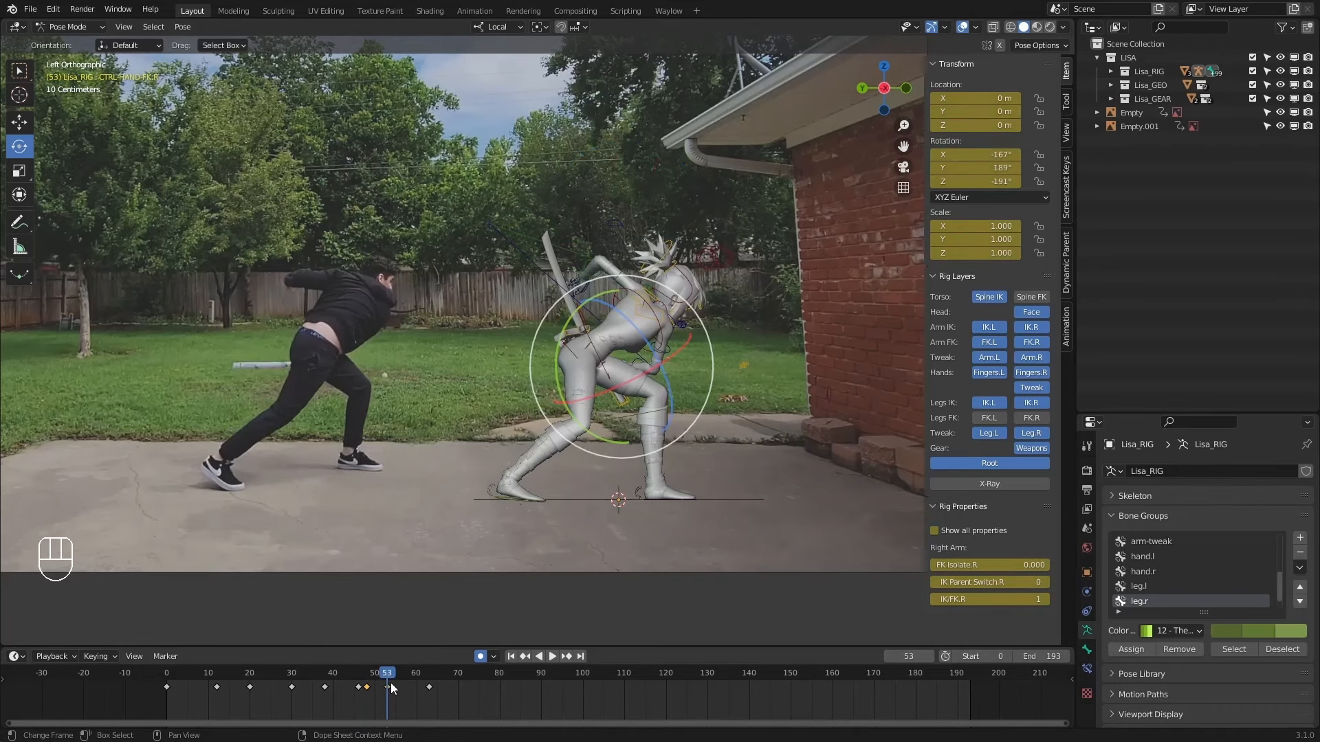
# Rotate the chest control at frame 48 to about -11.6°, 25.7°, -5.75° to turn the upper body into the swing.
pyautogui.moveTo(386, 679); pyautogui.dragTo(367, 677)
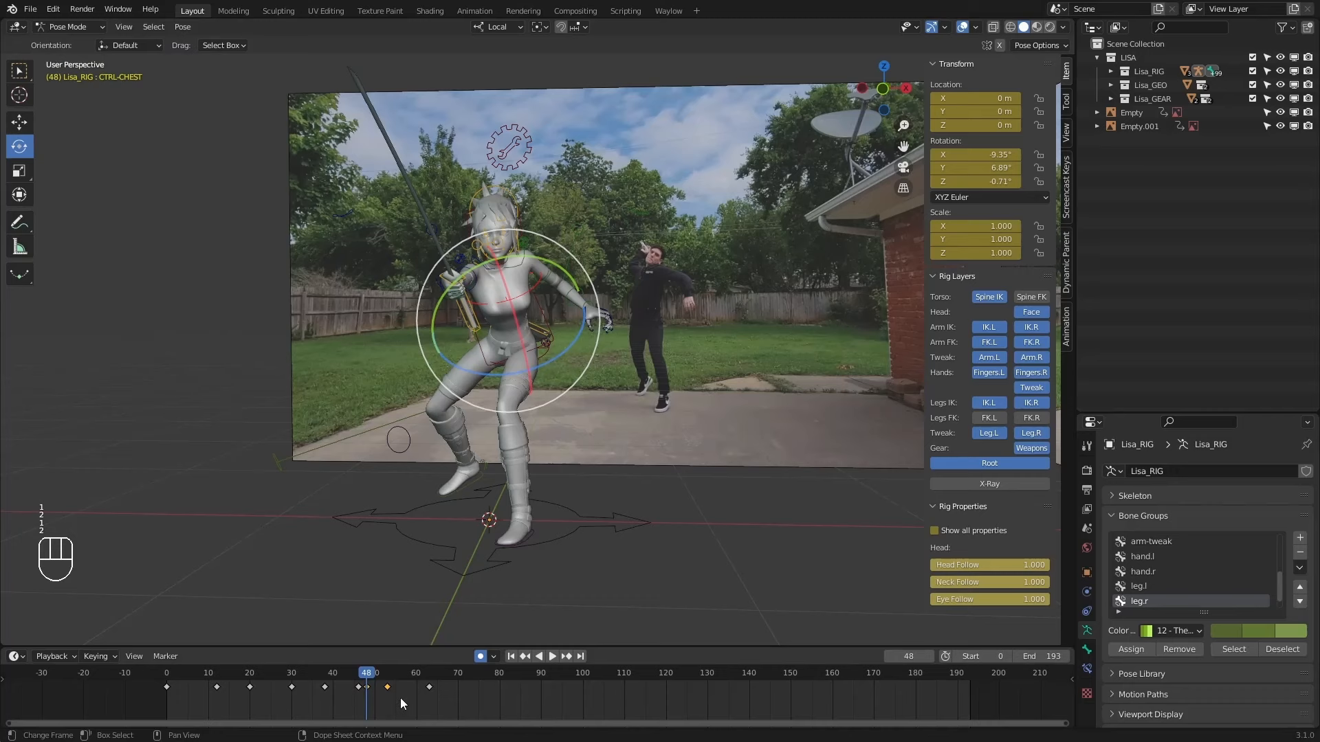
pyautogui.moveTo(379, 674)
pyautogui.mouseDown()
pyautogui.moveTo(392, 675)
pyautogui.moveTo(354, 670)
pyautogui.moveTo(415, 681)
pyautogui.moveTo(353, 680)
pyautogui.moveTo(365, 681)
pyautogui.mouseUp()
pyautogui.click(530, 290)
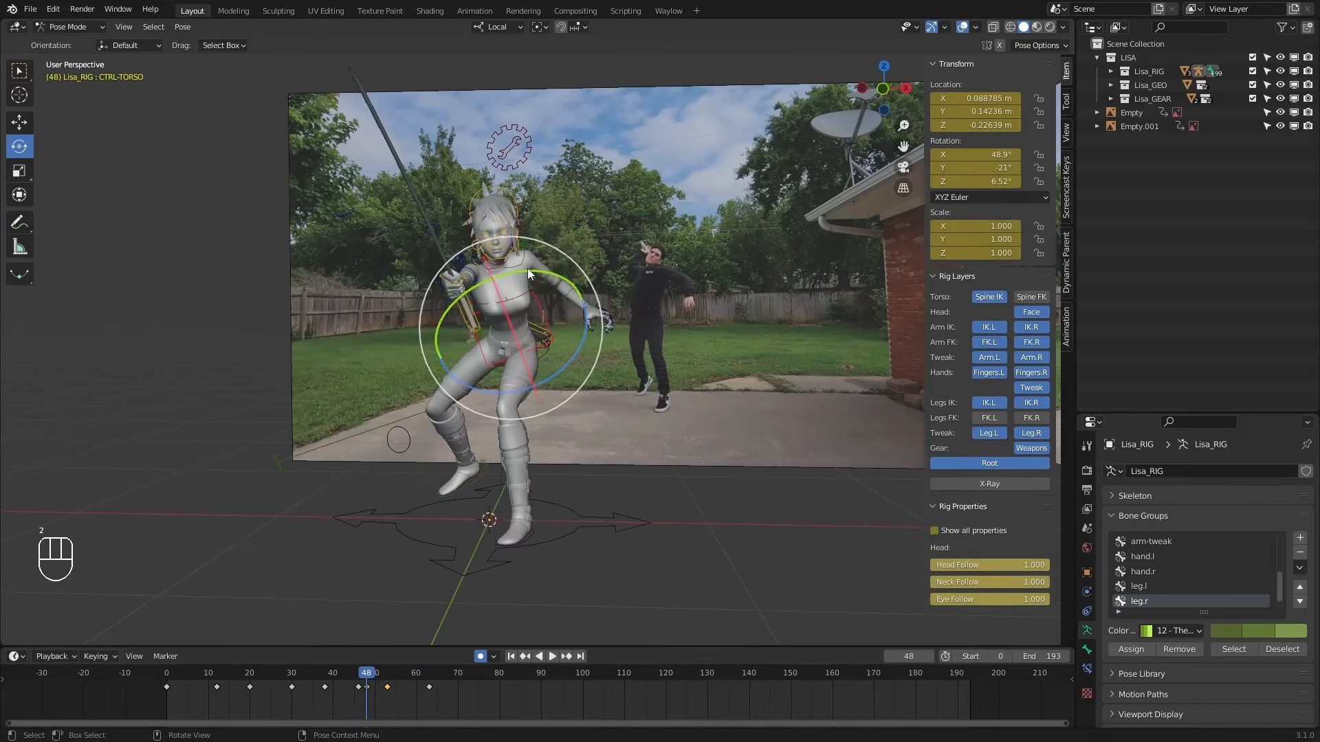
pyautogui.moveTo(526, 268)
pyautogui.mouseDown()
pyautogui.moveTo(543, 292)
pyautogui.moveTo(542, 264)
pyautogui.mouseUp()
pyautogui.hotkey('ctrl', 'z')
pyautogui.click(534, 283)
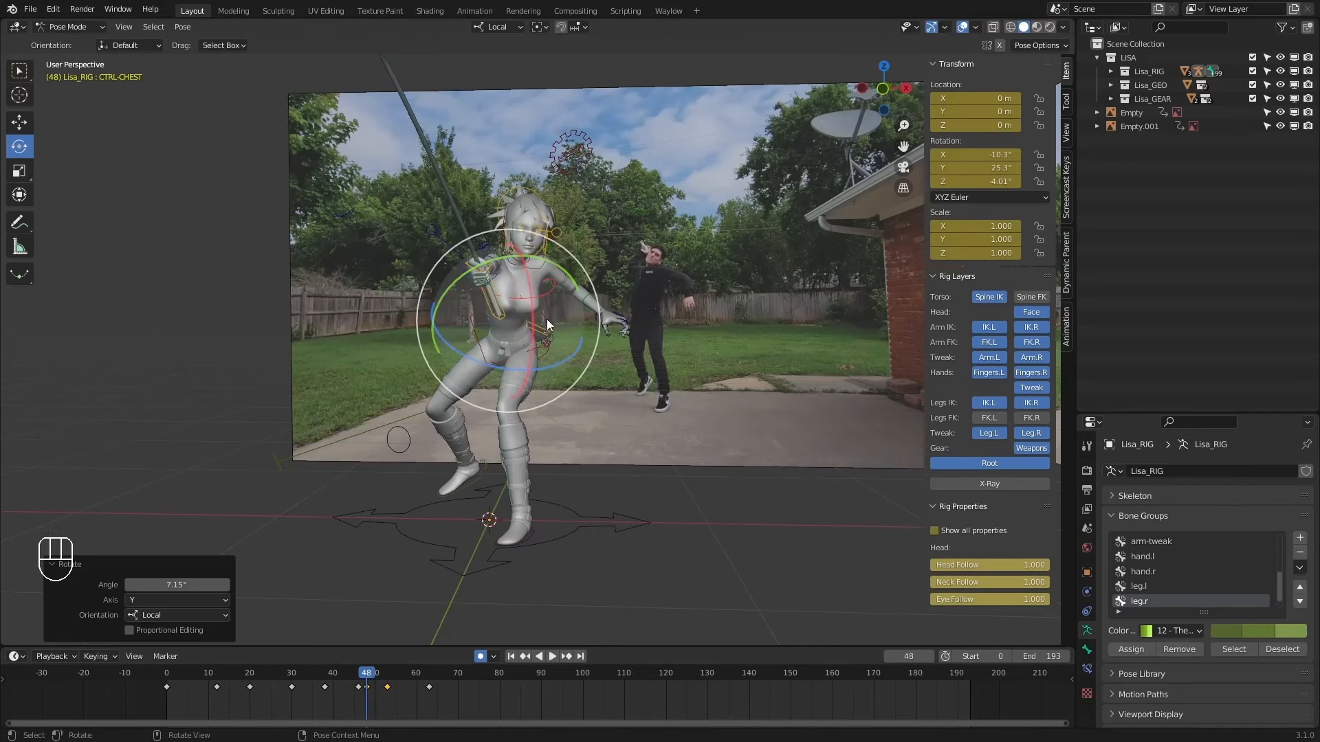
pyautogui.moveTo(547, 319); pyautogui.dragTo(544, 309)
pyautogui.press('1')
pyautogui.press('2')
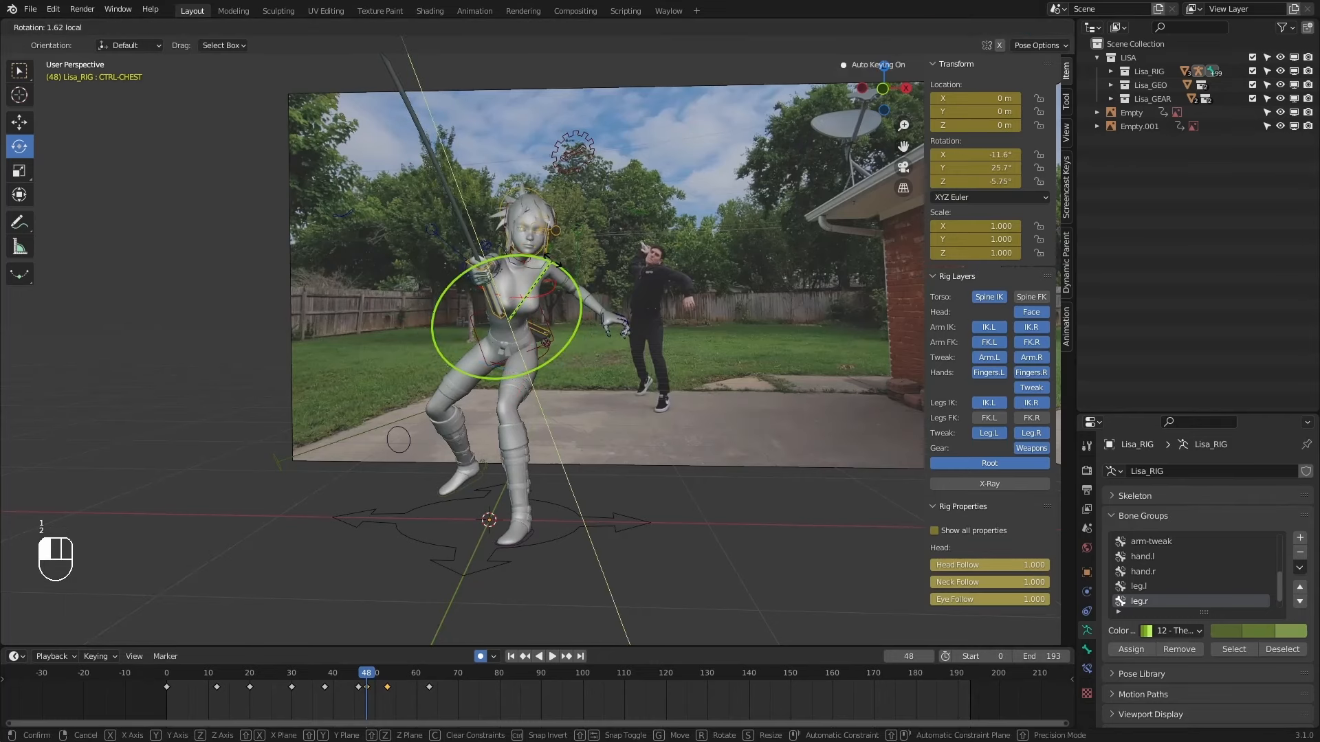
pyautogui.press('1')
# Rotate the chest control at frame 53 to about 35.6°, 23.5°, 42.5° to push the follow-through twist.
pyautogui.moveTo(357, 677); pyautogui.dragTo(365, 679)
pyautogui.press('2')
pyautogui.press('2')
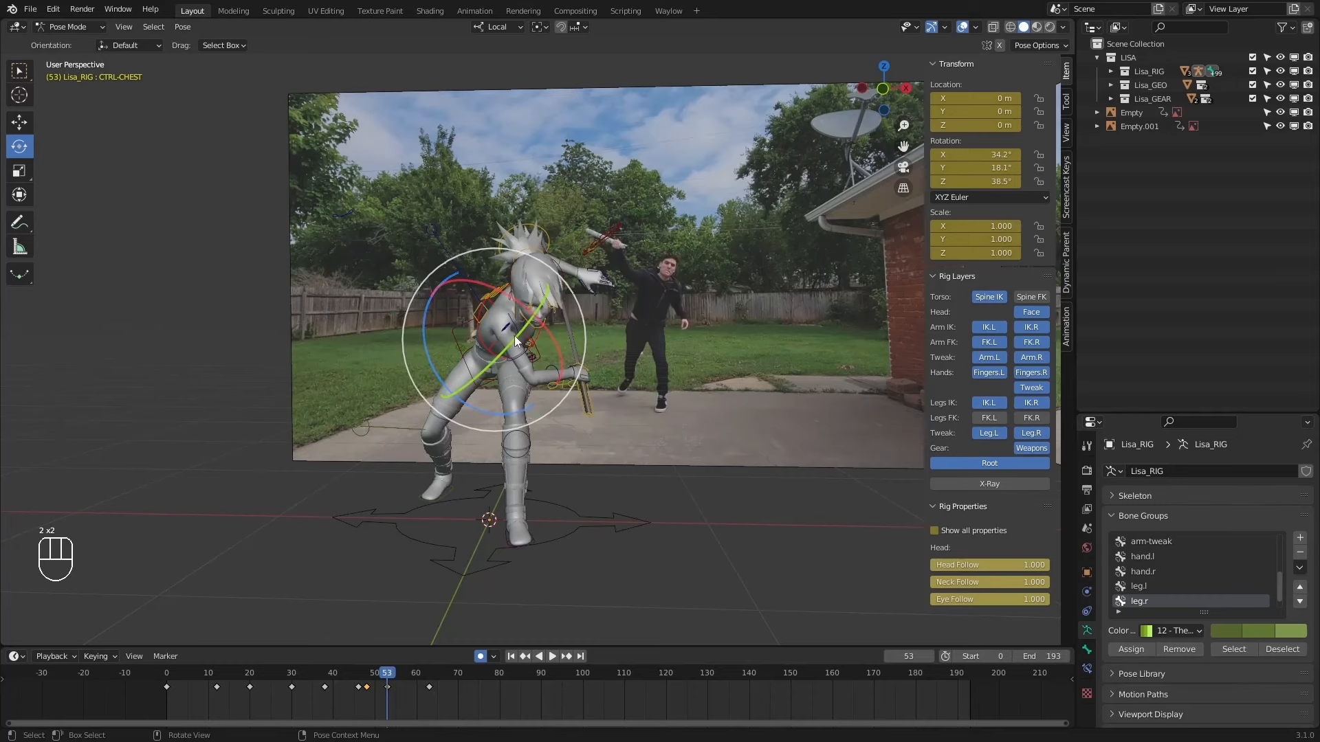
pyautogui.moveTo(514, 336); pyautogui.dragTo(519, 327)
pyautogui.moveTo(518, 327); pyautogui.dragTo(636, 394, button='middle')
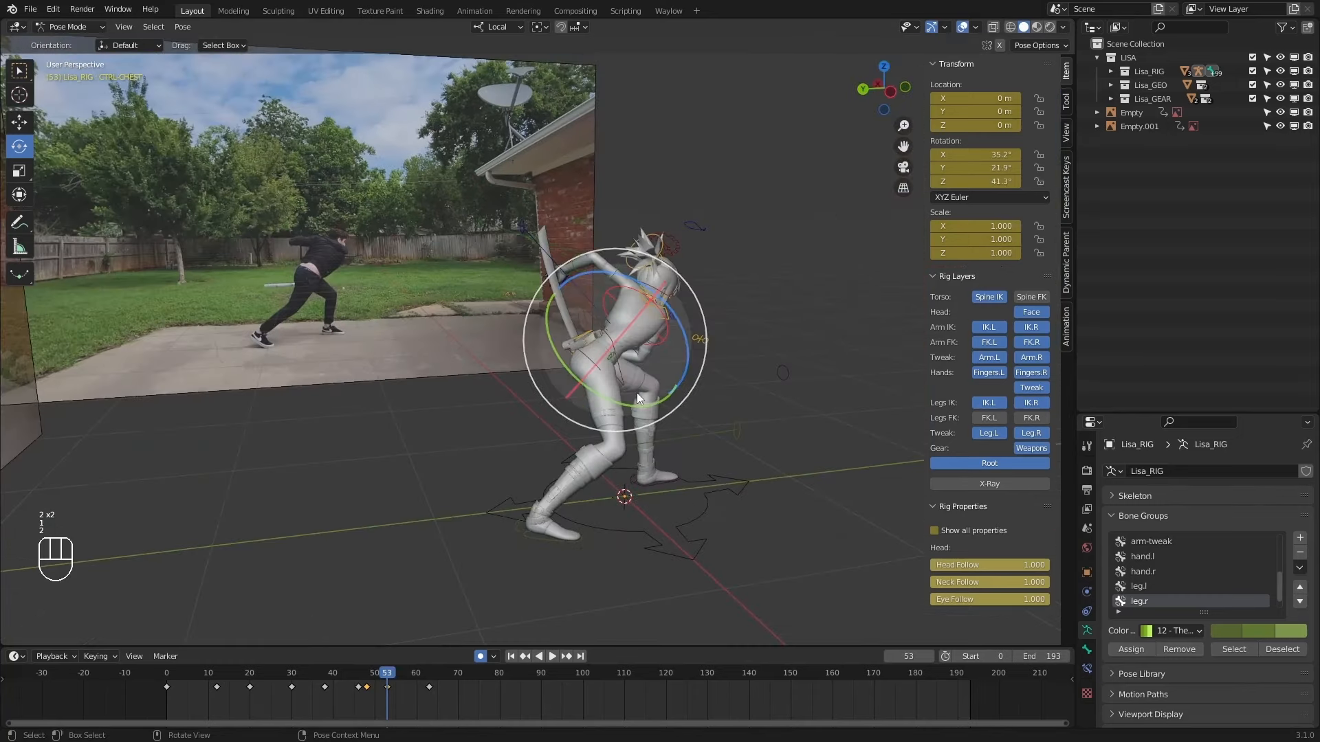
pyautogui.moveTo(637, 393); pyautogui.dragTo(631, 396)
pyautogui.moveTo(631, 396); pyautogui.dragTo(476, 318, button='middle')
# Step and scrub through the key poses from the front to check the chest's twist through the swing.
pyautogui.press('1')
pyautogui.press('1')
pyautogui.press('2')
pyautogui.press('2')
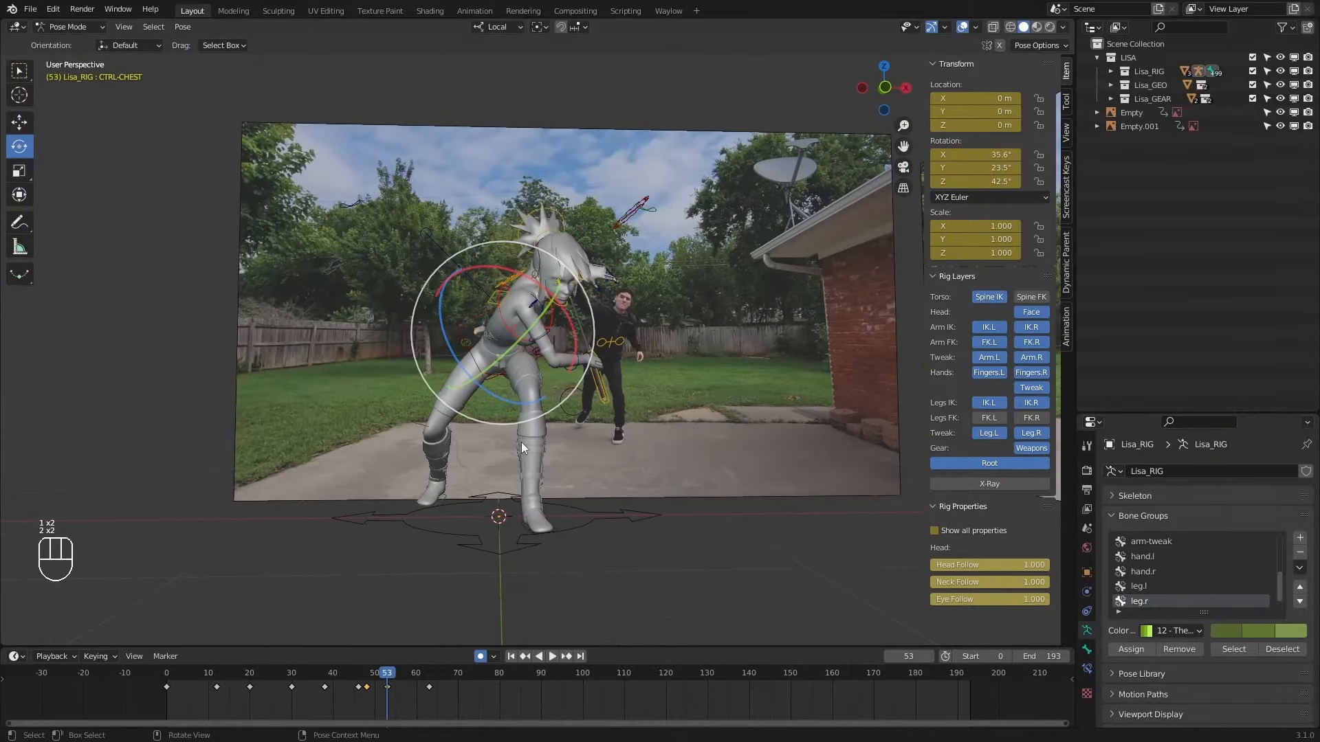
pyautogui.moveTo(522, 443); pyautogui.dragTo(505, 444, button='middle')
pyautogui.press('1')
pyautogui.press('1')
pyautogui.moveTo(357, 673); pyautogui.dragTo(444, 677)
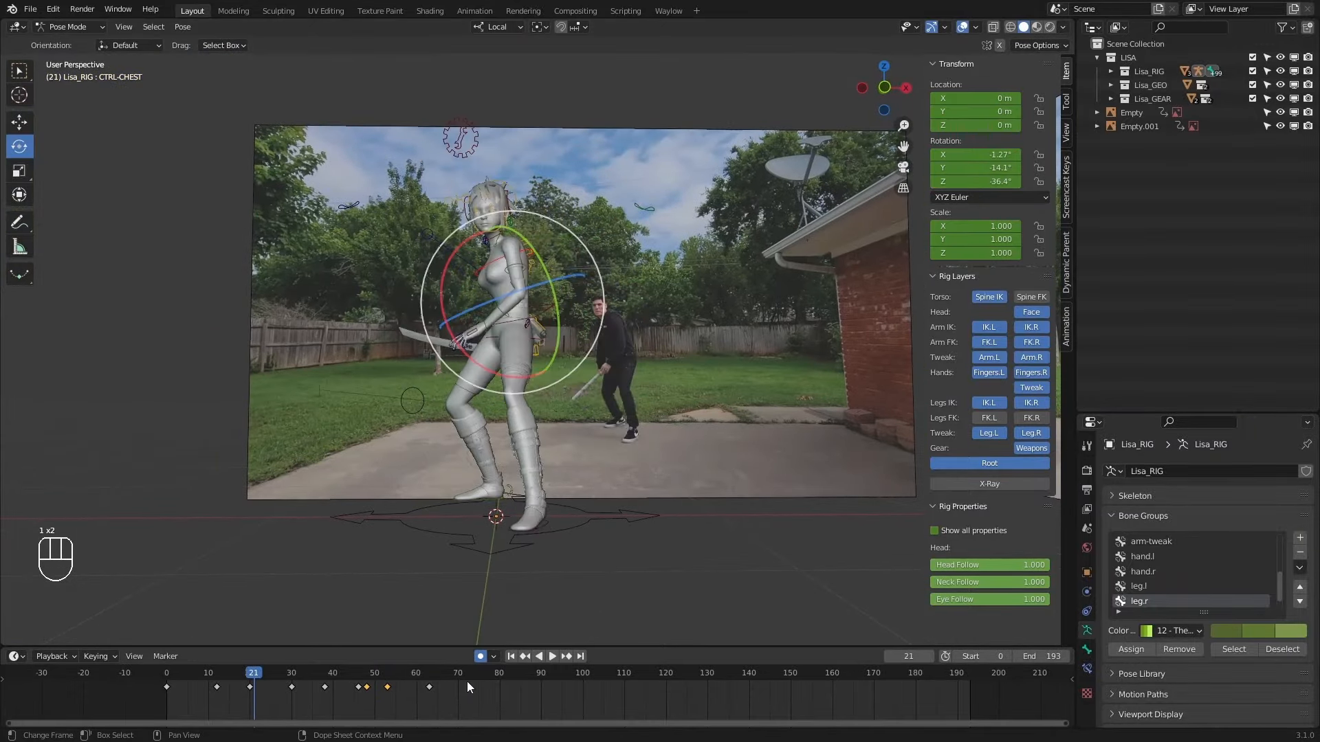
pyautogui.press('2')
pyautogui.press('1')
# Play the swing repeatedly from front and side angles to judge its timing against the video reference.
pyautogui.click(552, 657)
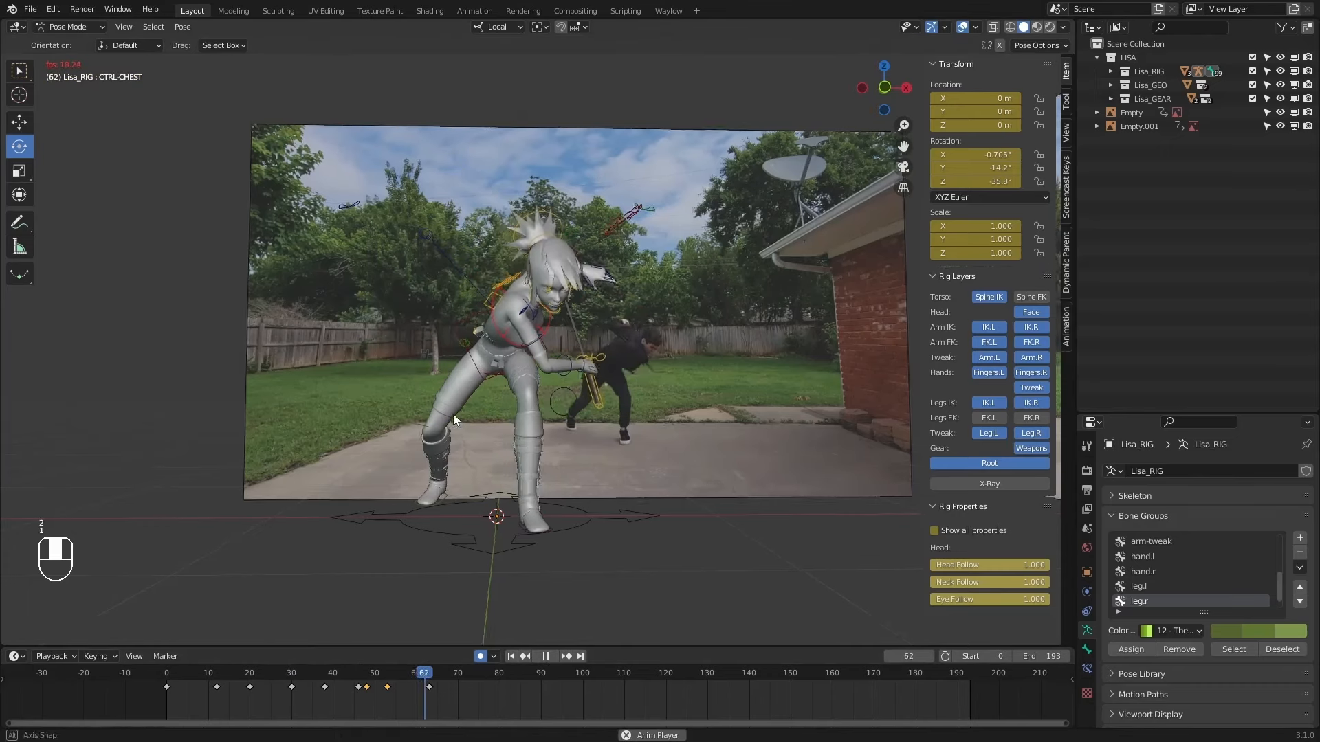
pyautogui.moveTo(452, 414); pyautogui.dragTo(562, 420, button='middle')
pyautogui.click(300, 677)
pyautogui.scroll(-1, 433, 440)
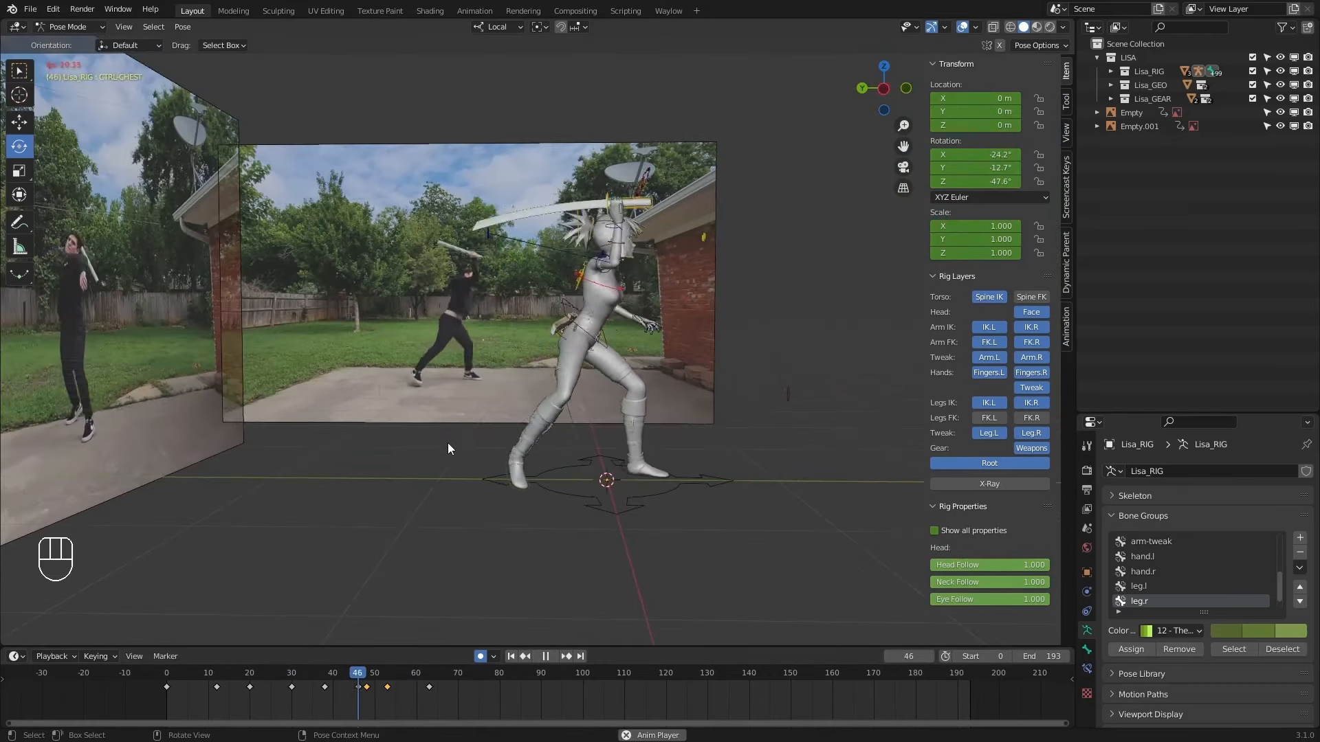
pyautogui.click(271, 676)
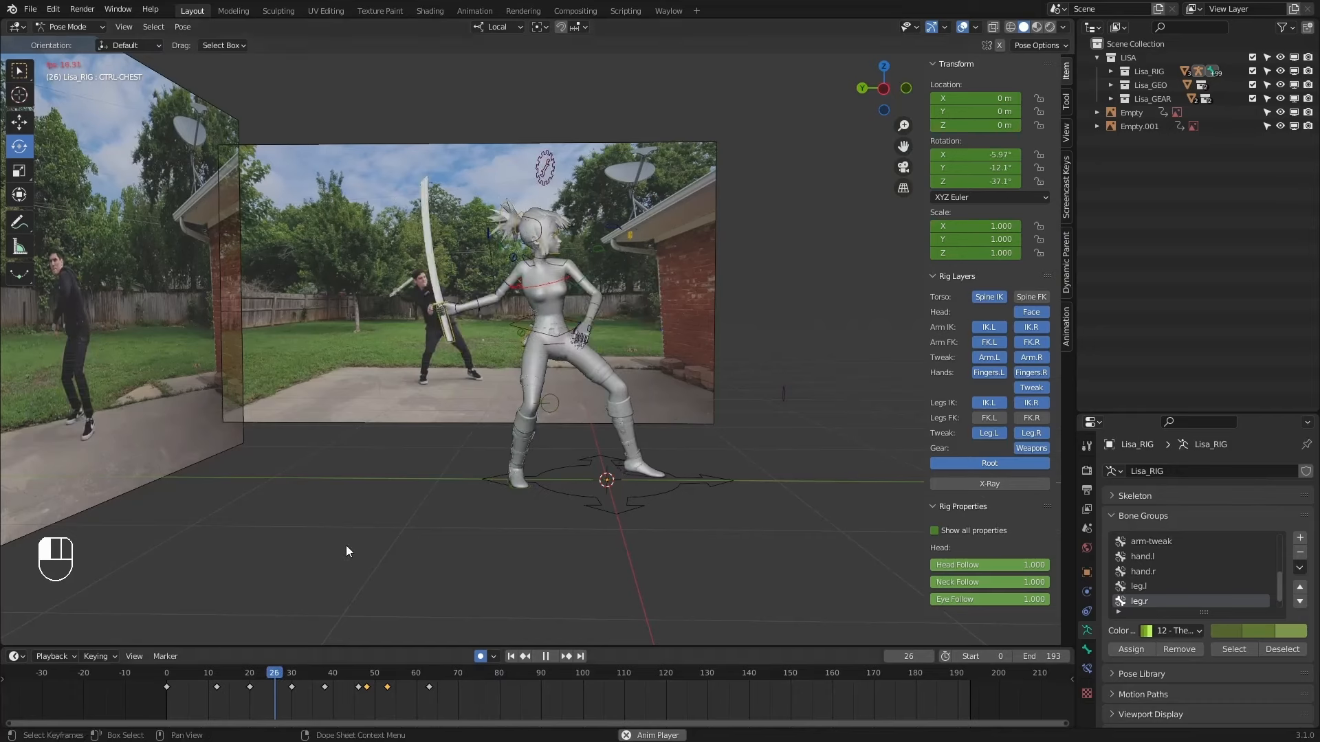
pyautogui.moveTo(446, 423); pyautogui.dragTo(451, 424, button='middle')
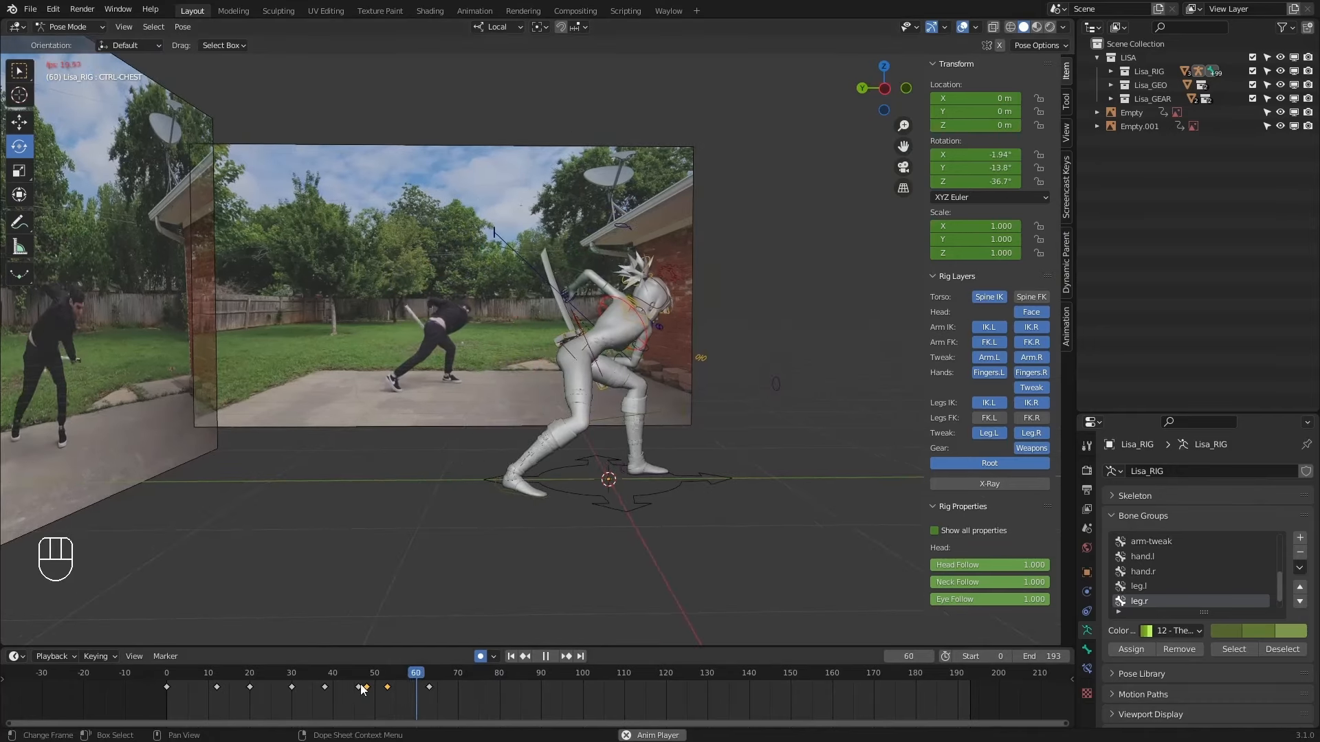
pyautogui.click(167, 676)
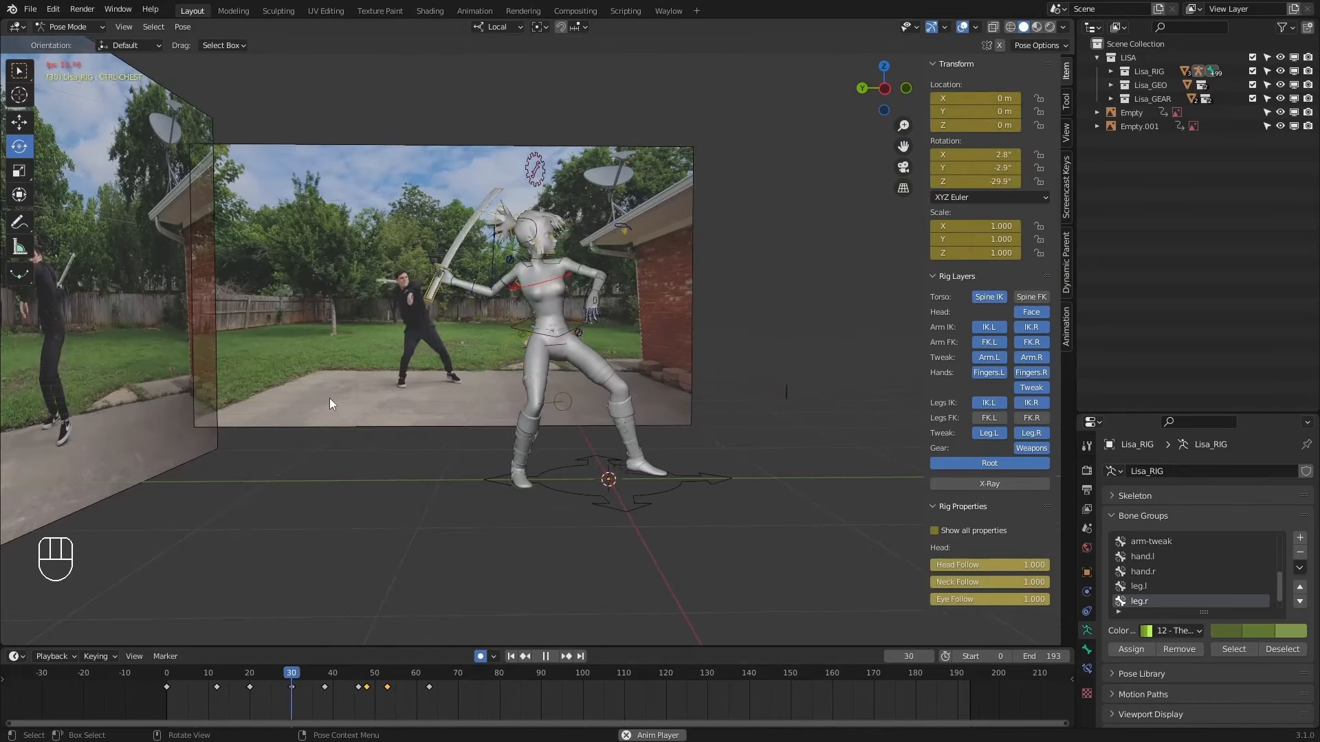
pyautogui.keyDown('shift'); pyautogui.moveTo(567, 386); pyautogui.dragTo(520, 386, button='middle'); pyautogui.keyUp('shift')
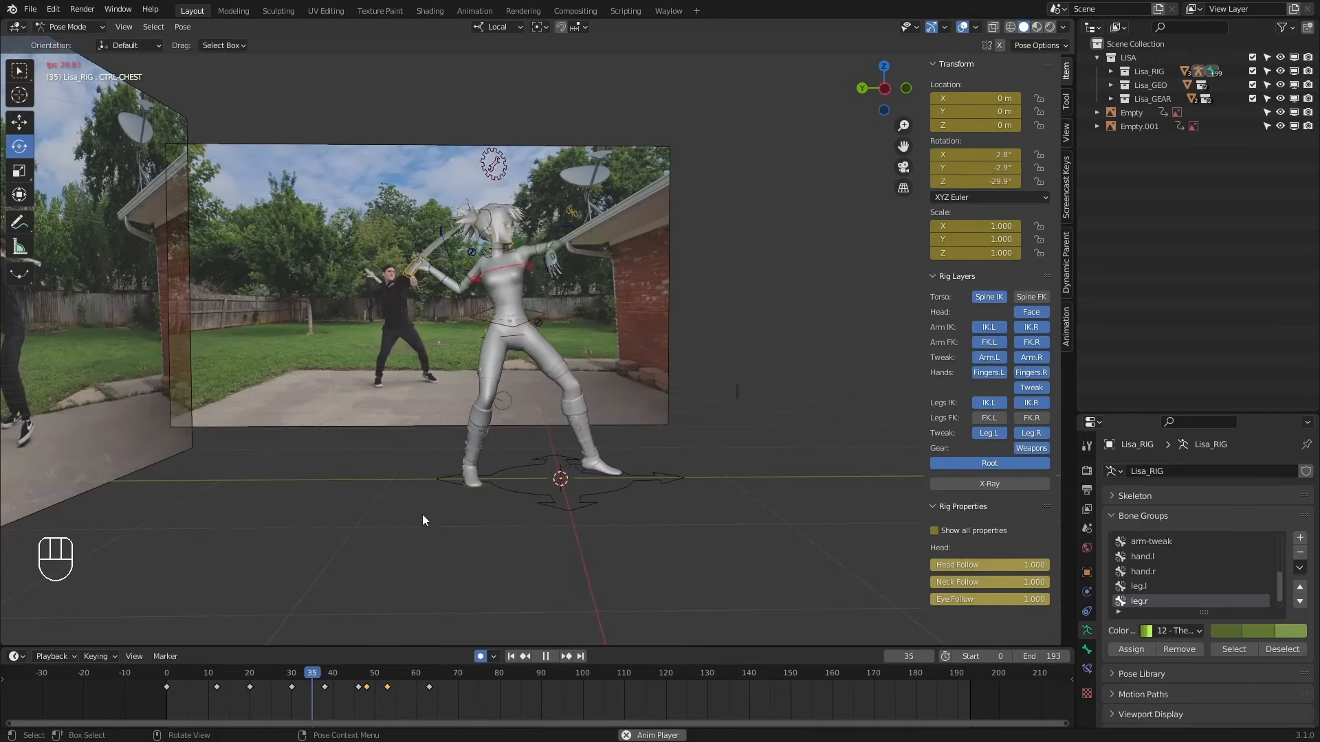
pyautogui.press('Escape')
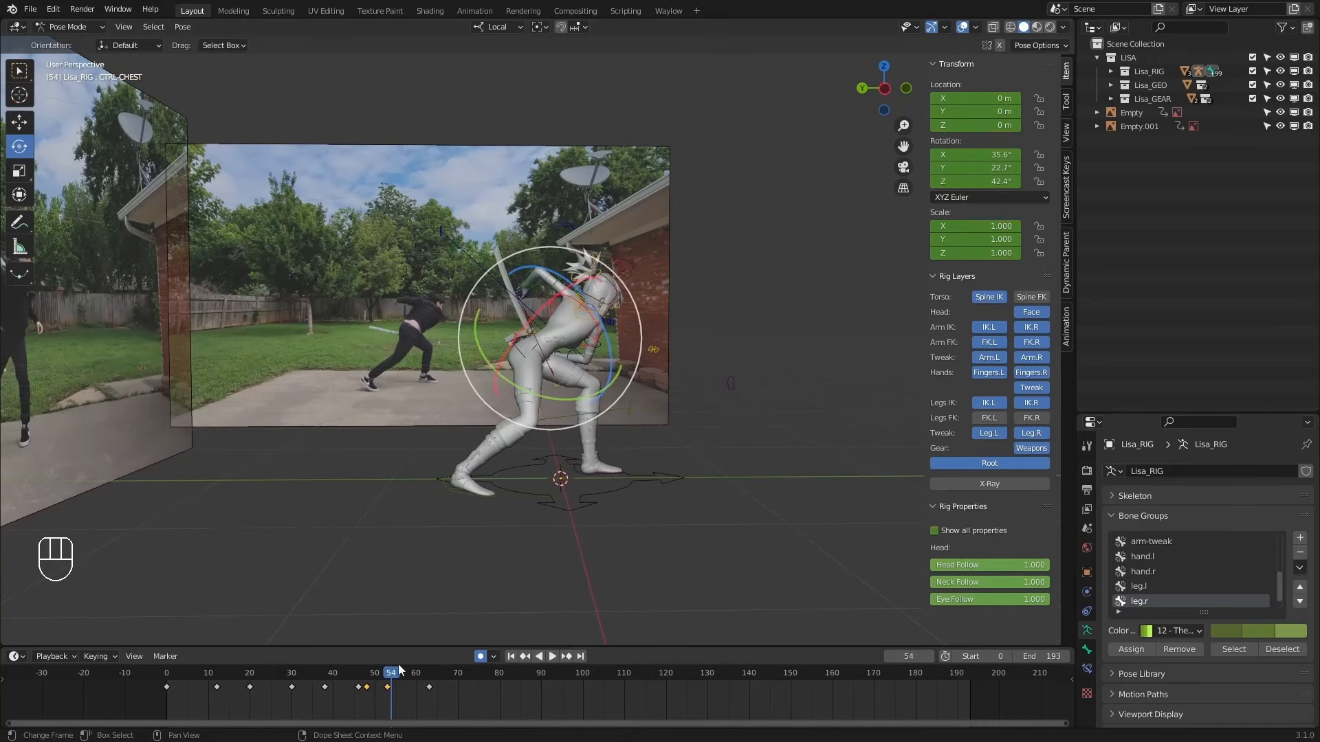
# Compare the hips and torso in the frame 48, 53 and 63 poses from the side.
pyautogui.click(501, 547)
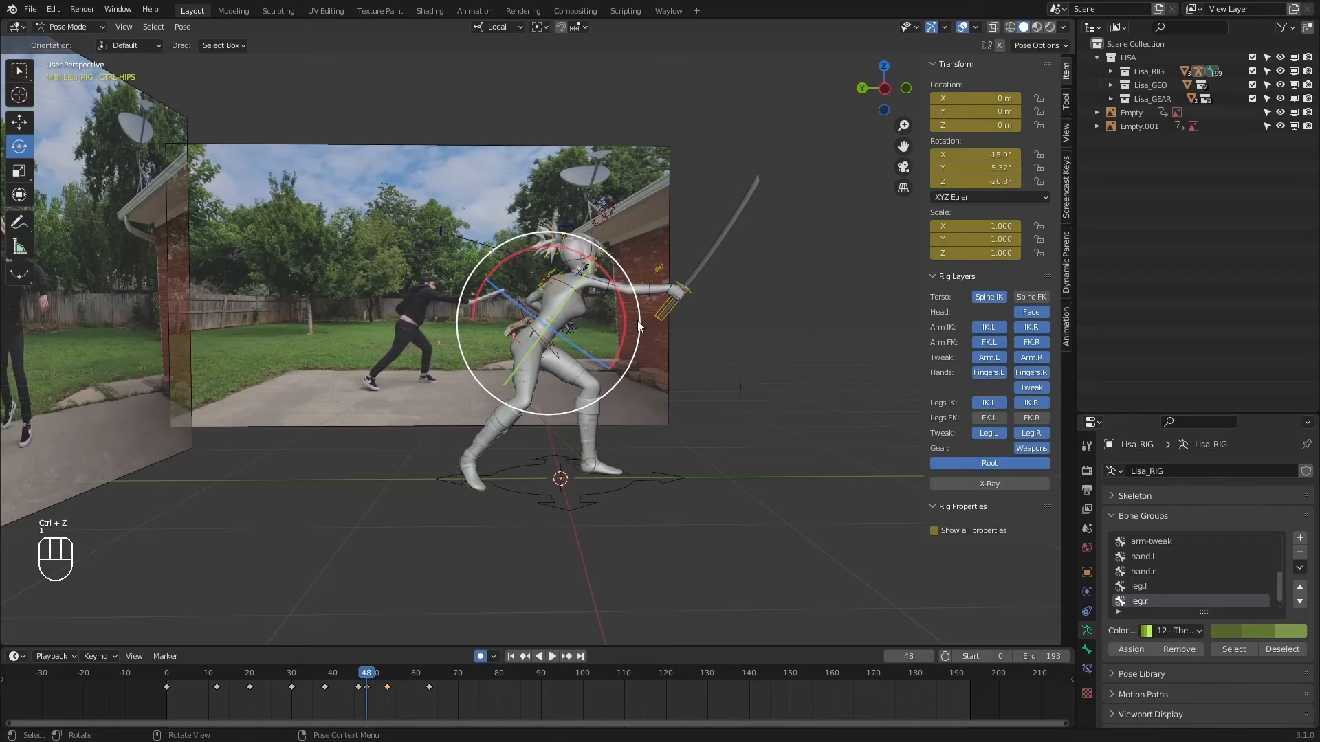
pyautogui.press('2')
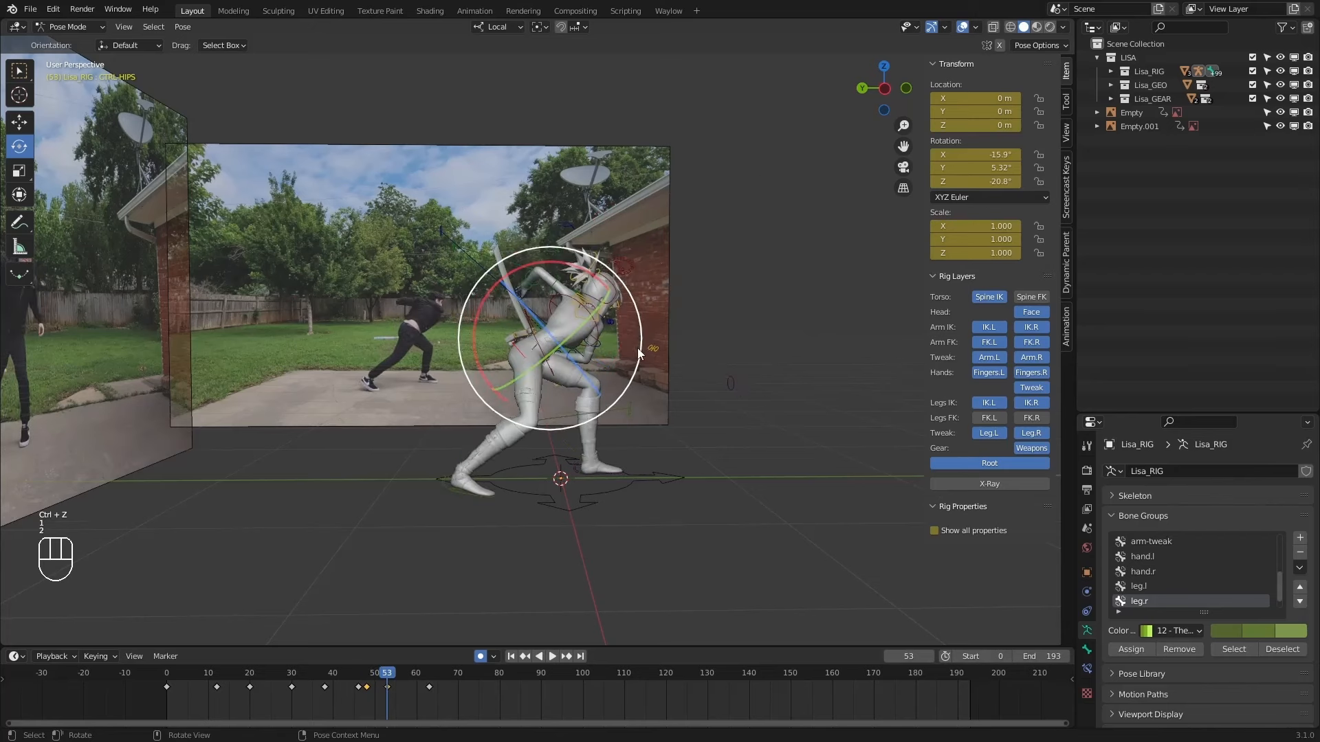
pyautogui.moveTo(641, 348); pyautogui.dragTo(646, 328)
pyautogui.press('1')
pyautogui.press('2')
pyautogui.press('2')
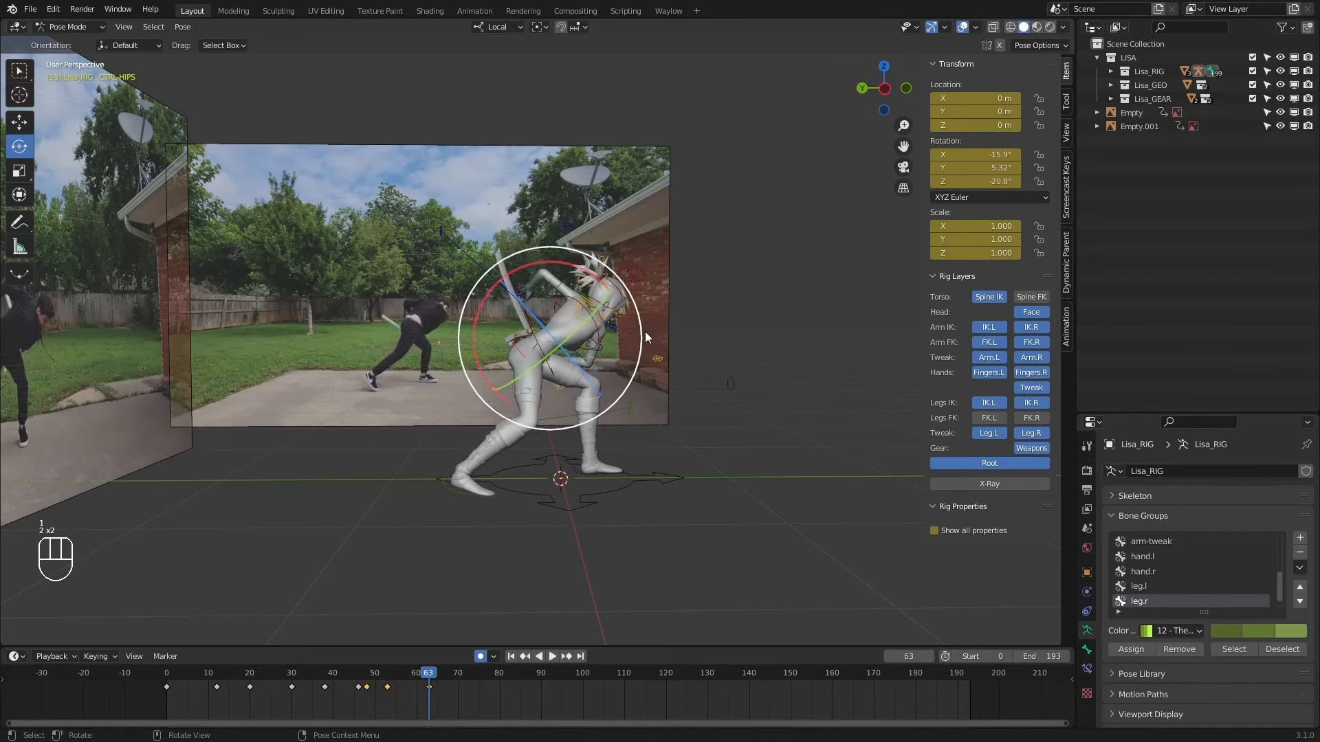
pyautogui.press('1')
pyautogui.click(738, 464)
pyautogui.click(525, 357)
# Step back and forth between frames 48, 53 and 63 to examine how the body settles after the swing.
pyautogui.moveTo(388, 675)
pyautogui.mouseDown()
pyautogui.moveTo(442, 677)
pyautogui.moveTo(390, 670)
pyautogui.mouseUp()
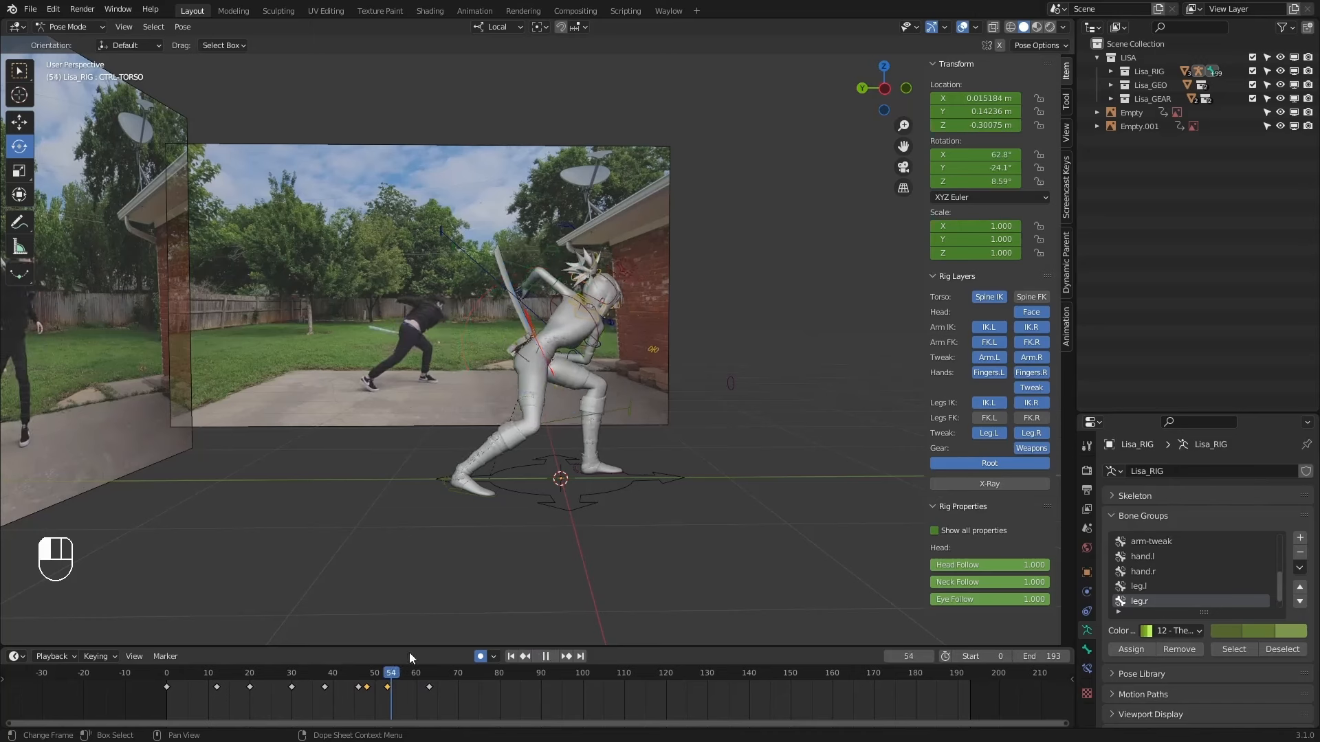
pyautogui.press('1')
pyautogui.click(761, 448)
pyautogui.press('2')
pyautogui.click(557, 354)
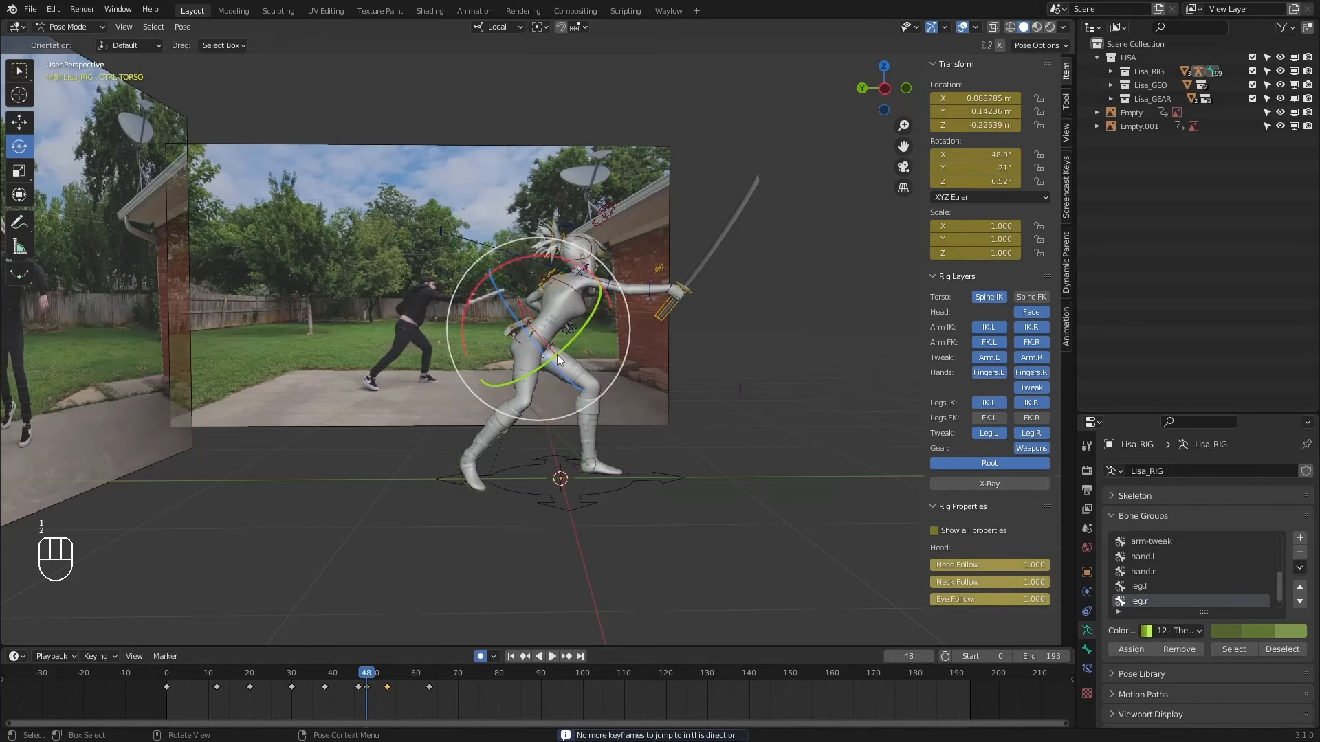
pyautogui.press('2')
pyautogui.press('2')
pyautogui.press('1')
pyautogui.press('2')
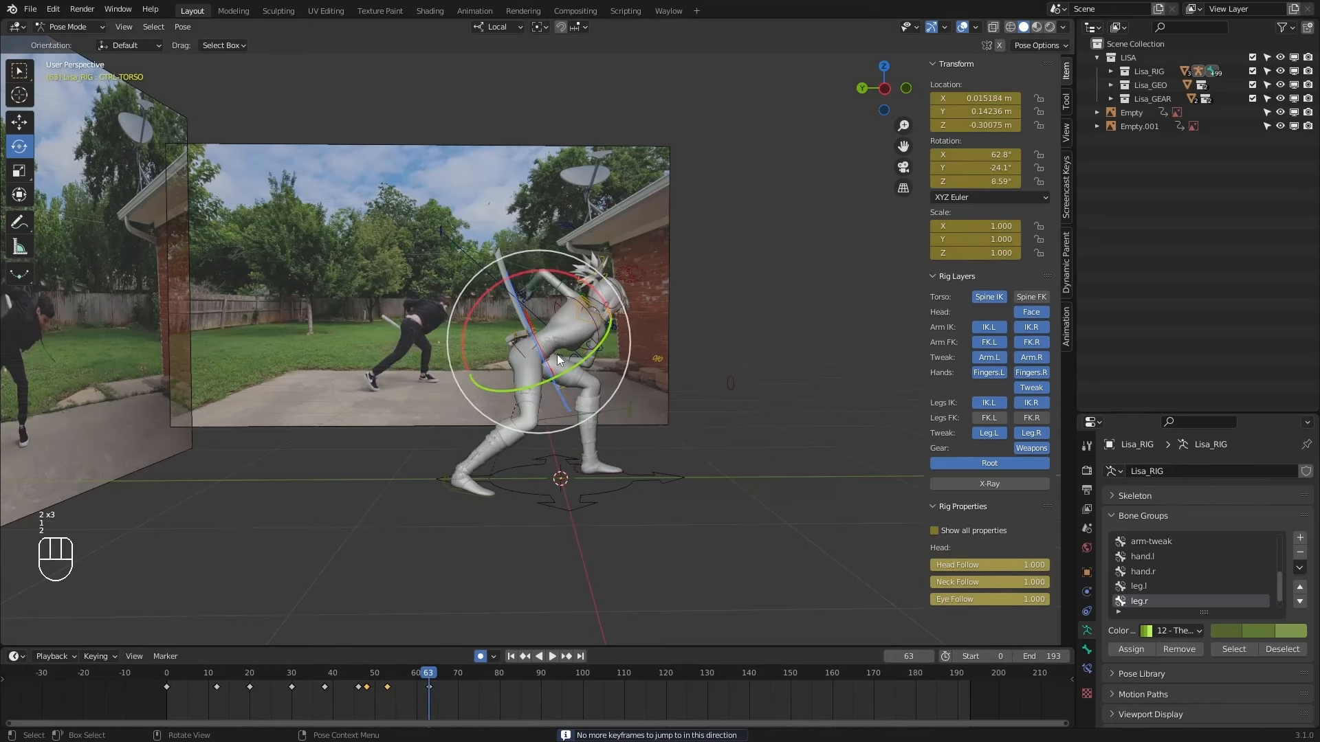
# Copy the whole rig's pose at frame 53 and paste it onto all controls at frame 63.
pyautogui.press('1')
pyautogui.press('a')
pyautogui.hotkey('ctrl', 'c')
pyautogui.press('2')
pyautogui.hotkey('ctrl', 'v')
# Step, scrub and play between frames 48 and 63 to check the held end pose against the reference.
pyautogui.click(398, 673)
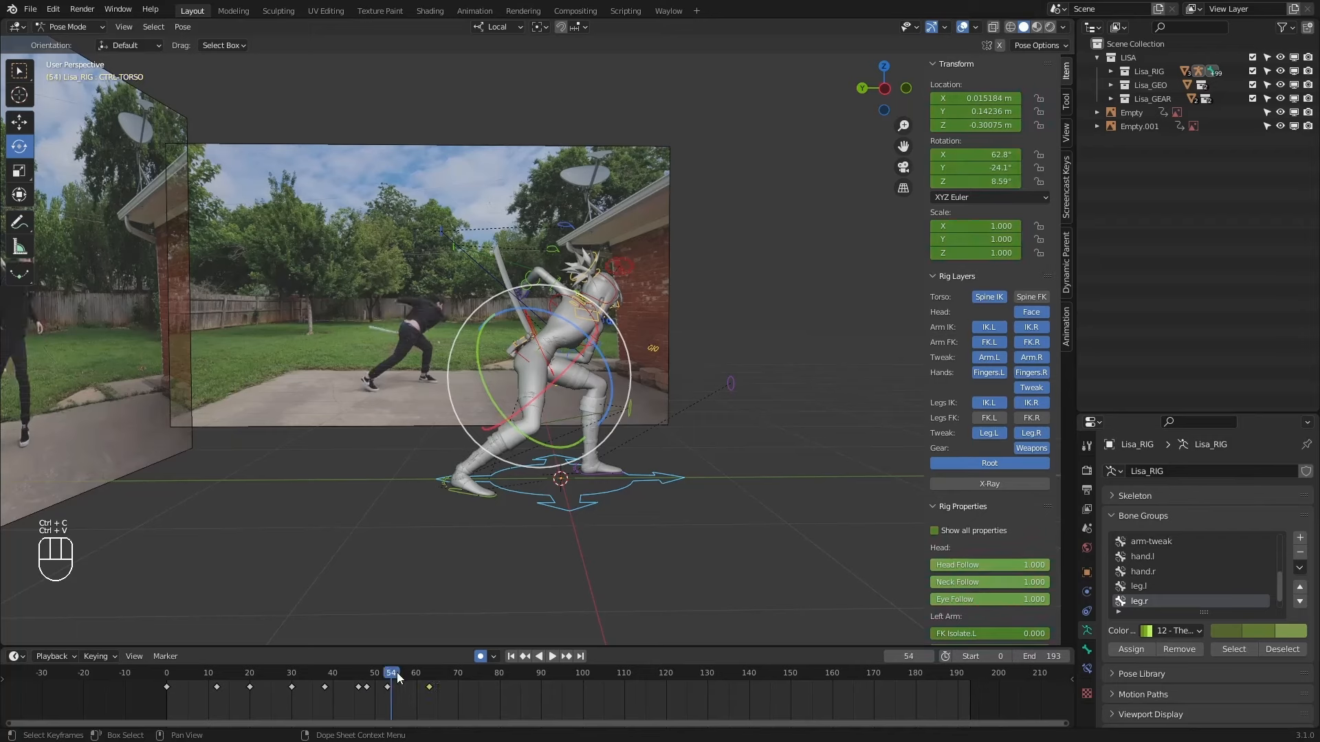
pyautogui.press('2')
pyautogui.press('1')
pyautogui.press('1')
pyautogui.press('2')
pyautogui.press('1')
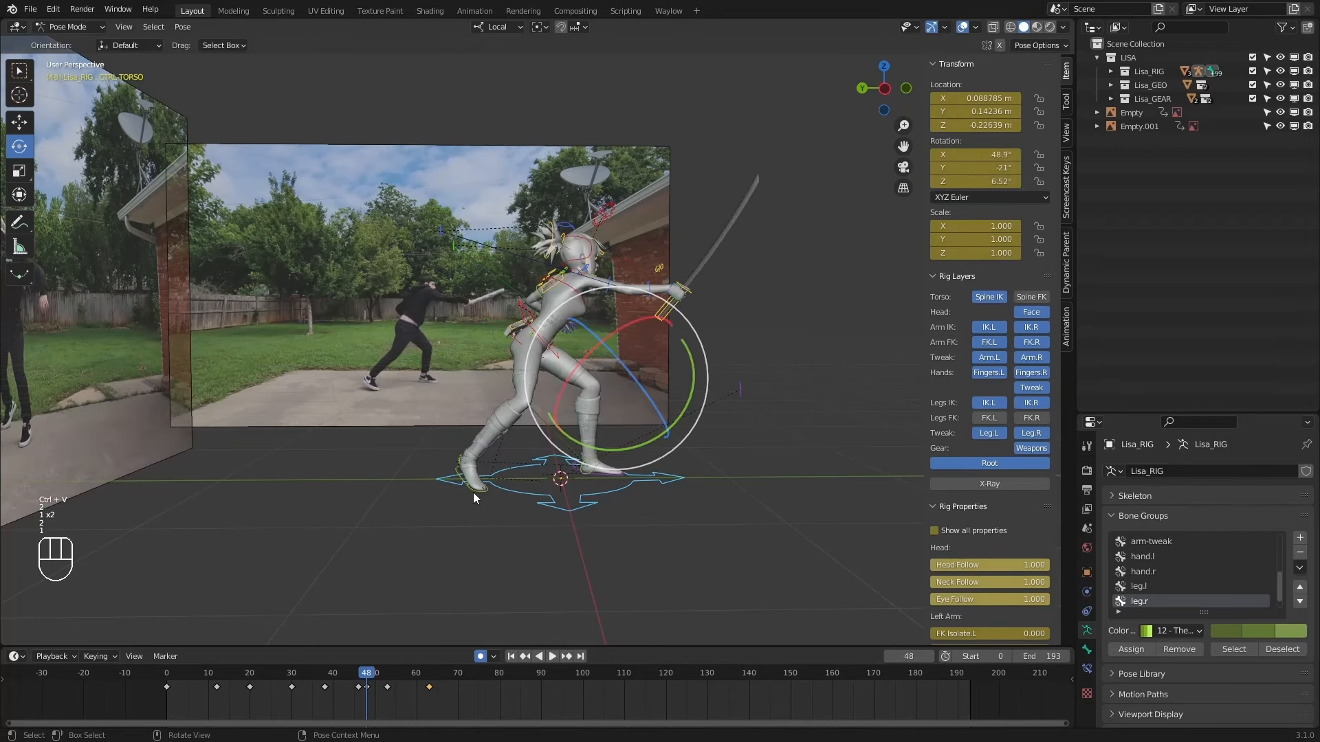
pyautogui.press('2')
pyautogui.press('1')
pyautogui.moveTo(372, 677); pyautogui.dragTo(417, 679)
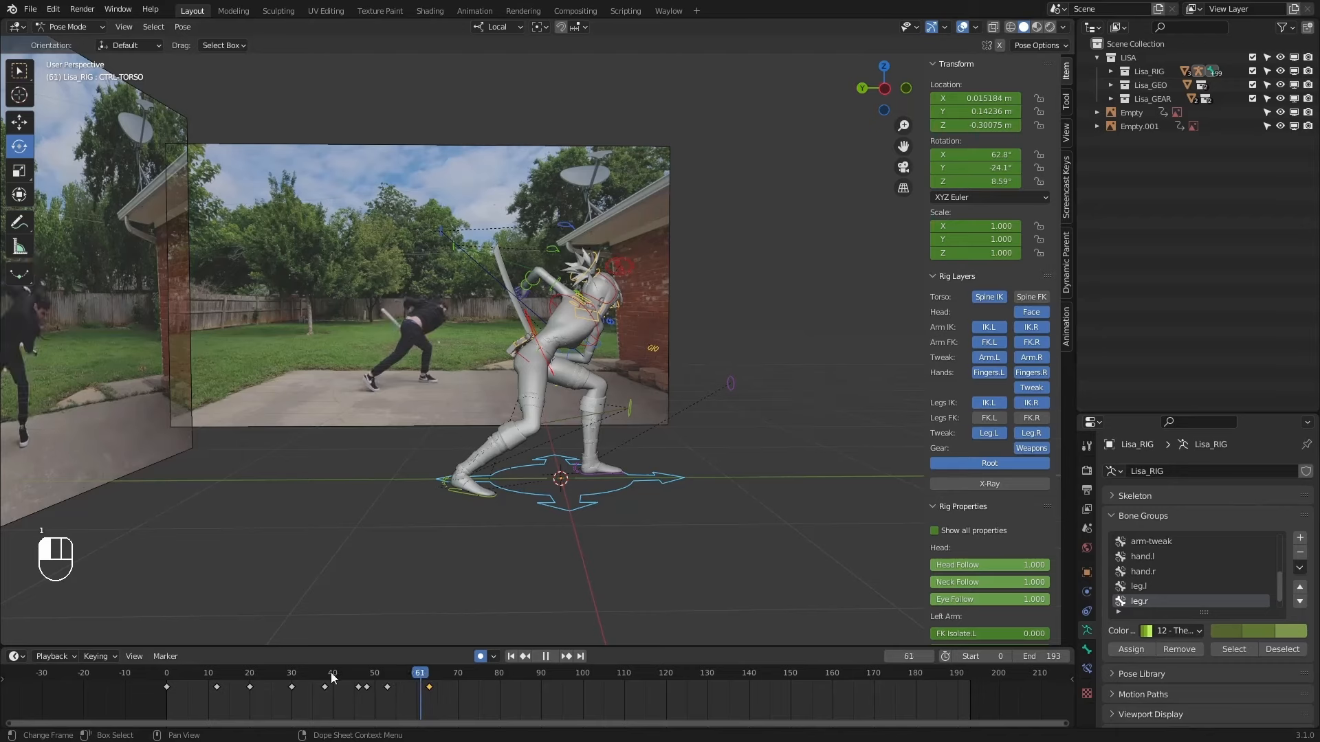
pyautogui.click(545, 656)
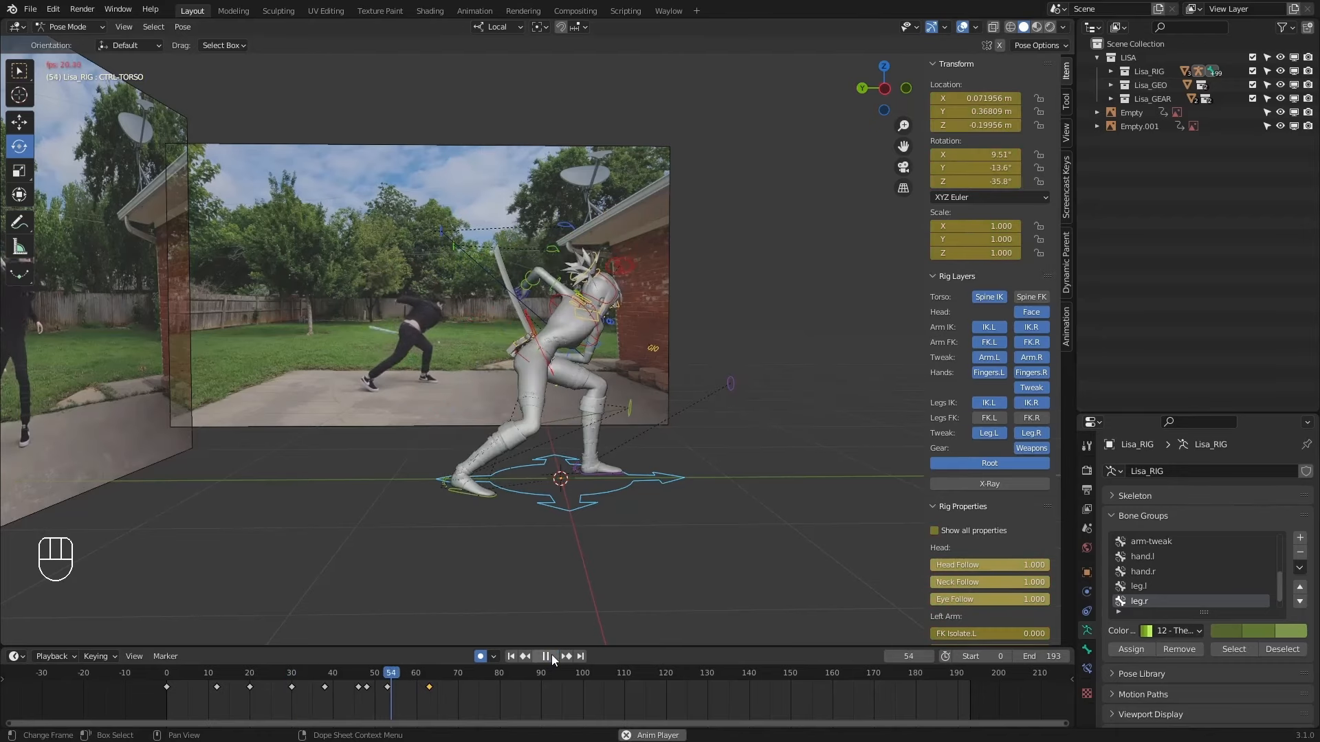
pyautogui.click(552, 660)
pyautogui.moveTo(415, 679)
pyautogui.mouseDown()
pyautogui.moveTo(372, 679)
pyautogui.moveTo(389, 680)
pyautogui.mouseUp()
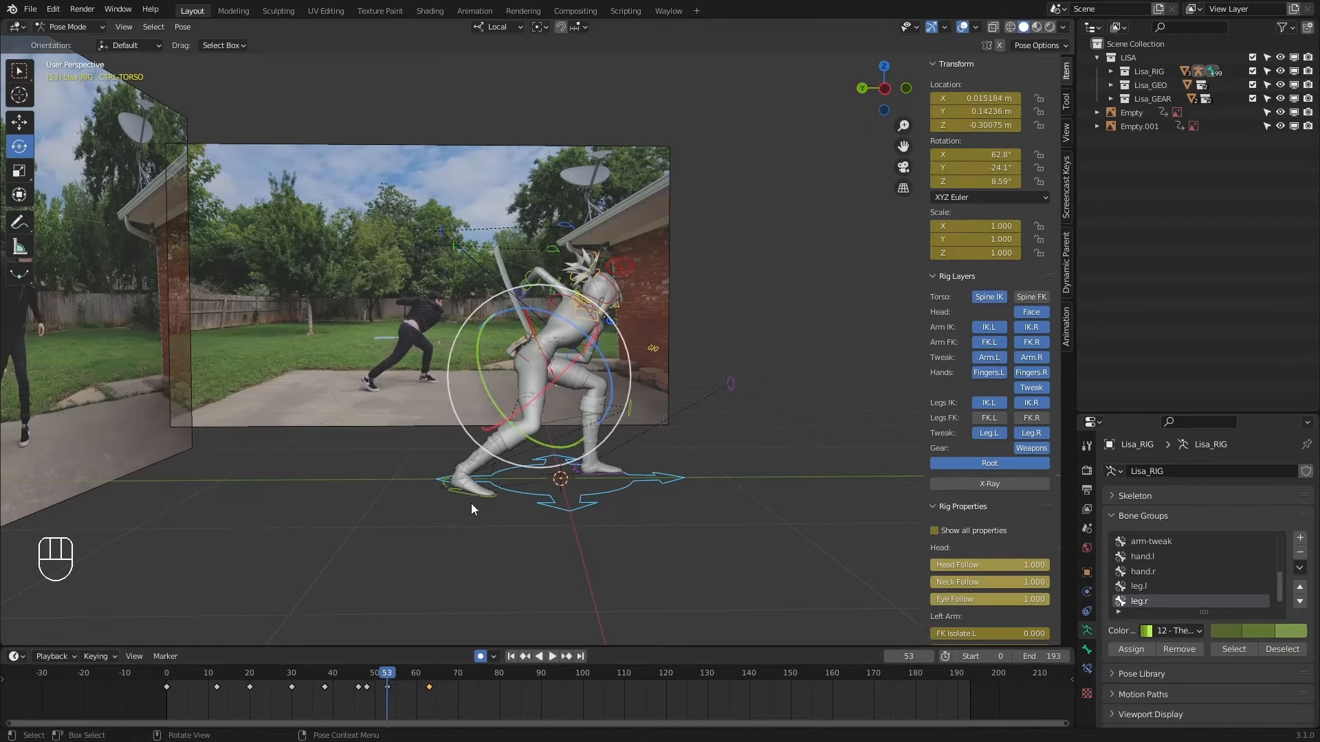
# Scrub past frame 53 in the left and front views to study the performer's settle in the video reference.
pyautogui.press('KP_1')
pyautogui.press('KP_3')
pyautogui.press('KP_3')
pyautogui.press('ctrl+KP_3')
pyautogui.moveTo(387, 678); pyautogui.dragTo(437, 613)
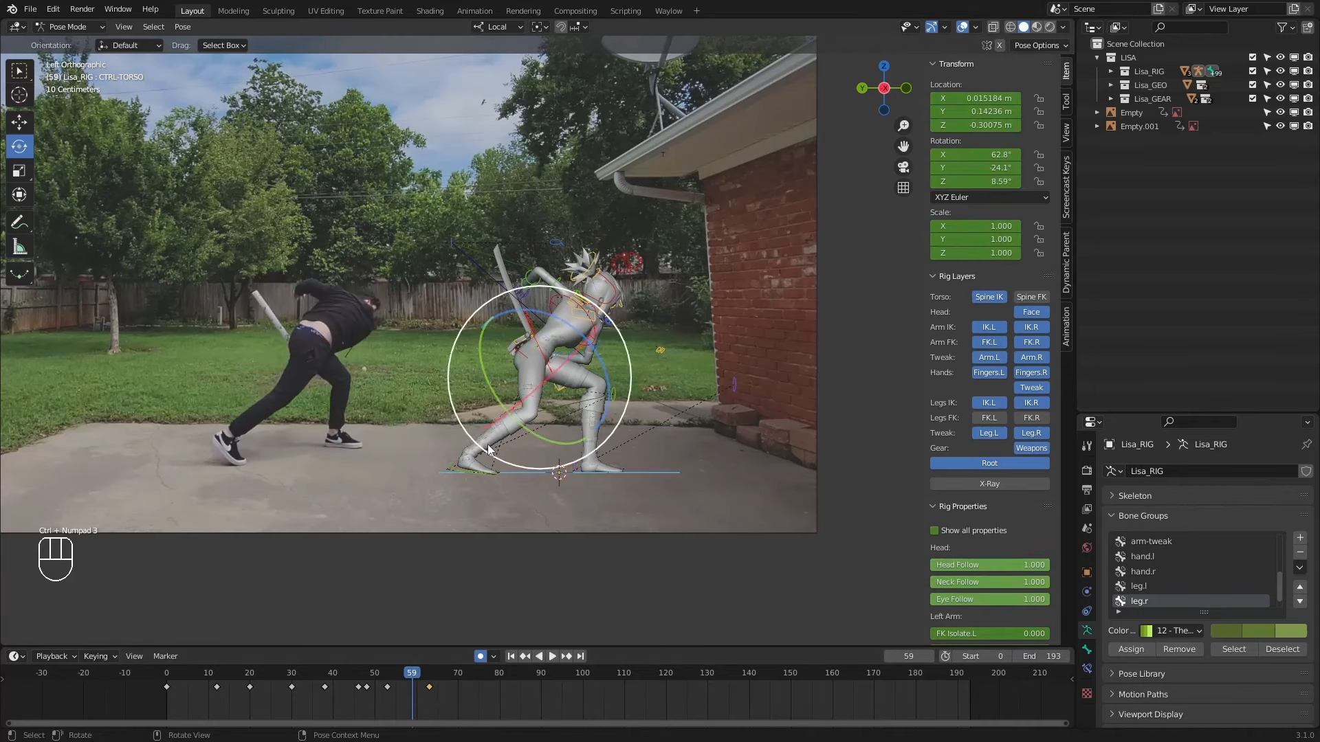
pyautogui.press('ctrl+KP_1')
pyautogui.press('KP_1')
pyautogui.moveTo(413, 674); pyautogui.dragTo(483, 674)
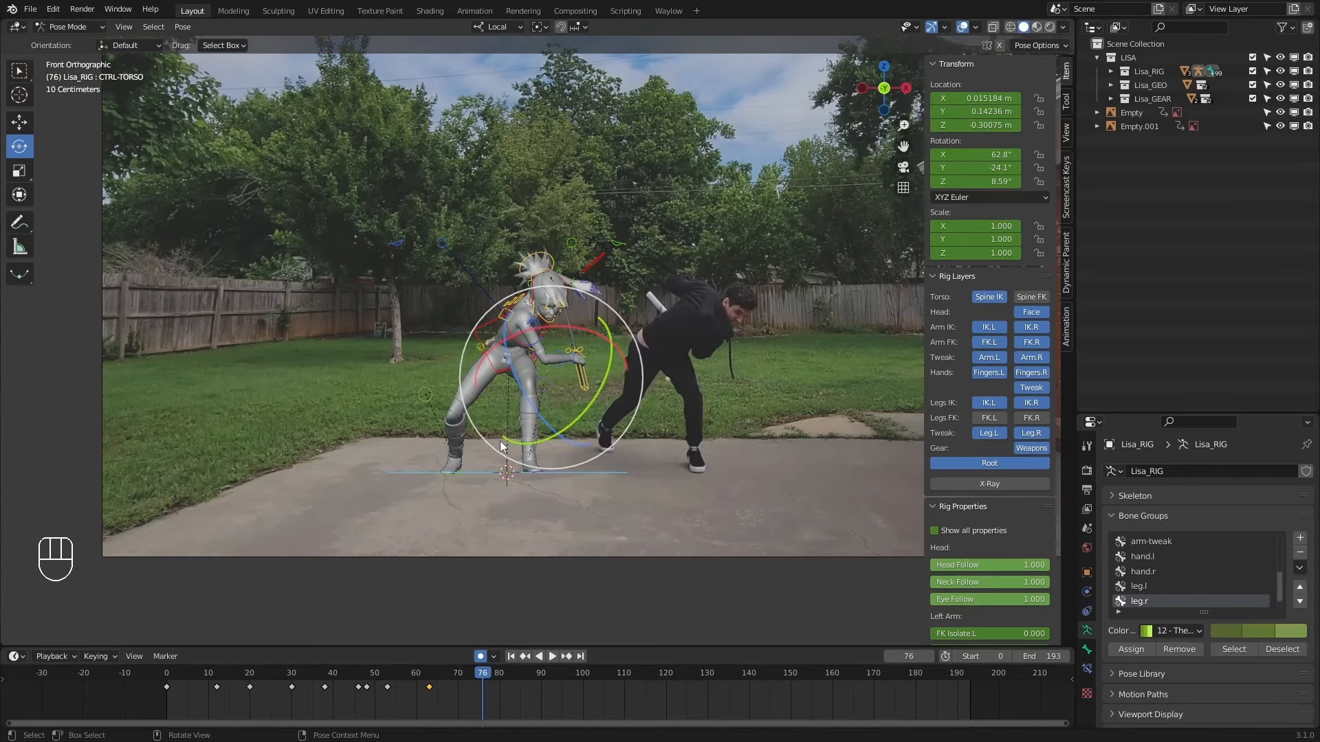
# Leave Pose Mode and set the Attack_Front.mp4 reference on the Empty object to 292 frames.
pyautogui.press('space')
pyautogui.hotkey('ctrl', 'Tab')
pyautogui.click(1131, 112)
pyautogui.scroll(-5, 1131, 558)
pyautogui.moveTo(641, 665); pyautogui.dragTo(533, 675)
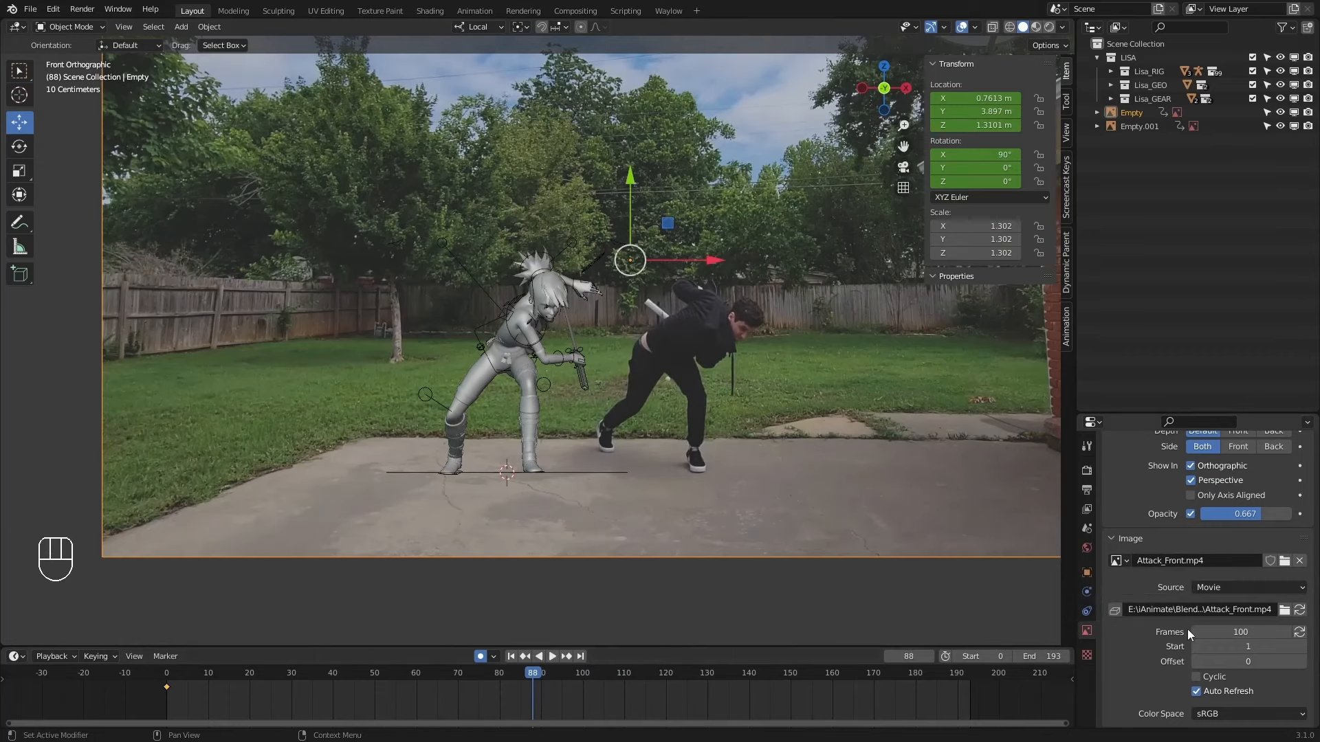
pyautogui.moveTo(1240, 633); pyautogui.dragTo(1275, 633)
# Play the front video reference and compare it with the side reference at frame 140 in the left view.
pyautogui.click(552, 657)
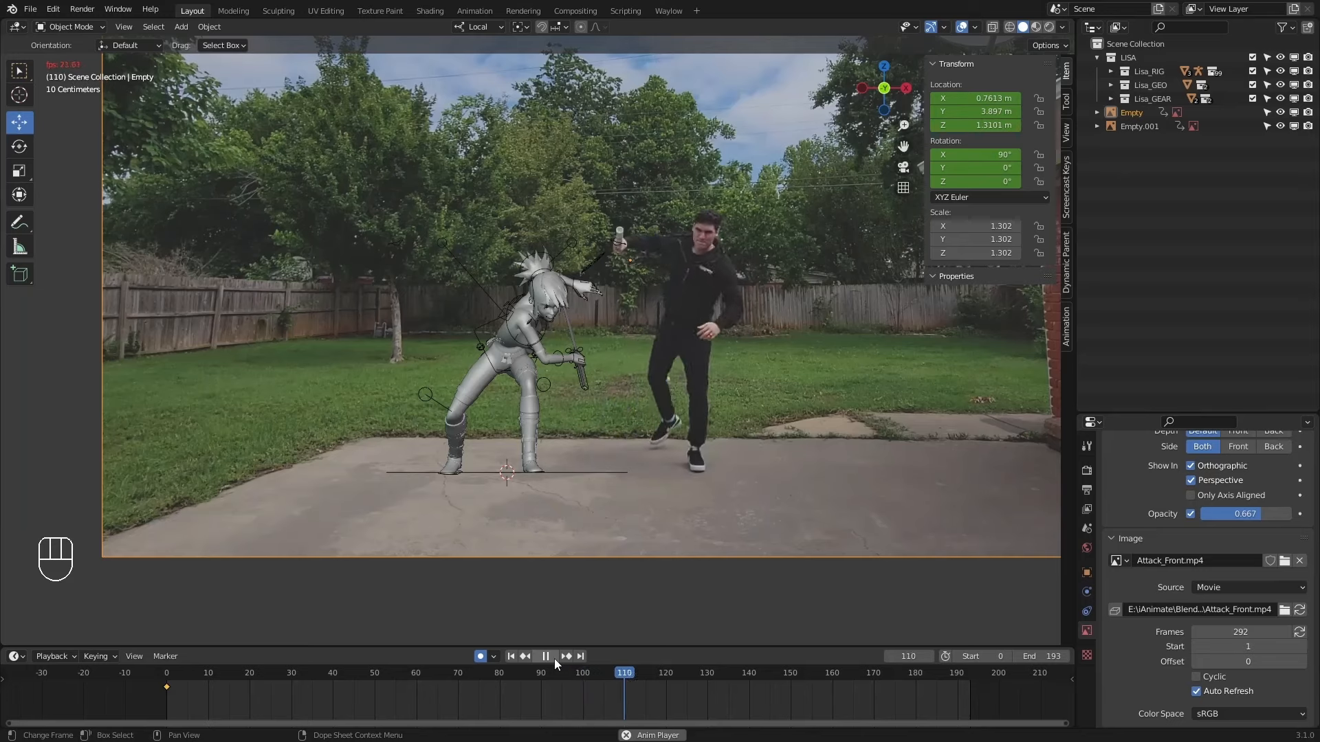
pyautogui.click(553, 657)
pyautogui.press('KP_3')
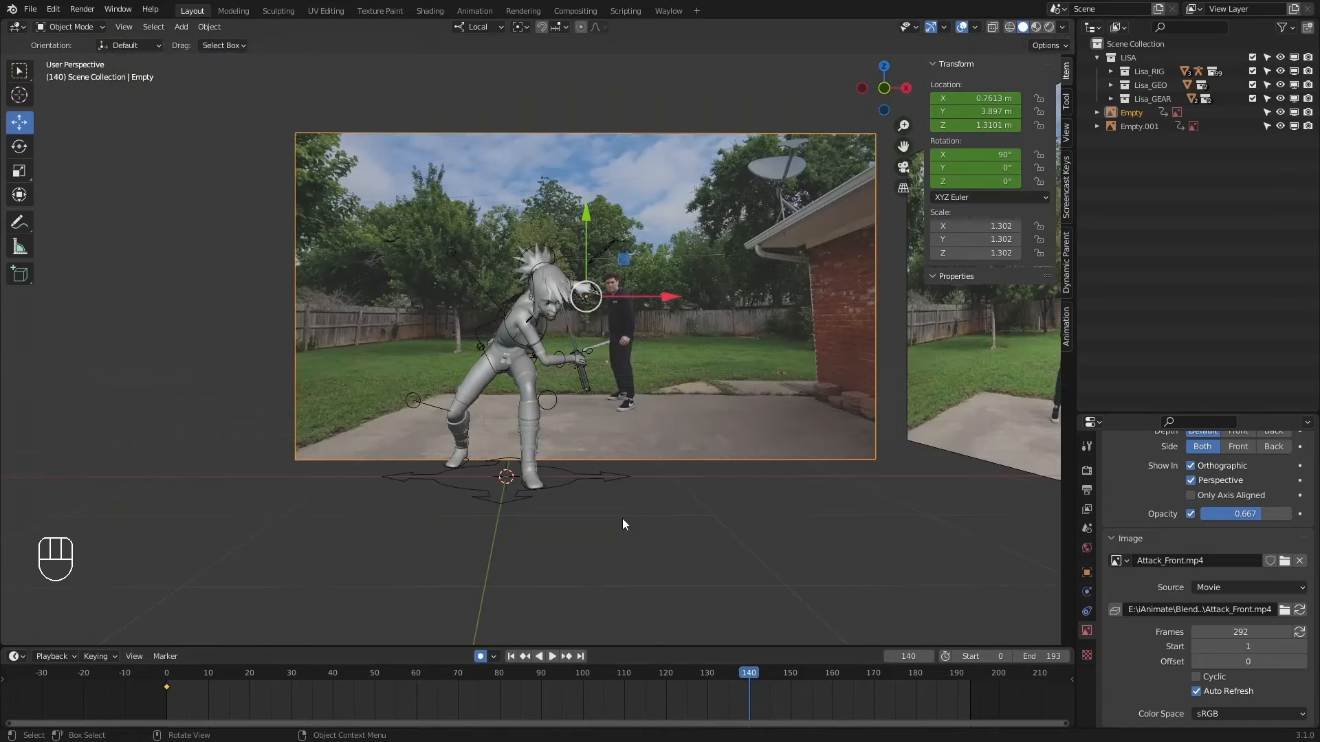
pyautogui.press('KP_1')
pyautogui.press('KP_3')
pyautogui.press('ctrl+KP_3')
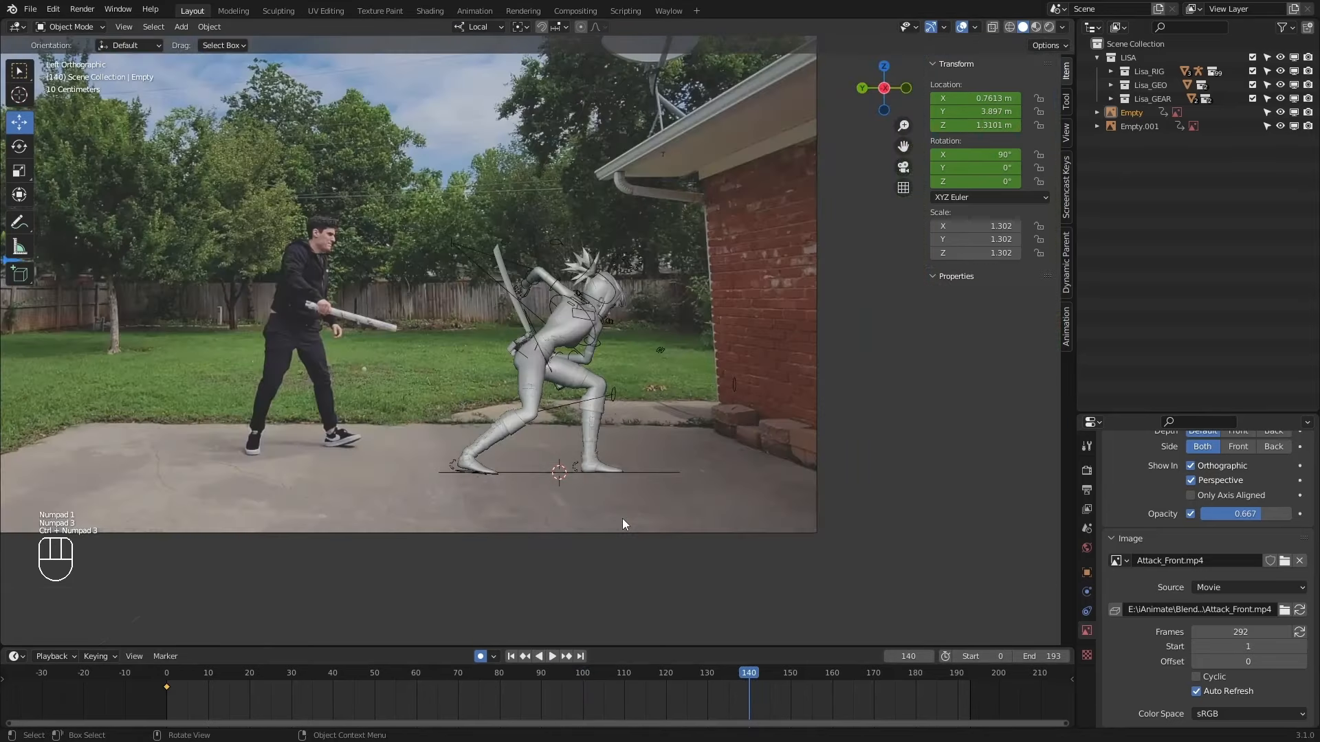
# Return to posing the Lisa rig and keyframe all its controls at frame 61 with the Whole Character (Selected Bones Only) keying set.
pyautogui.click(548, 373)
pyautogui.press('1')
pyautogui.moveTo(375, 669); pyautogui.dragTo(424, 683)
pyautogui.click(370, 680)
pyautogui.scroll(1, 543, 347)
pyautogui.press('a')
pyautogui.press('i')
pyautogui.press('i')
# Compare the key poses at frames 53 and 61 in the left view and select the right shoulder control at frame 61.
pyautogui.press('1')
pyautogui.press('2')
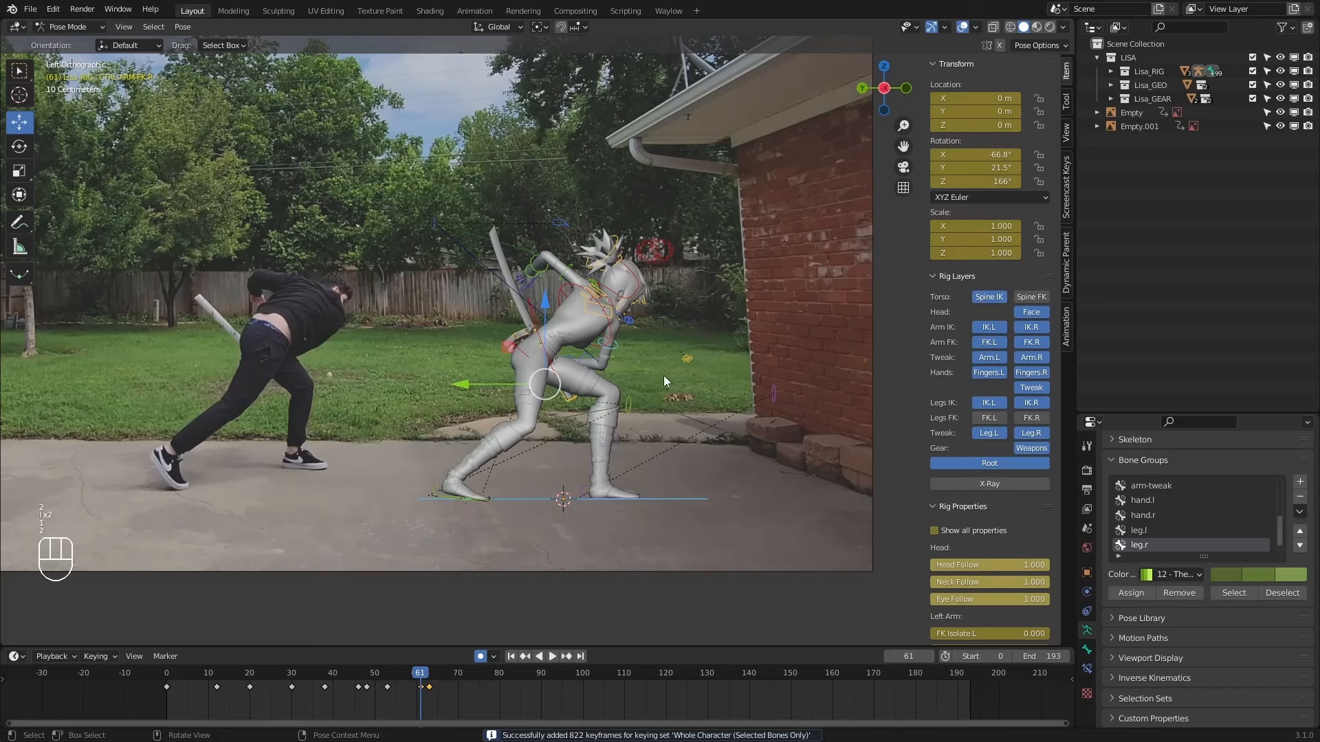
pyautogui.press('1')
pyautogui.press('1')
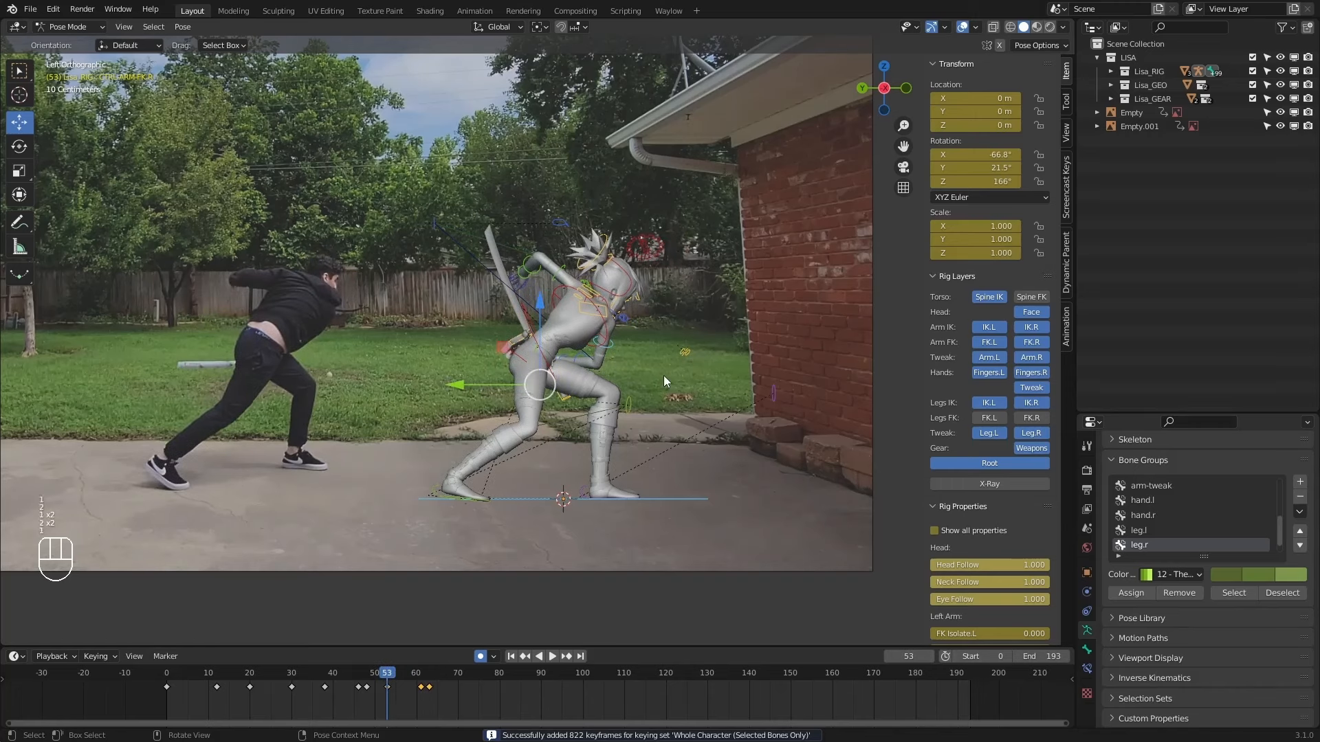
pyautogui.press('2')
pyautogui.press('1')
pyautogui.press('2')
pyautogui.click(604, 334)
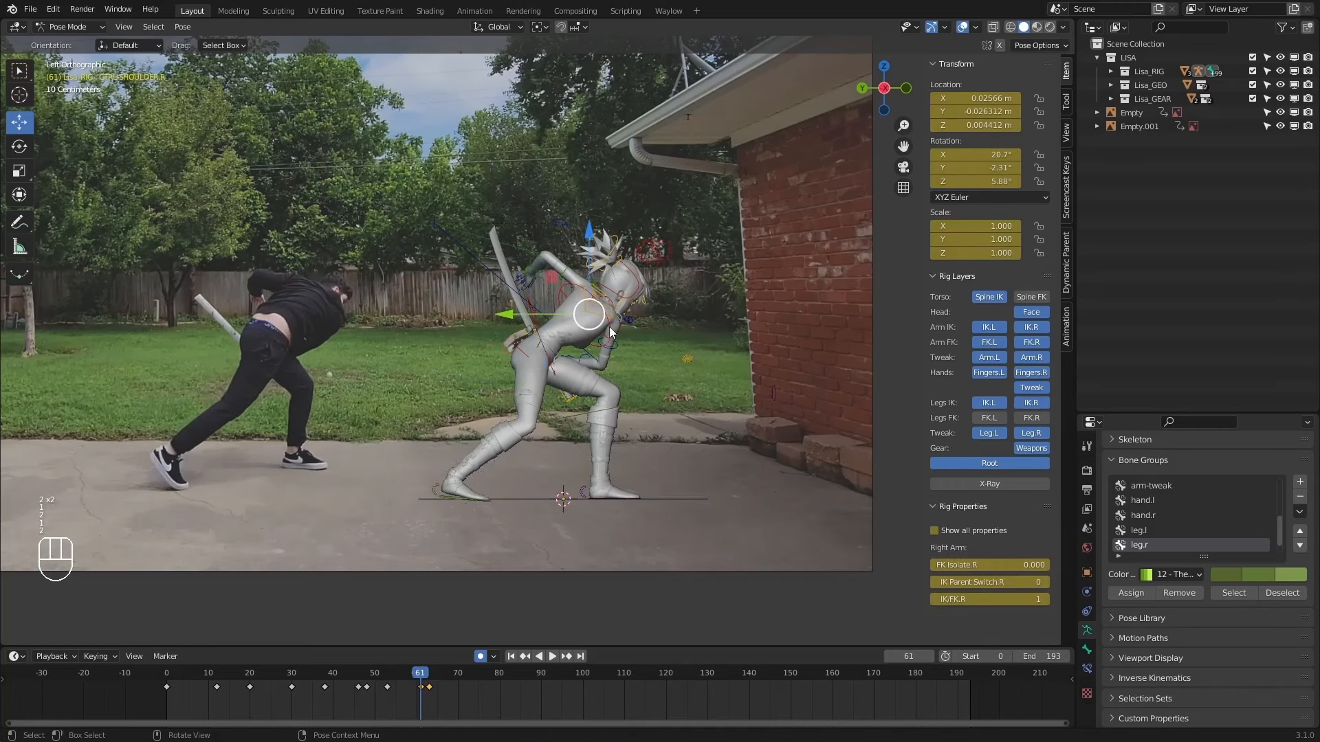
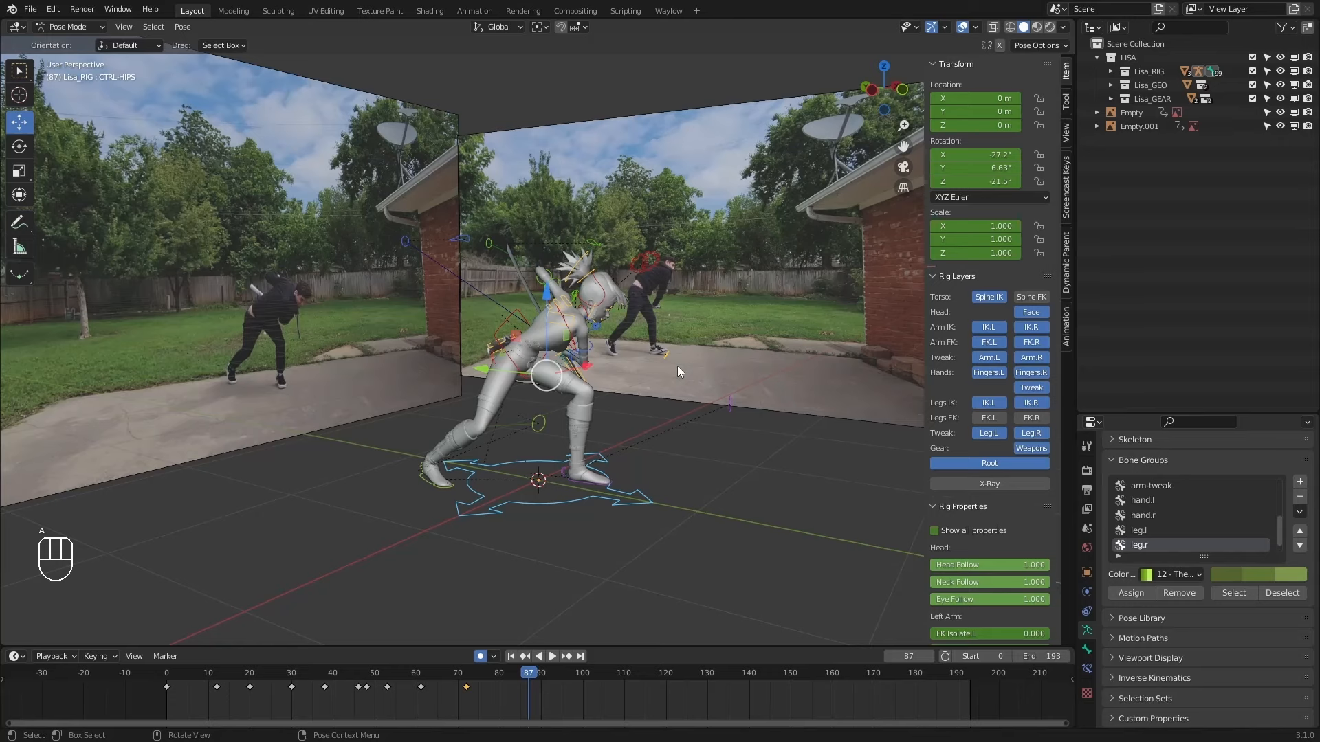
# Keyframe all controls of the Lisa rig at frame 87 and play the motion back.
pyautogui.press('i')
pyautogui.moveTo(678, 365); pyautogui.dragTo(506, 367, button='middle')
pyautogui.moveTo(506, 675)
pyautogui.mouseDown()
pyautogui.moveTo(382, 670)
pyautogui.moveTo(566, 675)
pyautogui.moveTo(362, 671)
pyautogui.moveTo(524, 673)
pyautogui.mouseUp()
pyautogui.press('space')
pyautogui.press('2')
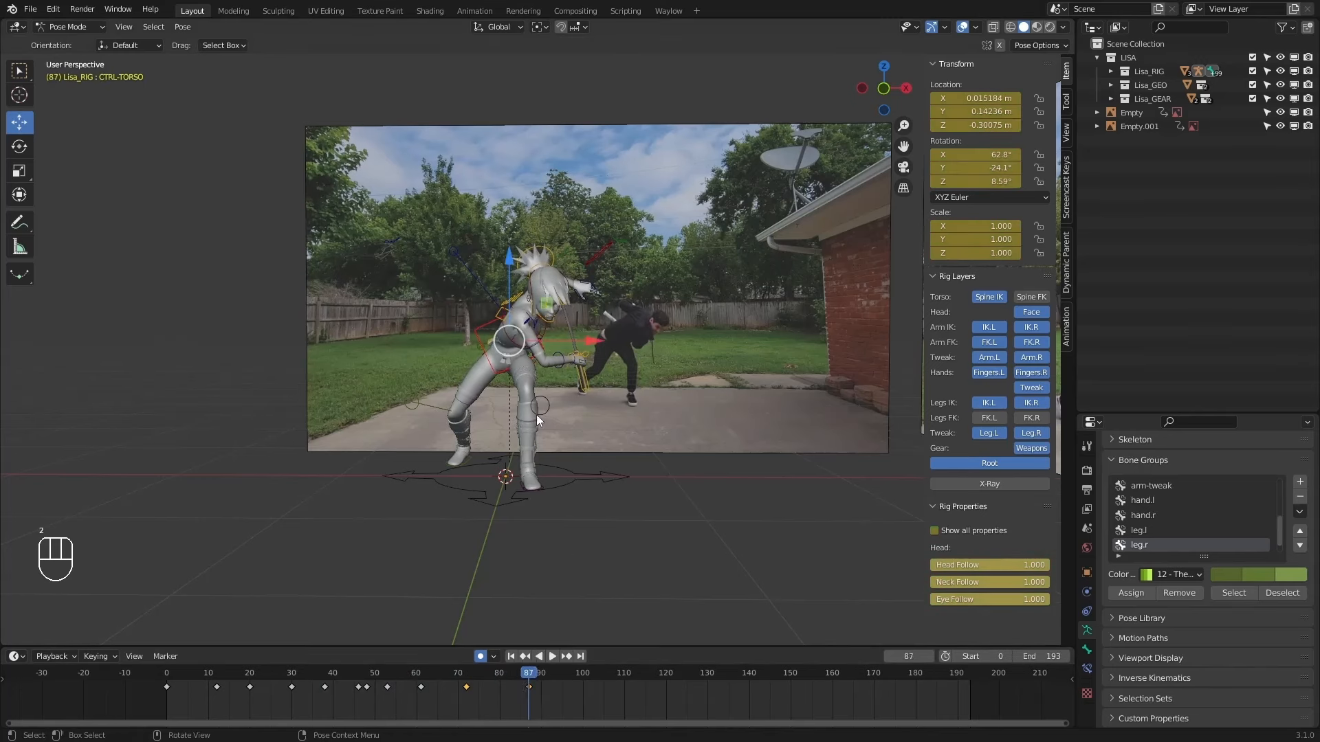
# Raise the torso control at frame 87 to Z -0.29652 m and lean it to an X rotation of 63.7°.
pyautogui.press('1')
pyautogui.press('2')
pyautogui.press('g')
pyautogui.press('z')
pyautogui.moveTo(512, 297); pyautogui.dragTo(512, 300)
pyautogui.click(19, 147)
pyautogui.hotkey('ctrl', 'z')
pyautogui.moveTo(976, 181); pyautogui.dragTo(987, 182)
pyautogui.press('1')
pyautogui.press('2')
pyautogui.press('1')
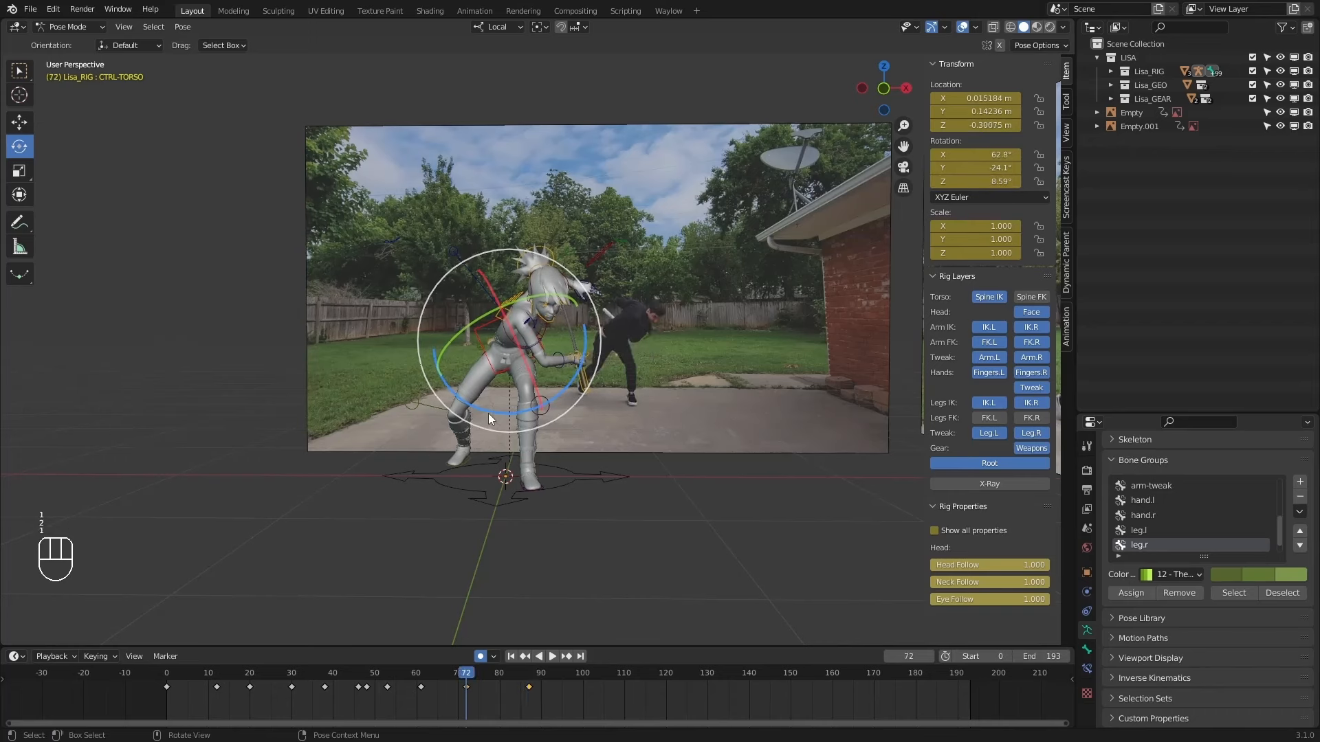
# Compare the poses at frames 72 and 87 and rotate the torso control at frame 87 about 1° around its local Z axis.
pyautogui.press('1')
pyautogui.press('2')
pyautogui.press('2')
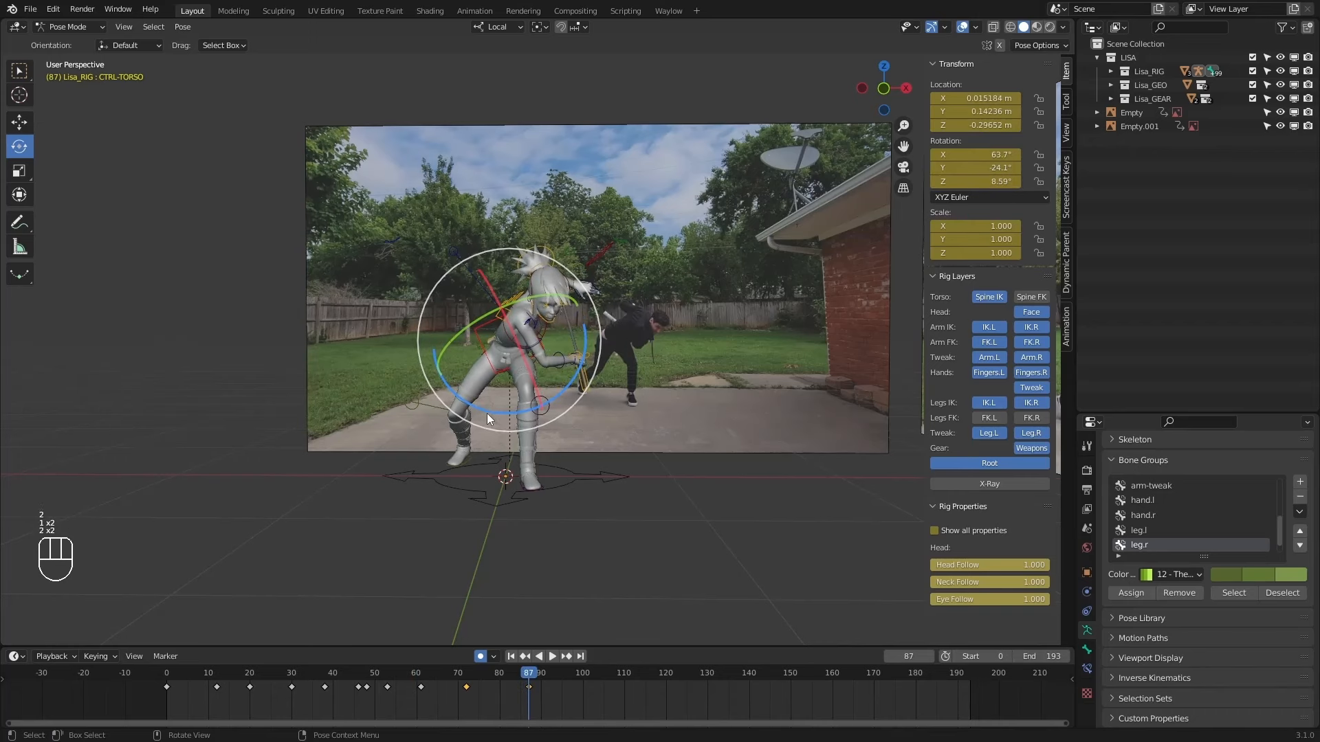
pyautogui.moveTo(488, 413); pyautogui.dragTo(491, 414)
pyautogui.click(490, 414)
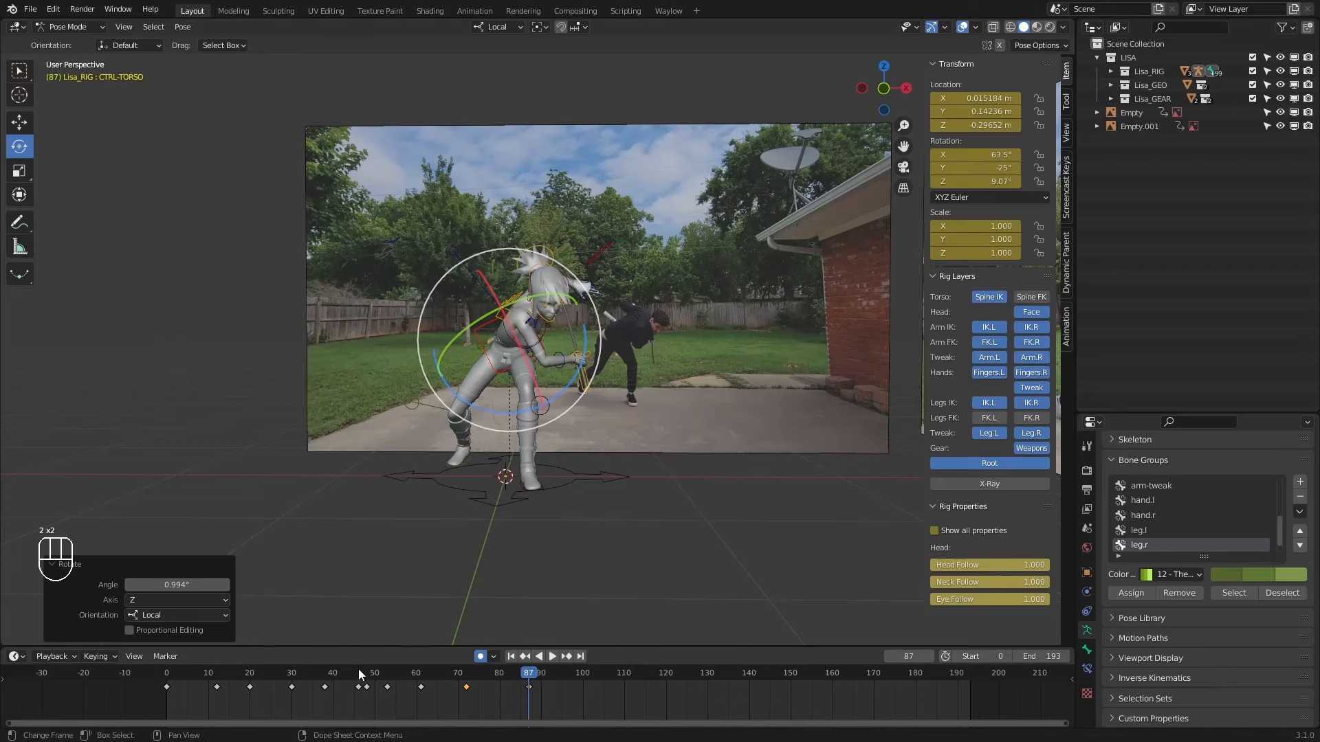
# Scrub through frames 46 to 85 and play the animation to review the settle.
pyautogui.moveTo(358, 671); pyautogui.dragTo(516, 672)
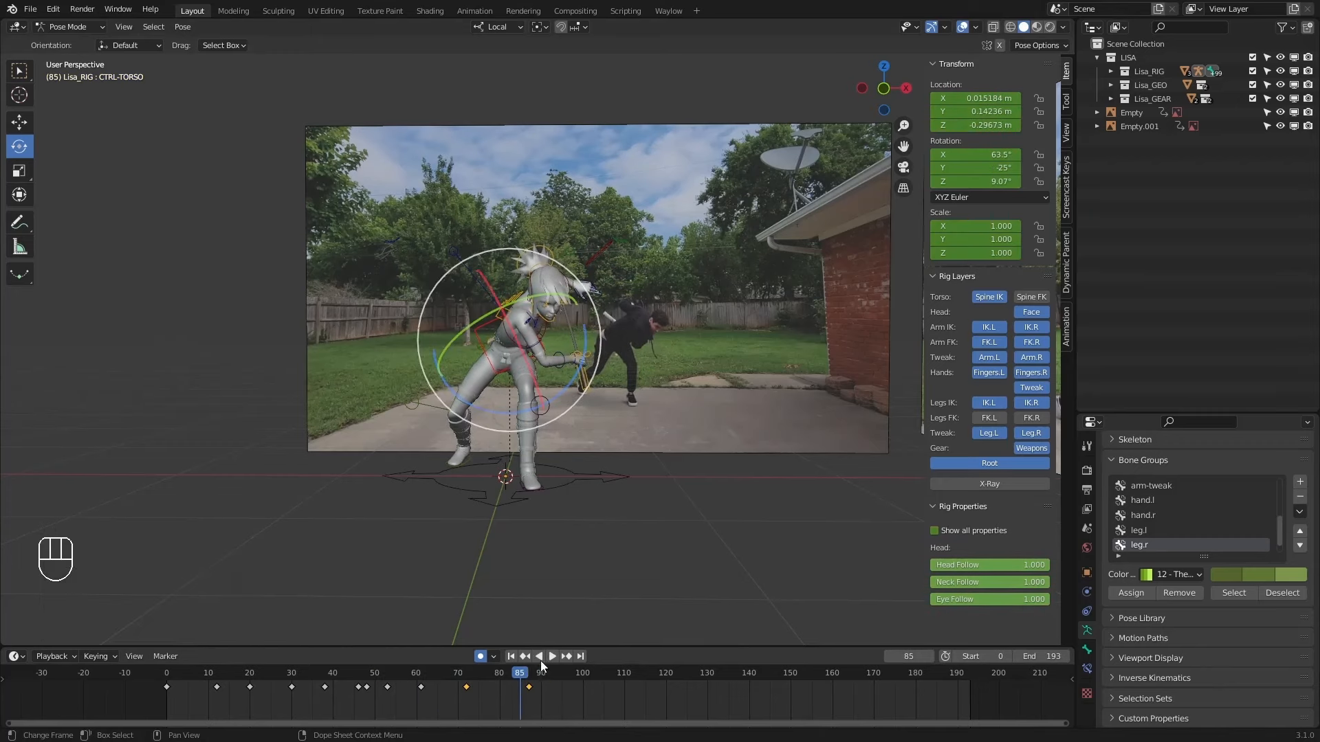
pyautogui.click(553, 656)
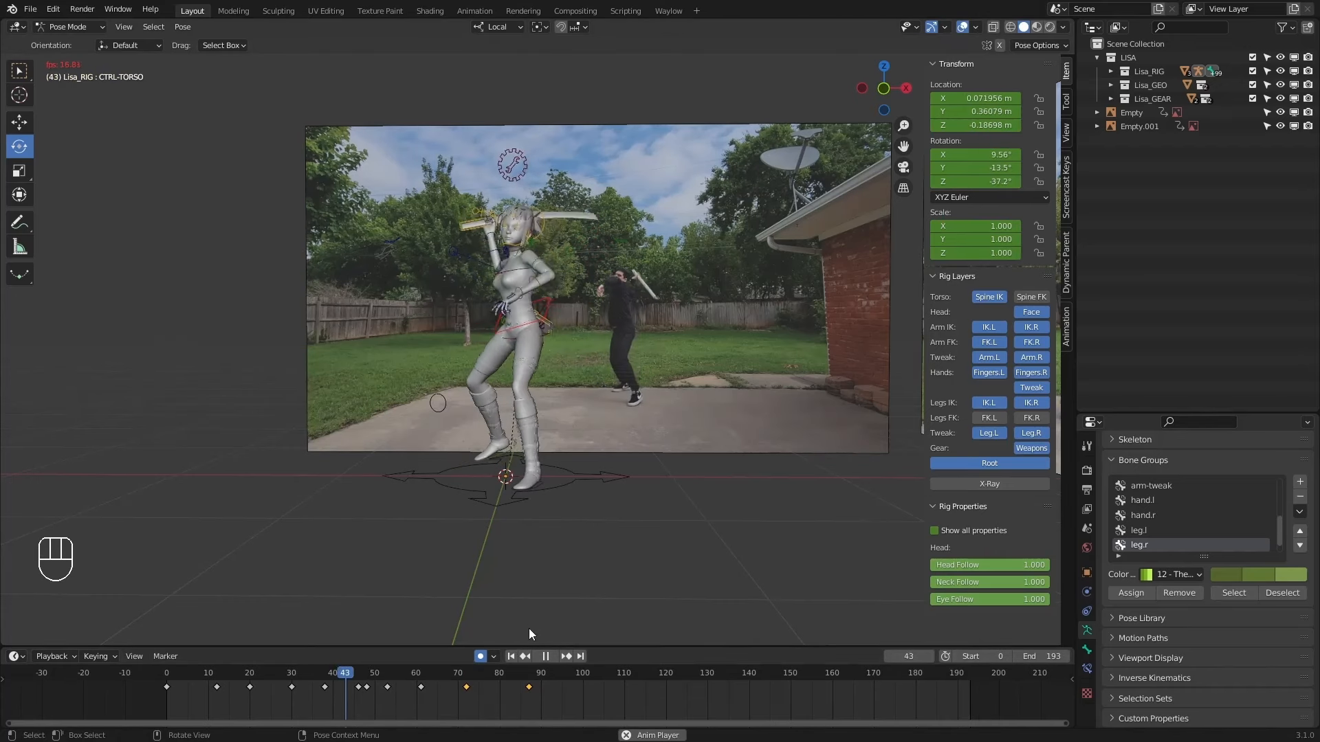
pyautogui.click(547, 656)
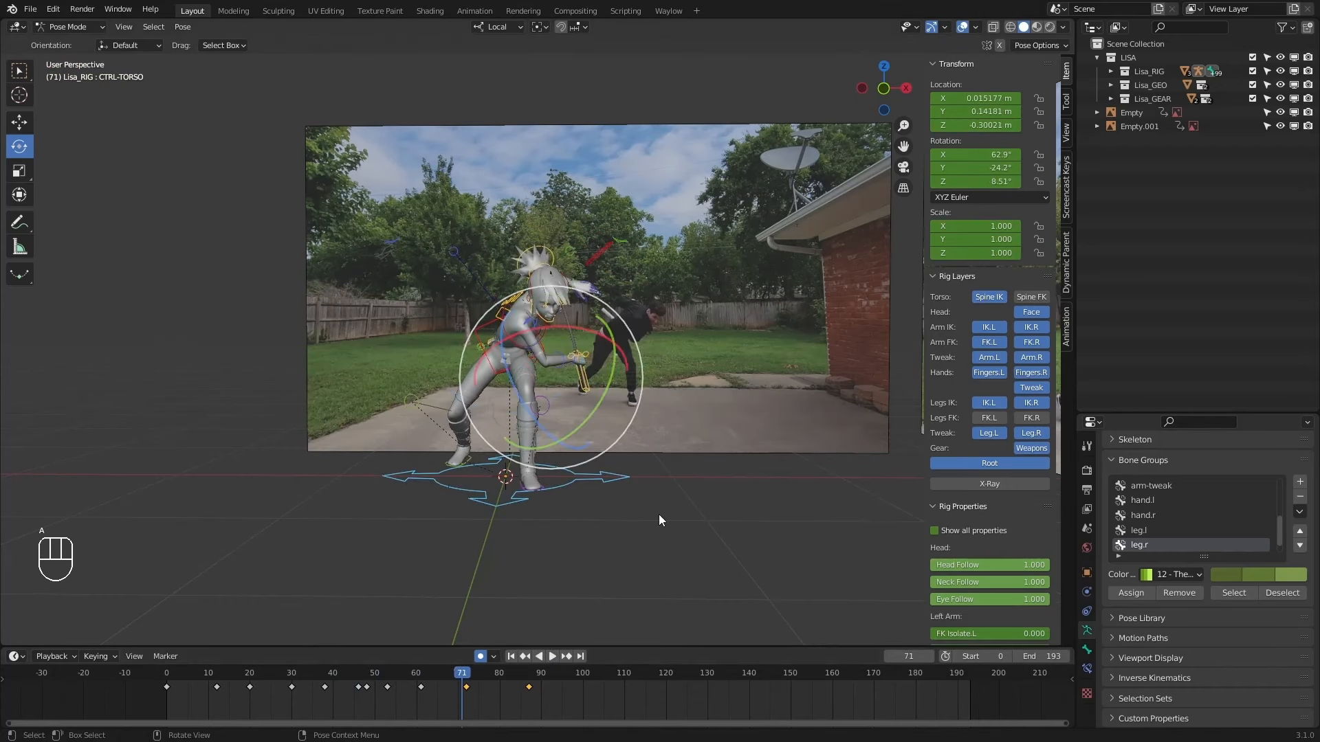
# Select all rig controls and shift the key poses at frames 72 and 87 to frames 76 and 91.
pyautogui.press('a')
pyautogui.press('a')
pyautogui.press('a')
pyautogui.press('a')
pyautogui.press('g')
pyautogui.click(556, 683)
# Compare the settle poses at frames 76 and 91 from the side and front of the character.
pyautogui.moveTo(508, 467); pyautogui.dragTo(668, 463, button='middle')
pyautogui.press('2')
pyautogui.press('1')
pyautogui.press('1')
pyautogui.press('2')
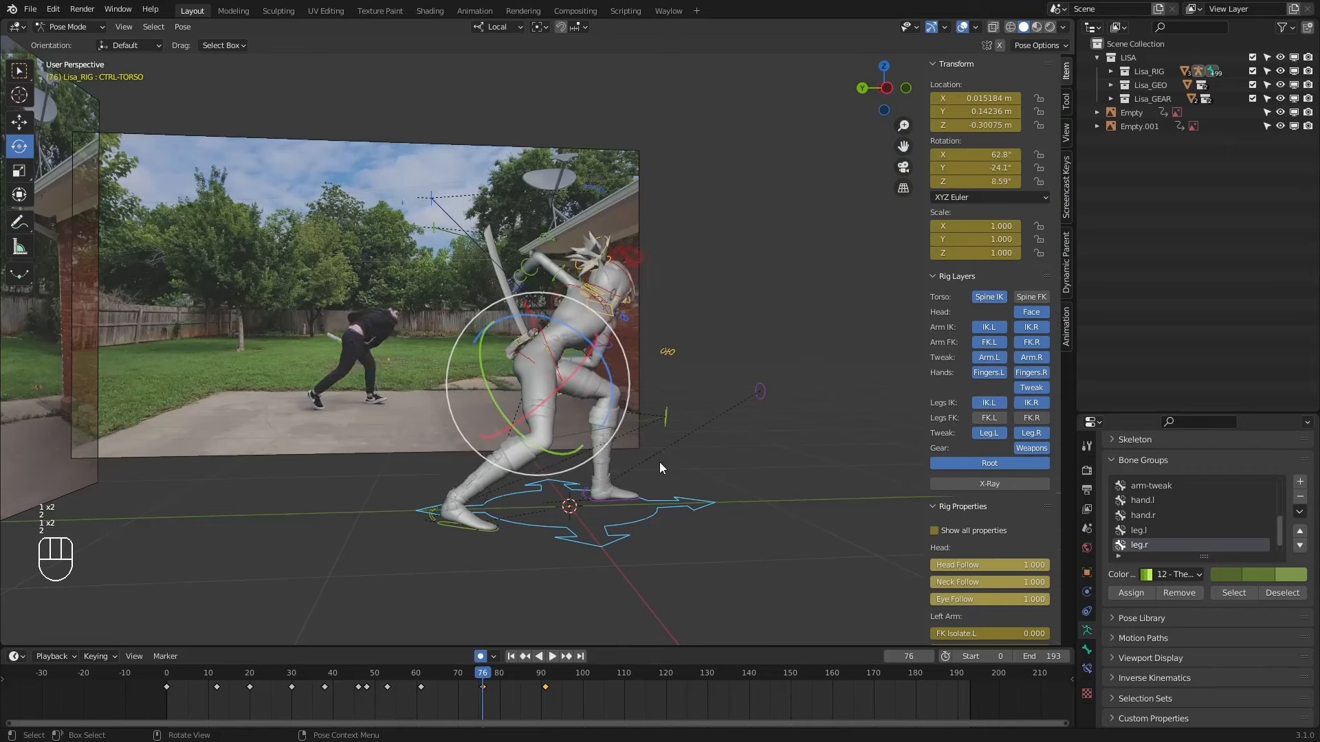
pyautogui.scroll(1, 656, 450)
pyautogui.press('2')
pyautogui.press('1')
pyautogui.press('1')
pyautogui.press('2')
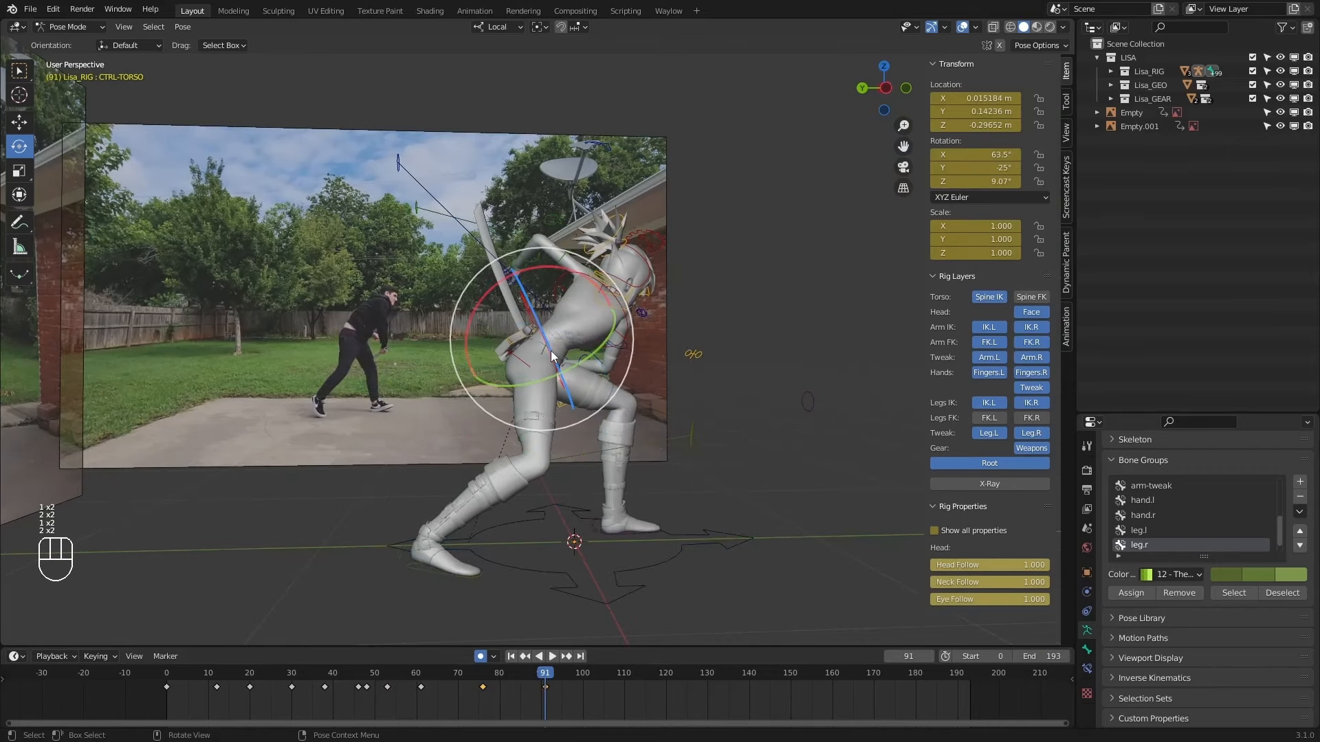
pyautogui.press('2')
pyautogui.press('1')
pyautogui.moveTo(580, 306); pyautogui.dragTo(486, 304, button='middle')
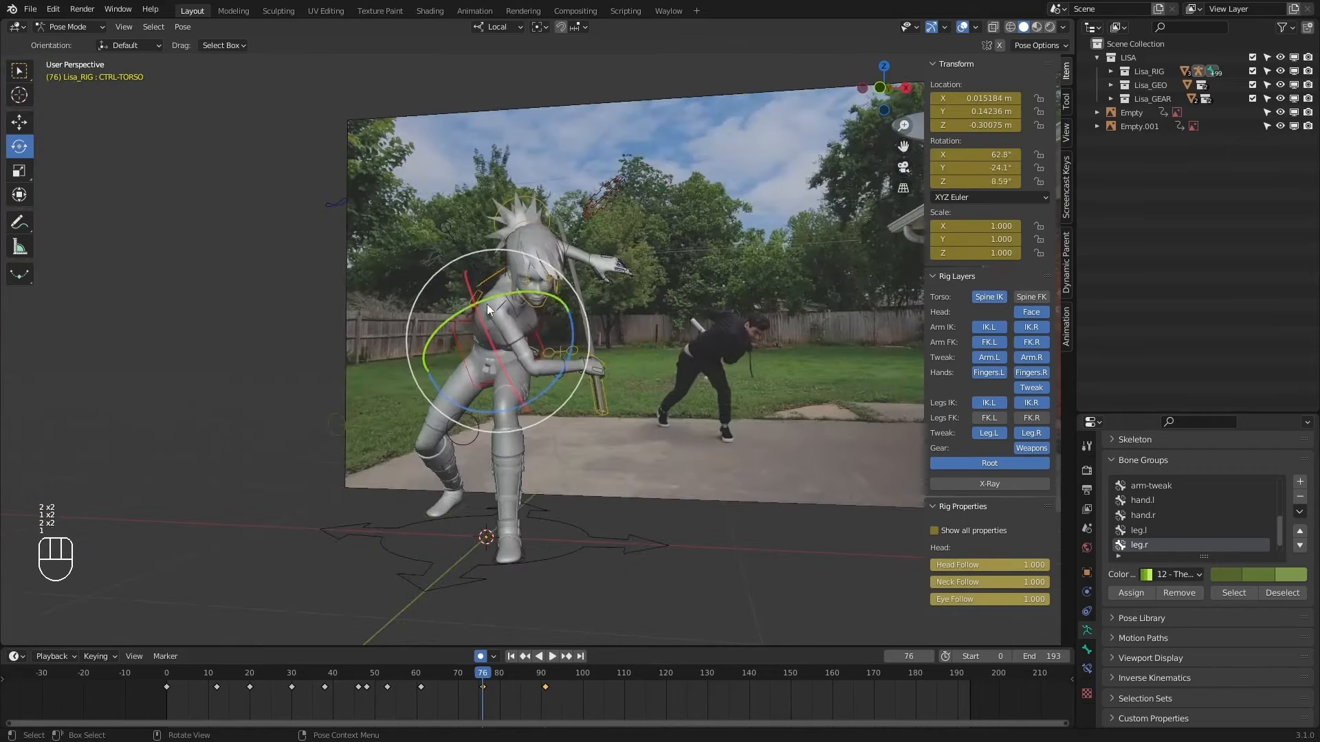
pyautogui.press('1')
pyautogui.press('1')
pyautogui.press('2')
pyautogui.press('2')
pyautogui.press('2')
pyautogui.press('1')
pyautogui.press('1')
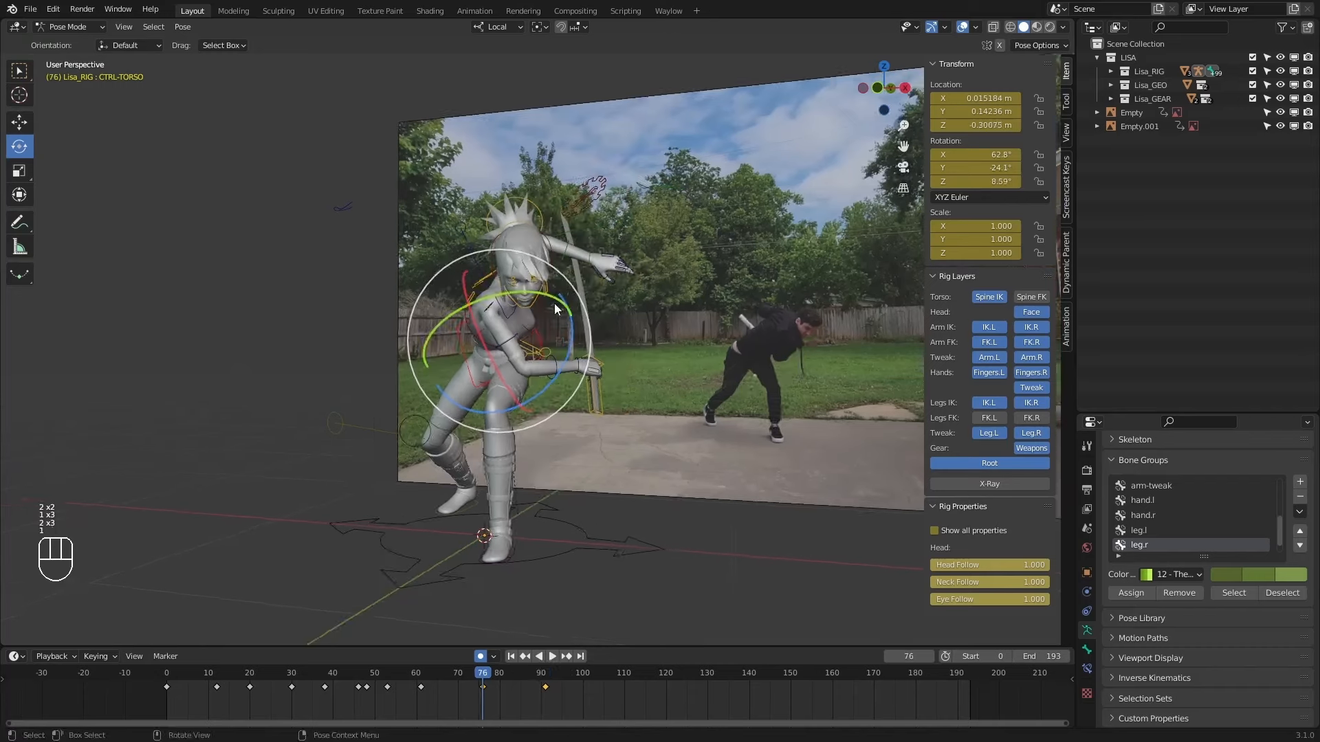
pyautogui.moveTo(575, 270); pyautogui.dragTo(614, 290, button='middle')
pyautogui.press('2')
pyautogui.press('1')
pyautogui.press('1')
pyautogui.press('1')
pyautogui.press('1')
pyautogui.press('1')
# Play the whole sword swing repeatedly from front and side angles to review its timing against the reference.
pyautogui.click(552, 657)
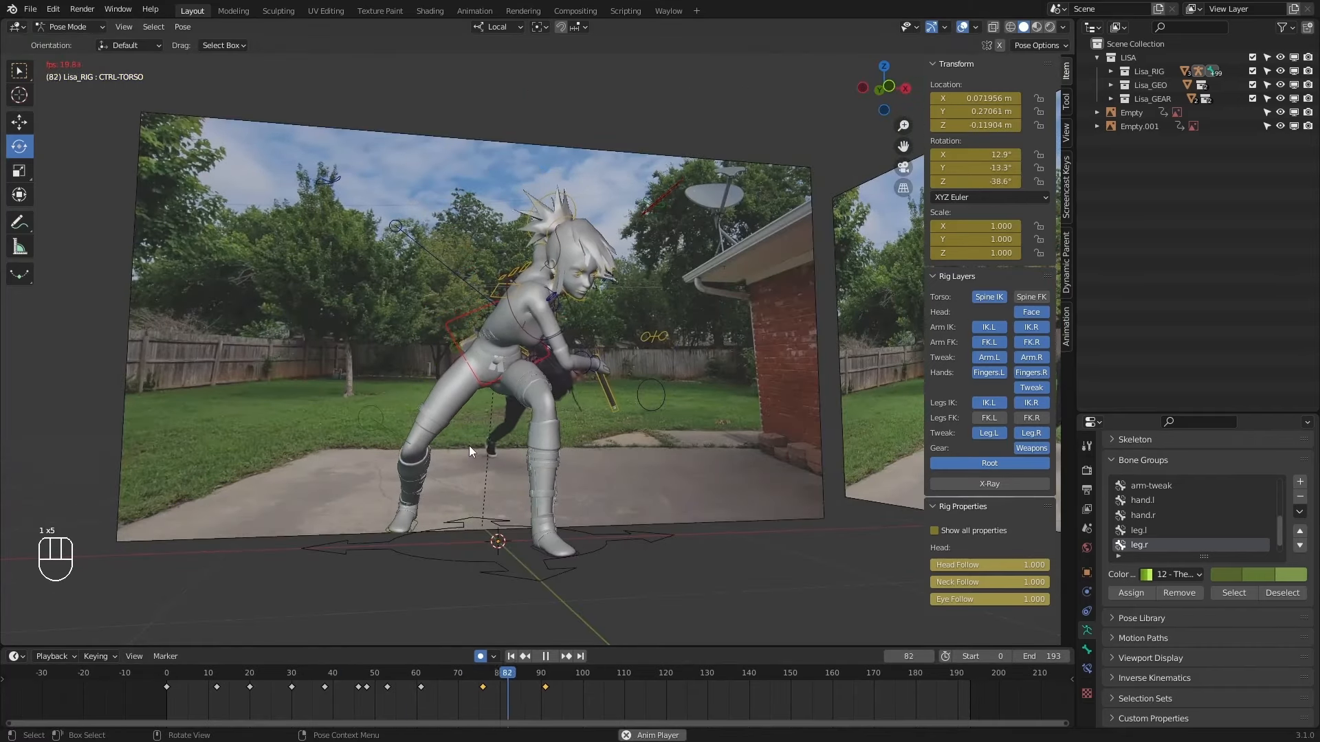
pyautogui.moveTo(469, 446); pyautogui.dragTo(597, 453, button='middle')
pyautogui.click(316, 674)
pyautogui.hotkey('shift', 'Left')
pyautogui.moveTo(343, 528); pyautogui.dragTo(500, 495, button='middle')
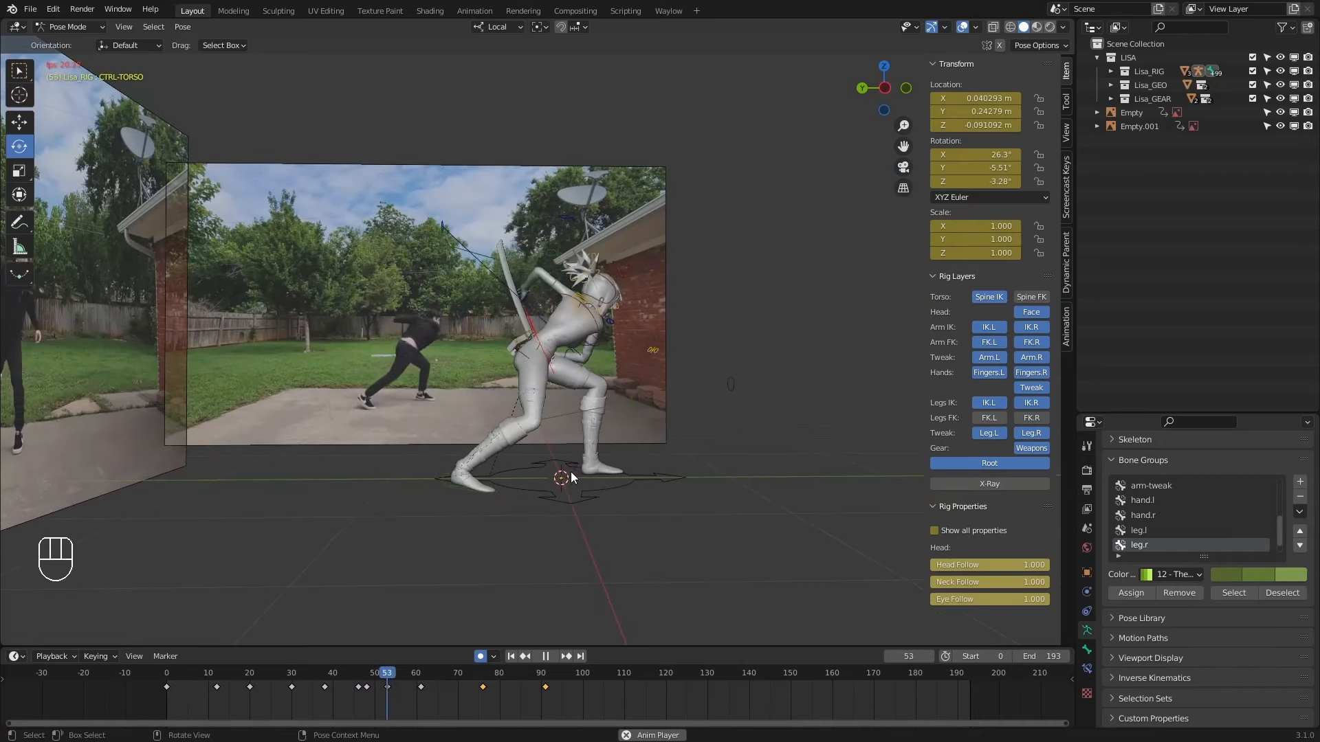
pyautogui.click(171, 673)
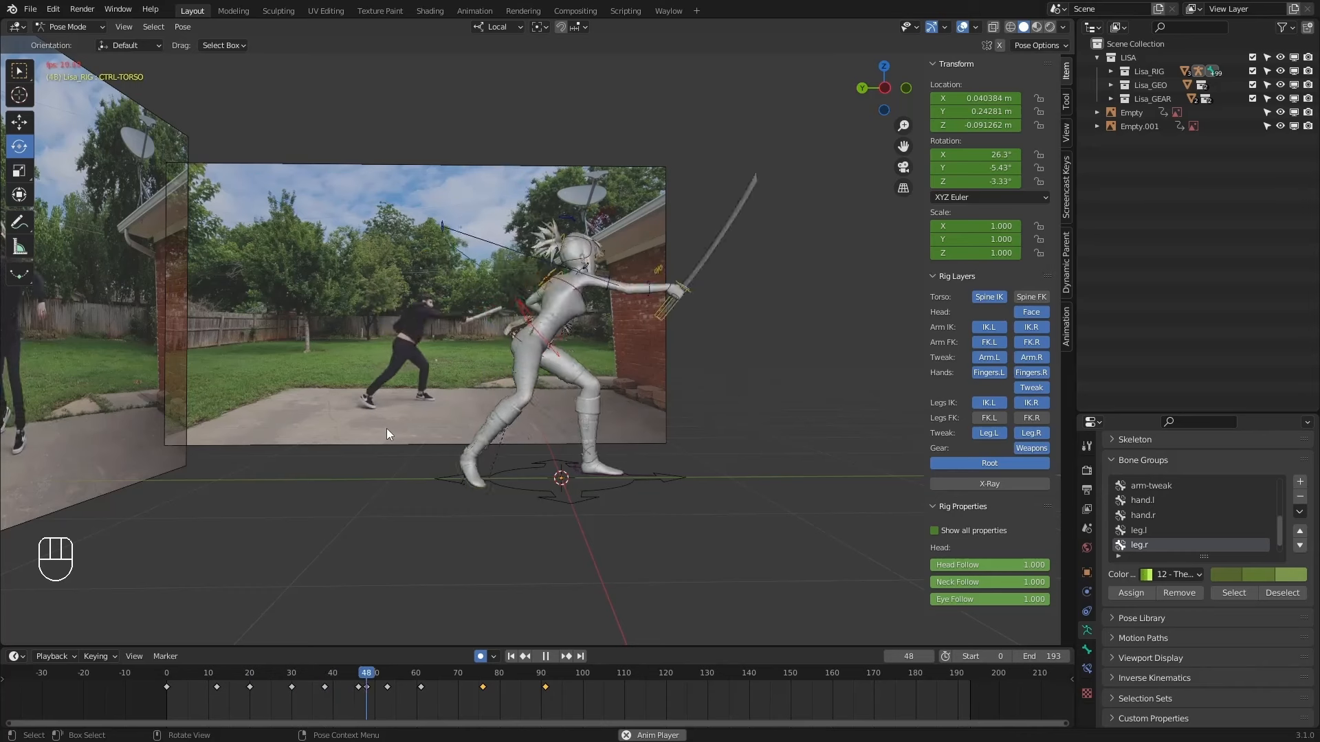
pyautogui.click(545, 656)
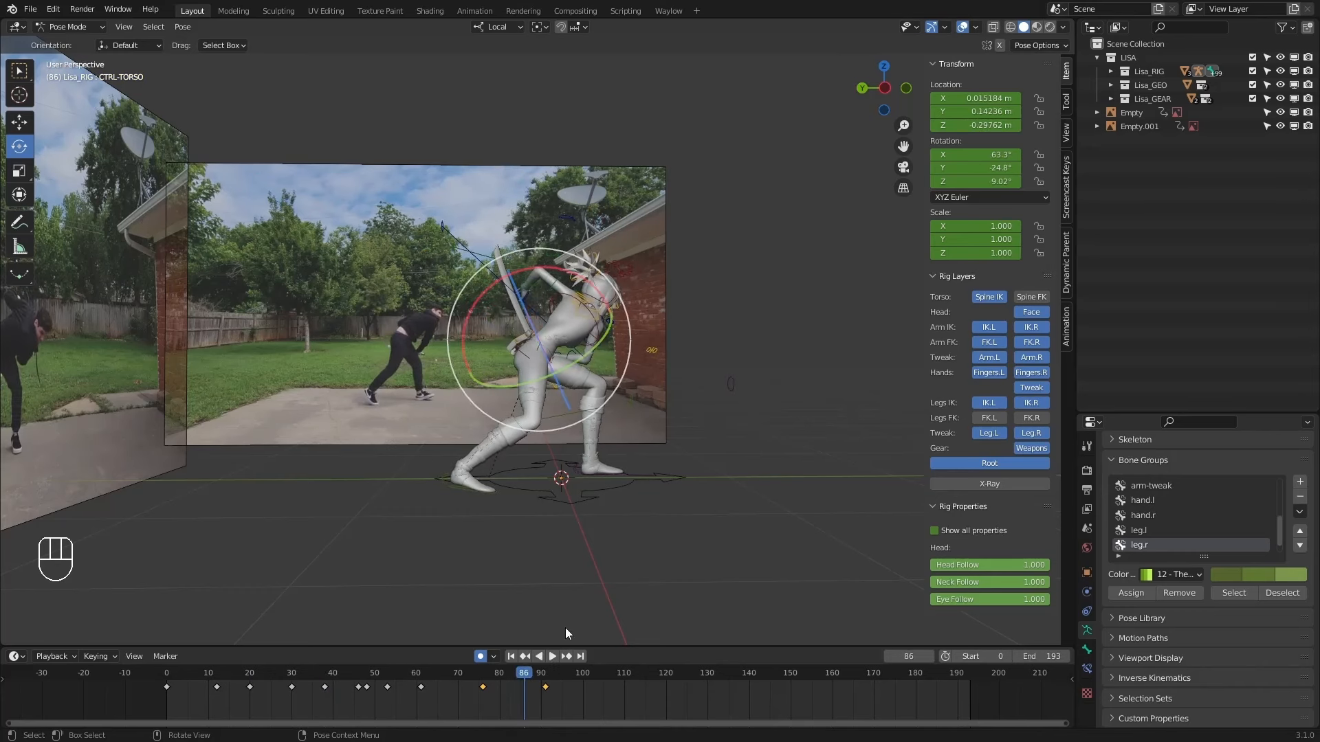
# Select all rig controls and compare the opening key poses at frames 0 and 12.
pyautogui.click(755, 435)
pyautogui.press('a')
pyautogui.moveTo(425, 664); pyautogui.dragTo(169, 675)
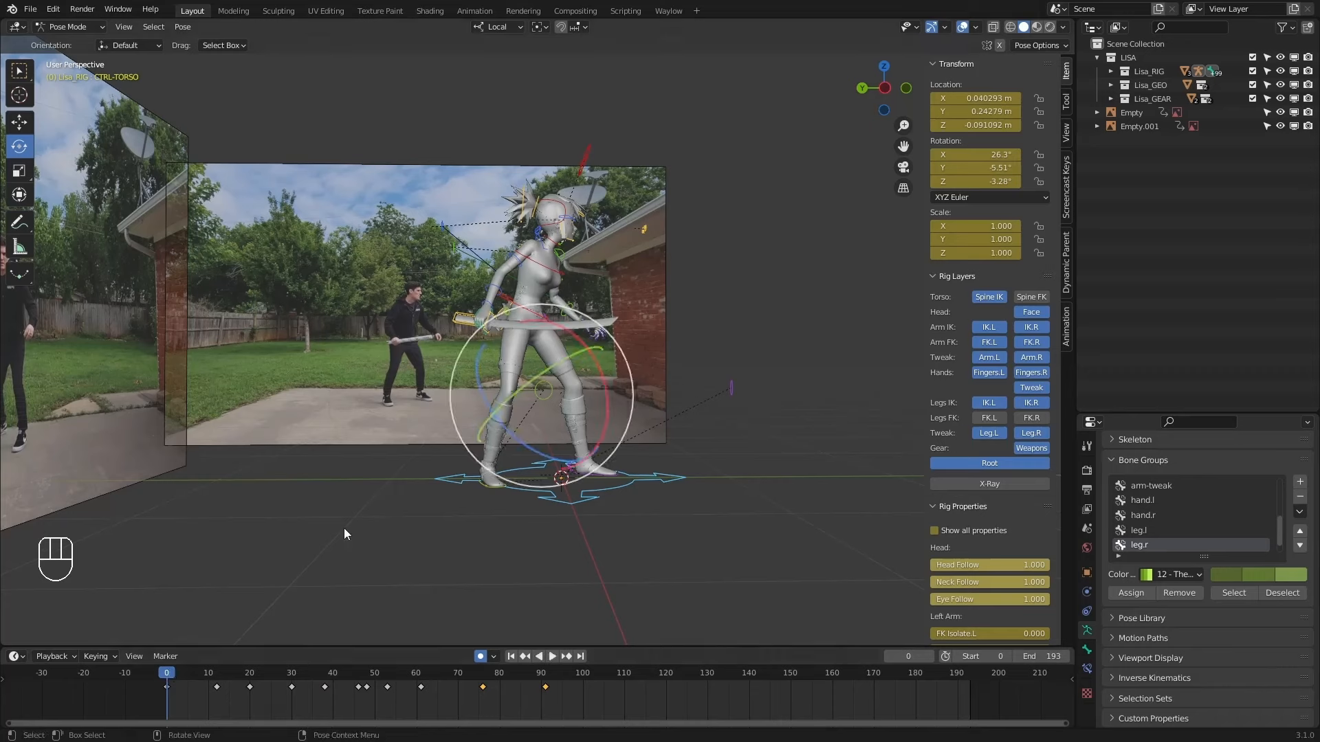
pyautogui.press('2')
pyautogui.press('1')
pyautogui.press('2')
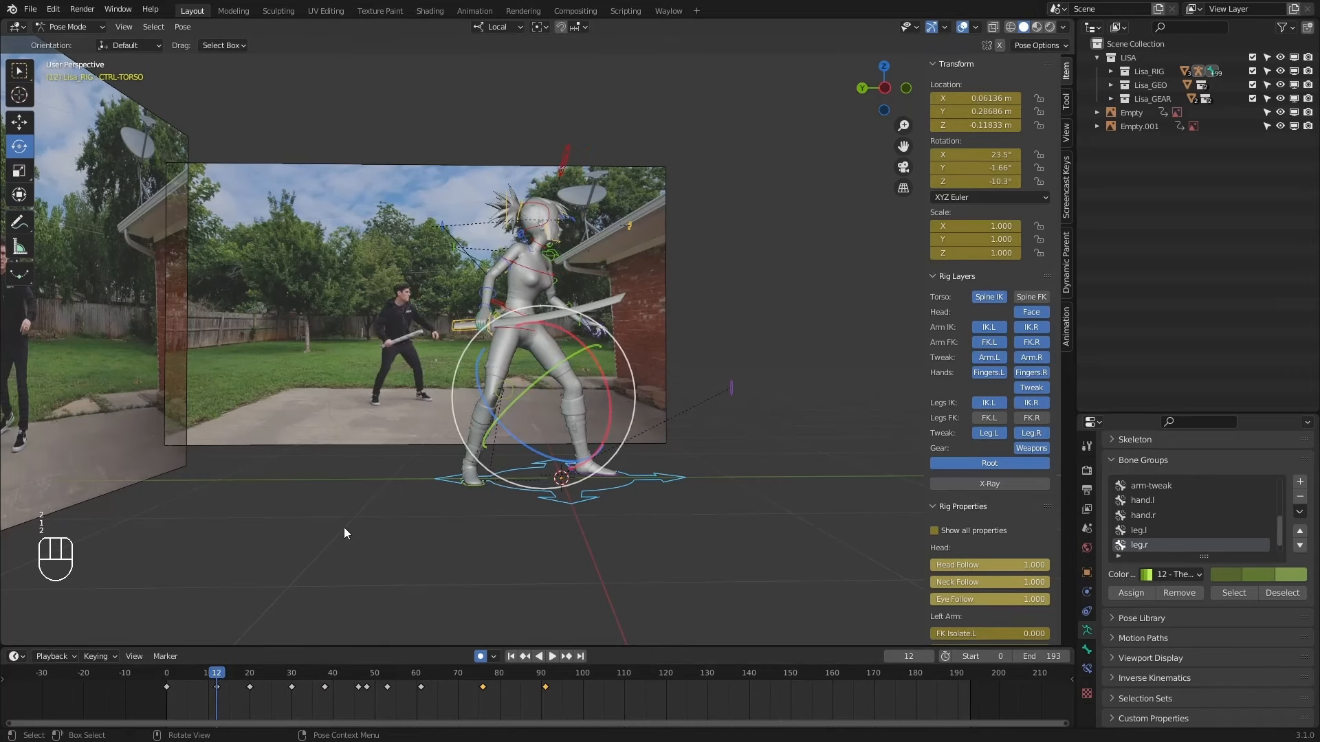
pyautogui.press('1')
# Keyframe all rig controls at frame 7 while matching the side reference in the left orthographic view.
pyautogui.moveTo(170, 677); pyautogui.dragTo(195, 678)
pyautogui.press('KP_1')
pyautogui.press('KP_3')
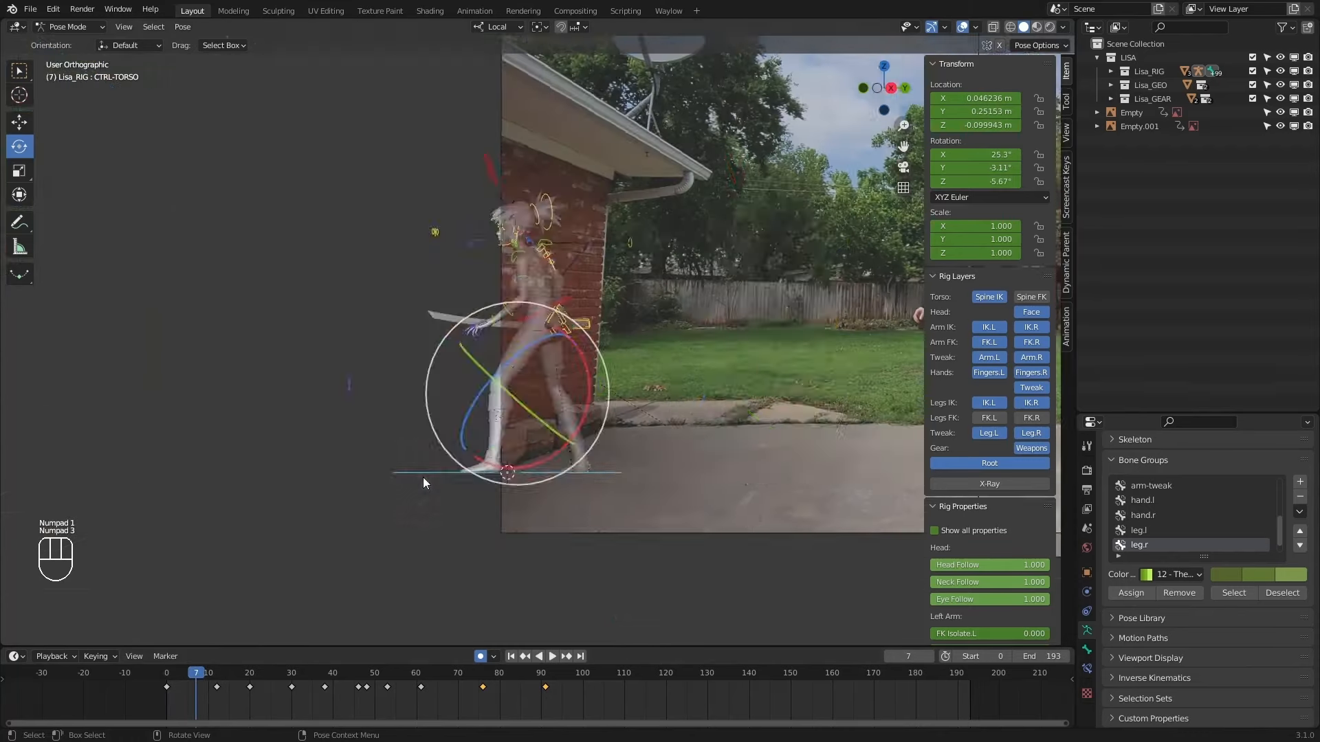
pyautogui.press('ctrl+KP_3')
pyautogui.press('a')
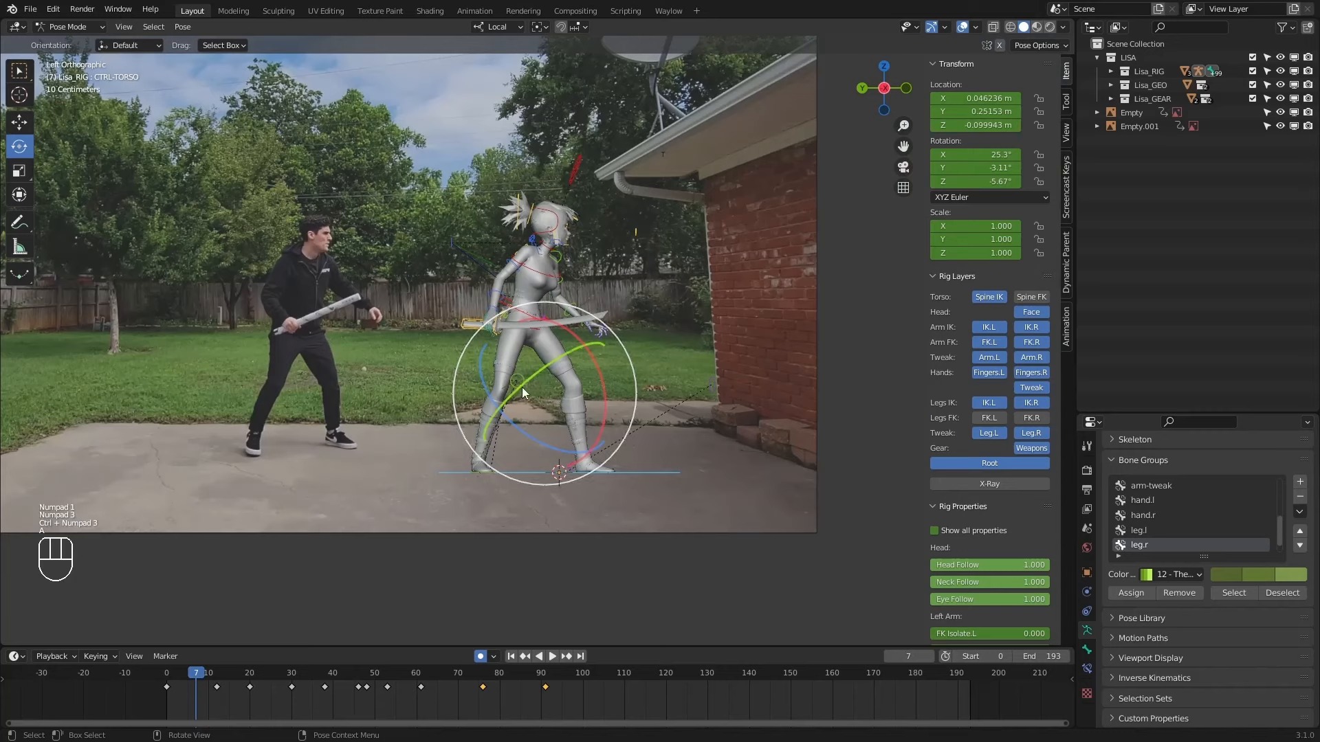
pyautogui.press('a')
pyautogui.press('i')
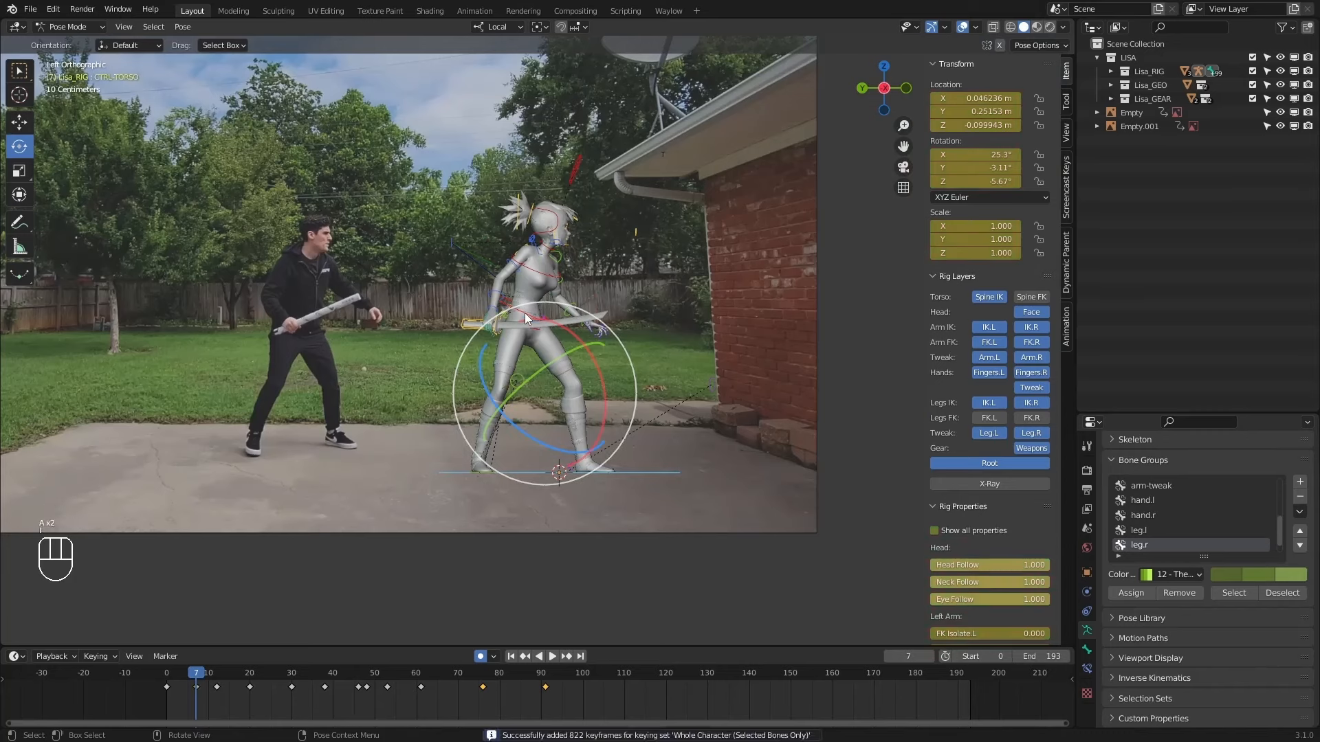
# Compare the key pose at frame 7 with its neighbours and select the torso control.
pyautogui.hotkey('shift', 'Left')
pyautogui.press('2')
pyautogui.press('1')
pyautogui.press('2')
pyautogui.press('1')
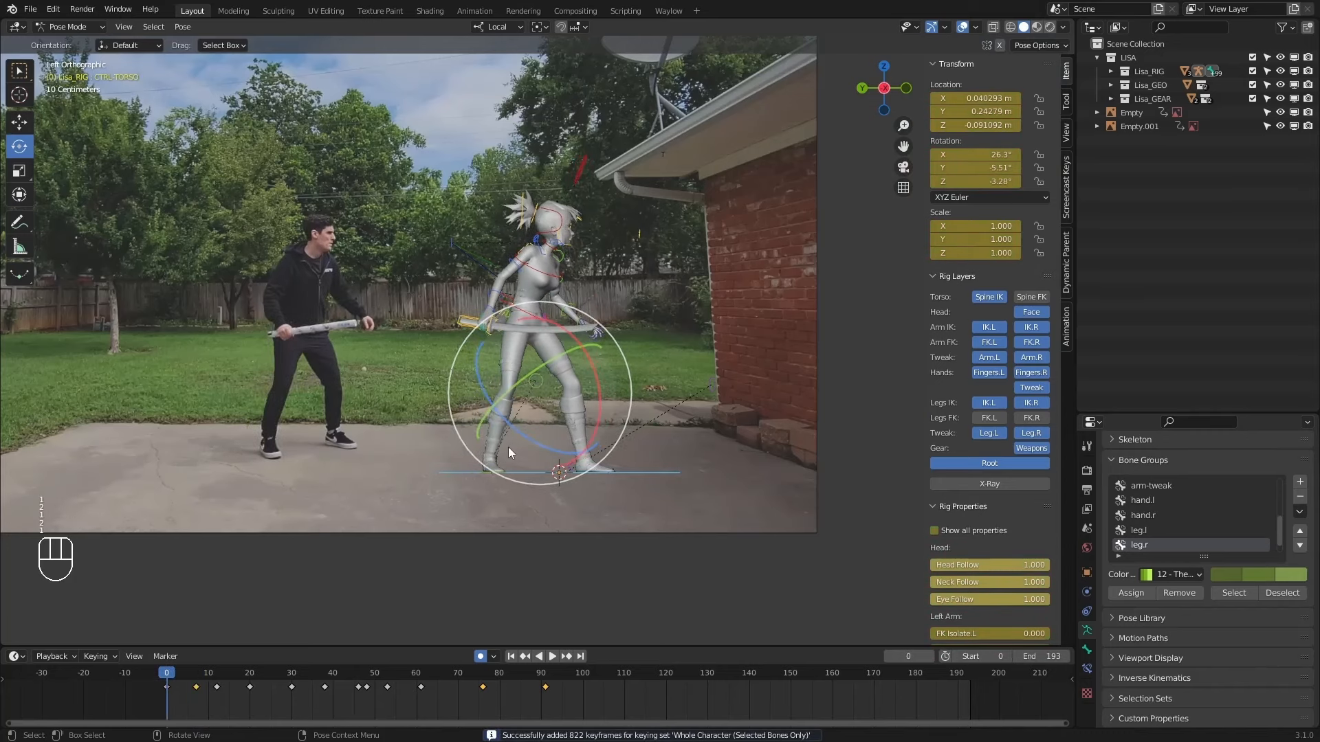
pyautogui.press('2')
pyautogui.press('1')
pyautogui.press('2')
pyautogui.press('2')
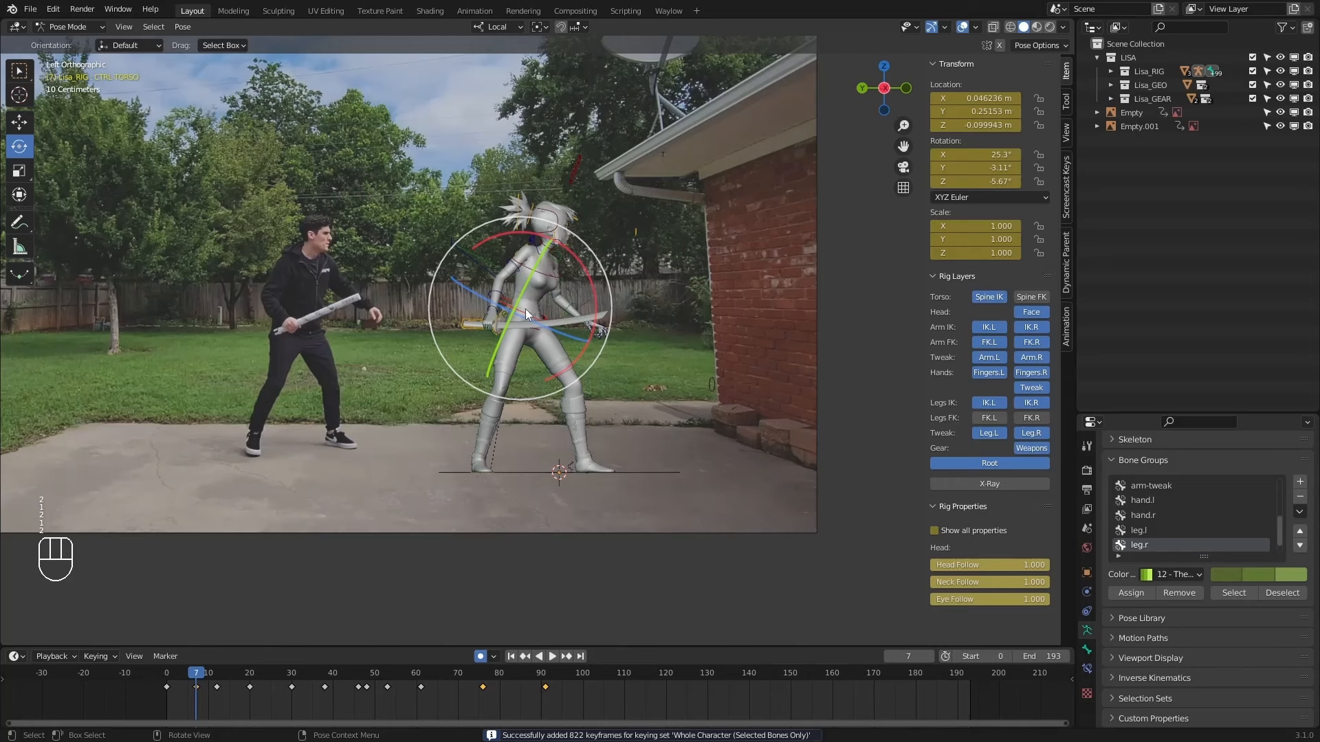
pyautogui.press('1')
pyautogui.press('1')
pyautogui.moveTo(176, 678); pyautogui.dragTo(252, 680)
pyautogui.press('2')
# Set the transform orientation to Global and move the torso control back at frame 7 to about Y 0.2558 m.
pyautogui.press('w')
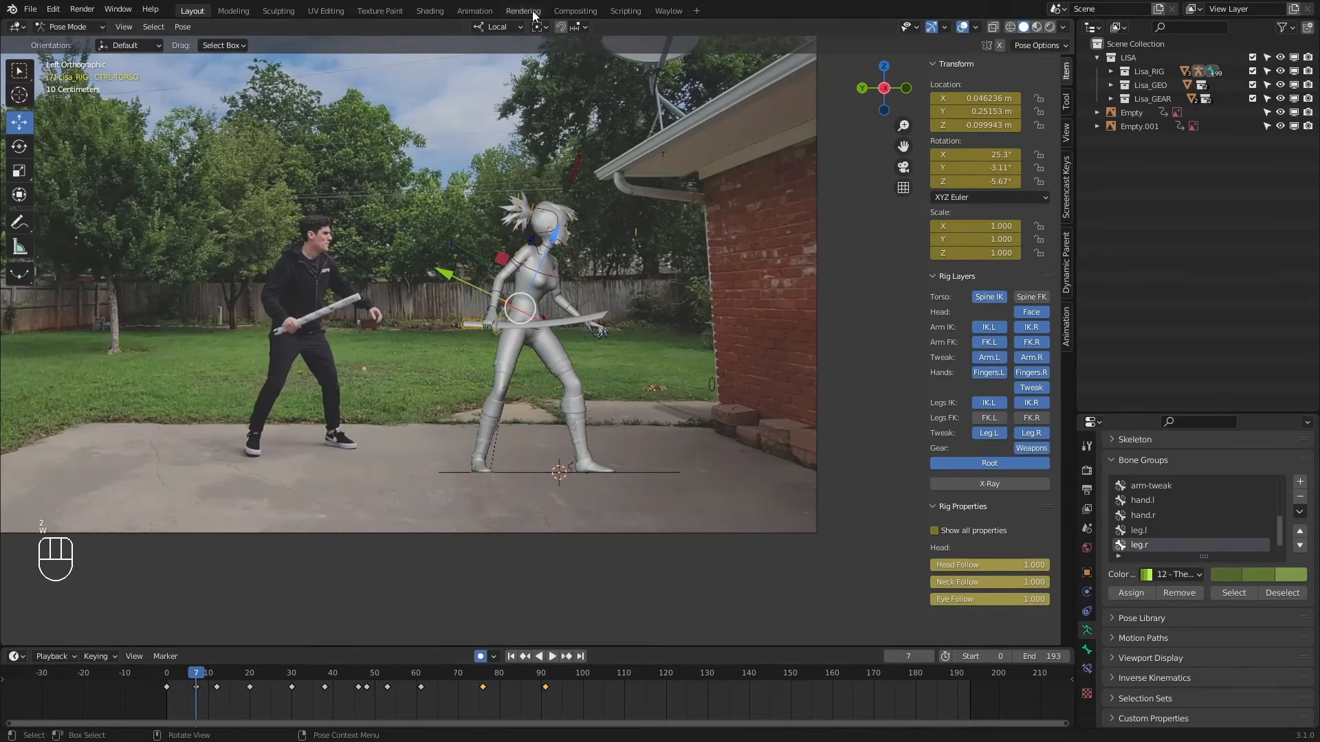
pyautogui.click(496, 27)
pyautogui.click(480, 70)
pyautogui.press('1')
pyautogui.press('1')
pyautogui.press('1')
pyautogui.press('2')
pyautogui.press('2')
pyautogui.press('1')
pyautogui.moveTo(477, 307); pyautogui.dragTo(475, 307)
pyautogui.press('1')
pyautogui.press('2')
# Lift the right IK foot control at frame 7 to about Z 0.0128 m with an X rotation of 5.51°.
pyautogui.click(481, 473)
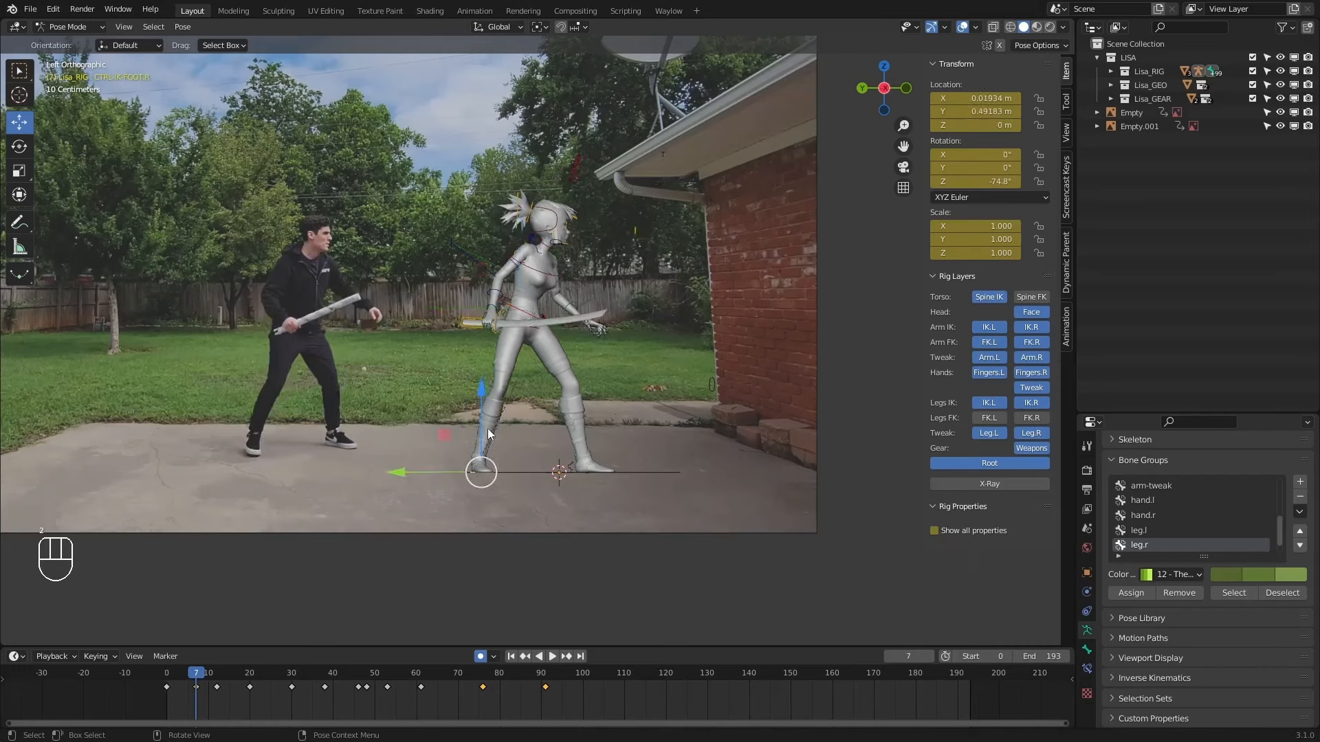
pyautogui.moveTo(482, 407); pyautogui.dragTo(480, 401)
pyautogui.press('1')
pyautogui.moveTo(168, 677)
pyautogui.mouseDown()
pyautogui.moveTo(180, 679)
pyautogui.moveTo(154, 676)
pyautogui.moveTo(204, 679)
pyautogui.moveTo(165, 678)
pyautogui.mouseUp()
pyautogui.press('2')
pyautogui.press('1')
pyautogui.press('2')
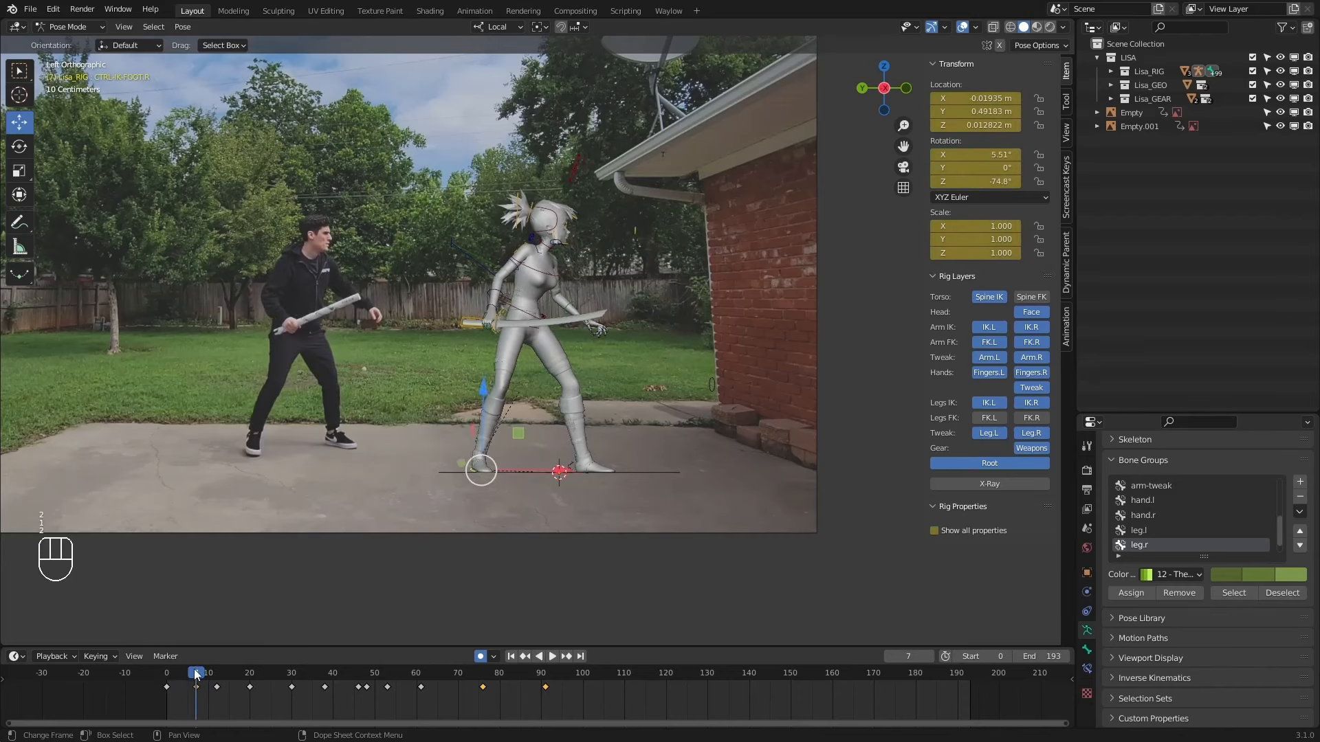
# Raise the torso control at frame 7 to about Z -0.0872 m and check the move out of frame 0.
pyautogui.press('1')
pyautogui.press('2')
pyautogui.press('1')
pyautogui.press('1')
pyautogui.press('2')
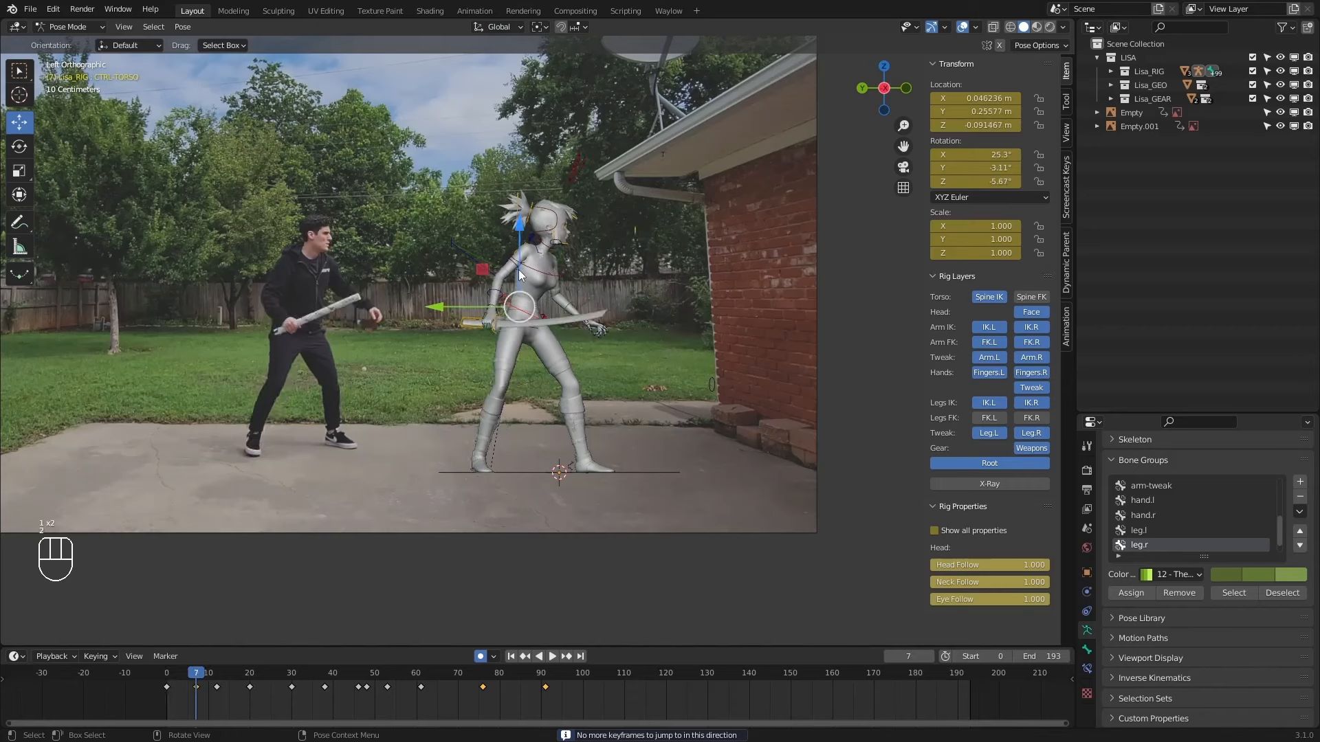
pyautogui.moveTo(516, 267); pyautogui.dragTo(517, 267)
pyautogui.press('1')
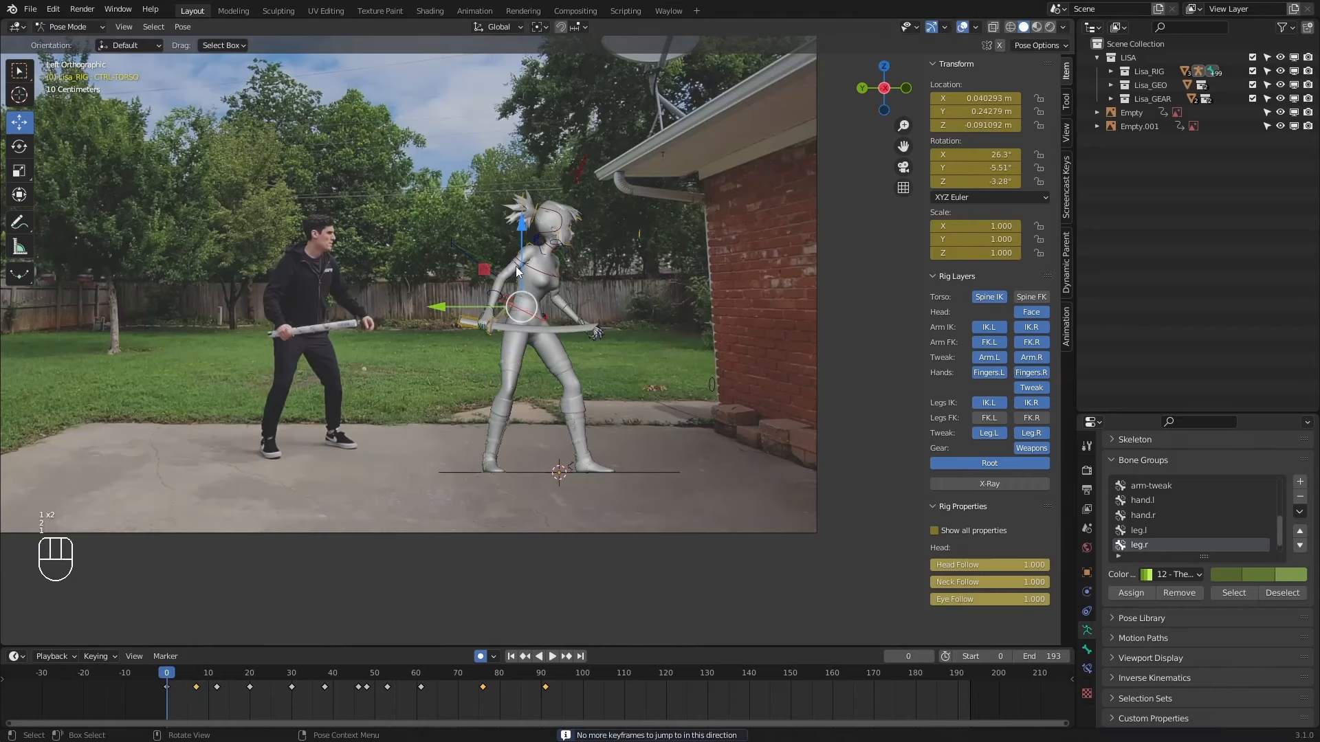
pyautogui.moveTo(171, 678)
pyautogui.mouseDown()
pyautogui.moveTo(216, 672)
pyautogui.moveTo(154, 675)
pyautogui.moveTo(205, 677)
pyautogui.moveTo(168, 678)
pyautogui.moveTo(183, 680)
pyautogui.mouseUp()
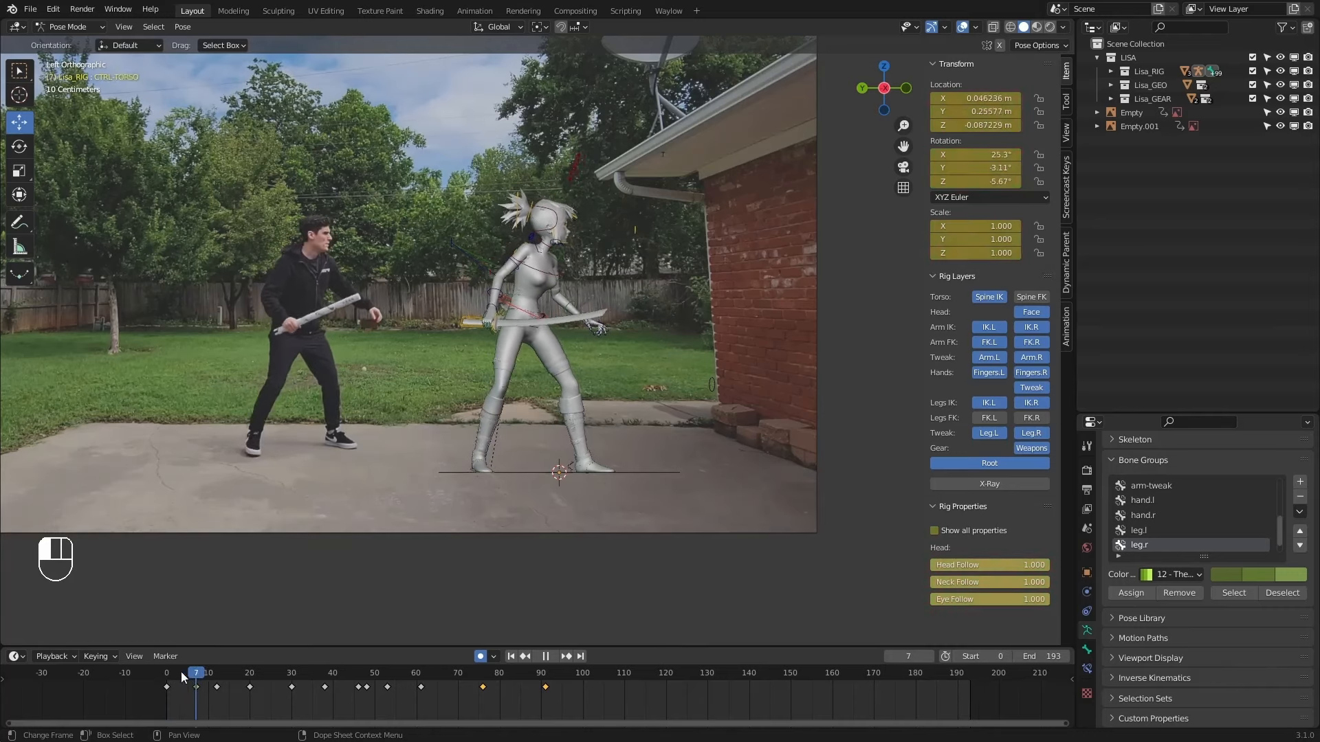
# Select the right foot control, play from the start and scrub frames 20 to 43 against the side reference.
pyautogui.click(481, 473)
pyautogui.hotkey('shift', 'Left')
pyautogui.press('space')
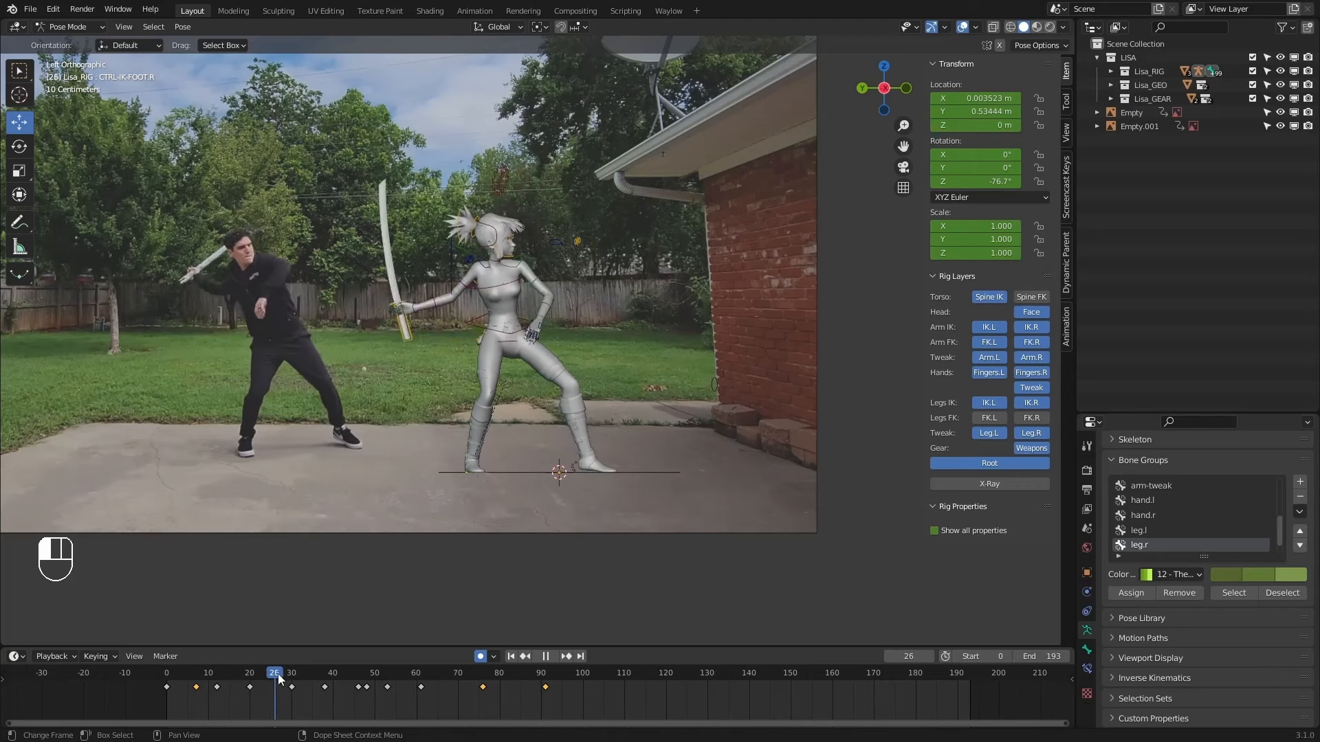
pyautogui.click(251, 676)
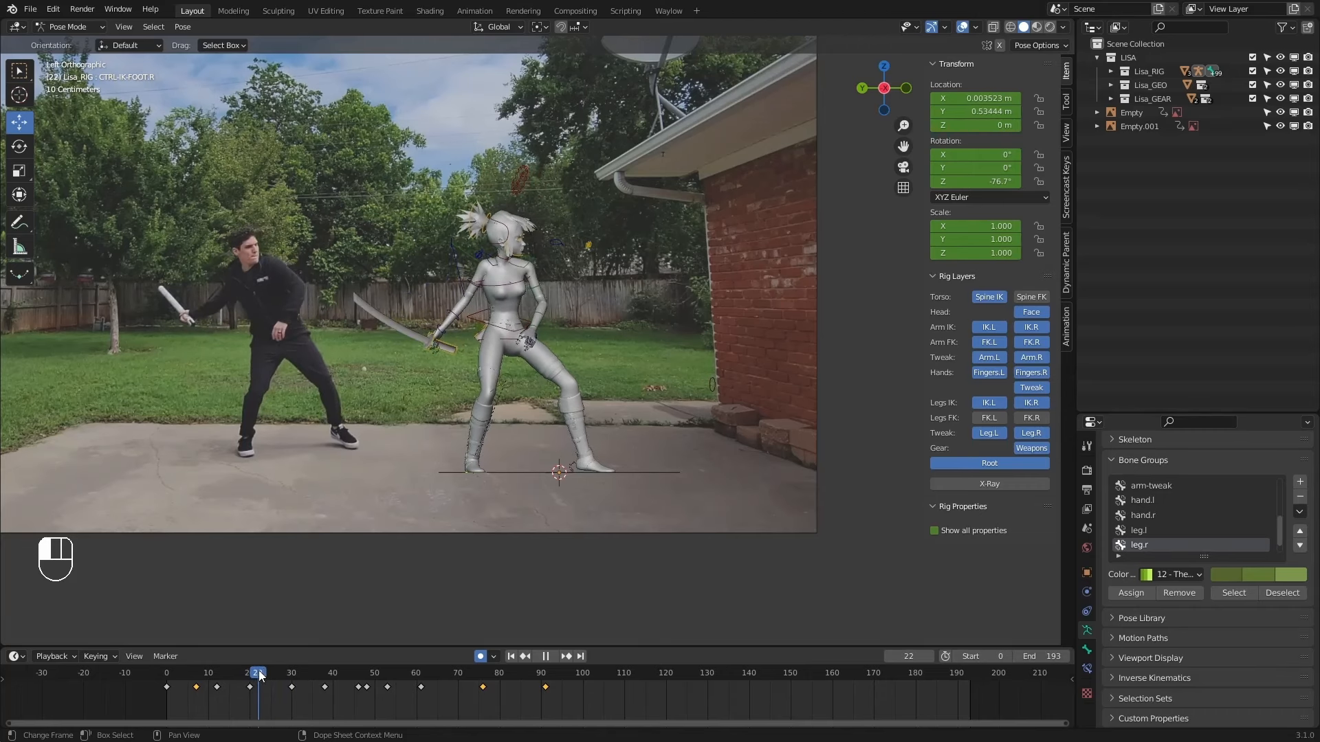
pyautogui.moveTo(252, 676); pyautogui.dragTo(316, 674)
pyautogui.press('1')
pyautogui.moveTo(312, 675); pyautogui.dragTo(346, 677)
pyautogui.moveTo(346, 678); pyautogui.dragTo(327, 666)
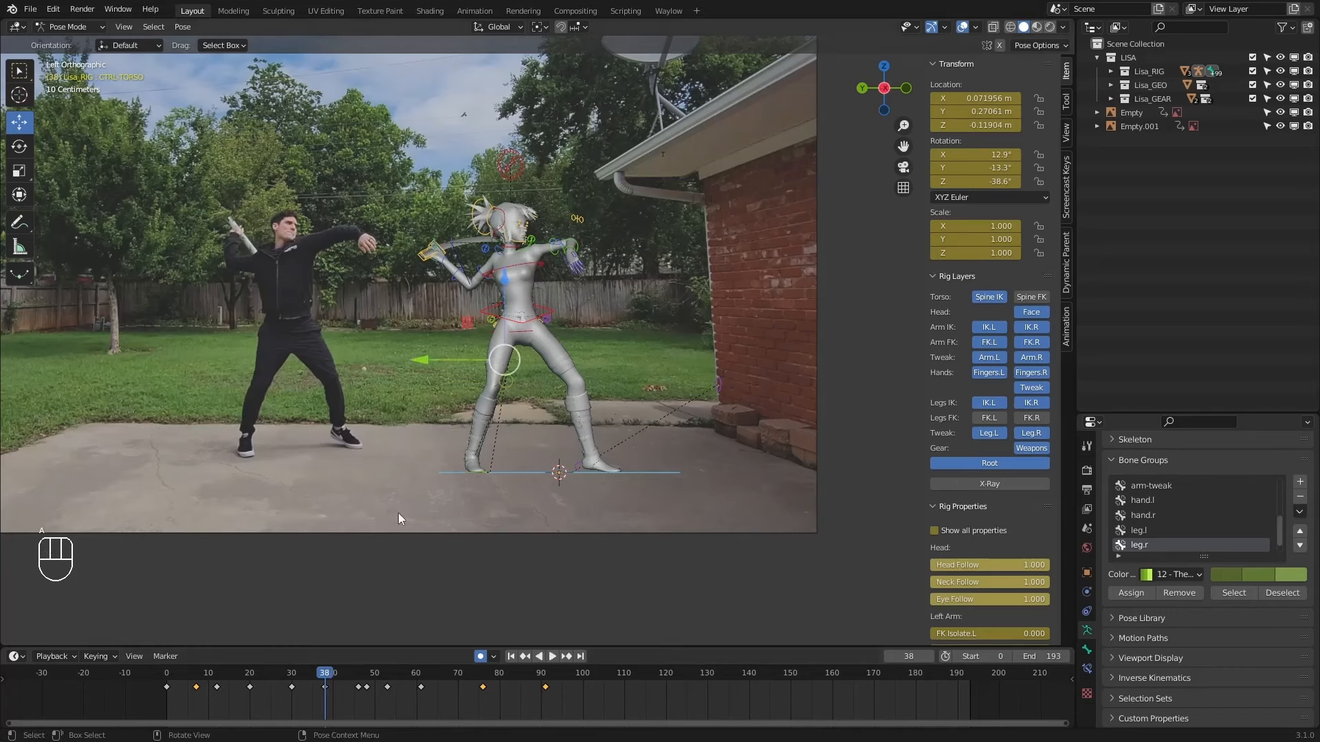
# Keyframe all rig controls at frame 42 as a breakdown and compare it with the neighbouring key poses.
pyautogui.hotkey('alt', '2')
pyautogui.hotkey('alt', '2')
pyautogui.hotkey('alt', '2')
pyautogui.hotkey('alt', '1')
pyautogui.press('1')
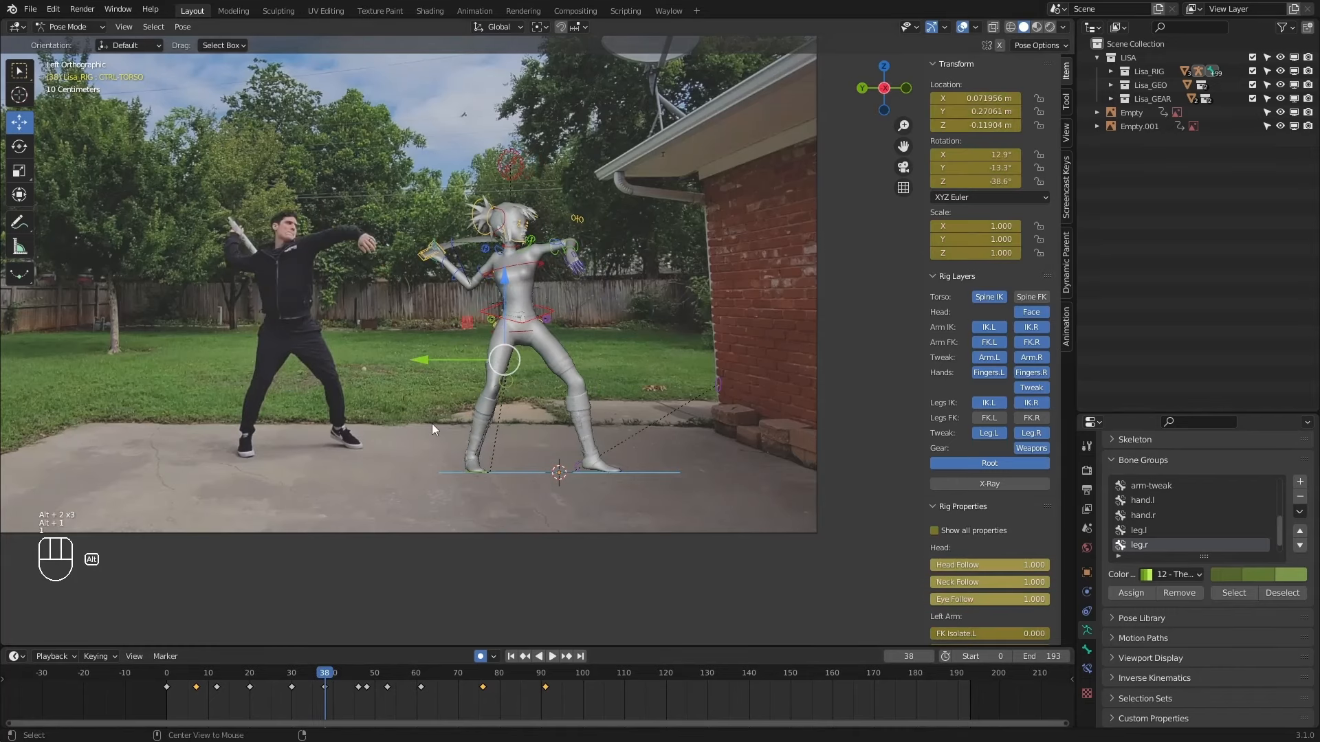
pyautogui.hotkey('alt', '2')
pyautogui.hotkey('alt', '2')
pyautogui.hotkey('alt', '2')
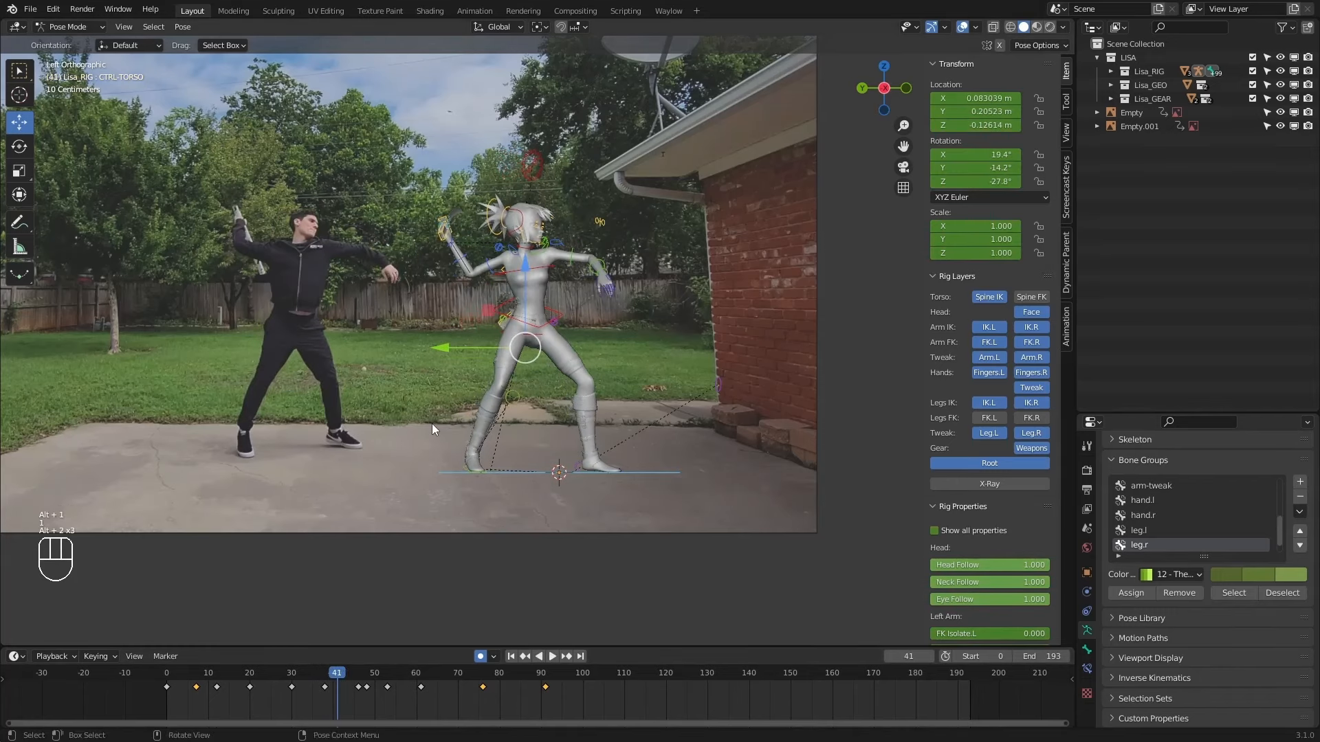
pyautogui.press('1')
pyautogui.hotkey('alt', '2')
pyautogui.hotkey('alt', '2')
pyautogui.hotkey('alt', '2')
pyautogui.hotkey('alt', '2')
pyautogui.press('i')
pyautogui.press('1')
pyautogui.press('2')
pyautogui.press('2')
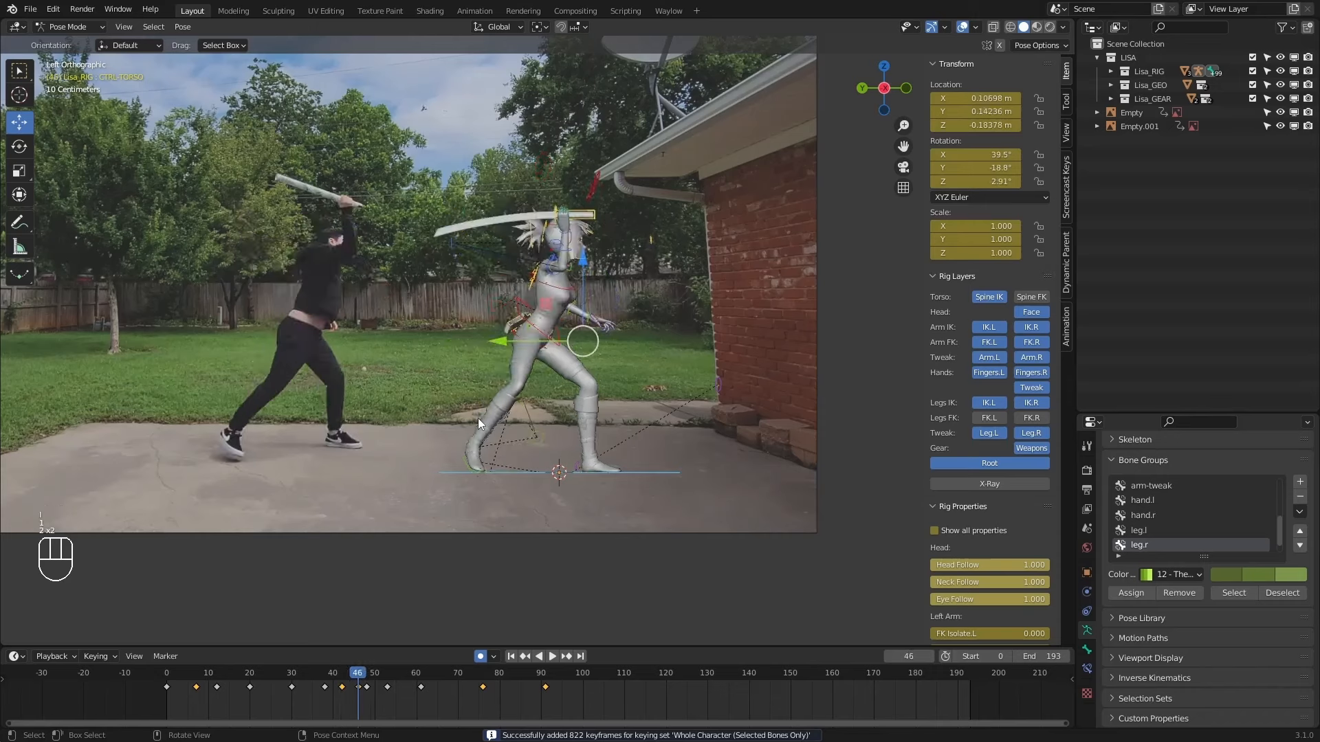
# Compare the breakdown pose at frame 42 with the neighbouring key poses against the side reference.
pyautogui.press('1')
pyautogui.press('1')
pyautogui.press('2')
pyautogui.press('1')
pyautogui.press('2')
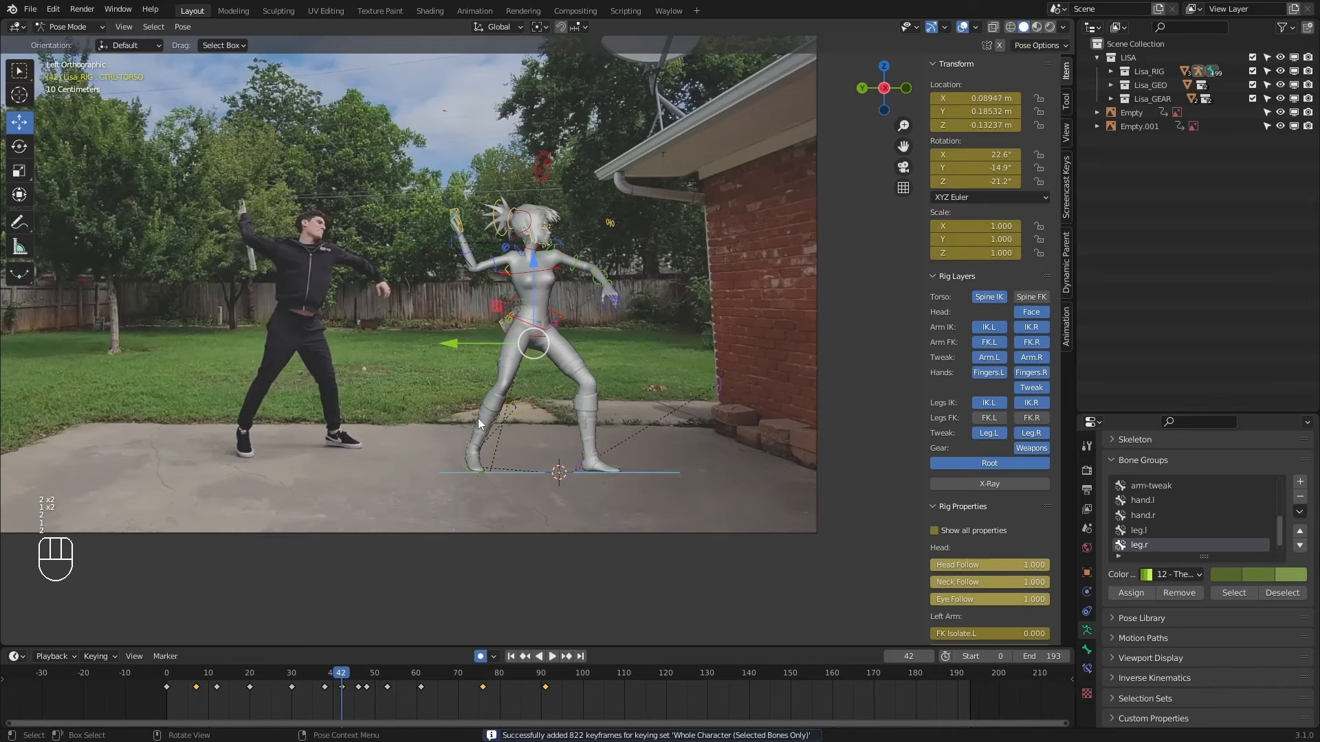
pyautogui.press('1')
pyautogui.press('2')
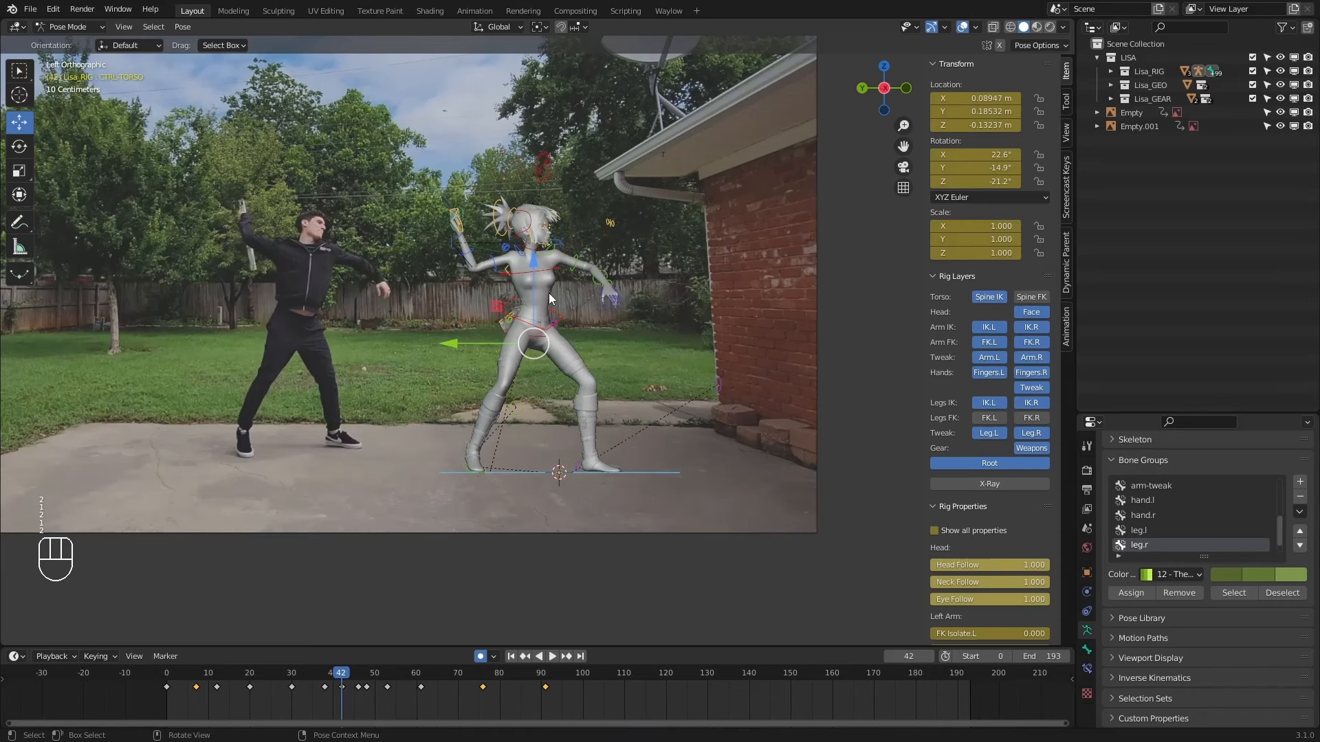
# Set the chest control's Y rotation at frame 42 to -14.8° and compare it with the neighbouring key.
pyautogui.click(548, 271)
pyautogui.scroll(1, 548, 273)
pyautogui.press('2')
pyautogui.press('1')
pyautogui.press('1')
pyautogui.press('2')
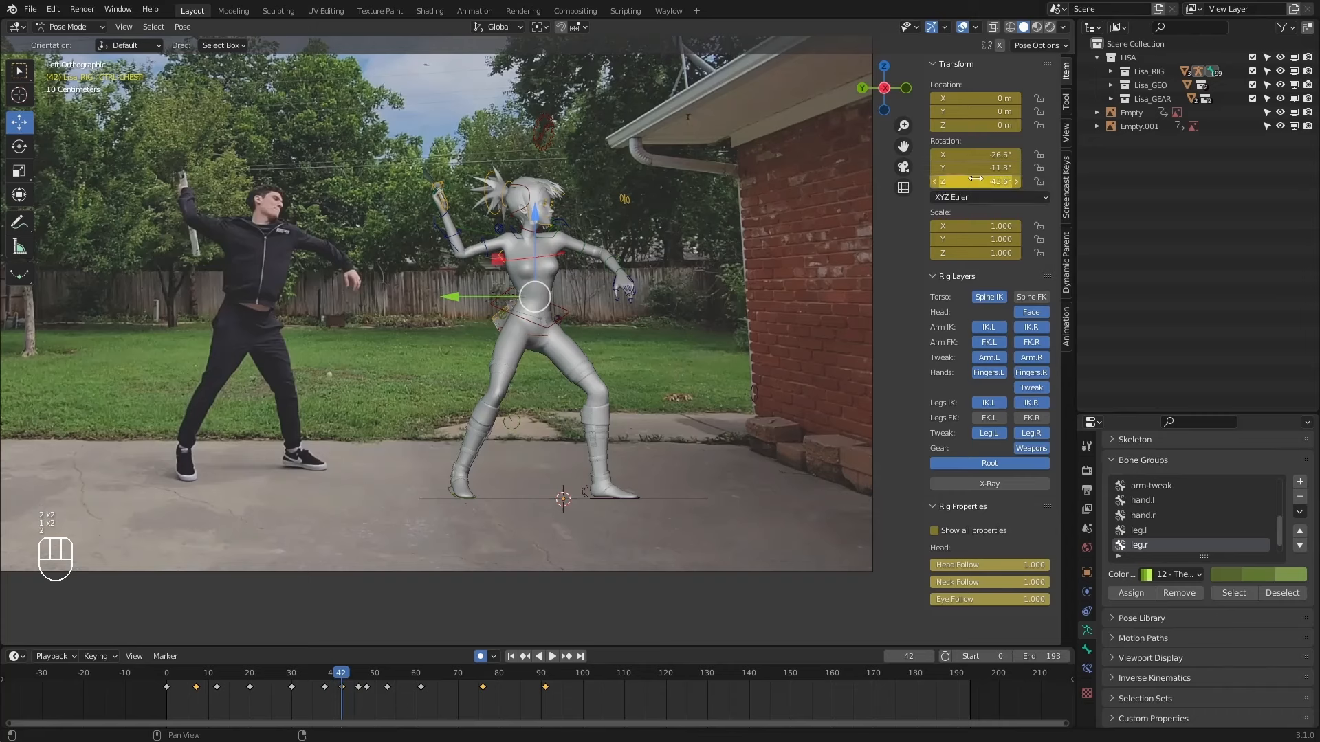
pyautogui.moveTo(975, 169); pyautogui.dragTo(986, 167)
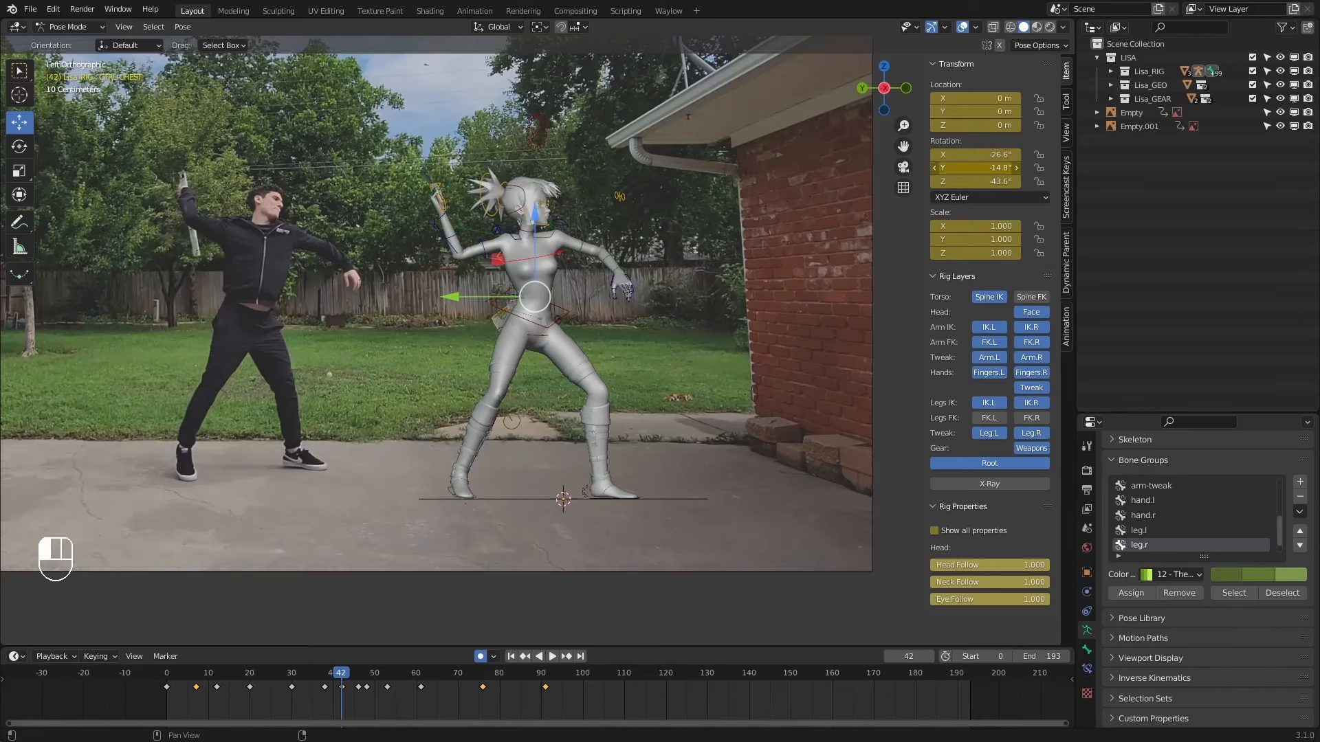
pyautogui.press('1')
pyautogui.press('2')
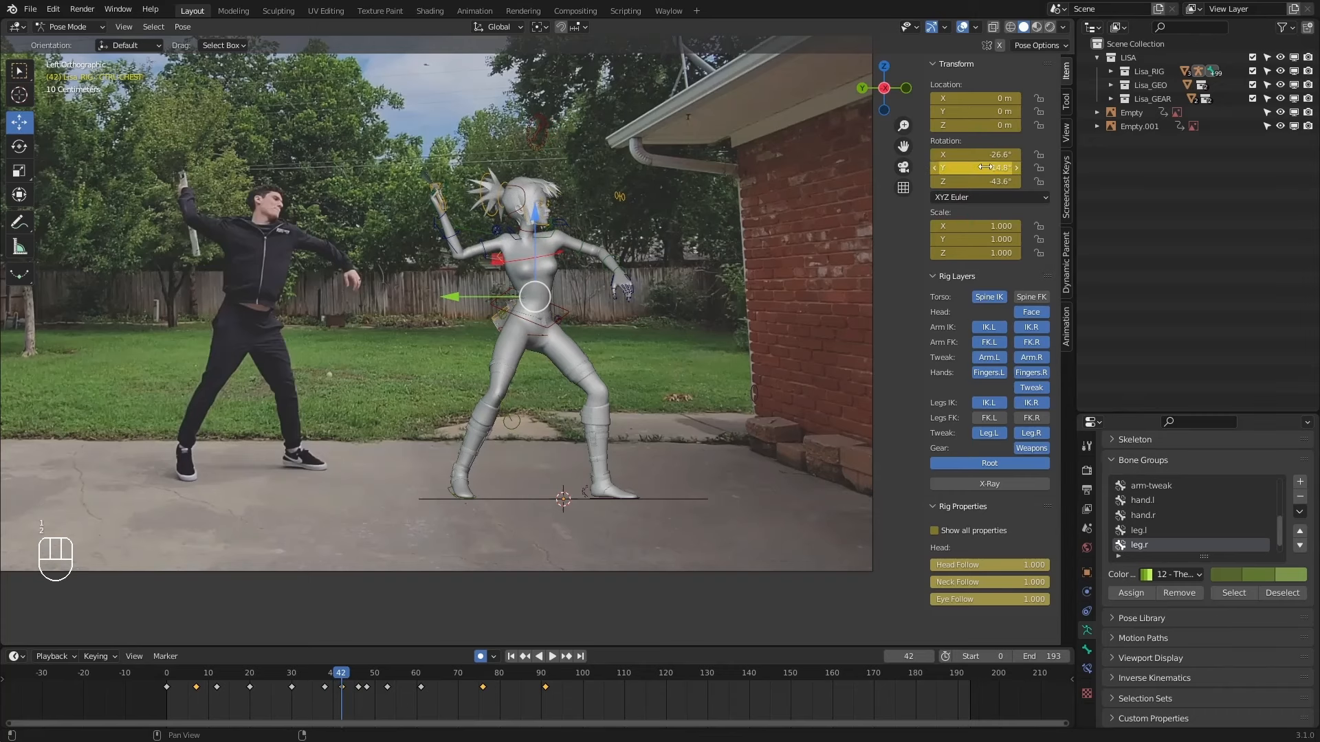
# Set the transform orientation to Local and rotate the right FK hand control at frame 42.
pyautogui.click(457, 241)
pyautogui.press('1')
pyautogui.press('2')
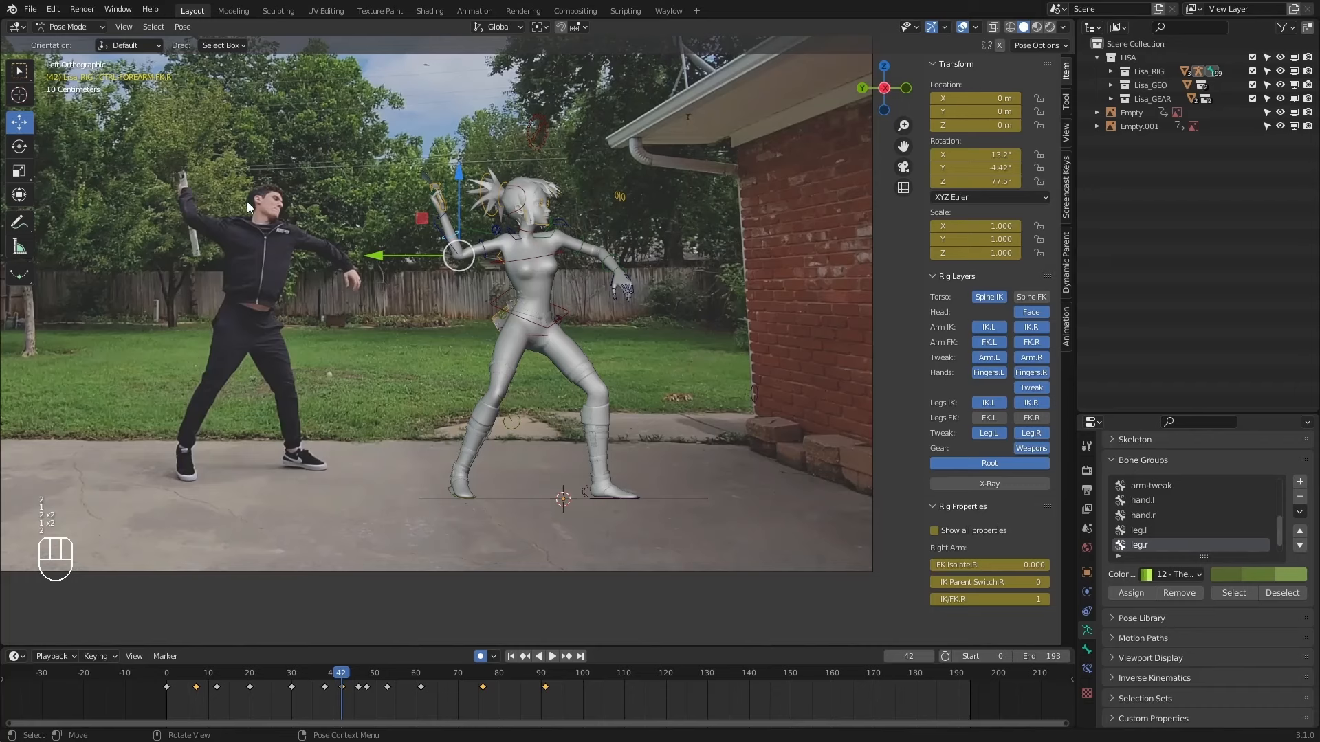
pyautogui.press('1')
pyautogui.press('2')
pyautogui.click(447, 222)
pyautogui.press('e')
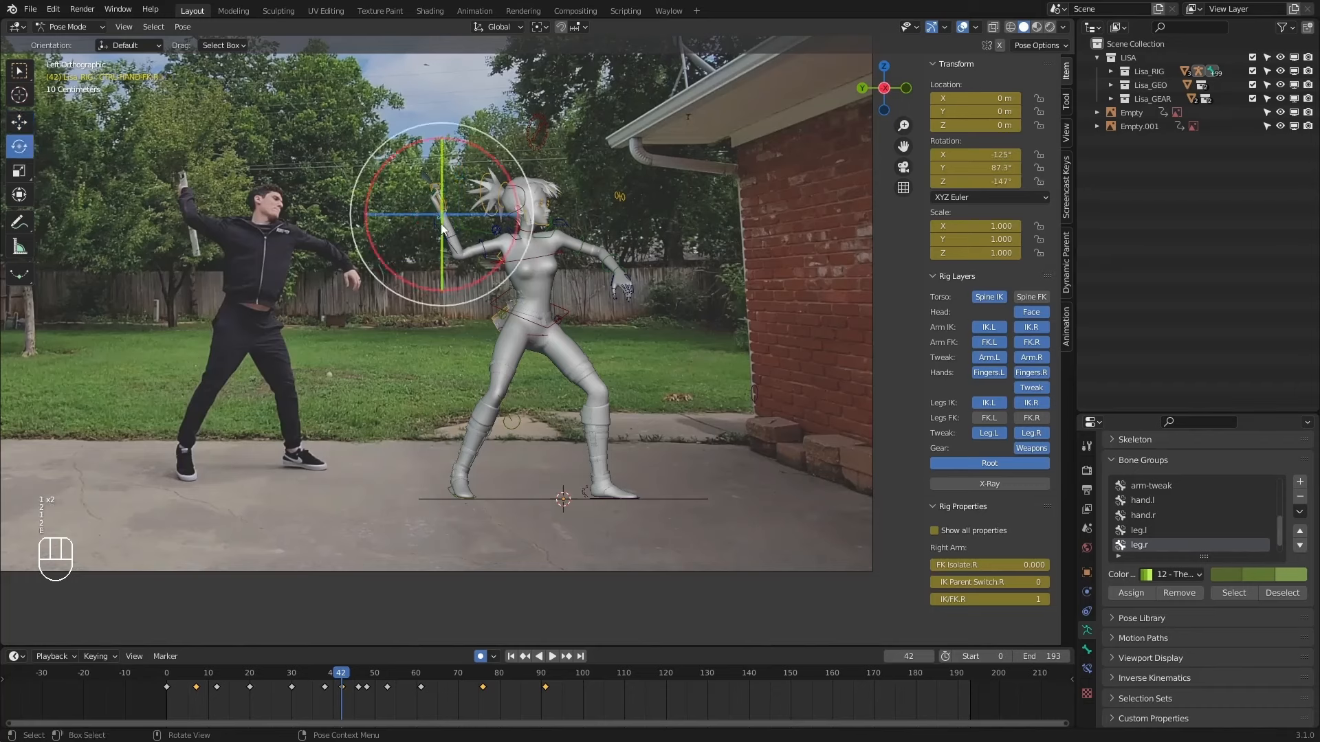
pyautogui.click(501, 27)
pyautogui.click(471, 84)
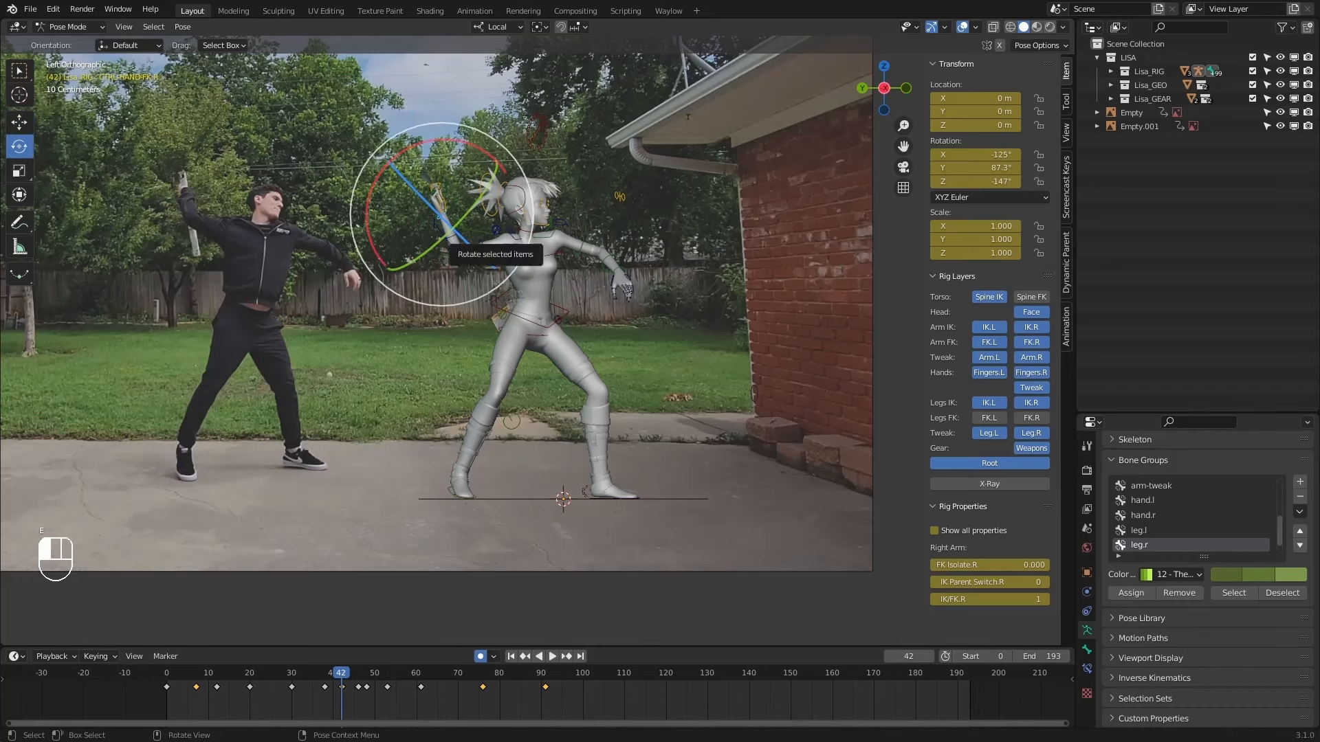
pyautogui.moveTo(465, 243); pyautogui.dragTo(389, 164)
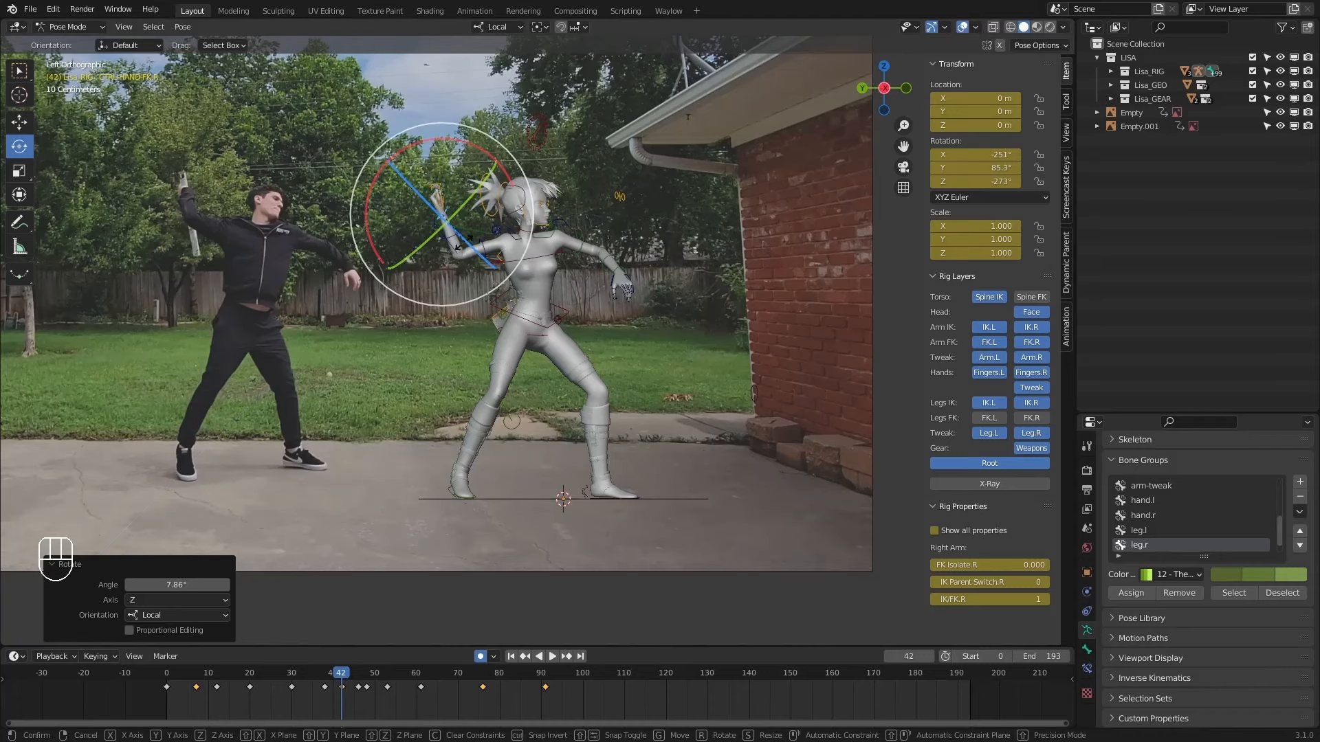
pyautogui.moveTo(440, 207); pyautogui.dragTo(501, 280)
pyautogui.click(486, 255)
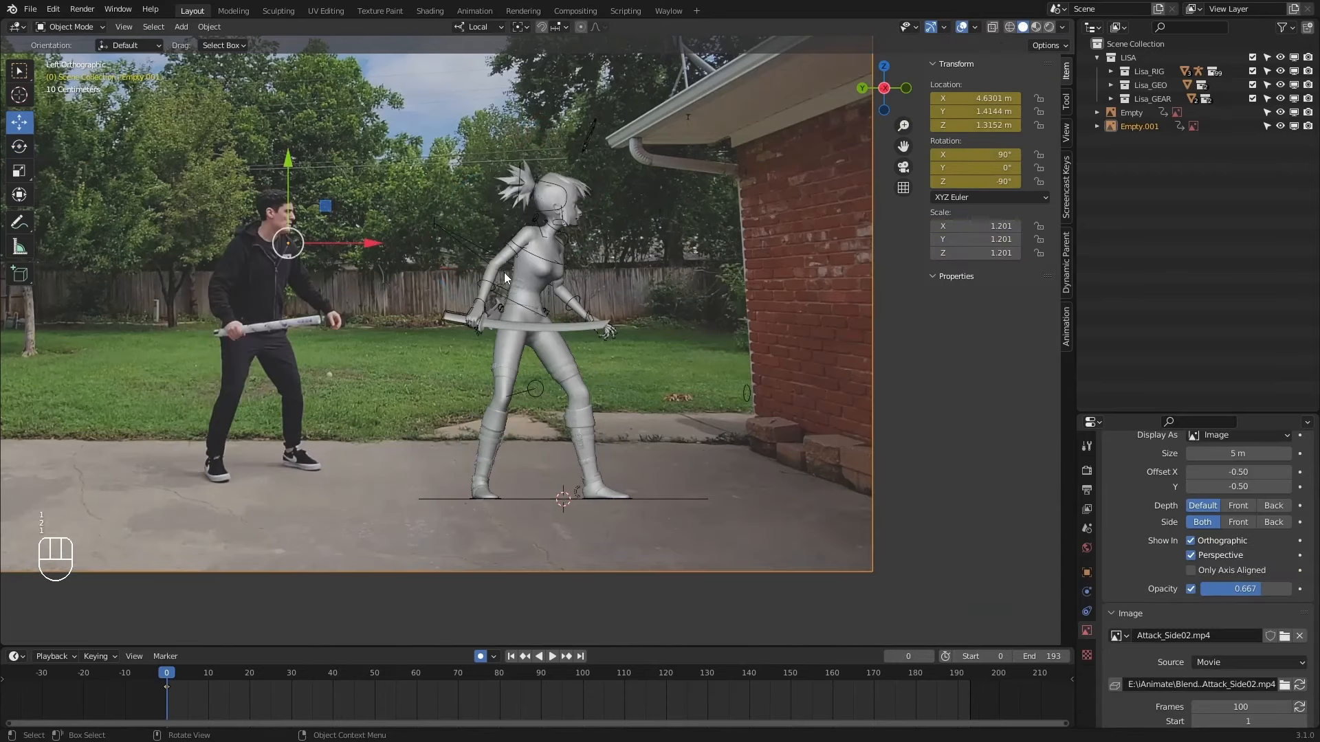
# Rotate the right FK upper-arm control at frame 42 to about X -83.5°, Y 71.9°, Z -163°.
pyautogui.click(514, 254)
pyautogui.press('Up')
pyautogui.press('Up')
pyautogui.press('Up')
pyautogui.press('Up')
pyautogui.press('Up')
pyautogui.press('Up')
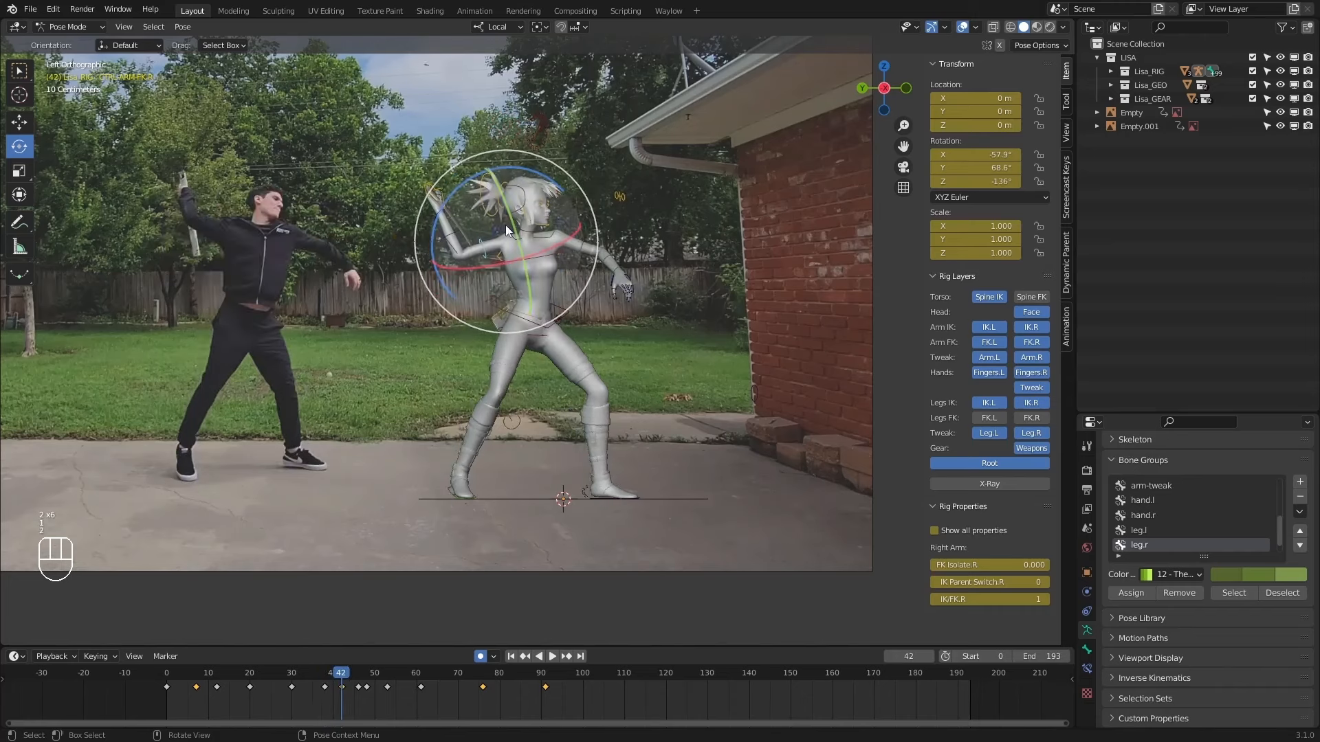
pyautogui.click(485, 242)
pyautogui.press('r')
pyautogui.moveTo(509, 219); pyautogui.dragTo(509, 220)
pyautogui.press('1')
pyautogui.press('2')
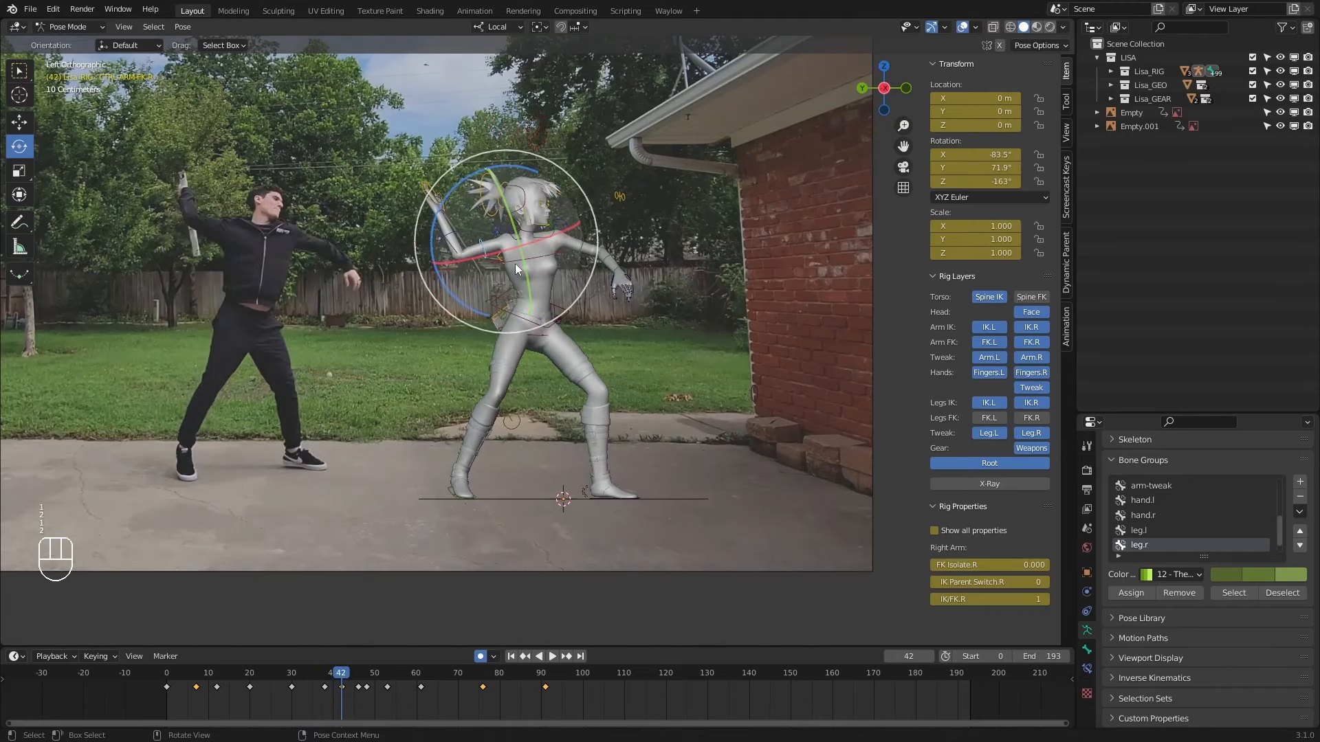
# Step frame by frame through the swing from frame 42 to 49 and check the sword arm's path.
pyautogui.hotkey('alt', '2')
pyautogui.hotkey('alt', '2')
pyautogui.hotkey('alt', '2')
pyautogui.hotkey('alt', '2')
pyautogui.hotkey('alt', '2')
pyautogui.hotkey('alt', '2')
pyautogui.hotkey('alt', '2')
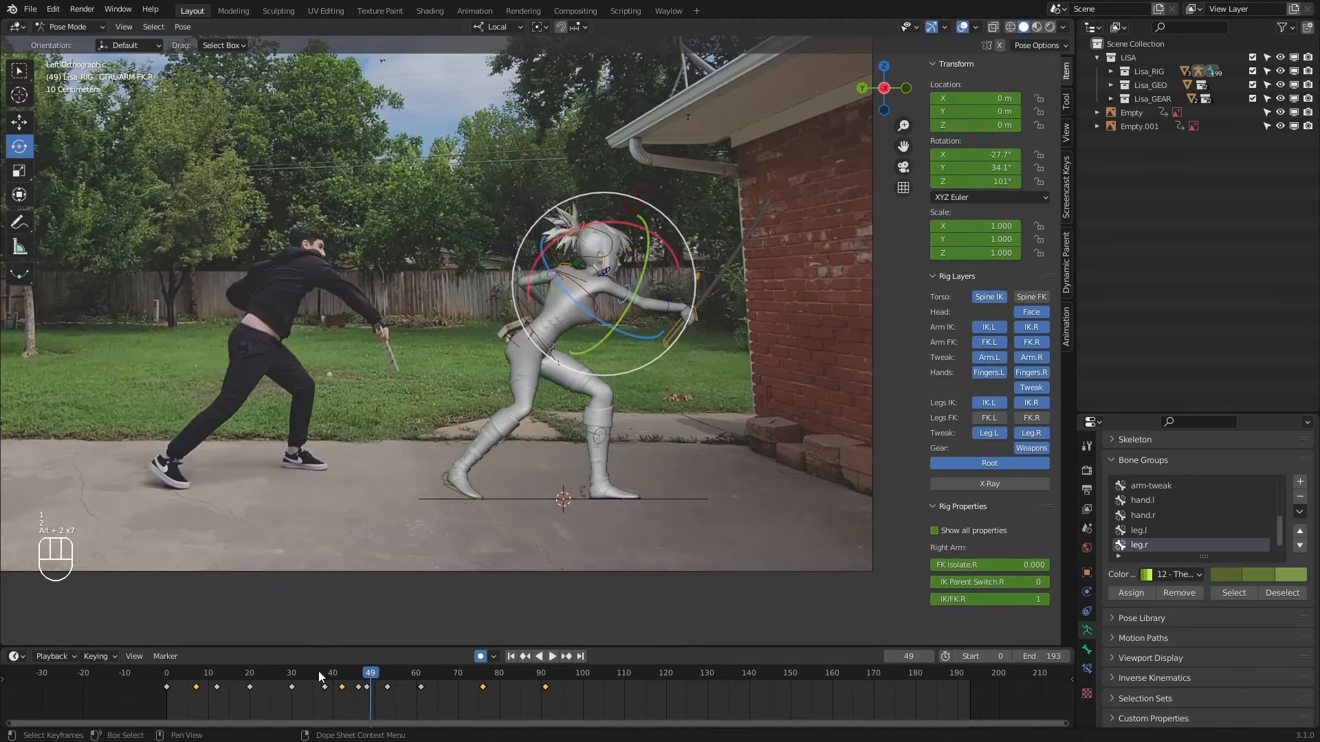
pyautogui.moveTo(320, 674); pyautogui.dragTo(342, 657)
pyautogui.hotkey('alt', '2')
pyautogui.hotkey('alt', '2')
pyautogui.hotkey('alt', '2')
pyautogui.hotkey('alt', '1')
pyautogui.hotkey('alt', '1')
pyautogui.hotkey('alt', '2')
pyautogui.press('1')
pyautogui.press('1')
pyautogui.press('1')
pyautogui.press('1')
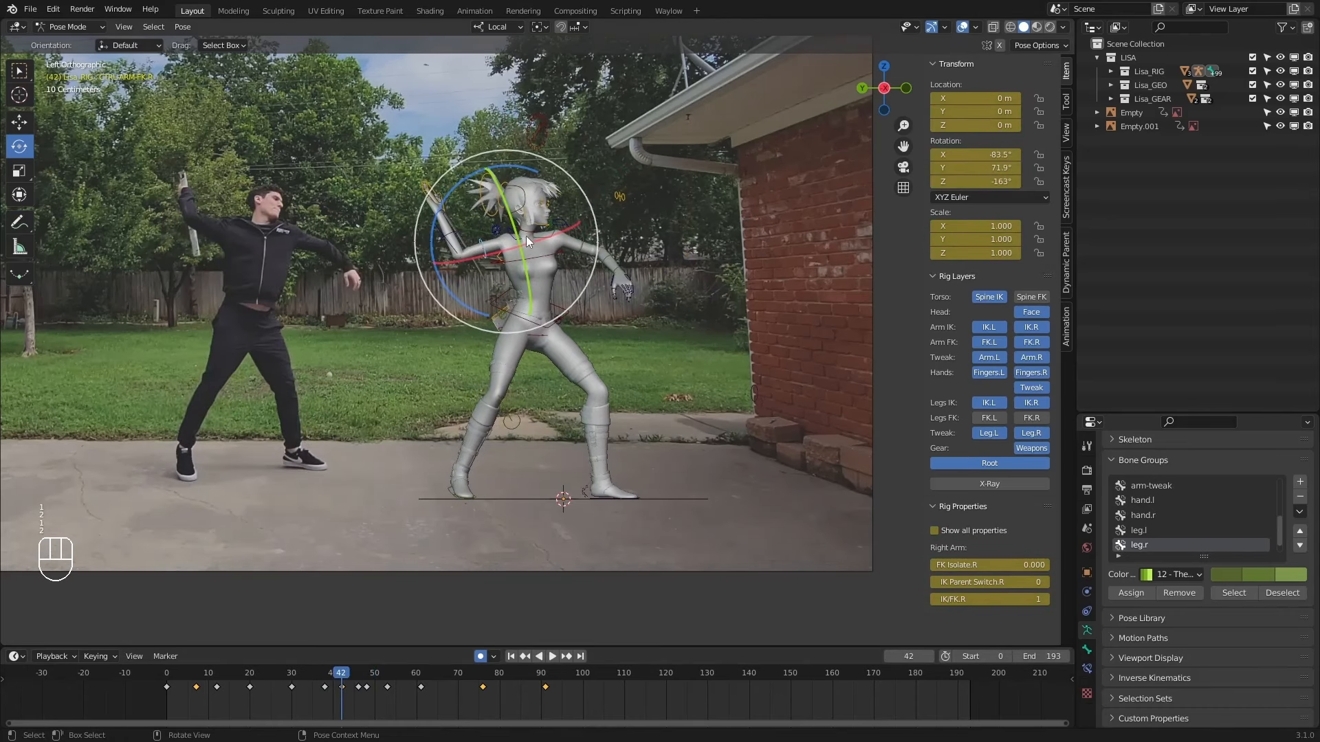
# Select the right shoulder control, step through frames 38 to 42 in perspective, and play the swing from frame 20.
pyautogui.click(539, 216)
pyautogui.hotkey('alt', '2')
pyautogui.hotkey('alt', '2')
pyautogui.hotkey('alt', '2')
pyautogui.hotkey('alt', '2')
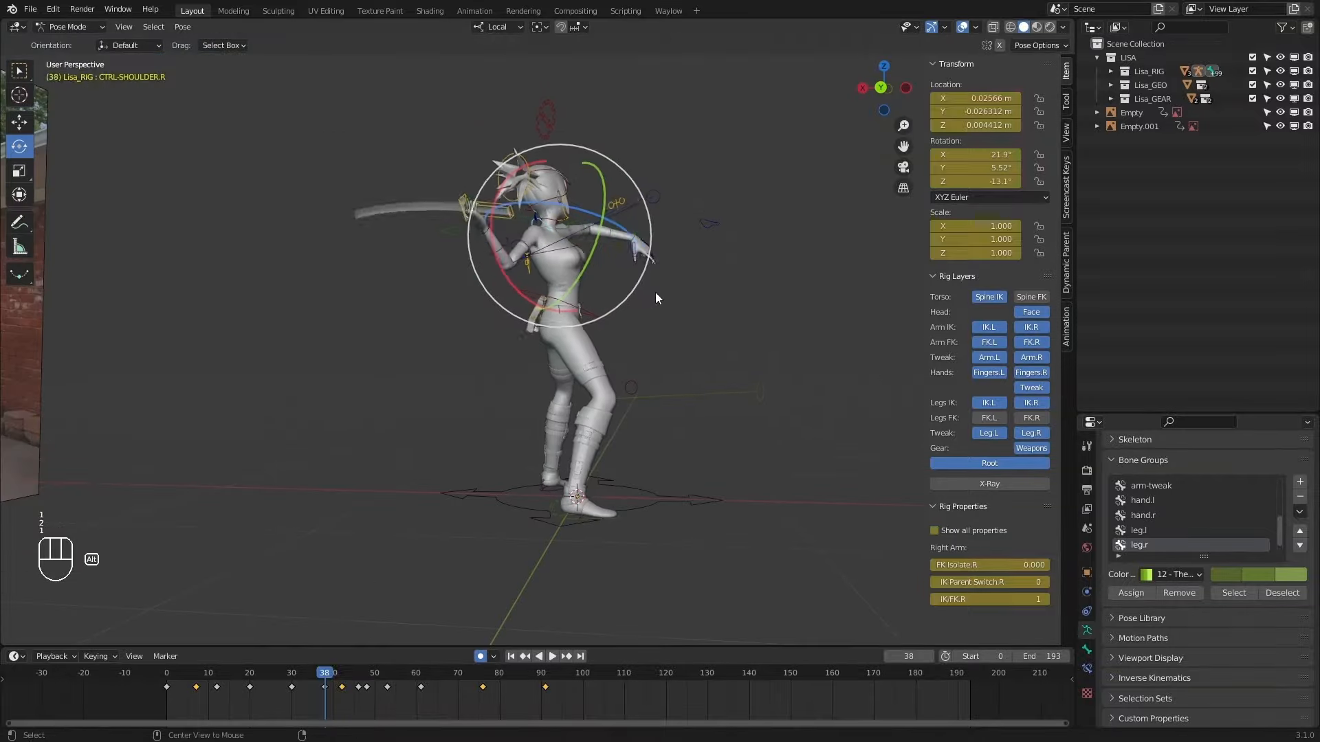
pyautogui.press('1')
pyautogui.hotkey('alt', '2')
pyautogui.hotkey('alt', '2')
pyautogui.hotkey('alt', '2')
pyautogui.hotkey('alt', '2')
pyautogui.hotkey('alt', '2')
pyautogui.hotkey('alt', '2')
pyautogui.hotkey('alt', '2')
pyautogui.hotkey('alt', '2')
pyautogui.hotkey('alt', '2')
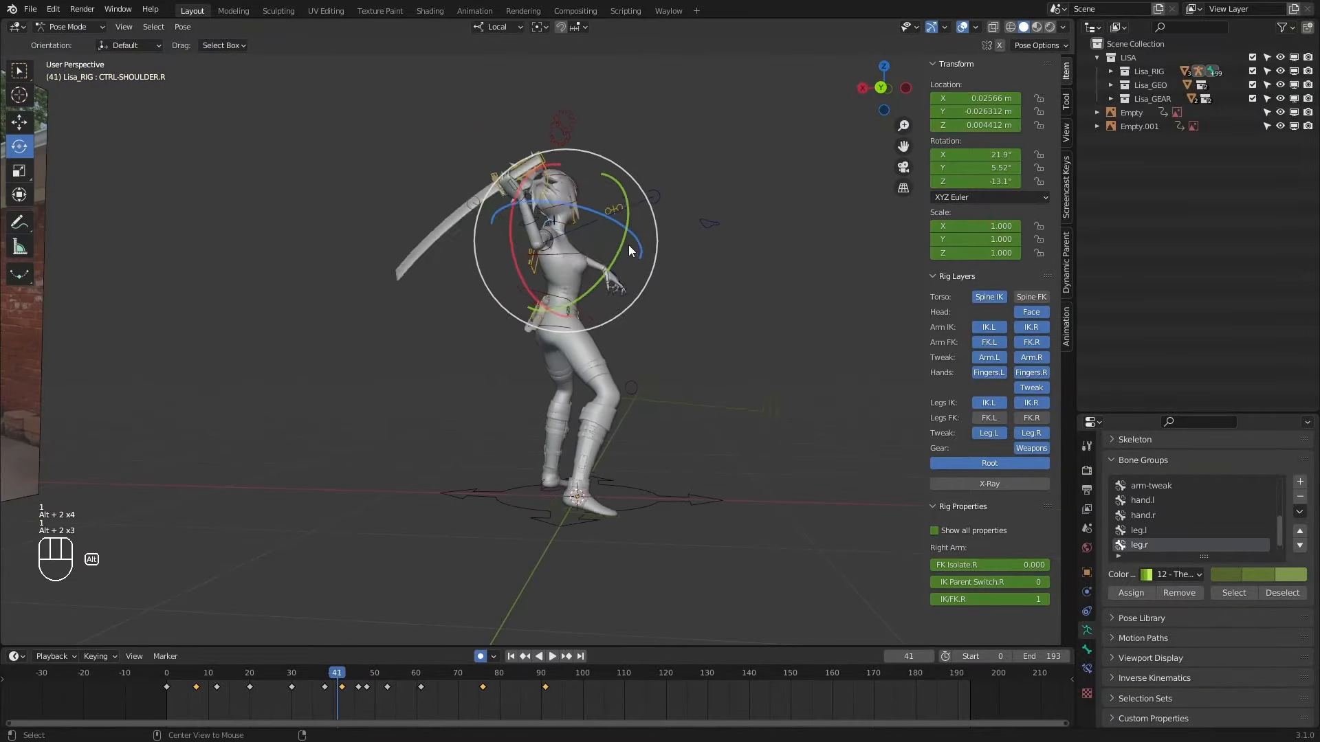
pyautogui.keyDown('alt'); pyautogui.moveTo(712, 271); pyautogui.dragTo(674, 284, button='middle'); pyautogui.keyUp('alt')
pyautogui.press('1')
pyautogui.press('1')
pyautogui.press('1')
pyautogui.press('1')
pyautogui.press('1')
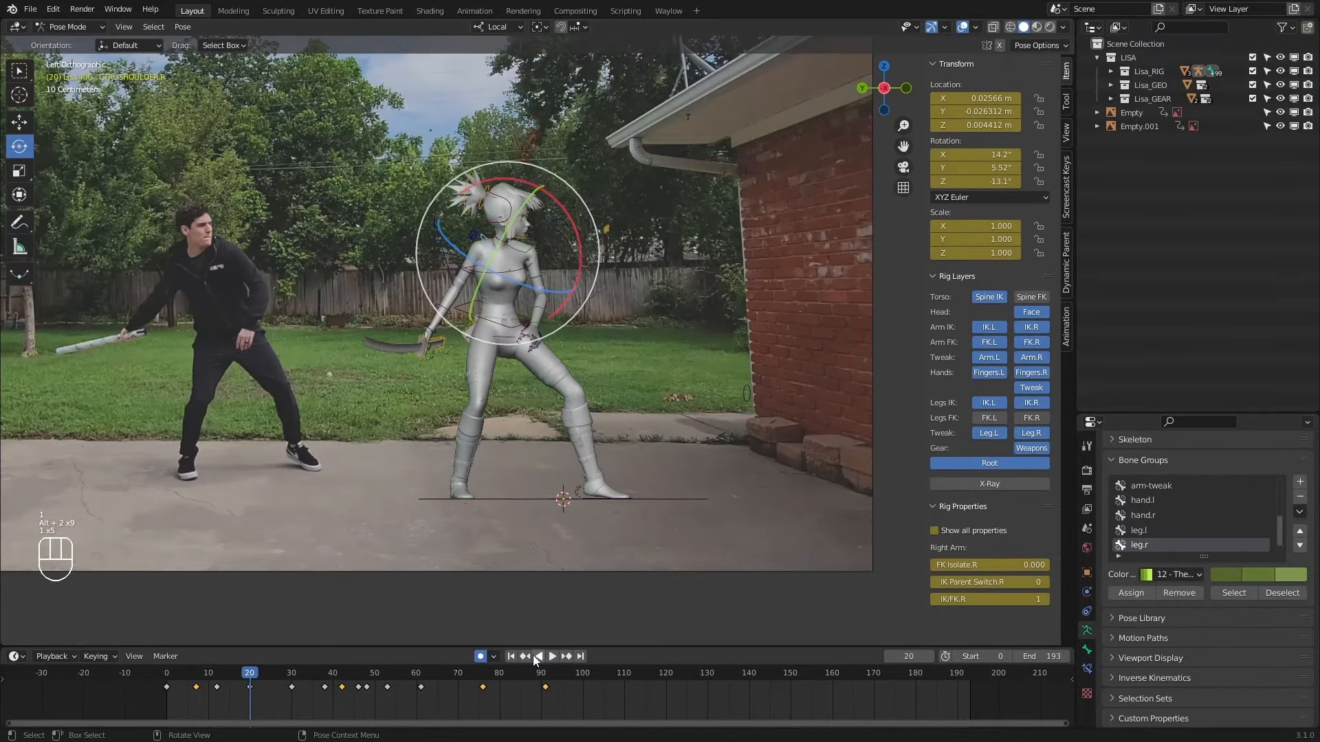
pyautogui.click(552, 656)
# Rotate the neck control at frame 46 around its local axes and compare it with the neighbouring key.
pyautogui.moveTo(573, 476); pyautogui.dragTo(440, 481, button='middle')
pyautogui.click(514, 242)
pyautogui.moveTo(510, 276); pyautogui.dragTo(534, 270)
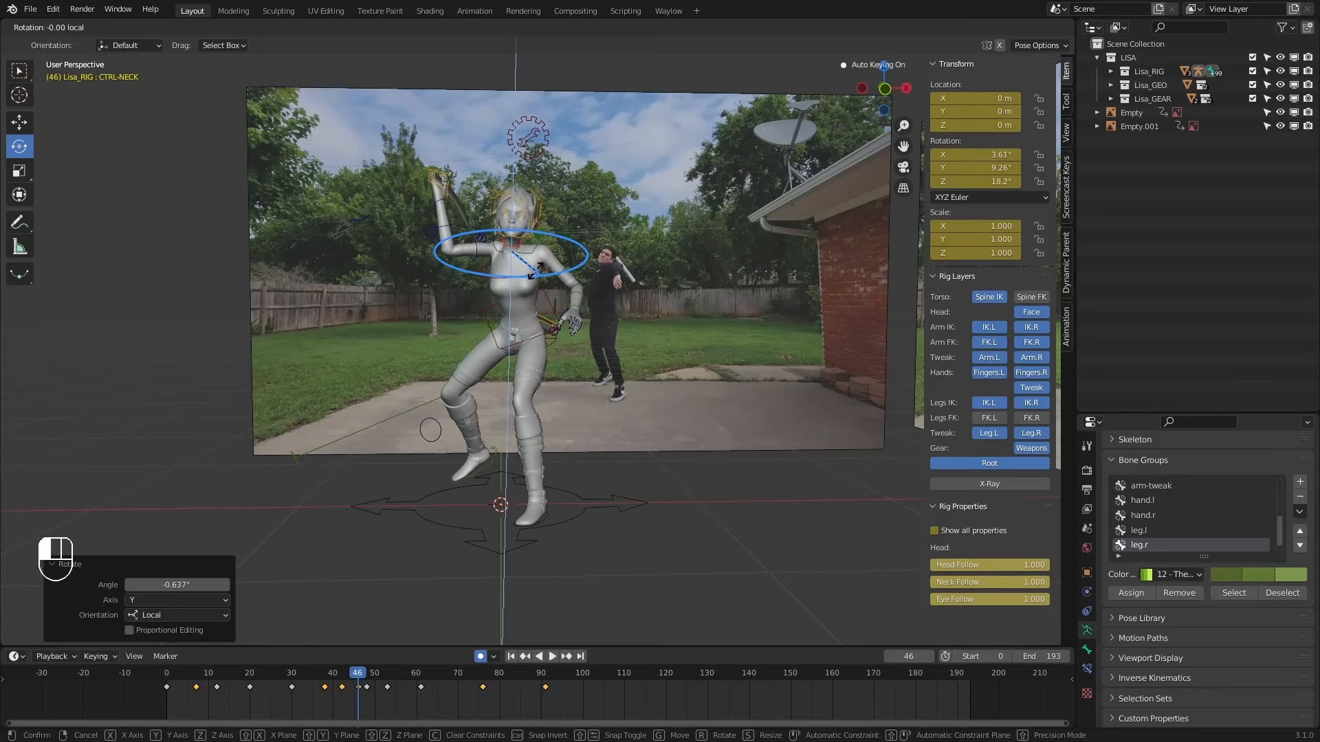
pyautogui.press('1')
pyautogui.press('2')
# Rotate the head control at frame 46 around its local axes, checking it from the front and side.
pyautogui.click(535, 221)
pyautogui.moveTo(541, 216); pyautogui.dragTo(552, 247)
pyautogui.moveTo(551, 248); pyautogui.dragTo(620, 279, button='middle')
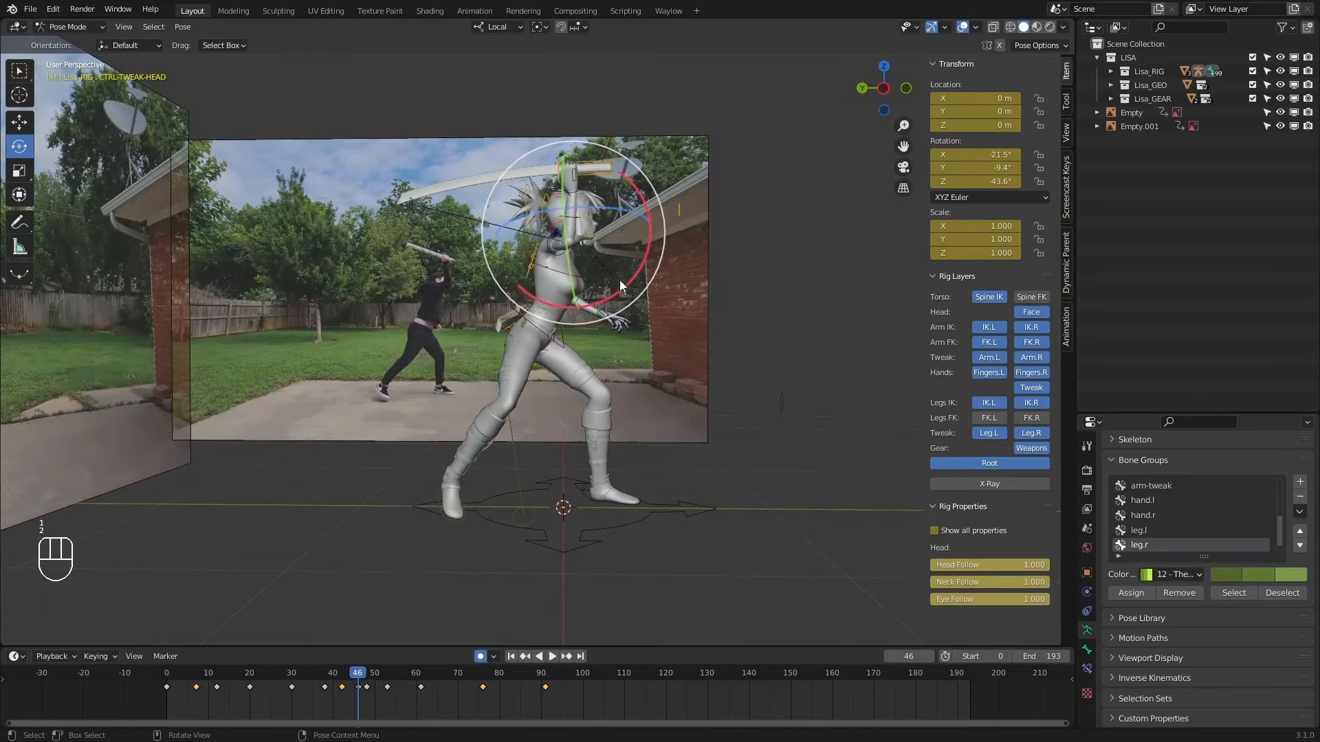
pyautogui.moveTo(620, 279); pyautogui.dragTo(576, 251)
pyautogui.click(594, 312)
pyautogui.press('2')
pyautogui.press('2')
# Scrub the end of the swing and adjust the head control's rotation at frame 61 against the frame 53 pose.
pyautogui.moveTo(593, 308); pyautogui.dragTo(439, 311, button='middle')
pyautogui.click(542, 302)
pyautogui.moveTo(387, 673); pyautogui.dragTo(428, 673)
pyautogui.press('1')
pyautogui.press('1')
pyautogui.press('1')
pyautogui.press('2')
pyautogui.press('1')
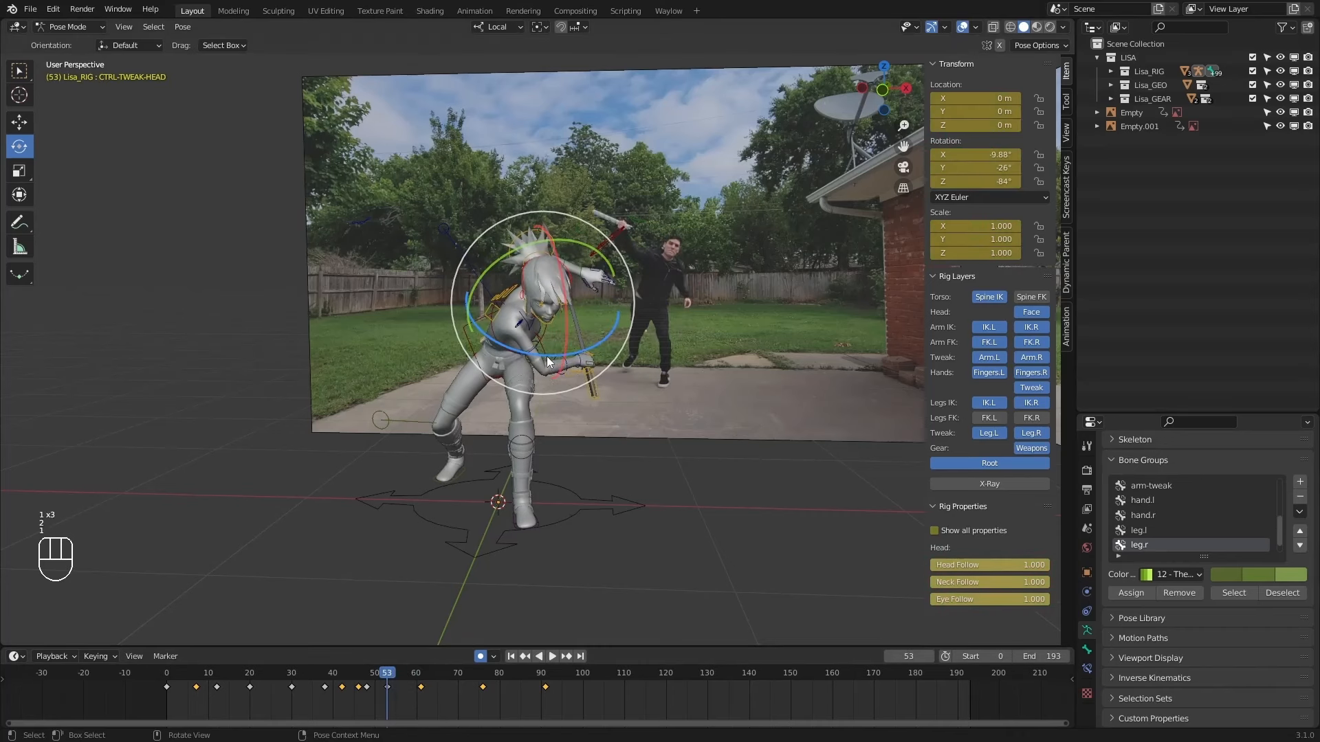
pyautogui.press('2')
pyautogui.moveTo(542, 357); pyautogui.dragTo(534, 356)
pyautogui.press('1')
pyautogui.press('1')
# Rotate the head control at frame 76 and compare the head pose across the neighbouring keys.
pyautogui.moveTo(368, 675); pyautogui.dragTo(461, 677)
pyautogui.press('2')
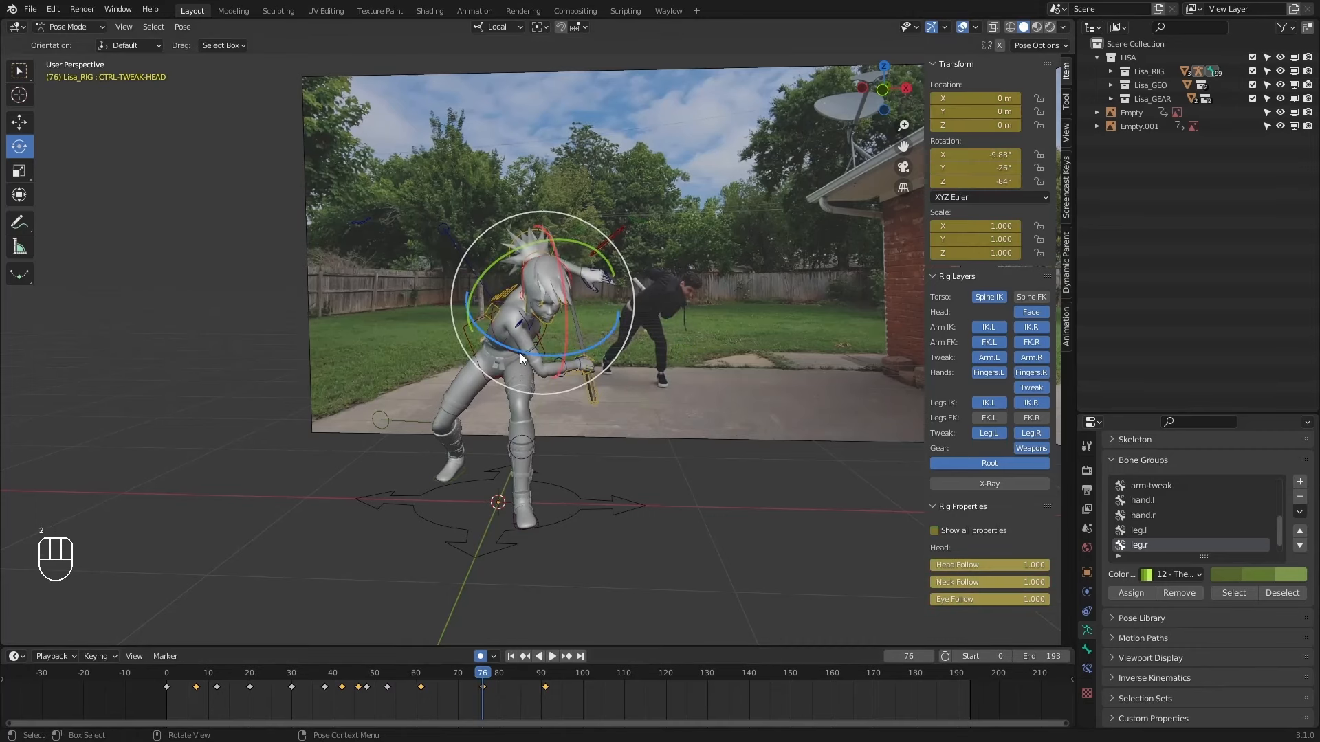
pyautogui.moveTo(516, 354); pyautogui.dragTo(545, 359)
pyautogui.press('1')
pyautogui.press('2')
pyautogui.press('1')
pyautogui.press('2')
pyautogui.press('1')
pyautogui.press('2')
pyautogui.press('2')
pyautogui.press('1')
pyautogui.press('1')
# Play the attack from frame 42 and review the head motion.
pyautogui.moveTo(414, 694); pyautogui.dragTo(341, 677)
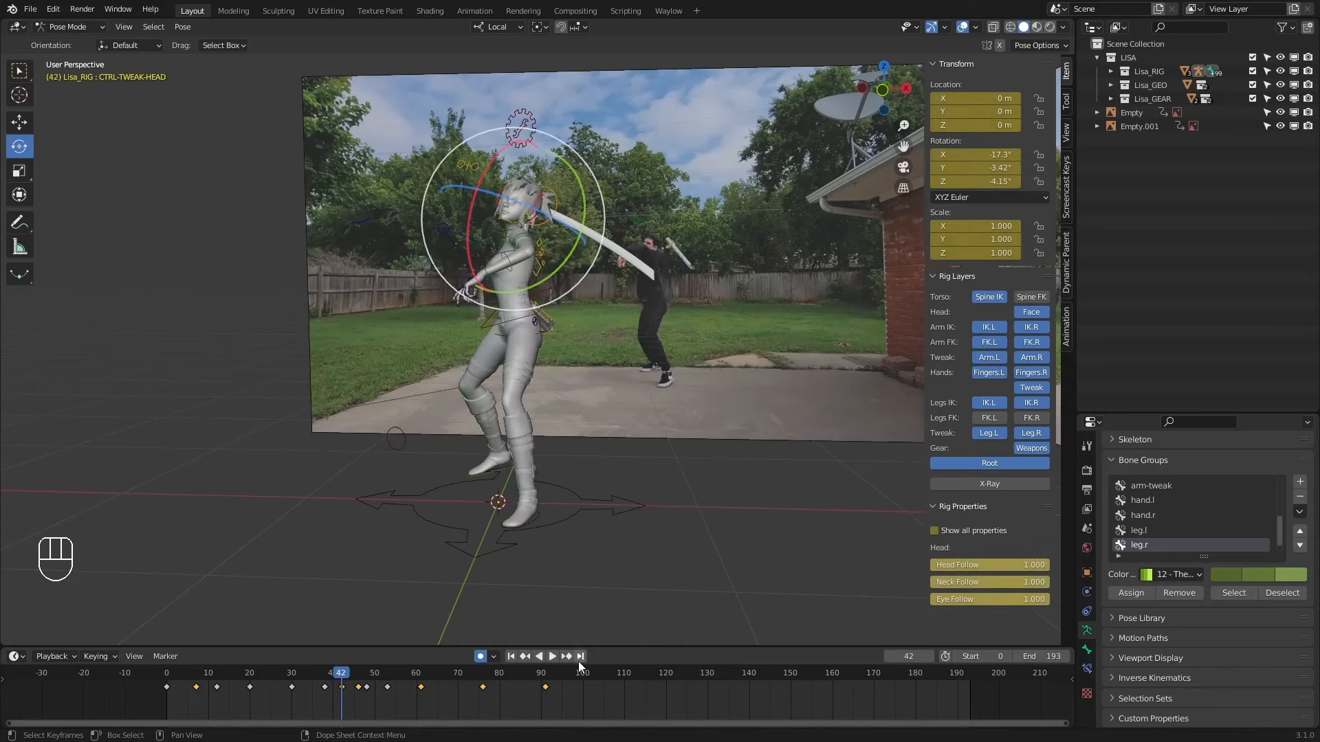
pyautogui.click(548, 660)
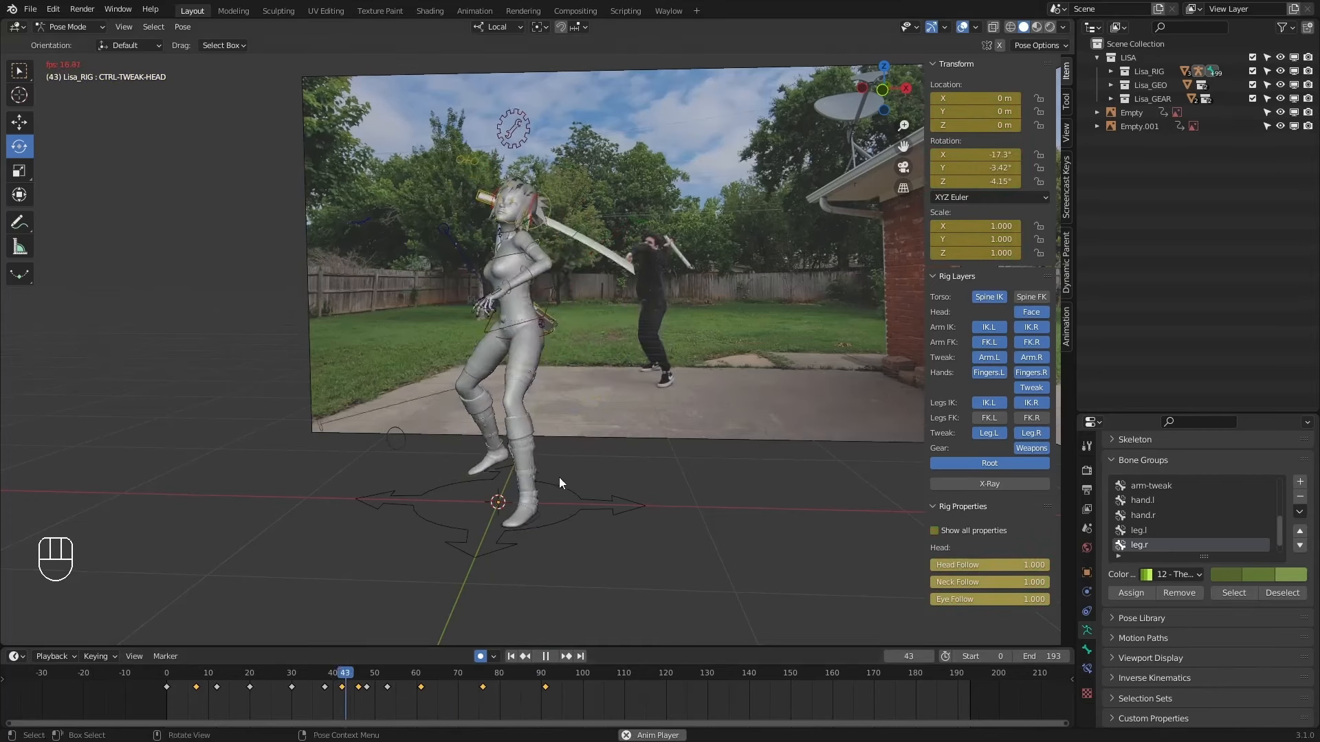
pyautogui.moveTo(559, 477); pyautogui.dragTo(526, 647, button='middle')
pyautogui.press('space')
# Try raising the torso control at frame 76 to Z -0.29062 m, compare it with the neighbouring keys and undo the move.
pyautogui.click(539, 326)
pyautogui.press('w')
pyautogui.press('1')
pyautogui.press('1')
pyautogui.press('2')
pyautogui.press('2')
pyautogui.moveTo(539, 292); pyautogui.dragTo(538, 301)
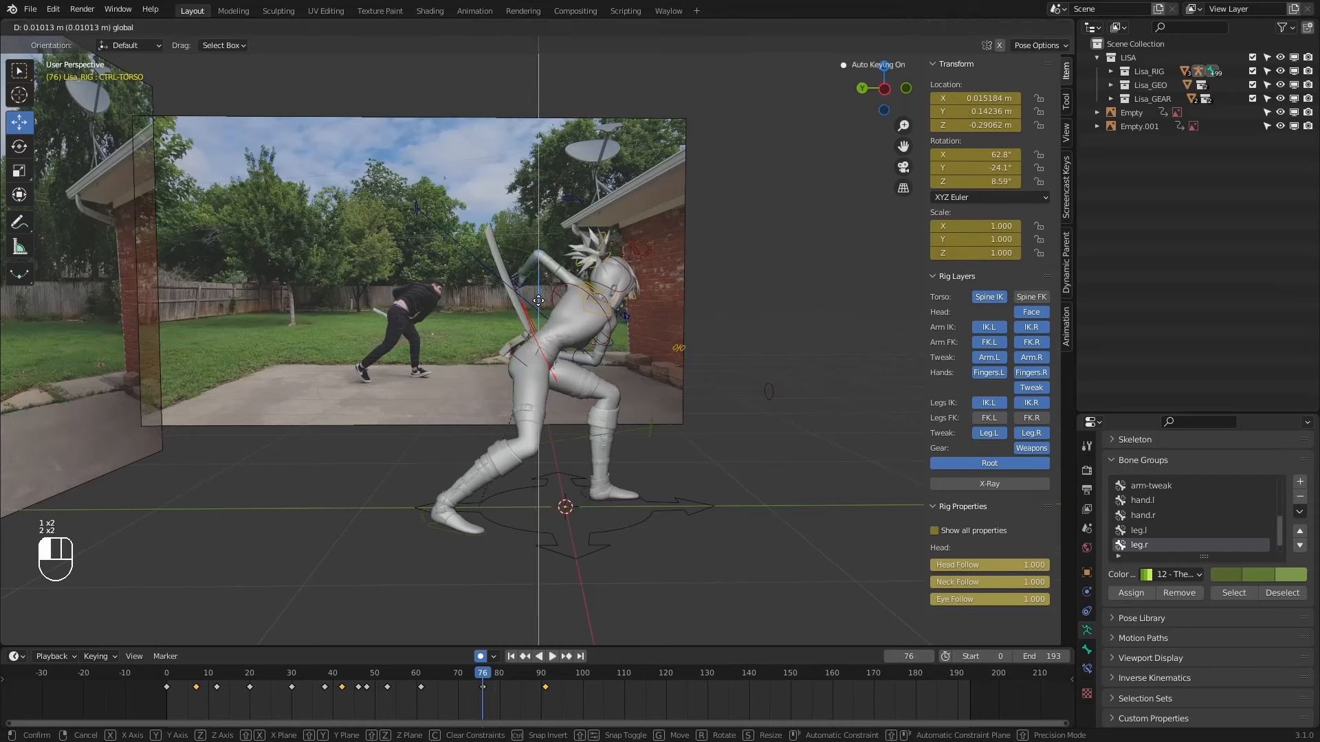
pyautogui.press('1')
pyautogui.press('1')
pyautogui.press('2')
pyautogui.press('2')
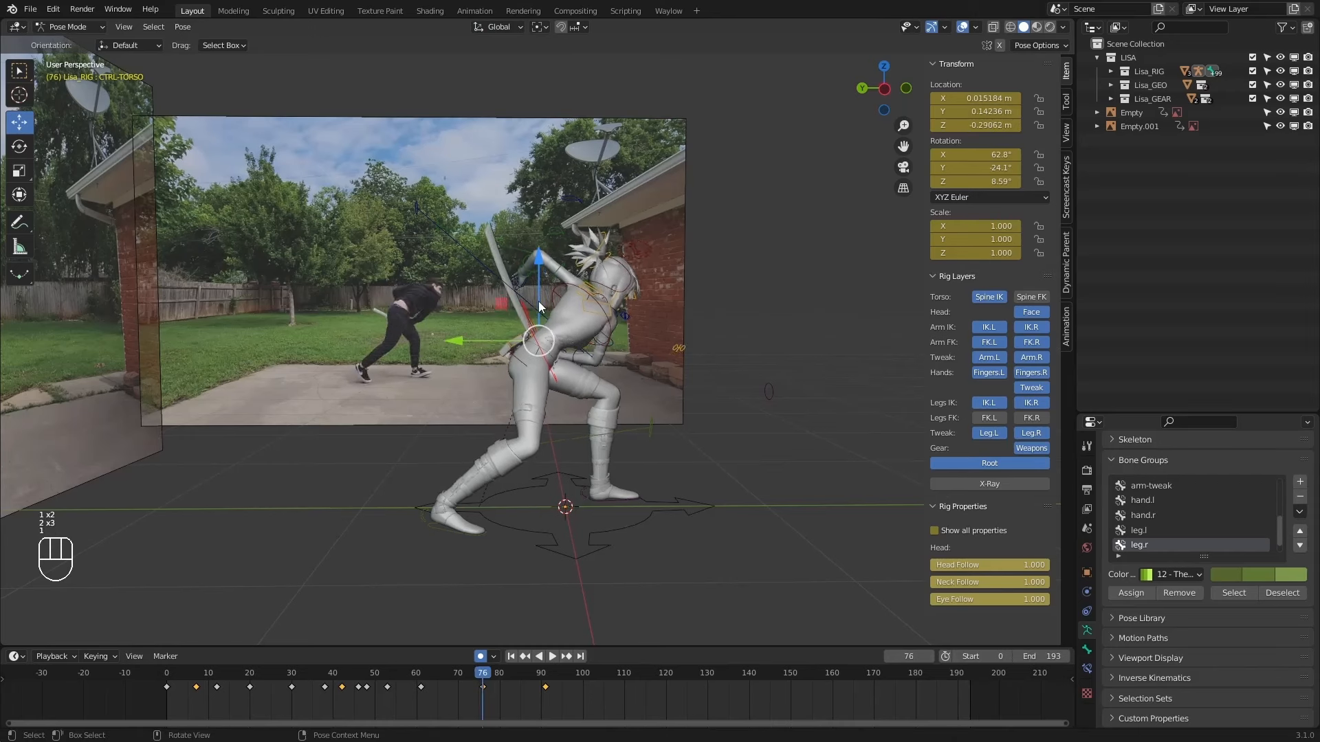
pyautogui.hotkey('ctrl', 'z')
pyautogui.press('2')
pyautogui.press('2')
pyautogui.press('1')
pyautogui.hotkey('ctrl', 'z')
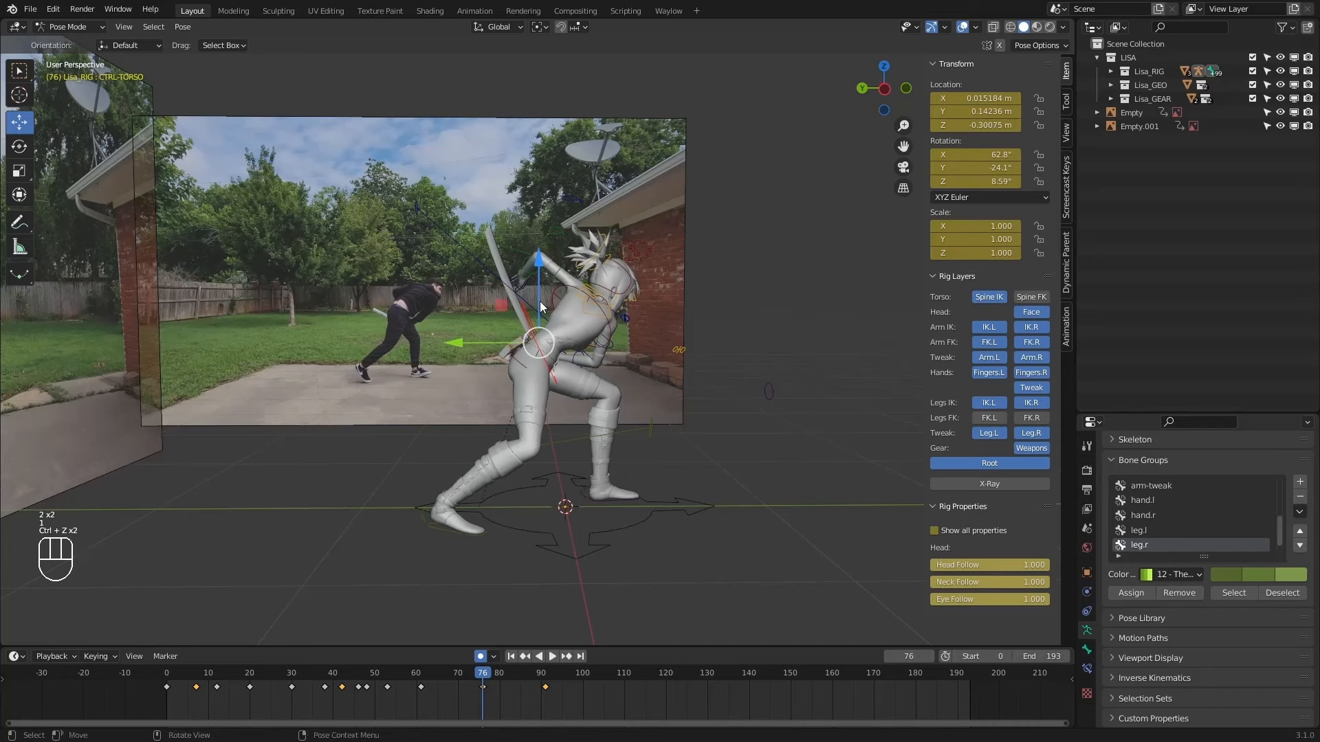
# Compare the settle keys up to frame 91 and rotate the right FK forearm control at frame 76.
pyautogui.press('1')
pyautogui.press('2')
pyautogui.press('2')
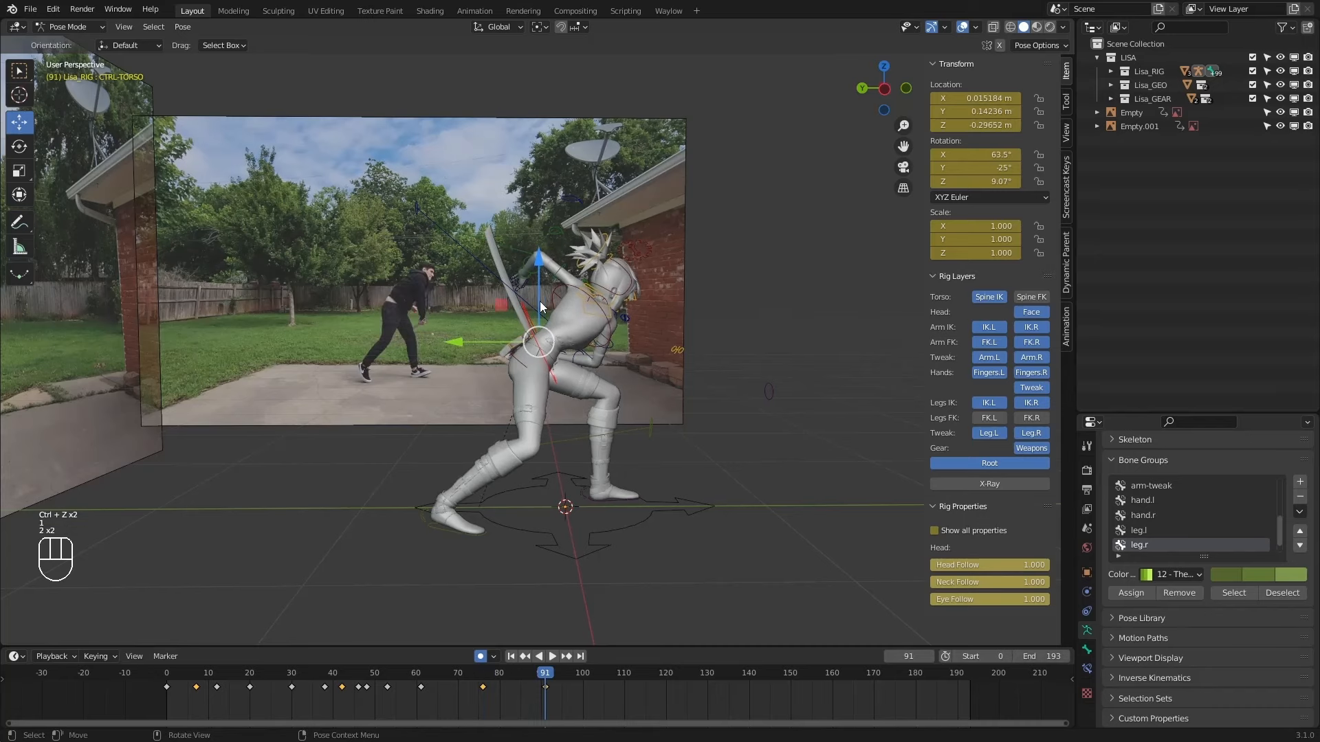
pyautogui.press('1')
pyautogui.press('1')
pyautogui.press('2')
pyautogui.moveTo(654, 352); pyautogui.dragTo(522, 371, button='middle')
pyautogui.click(539, 344)
pyautogui.click(19, 145)
pyautogui.click(513, 375)
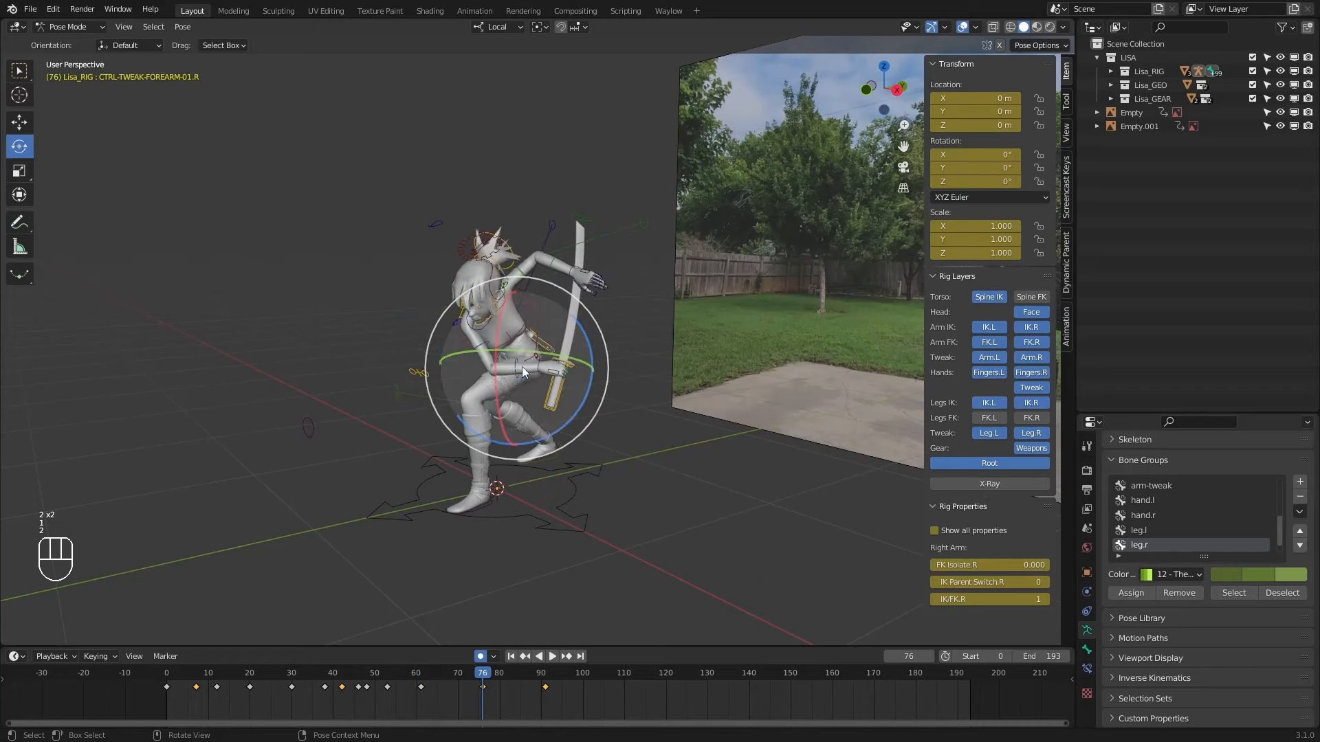
pyautogui.moveTo(554, 406); pyautogui.dragTo(550, 411)
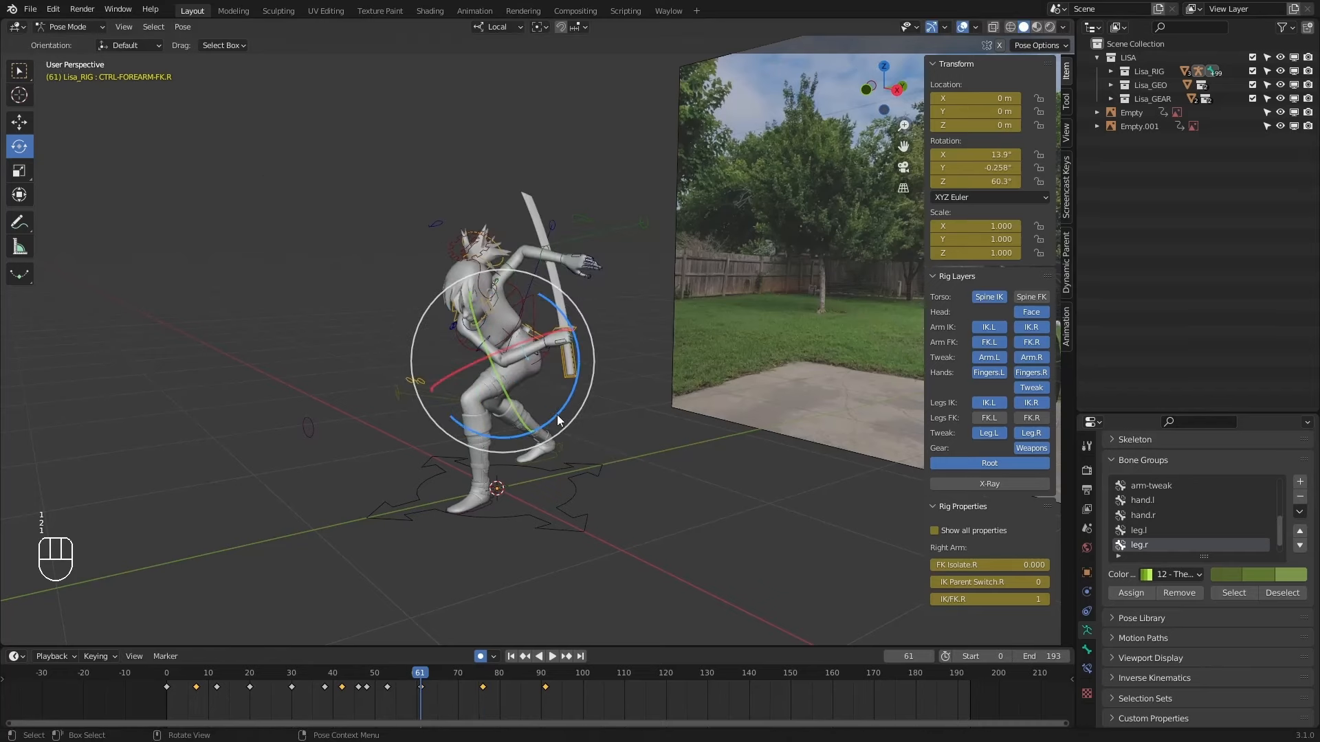
# Rotate the right FK upper-arm control at frame 76 by about -5.79° around its local Y axis and play the settle.
pyautogui.click(488, 361)
pyautogui.moveTo(448, 357); pyautogui.dragTo(680, 291, button='middle')
pyautogui.moveTo(681, 291); pyautogui.dragTo(688, 297)
pyautogui.click(678, 301)
pyautogui.moveTo(679, 301); pyautogui.dragTo(440, 591, button='middle')
pyautogui.click(418, 673)
pyautogui.moveTo(405, 672); pyautogui.dragTo(483, 673)
pyautogui.moveTo(550, 343); pyautogui.dragTo(542, 356)
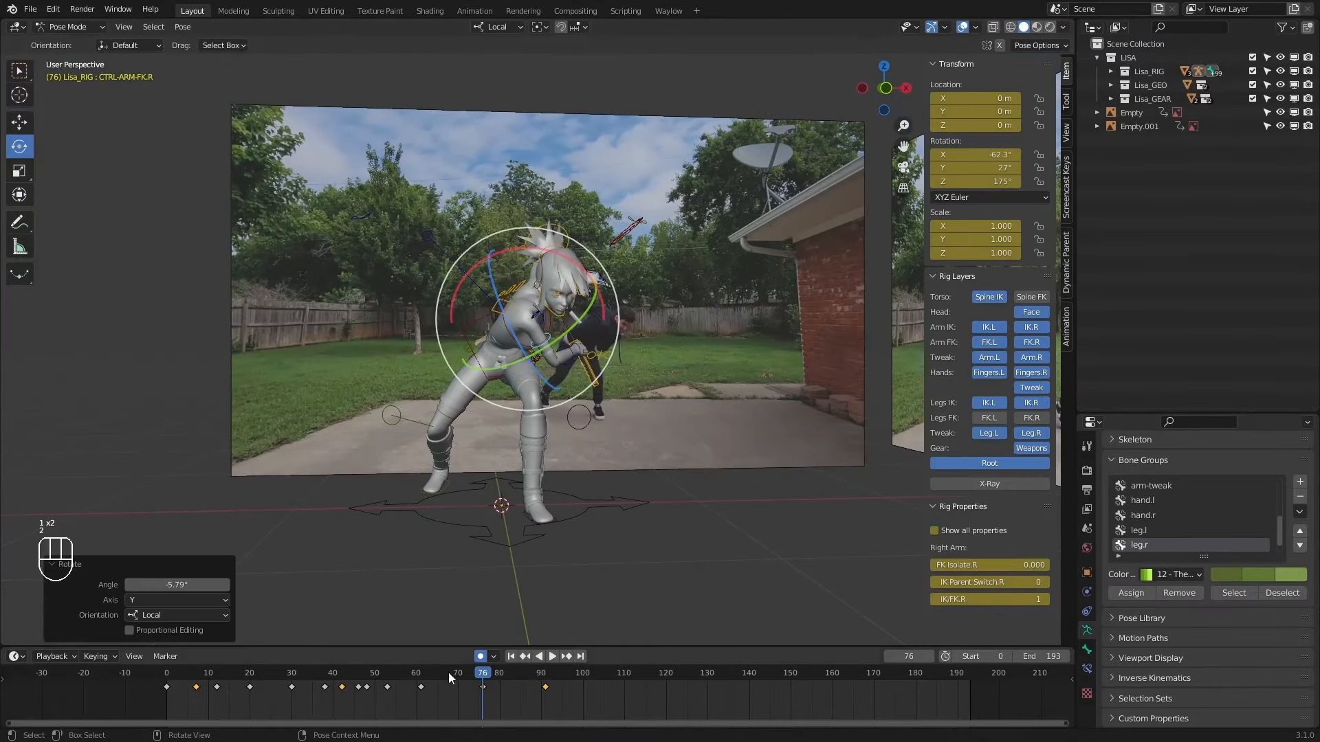
pyautogui.click(448, 673)
pyautogui.press('space')
pyautogui.click(545, 657)
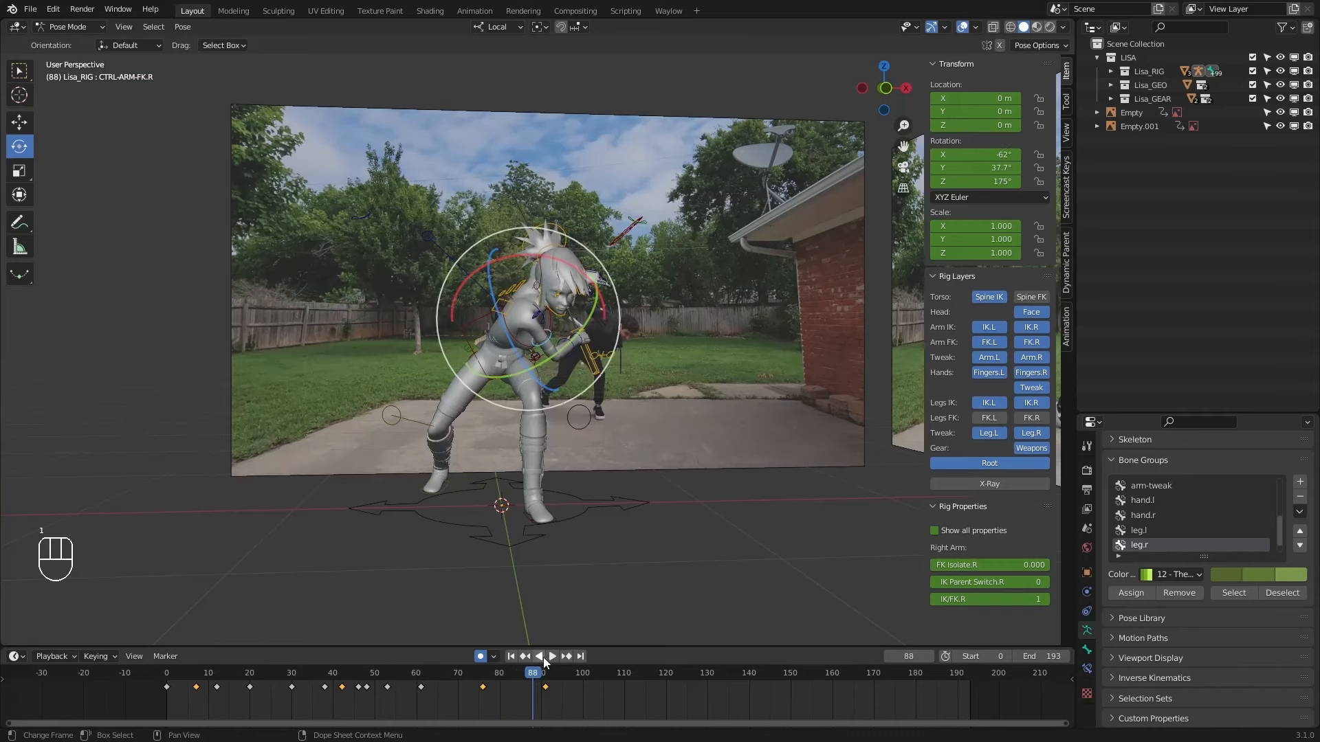
pyautogui.moveTo(513, 361)
pyautogui.mouseDown()
pyautogui.moveTo(522, 339)
pyautogui.moveTo(534, 351)
pyautogui.moveTo(524, 361)
pyautogui.mouseUp()
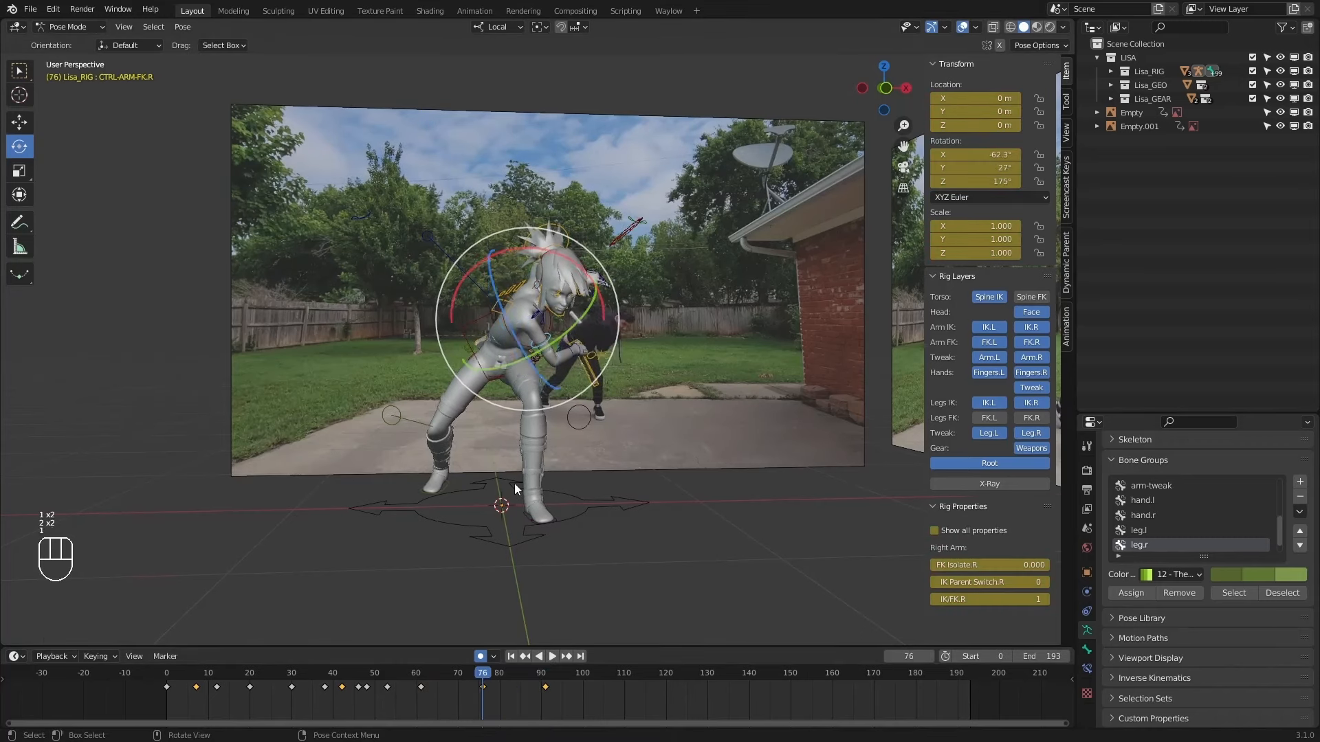
# Rotate the right FK upper-arm control slightly around its local Y axis at frame 91 and play the settle.
pyautogui.click(421, 675)
pyautogui.press('space')
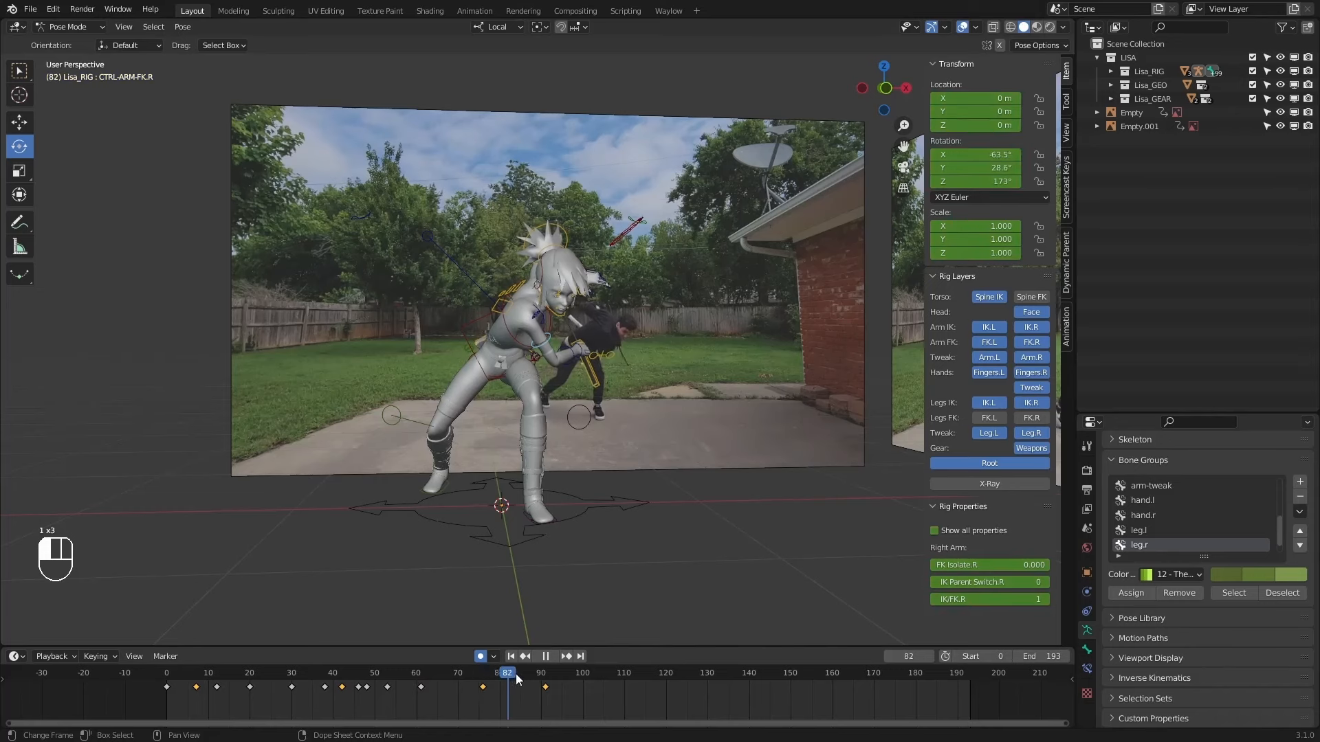
pyautogui.press('space')
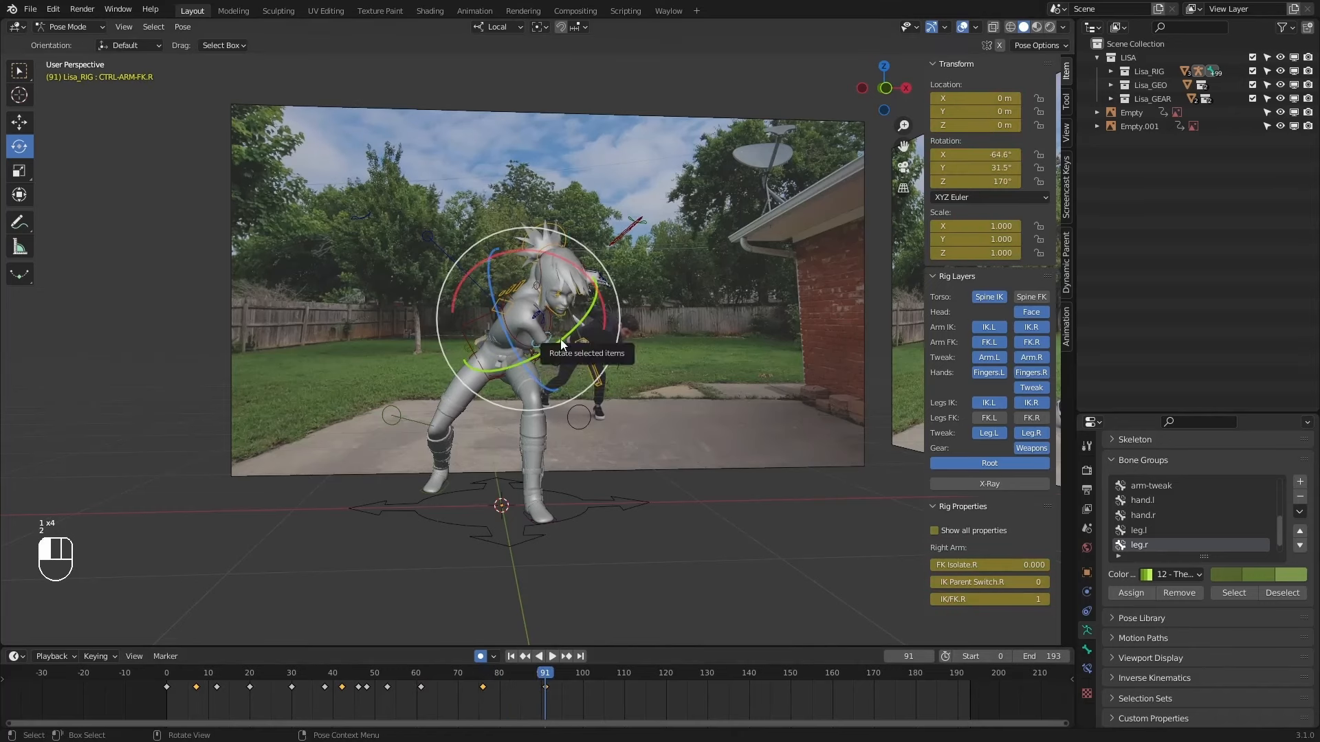
pyautogui.moveTo(558, 337); pyautogui.dragTo(567, 333)
pyautogui.click(420, 675)
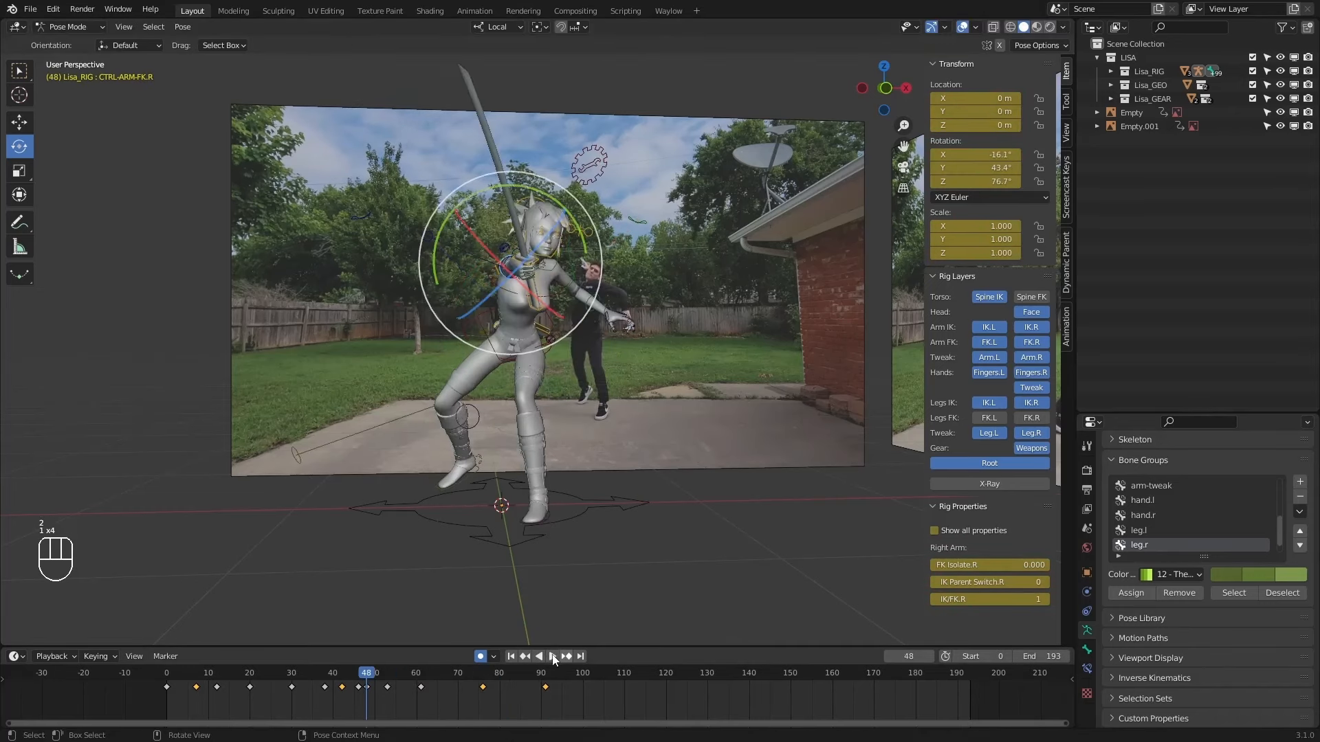
pyautogui.press('space')
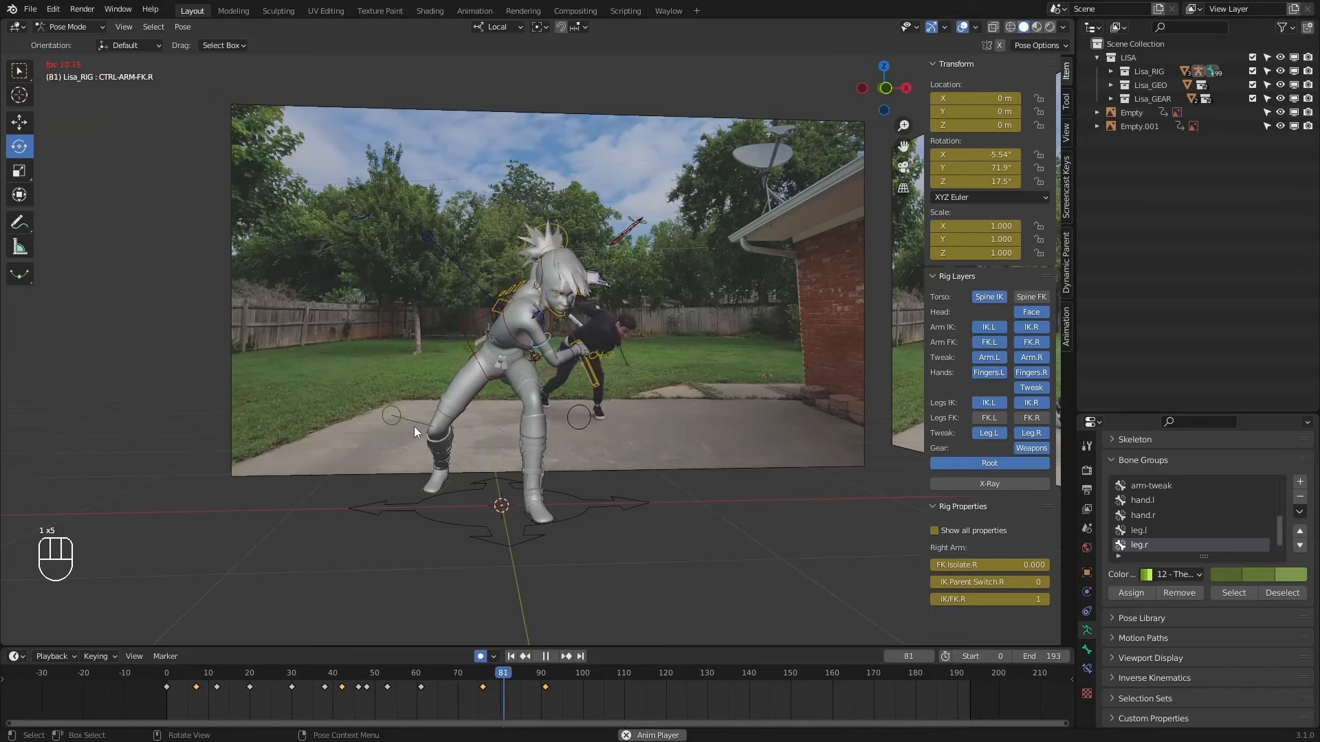
# Review the playing sword swing and settle from the side and front perspectives against the reference footage.
pyautogui.moveTo(414, 426); pyautogui.dragTo(536, 683, button='middle')
pyautogui.moveTo(444, 497); pyautogui.dragTo(506, 459, button='middle')
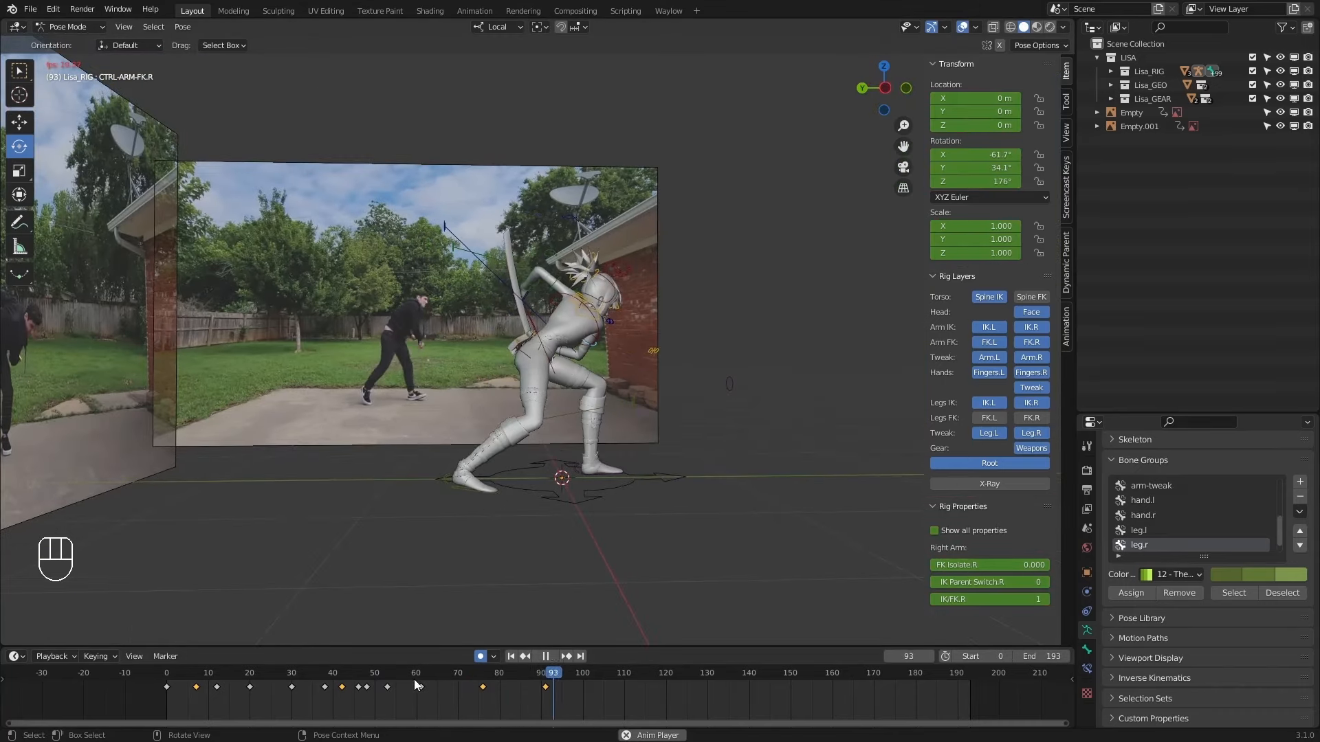
pyautogui.moveTo(414, 677); pyautogui.dragTo(325, 675)
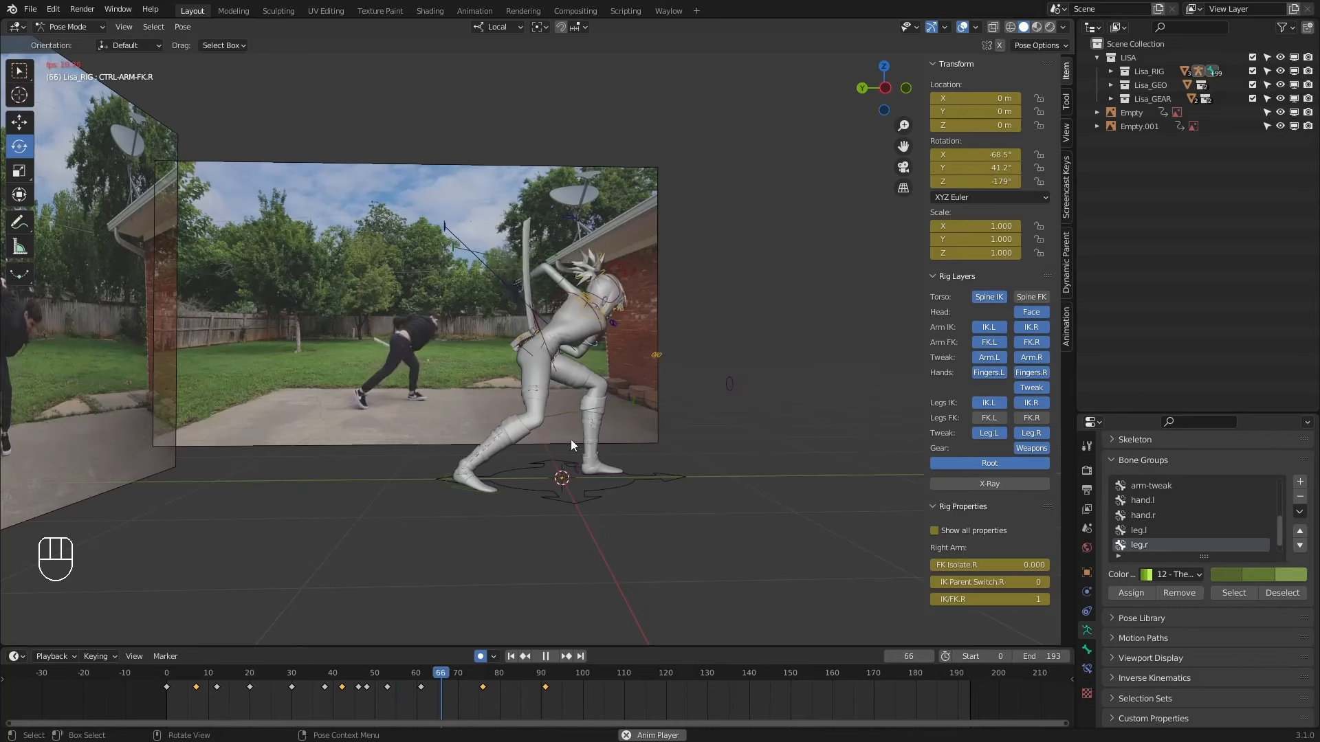
pyautogui.moveTo(525, 459); pyautogui.dragTo(628, 320, button='middle')
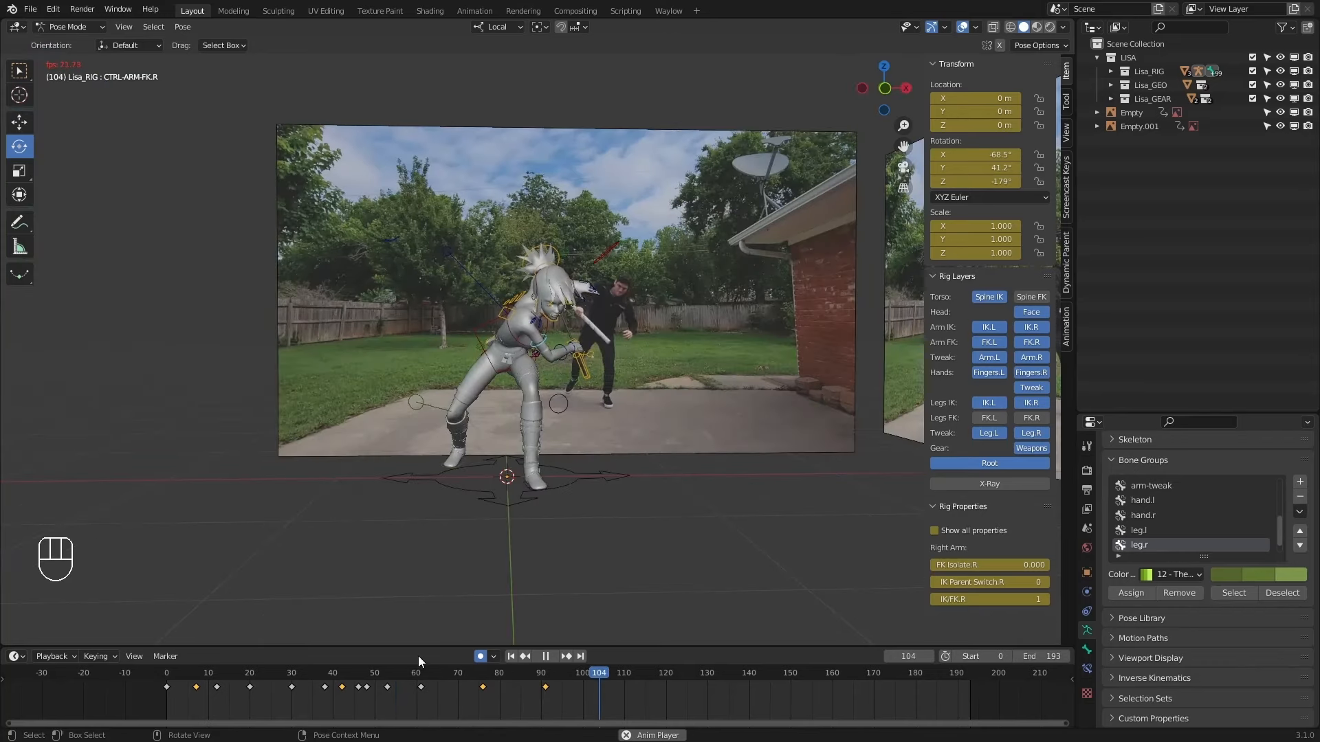
pyautogui.click(180, 674)
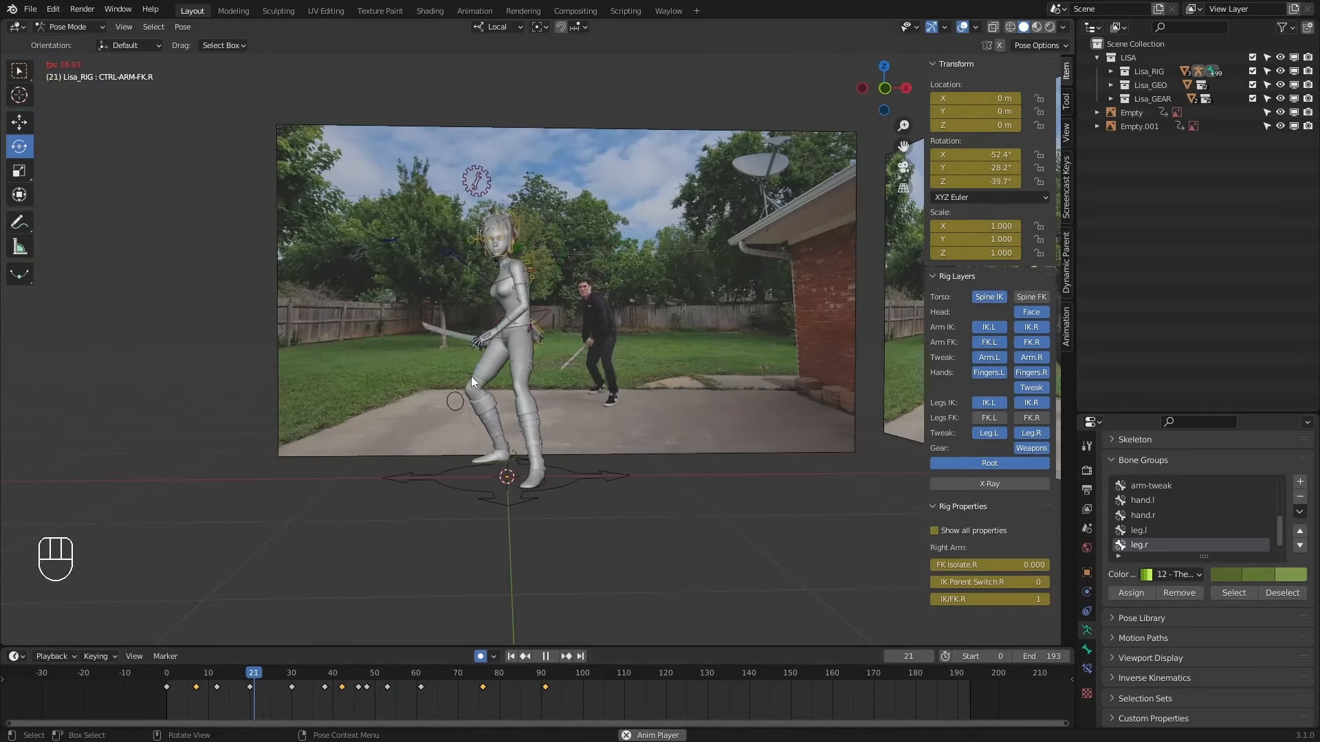
pyautogui.moveTo(394, 383); pyautogui.dragTo(288, 412, button='middle')
pyautogui.click(180, 673)
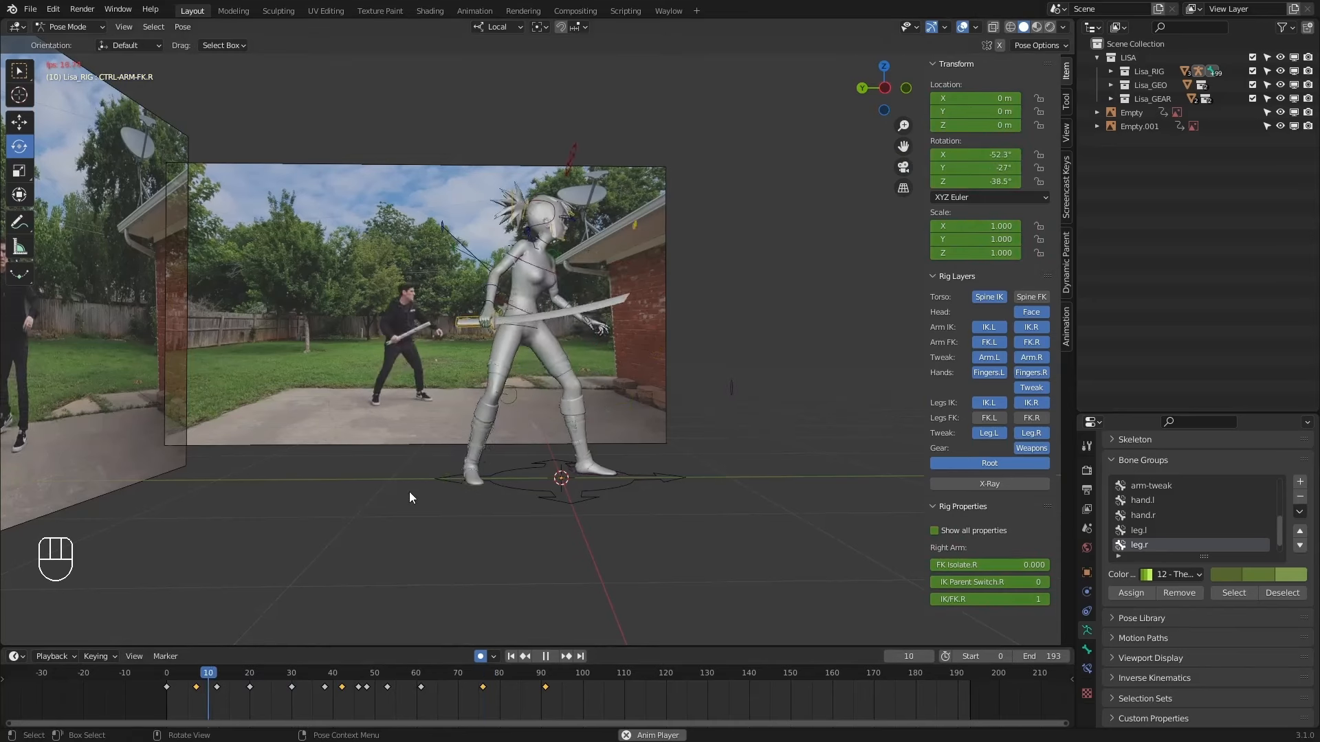
pyautogui.scroll(-1, 406, 492)
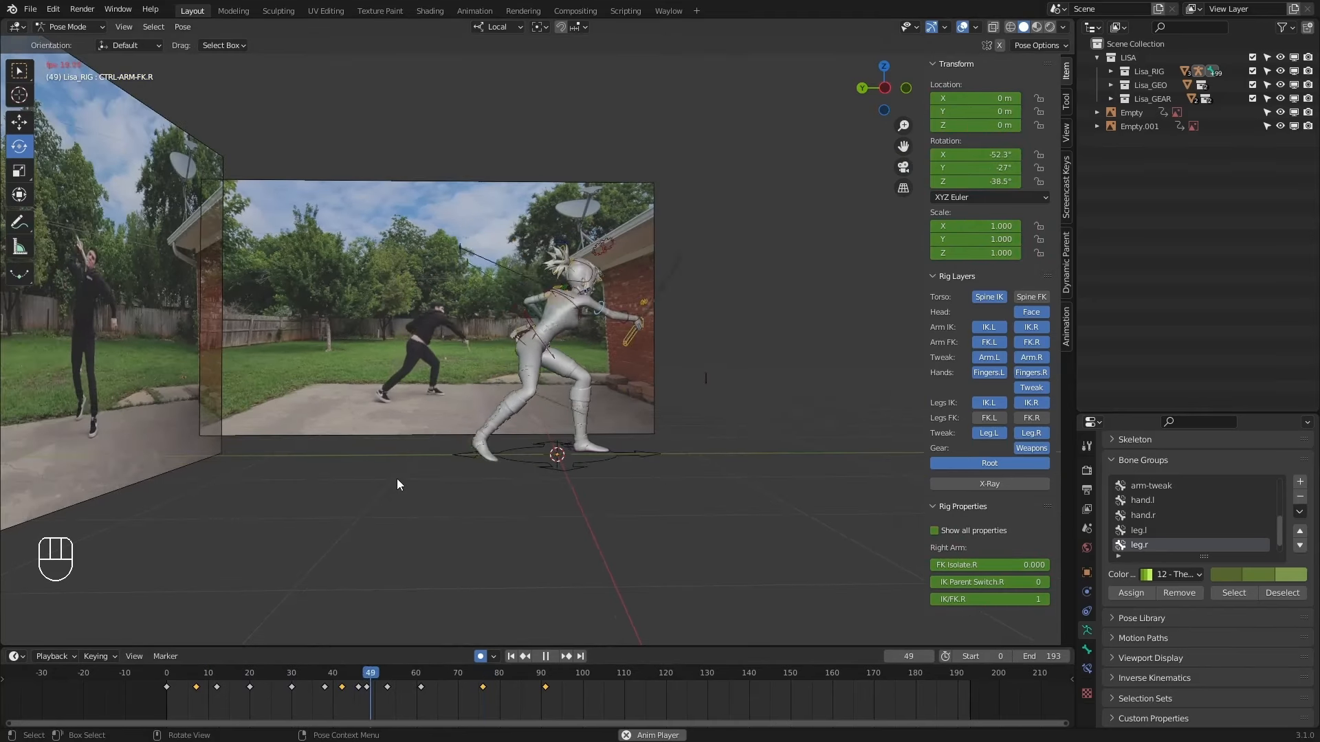
pyautogui.keyDown('shift'); pyautogui.moveTo(411, 446); pyautogui.dragTo(420, 464, button='middle'); pyautogui.keyUp('shift')
# Replay the full attack from frame 0 in side perspective and scrub through the strike between about frames 34 and 62.
pyautogui.click(166, 675)
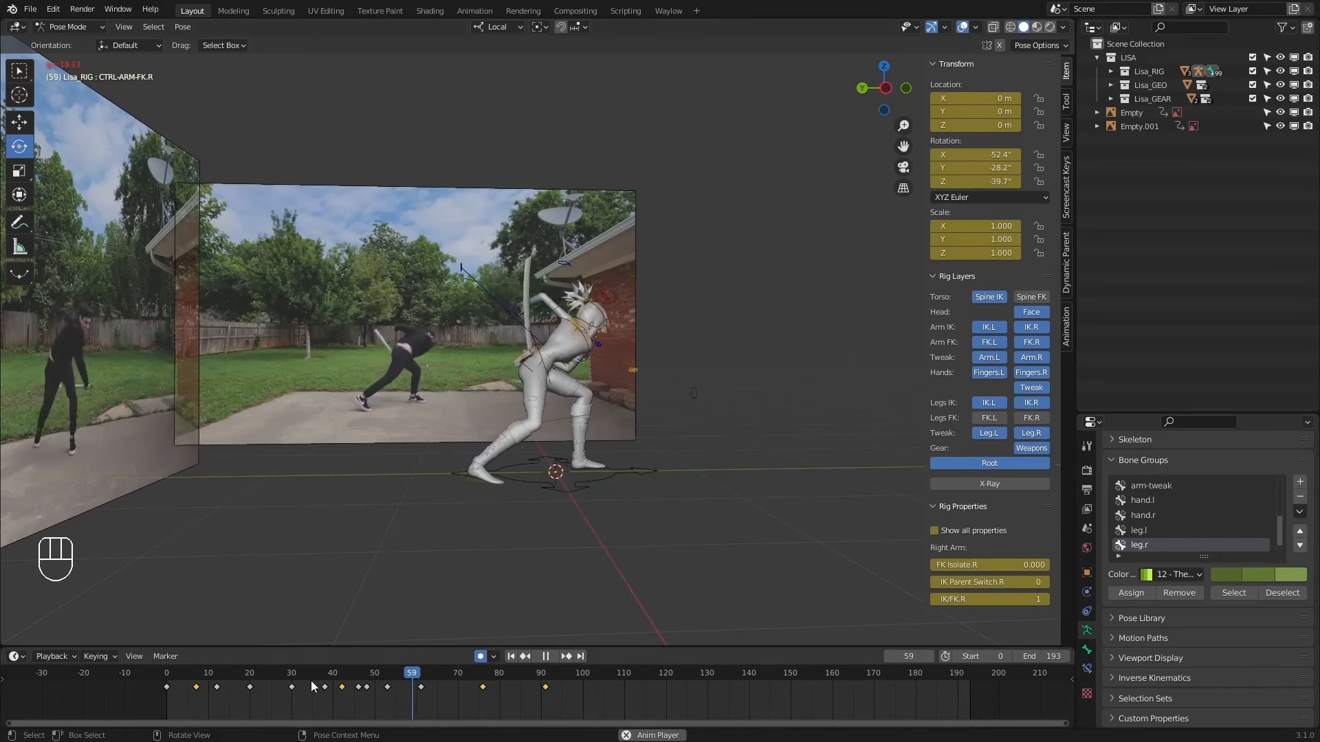
pyautogui.click(176, 677)
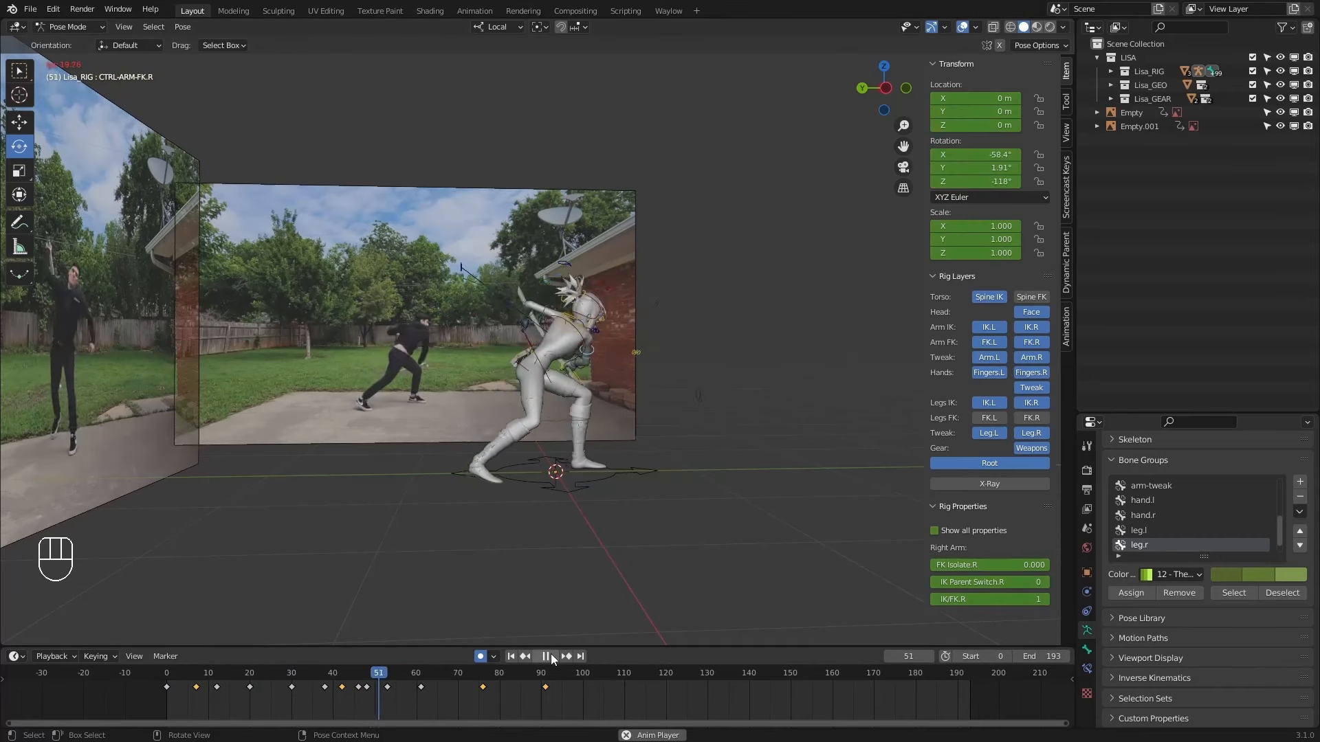
pyautogui.click(551, 655)
pyautogui.moveTo(307, 675); pyautogui.dragTo(420, 675)
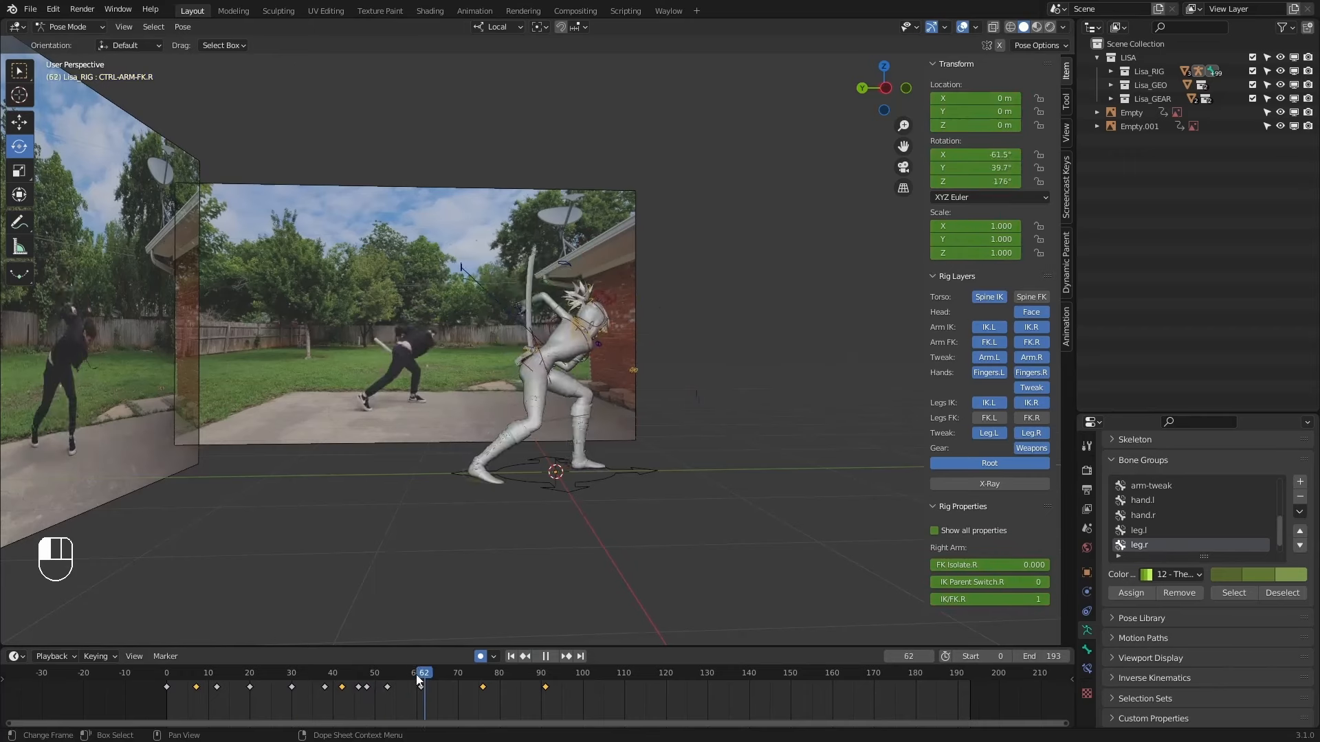
pyautogui.click(512, 658)
pyautogui.click(548, 656)
pyautogui.click(552, 655)
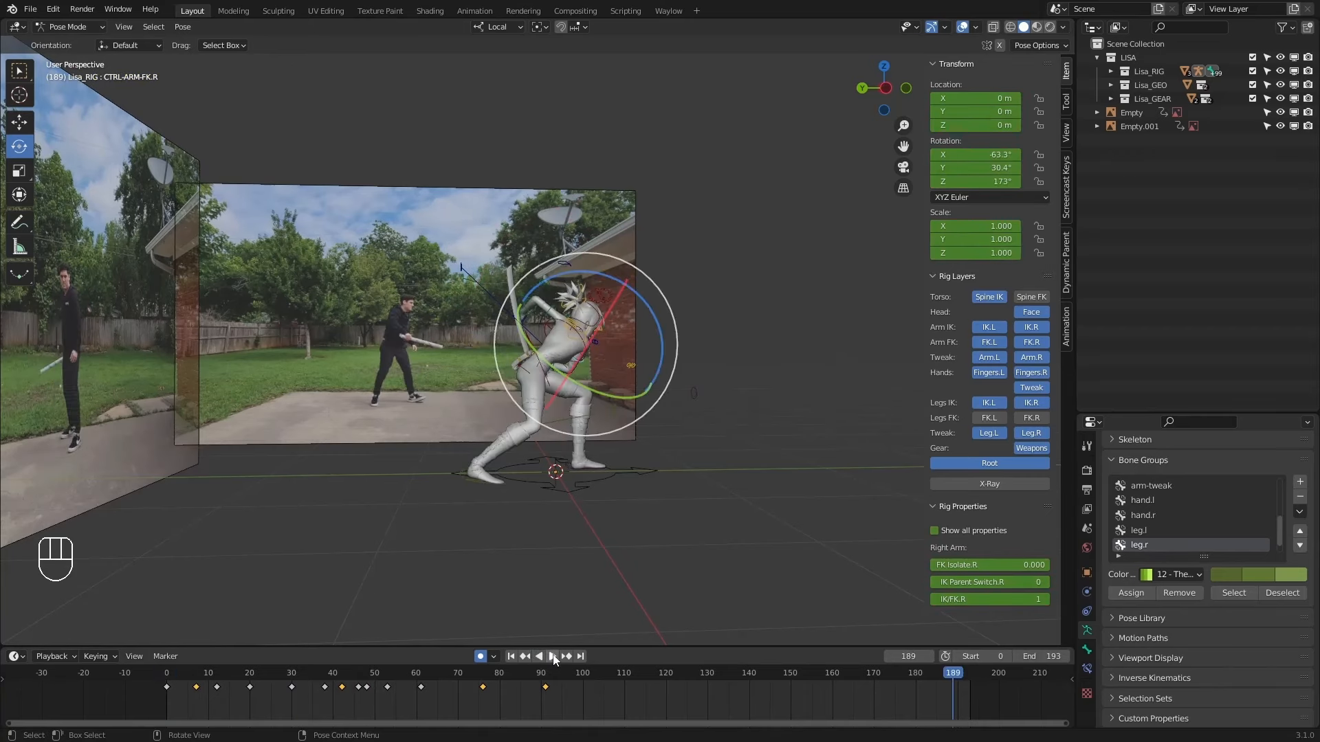
pyautogui.click(554, 656)
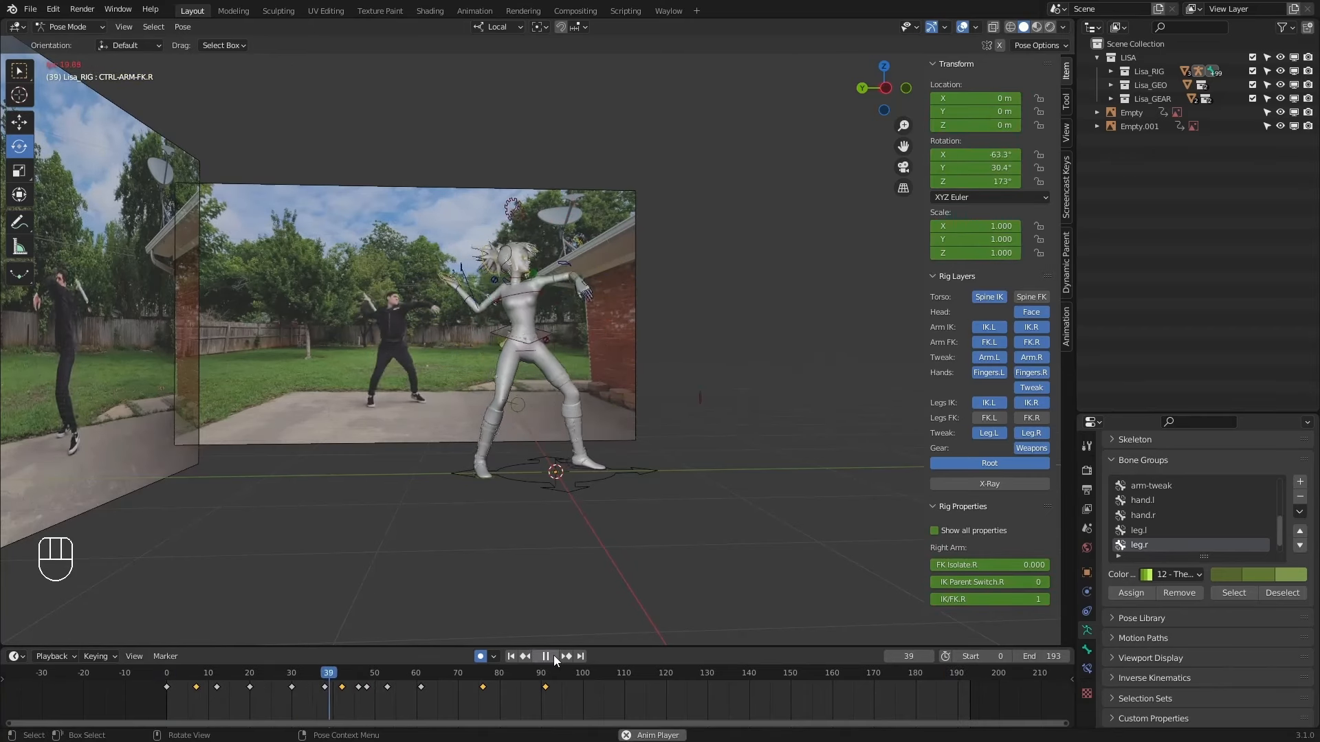
# Compare the body's motion through the strike and settle with the side reference in the left orthographic view.
pyautogui.press('KP_1')
pyautogui.press('ctrl+KP_3')
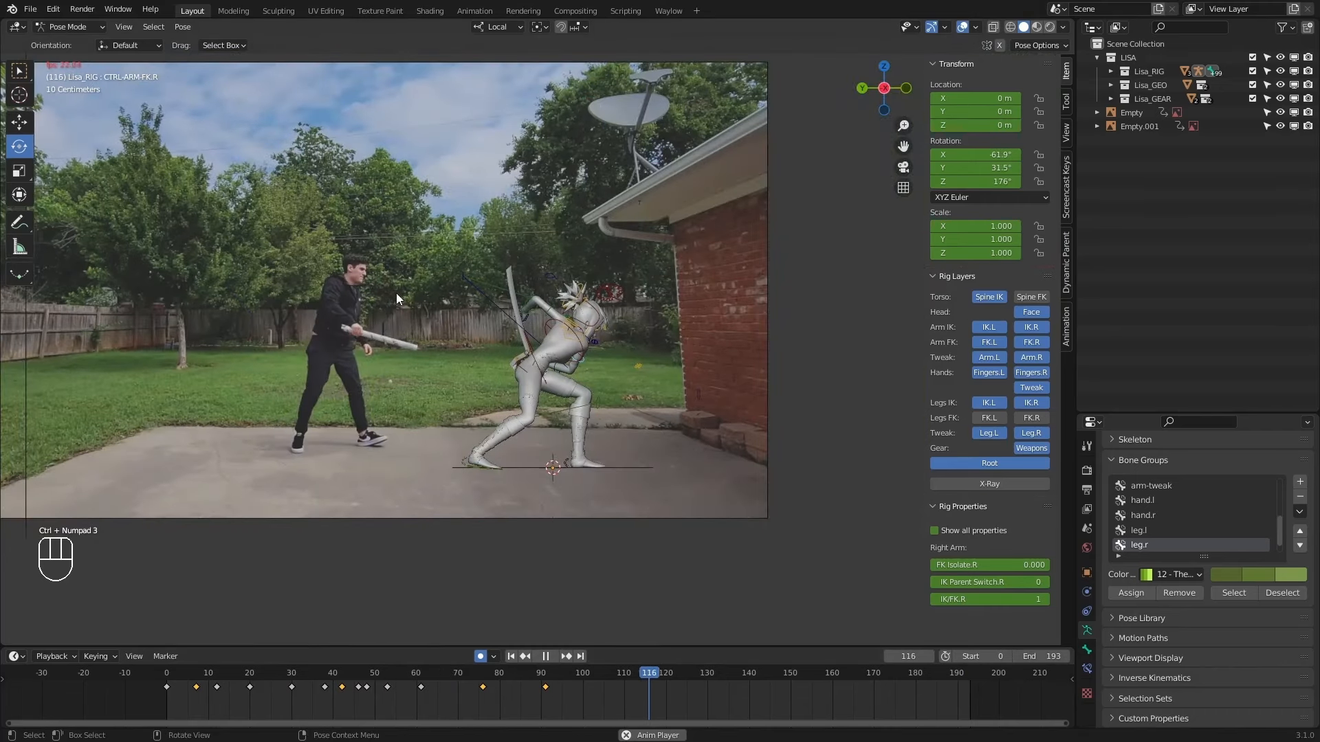
pyautogui.moveTo(356, 676); pyautogui.dragTo(165, 619)
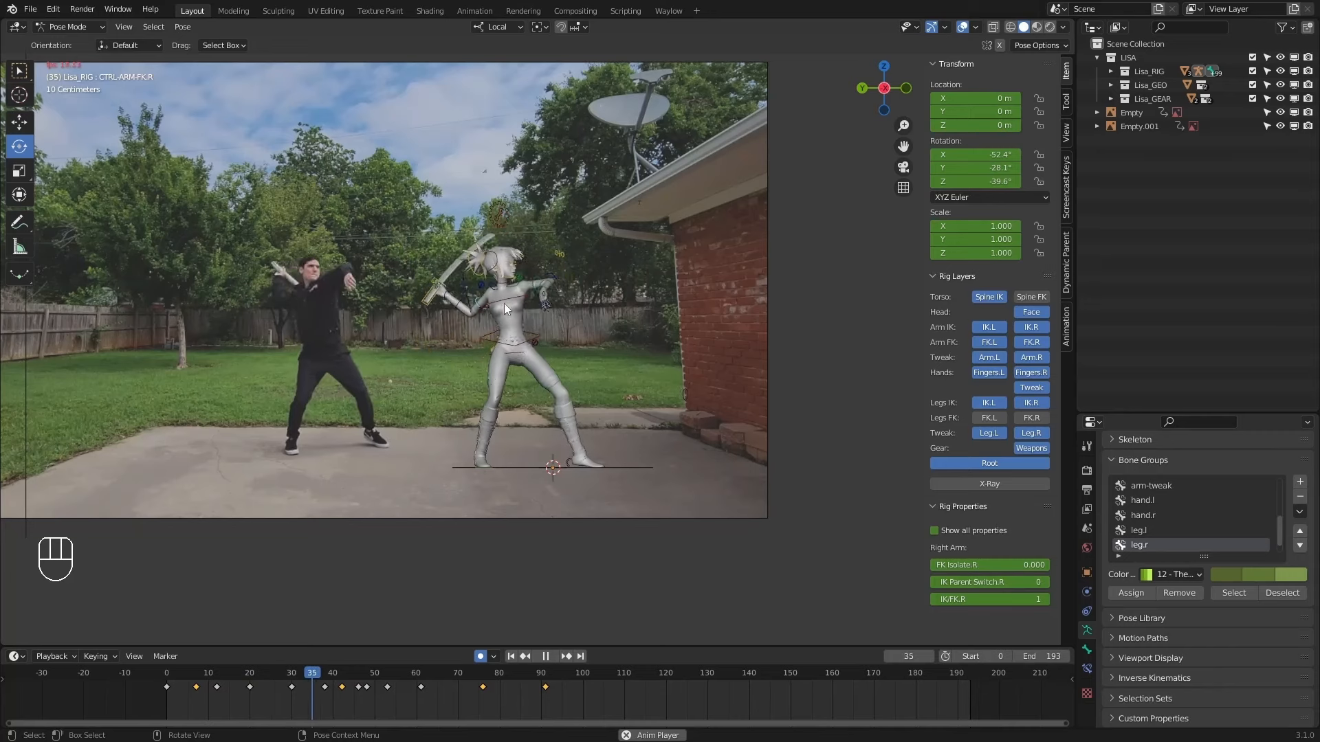
pyautogui.scroll(1, 536, 323)
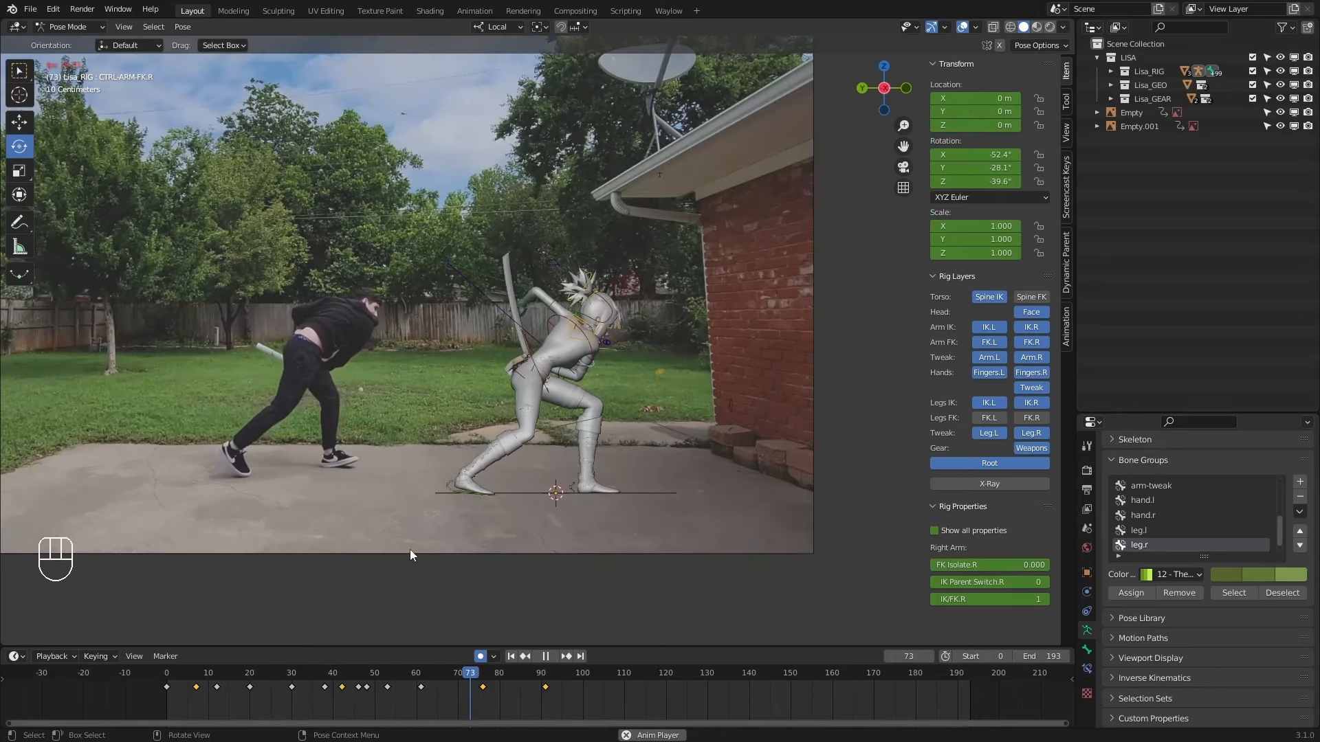
pyautogui.moveTo(467, 673); pyautogui.dragTo(314, 647)
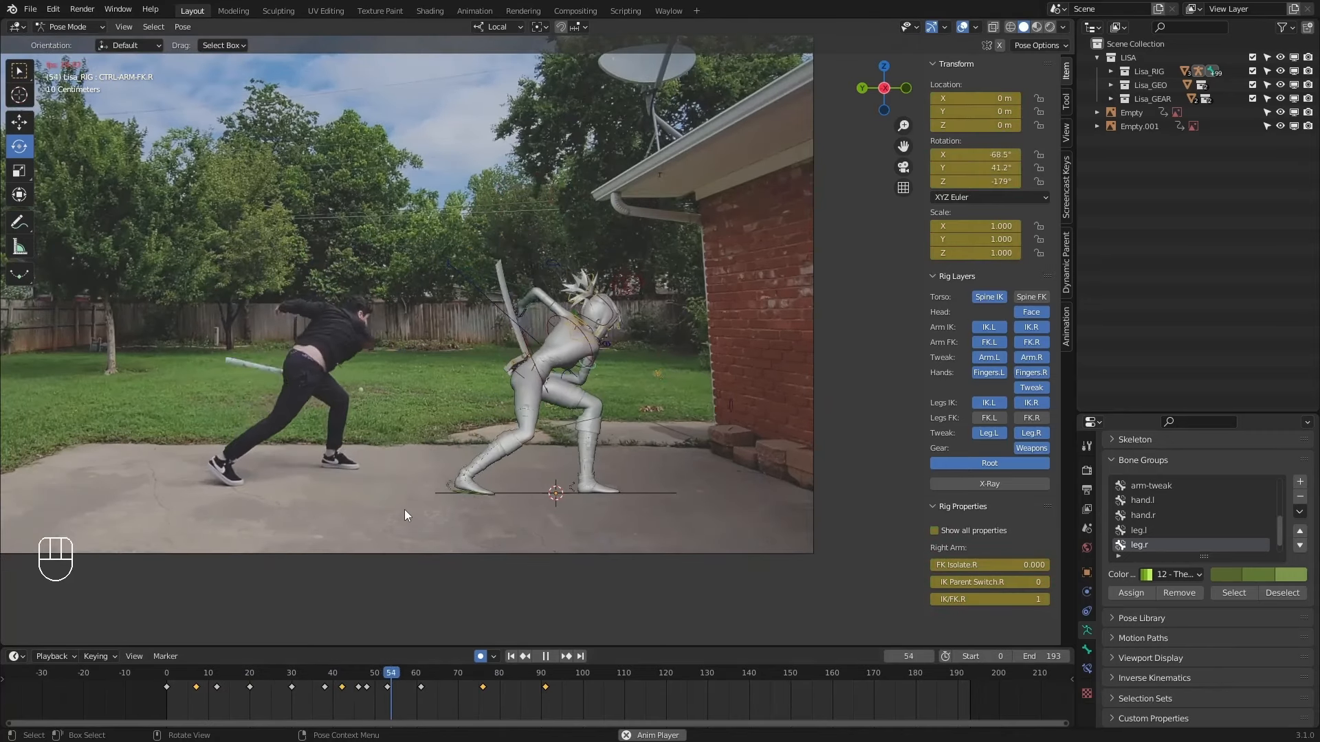
# Rotate the torso control at frame 67 by 4.68° around the view axis.
pyautogui.moveTo(459, 671)
pyautogui.mouseDown()
pyautogui.moveTo(464, 646)
pyautogui.moveTo(347, 648)
pyautogui.moveTo(459, 674)
pyautogui.moveTo(398, 674)
pyautogui.moveTo(446, 674)
pyautogui.mouseUp()
pyautogui.press('space')
pyautogui.click(535, 381)
pyautogui.press('e')
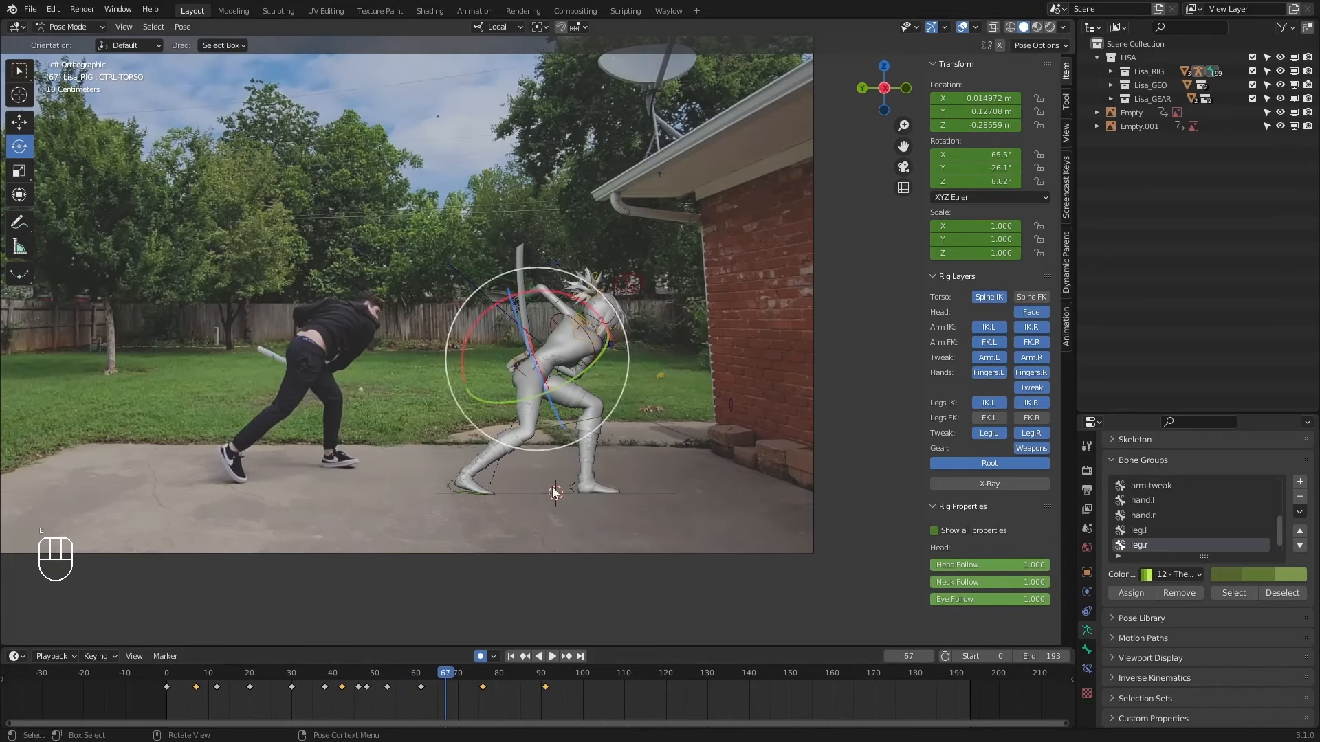
pyautogui.moveTo(616, 404); pyautogui.dragTo(614, 409)
pyautogui.click(614, 407)
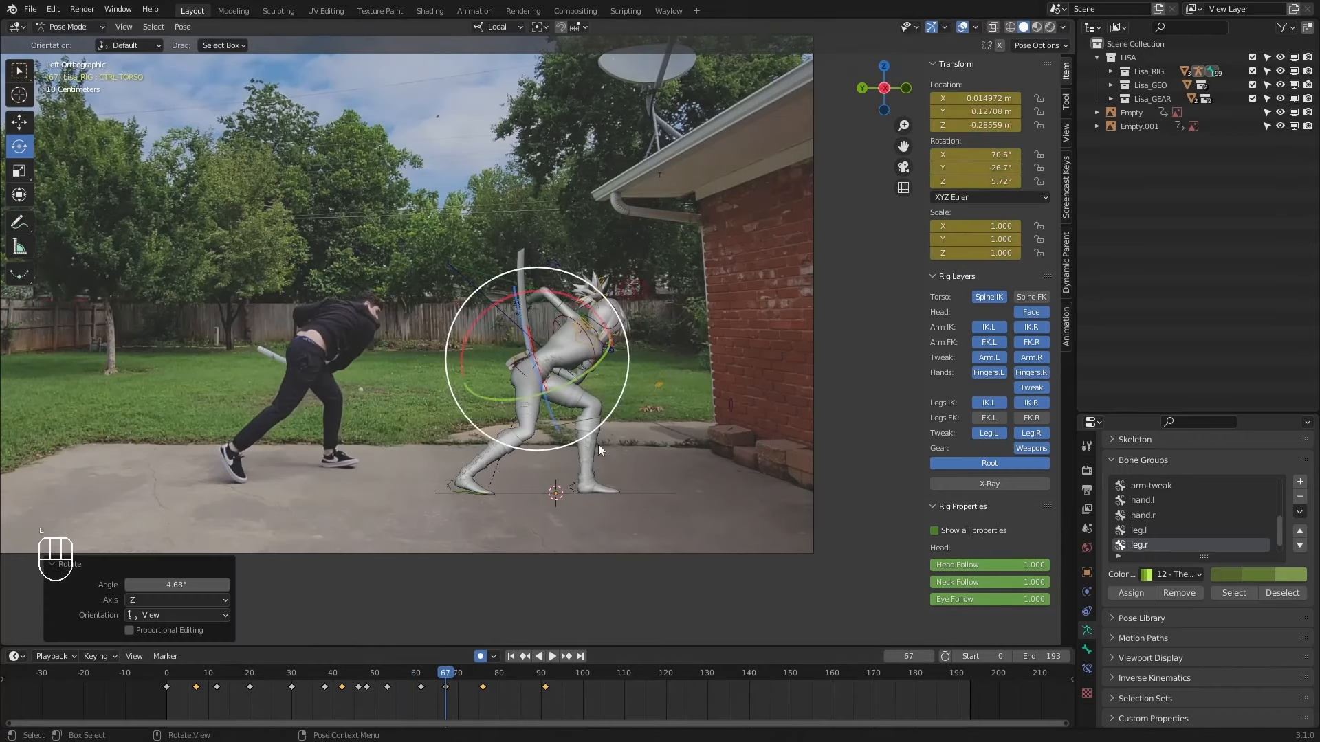
# Rotate the torso control slightly around the view axis at frame 76 and play back the settle.
pyautogui.moveTo(425, 677); pyautogui.dragTo(465, 677)
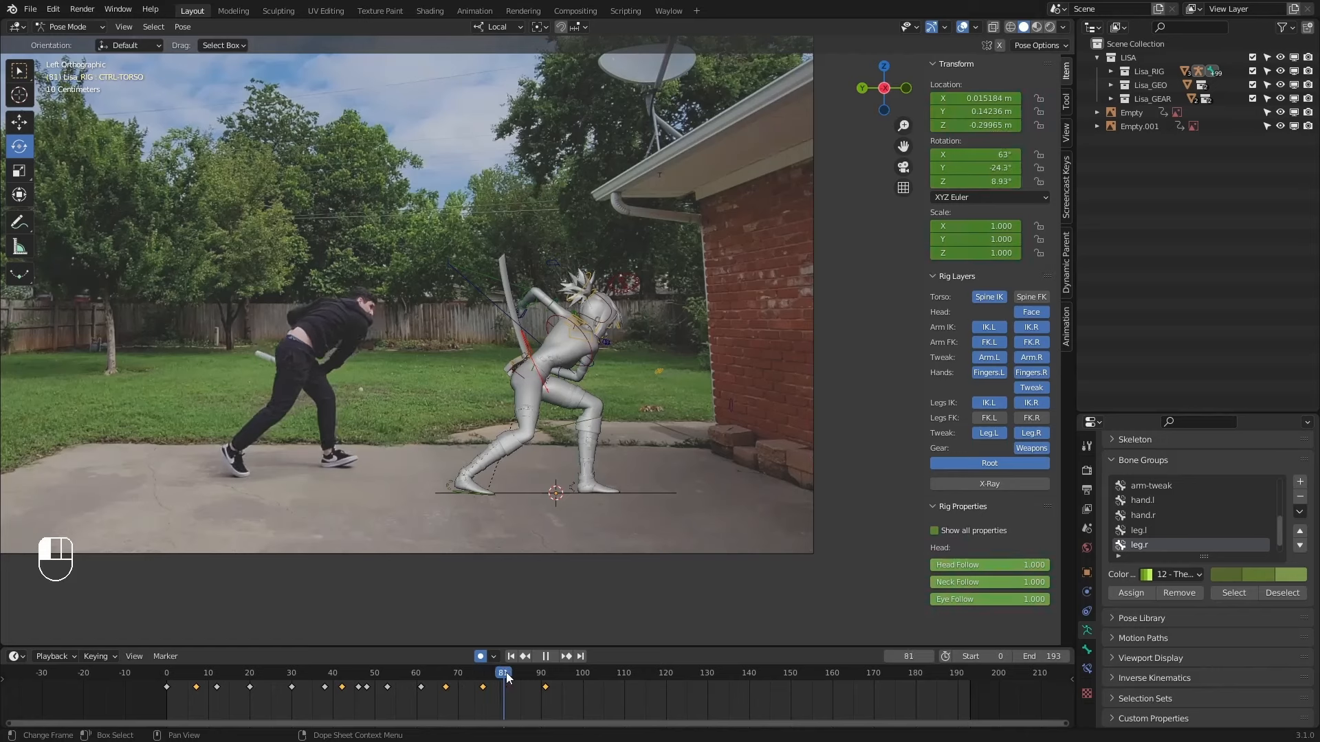
pyautogui.press('Escape')
pyautogui.moveTo(622, 392); pyautogui.dragTo(620, 397)
pyautogui.press('1')
pyautogui.press('1')
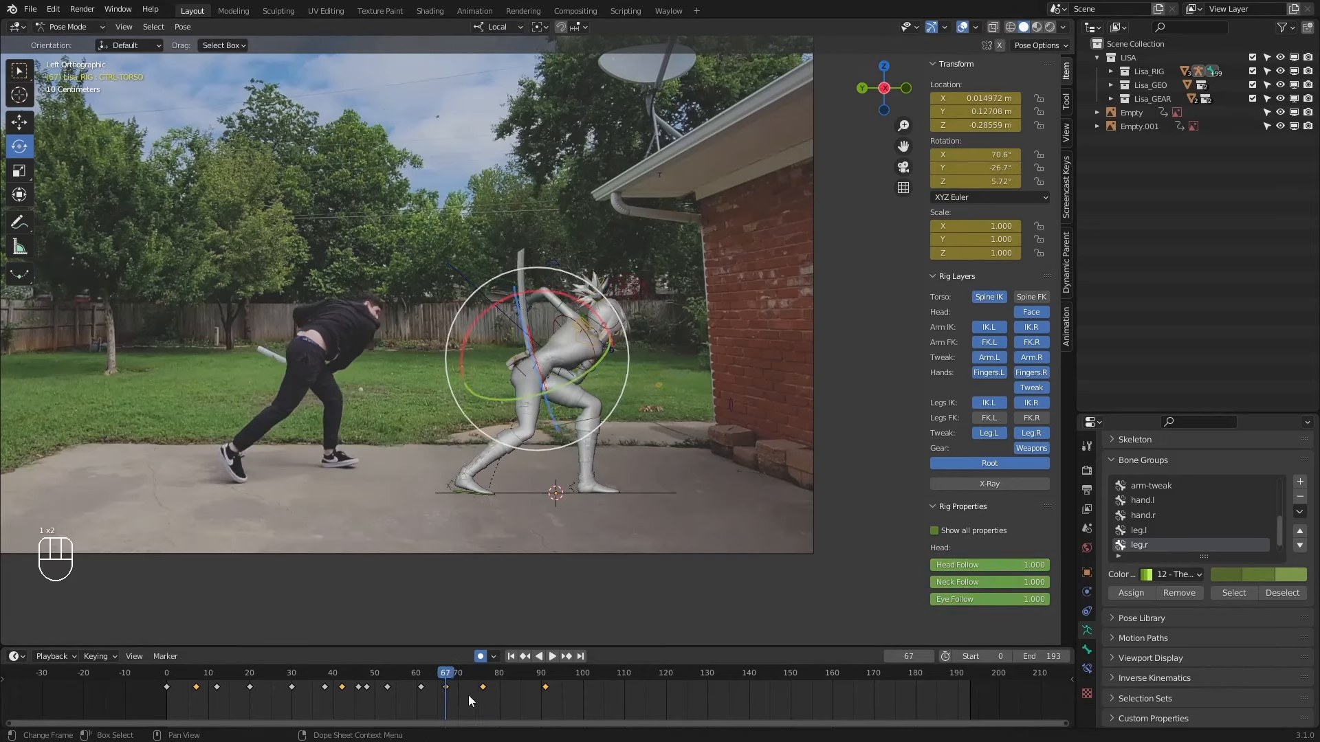
pyautogui.moveTo(425, 676); pyautogui.dragTo(483, 676)
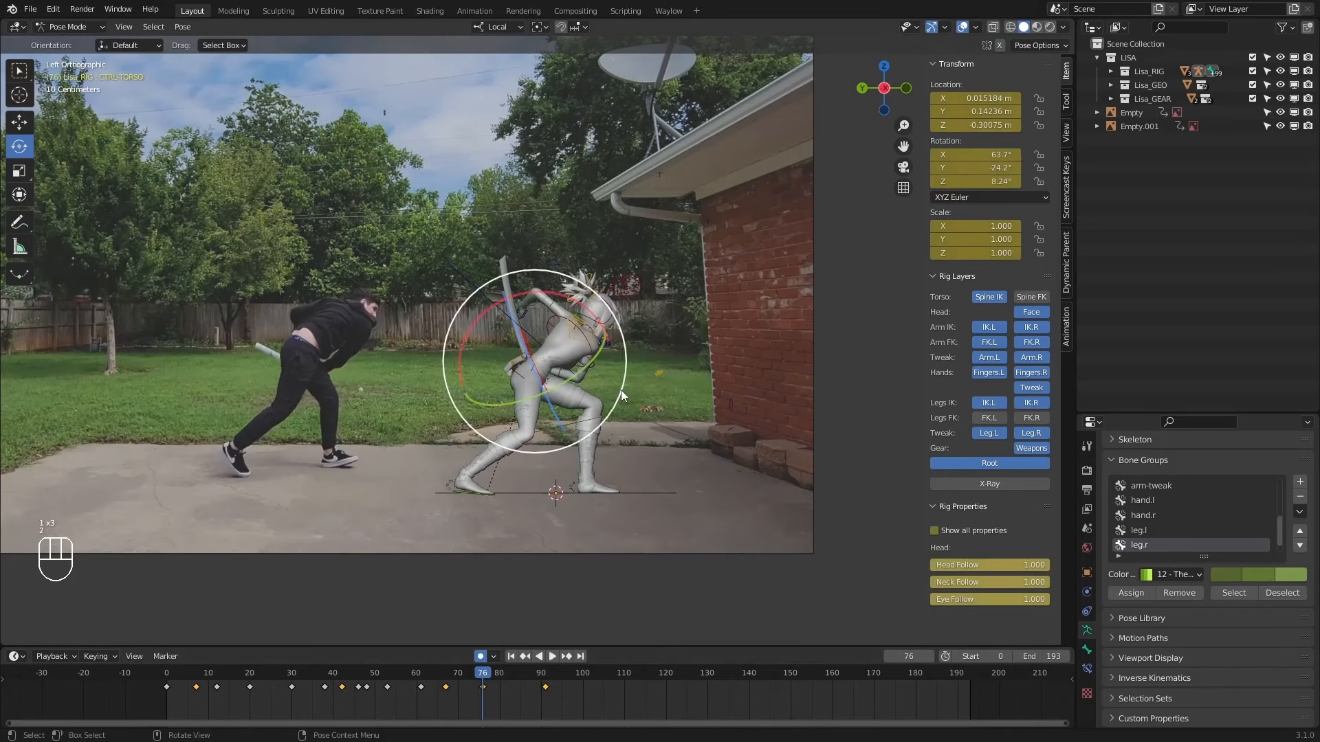
pyautogui.moveTo(623, 393); pyautogui.dragTo(620, 410)
pyautogui.moveTo(417, 676); pyautogui.dragTo(541, 676)
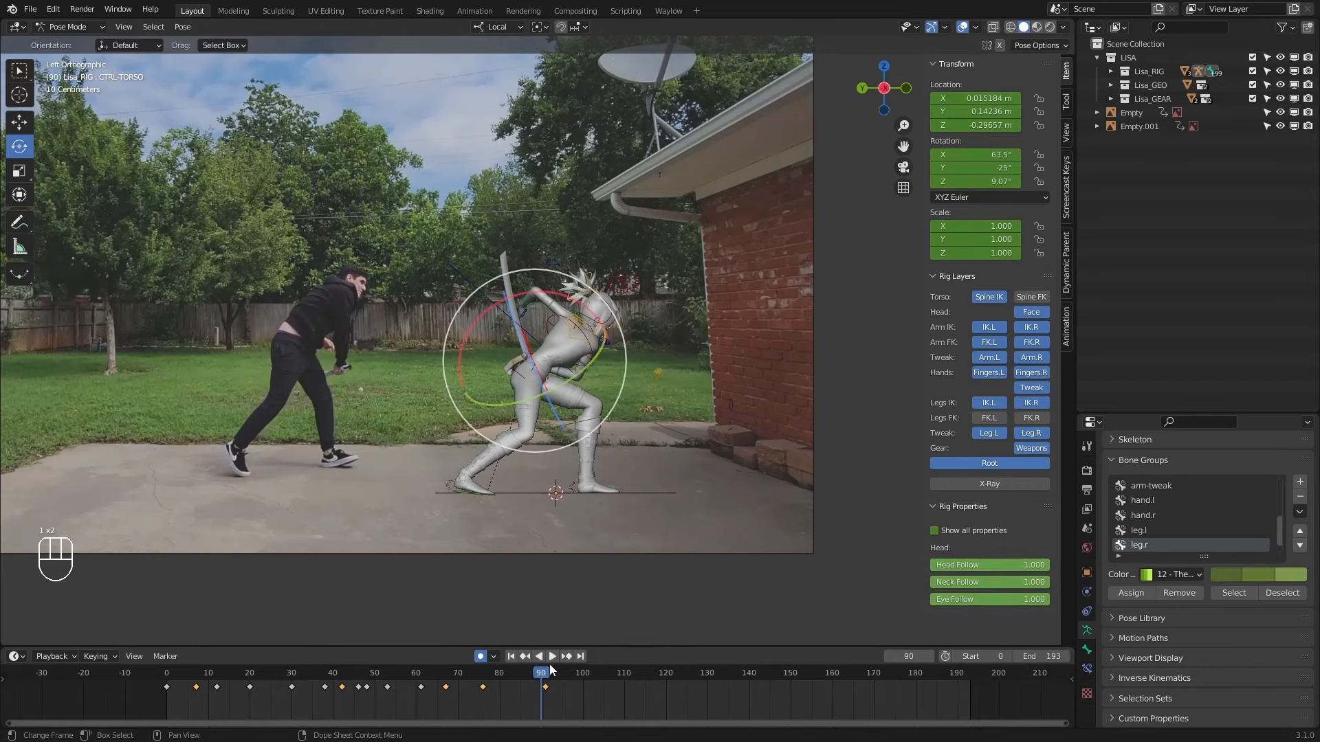
pyautogui.click(552, 657)
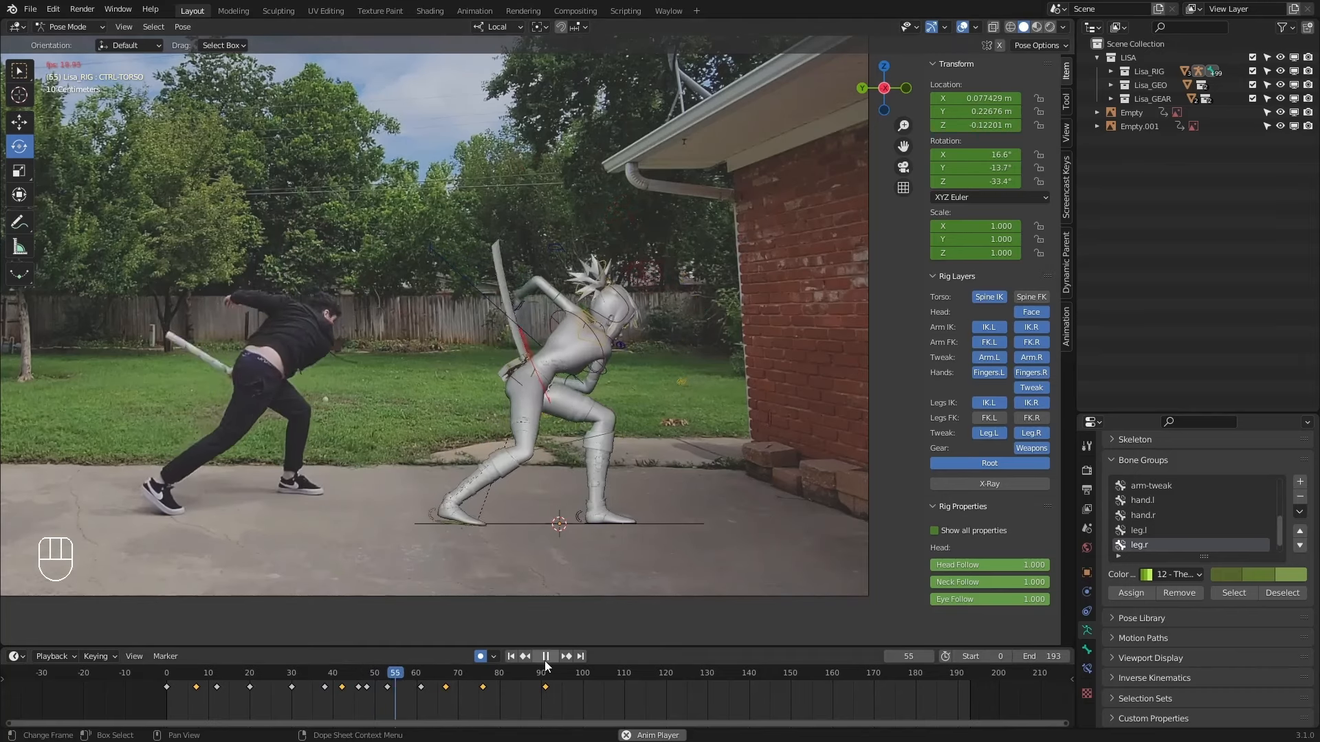
# Compare the torso poses at frames 53 and 61, try rotating the torso control 12.9° around local Z at frame 61, and undo it.
pyautogui.press('space')
pyautogui.moveTo(366, 677); pyautogui.dragTo(401, 678)
pyautogui.press('1')
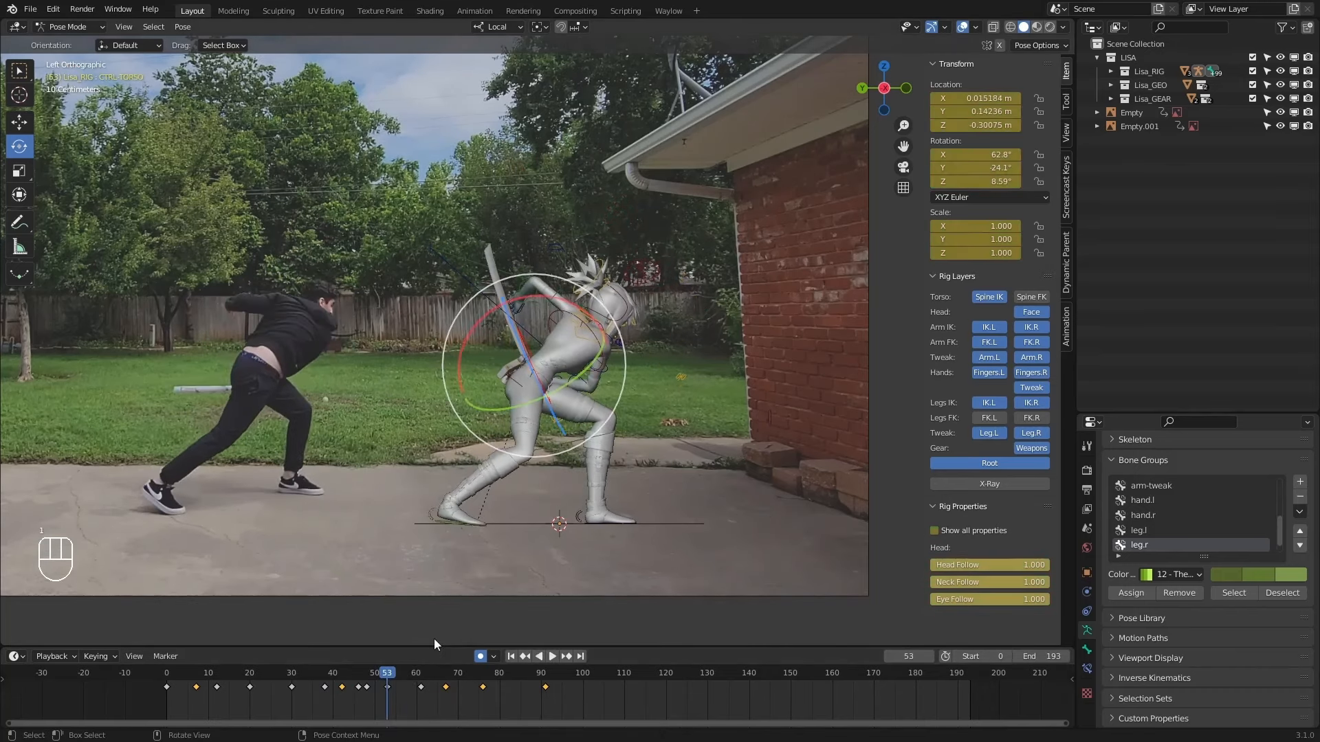
pyautogui.press('2')
pyautogui.press('1')
pyautogui.press('2')
pyautogui.press('1')
pyautogui.press('2')
pyautogui.moveTo(528, 333); pyautogui.dragTo(539, 372)
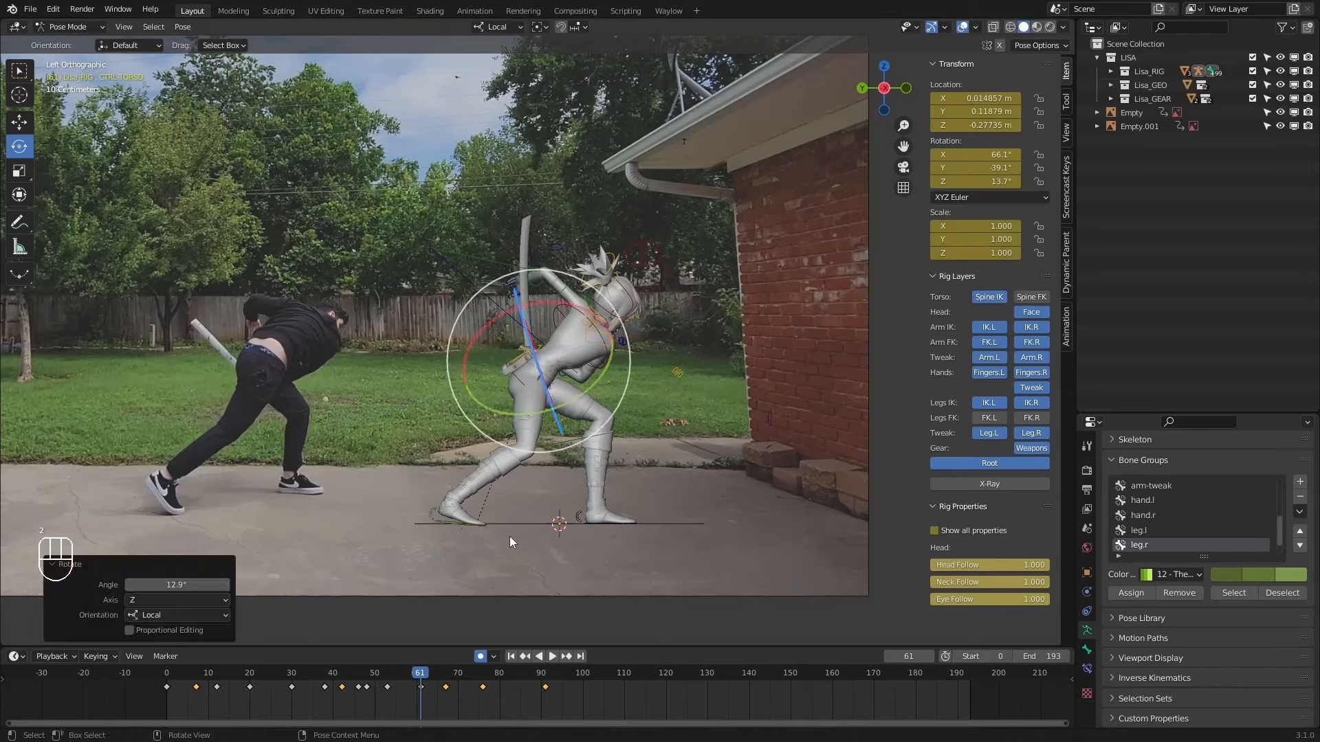
pyautogui.hotkey('ctrl', 'z')
# Play the strike from about frame 36 and check the torso motion from an angled view and from the left.
pyautogui.moveTo(413, 671); pyautogui.dragTo(317, 662)
pyautogui.click(548, 656)
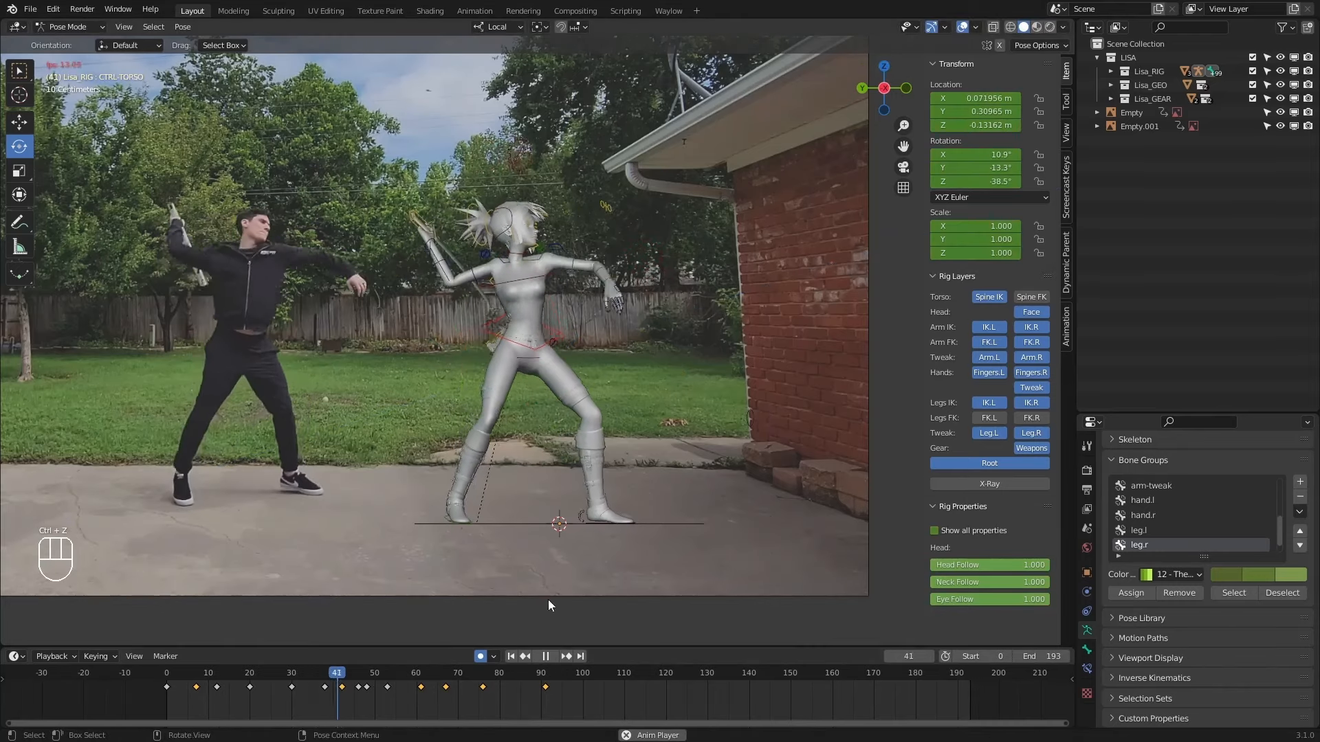
pyautogui.scroll(-2, 438, 466)
pyautogui.keyDown('alt'); pyautogui.moveTo(438, 466); pyautogui.dragTo(504, 468, button='middle'); pyautogui.keyUp('alt')
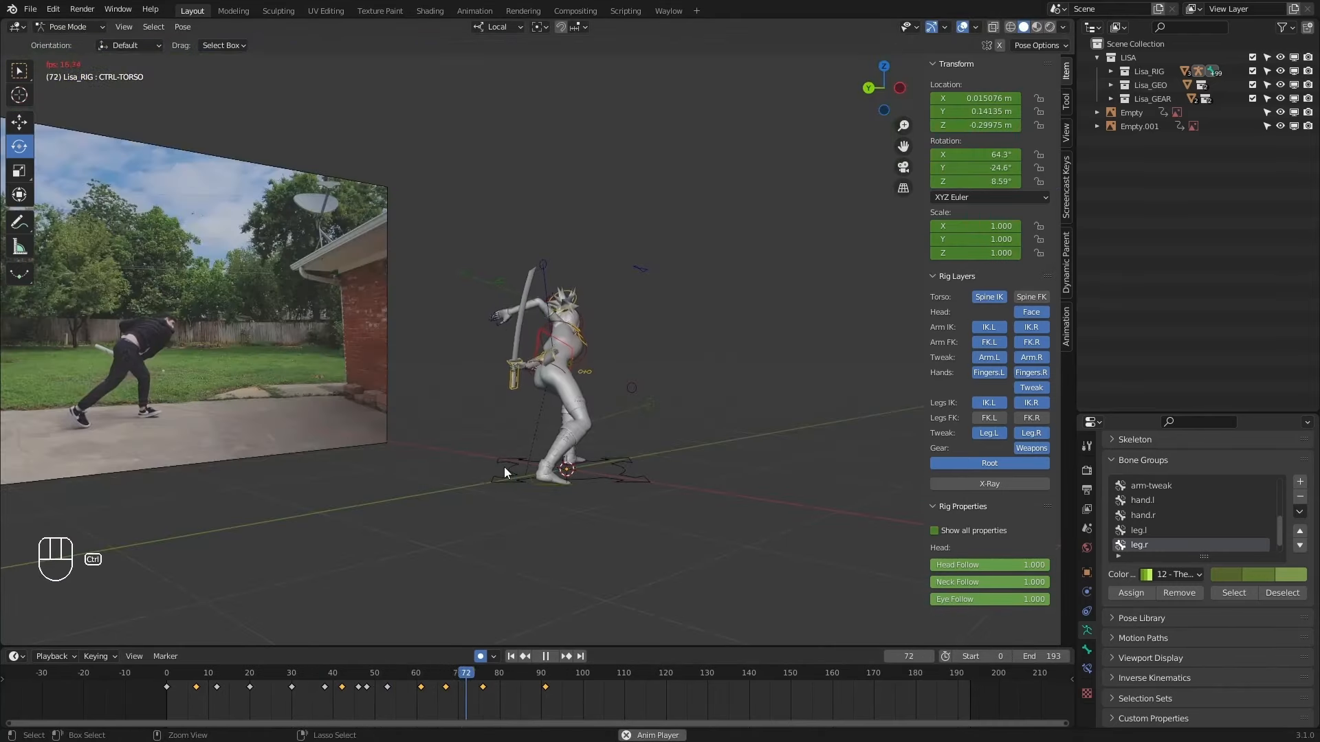
pyautogui.press('ctrl+KP_1')
pyautogui.press('KP_3')
pyautogui.press('ctrl+KP_3')
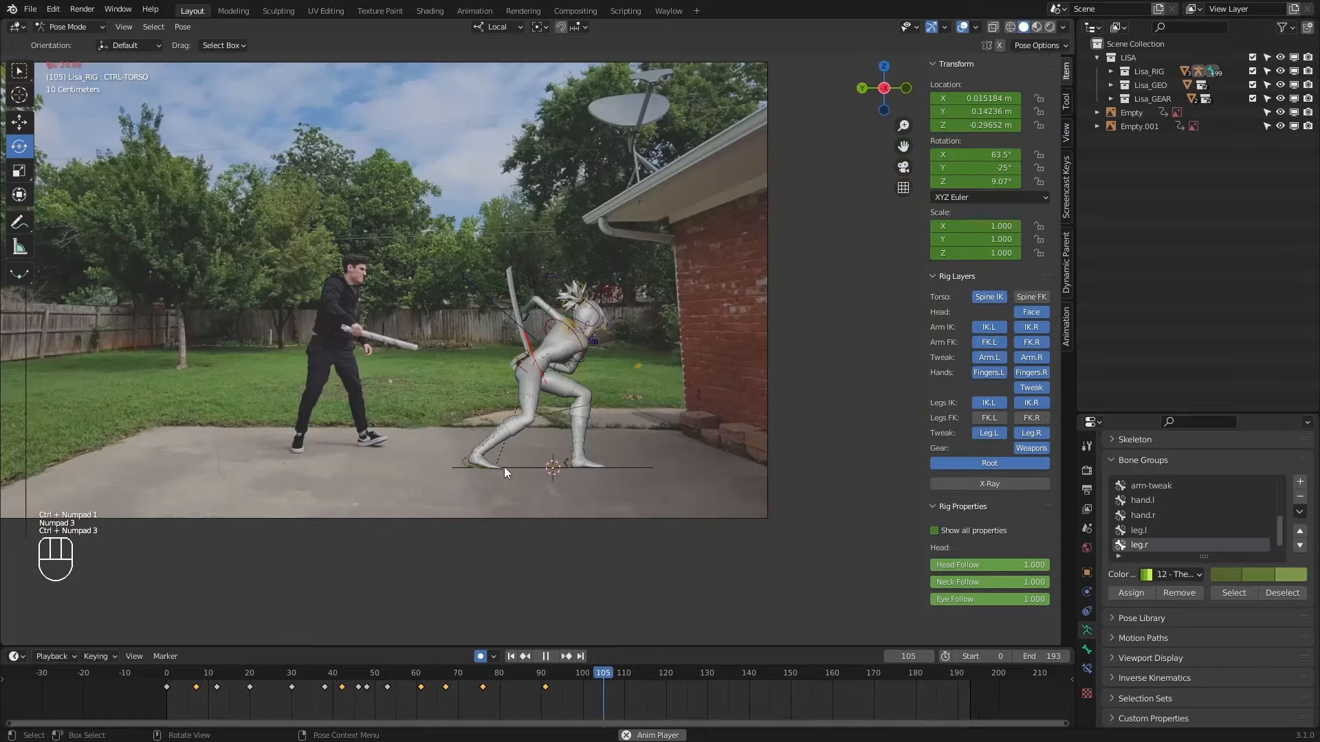
# Replay the whole attack from frame 0 beside the side reference, stop playback and return to frame 0.
pyautogui.click(167, 674)
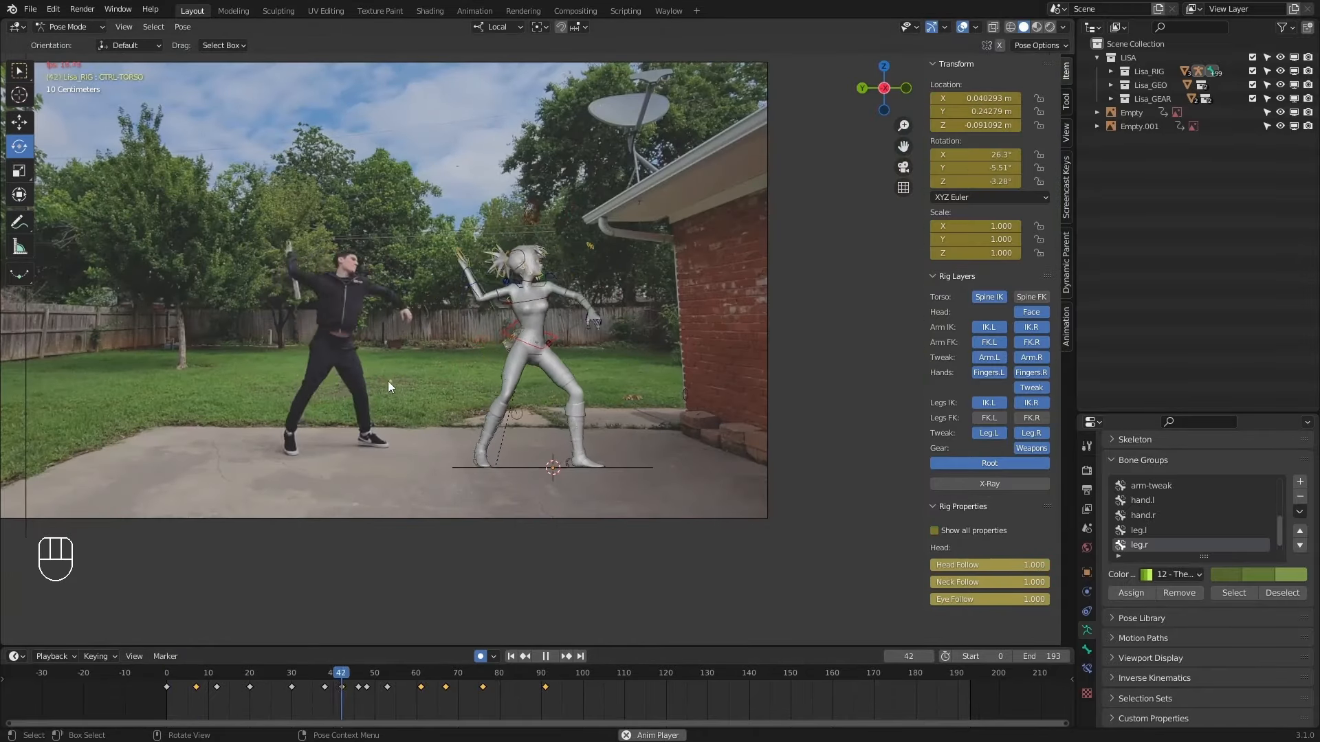
pyautogui.keyDown('shift'); pyautogui.moveTo(388, 381); pyautogui.dragTo(425, 398, button='middle'); pyautogui.keyUp('shift')
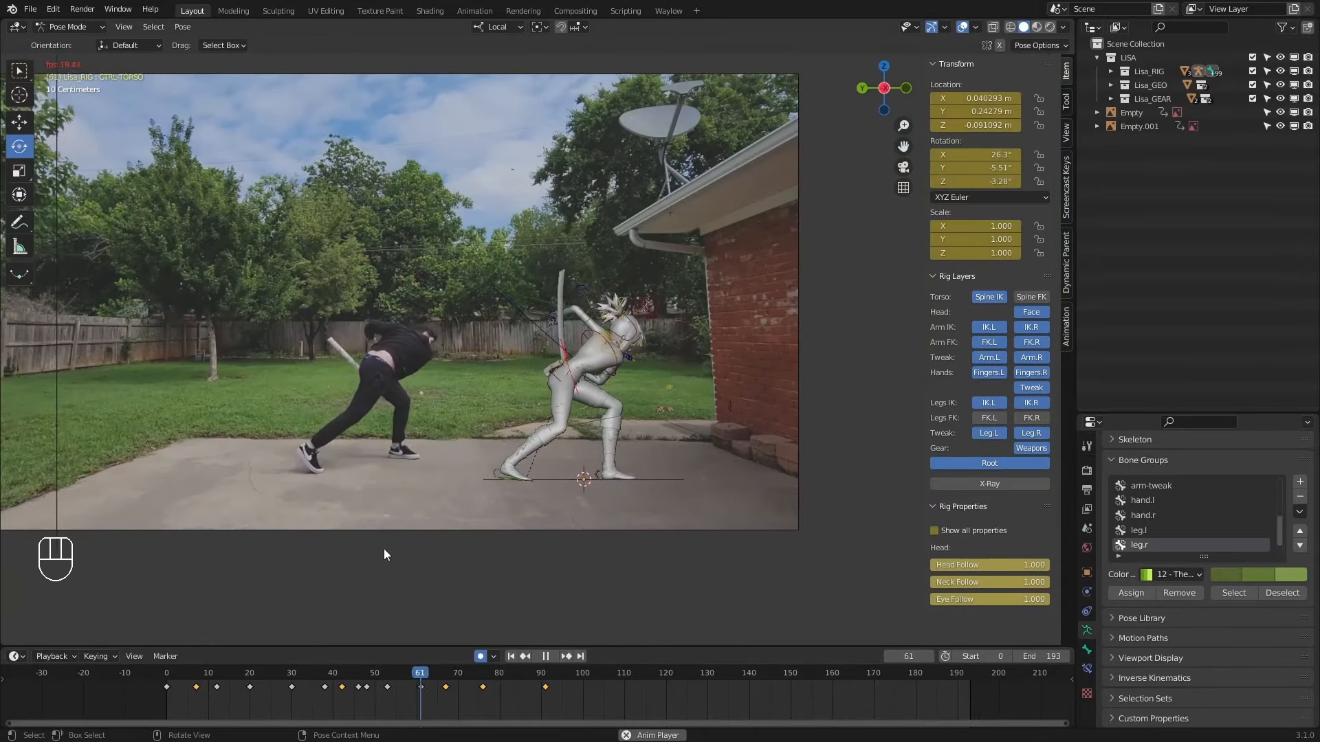
pyautogui.click(169, 672)
pyautogui.scroll(2, 435, 444)
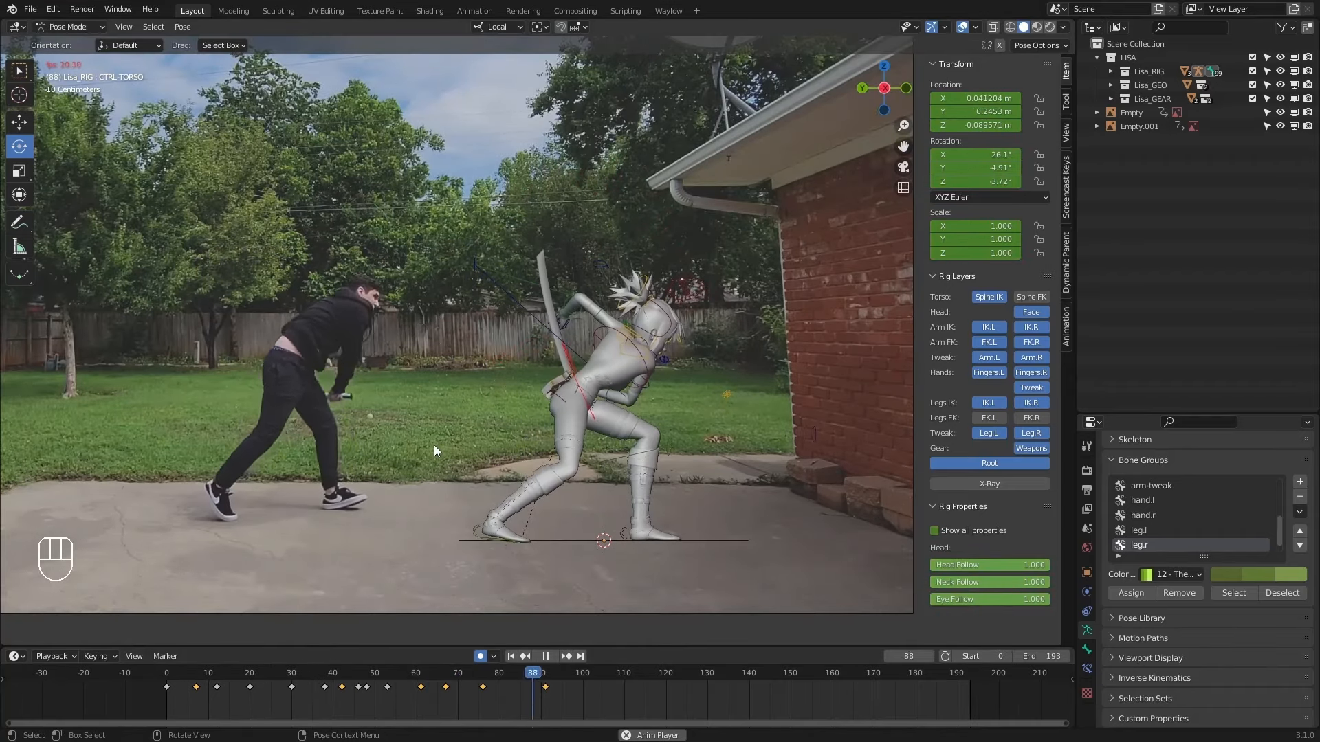
pyautogui.press('space')
pyautogui.click(167, 674)
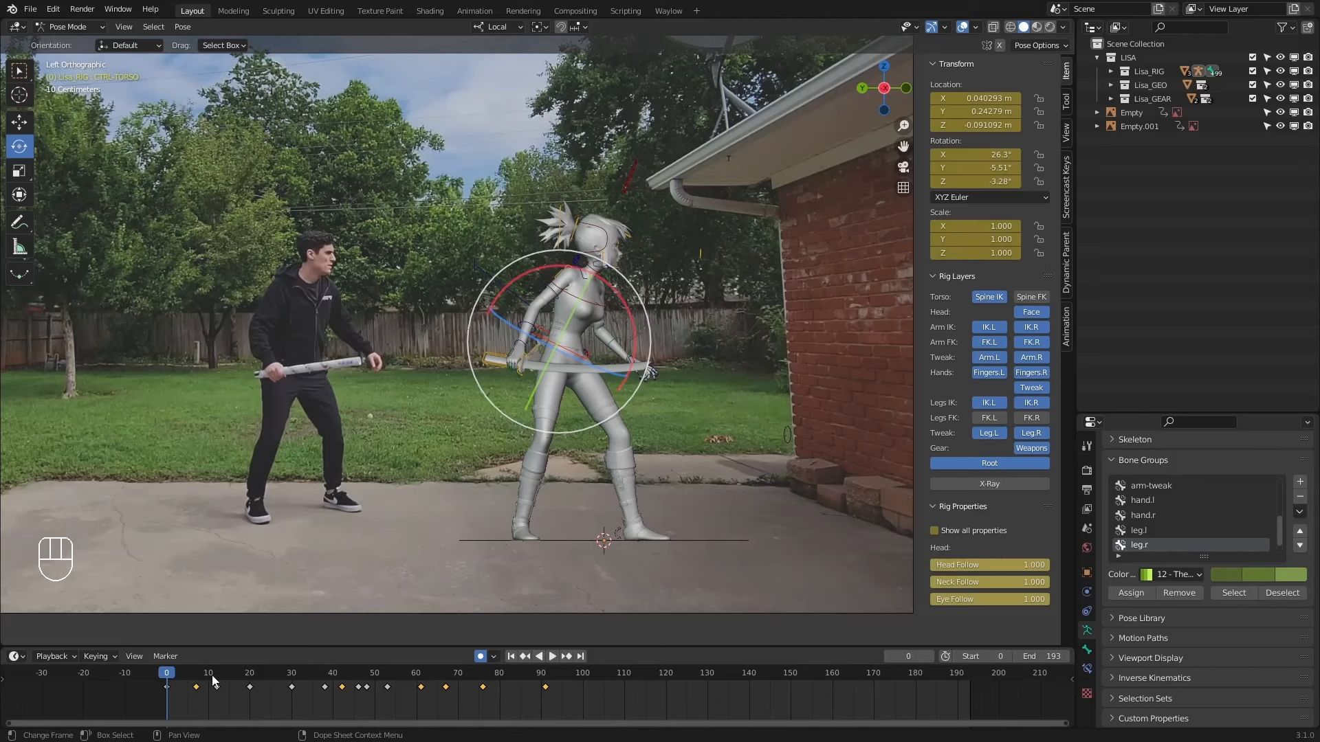
# Scrub the anticipation around frames 12 to 23, undo the last action, and play the attack with the root control selected.
pyautogui.click(217, 678)
pyautogui.moveTo(171, 677); pyautogui.dragTo(262, 678)
pyautogui.hotkey('ctrl', 'z')
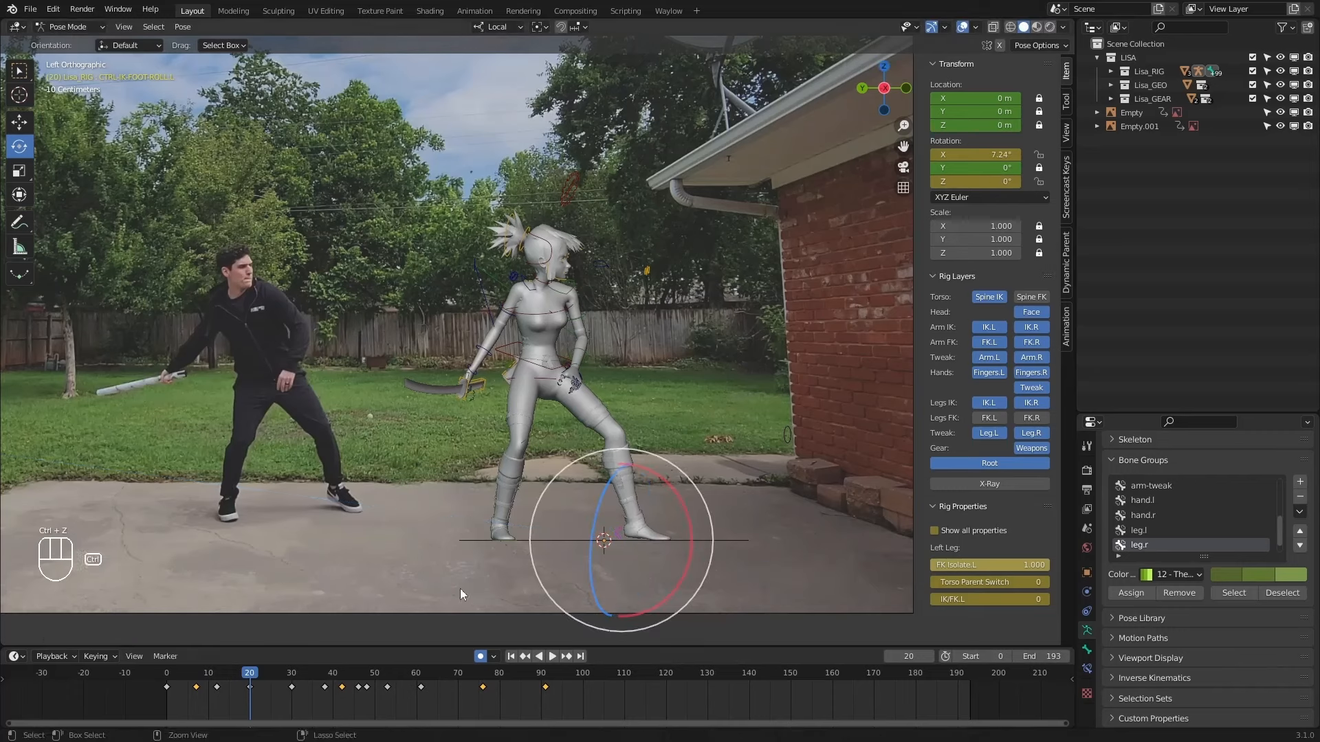
pyautogui.moveTo(255, 665); pyautogui.dragTo(216, 680)
pyautogui.click(645, 539)
pyautogui.click(552, 658)
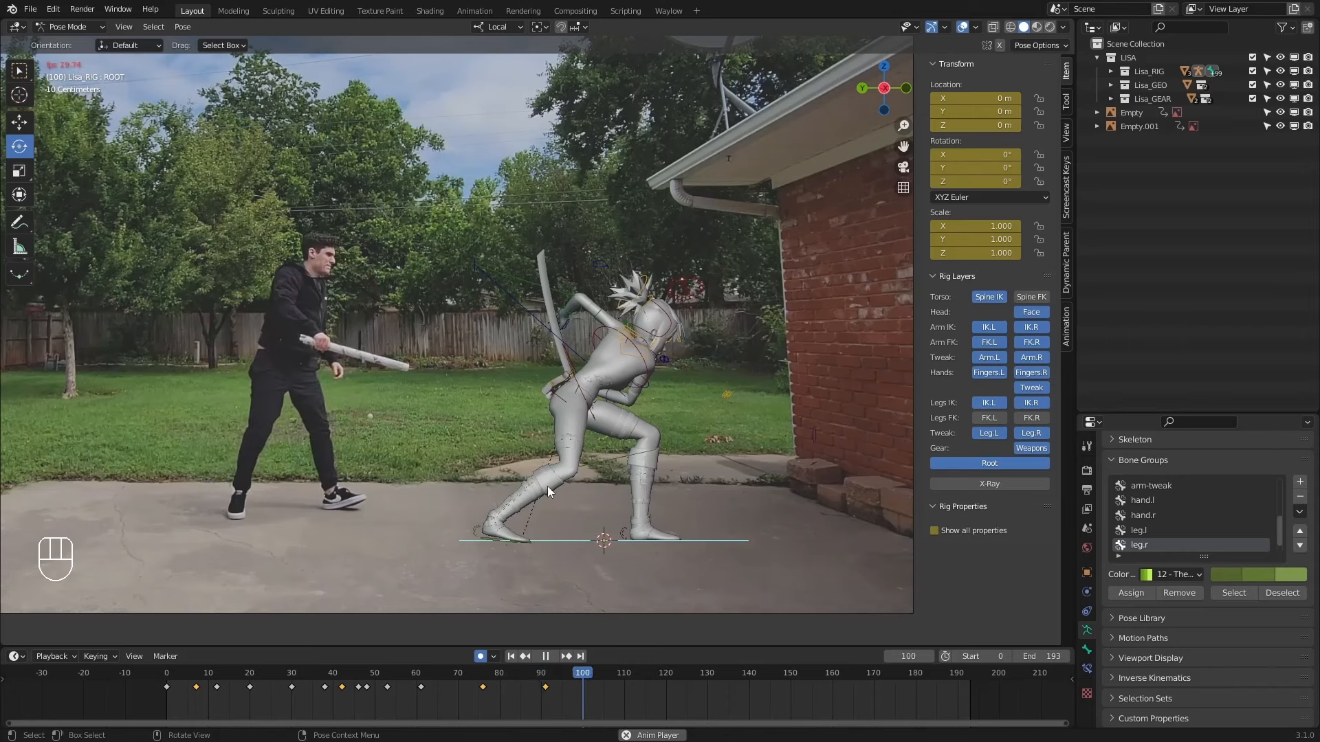
# Replay the attack from frame 0 beside the side reference, stop playback and scrub back to frame 14.
pyautogui.hotkey('shift', 'Left')
pyautogui.hotkey('shift', 'Left')
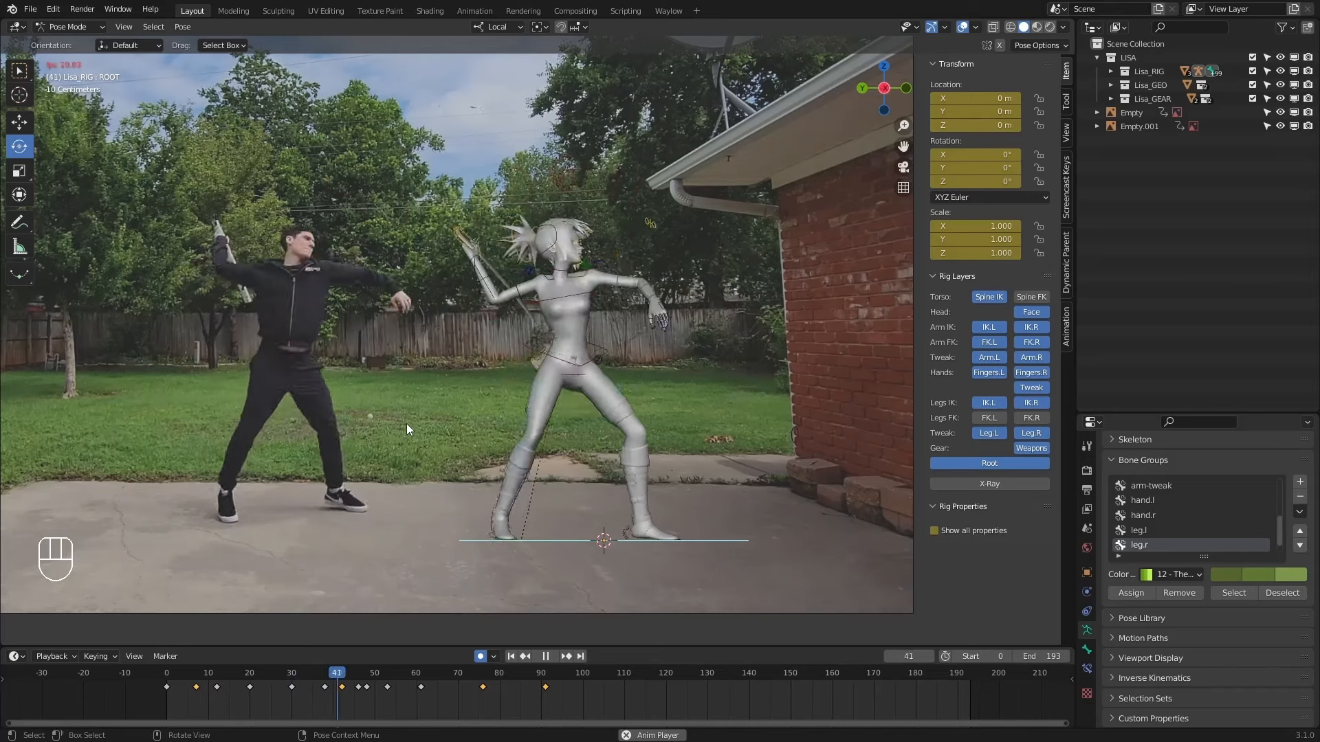
pyautogui.press('space')
pyautogui.moveTo(391, 679); pyautogui.dragTo(225, 658)
pyautogui.scroll(-1, 411, 539)
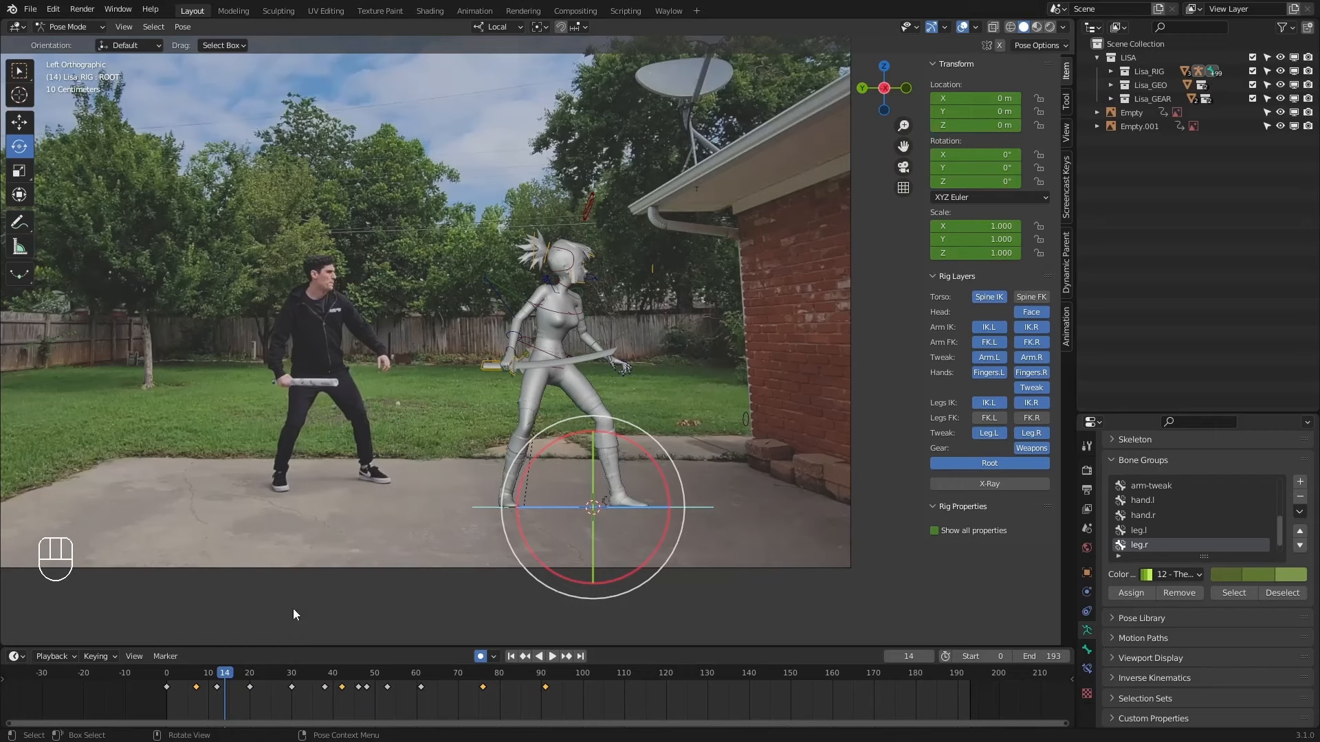
# Step through the opening poses between frames 0 and 12 and compare the rig's motion with the reference.
pyautogui.moveTo(221, 674)
pyautogui.mouseDown()
pyautogui.moveTo(191, 676)
pyautogui.moveTo(204, 677)
pyautogui.mouseUp()
pyautogui.press('1')
pyautogui.press('1')
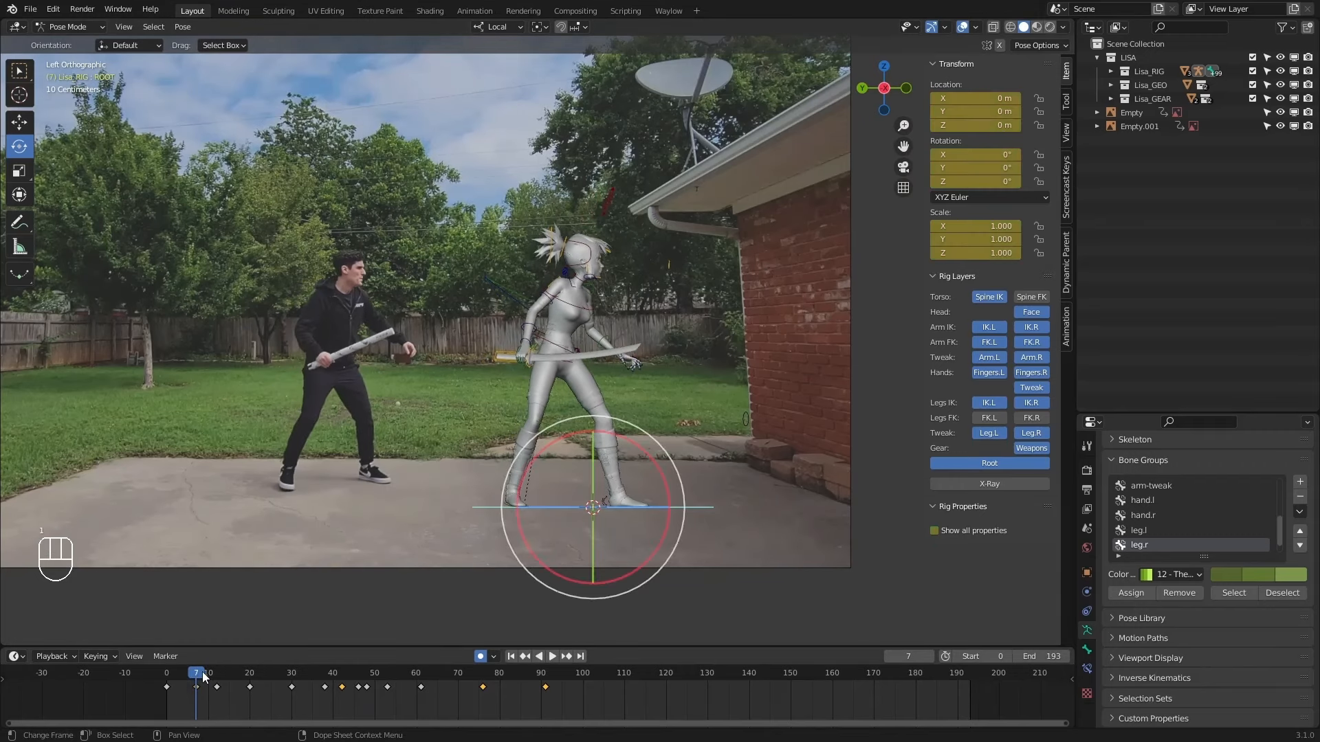
pyautogui.press('2')
pyautogui.press('1')
pyautogui.click(215, 673)
pyautogui.scroll(1, 538, 343)
pyautogui.click(169, 674)
pyautogui.press('2')
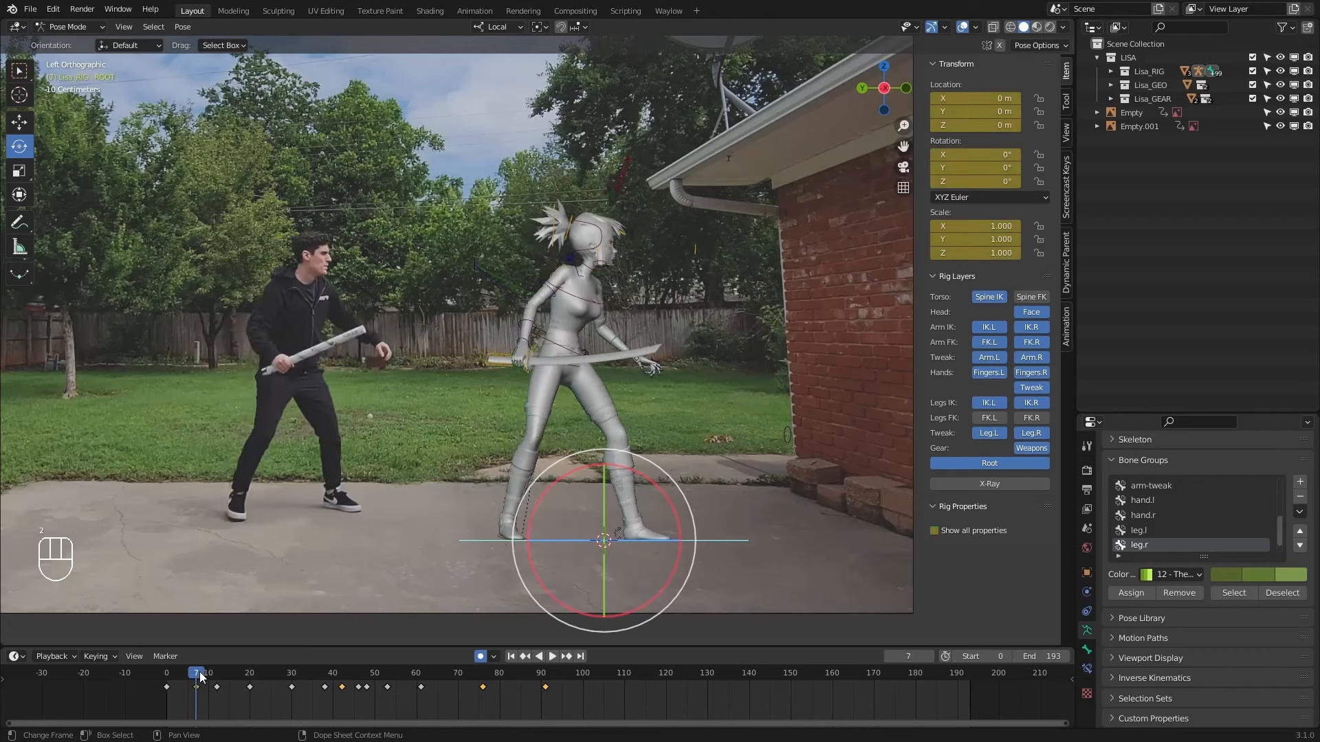
pyautogui.press('2')
pyautogui.click(220, 674)
pyautogui.press('1')
# Advance to the raised-sword pose at frame 42 and step back and forth around it against the reference.
pyautogui.moveTo(174, 679); pyautogui.dragTo(240, 678)
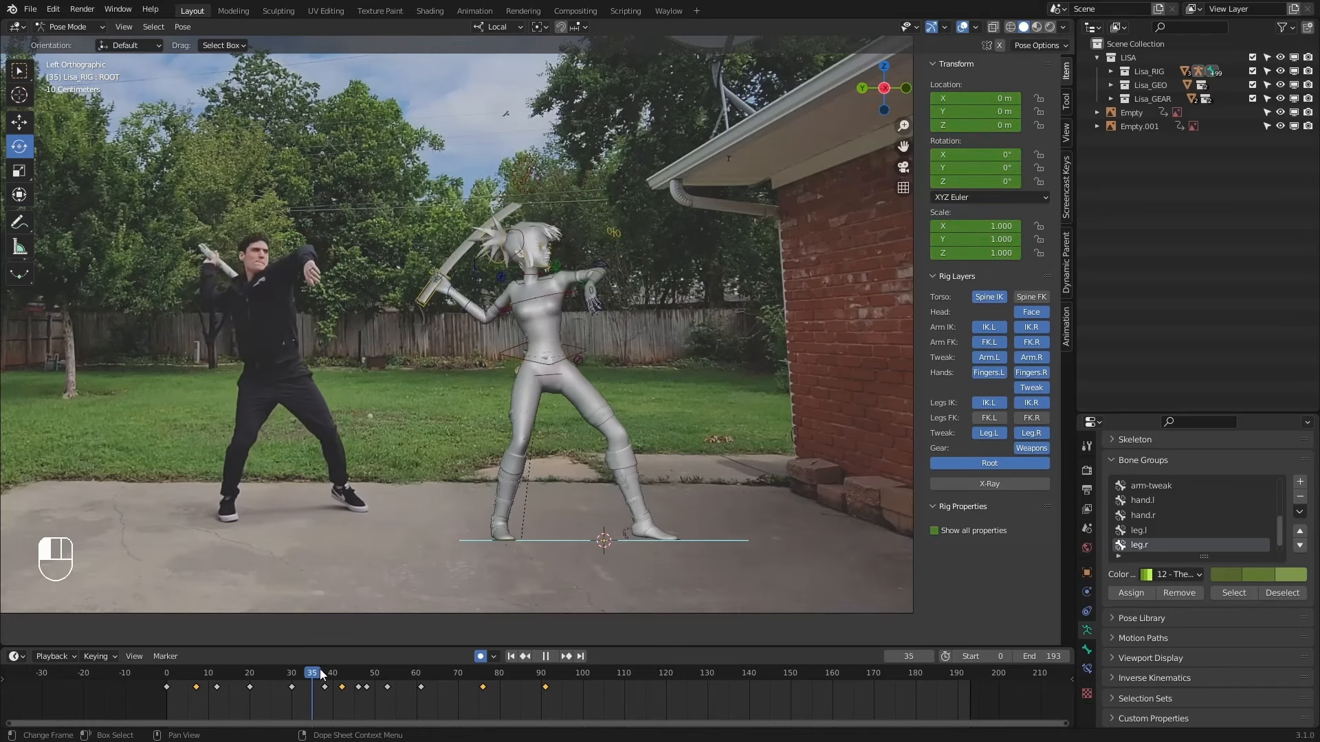
pyautogui.press('space')
pyautogui.press('1')
pyautogui.press('2')
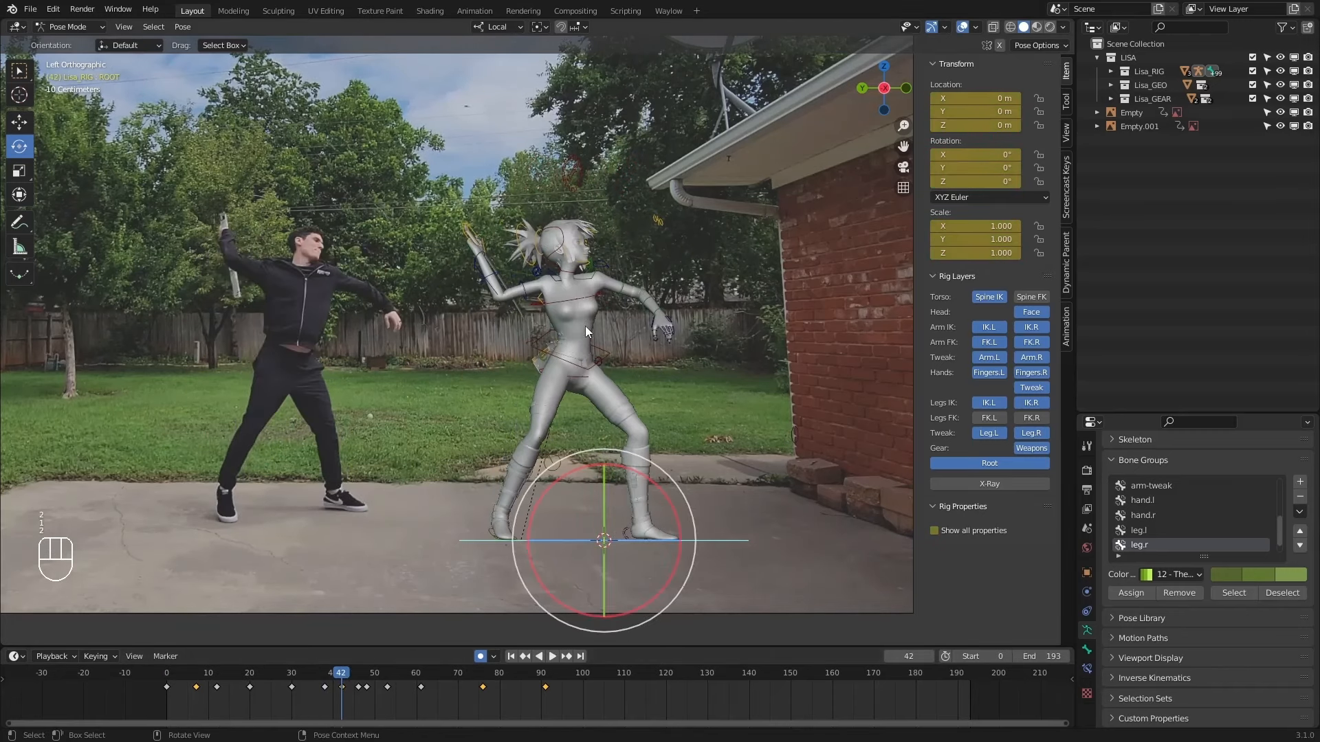
pyautogui.press('1')
pyautogui.press('2')
pyautogui.press('1')
pyautogui.press('2')
# Select the right arm's FK control and flip between frames 41 and 42 to compare the arm pose with the reference.
pyautogui.click(524, 289)
pyautogui.moveTo(341, 674)
pyautogui.mouseDown()
pyautogui.moveTo(329, 675)
pyautogui.moveTo(344, 675)
pyautogui.mouseUp()
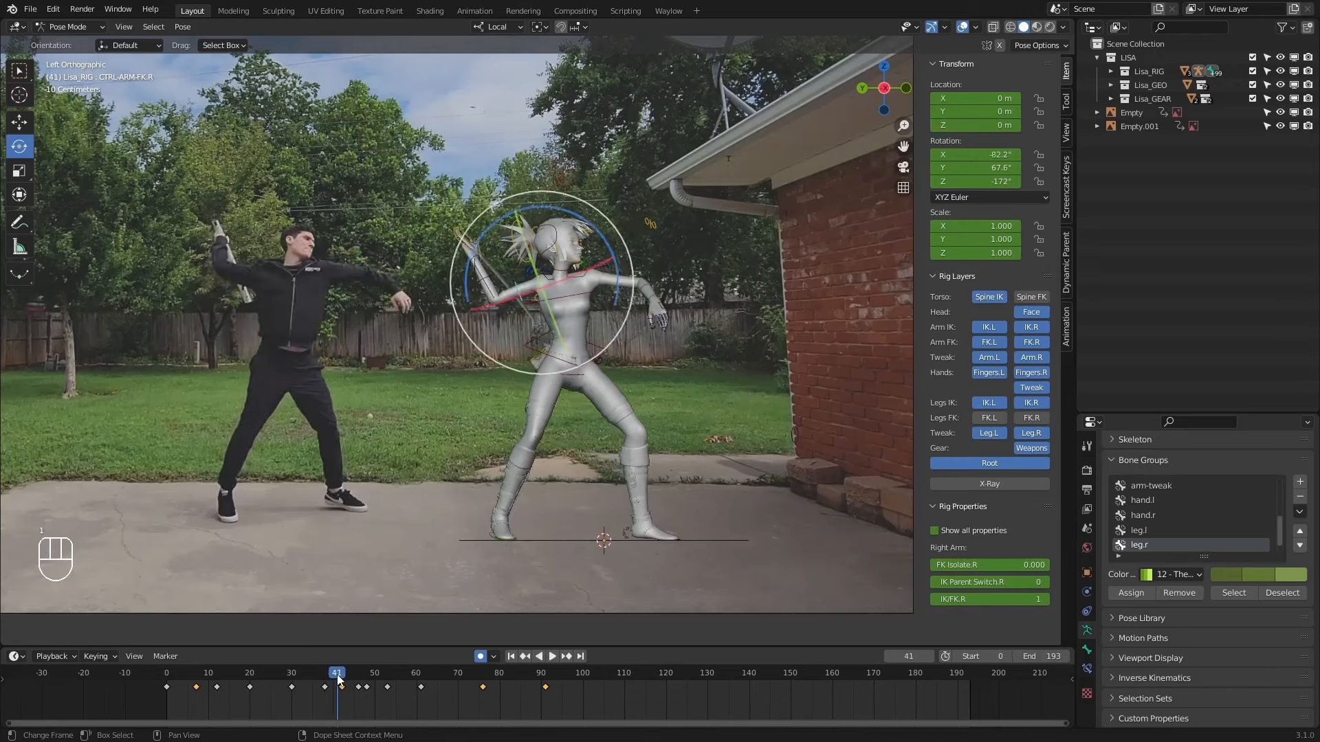
pyautogui.press('1')
pyautogui.press('1')
pyautogui.press('1')
pyautogui.press('2')
pyautogui.press('2')
pyautogui.press('1')
pyautogui.press('2')
pyautogui.press('1')
pyautogui.press('2')
pyautogui.press('2')
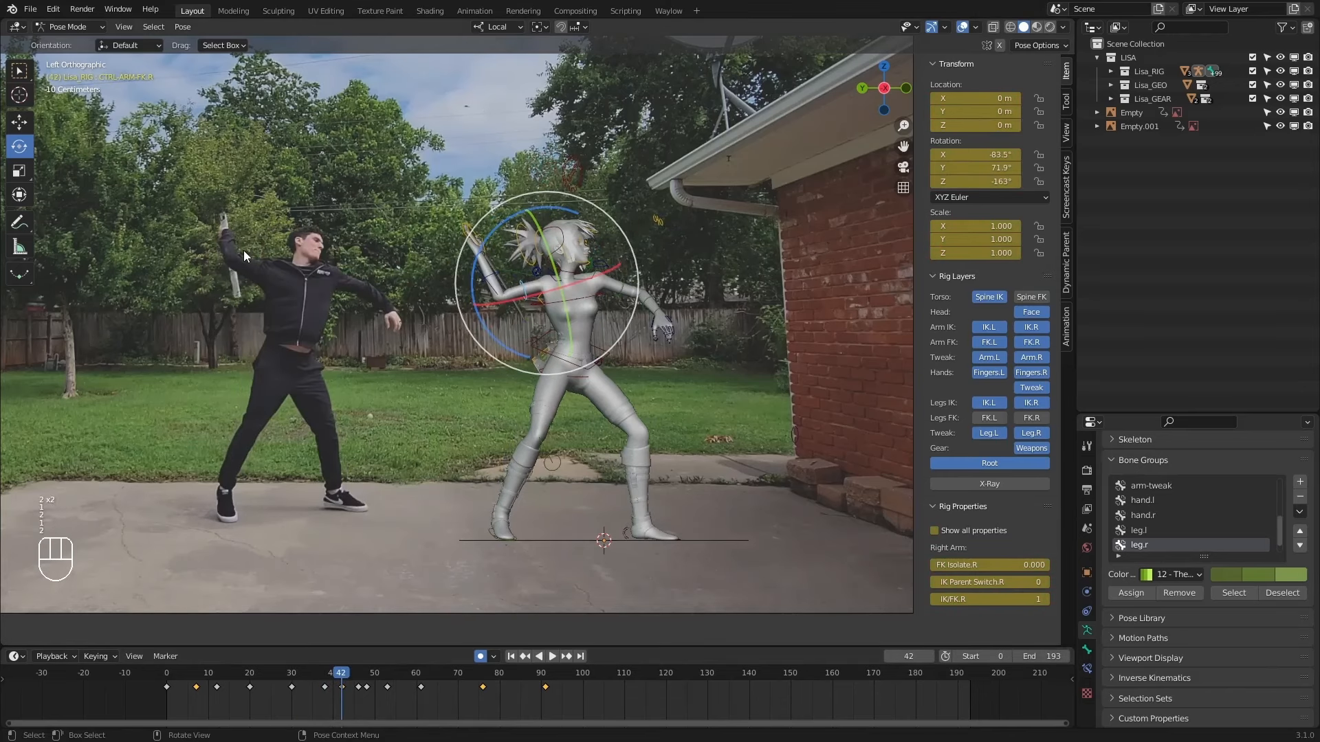
pyautogui.press('1')
# Scrub through the strike from about frame 47 to 76 and replay the attack to check its timing.
pyautogui.moveTo(382, 676); pyautogui.dragTo(364, 673)
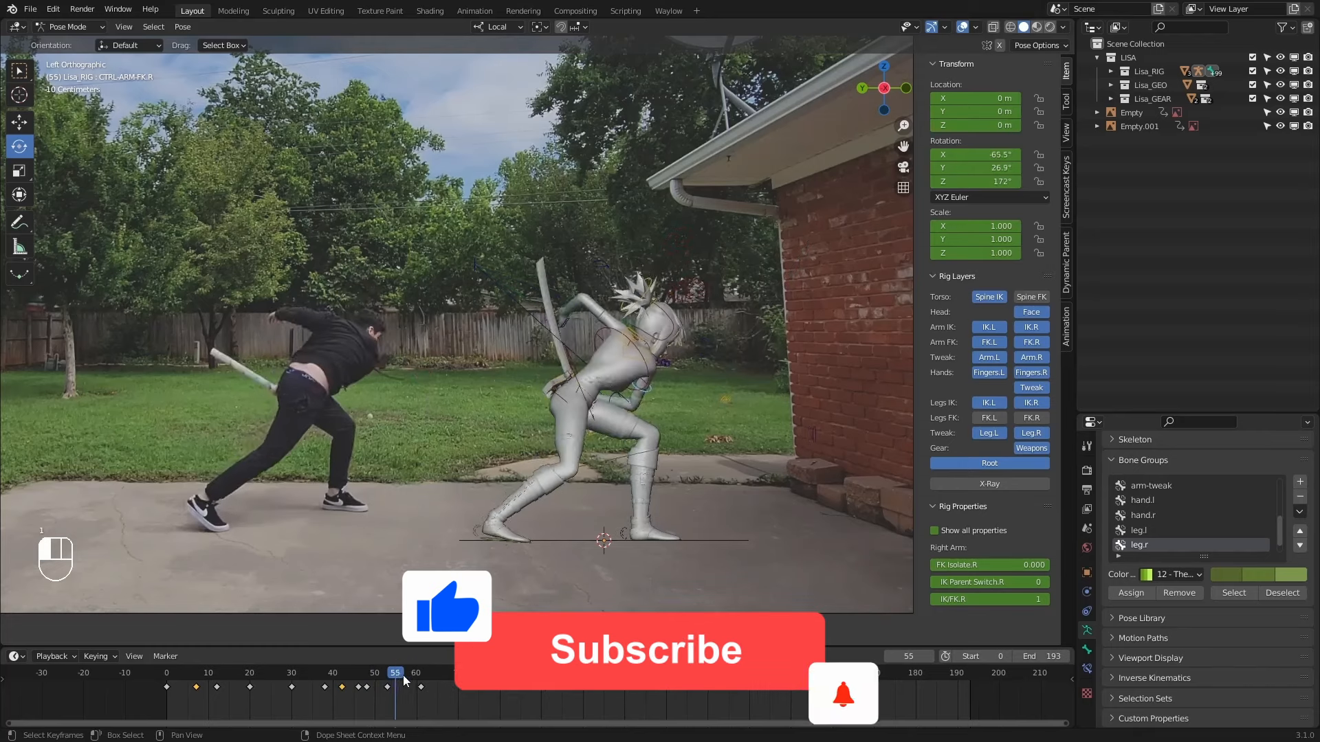
pyautogui.moveTo(454, 676); pyautogui.dragTo(483, 678)
pyautogui.press('space')
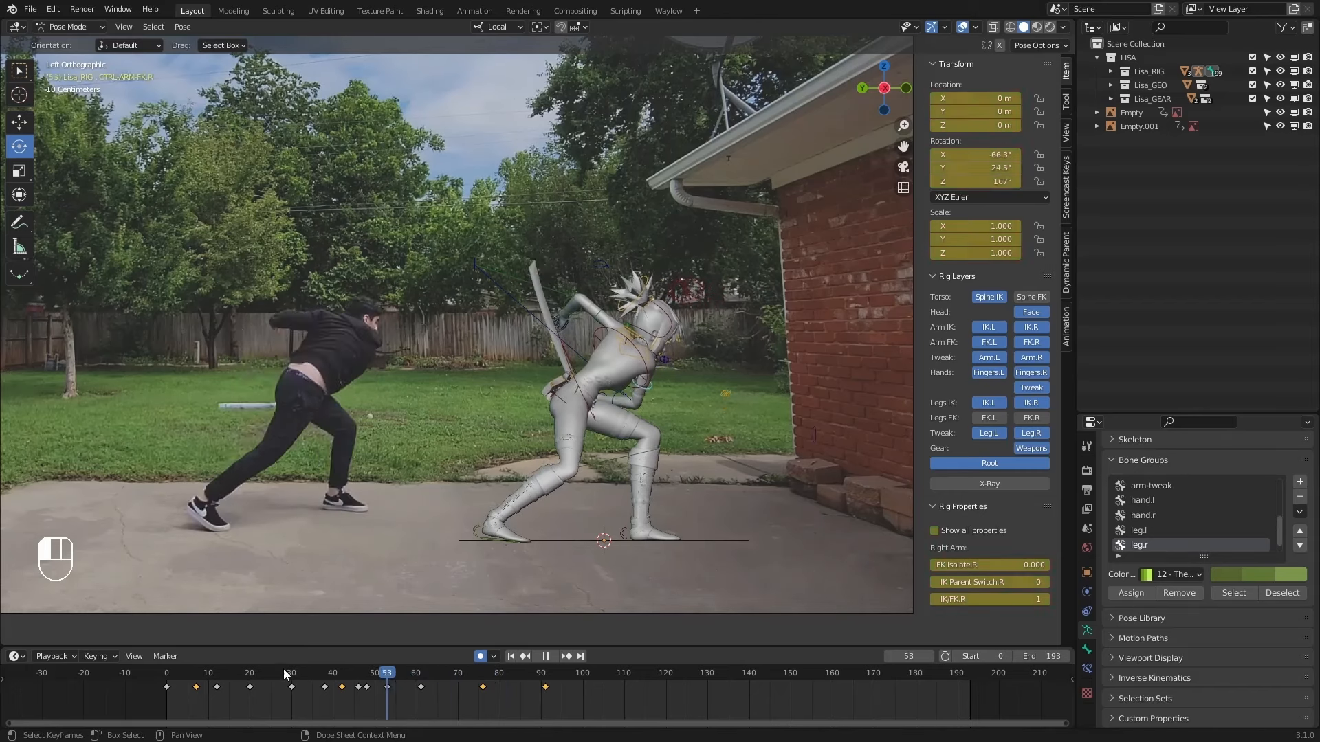
pyautogui.click(554, 655)
pyautogui.click(554, 655)
pyautogui.moveTo(348, 674); pyautogui.dragTo(291, 674)
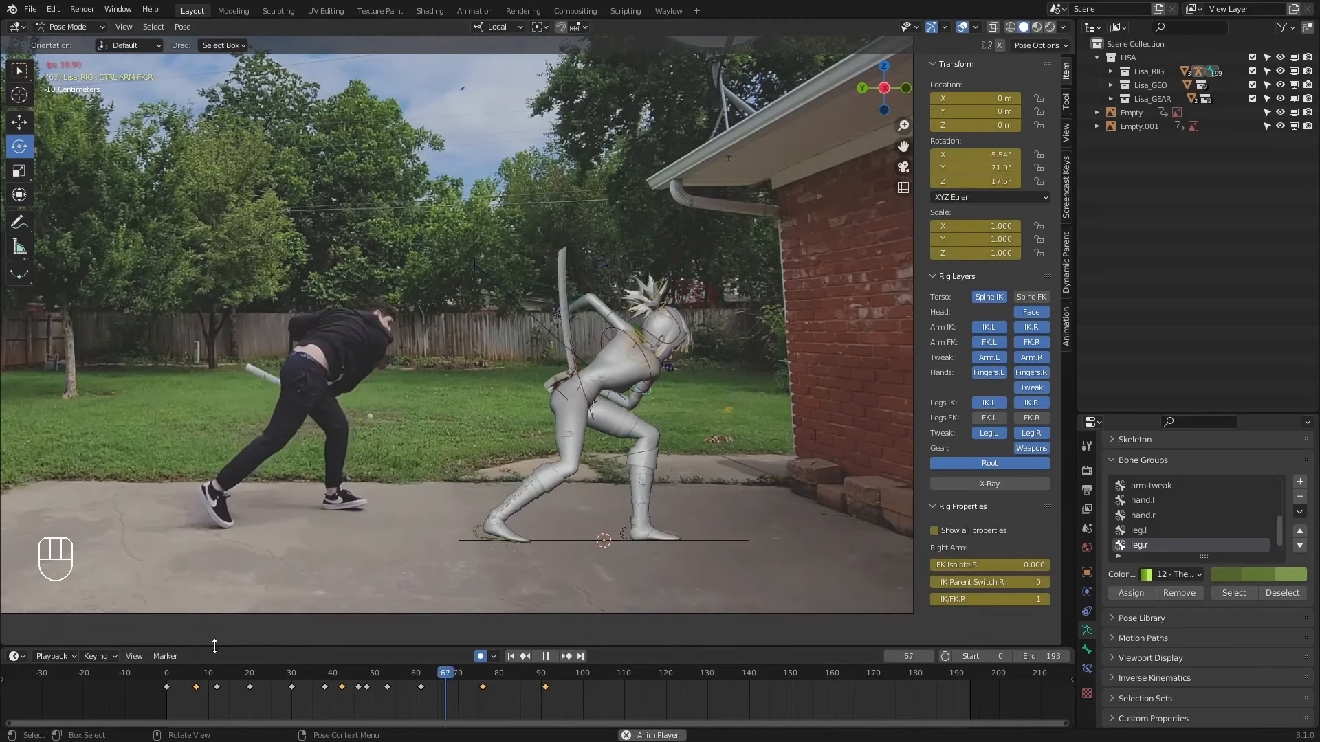
pyautogui.moveTo(215, 674); pyautogui.dragTo(92, 580)
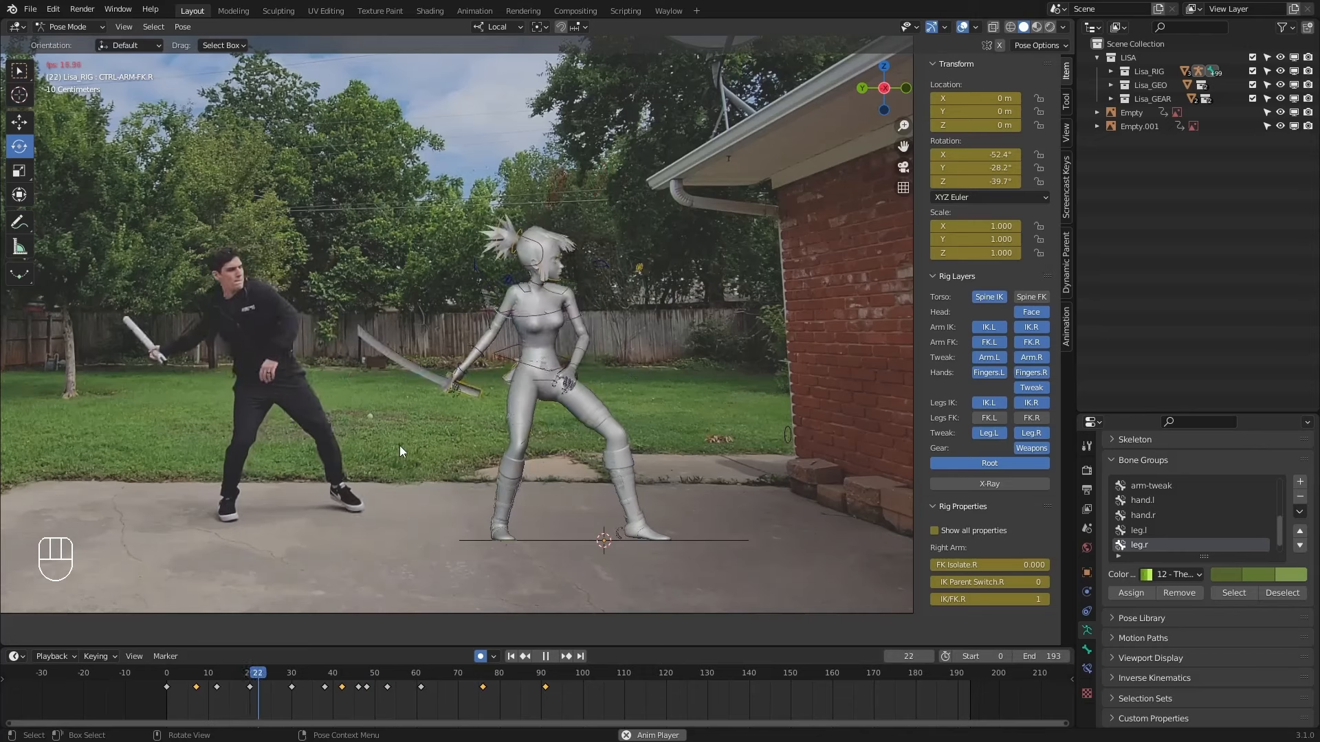
# Stop playback, return to the start of the timeline and replay the opening of the attack.
pyautogui.click(546, 656)
pyautogui.moveTo(326, 668); pyautogui.dragTo(166, 661)
pyautogui.press('space')
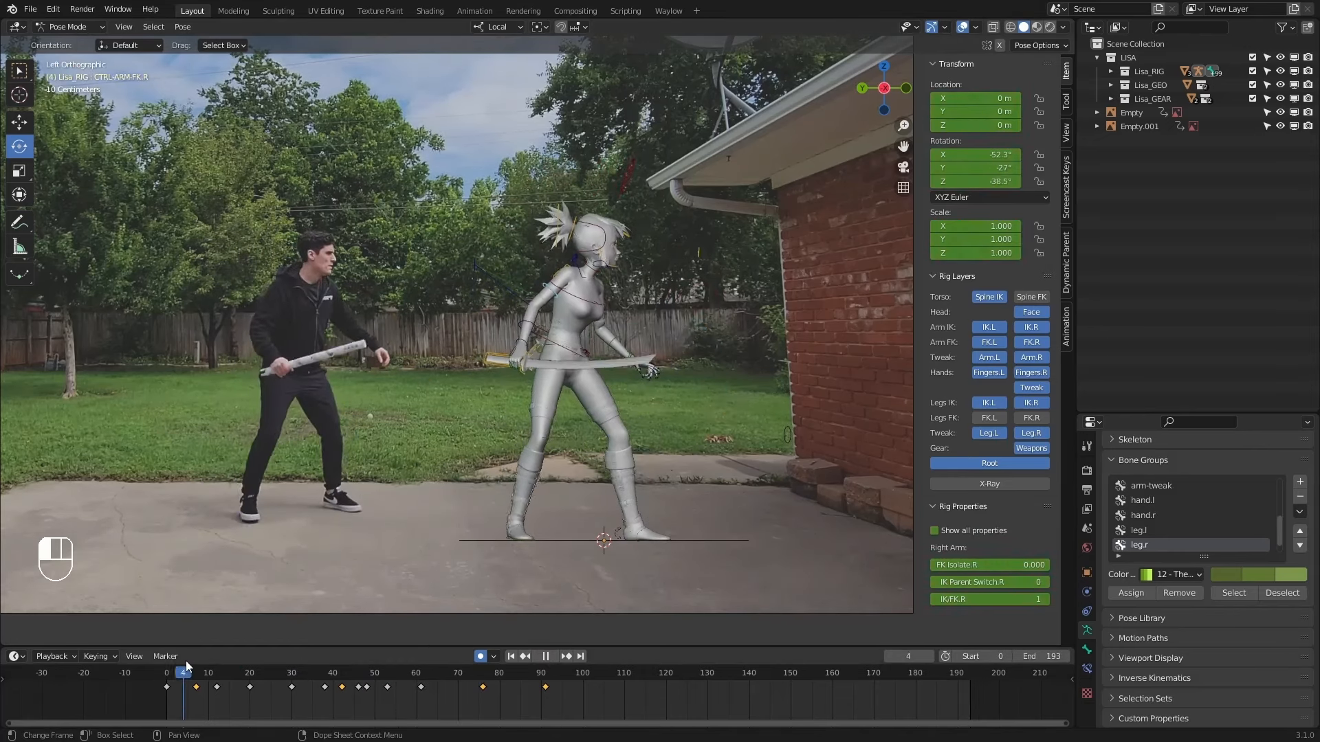
pyautogui.moveTo(270, 653); pyautogui.dragTo(171, 661)
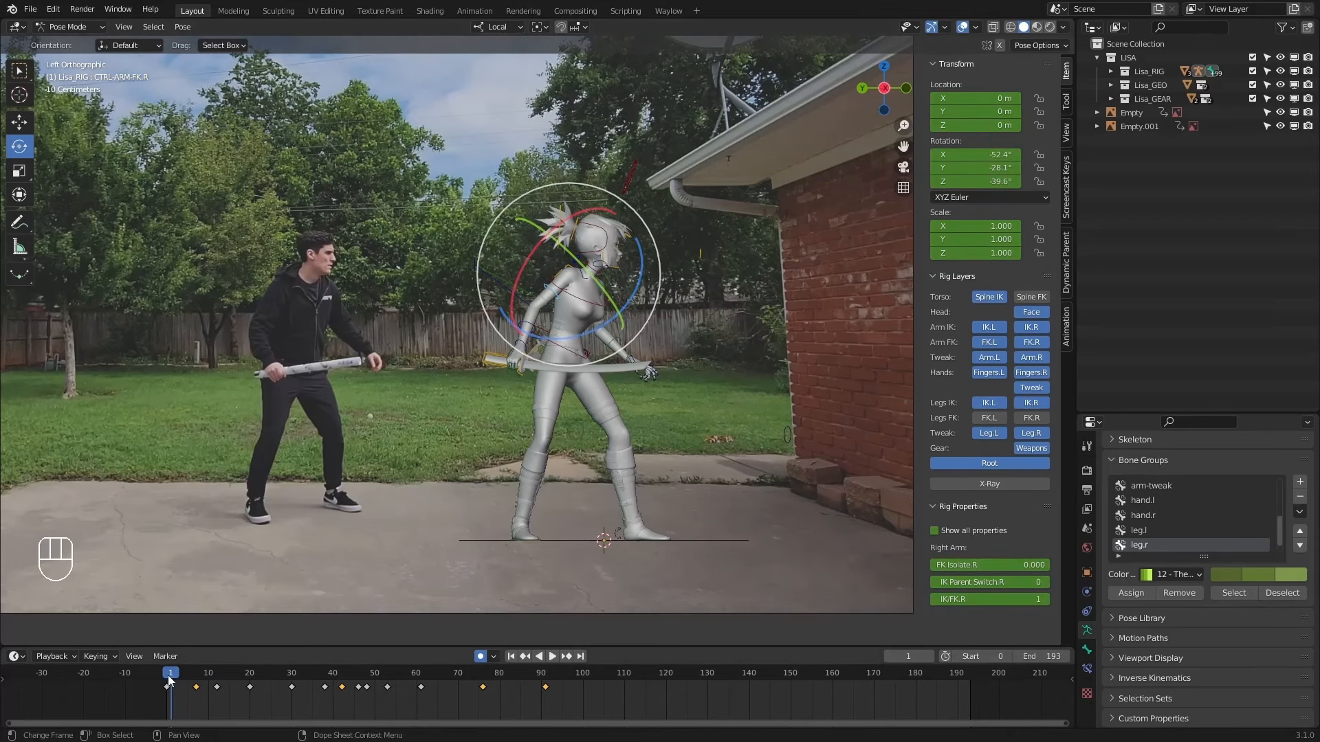
# Try rotating the torso control -21.1° around the view axis at frame 30, undo it, and play the animation.
pyautogui.moveTo(172, 678); pyautogui.dragTo(292, 673)
pyautogui.click(492, 357)
pyautogui.press('r')
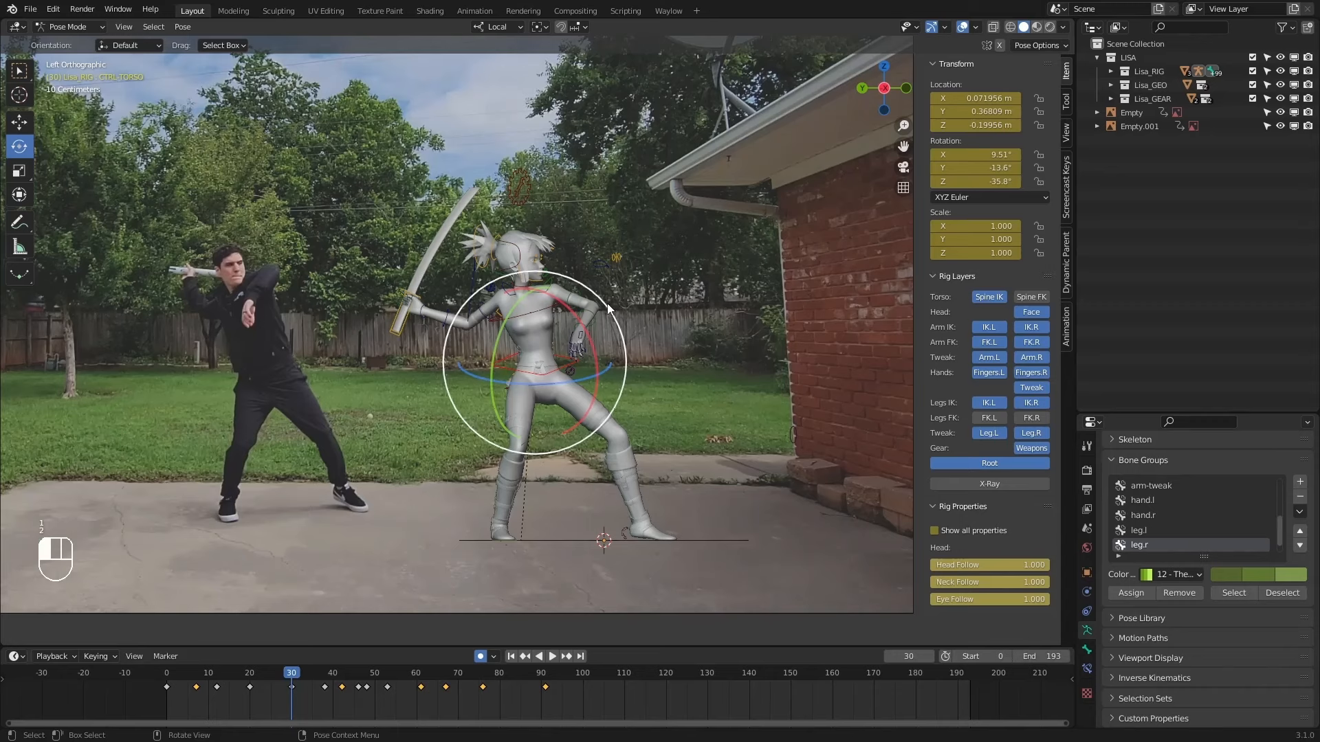
pyautogui.moveTo(594, 299); pyautogui.dragTo(585, 291)
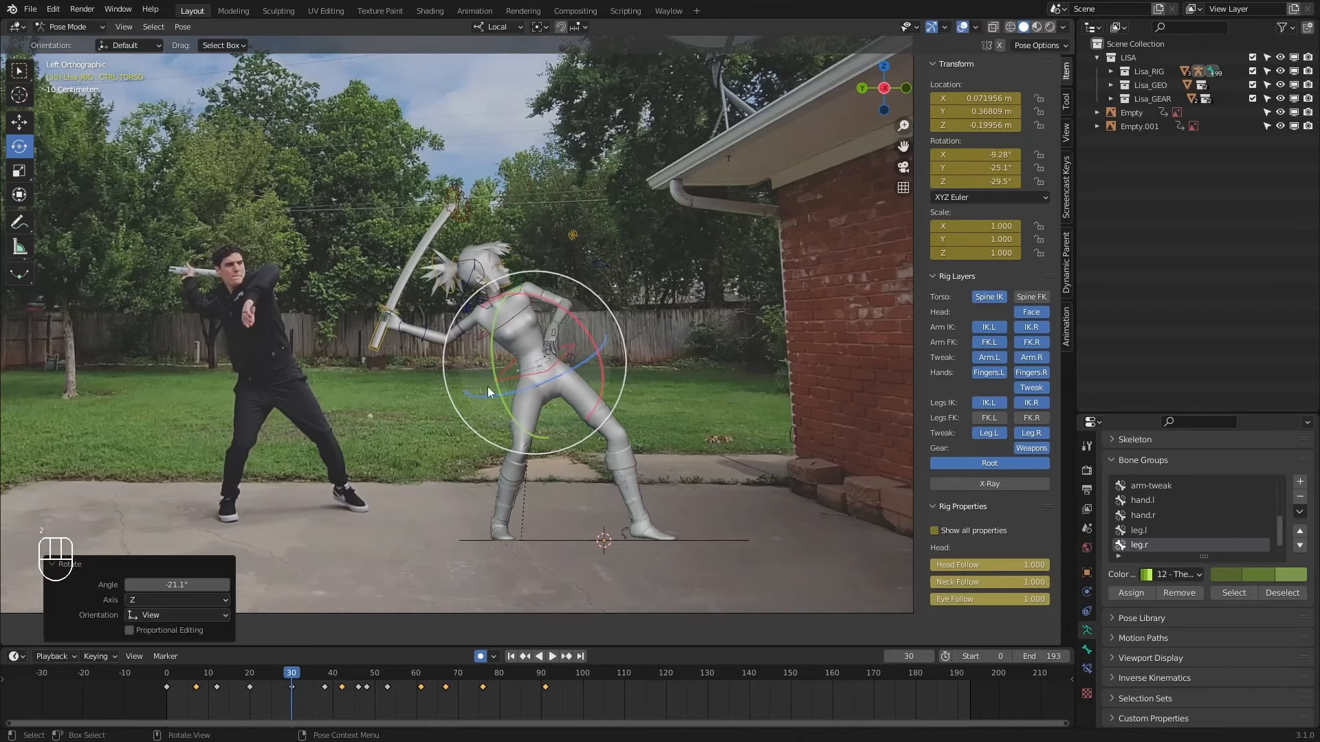
pyautogui.press('1')
pyautogui.moveTo(258, 670); pyautogui.dragTo(292, 670)
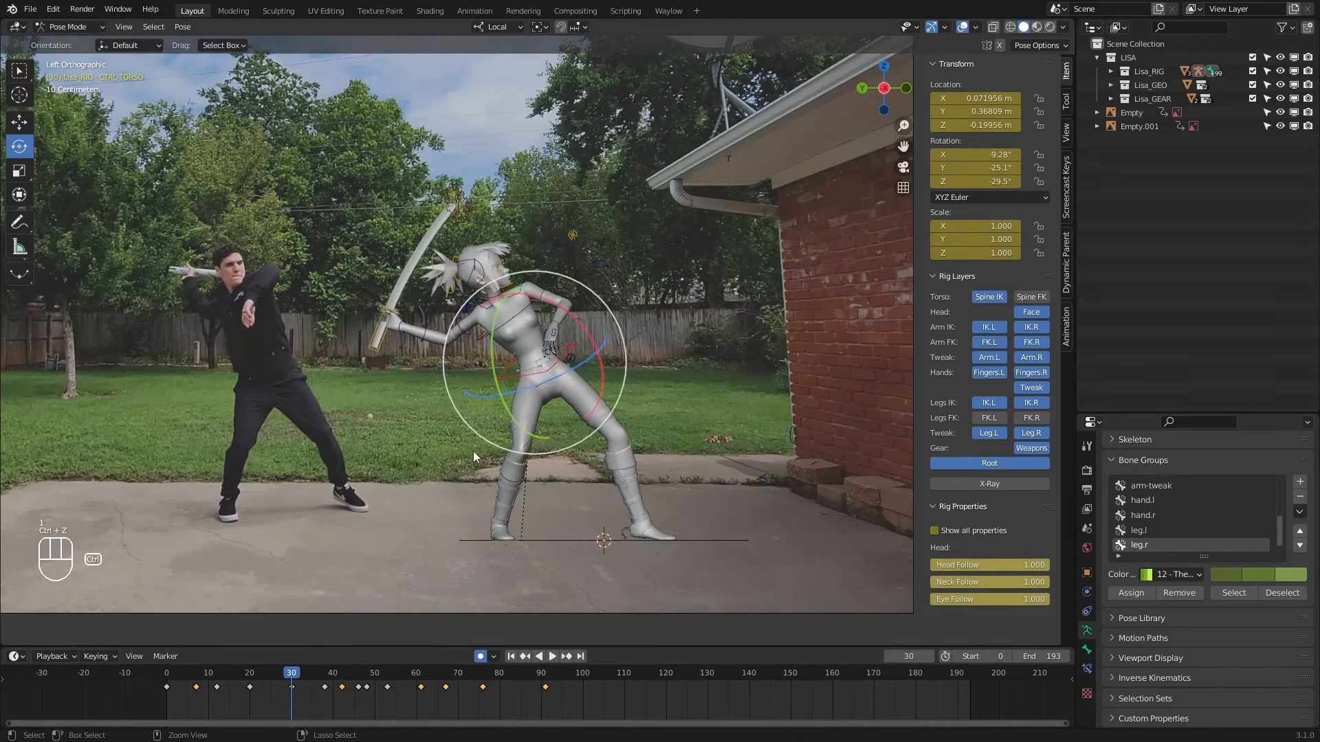
pyautogui.hotkey('ctrl', 'z')
pyautogui.hotkey('ctrl', 'z')
pyautogui.click(410, 531)
pyautogui.press('space')
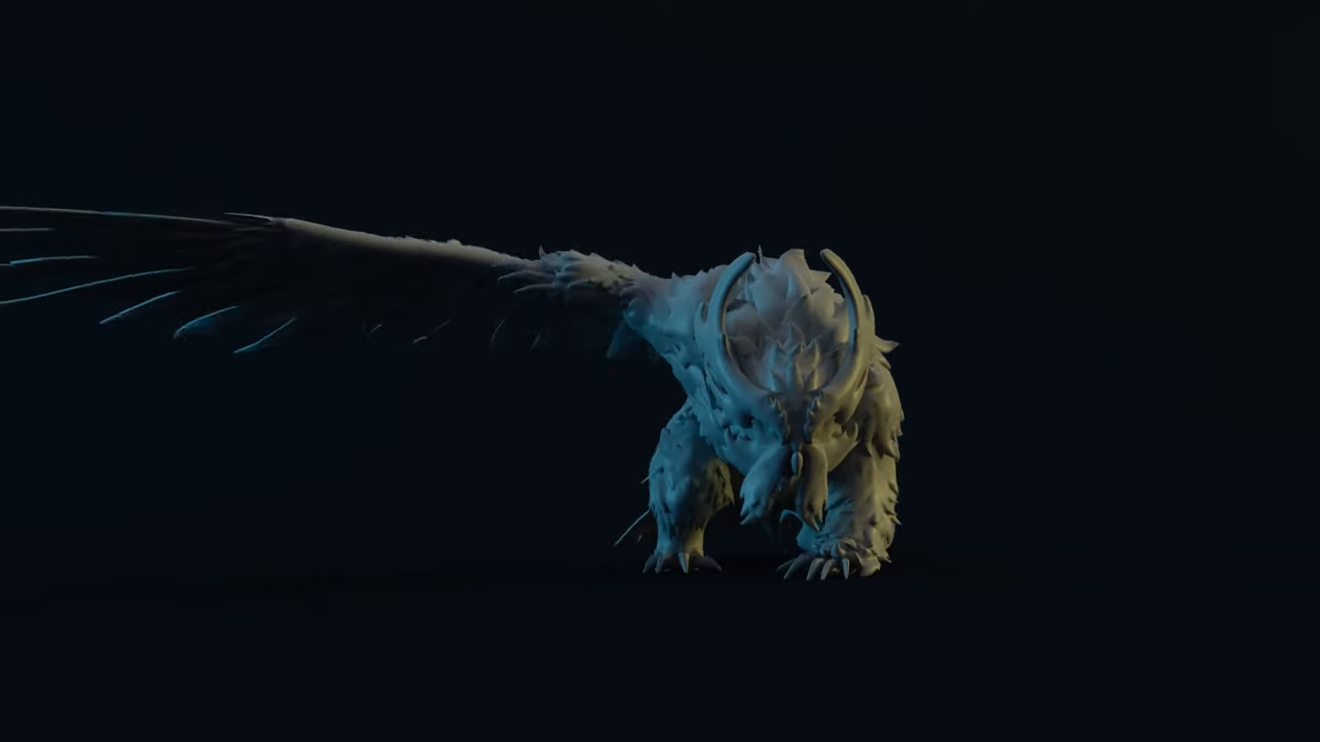